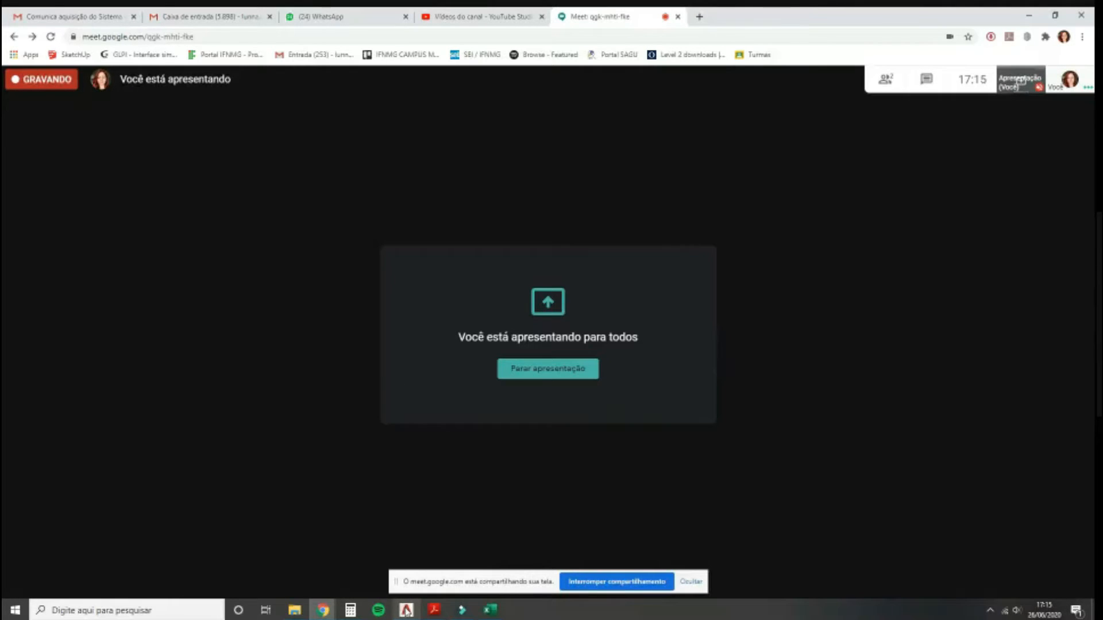
# Step: Switch from Google Meet to the AutoCAD 2021 window showing the kitchen floor plan
pyautogui.moveTo(407, 613)
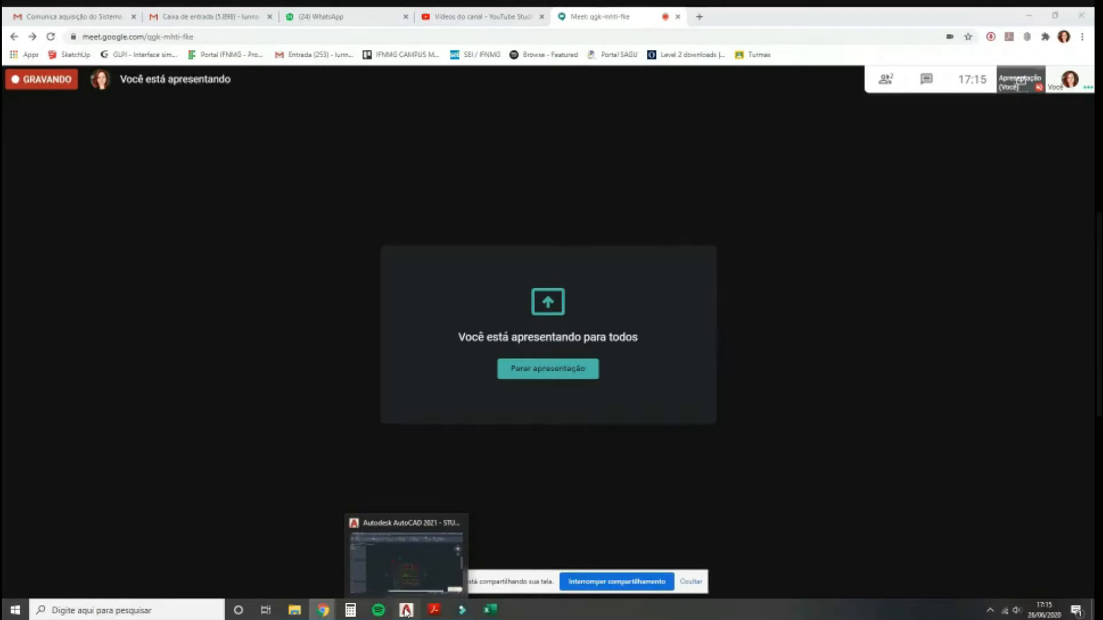
pyautogui.click(407, 610)
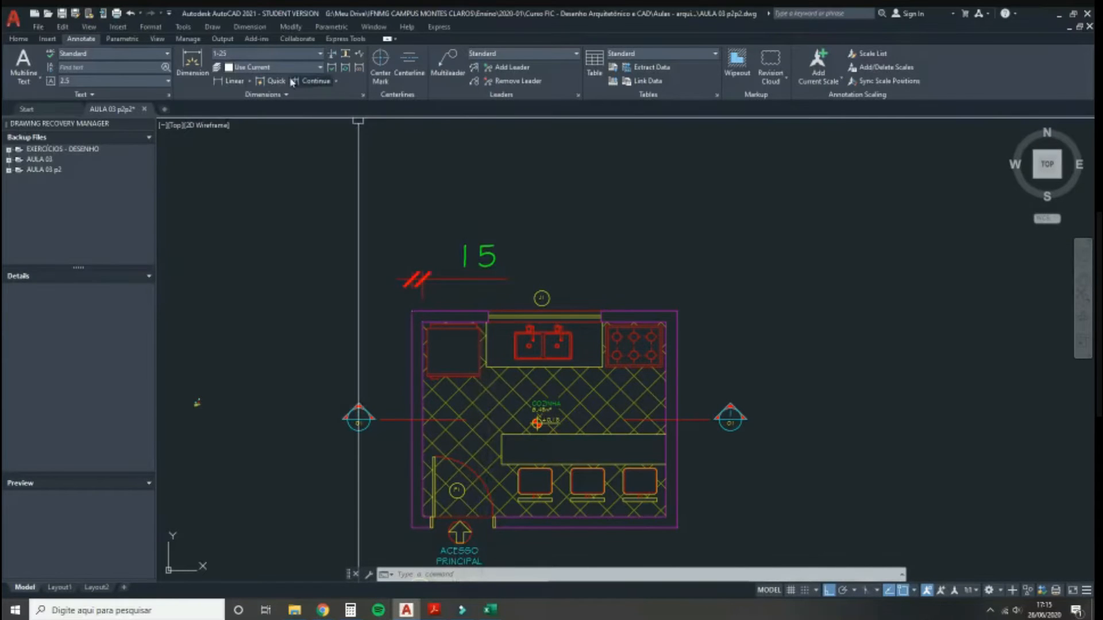
# Step: Add a linear dimension of 15 between two wall points, placed above the kitchen's top wall
pyautogui.click(243, 54)
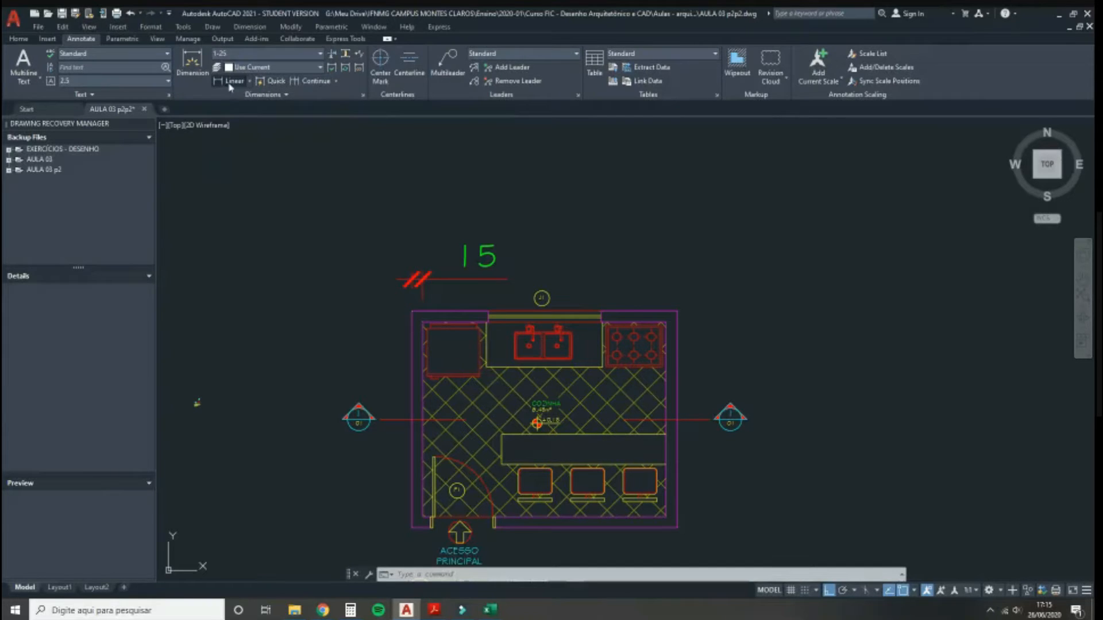
pyautogui.click(230, 81)
pyautogui.click(414, 321)
pyautogui.click(423, 323)
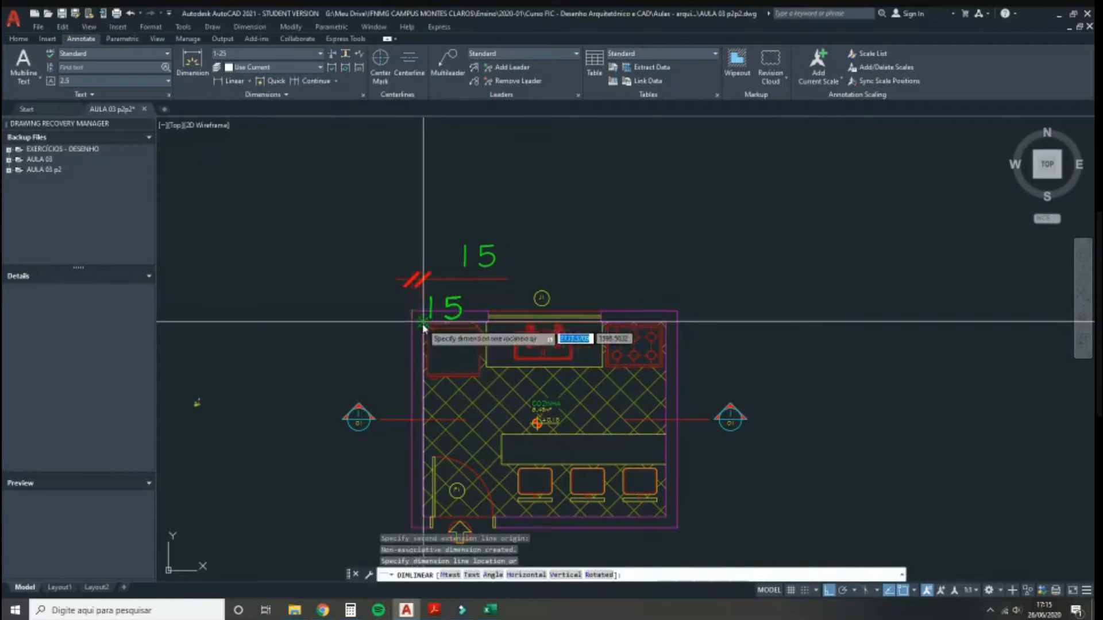
pyautogui.click(394, 227)
pyautogui.scroll(5, 408, 224)
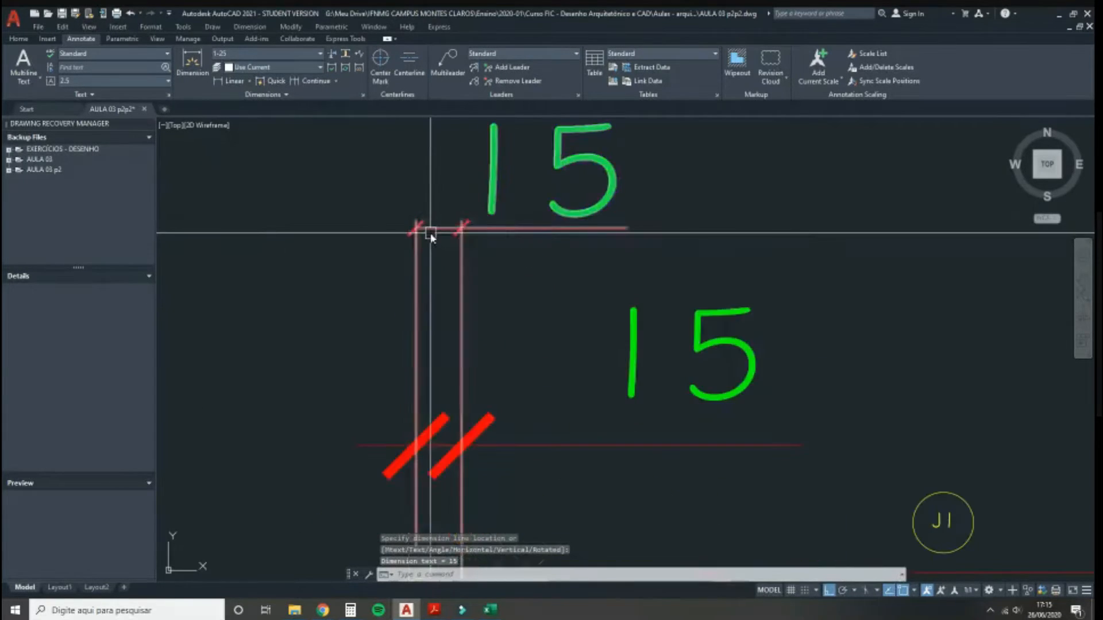
pyautogui.scroll(-2, 466, 229)
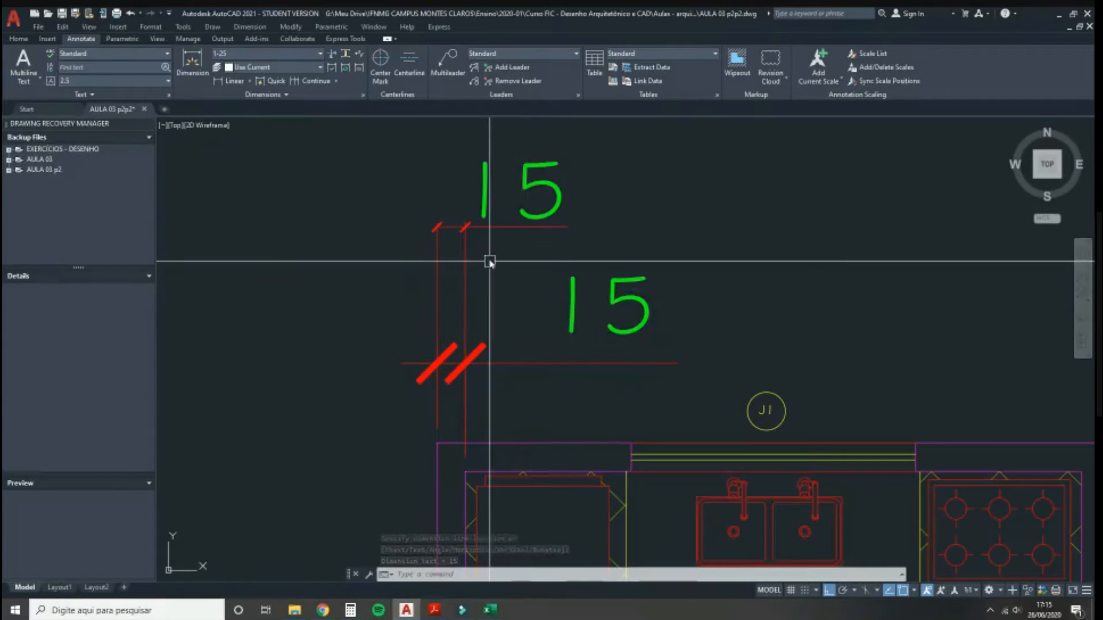
pyautogui.scroll(-1, 517, 236)
pyautogui.scroll(-2, 520, 237)
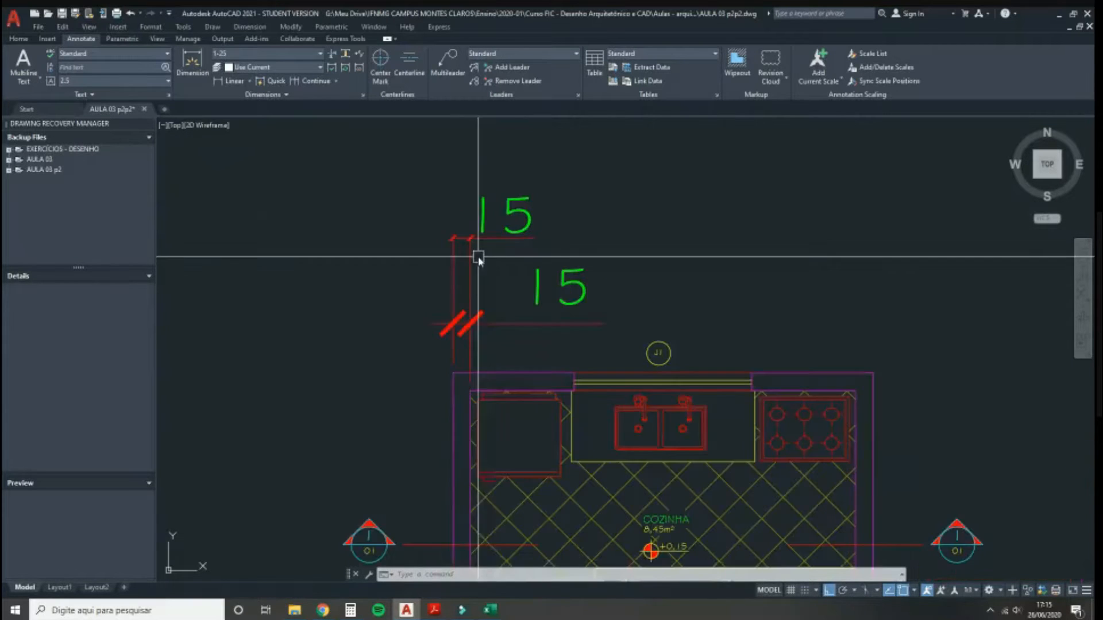
# Step: In the Dimension Style Manager, inspect the 1-100 style and its text style, then select 1-25
pyautogui.click(363, 96)
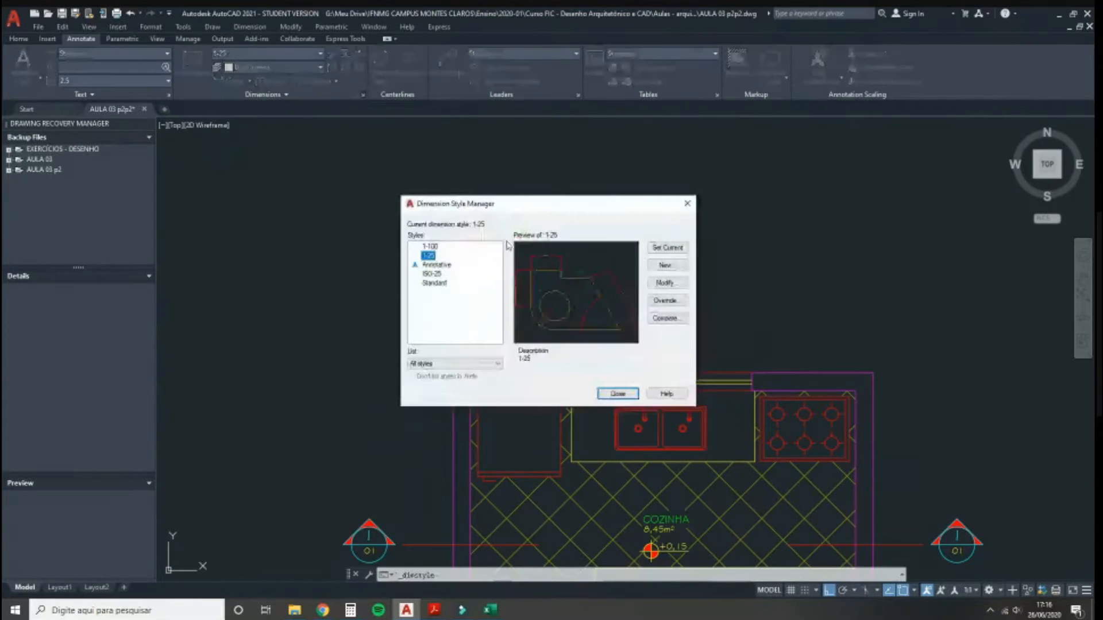
pyautogui.click(430, 247)
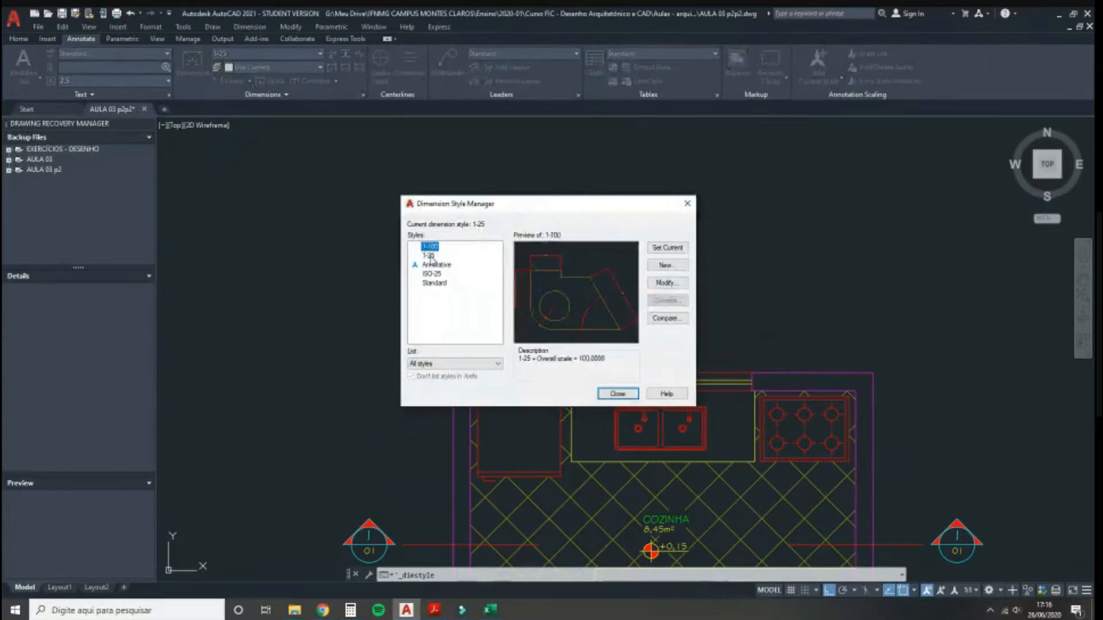
pyautogui.click(430, 257)
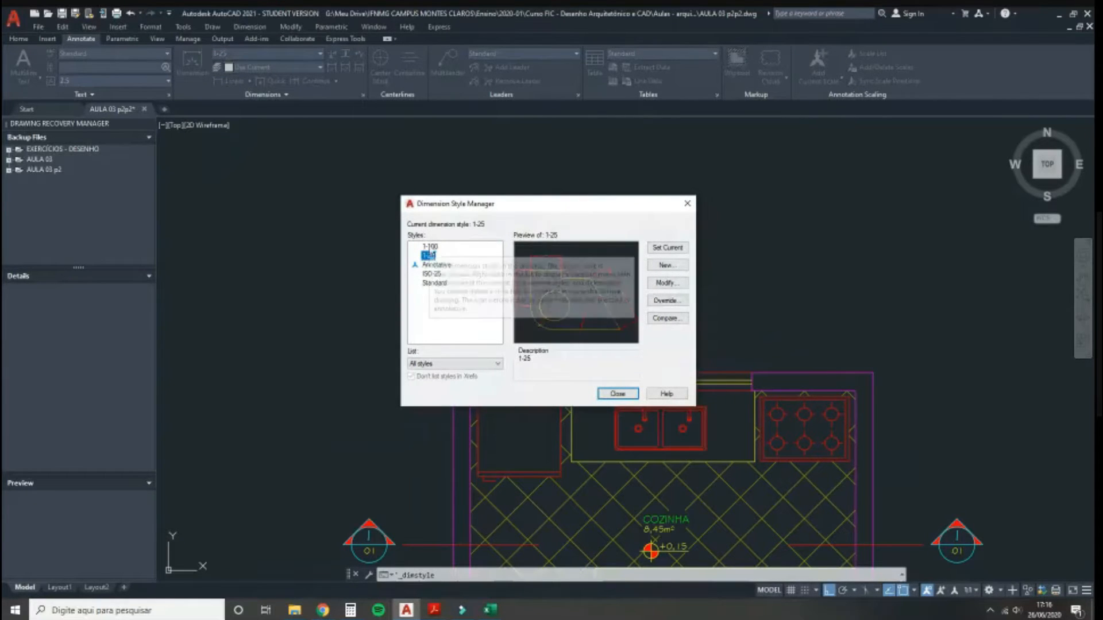
pyautogui.click(434, 247)
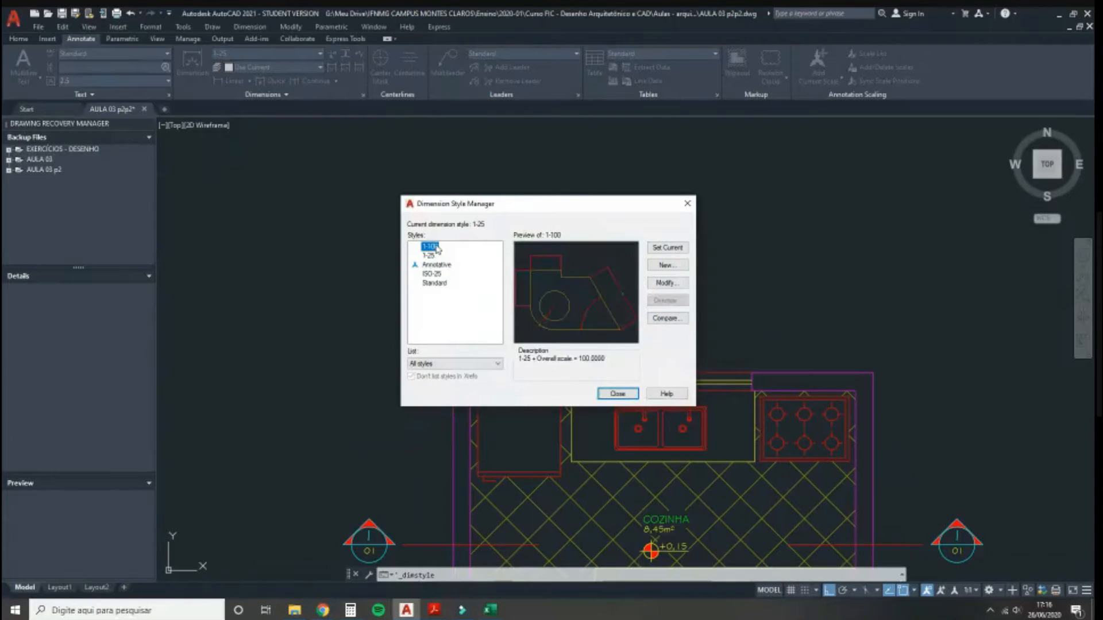
pyautogui.click(666, 284)
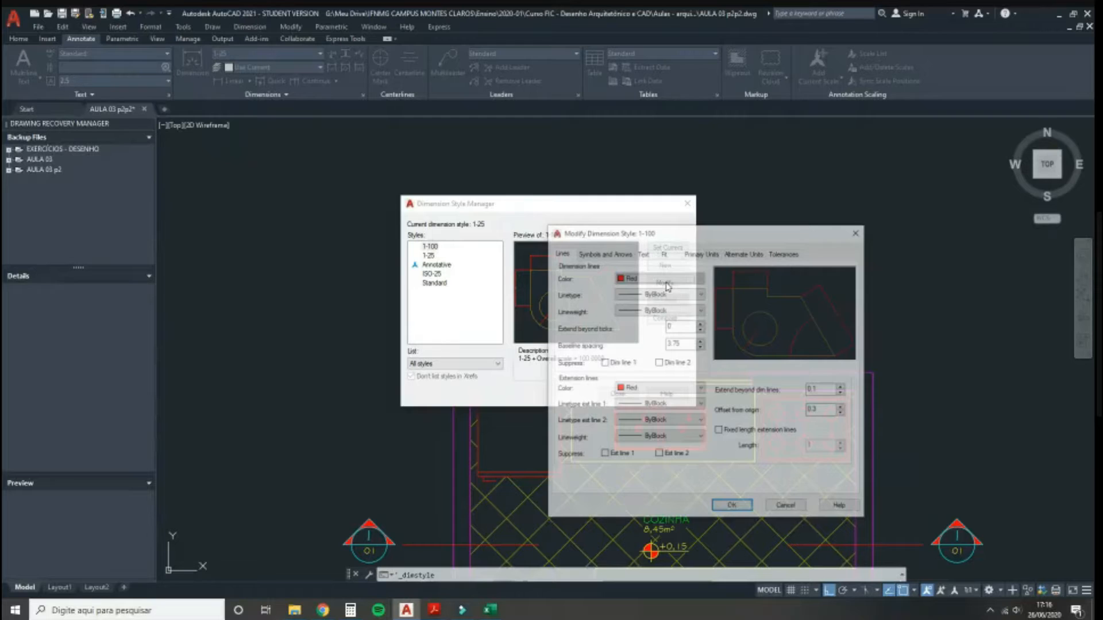
pyautogui.click(698, 281)
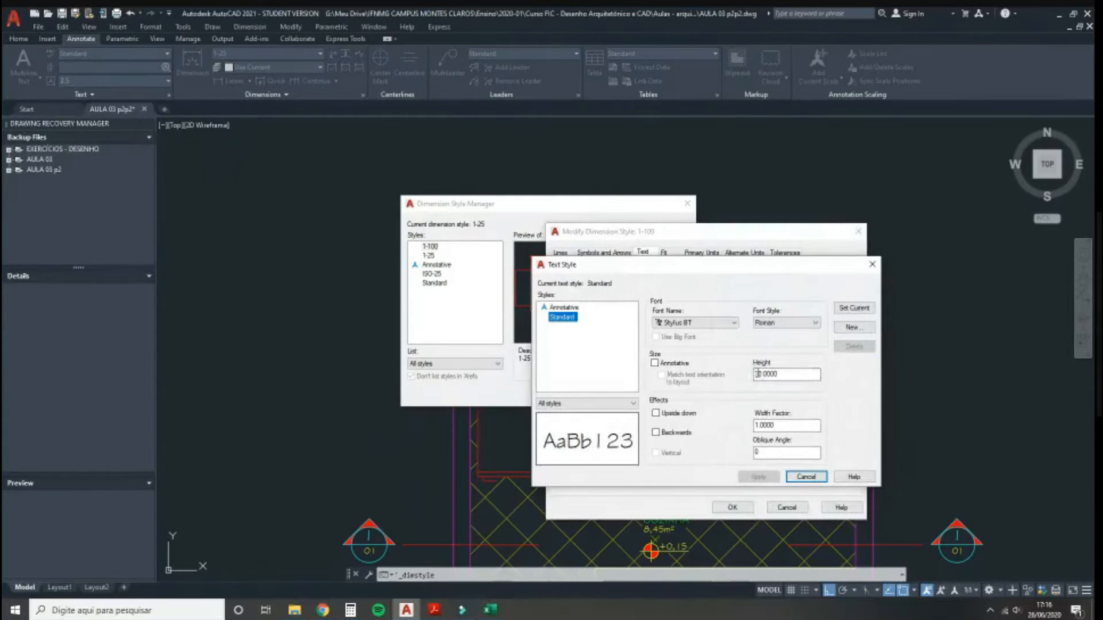
pyautogui.click(799, 481)
pyautogui.click(784, 508)
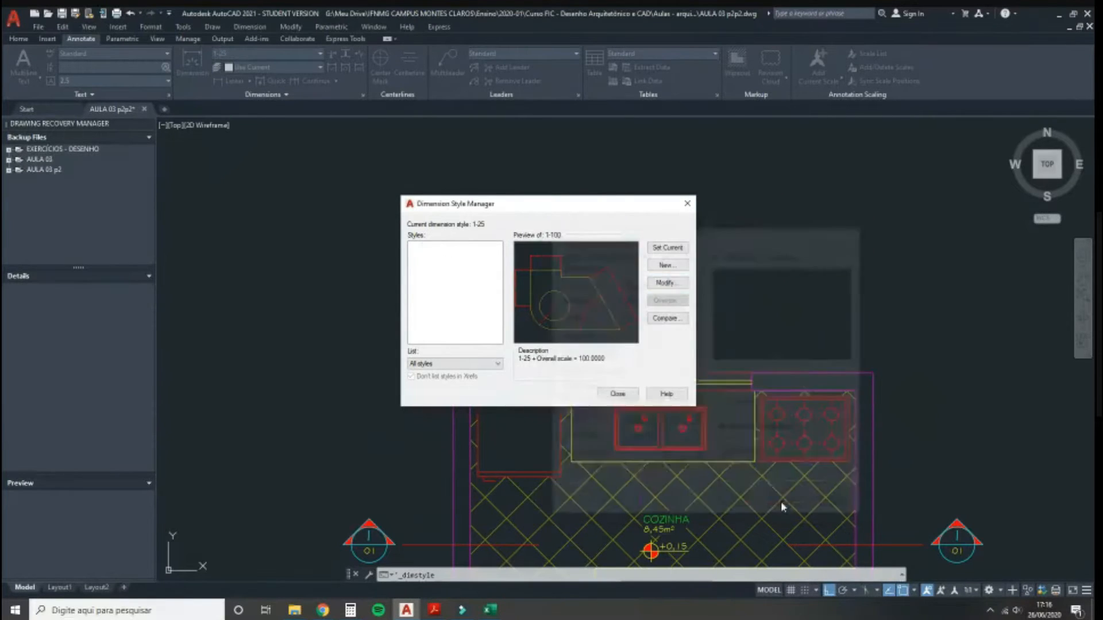
pyautogui.click(428, 256)
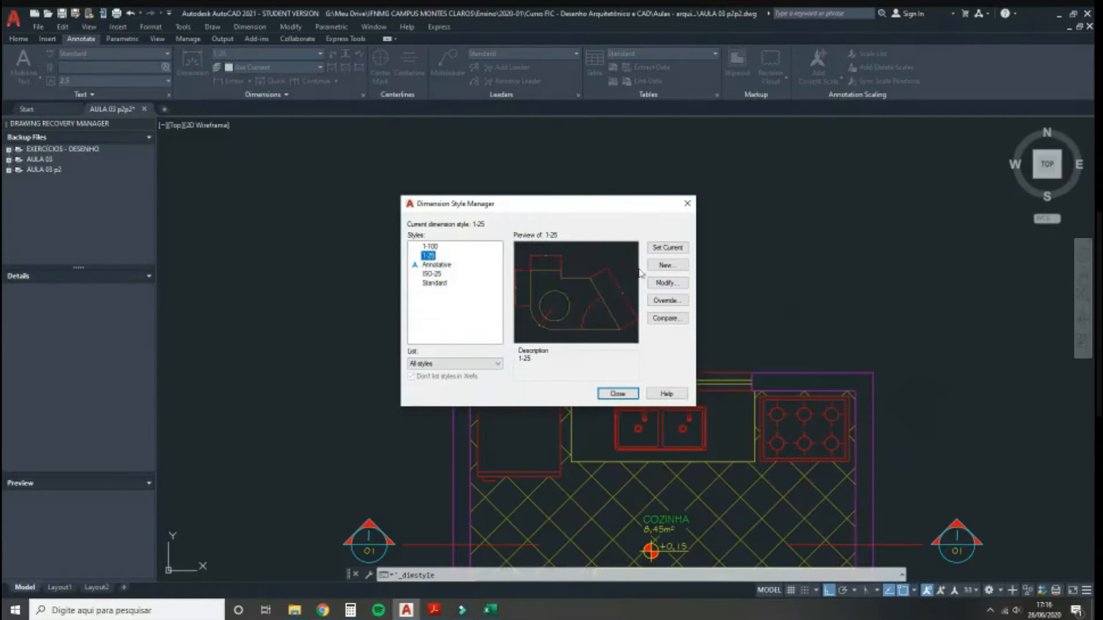
# Step: Inspect the 1-25 style's arrow and text settings, keeping Standard text, without saving changes
pyautogui.click(668, 283)
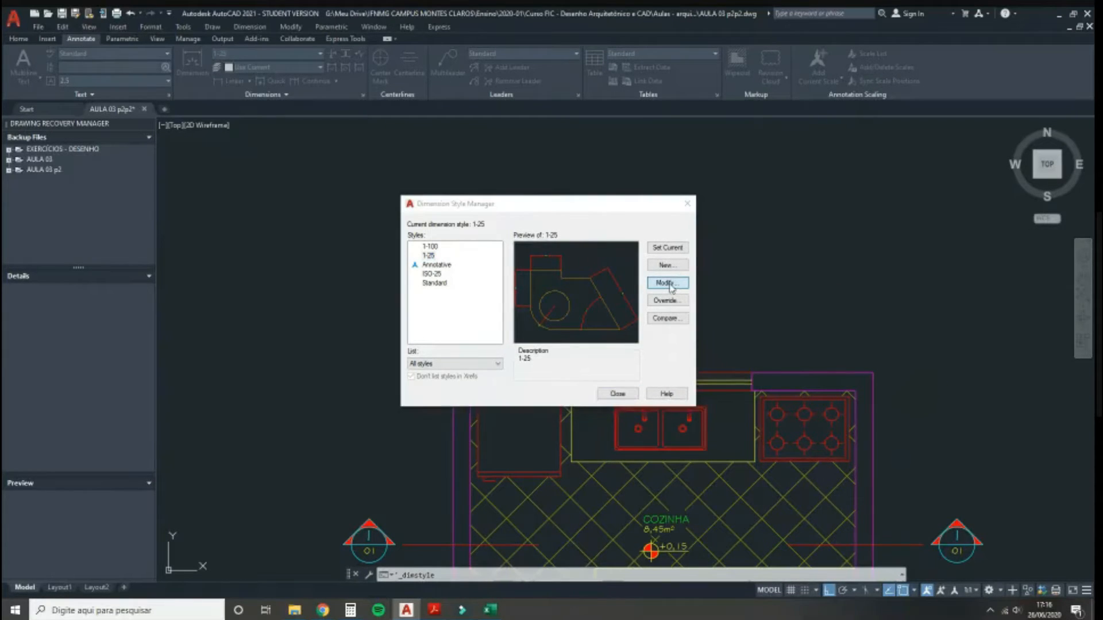
pyautogui.click(630, 254)
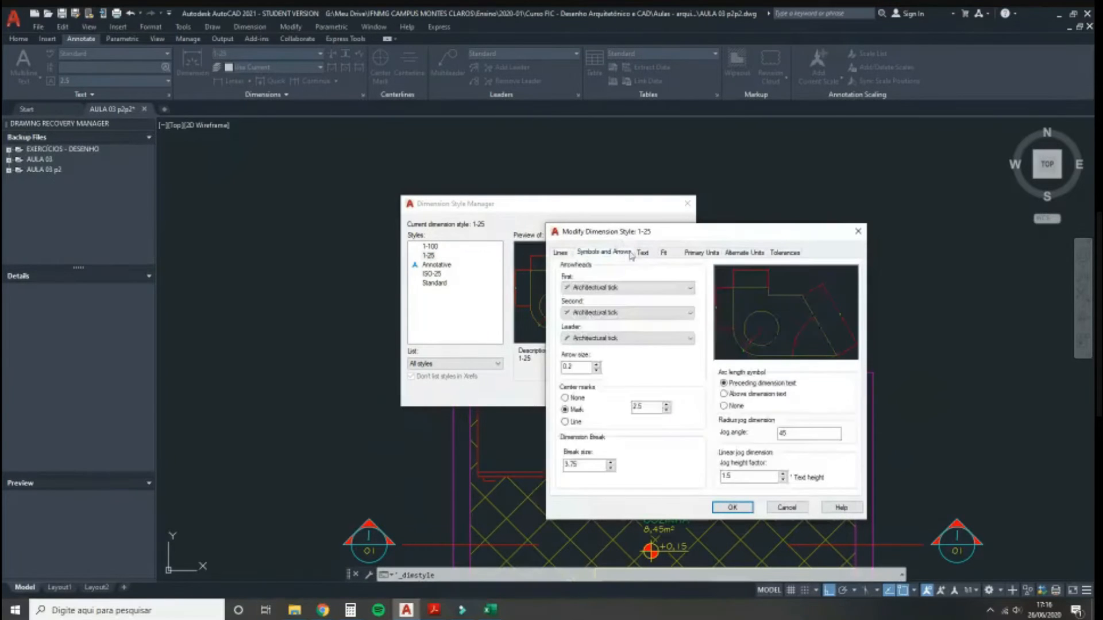
pyautogui.click(643, 254)
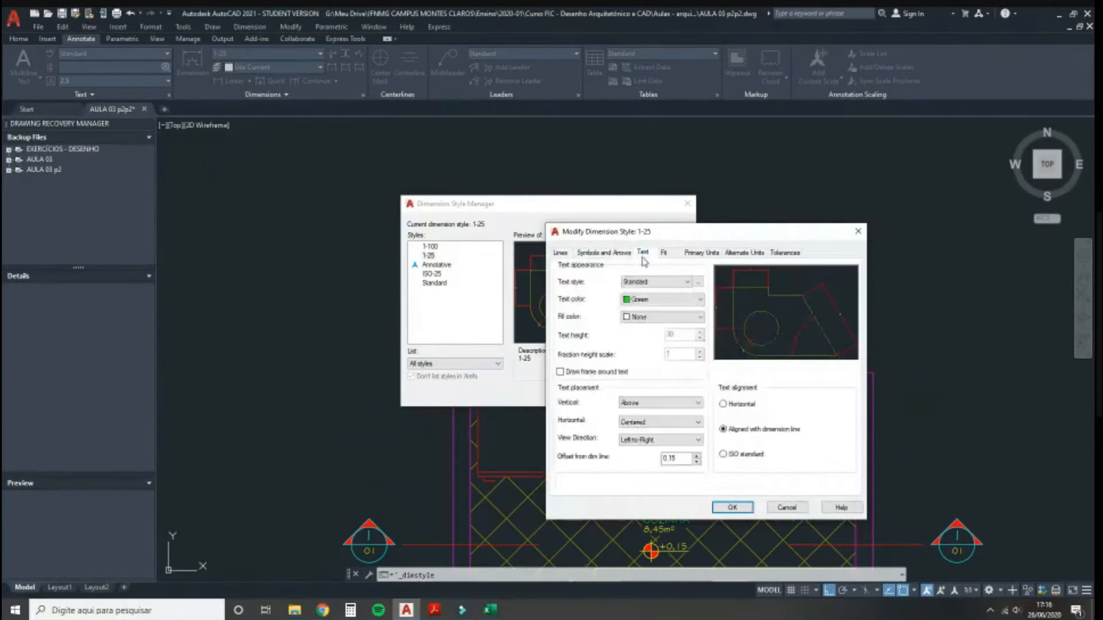
pyautogui.click(698, 282)
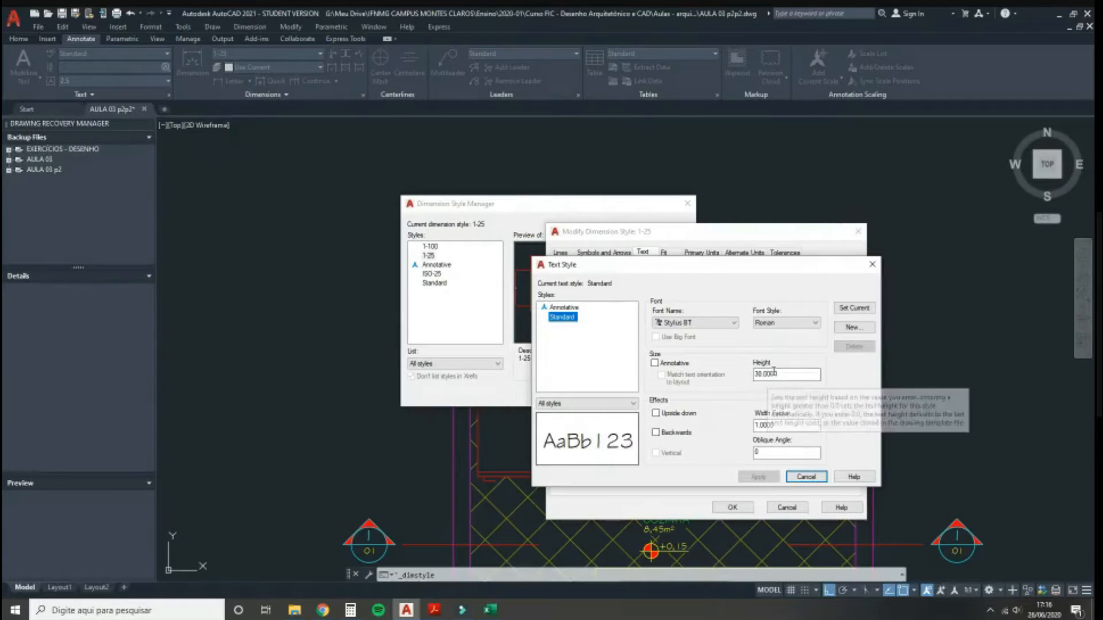
pyautogui.click(806, 477)
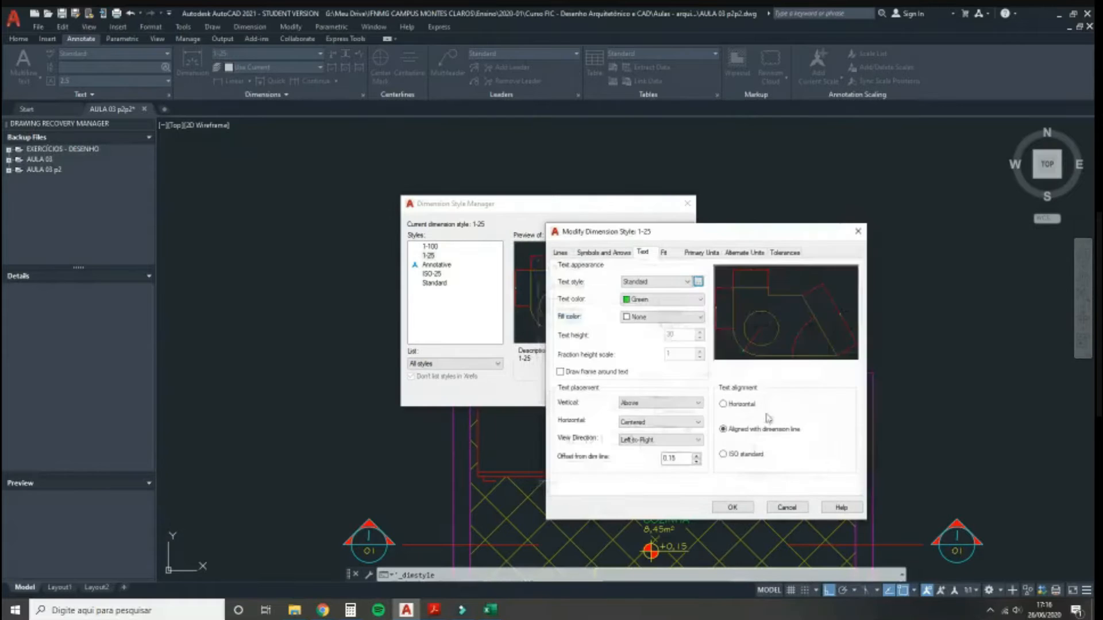
pyautogui.click(659, 285)
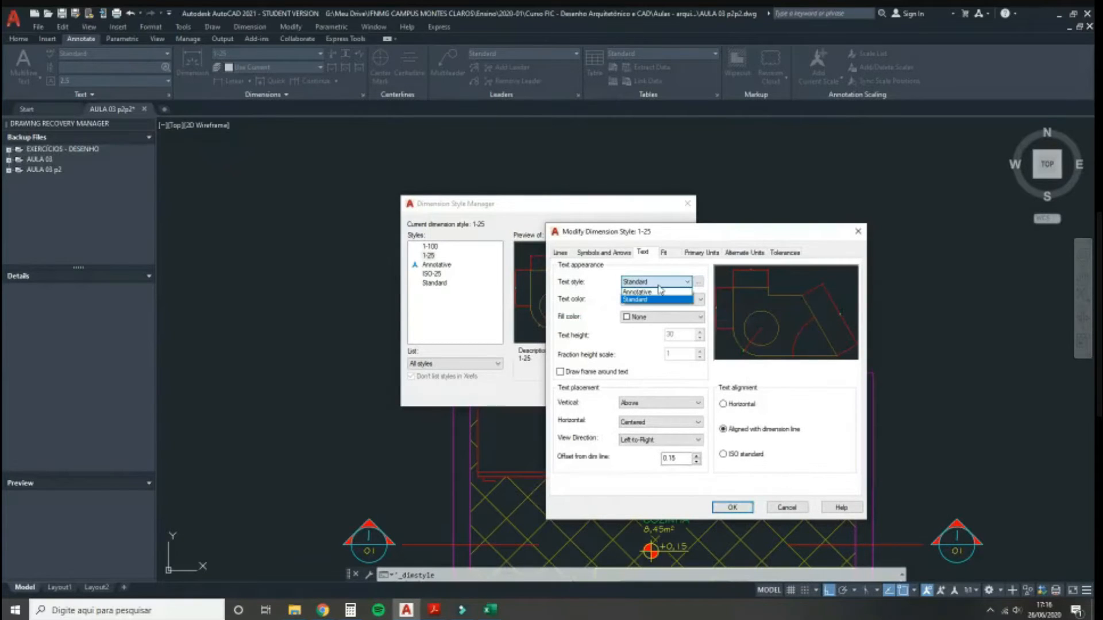
pyautogui.click(659, 286)
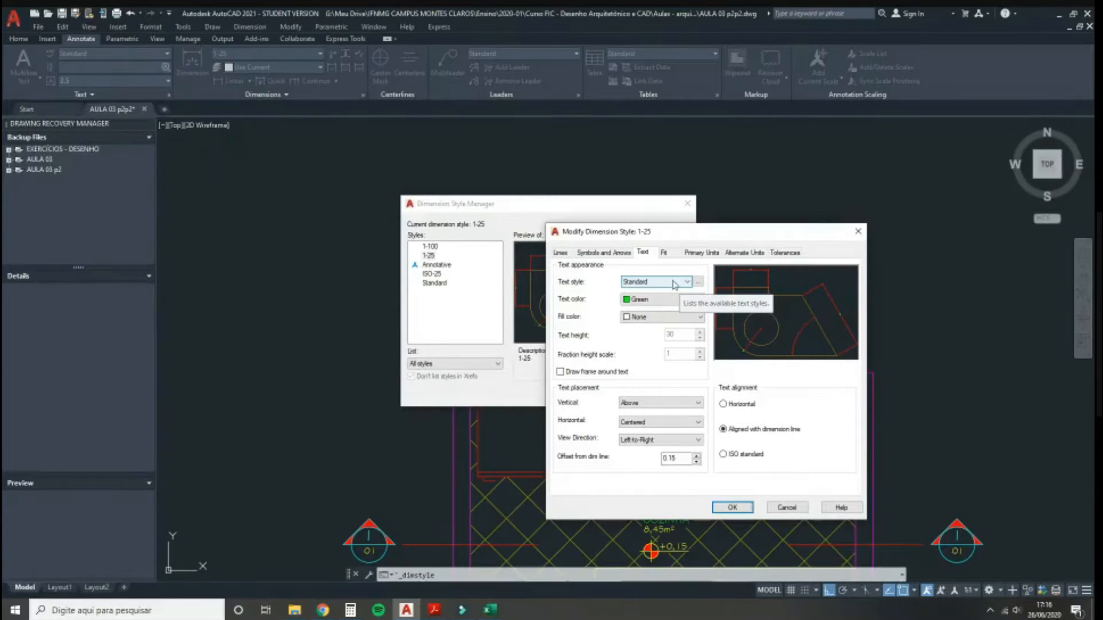
pyautogui.click(792, 508)
pyautogui.click(618, 394)
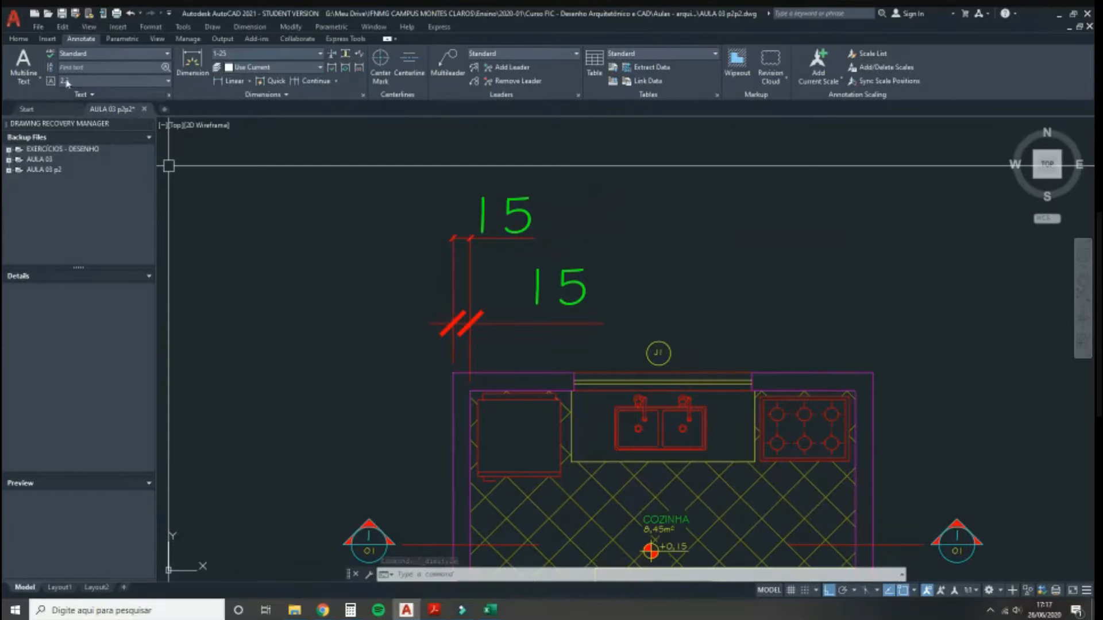
# Step: Create a new text style named 1-100 and select it to edit its height
pyautogui.click(168, 97)
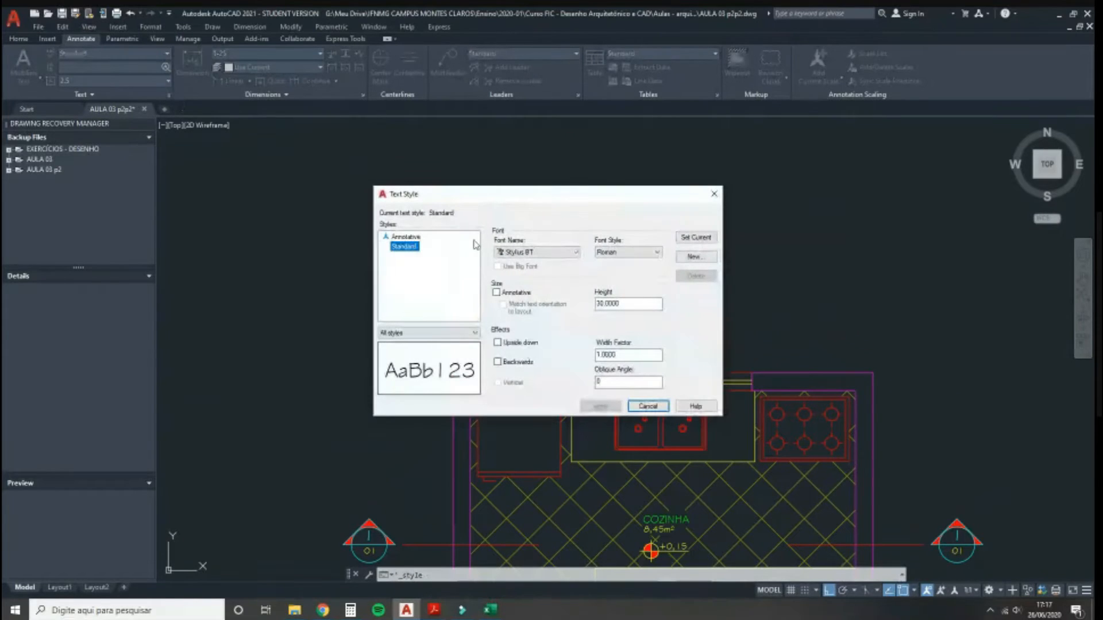
pyautogui.click(693, 259)
pyautogui.write('T-10')
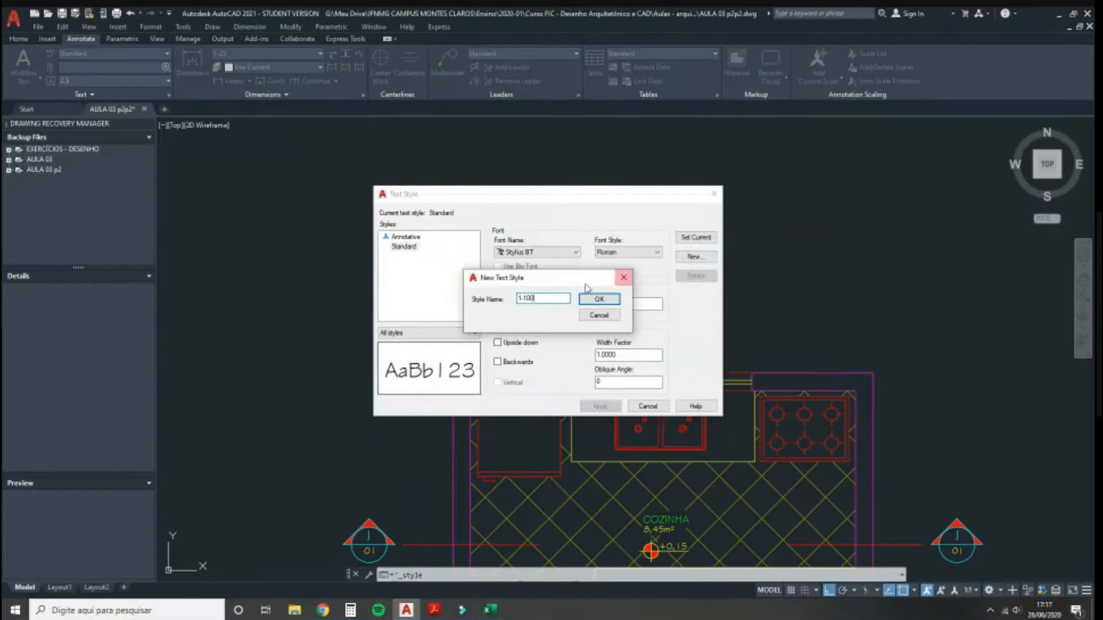
pyautogui.click(584, 300)
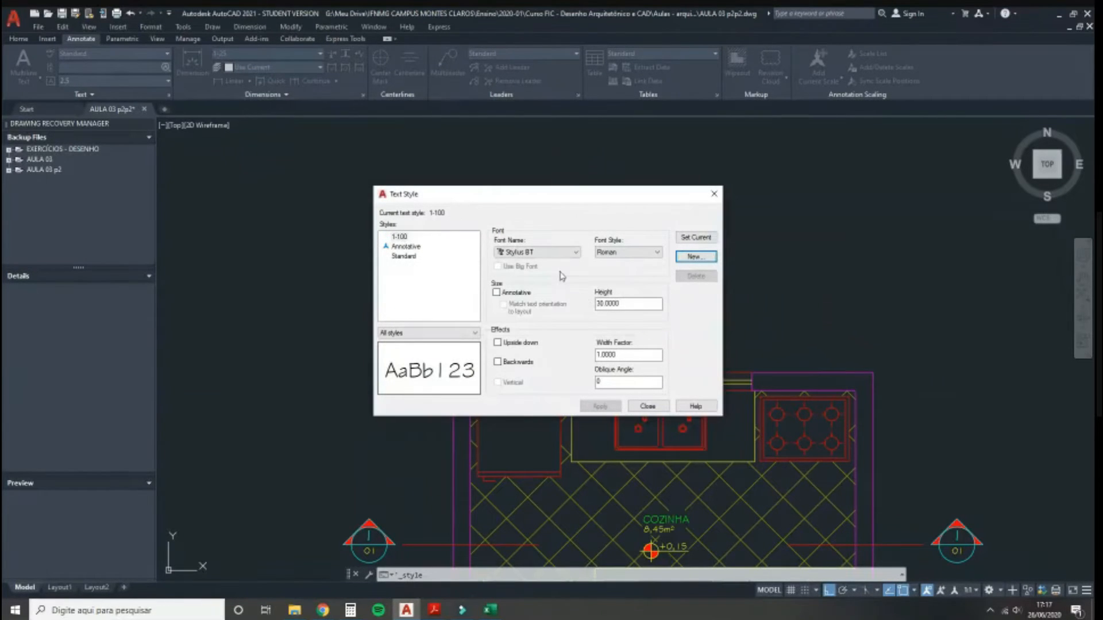
pyautogui.click(402, 237)
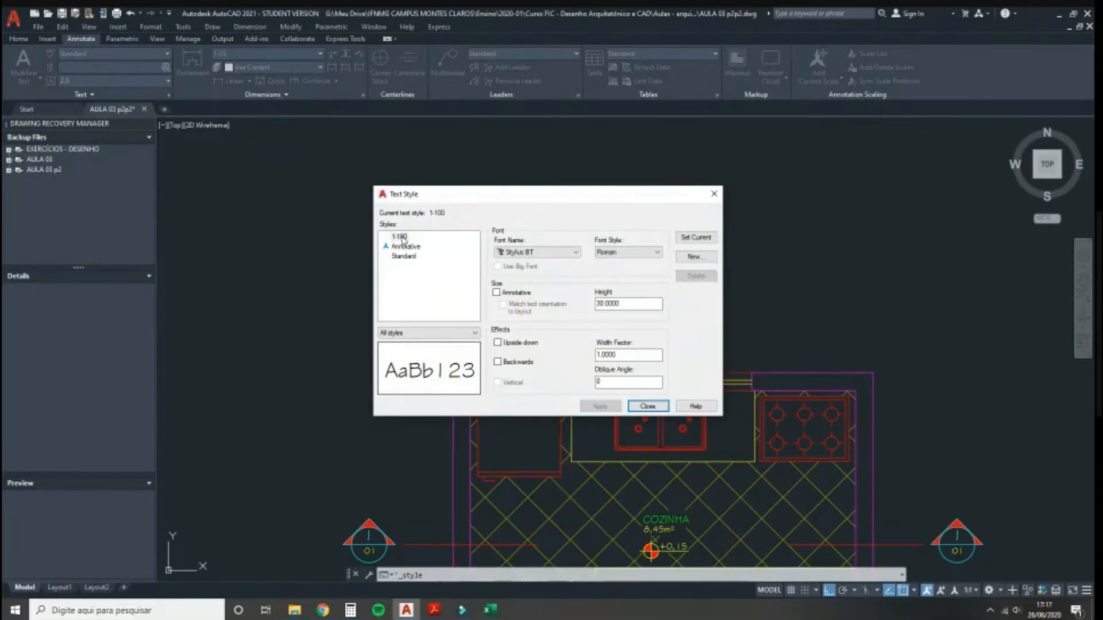
pyautogui.click(606, 303)
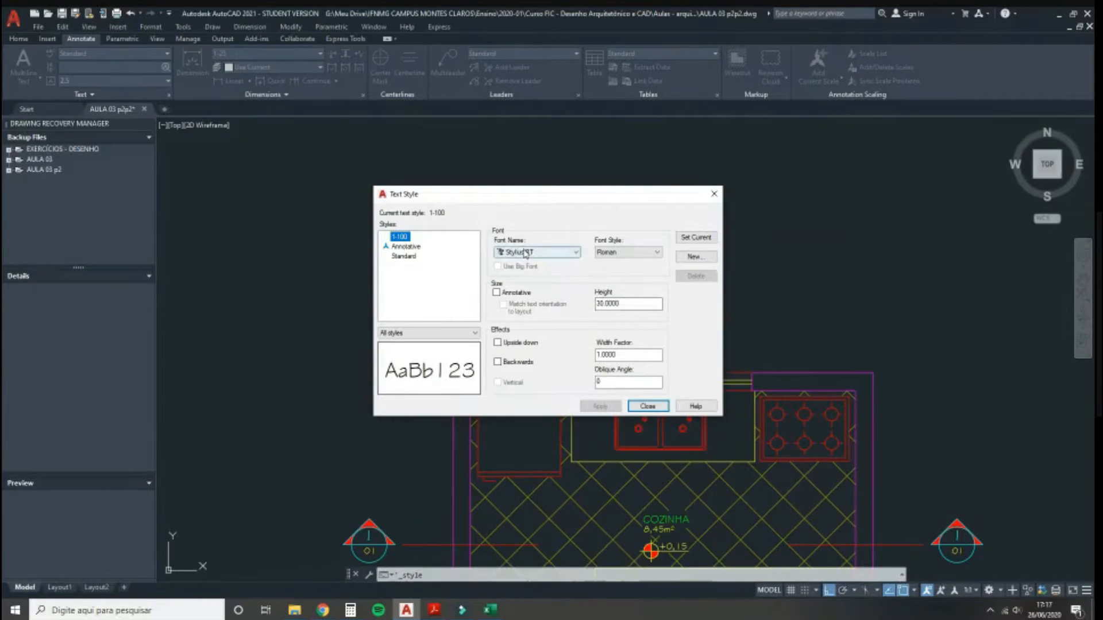
# Step: Create a text style named 1-50 with a text height of 15, then begin another new style
pyautogui.click(684, 261)
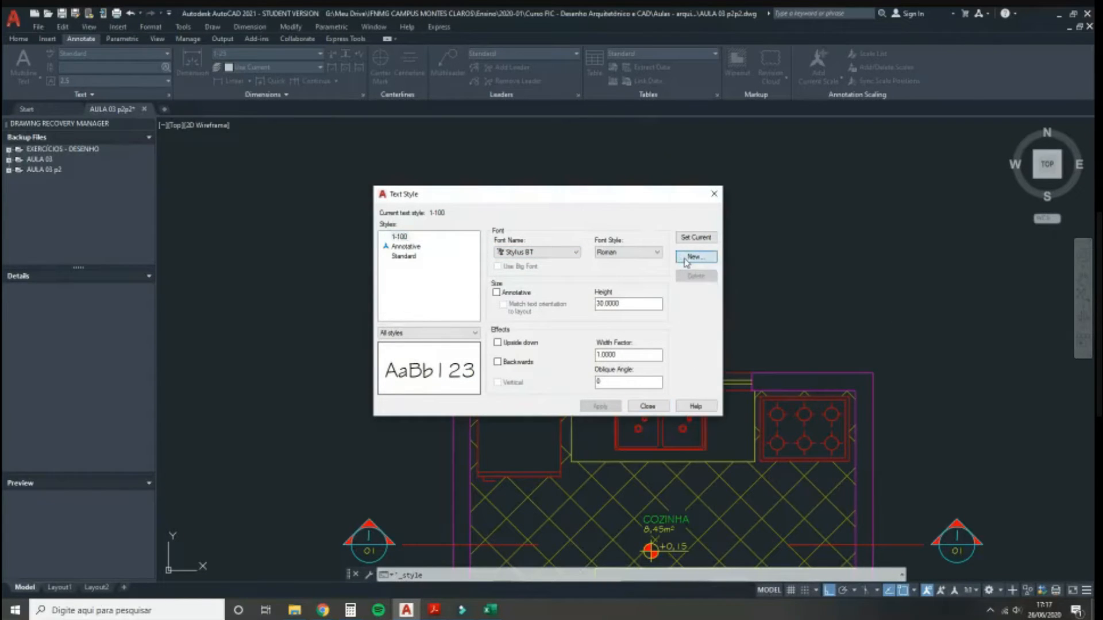
pyautogui.write('1-50')
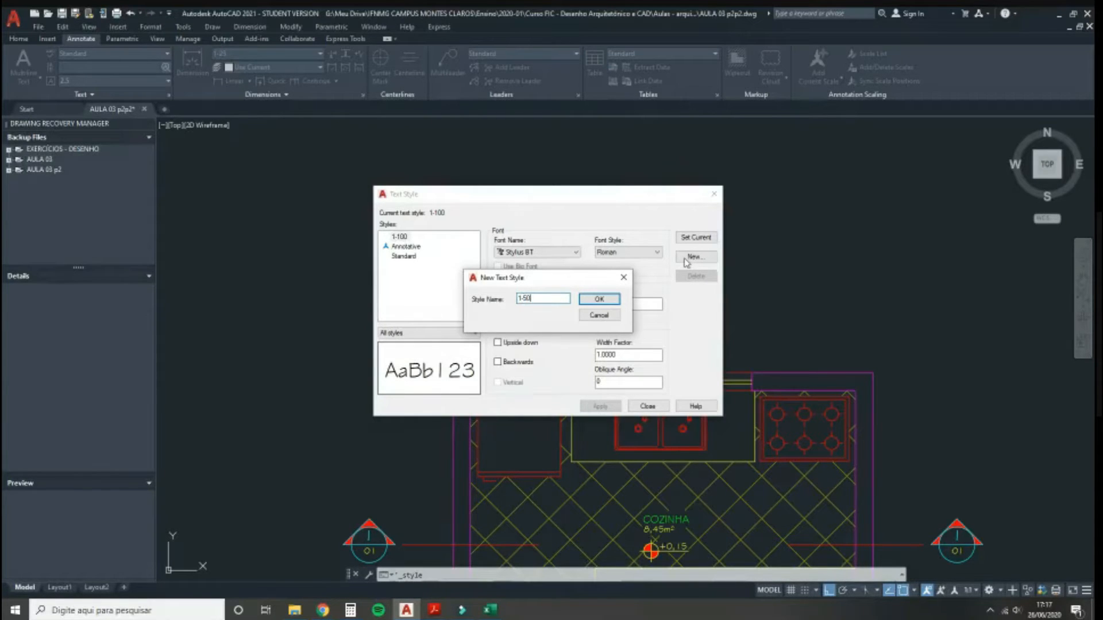
pyautogui.click(598, 299)
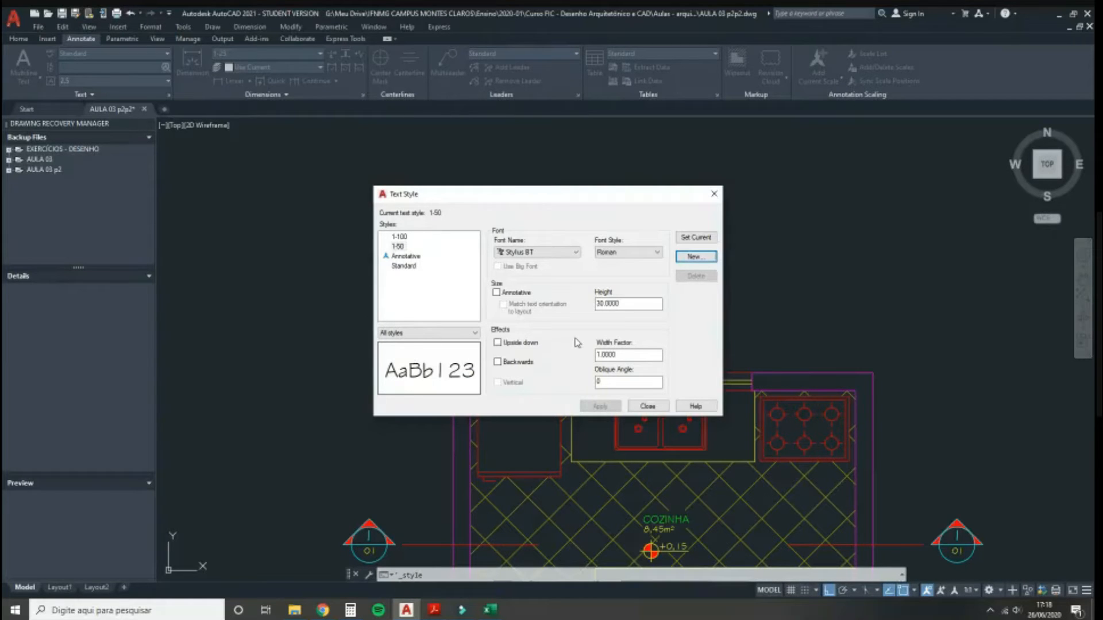
pyautogui.moveTo(620, 306); pyautogui.dragTo(571, 289)
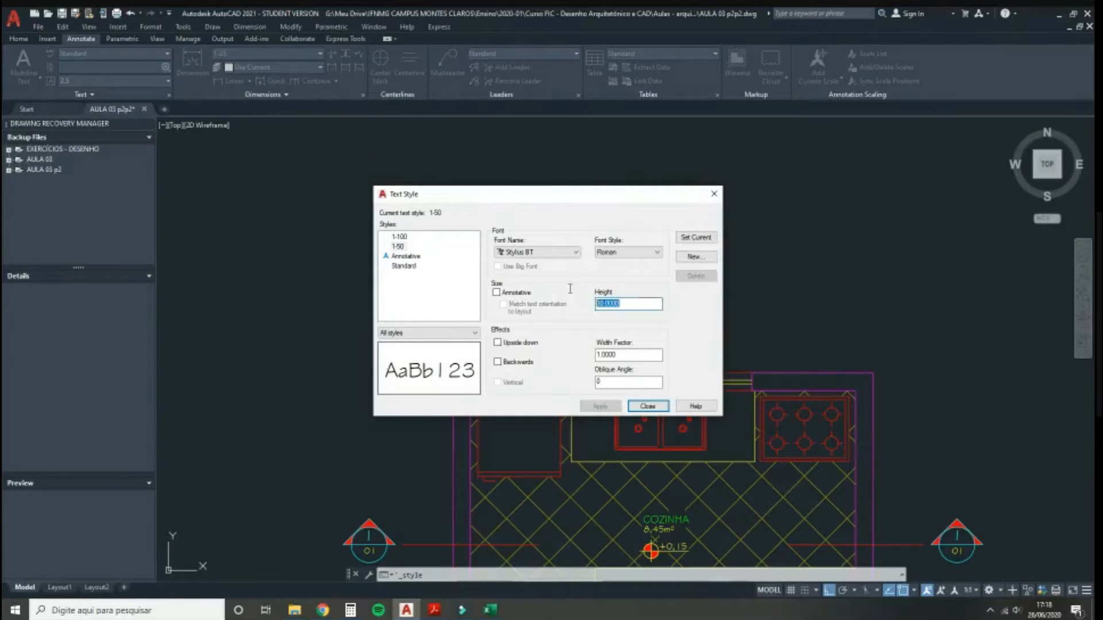
pyautogui.write('15')
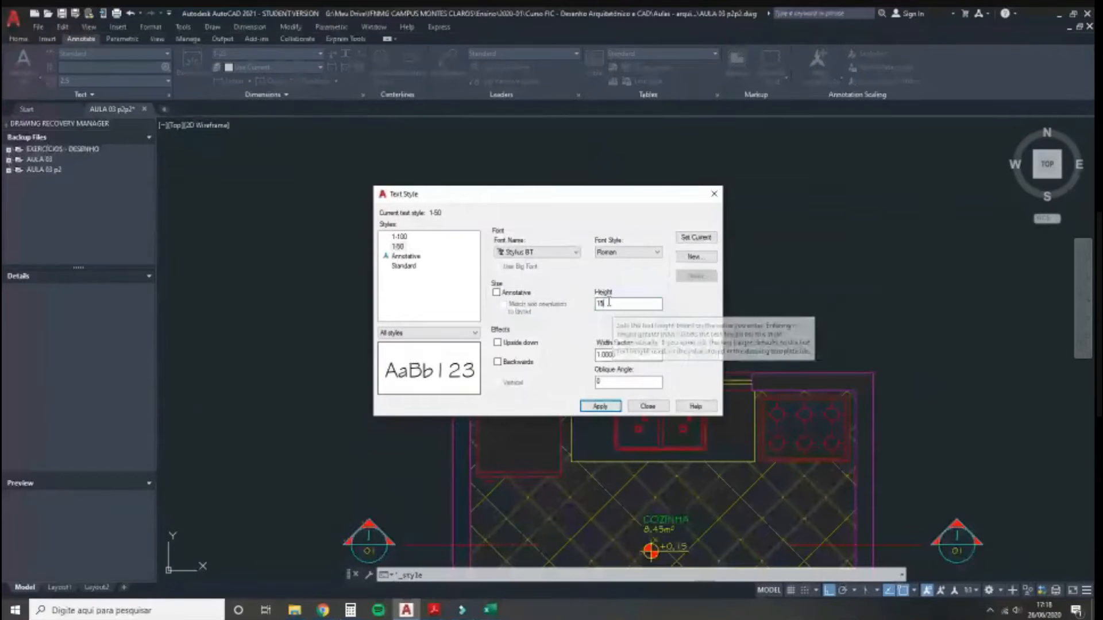
pyautogui.press('Return')
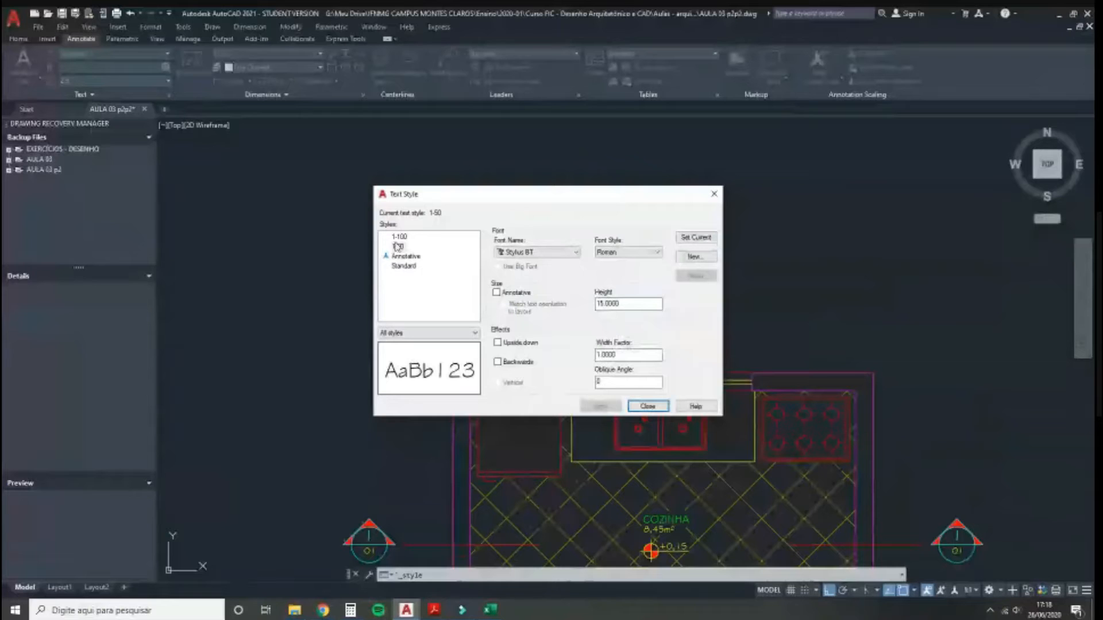
pyautogui.click(691, 259)
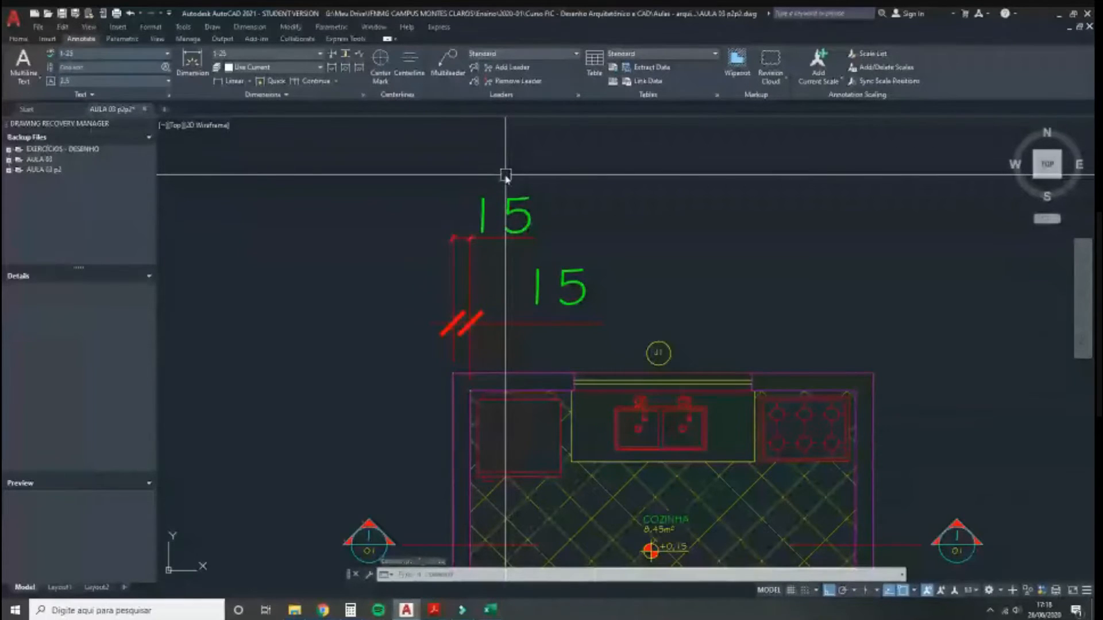
# Step: Set the 1-100 dimension style's text style to 1-100 and save the change
pyautogui.click(362, 94)
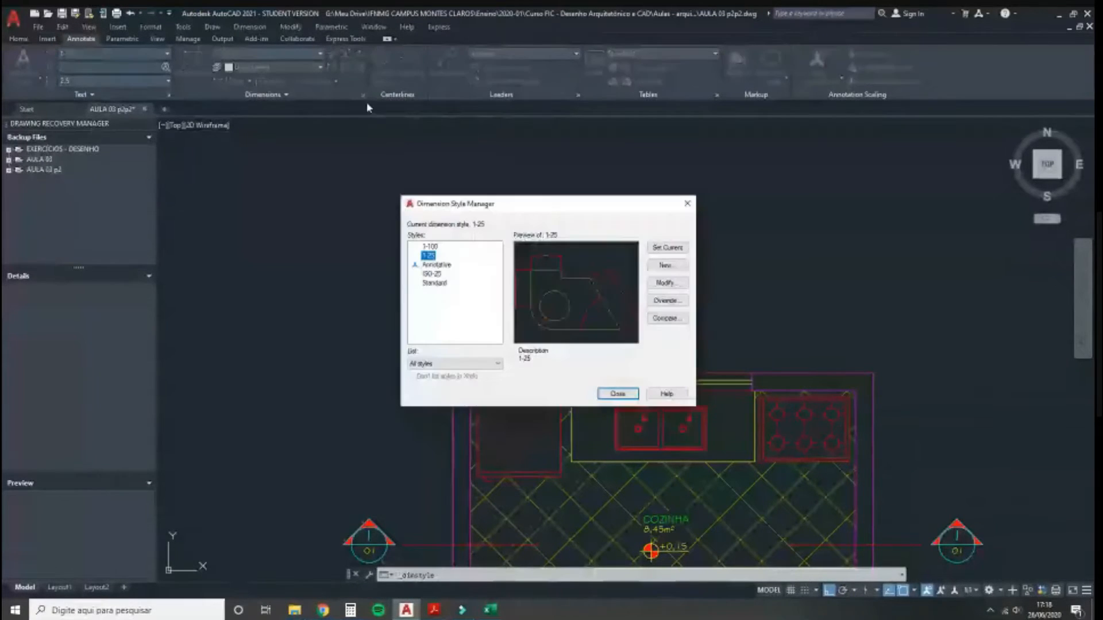
pyautogui.click(435, 248)
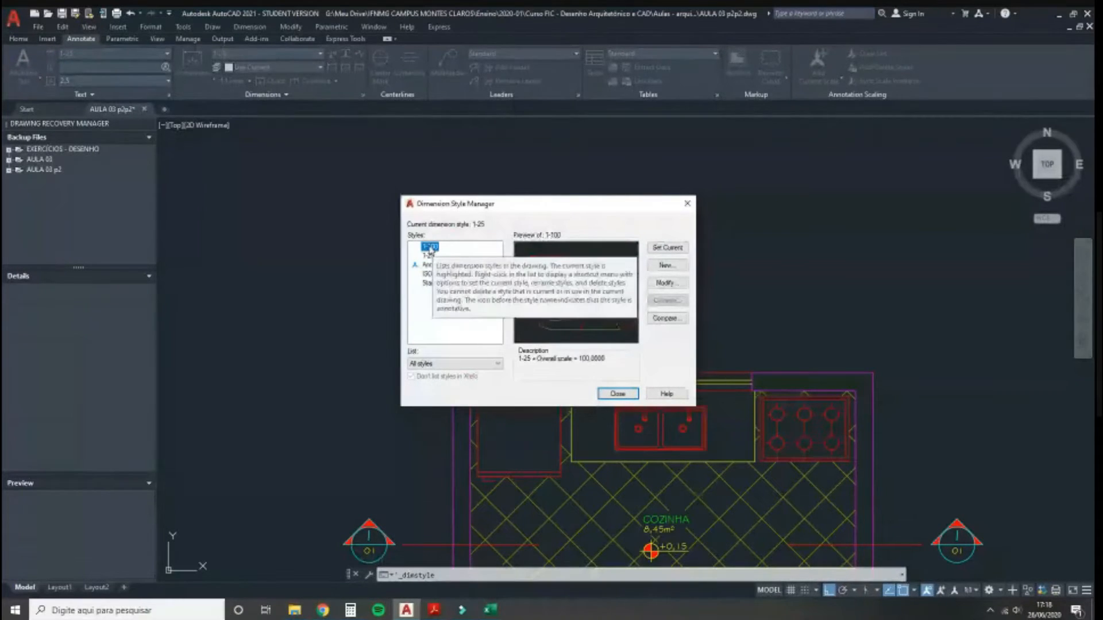
pyautogui.click(665, 283)
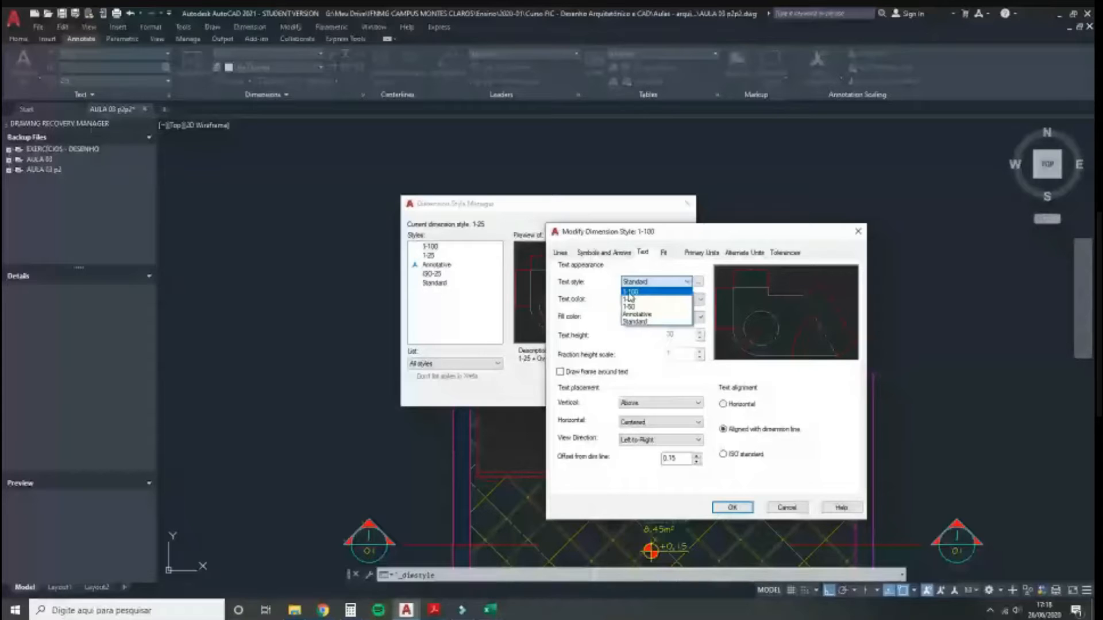
pyautogui.click(630, 294)
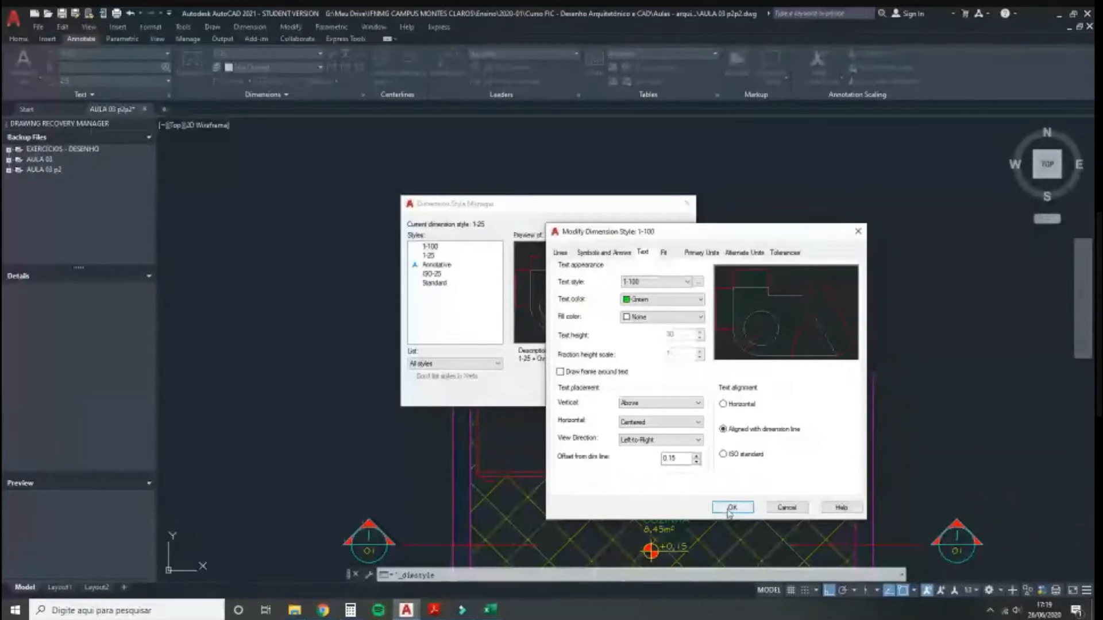
pyautogui.click(731, 507)
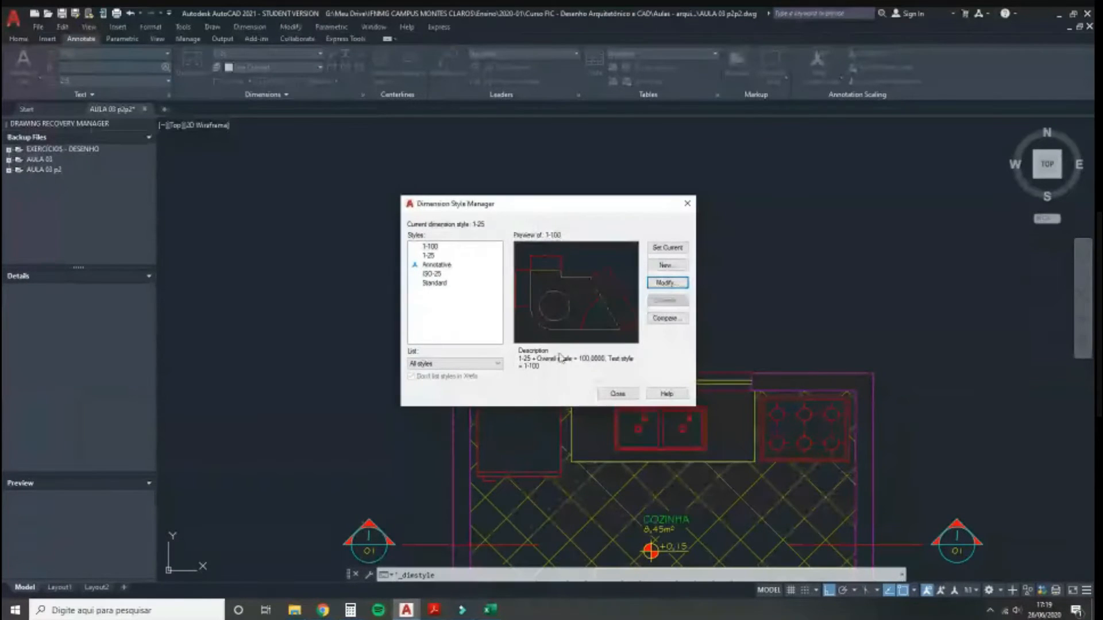
pyautogui.click(617, 393)
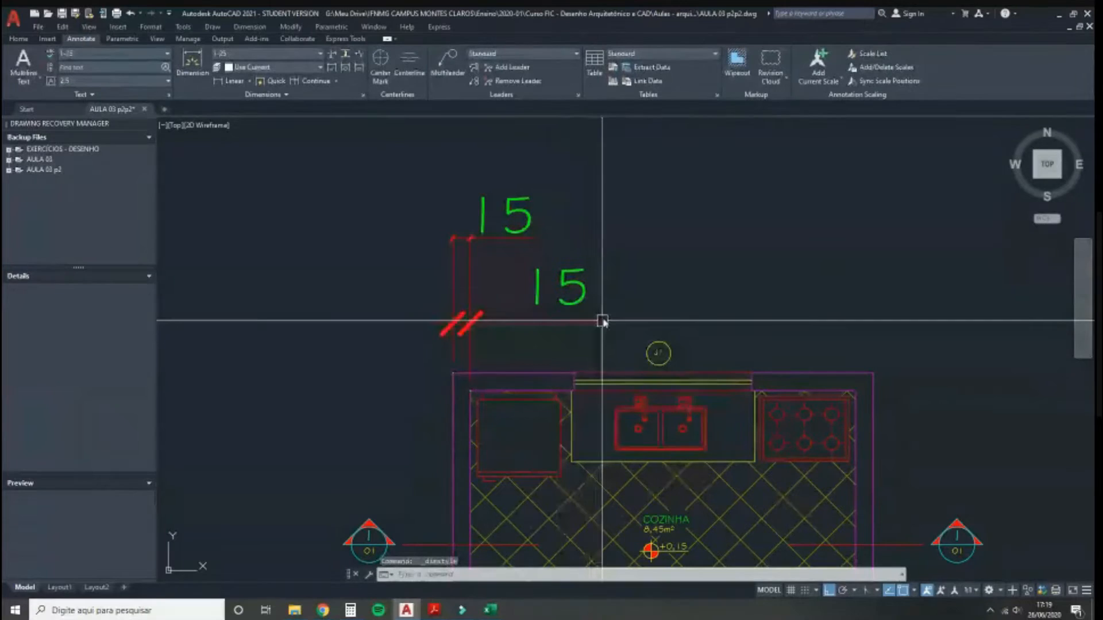
# Step: Set the 1-25 dimension style's text style to 1-25 and save the change
pyautogui.click(579, 322)
pyautogui.press('Escape')
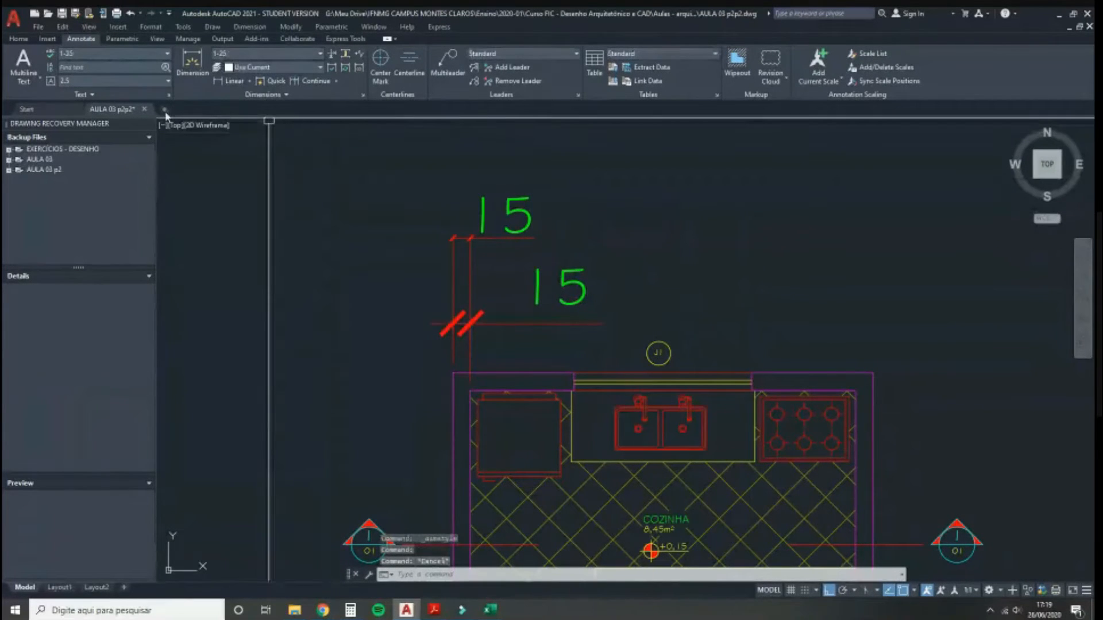
pyautogui.click(363, 96)
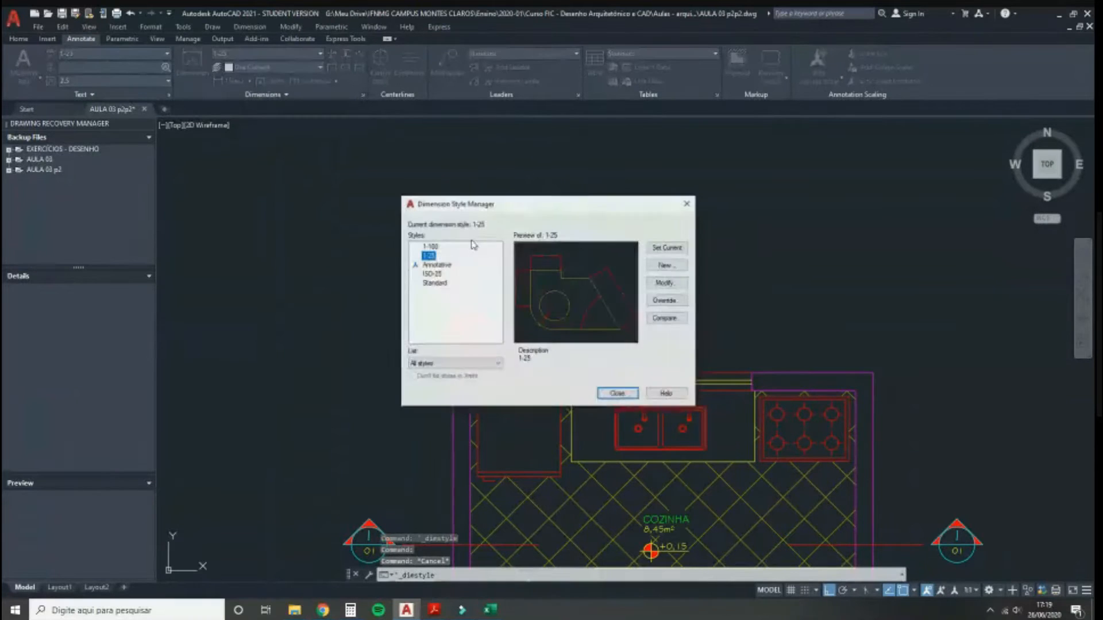
pyautogui.click(666, 283)
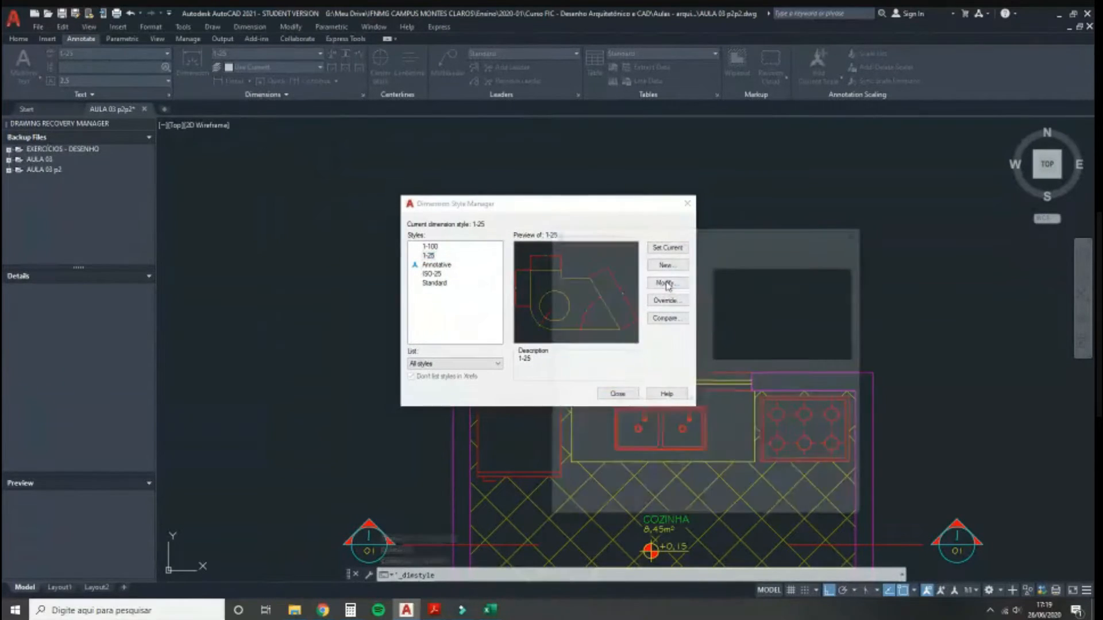
pyautogui.click(651, 283)
pyautogui.scroll(2, 638, 295)
pyautogui.click(630, 301)
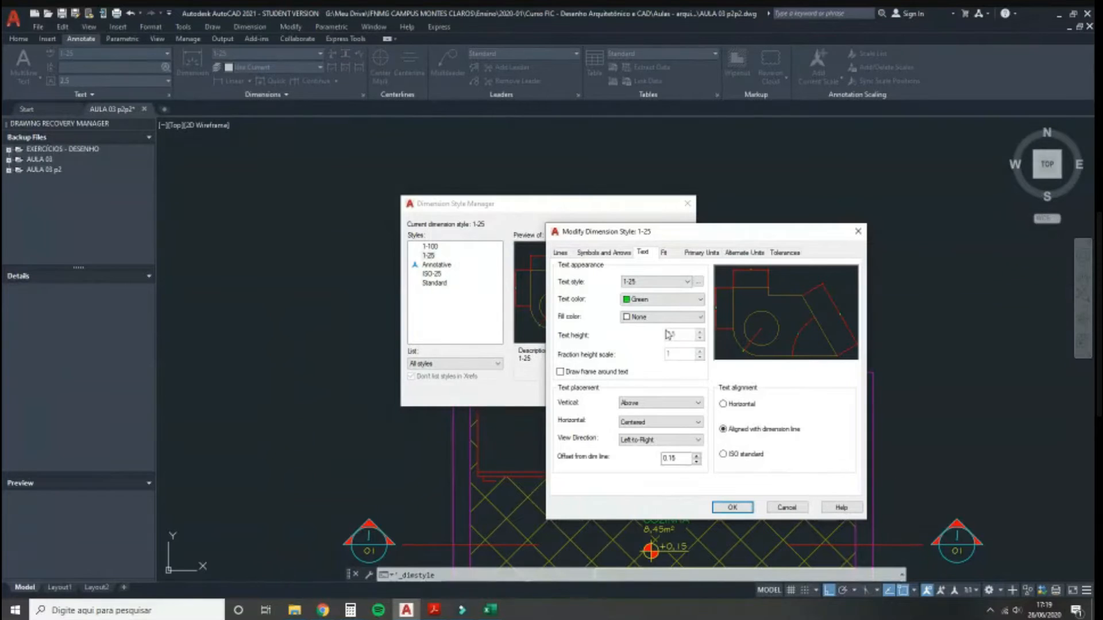
pyautogui.click(722, 508)
pyautogui.click(622, 393)
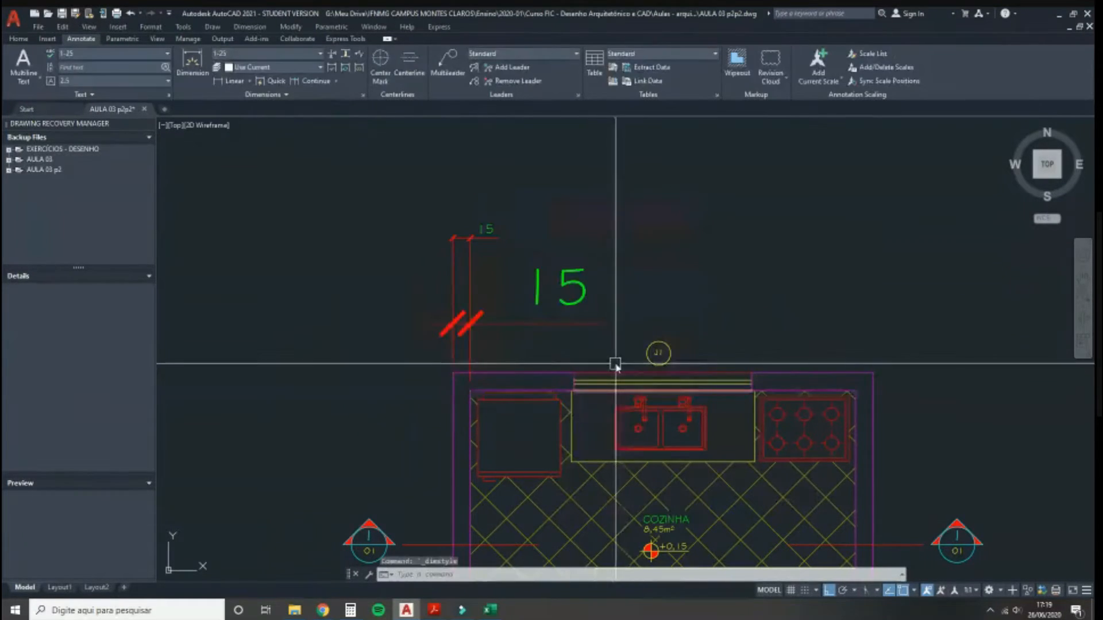
pyautogui.scroll(2, 477, 235)
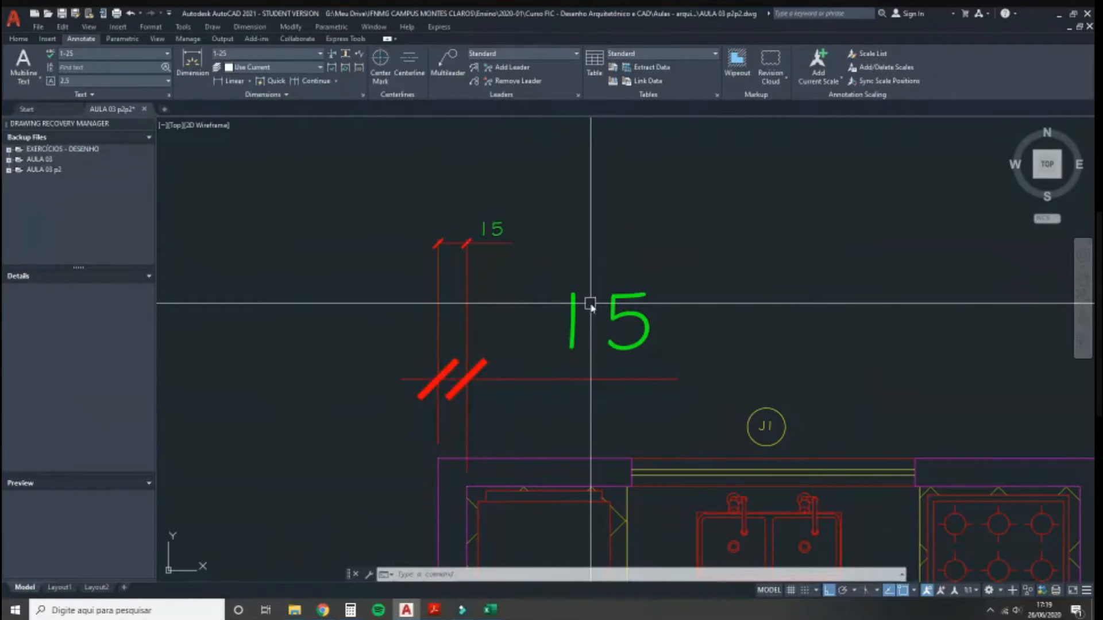
# Step: Delete the oversized 15 dimension
pyautogui.scroll(-2, 591, 305)
pyautogui.click(609, 317)
pyautogui.press('Delete')
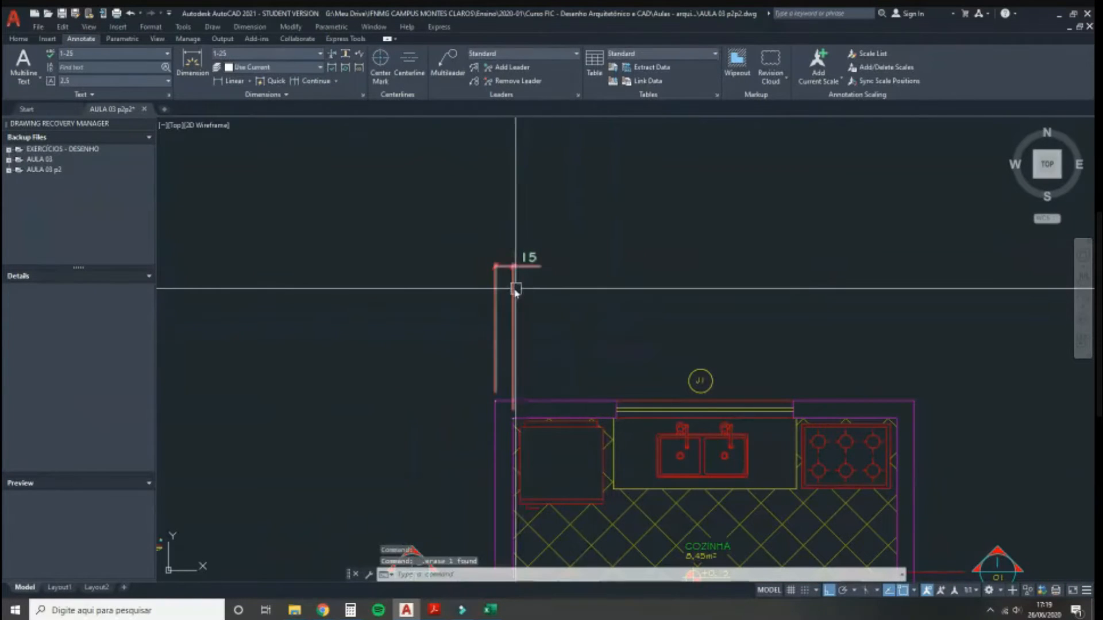
# Step: Stretch the remaining 15 dimension line down nearer the kitchen counters and recentre the view
pyautogui.click(498, 294)
pyautogui.click(495, 265)
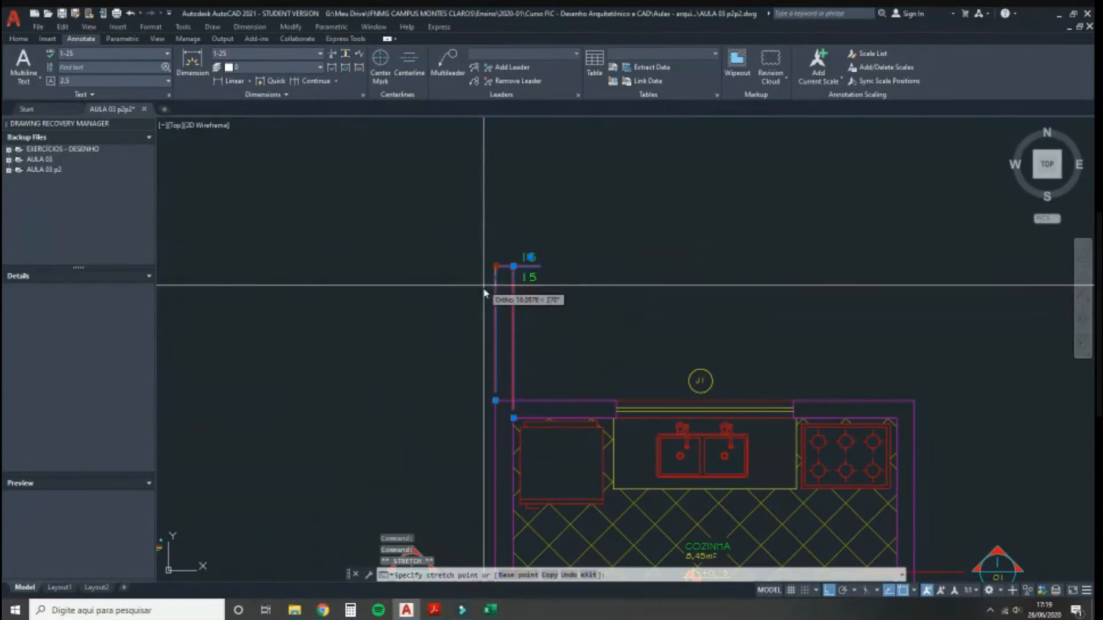
pyautogui.click(474, 351)
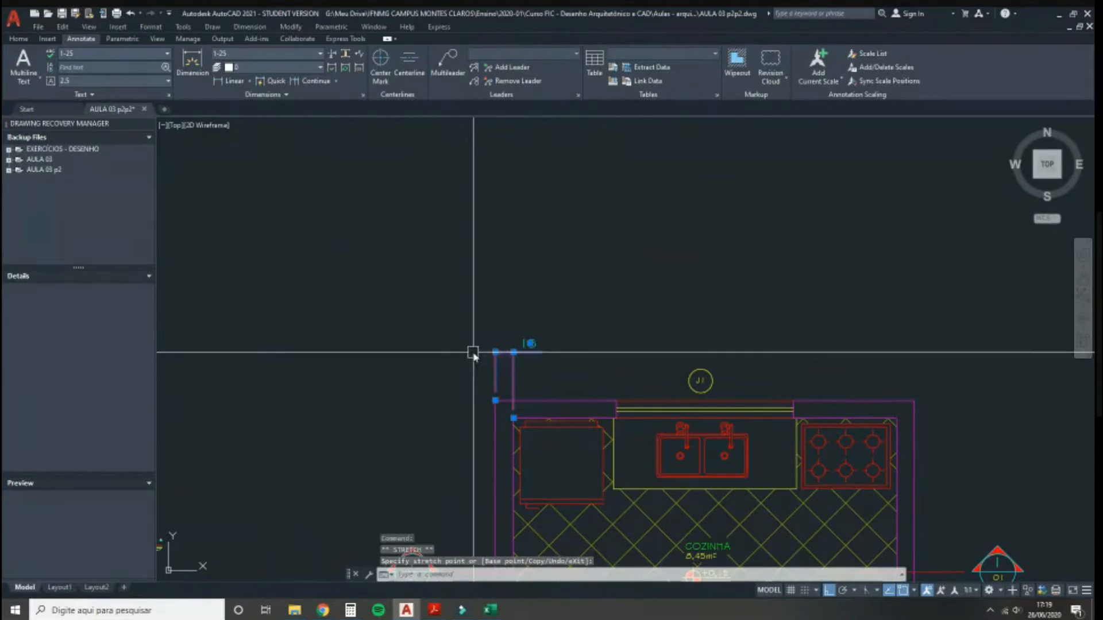
pyautogui.moveTo(611, 349); pyautogui.dragTo(576, 307, button='middle')
pyautogui.press('Escape')
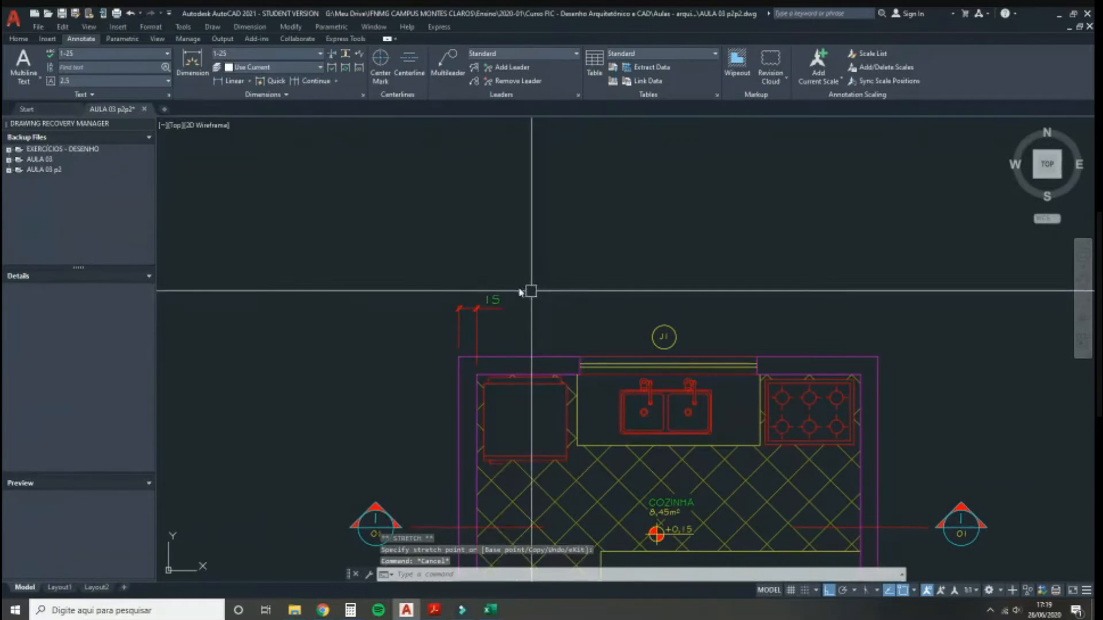
pyautogui.moveTo(525, 358); pyautogui.dragTo(443, 308, button='middle')
pyautogui.scroll(3, 442, 308)
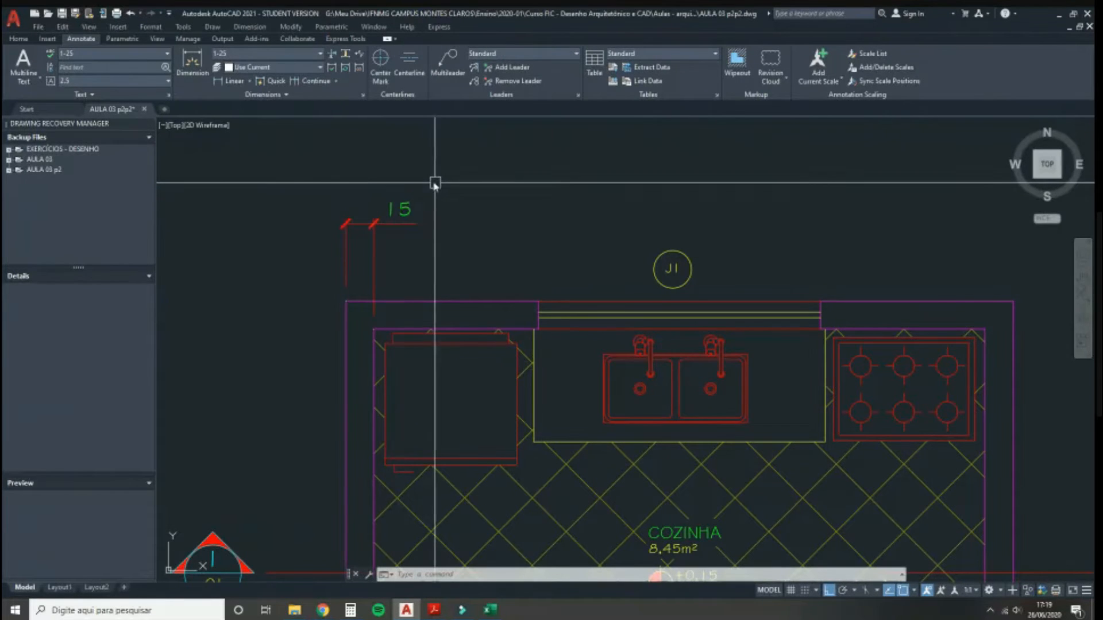
pyautogui.moveTo(469, 272); pyautogui.dragTo(426, 267, button='middle')
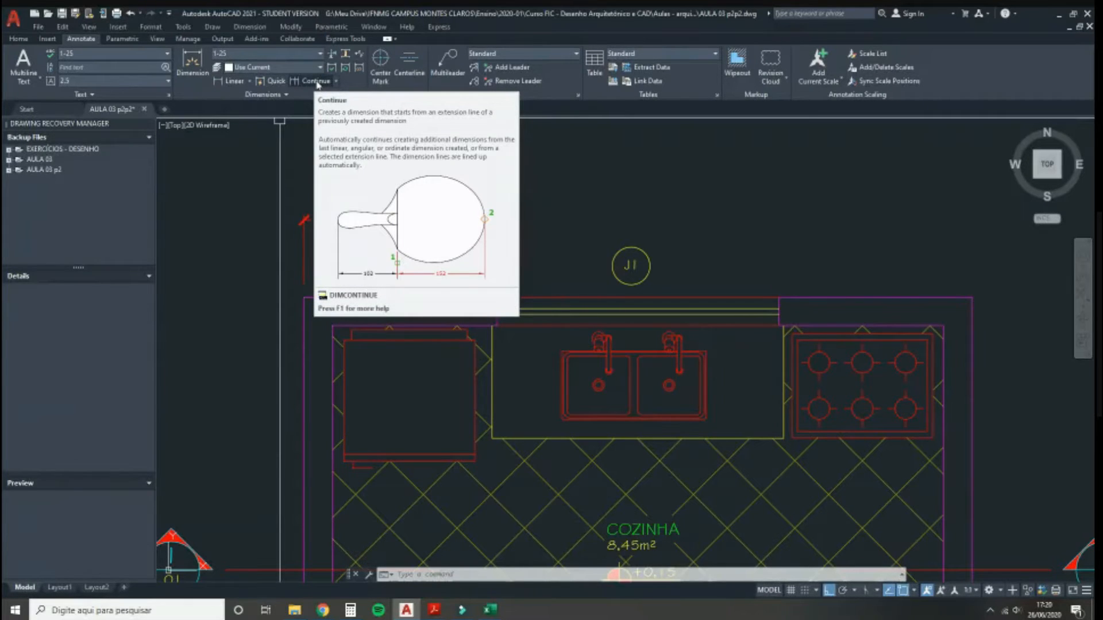
# Step: Chain continued dimensions from the 15 across the top wall: 87,5, 150, 87,5 and a final 15
pyautogui.click(316, 85)
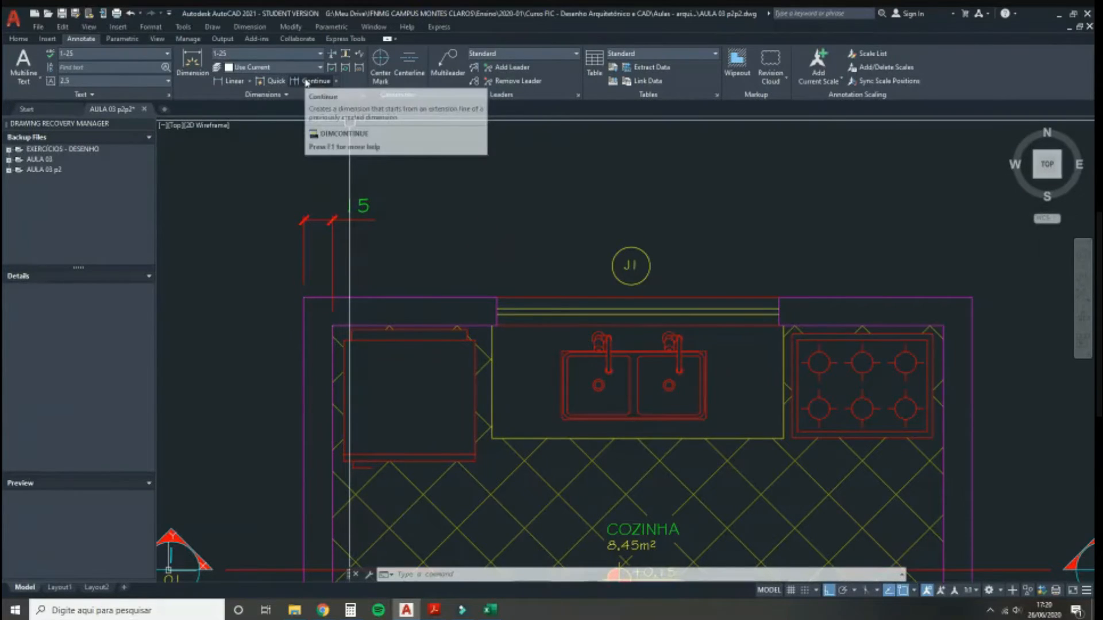
pyautogui.click(306, 83)
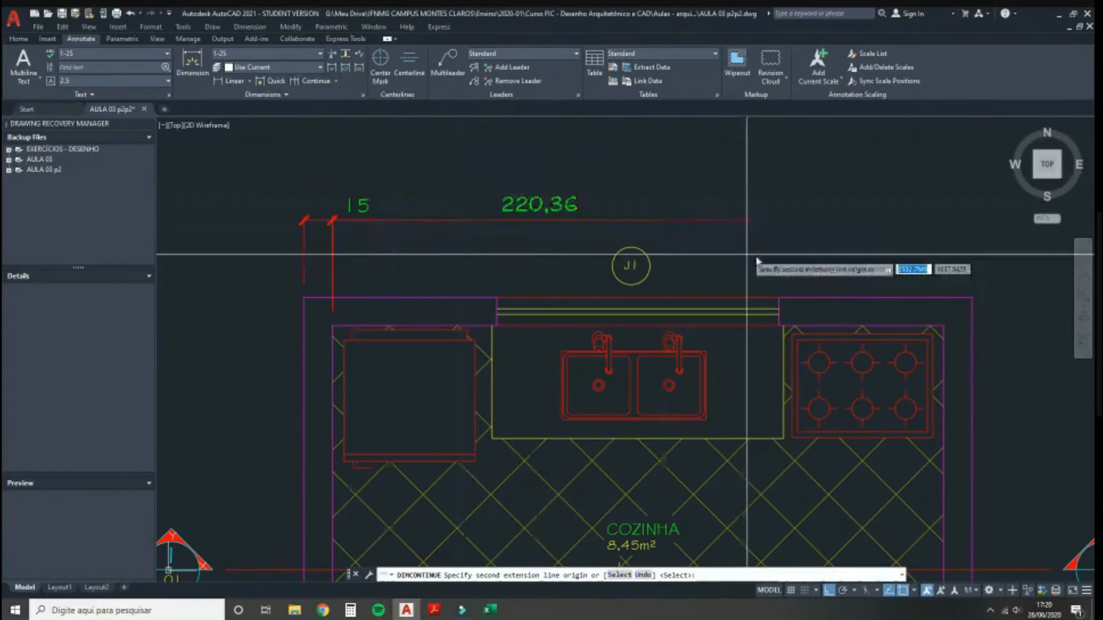
pyautogui.click(499, 327)
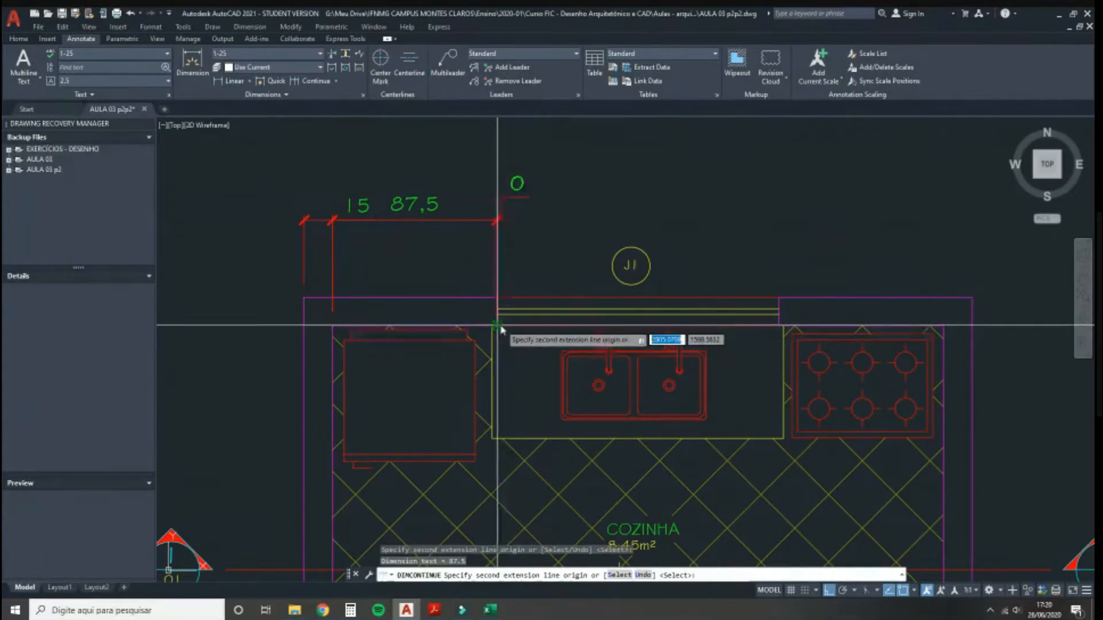
pyautogui.click(778, 327)
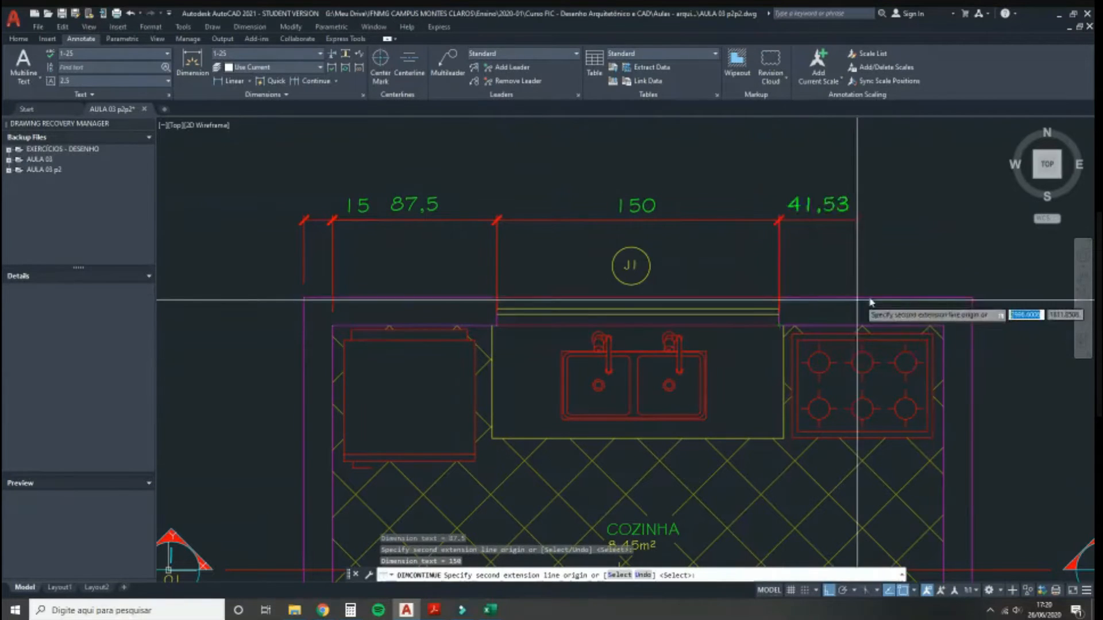
pyautogui.click(943, 325)
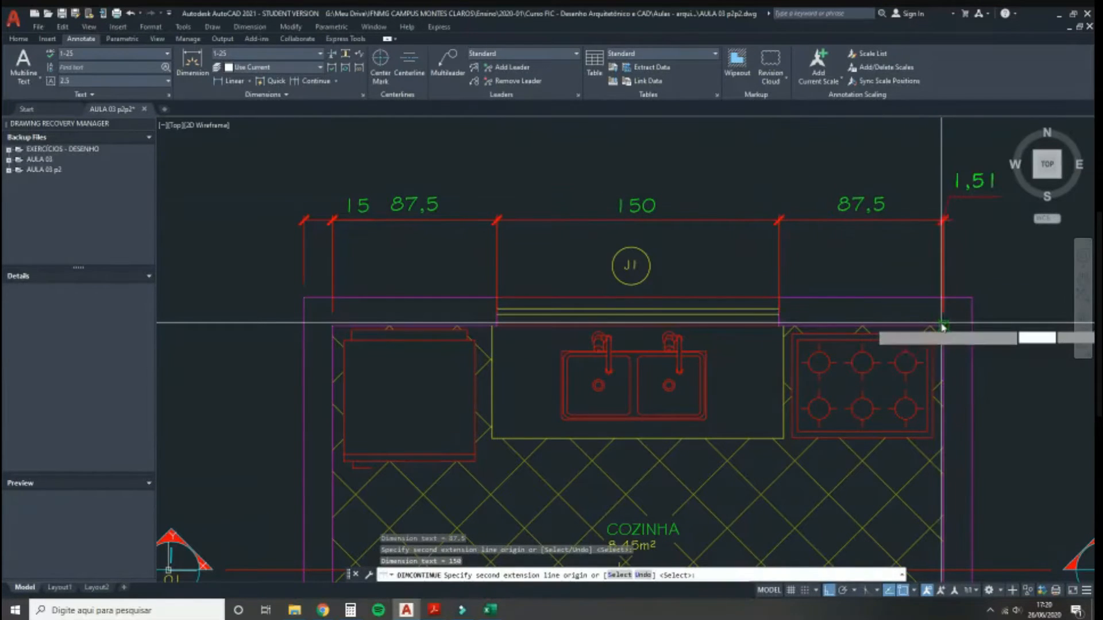
pyautogui.click(971, 302)
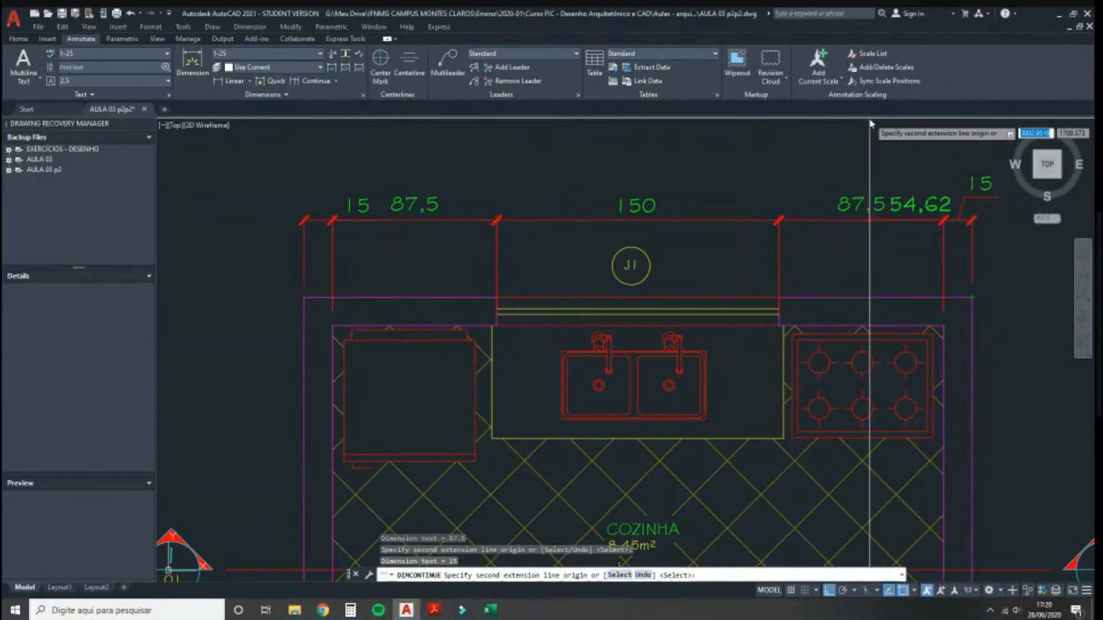
pyautogui.press('Escape')
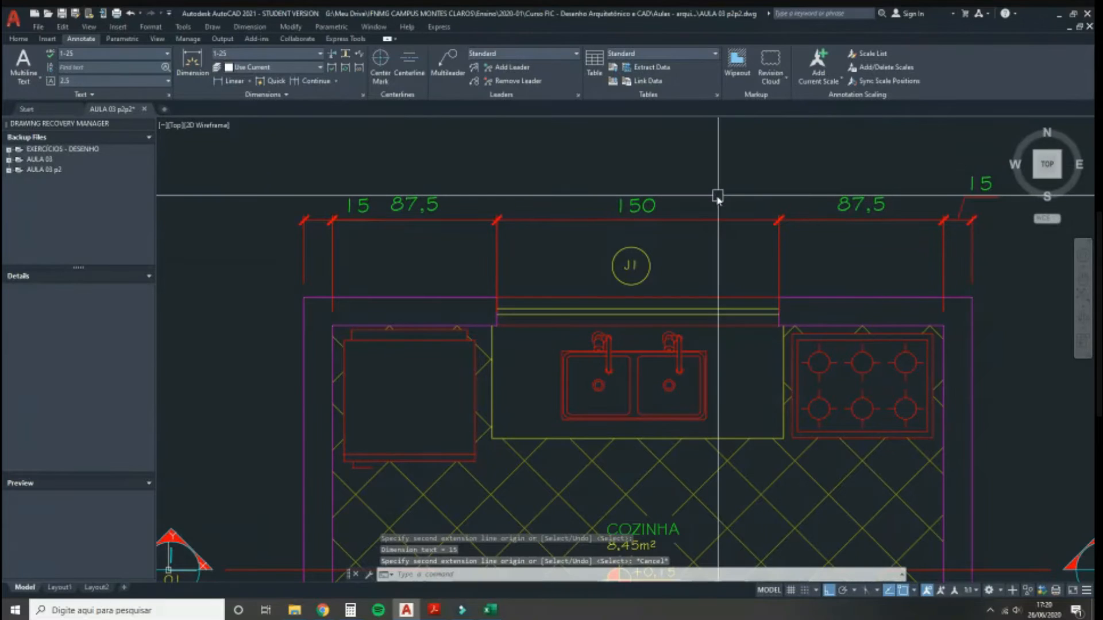
pyautogui.moveTo(717, 195); pyautogui.dragTo(678, 229, button='middle')
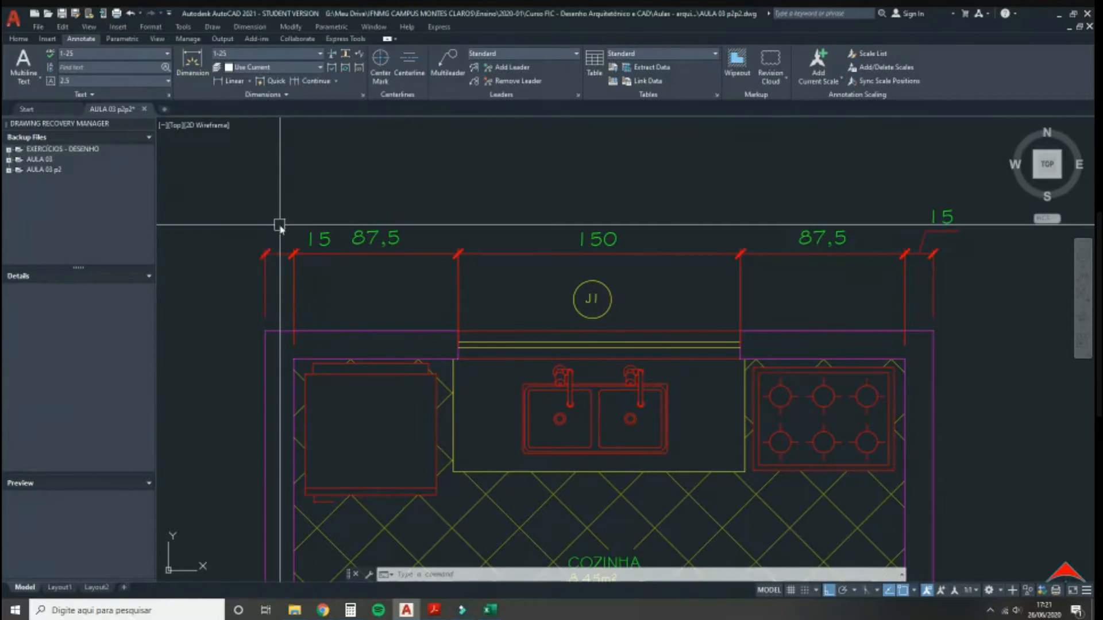
# Step: Change the 1-25 dimension style's Fit so text always stays between extension lines
pyautogui.click(362, 95)
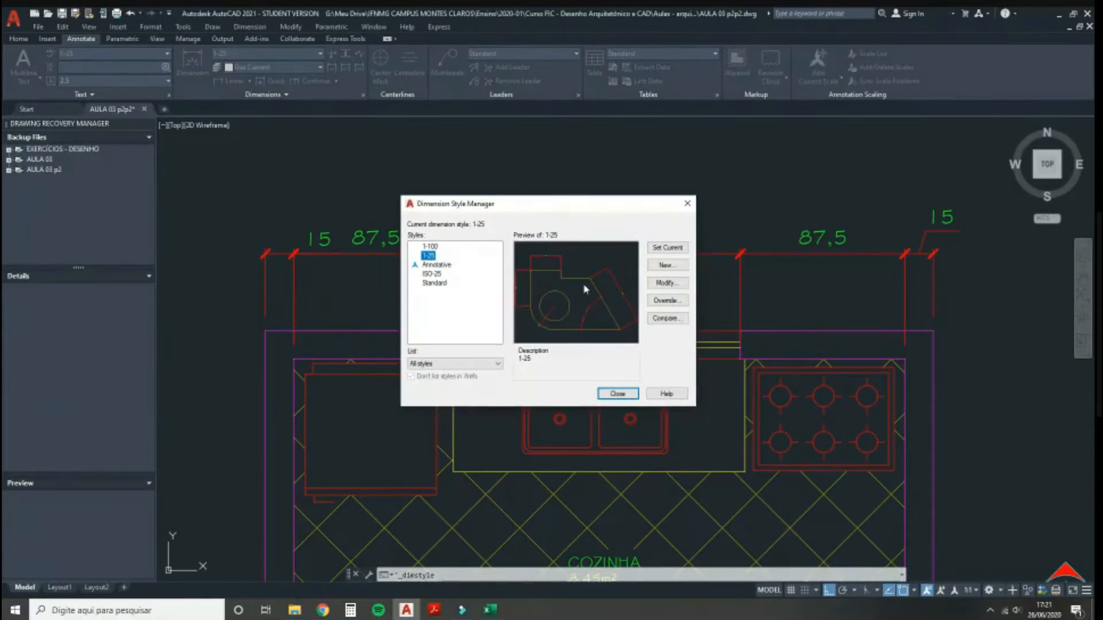
pyautogui.click(657, 288)
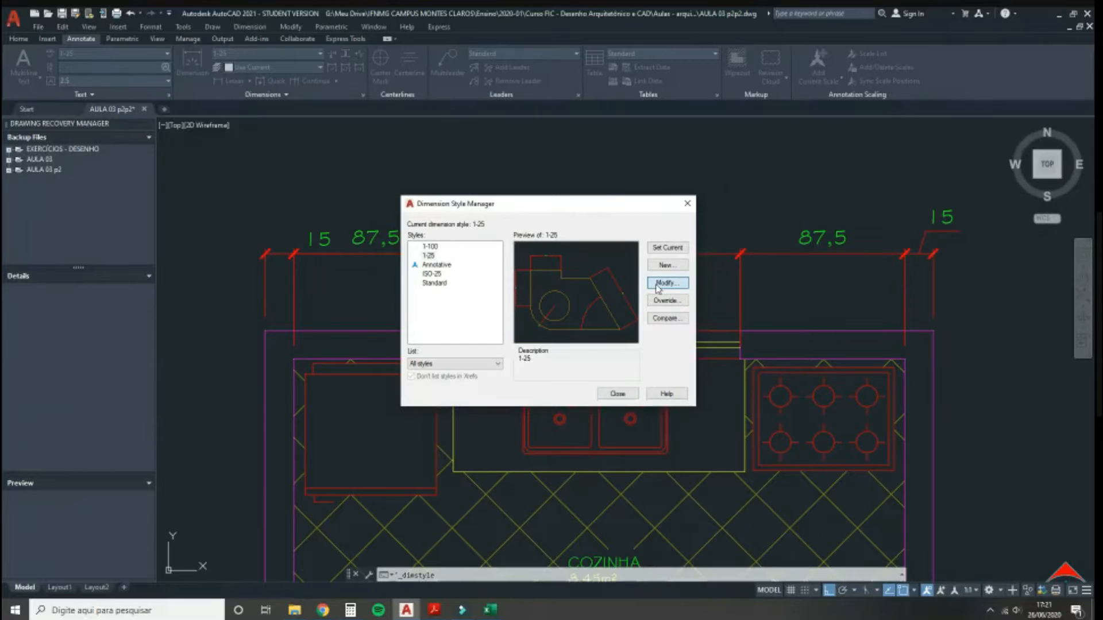
pyautogui.click(642, 252)
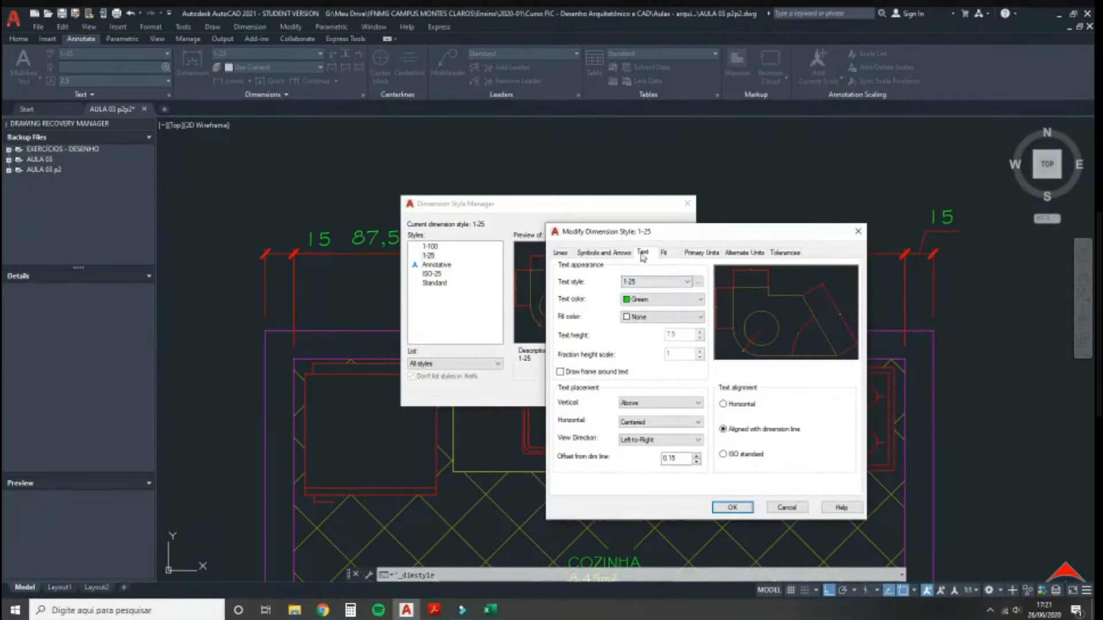
pyautogui.click(664, 253)
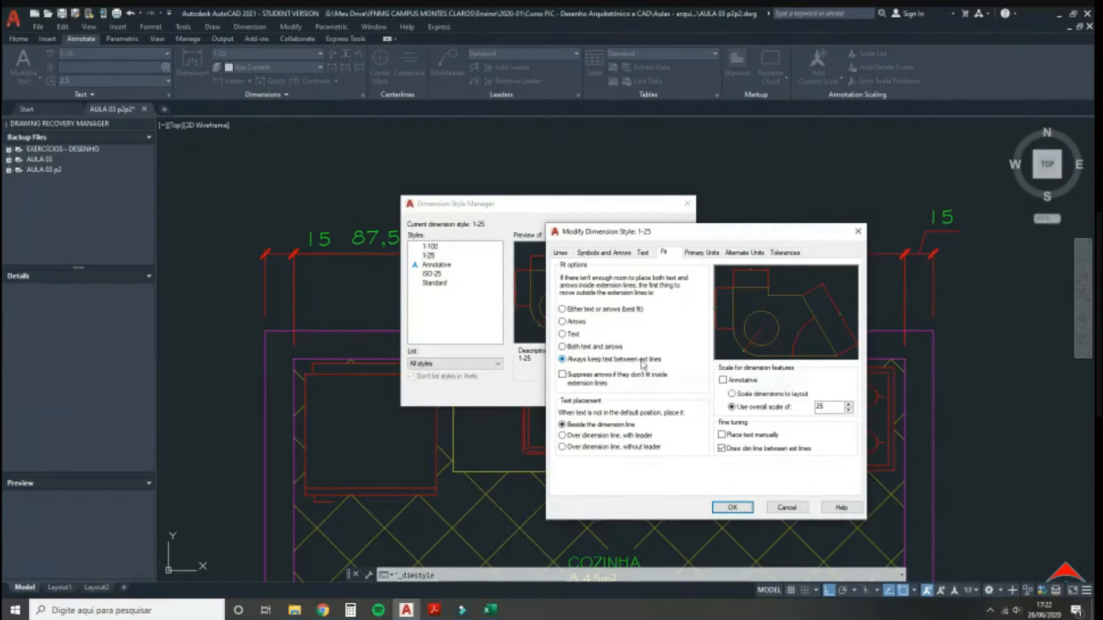
pyautogui.click(730, 507)
pyautogui.click(617, 394)
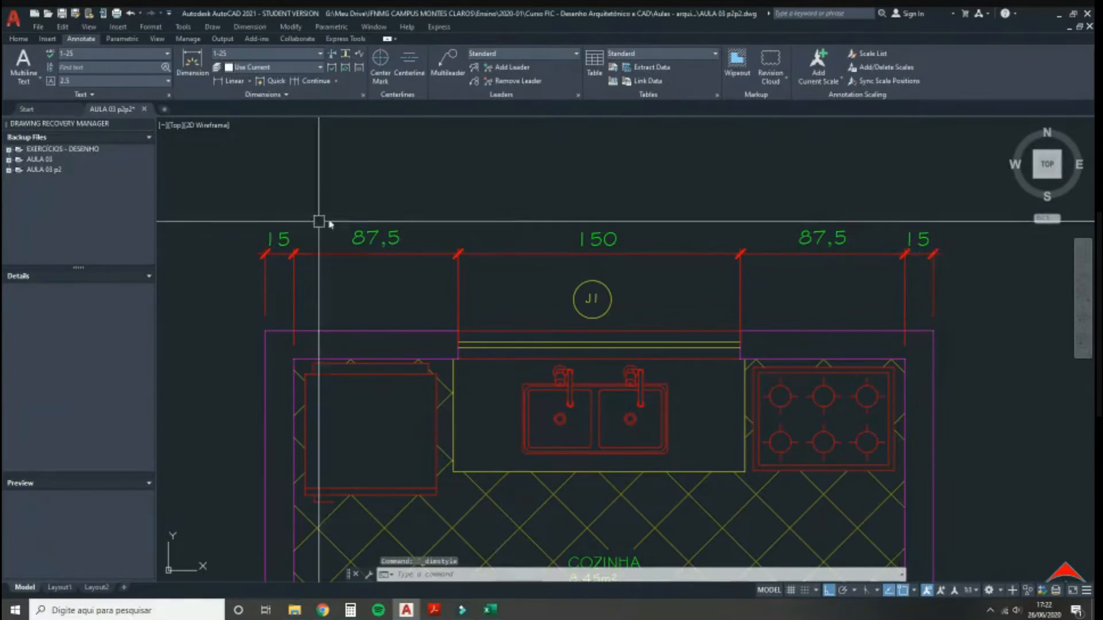
# Step: Dimension a second row above the kitchen as a chain: 15, 325 and 15
pyautogui.scroll(-2, 501, 193)
pyautogui.moveTo(501, 193); pyautogui.dragTo(511, 225, button='middle')
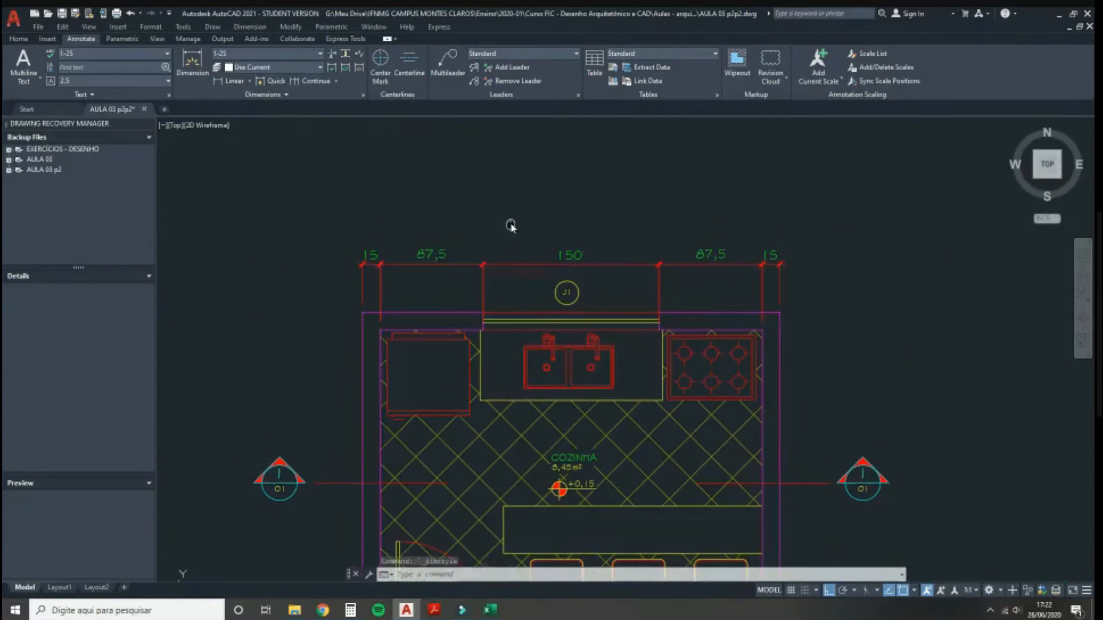
pyautogui.click(231, 81)
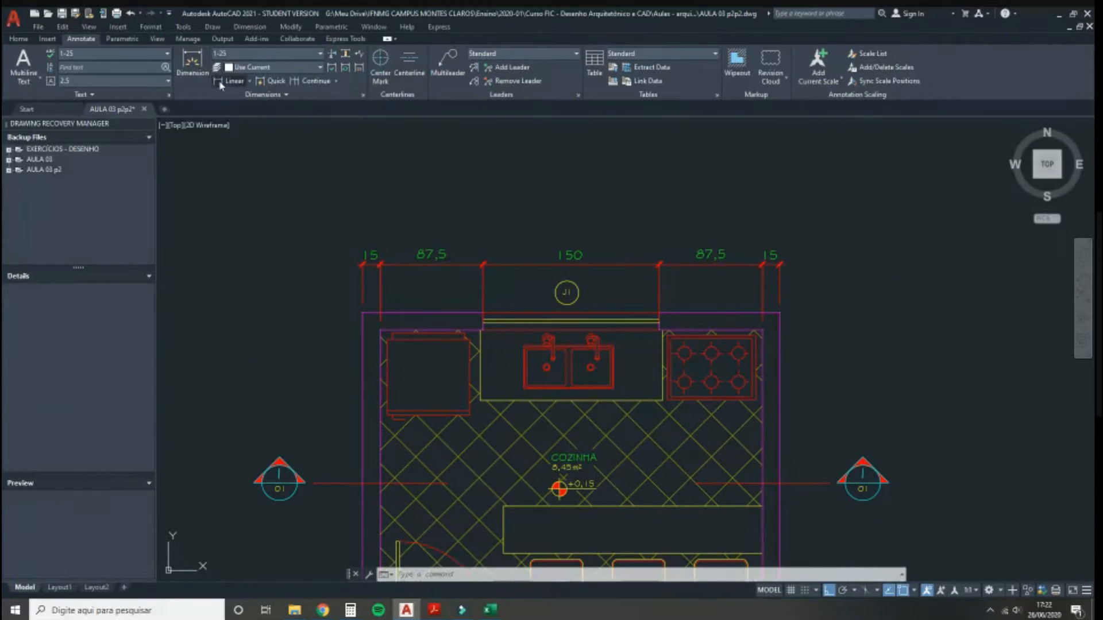
pyautogui.click(362, 314)
pyautogui.click(379, 332)
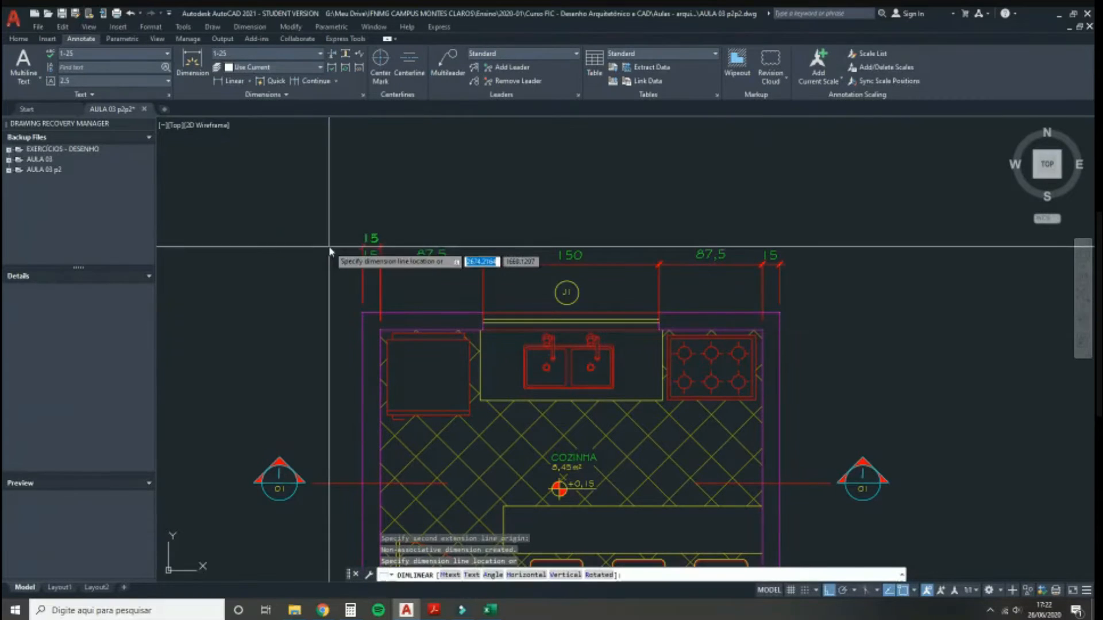
pyautogui.click(325, 241)
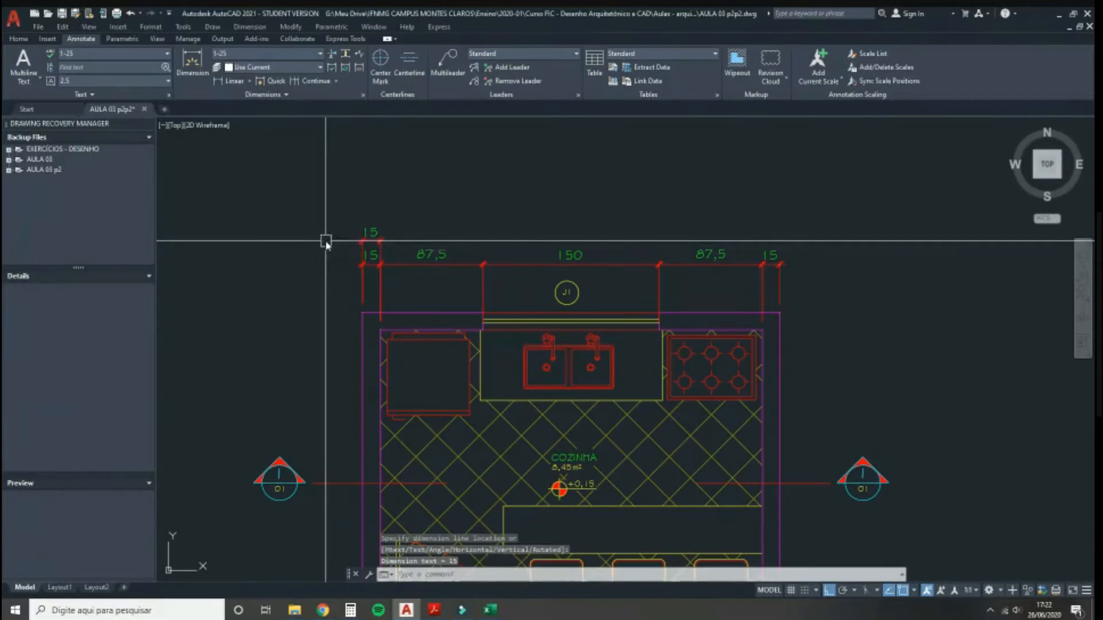
pyautogui.click(312, 80)
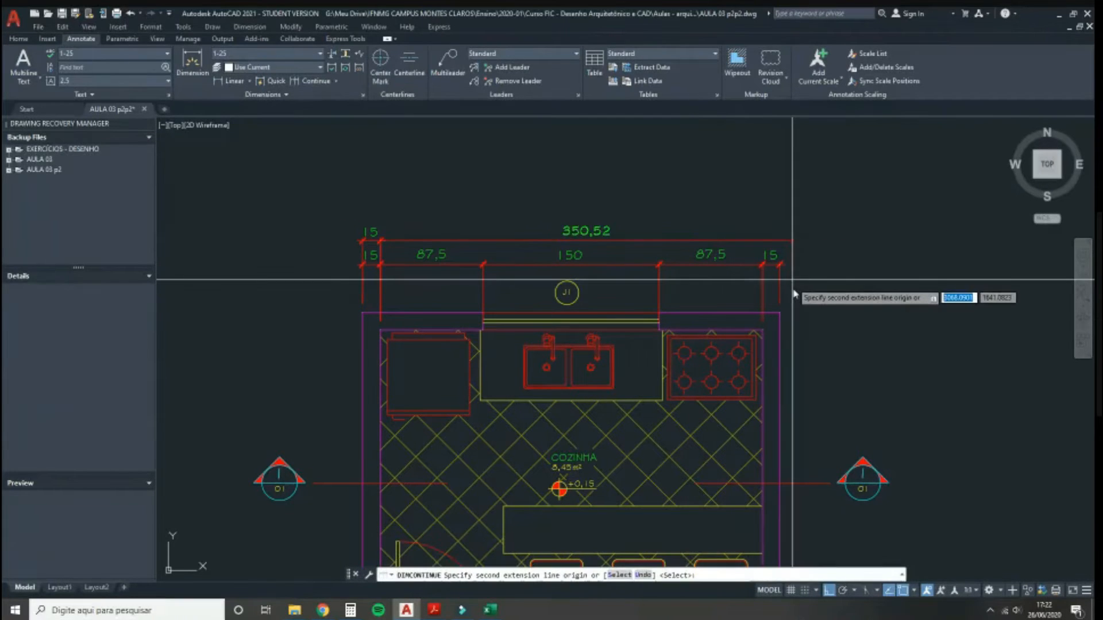
pyautogui.click(763, 332)
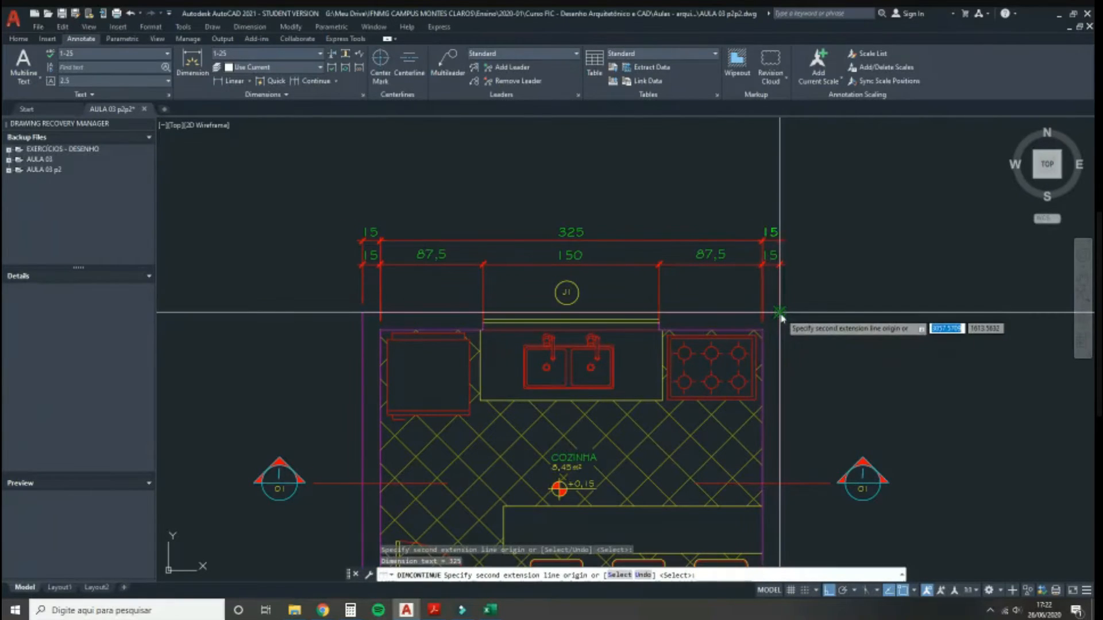
pyautogui.click(780, 314)
pyautogui.press('Escape')
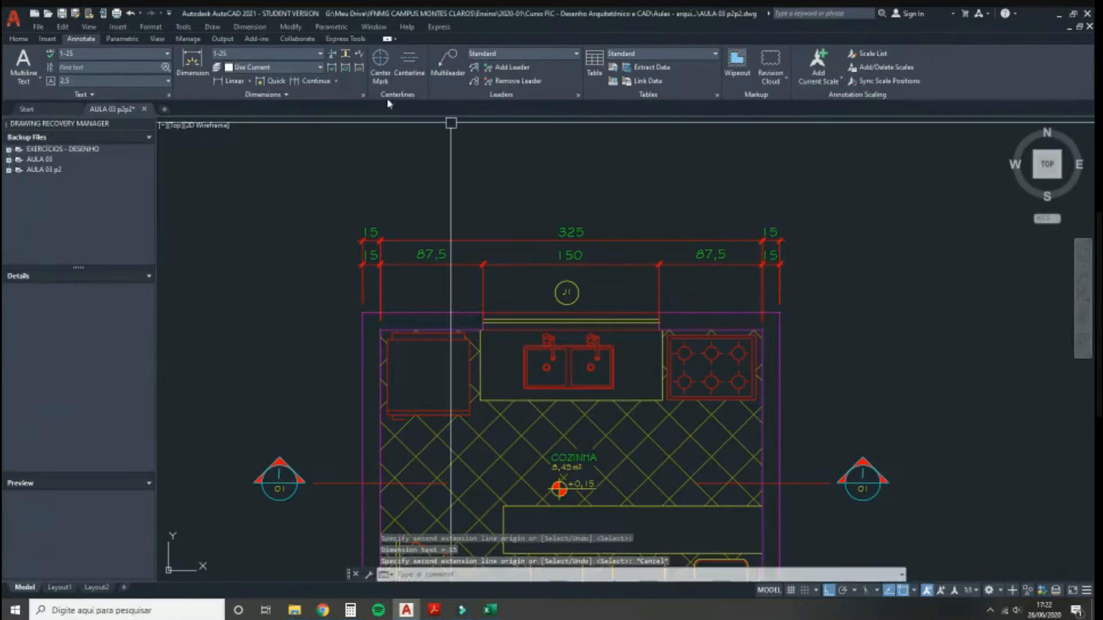
# Step: Add the overall 355 dimension above the other kitchen dimensions
pyautogui.click(233, 82)
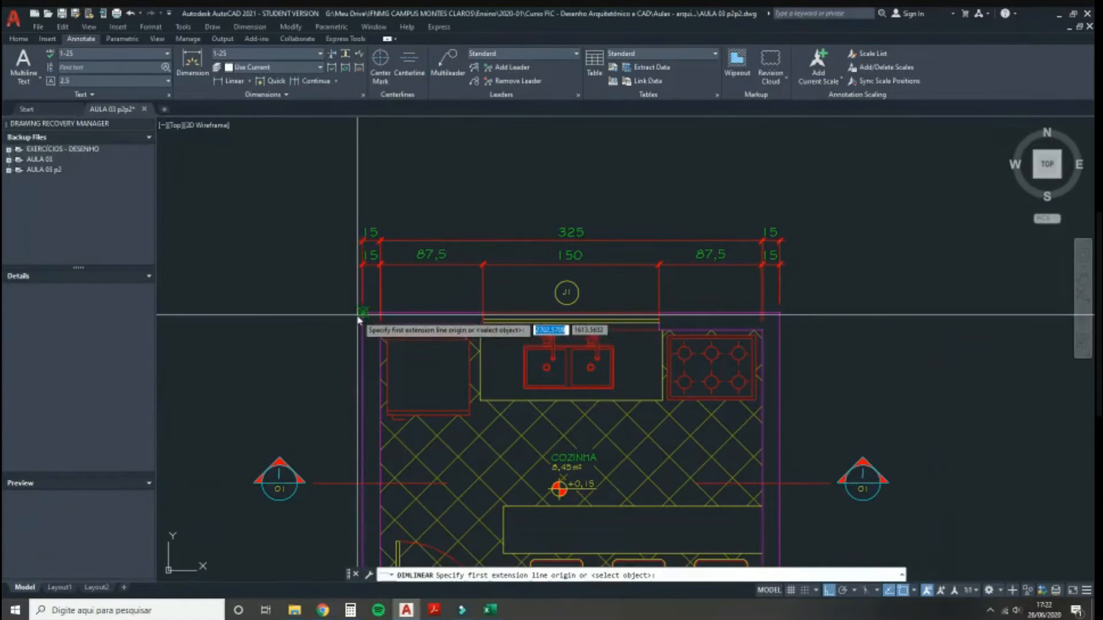
pyautogui.click(363, 314)
pyautogui.click(780, 314)
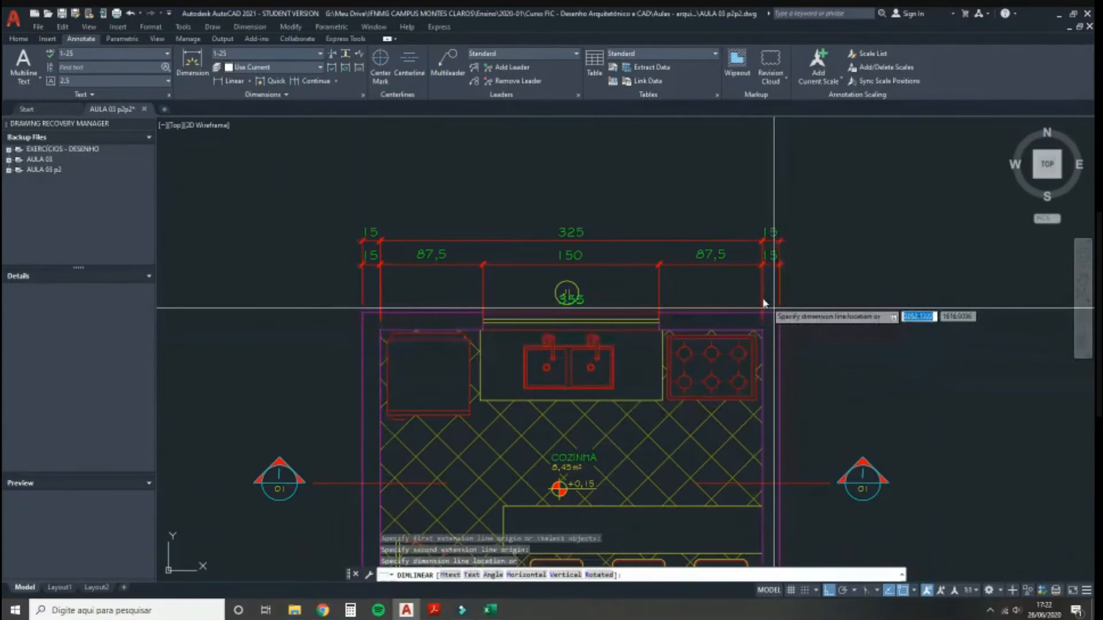
pyautogui.click(660, 218)
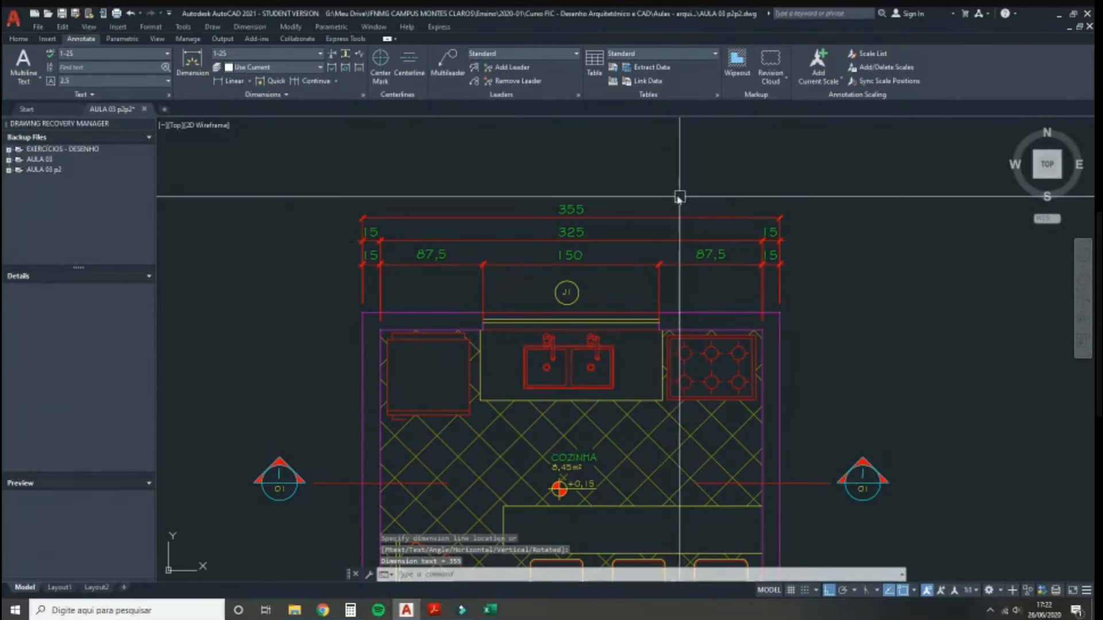
pyautogui.scroll(4, 370, 210)
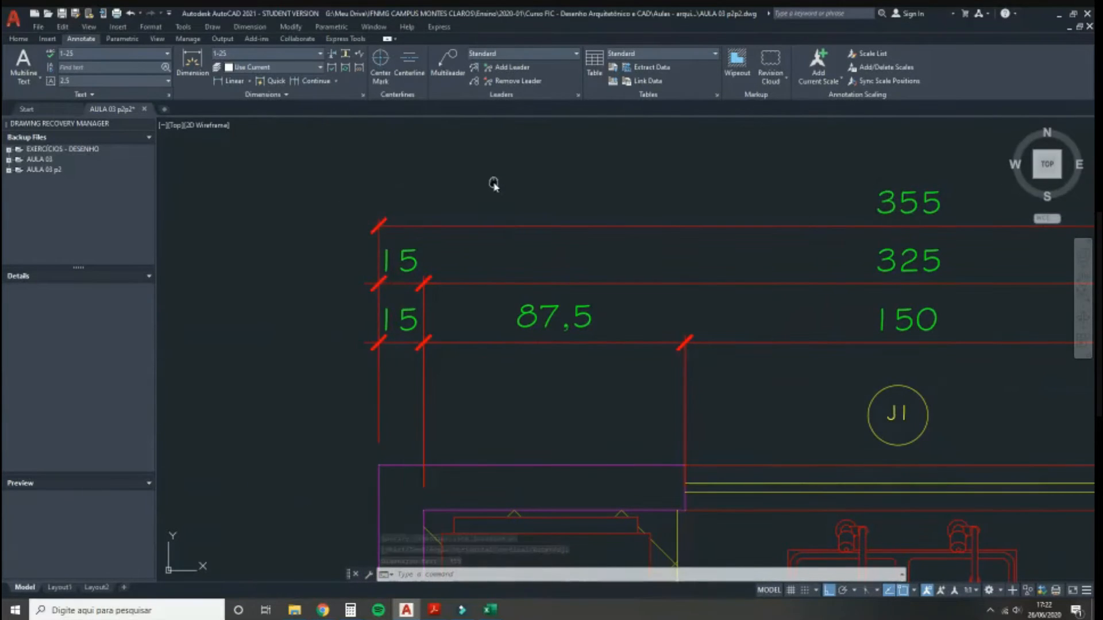
pyautogui.scroll(5, 402, 252)
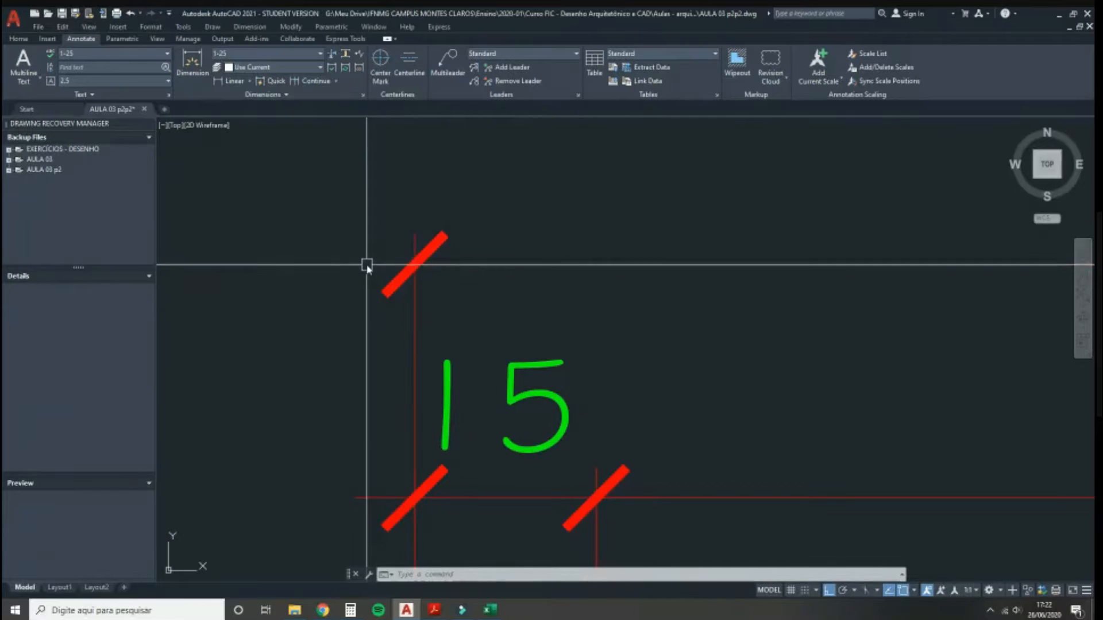
pyautogui.scroll(-2, 364, 266)
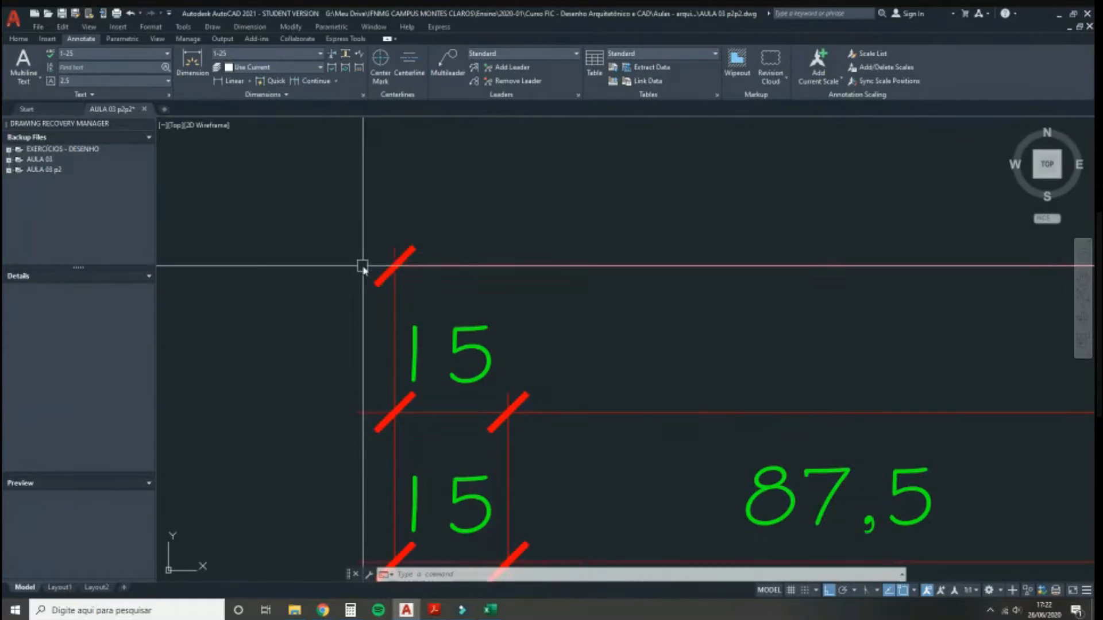
# Step: Check the NBR 6492 standard PDF, then return to the kitchen drawing
pyautogui.moveTo(434, 609)
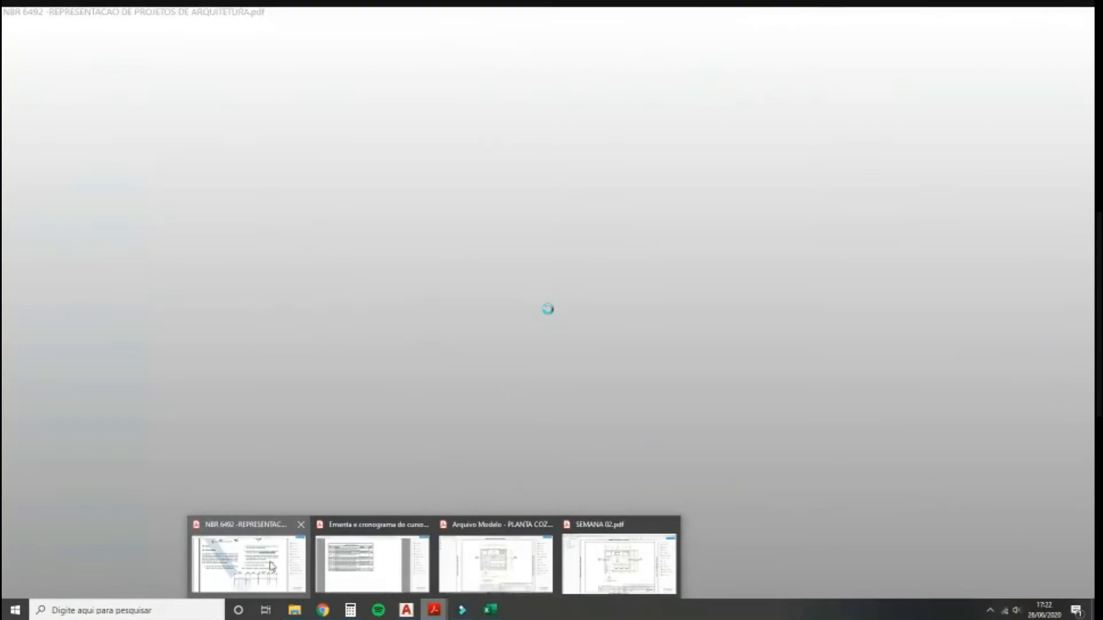
pyautogui.click(272, 565)
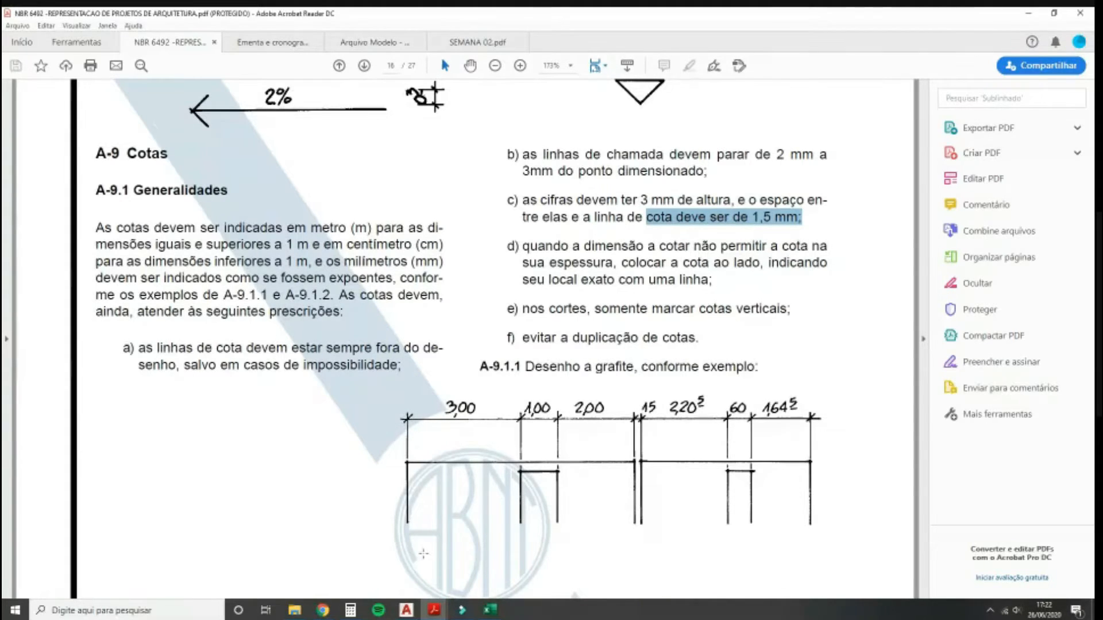
pyautogui.click(406, 610)
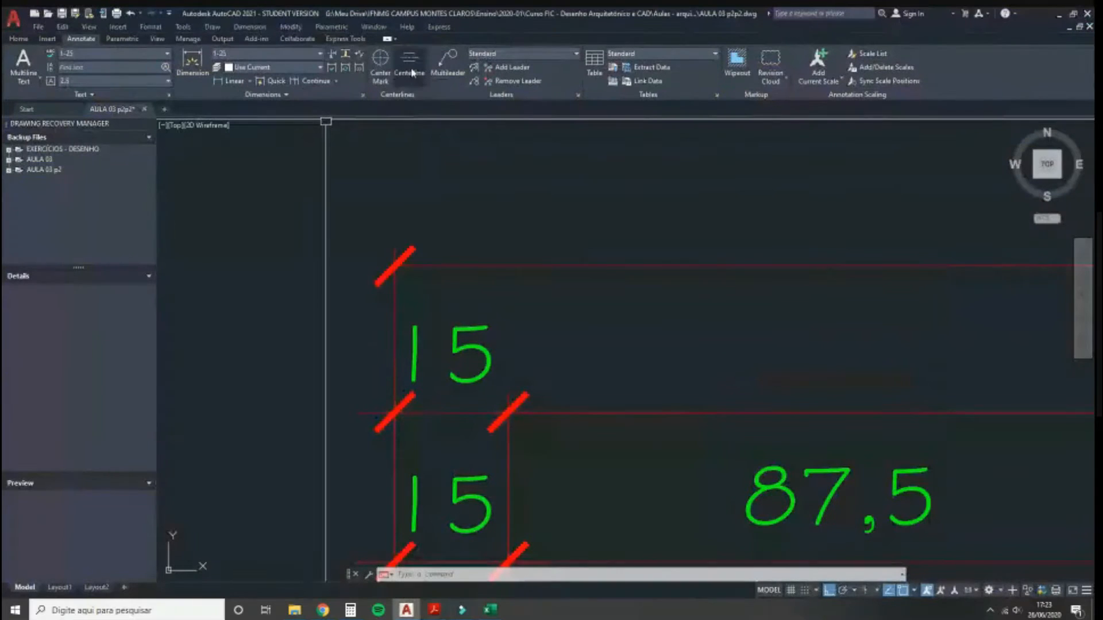
# Step: Set Extend beyond ticks to 0.1 on the 1-25 dimension style's Lines settings
pyautogui.click(362, 95)
pyautogui.click(664, 285)
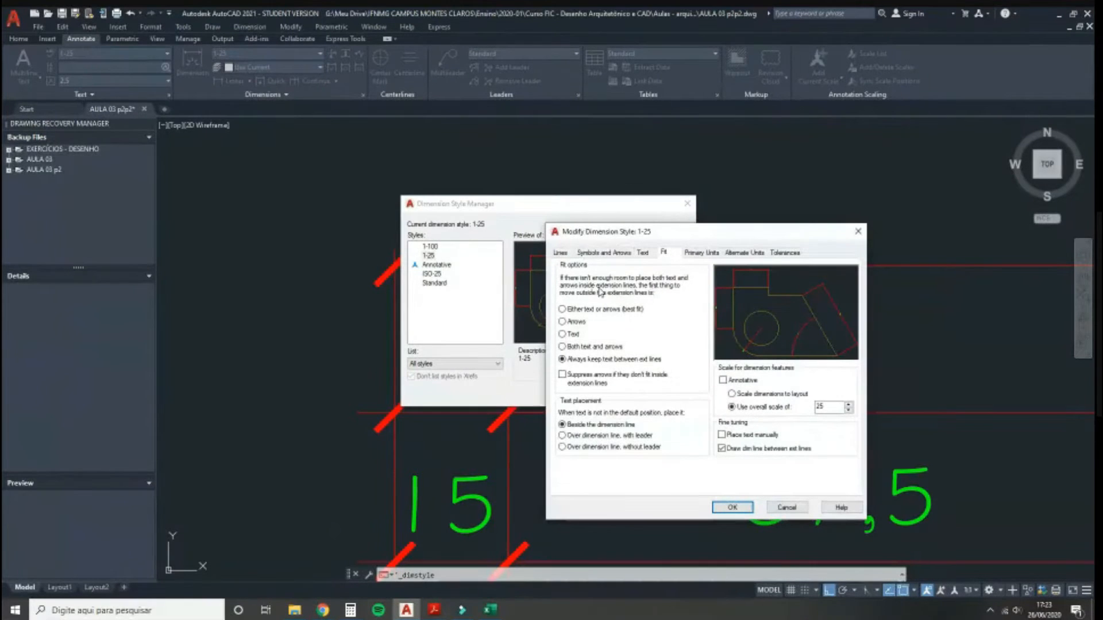
pyautogui.click(561, 253)
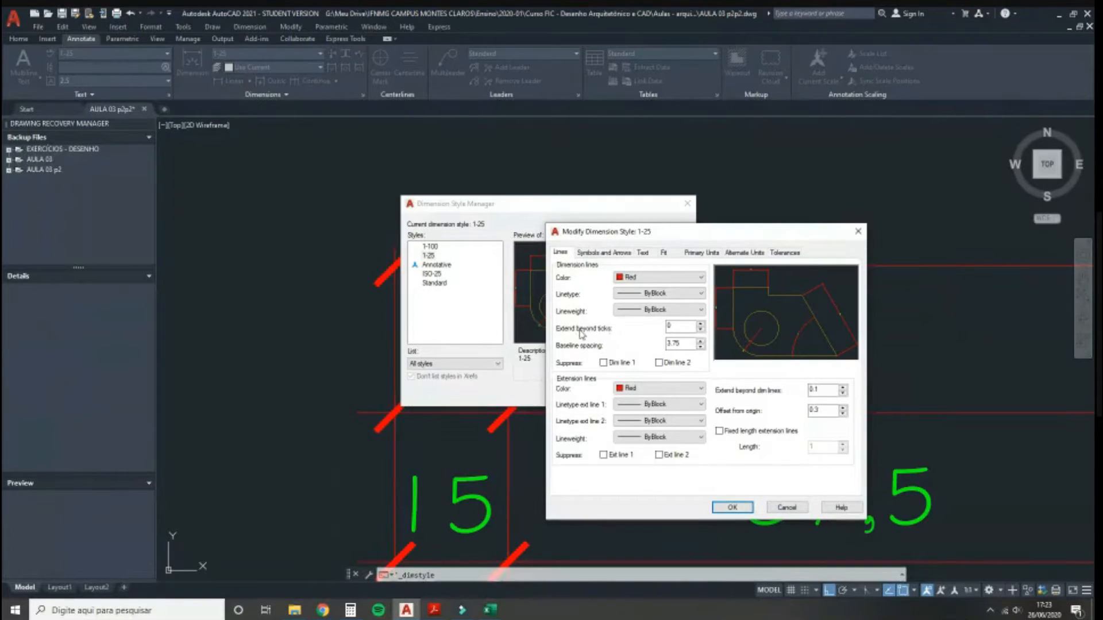
pyautogui.doubleClick(674, 327)
pyautogui.click(675, 326)
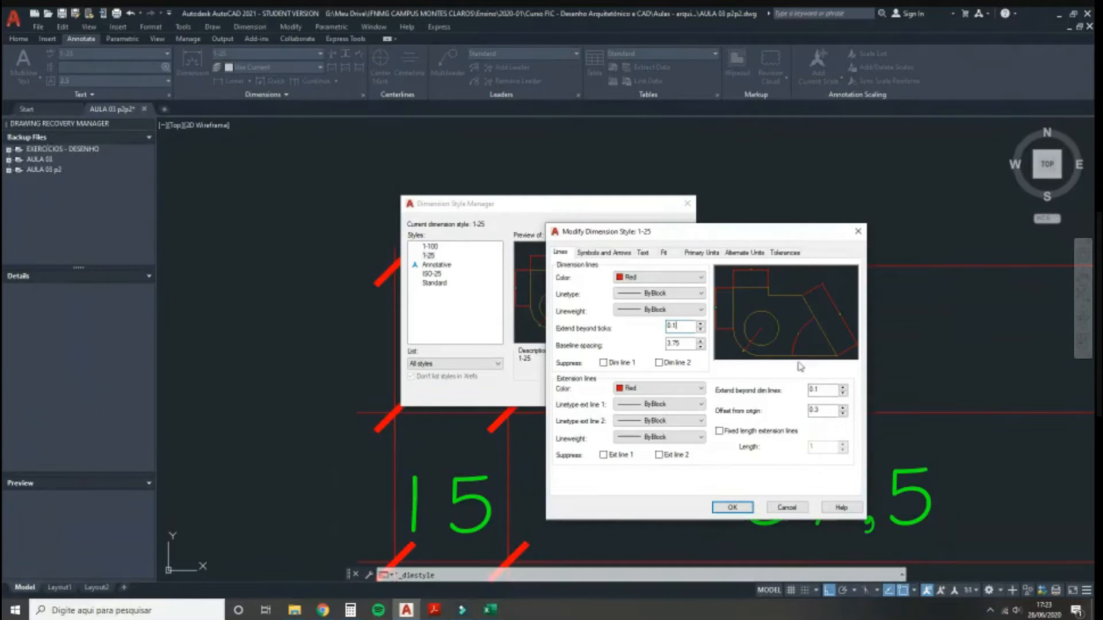
pyautogui.click(731, 508)
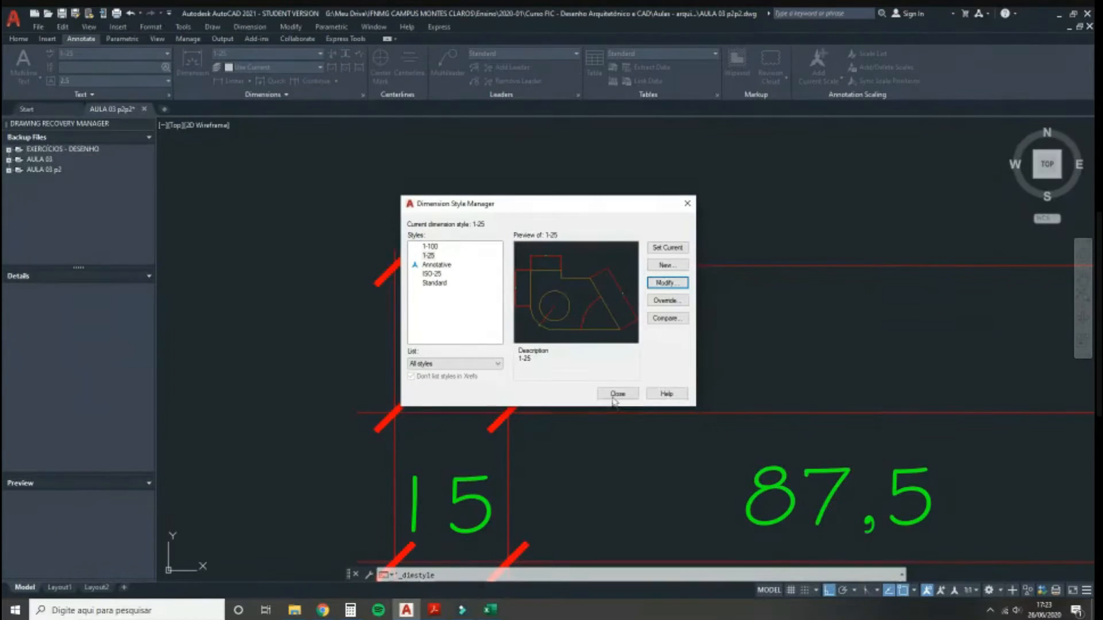
pyautogui.click(612, 394)
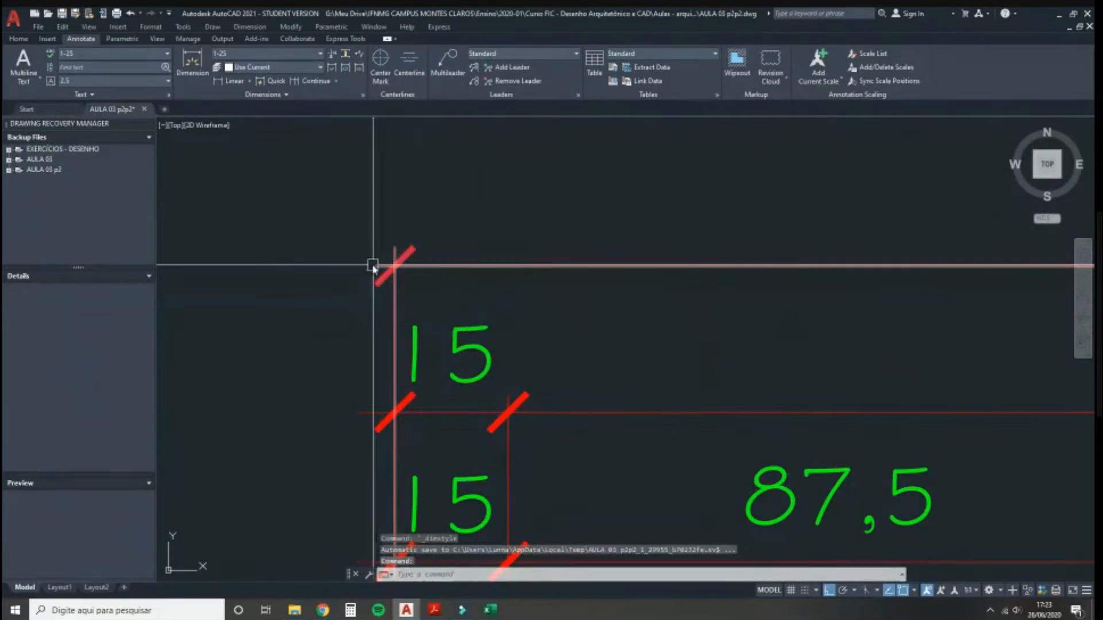
# Step: Place a 15 linear dimension at the bottom of the kitchen's right wall
pyautogui.scroll(-2, 295, 395)
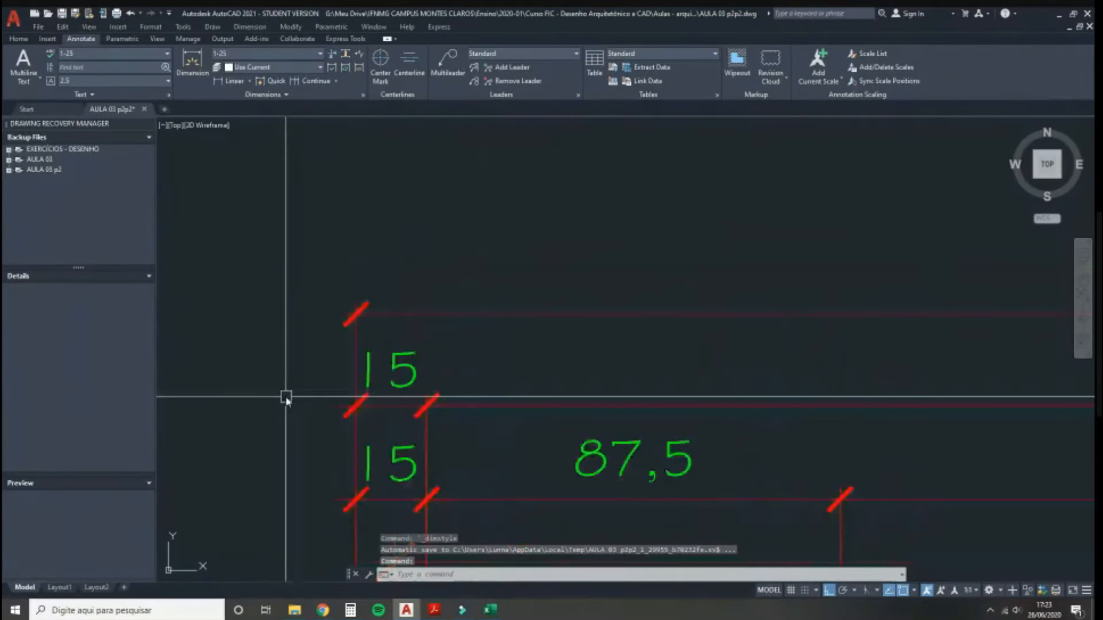
pyautogui.scroll(-3, 285, 396)
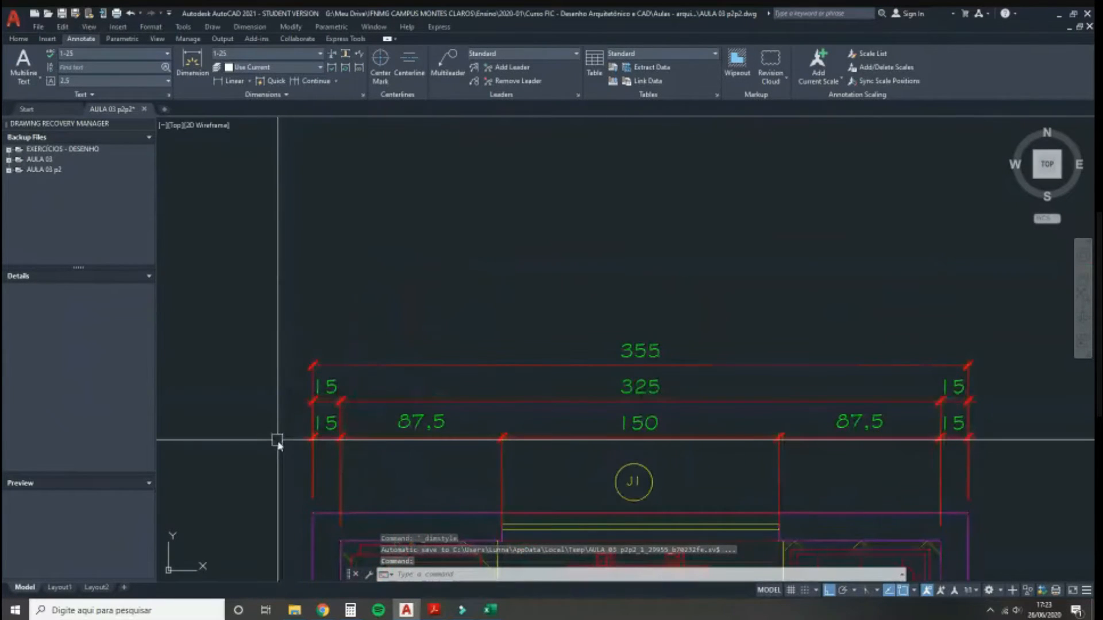
pyautogui.moveTo(298, 471); pyautogui.dragTo(285, 442, button='middle')
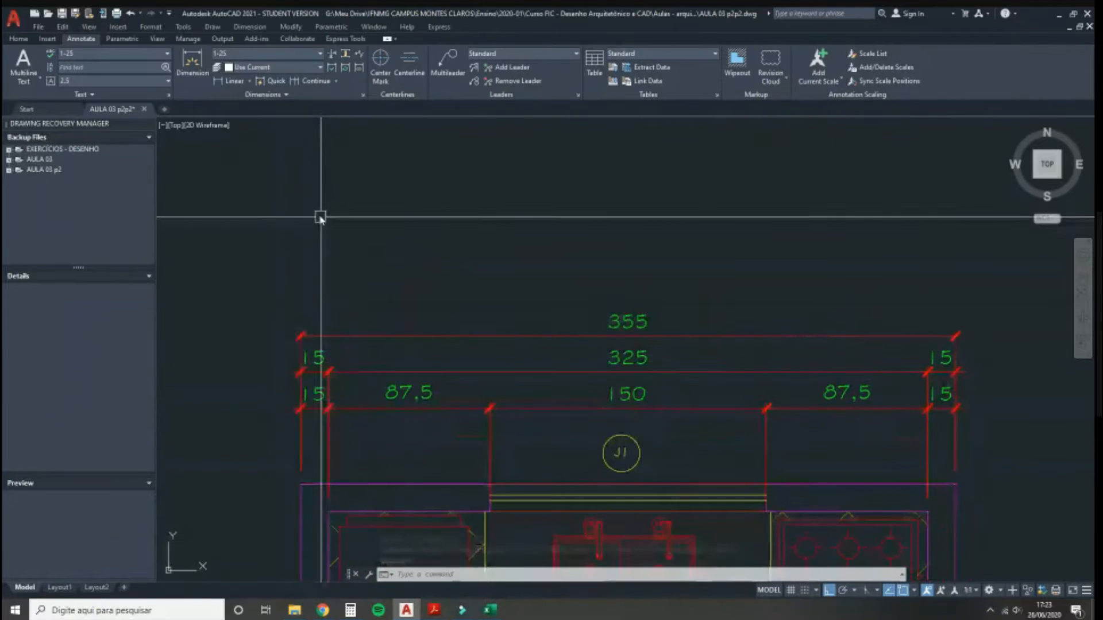
pyautogui.scroll(-4, 317, 209)
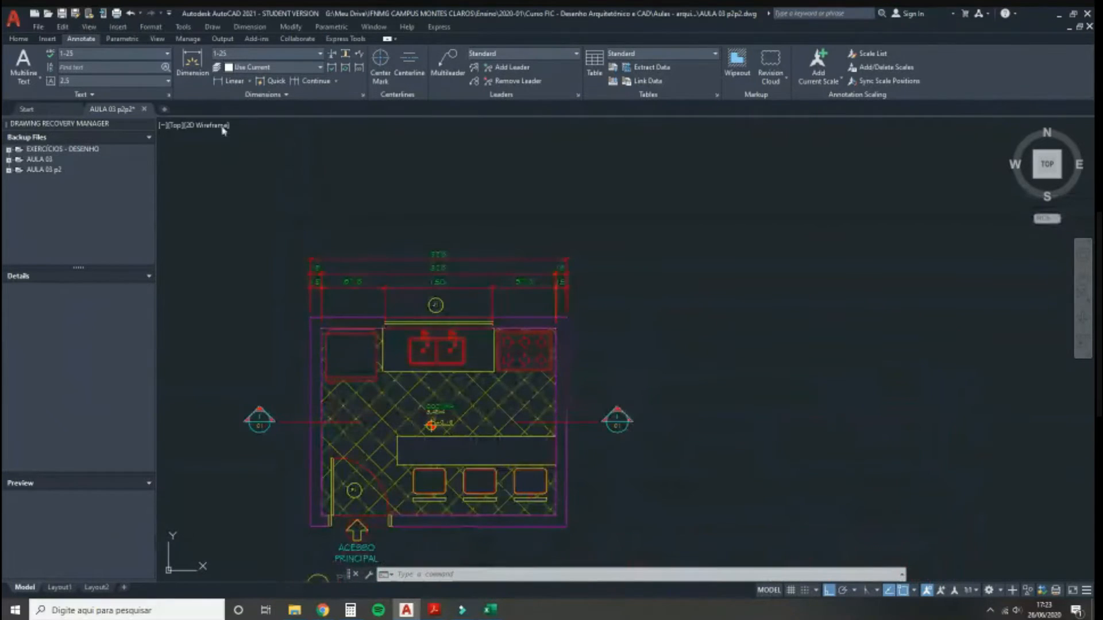
pyautogui.click(231, 84)
pyautogui.scroll(2, 581, 513)
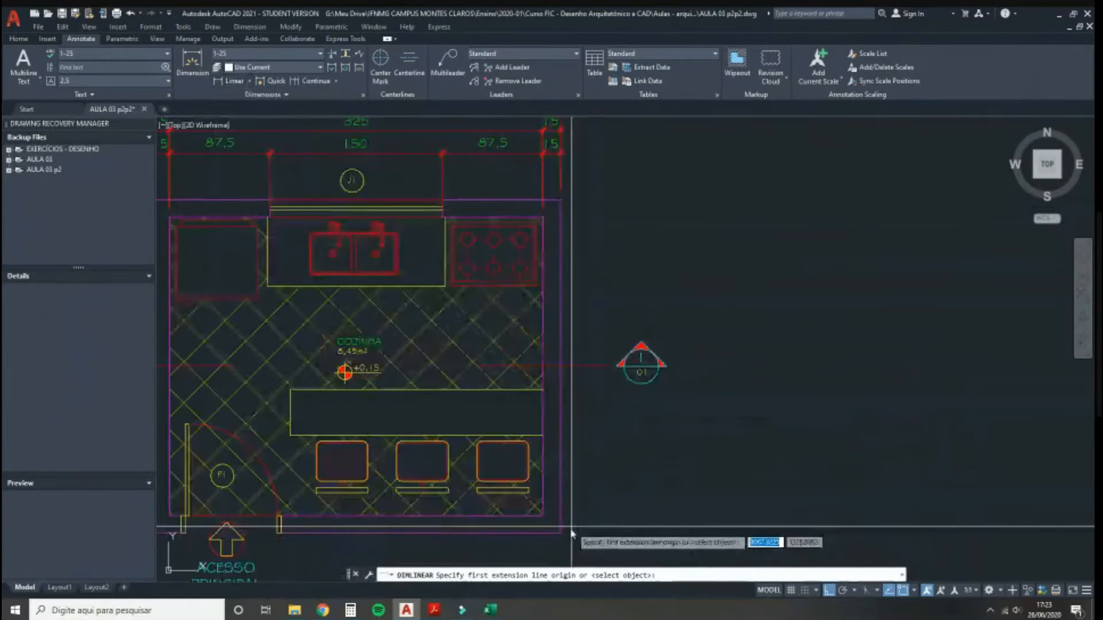
pyautogui.click(561, 531)
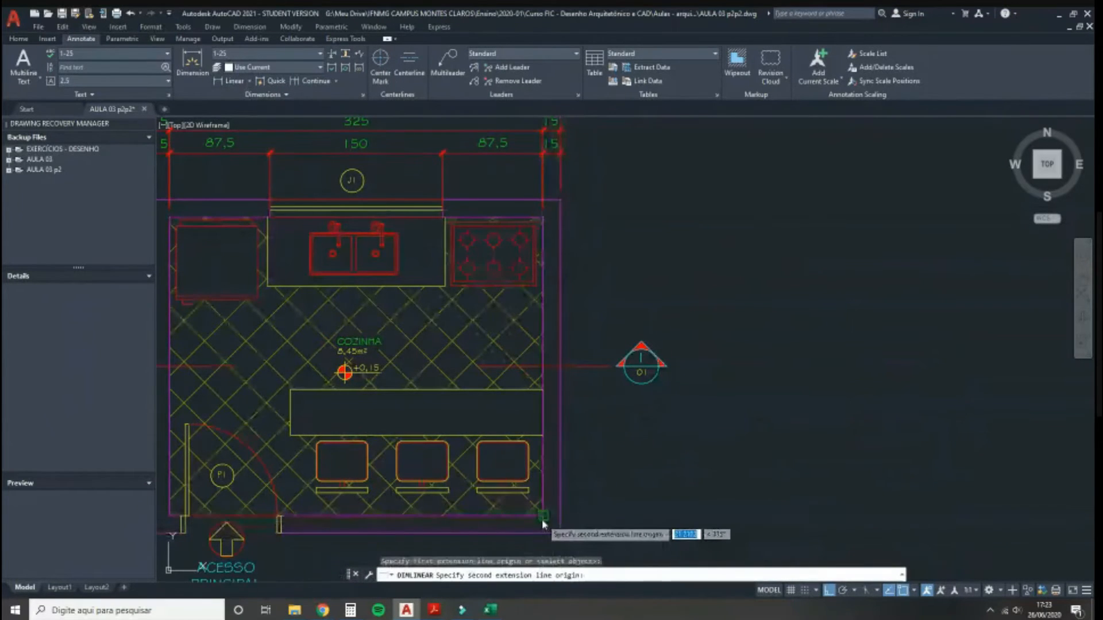
pyautogui.click(543, 515)
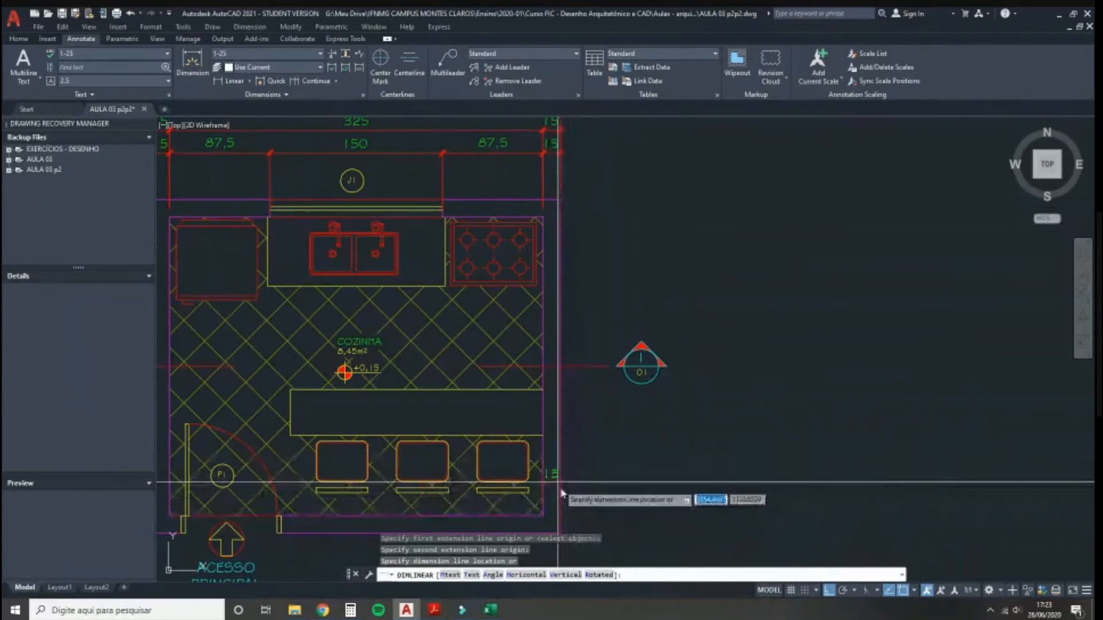
pyautogui.click(610, 514)
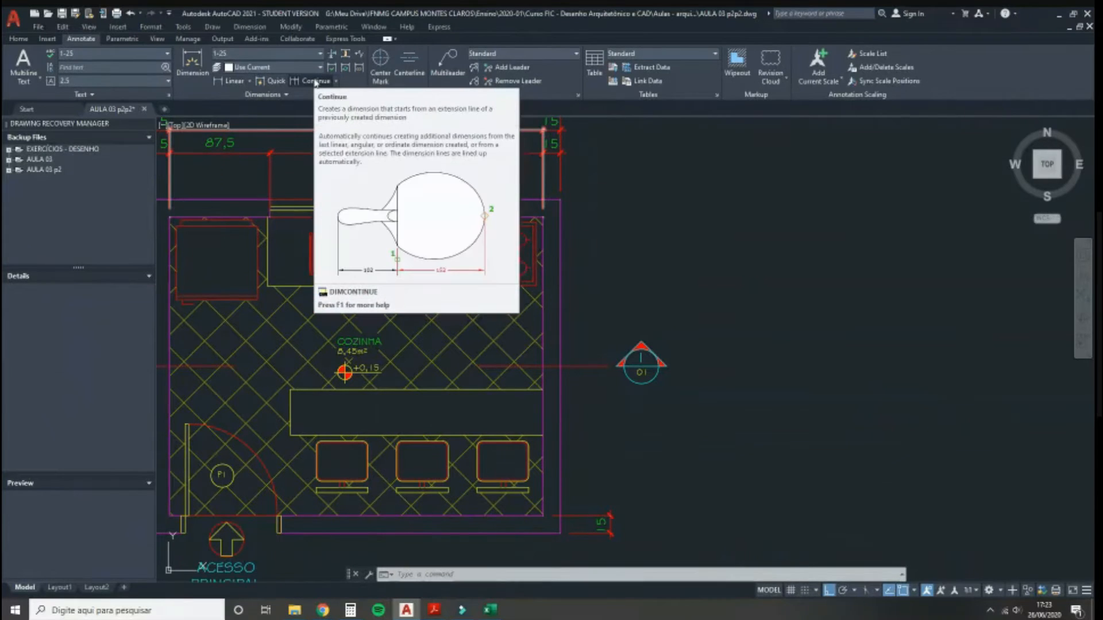
# Step: Continue the chain up the right wall with 70, 40, 90, 60 and 15
pyautogui.click(315, 82)
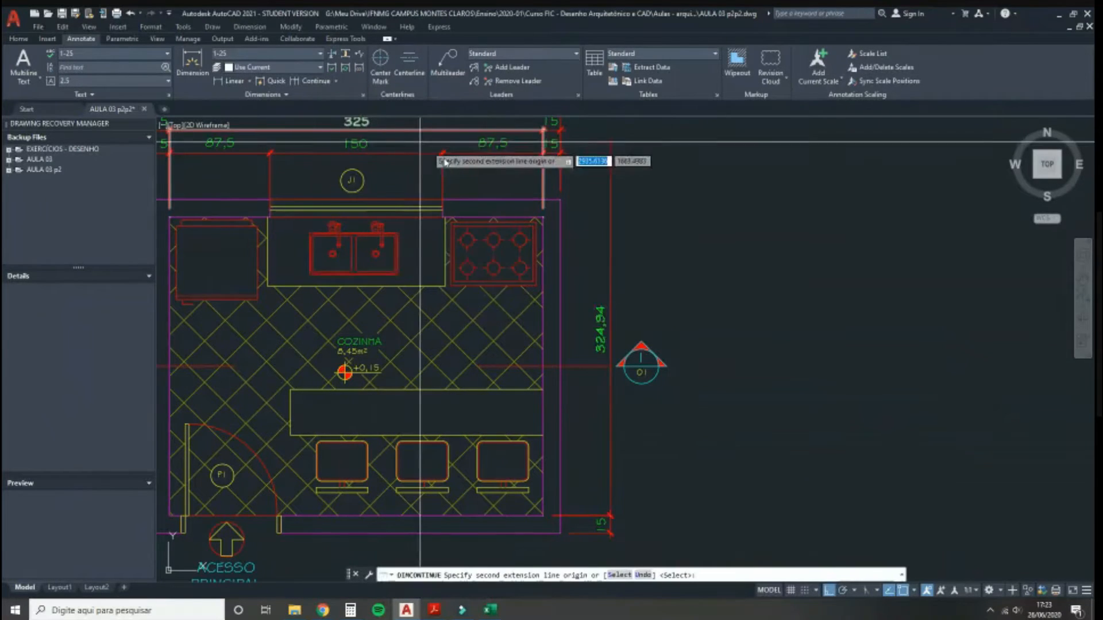
pyautogui.click(543, 437)
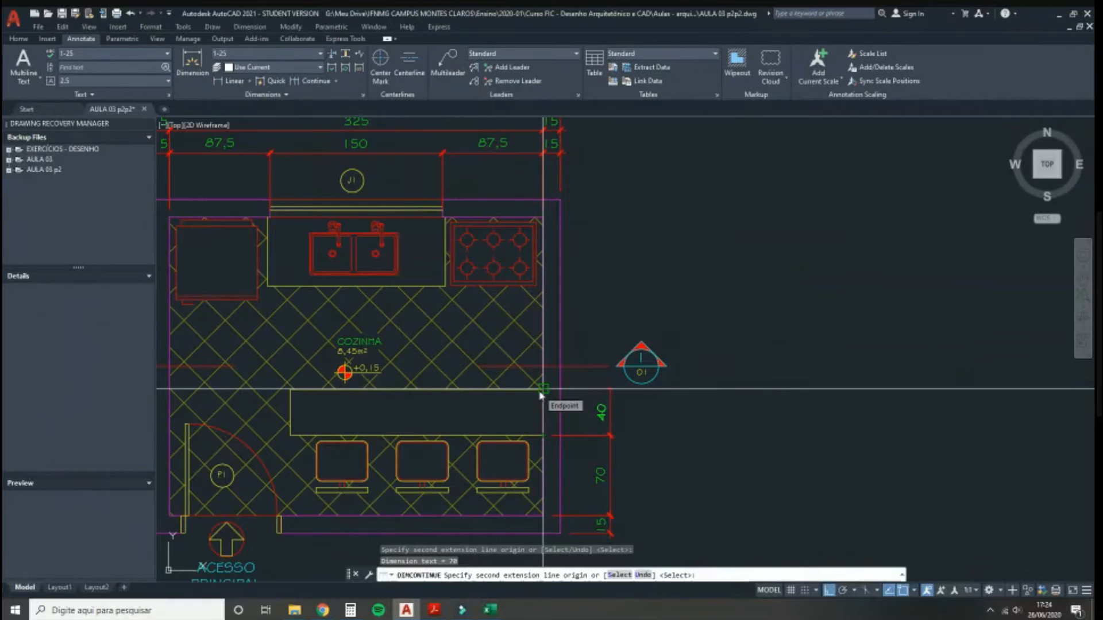
pyautogui.click(542, 395)
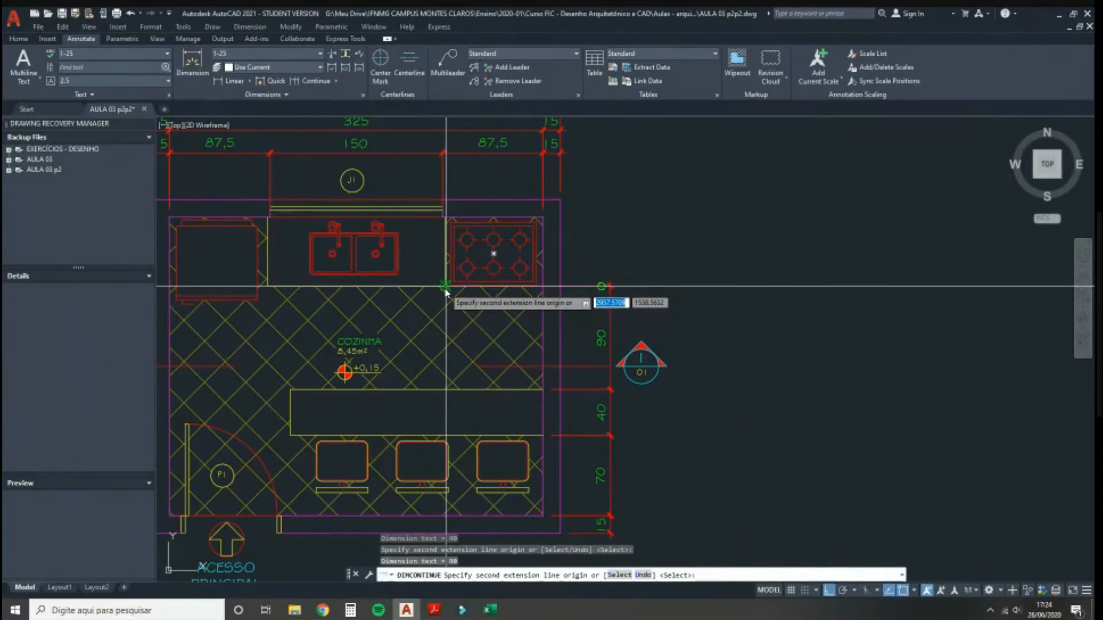
pyautogui.click(544, 220)
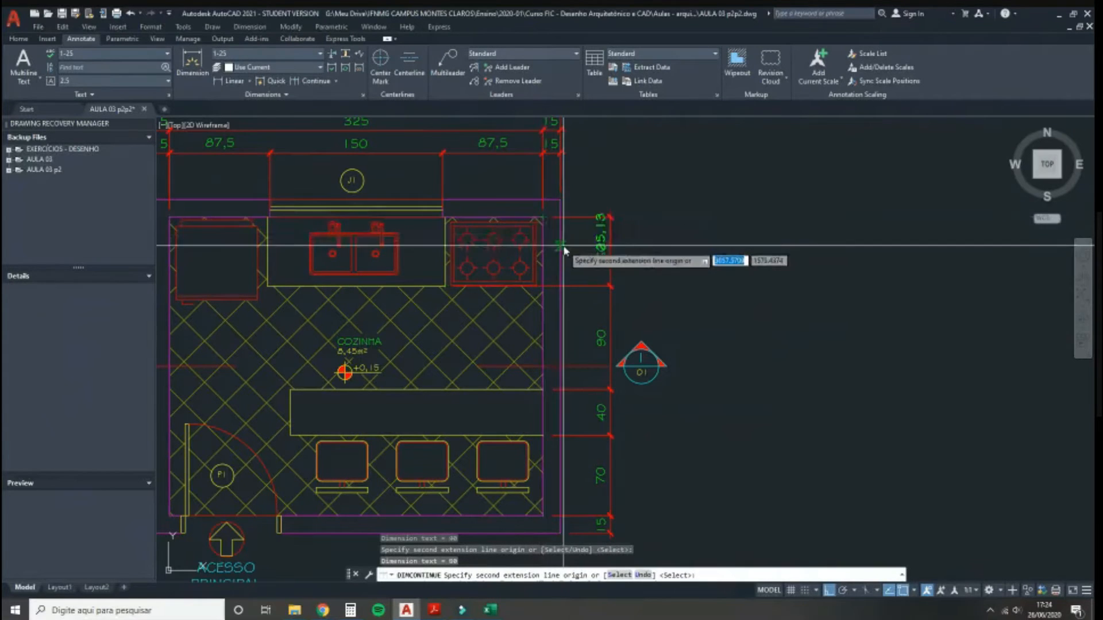
pyautogui.click(560, 201)
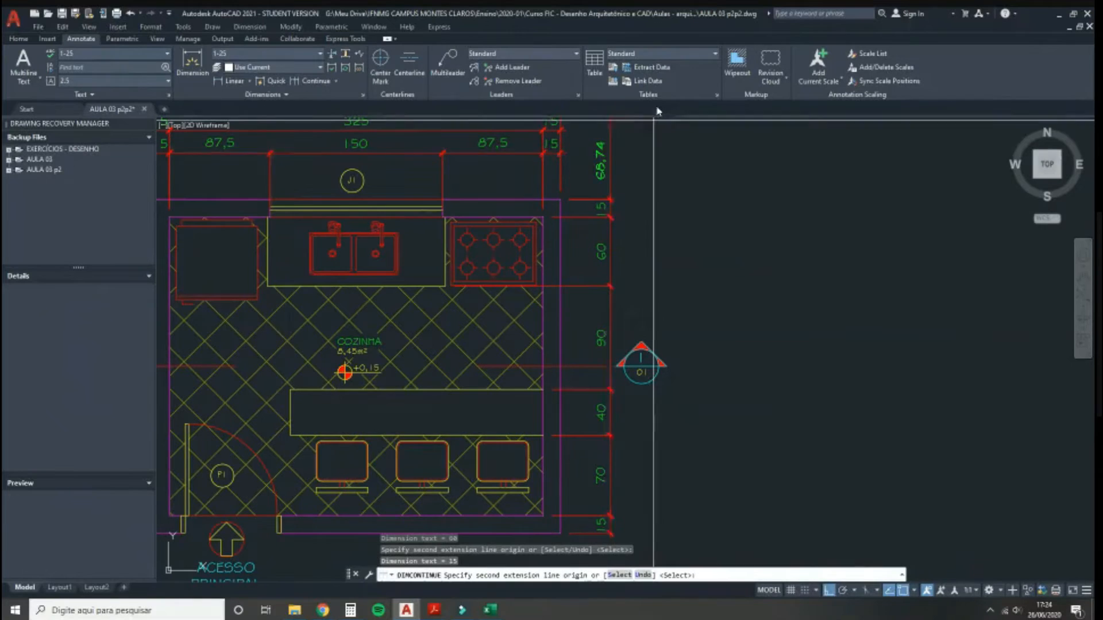
pyautogui.press('Escape')
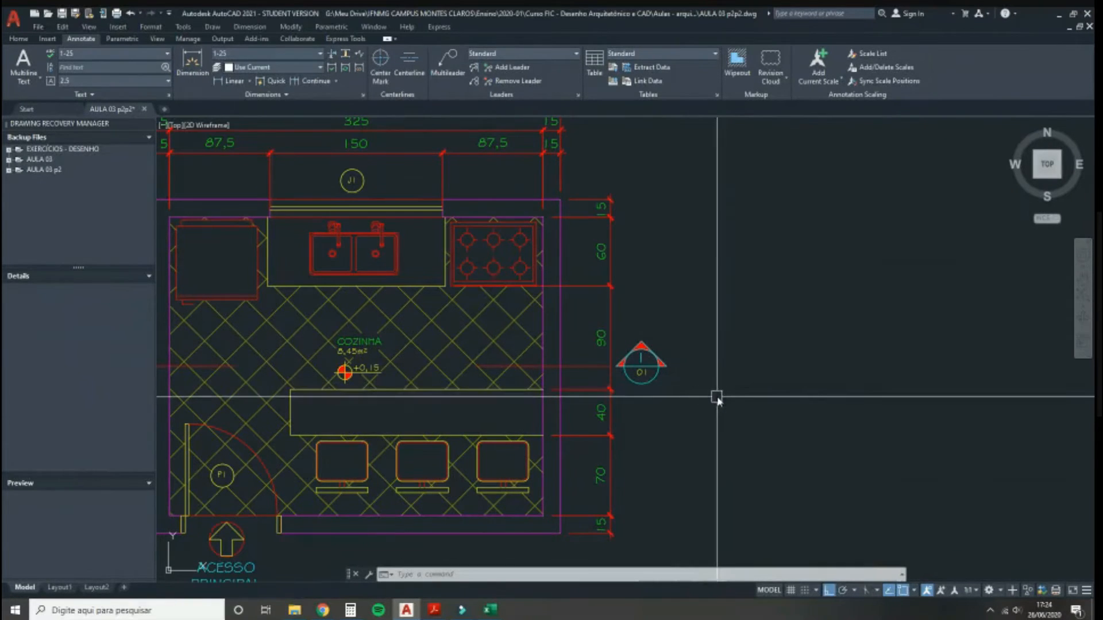
# Step: Move the right-hand 01 section marker further right, clear of the dimension chain
pyautogui.moveTo(721, 382)
pyautogui.mouseDown(button='middle')
pyautogui.moveTo(792, 383)
pyautogui.moveTo(852, 363)
pyautogui.mouseUp(button='middle')
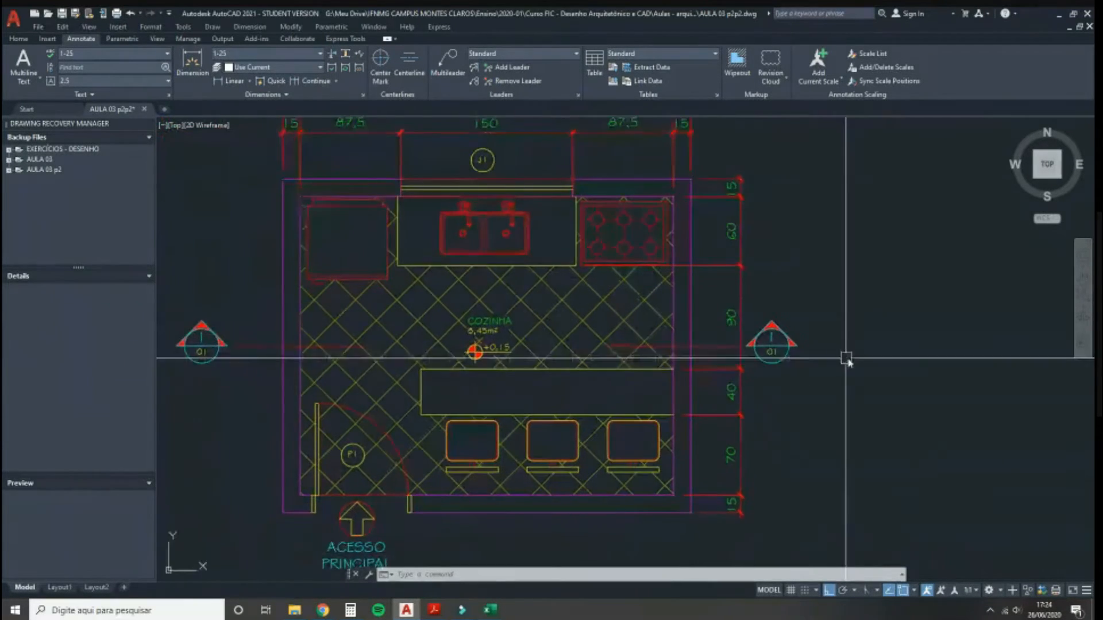
pyautogui.click(850, 360)
pyautogui.click(710, 350)
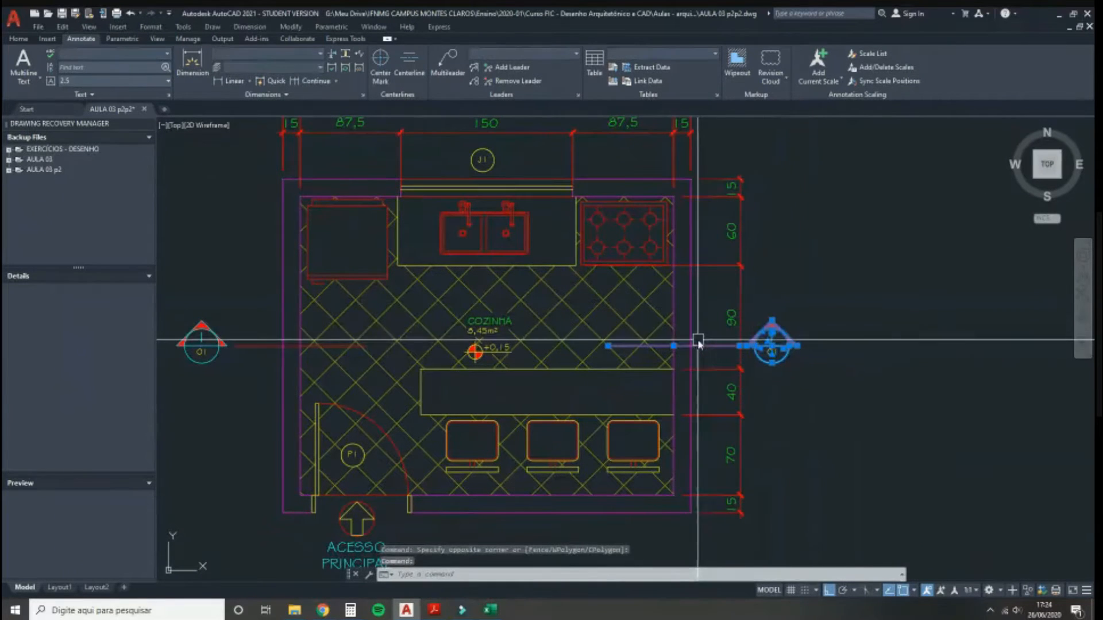
pyautogui.write('m')
pyautogui.press('Return')
pyautogui.click(824, 264)
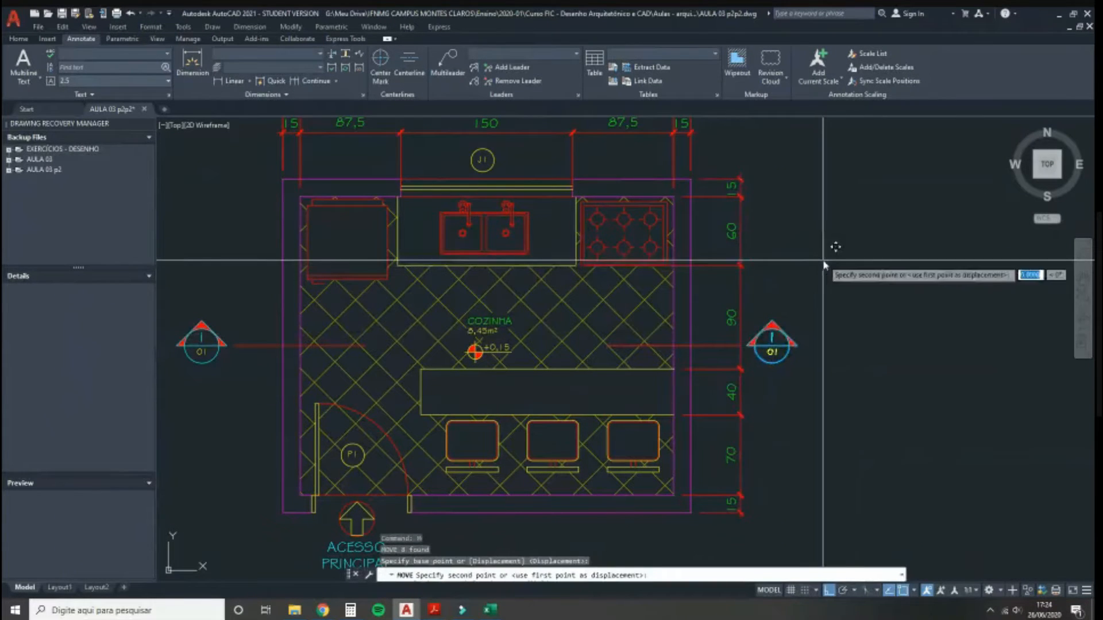
pyautogui.click(875, 264)
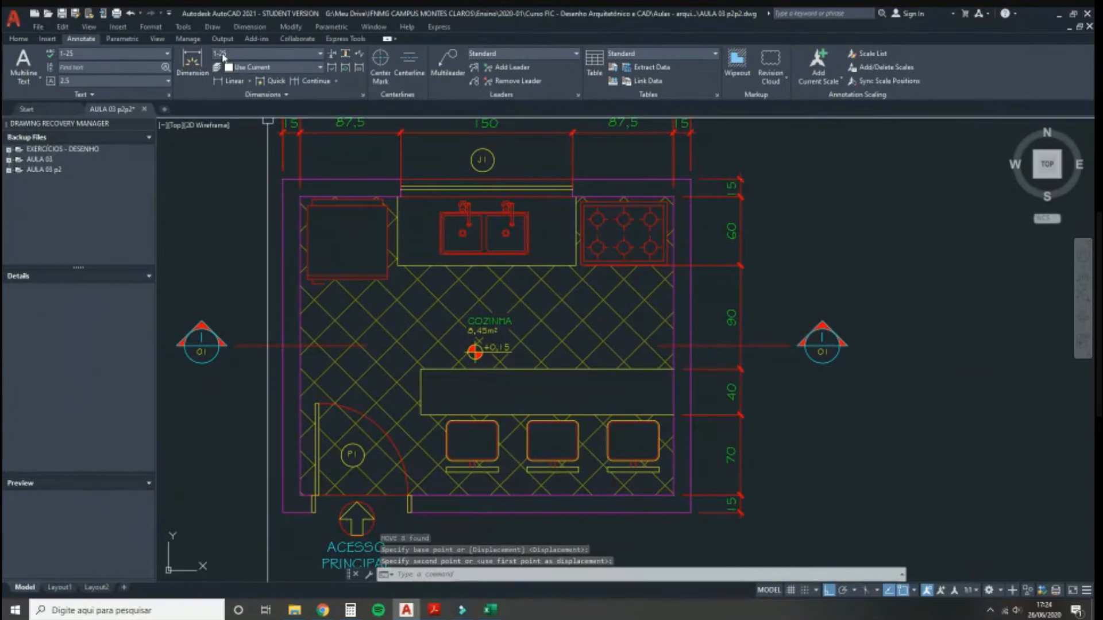
# Step: Dimension an outer right-side column as a chain: 15, 260 and 15
pyautogui.click(231, 80)
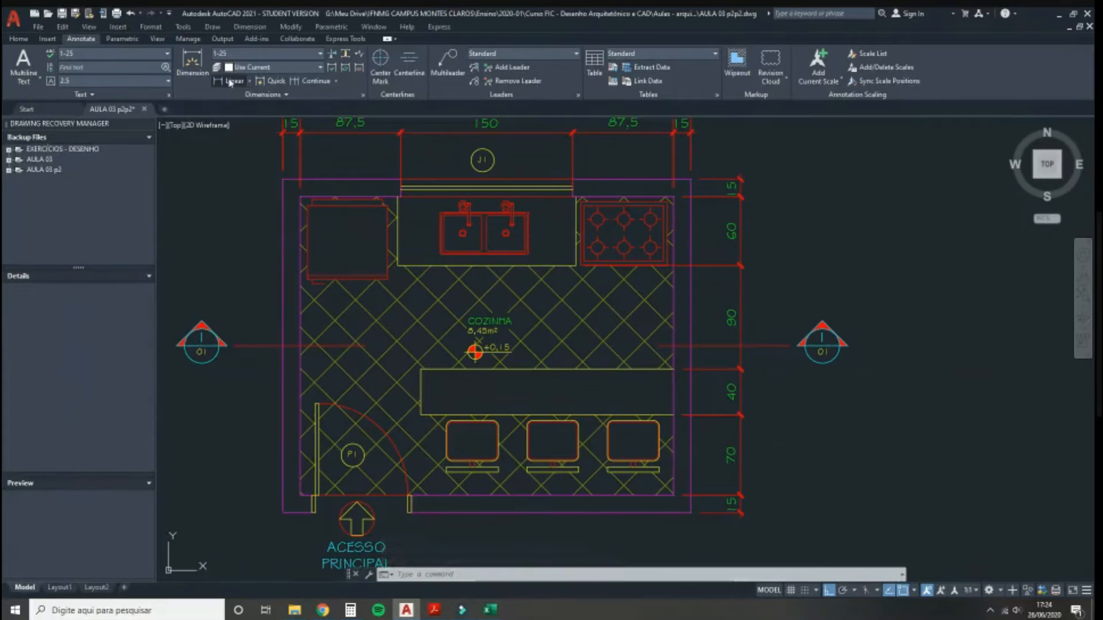
pyautogui.click(690, 513)
pyautogui.click(673, 495)
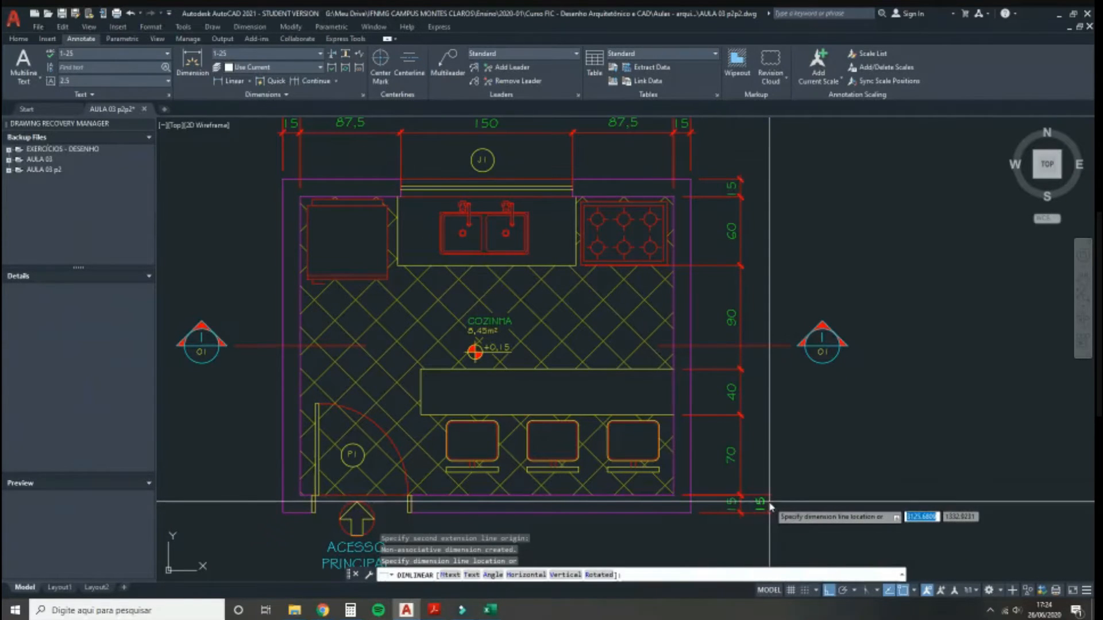
pyautogui.click(769, 503)
pyautogui.click(499, 122)
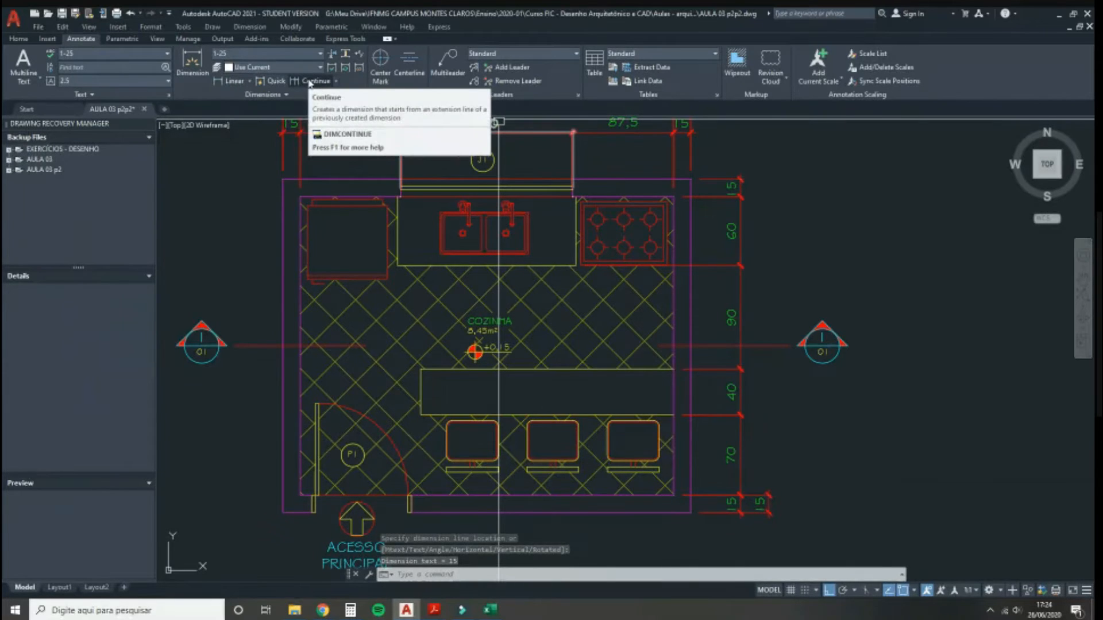
pyautogui.click(309, 81)
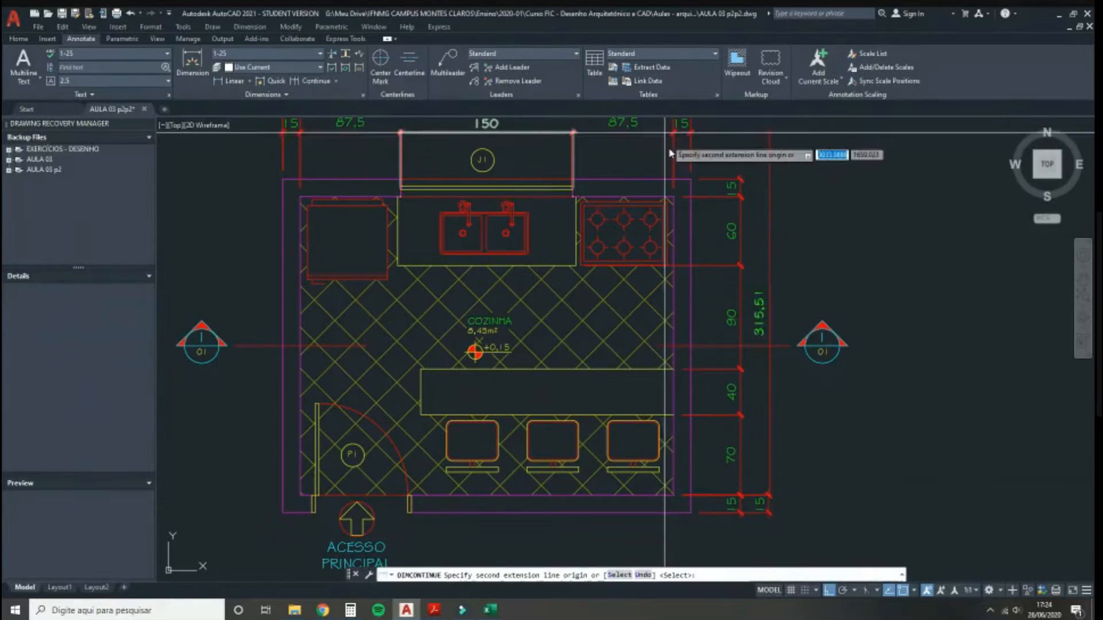
pyautogui.click(691, 180)
pyautogui.press('Escape')
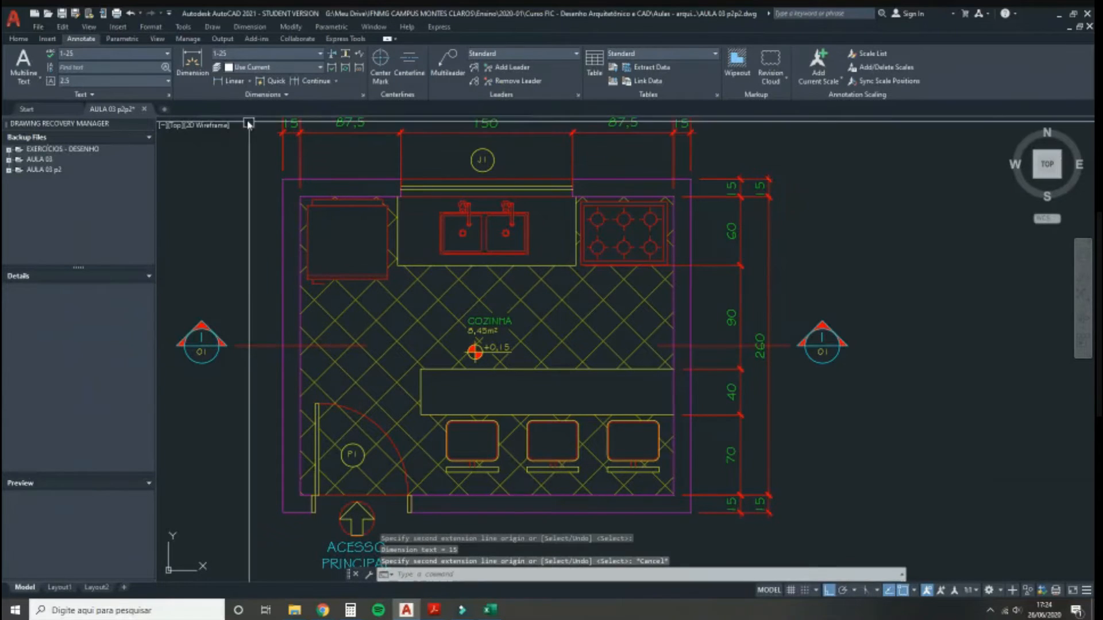
# Step: Add the overall 290 dimension outermost, from bottom-right to top-right wall corner
pyautogui.click(232, 81)
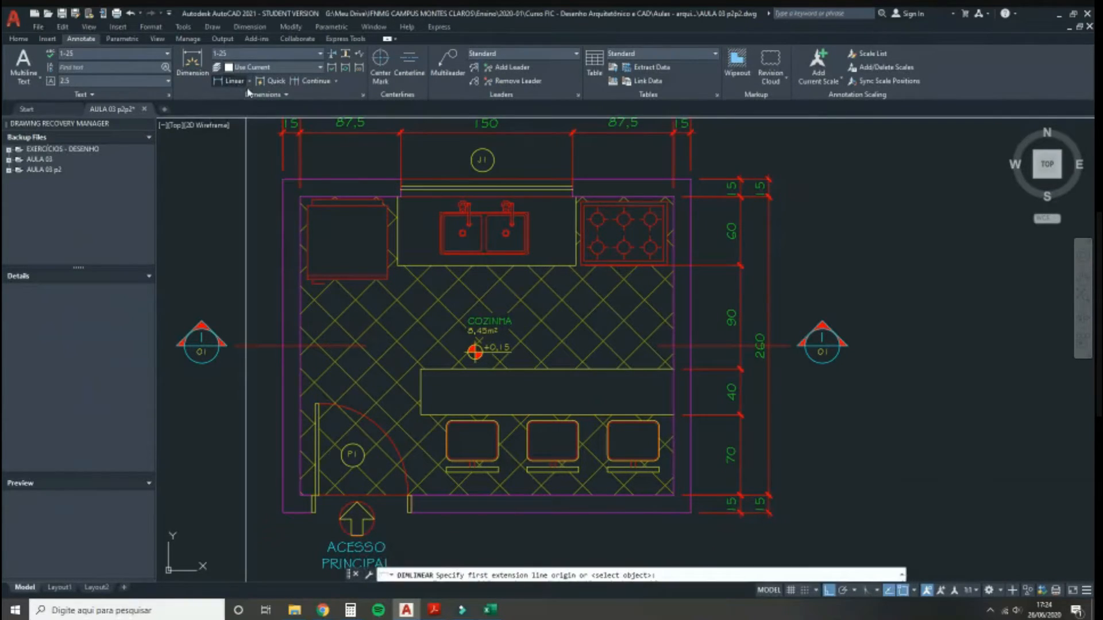
pyautogui.click(691, 511)
pyautogui.click(691, 180)
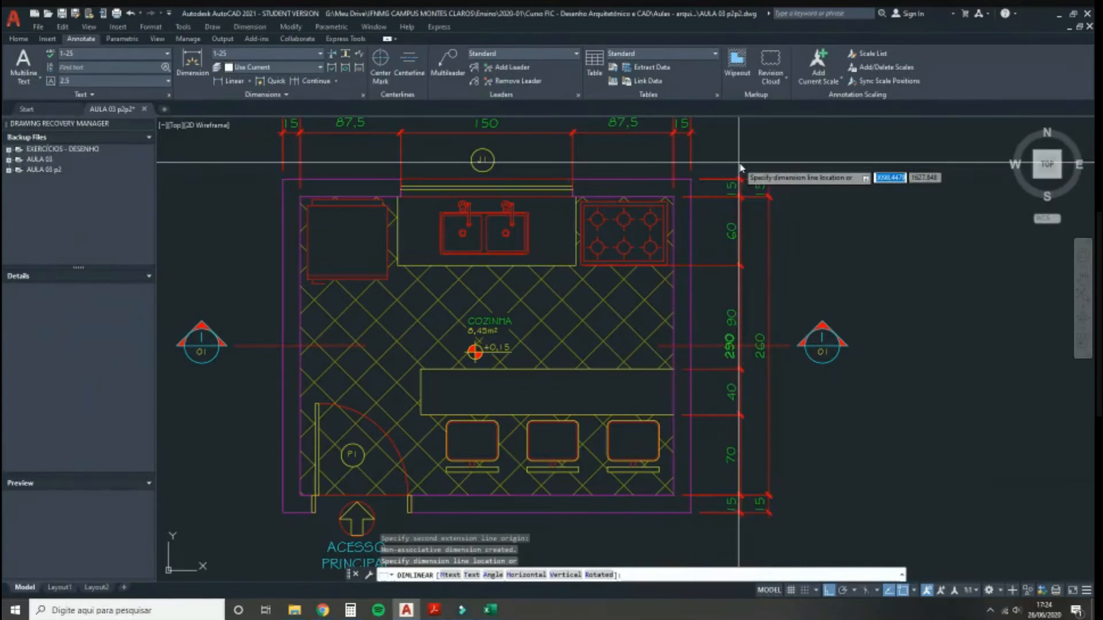
pyautogui.click(793, 142)
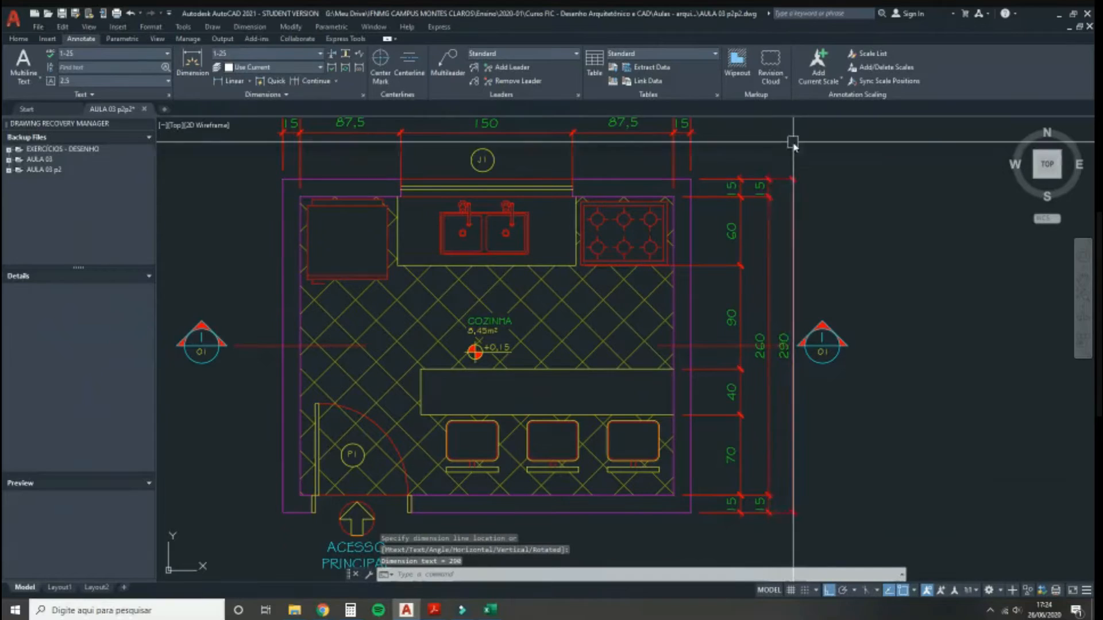
pyautogui.scroll(-3, 781, 253)
pyautogui.scroll(3, 741, 348)
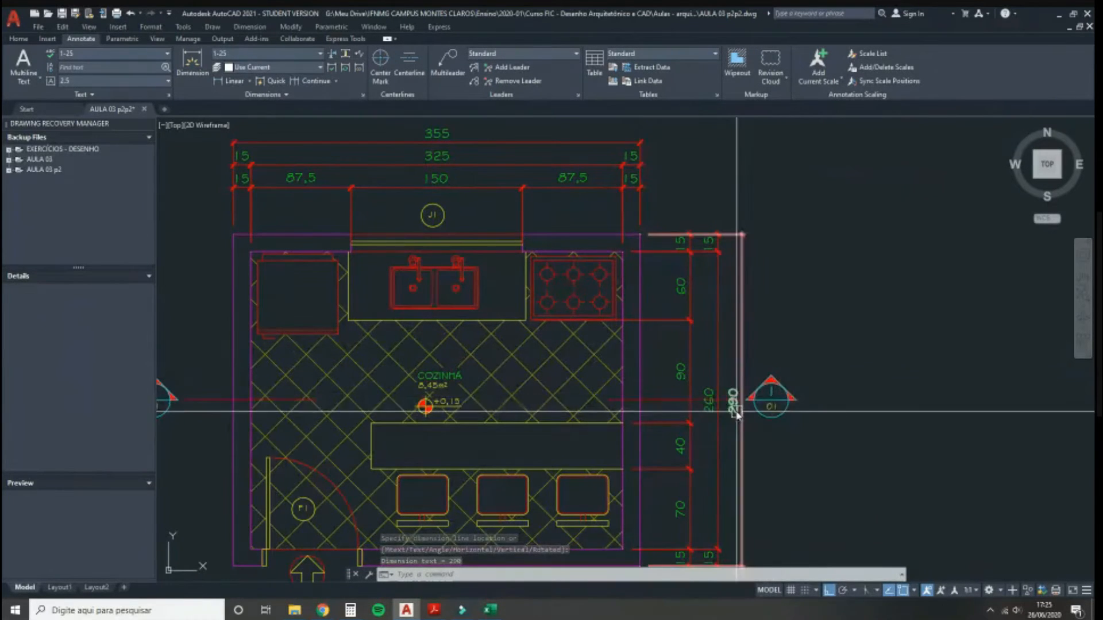
# Step: Move both 01 section markers and their cut line higher up the plan
pyautogui.scroll(4, 688, 404)
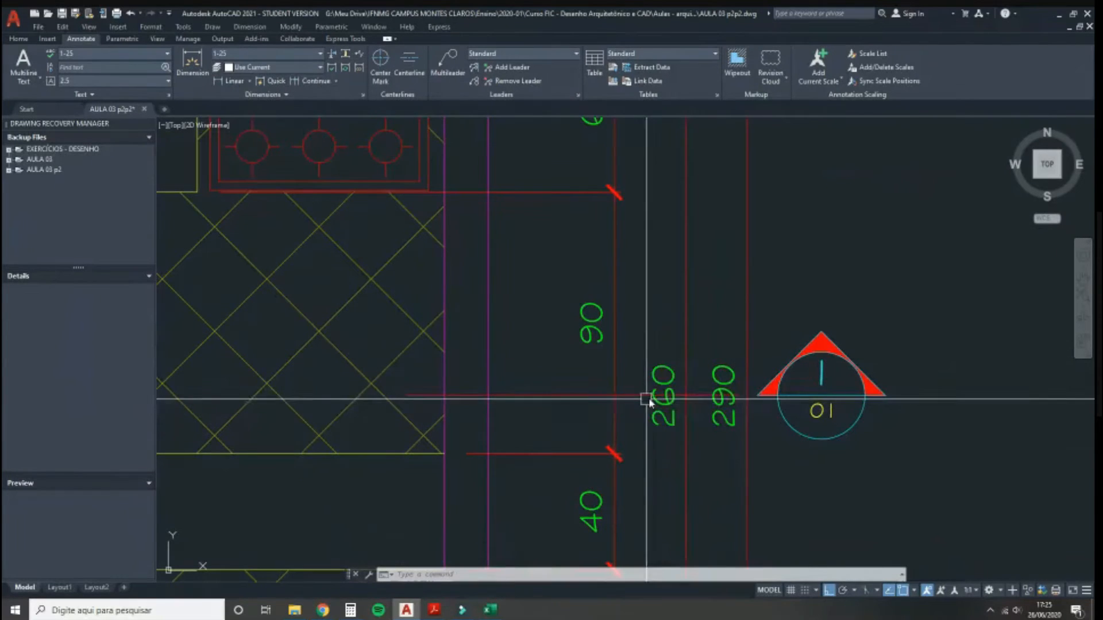
pyautogui.scroll(-2, 664, 402)
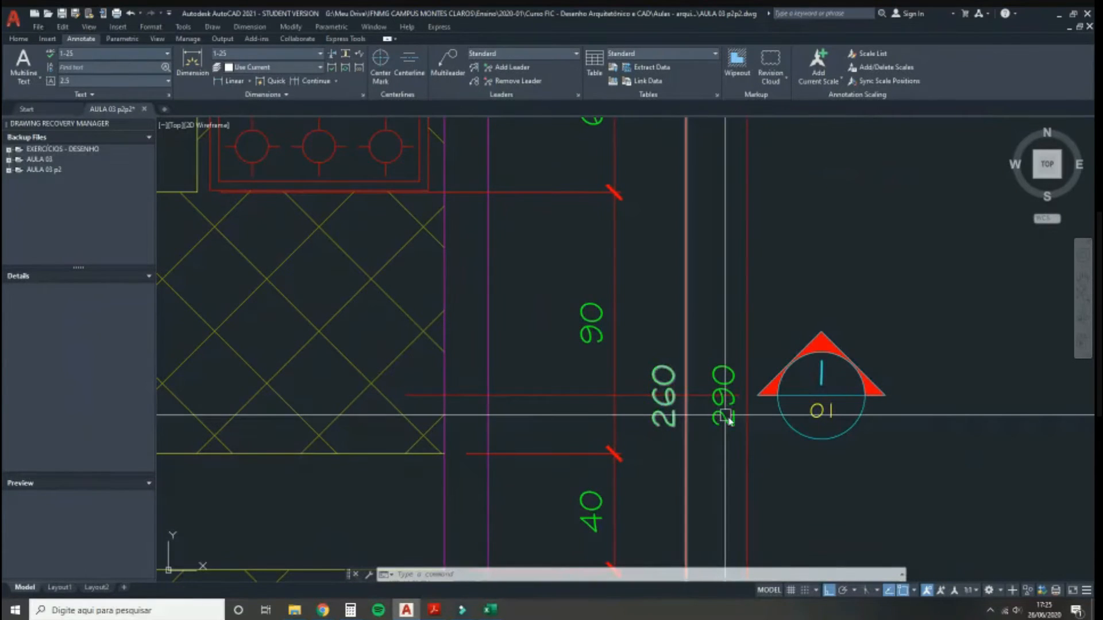
pyautogui.click(859, 464)
pyautogui.click(763, 352)
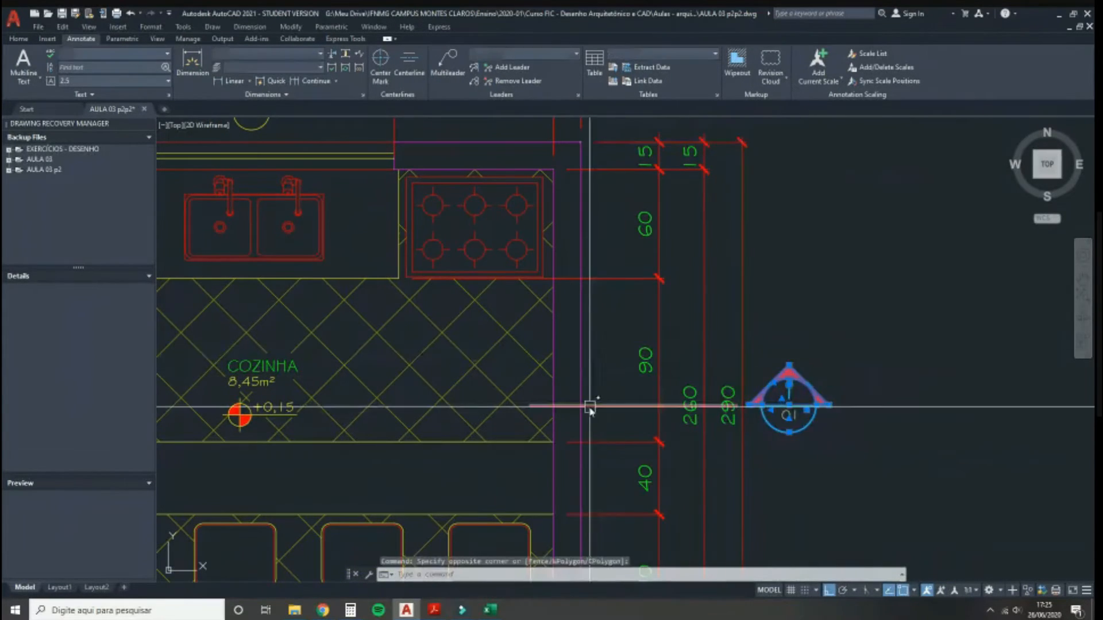
pyautogui.scroll(-2, 744, 375)
pyautogui.moveTo(743, 373); pyautogui.dragTo(748, 373, button='middle')
pyautogui.click(286, 426)
pyautogui.click(219, 309)
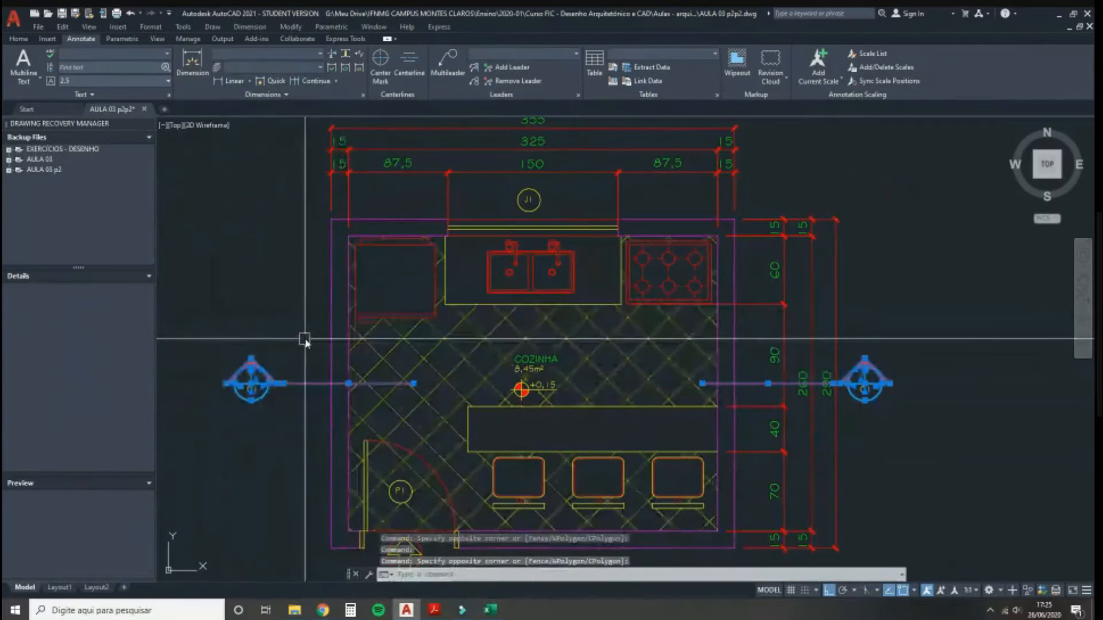
pyautogui.write('m')
pyautogui.press('Return')
pyautogui.click(288, 377)
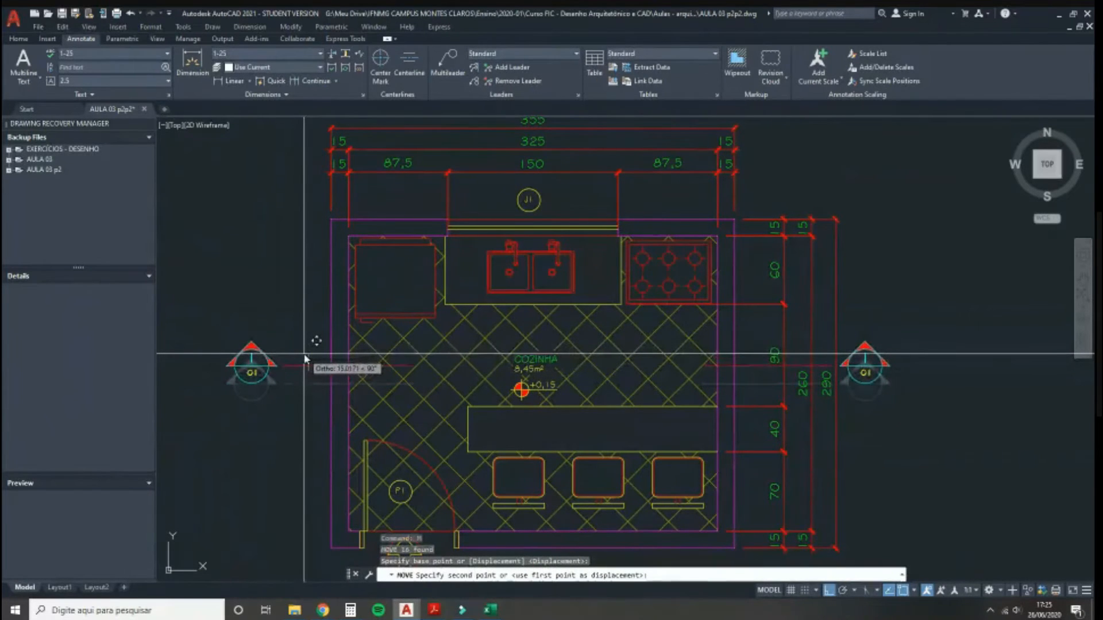
pyautogui.click(305, 359)
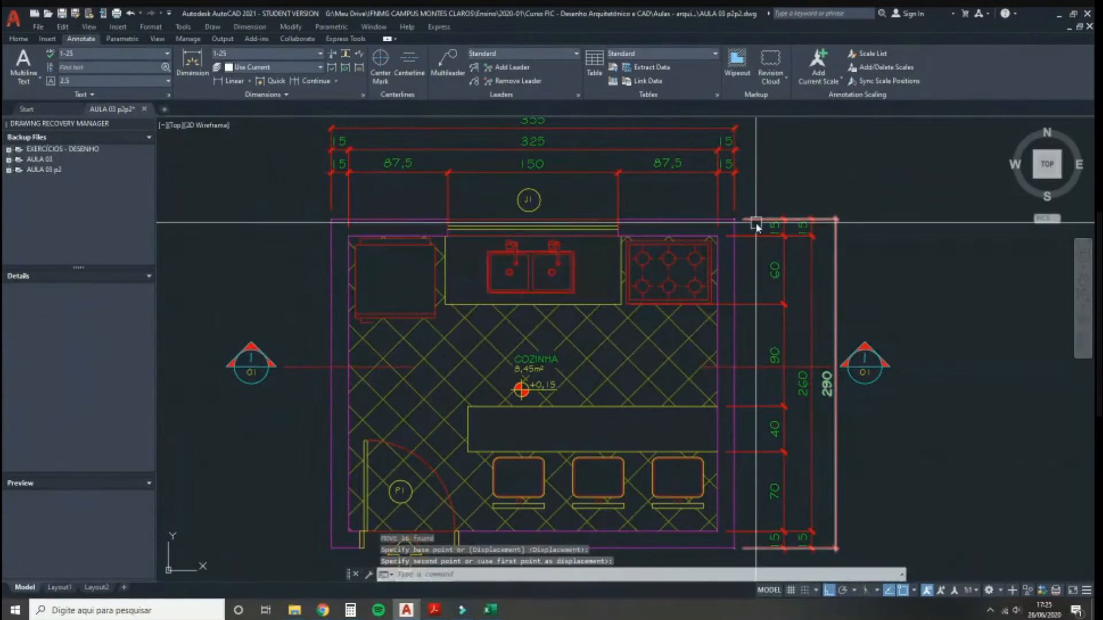
# Step: Nudge the right 01 section marker further right, beyond the 290 dimension
pyautogui.click(921, 400)
pyautogui.click(861, 340)
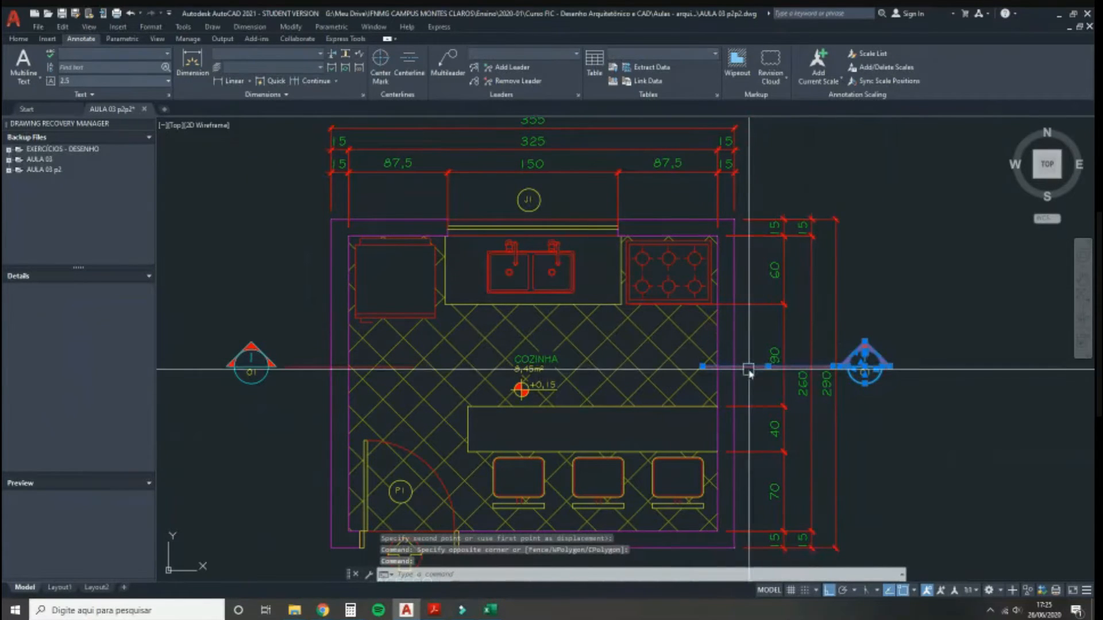
pyautogui.write('m')
pyautogui.press('Return')
pyautogui.click(900, 433)
pyautogui.click(920, 436)
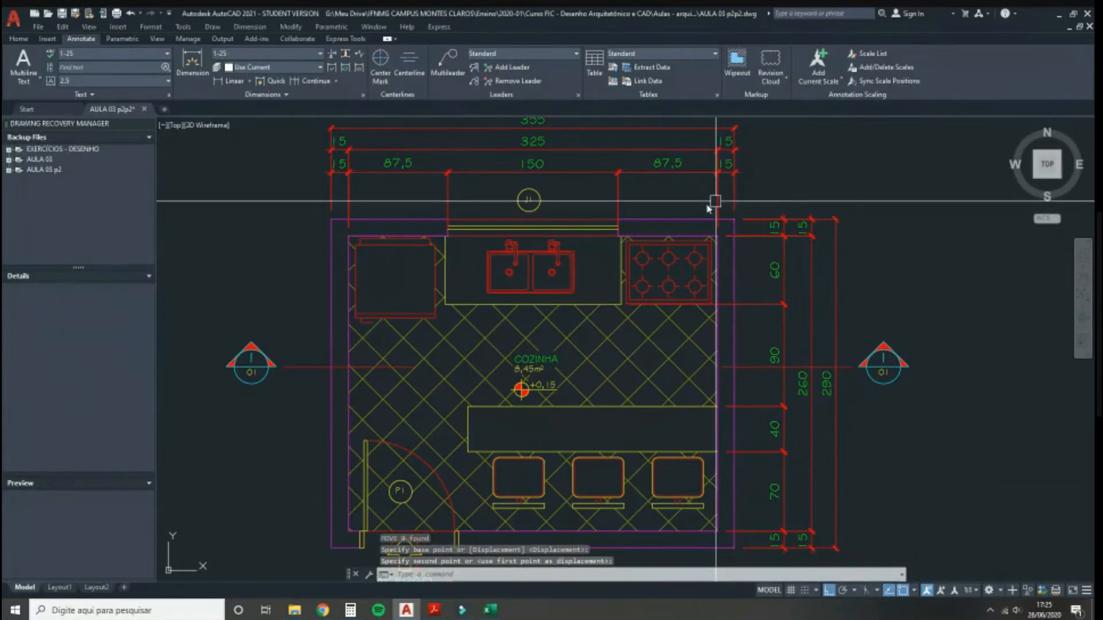
pyautogui.moveTo(386, 402); pyautogui.dragTo(402, 397, button='middle')
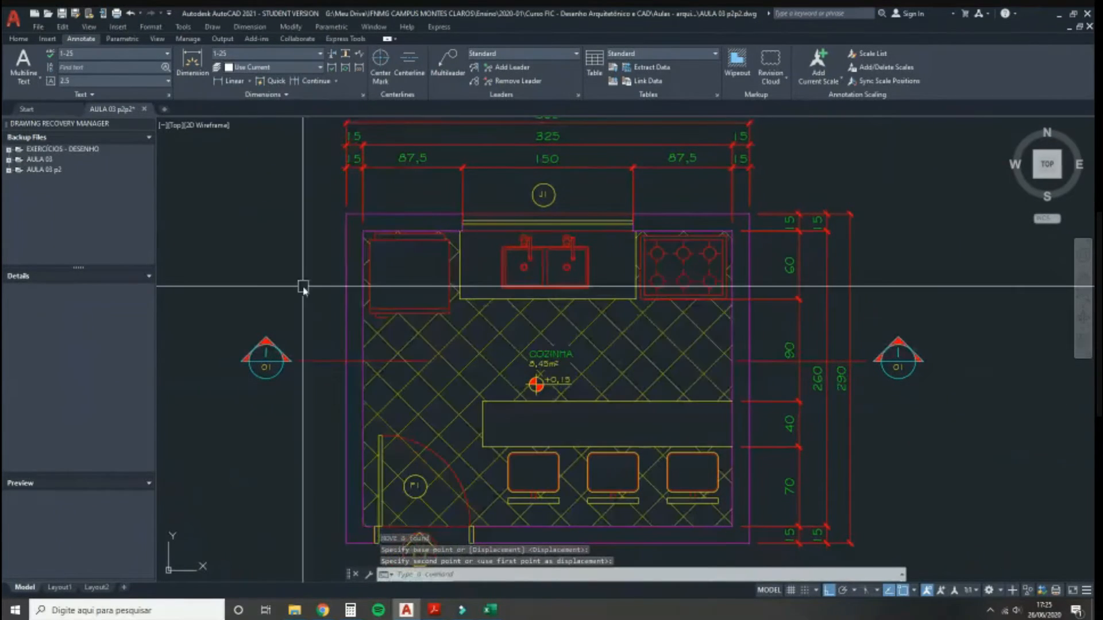
# Step: Select the entrance arrow, ACESSO PRINCIPAL label and PLANTA COZINHA title, and begin moving them
pyautogui.scroll(-3, 305, 258)
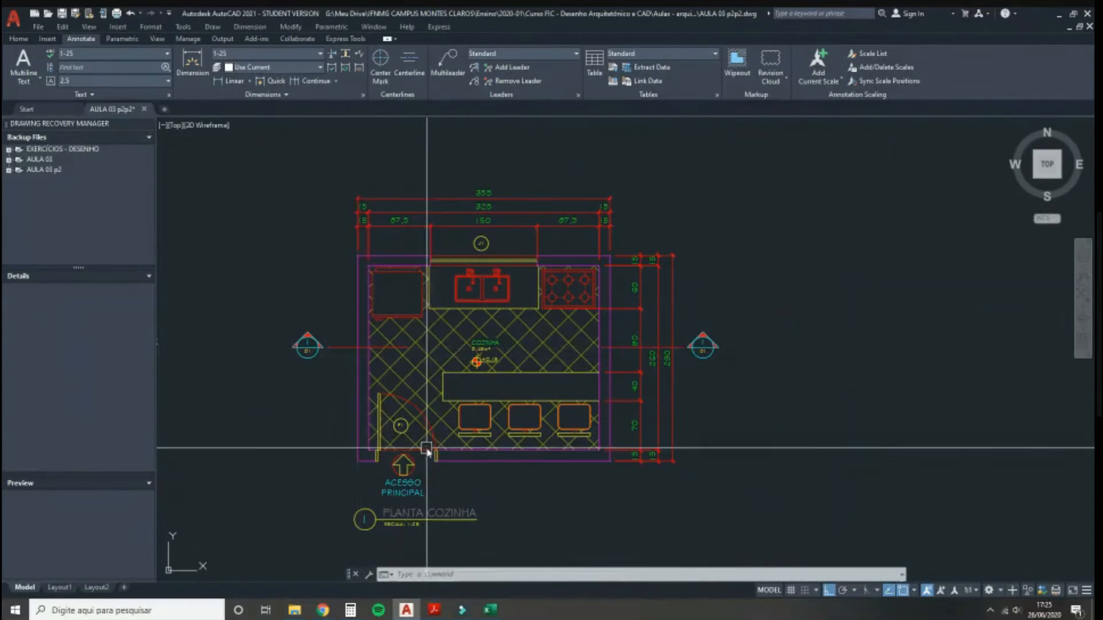
pyautogui.scroll(2, 393, 545)
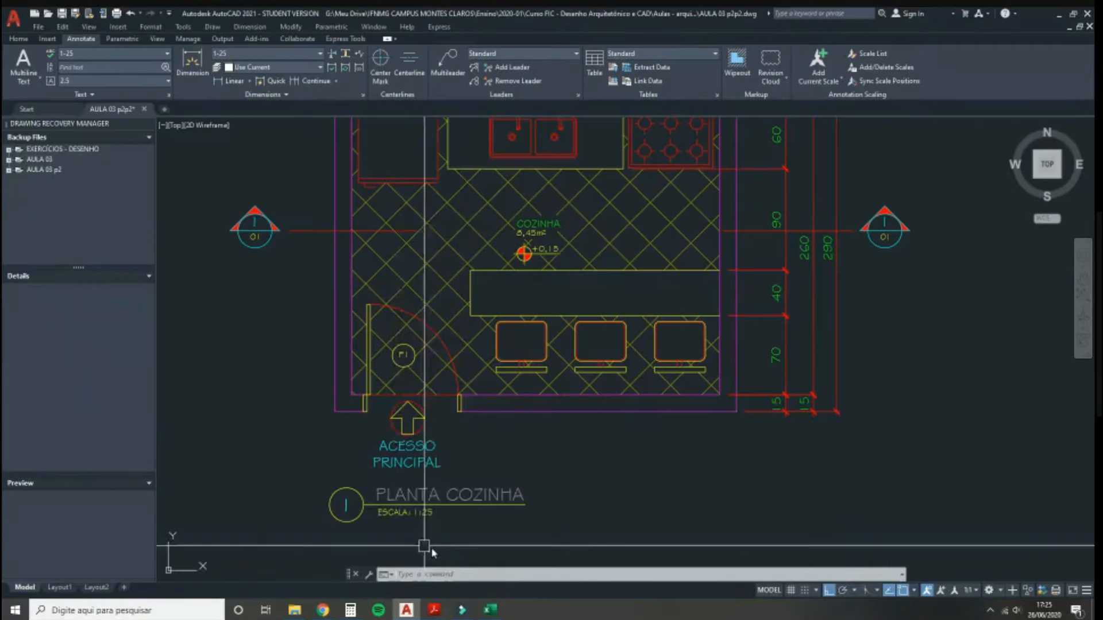
pyautogui.click(482, 538)
pyautogui.click(339, 438)
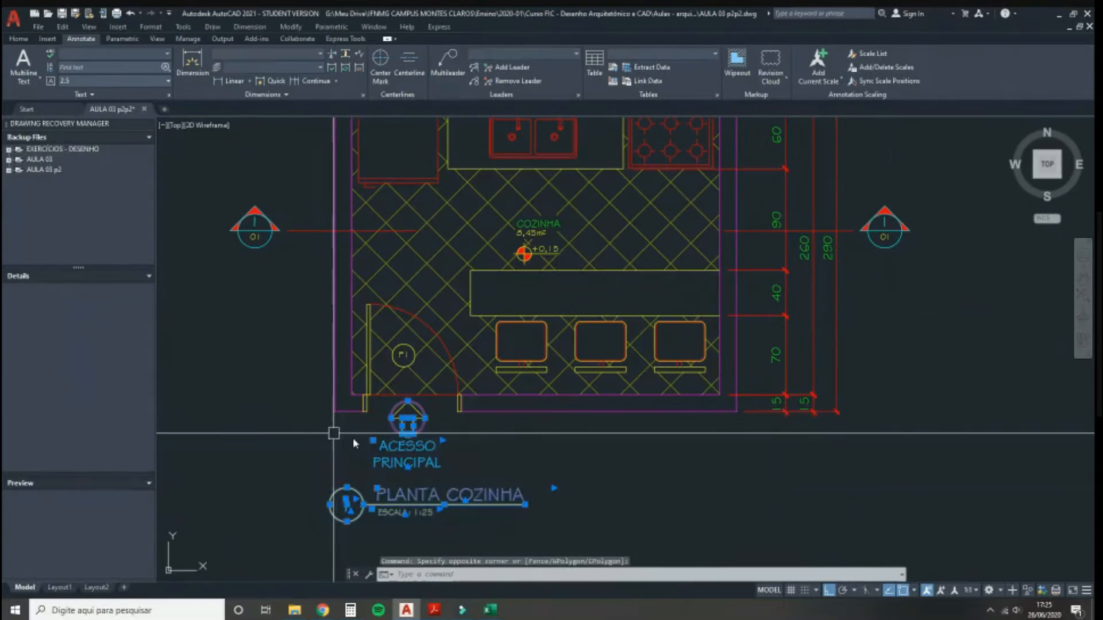
pyautogui.scroll(2, 394, 439)
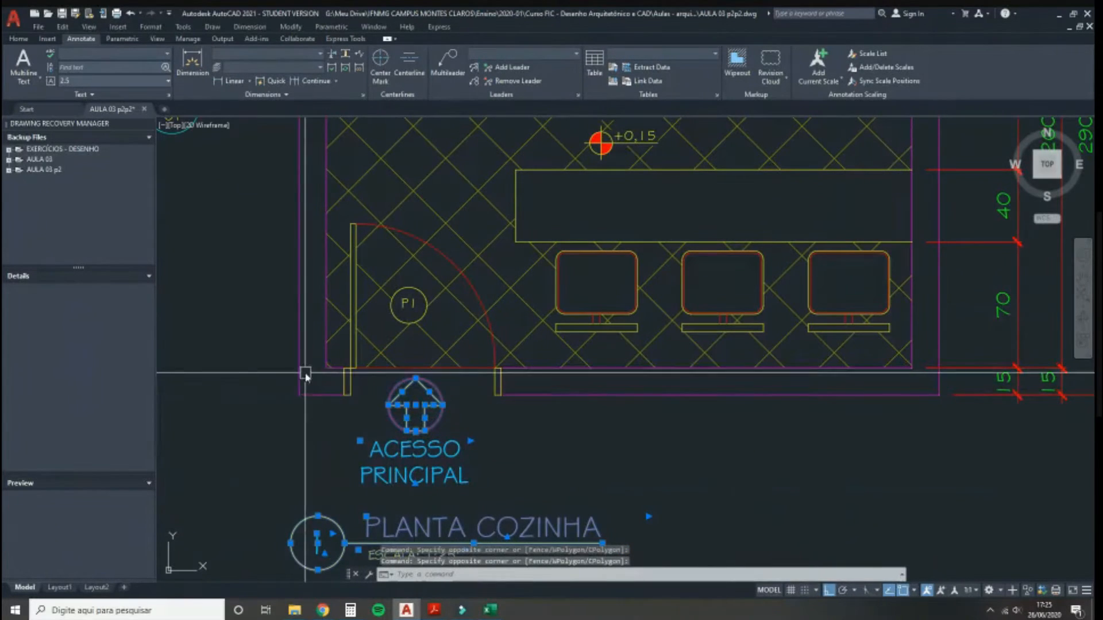
pyautogui.scroll(-1, 286, 413)
pyautogui.write('m')
pyautogui.press('Return')
pyautogui.click(256, 408)
# Step: Drop the entrance annotations lower and place the first 15 dimension below the bottom wall
pyautogui.click(247, 487)
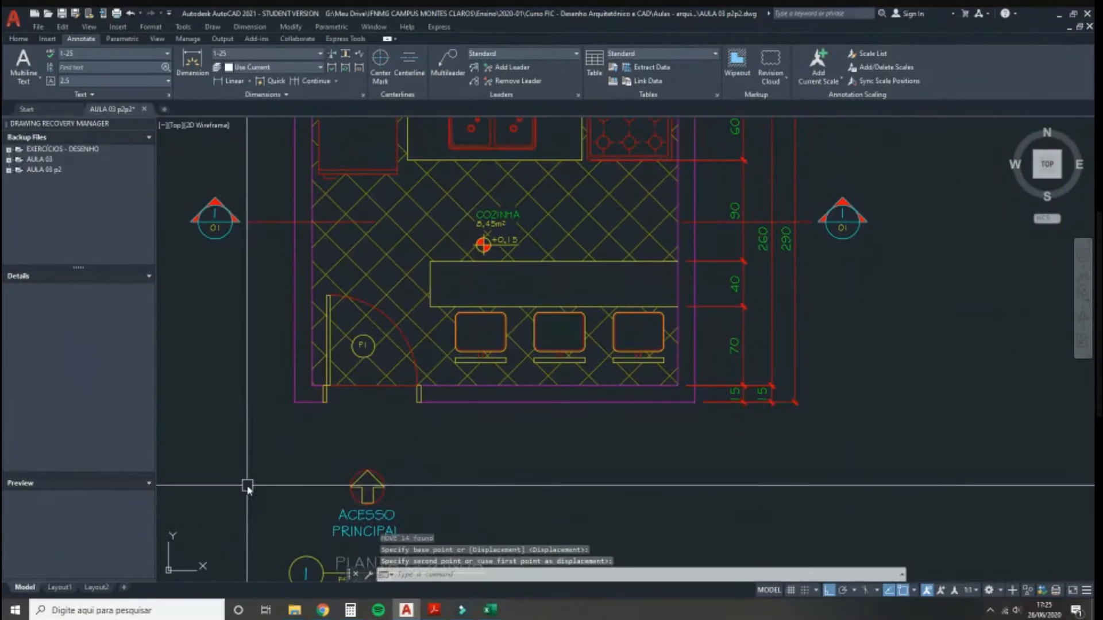
pyautogui.click(235, 82)
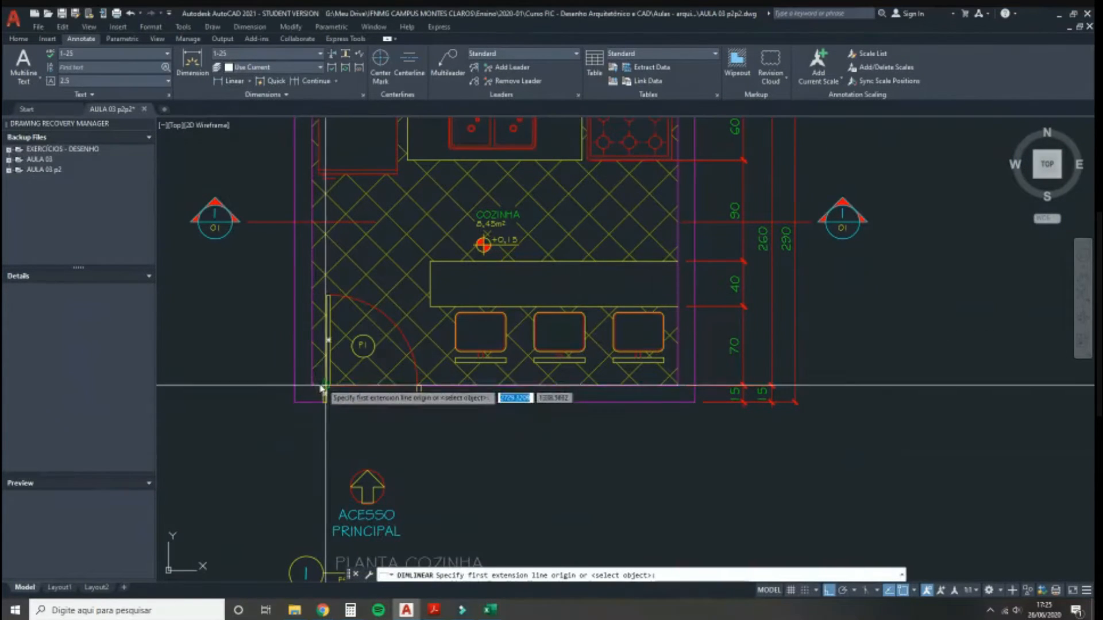
pyautogui.click(312, 386)
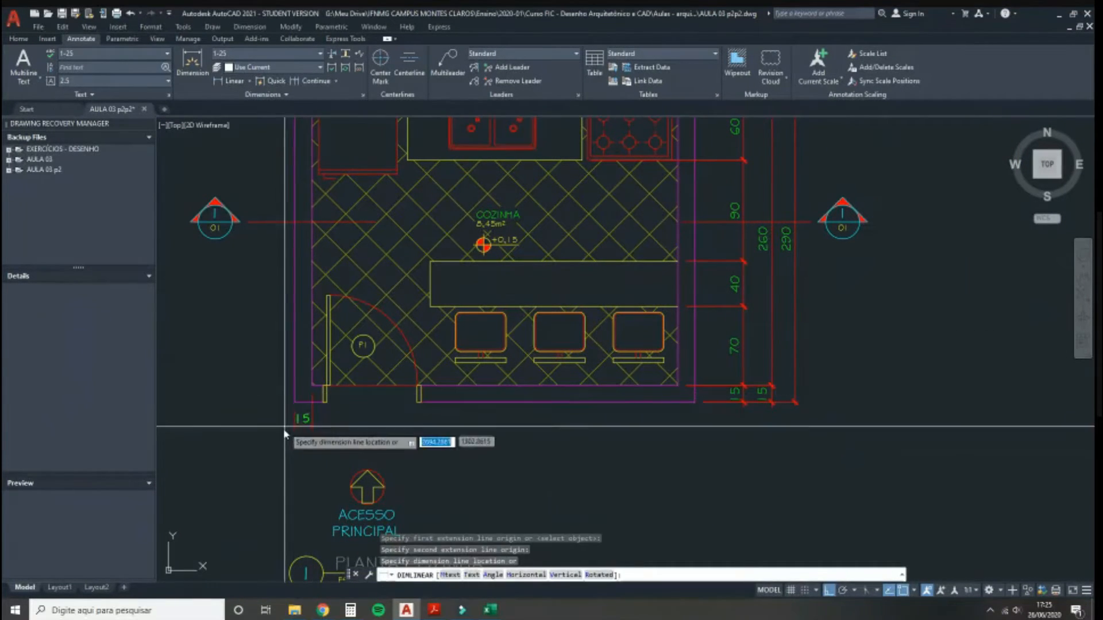
pyautogui.click(275, 457)
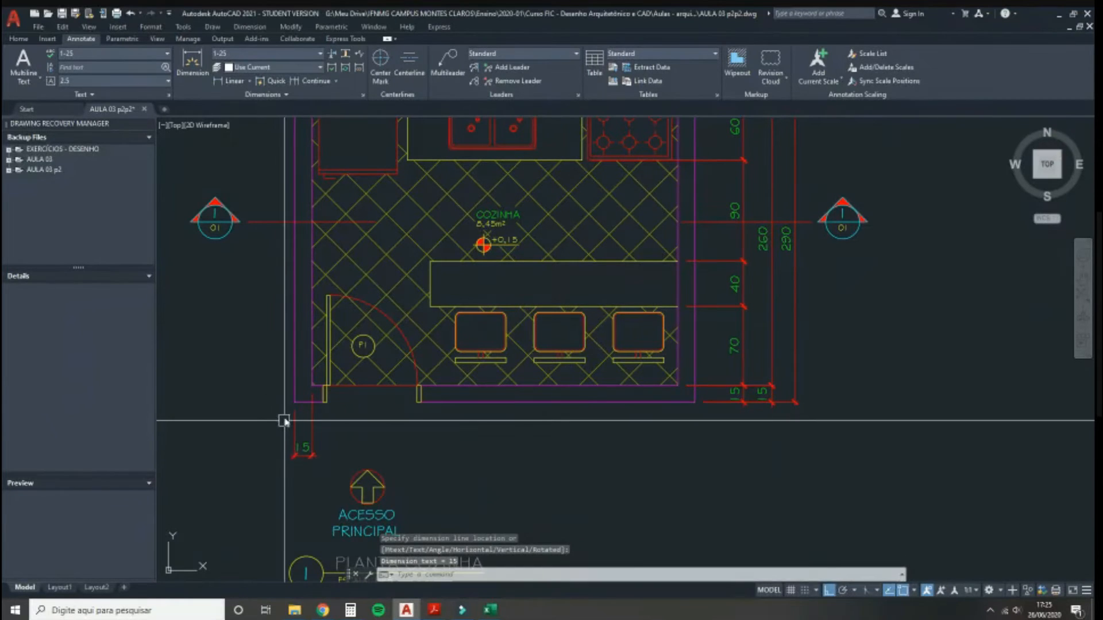
# Step: Continue the bottom-wall chain with 10, 87, 228 and 15 segments
pyautogui.click(314, 82)
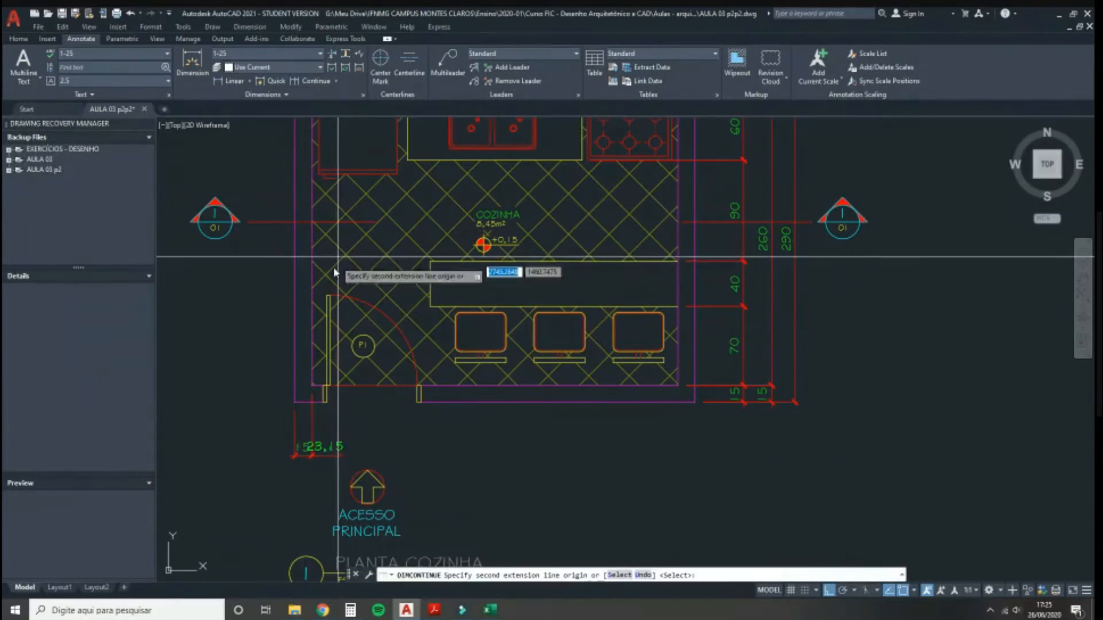
pyautogui.scroll(3, 320, 406)
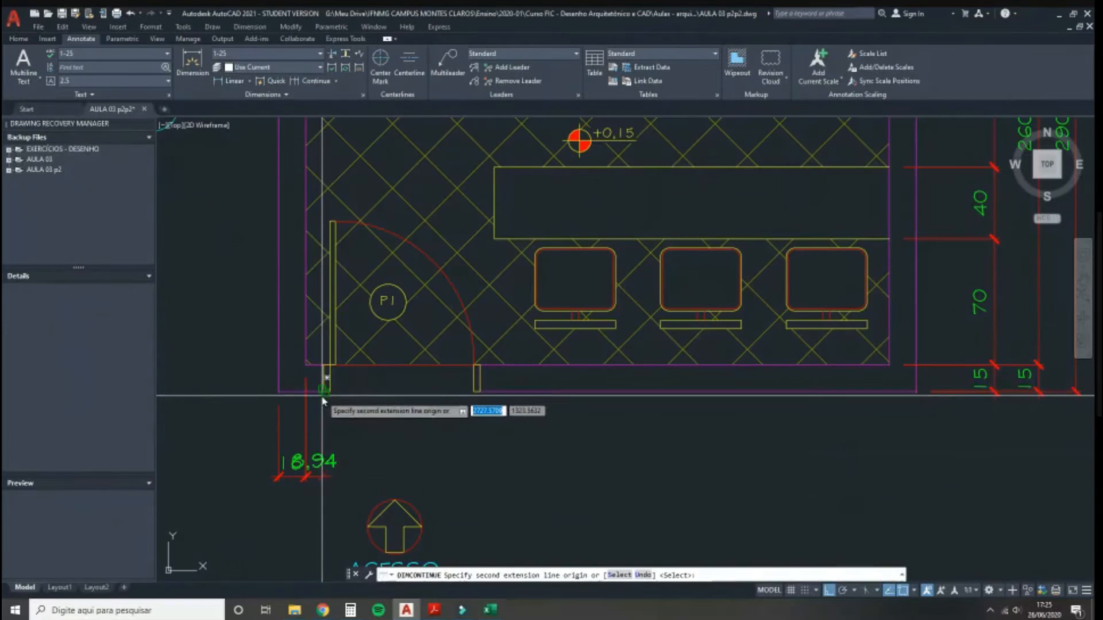
pyautogui.click(325, 382)
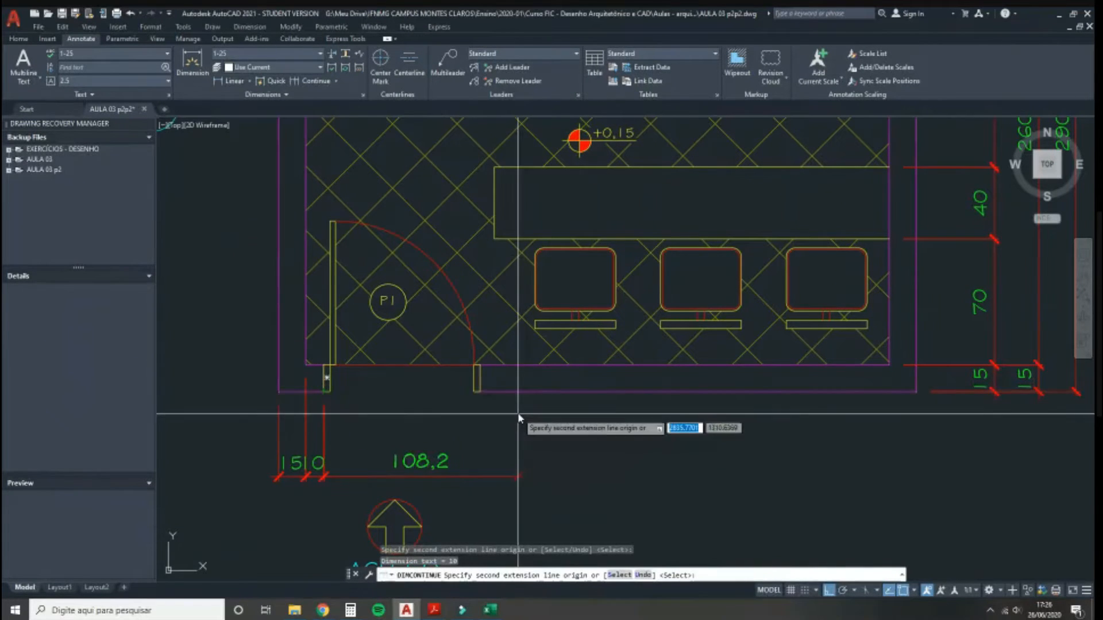
pyautogui.click(481, 392)
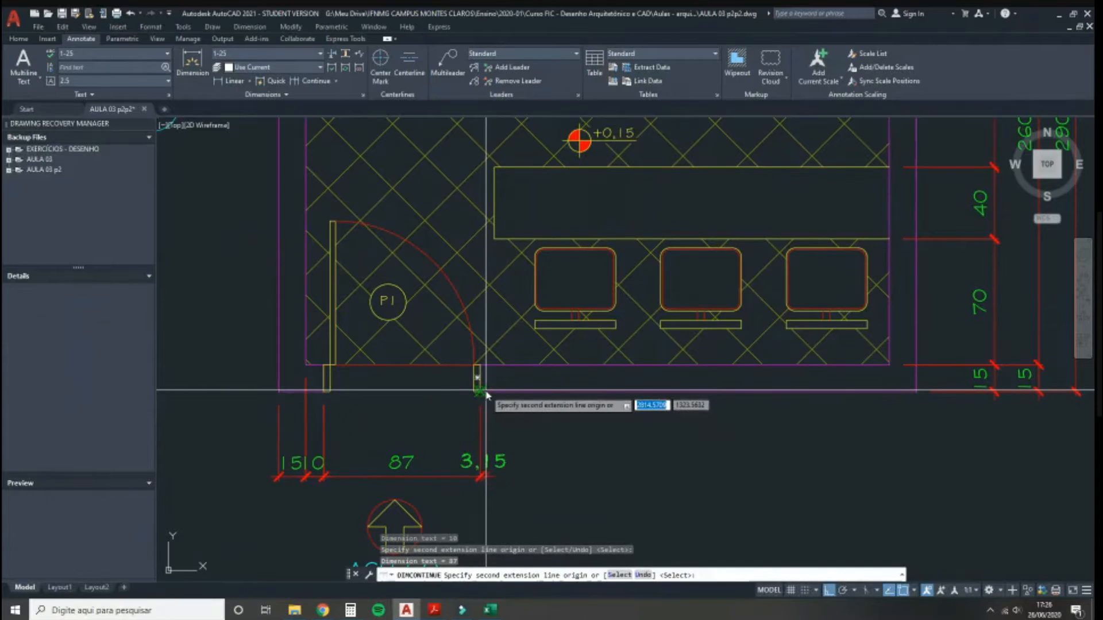
pyautogui.scroll(-3, 510, 368)
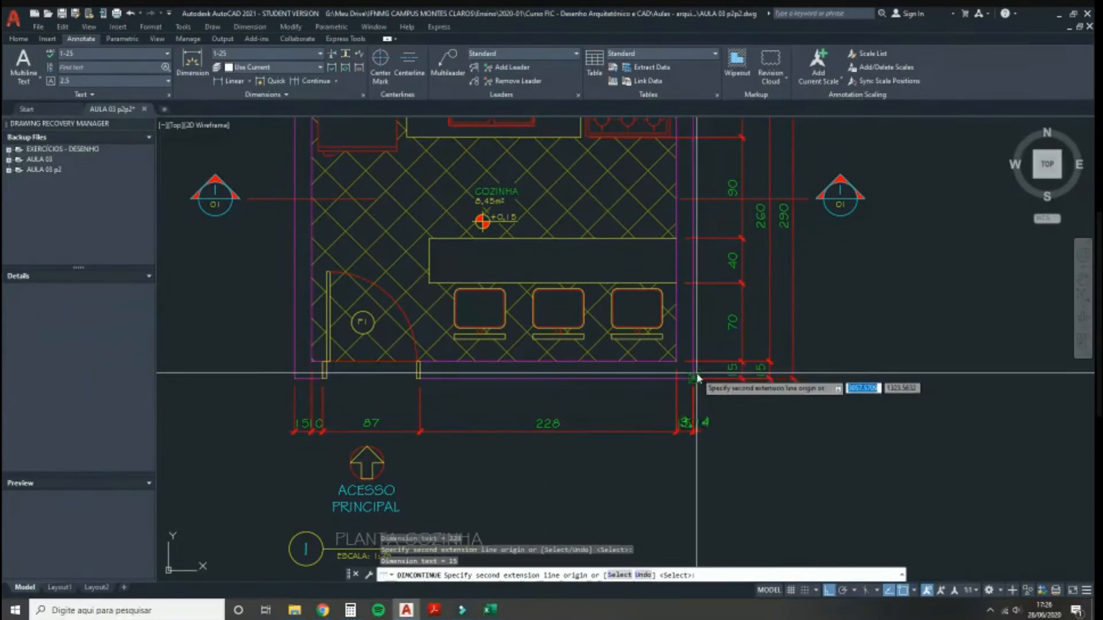
pyautogui.press('Escape')
pyautogui.press('Escape')
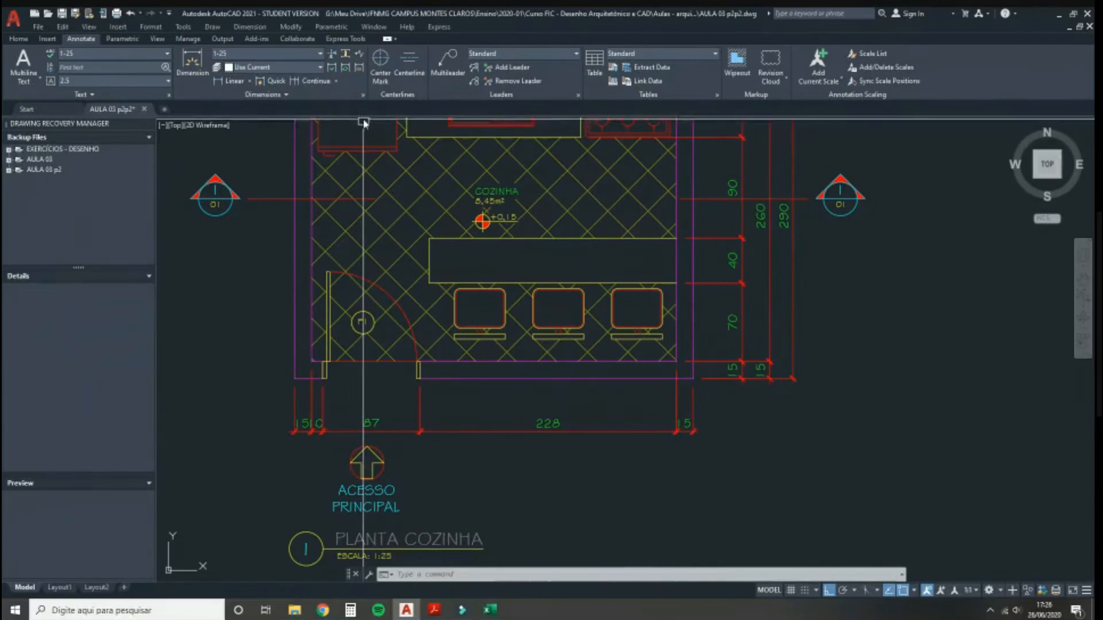
pyautogui.click(286, 95)
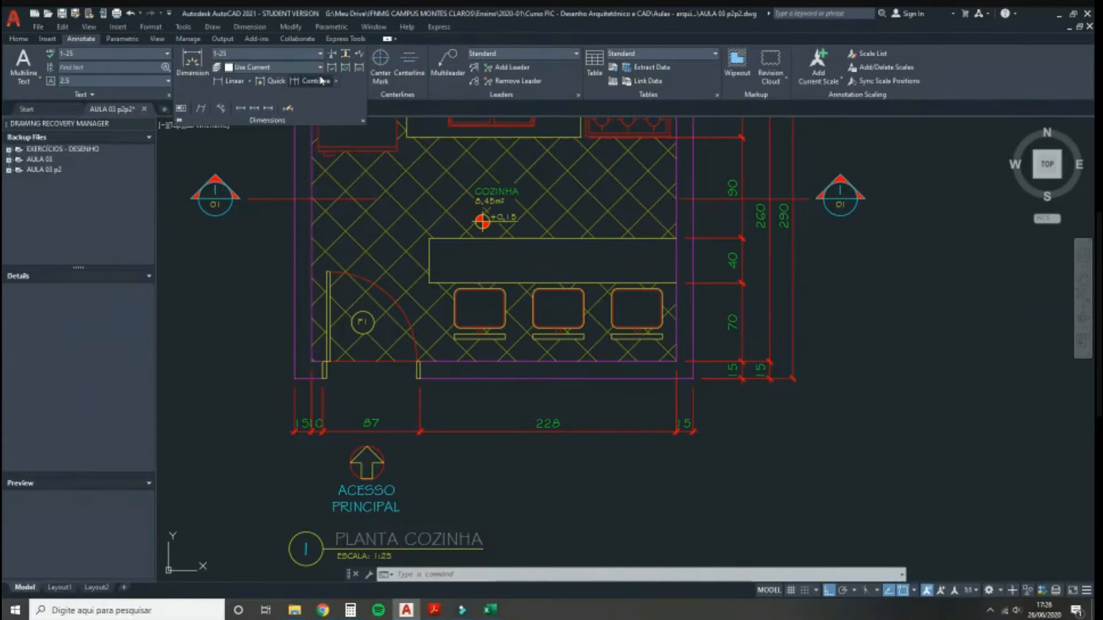
# Step: Stretch the five bottom dimensions to sit closer to the kitchen's bottom wall
pyautogui.click(19, 39)
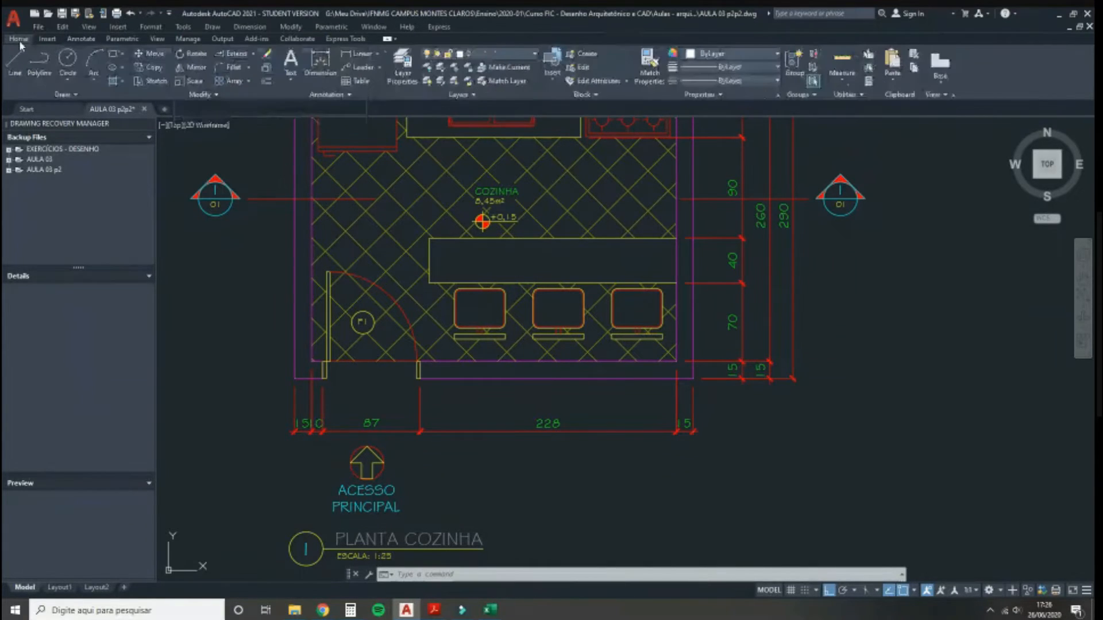
pyautogui.click(155, 84)
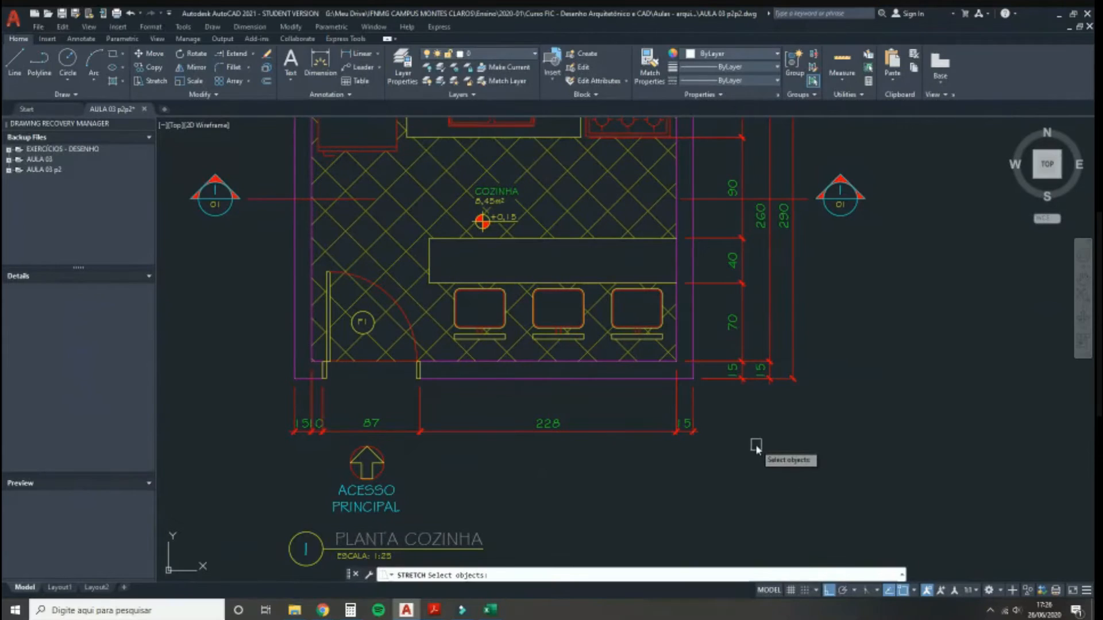
pyautogui.click(711, 439)
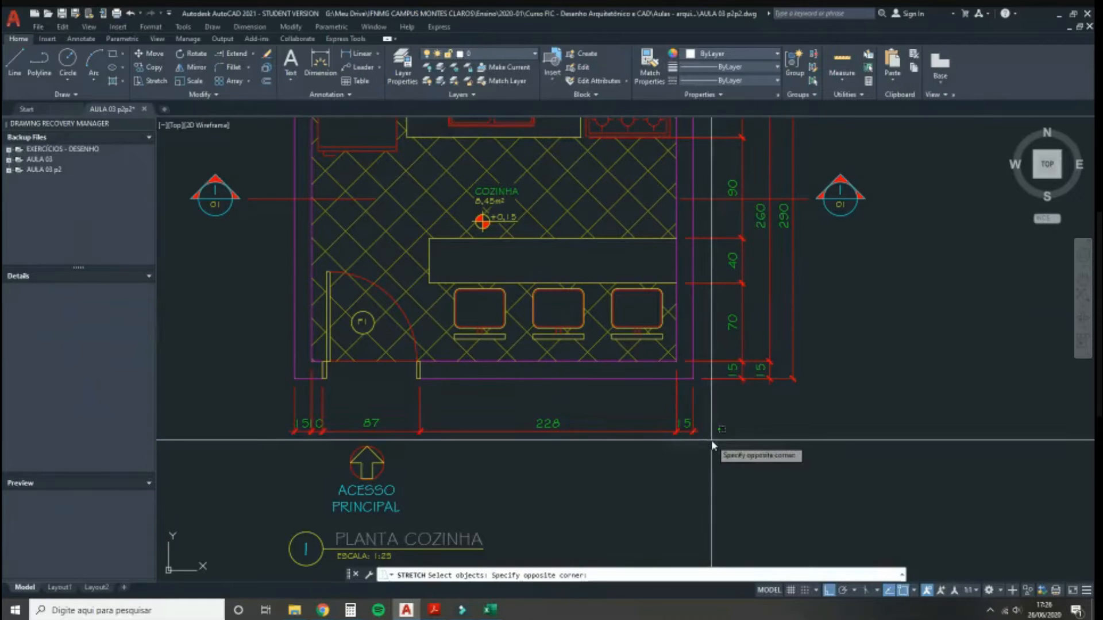
pyautogui.click(258, 406)
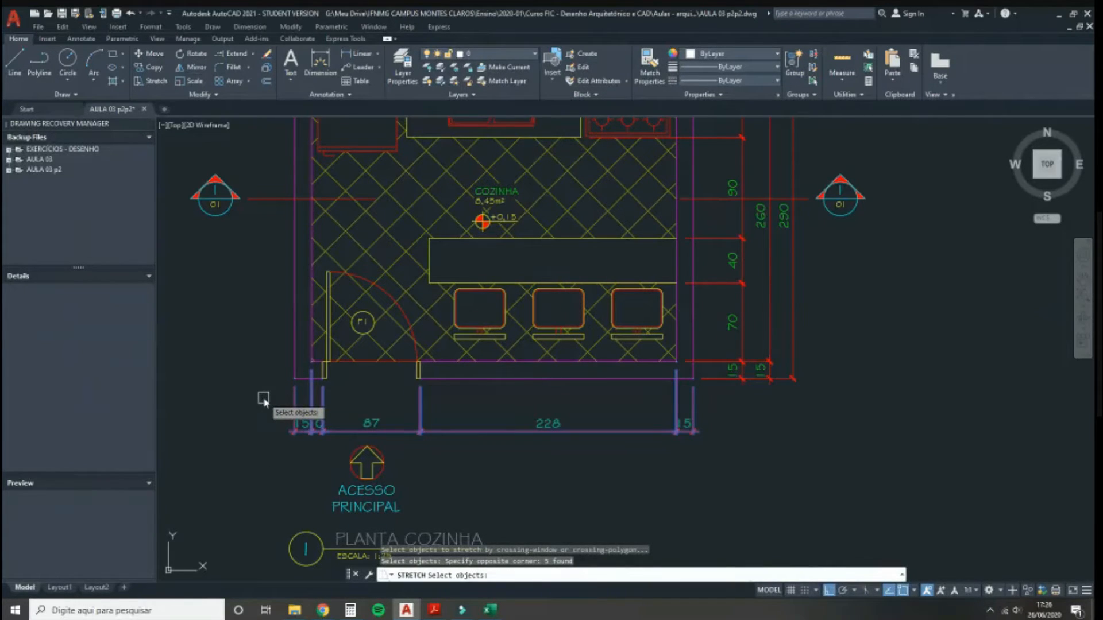
pyautogui.press('Return')
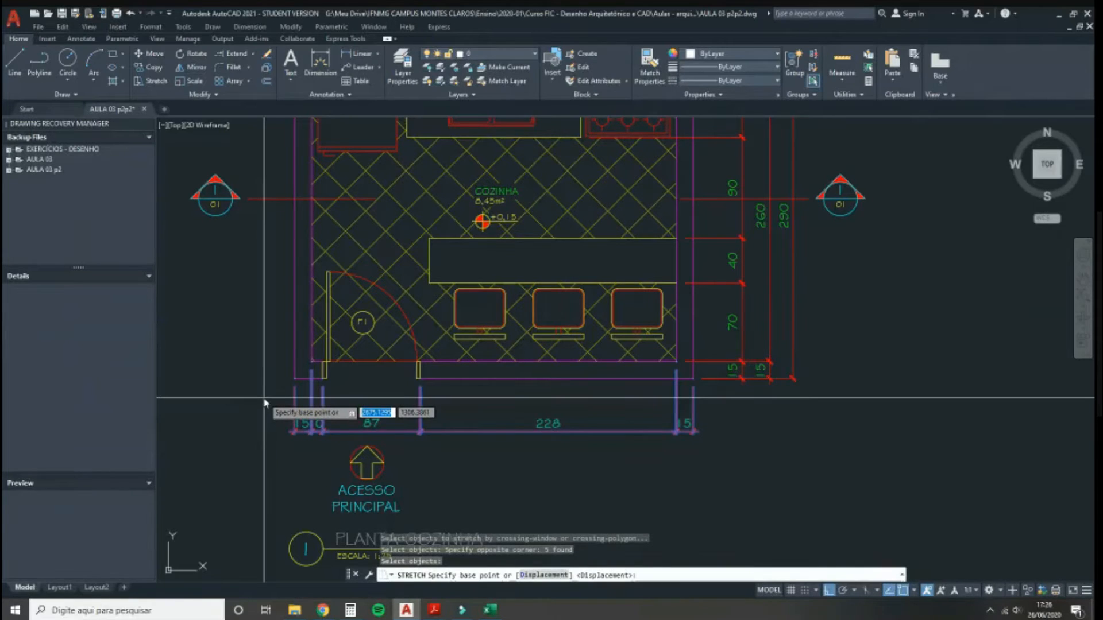
pyautogui.click(213, 449)
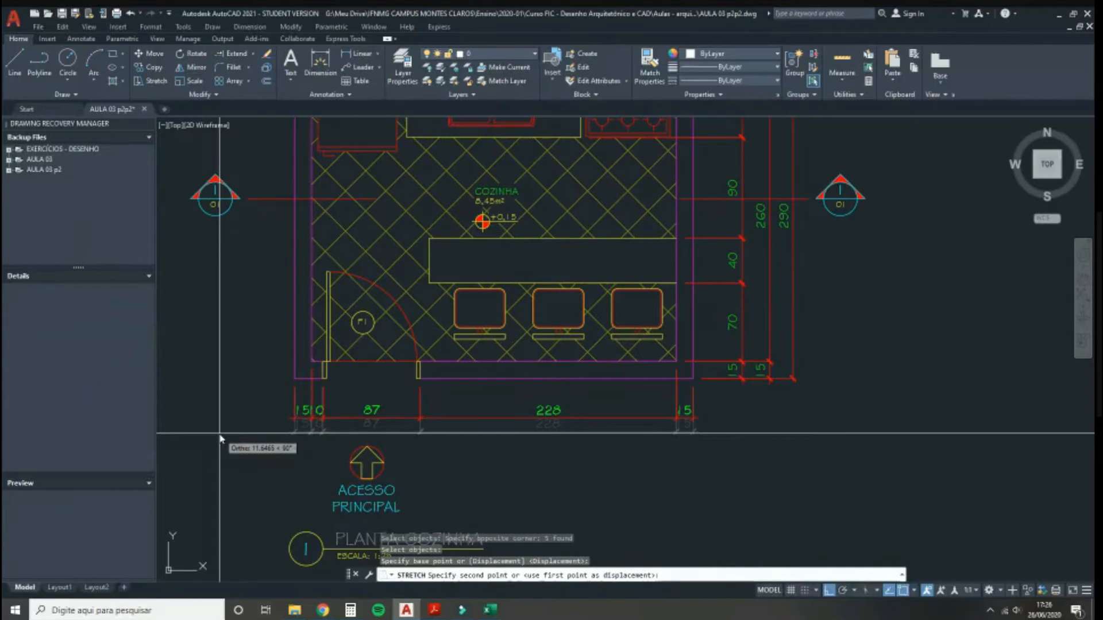
pyautogui.click(220, 437)
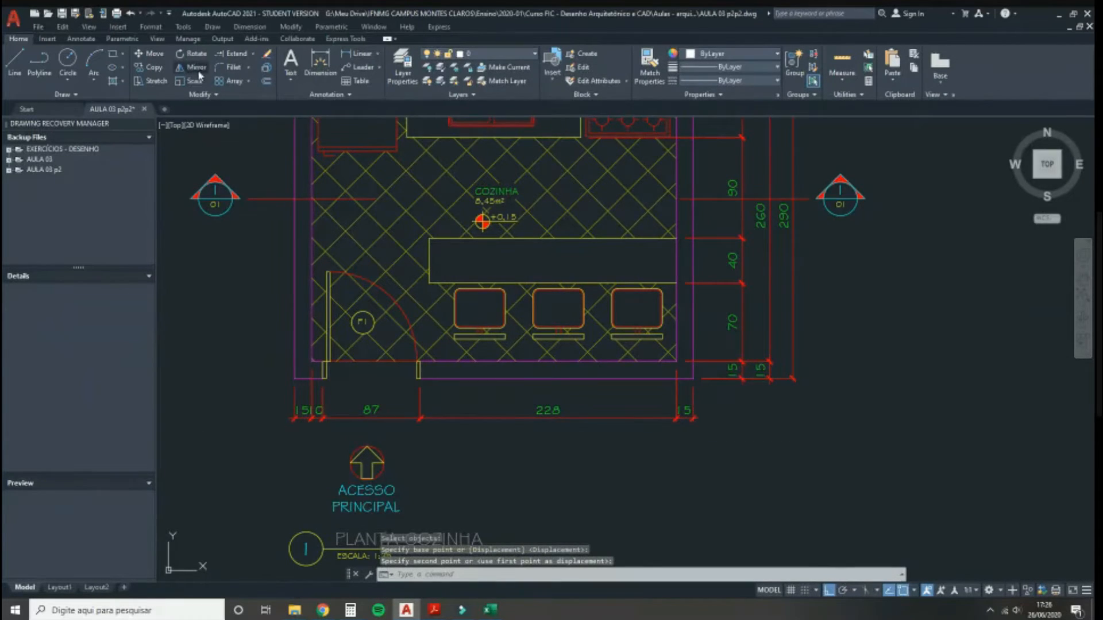
# Step: Add a 220 linear dimension from the counter's left corner to its right corner
pyautogui.scroll(-5, 351, 204)
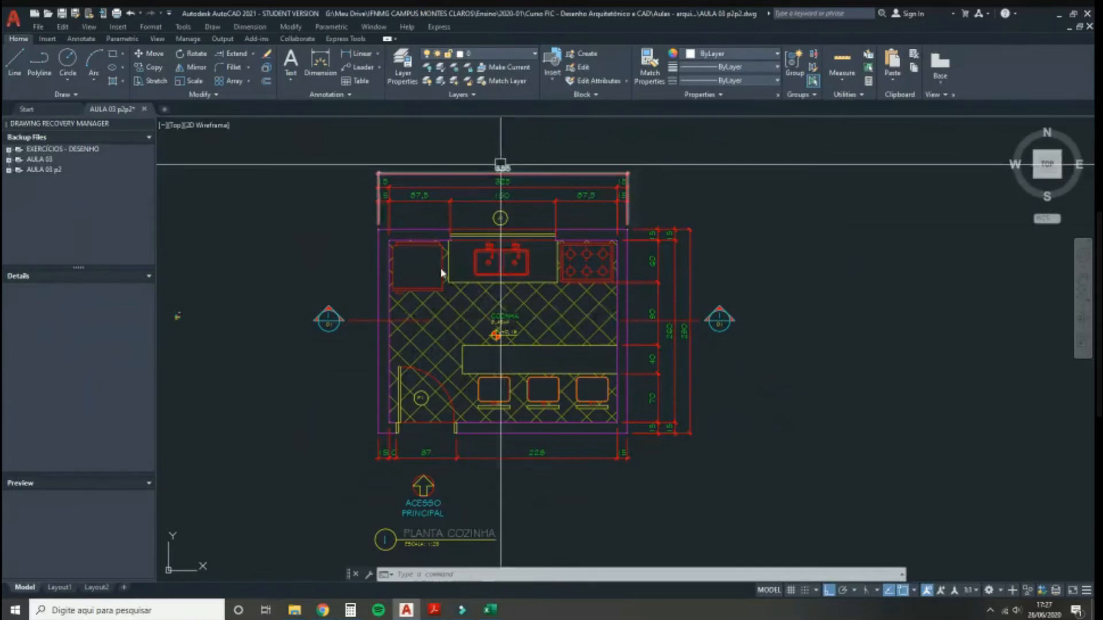
pyautogui.scroll(3, 463, 423)
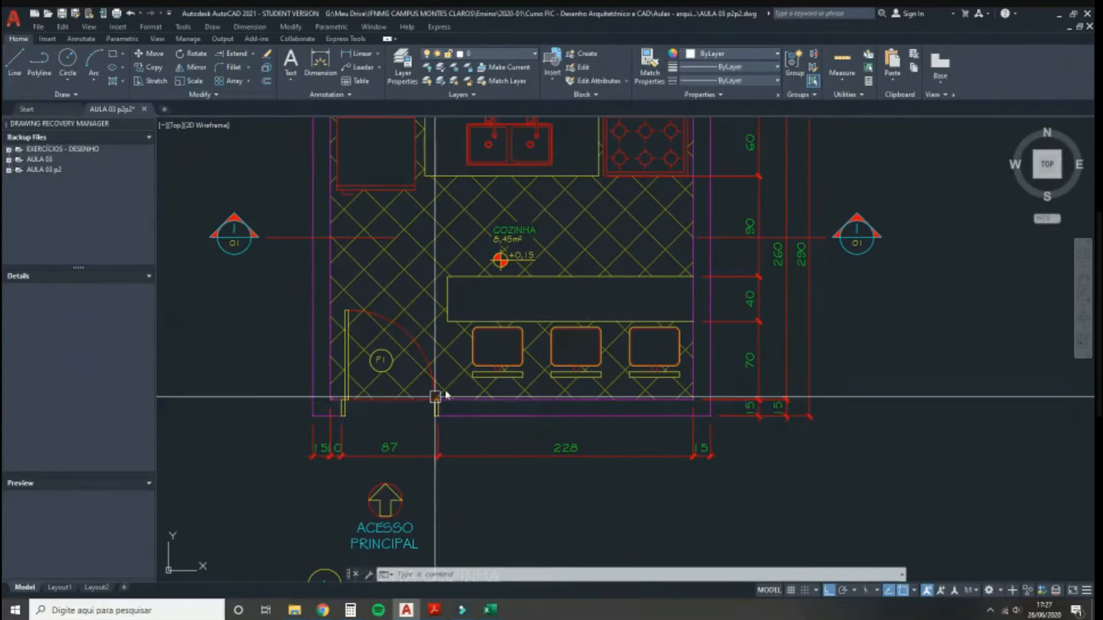
pyautogui.moveTo(479, 346); pyautogui.dragTo(478, 377, button='middle')
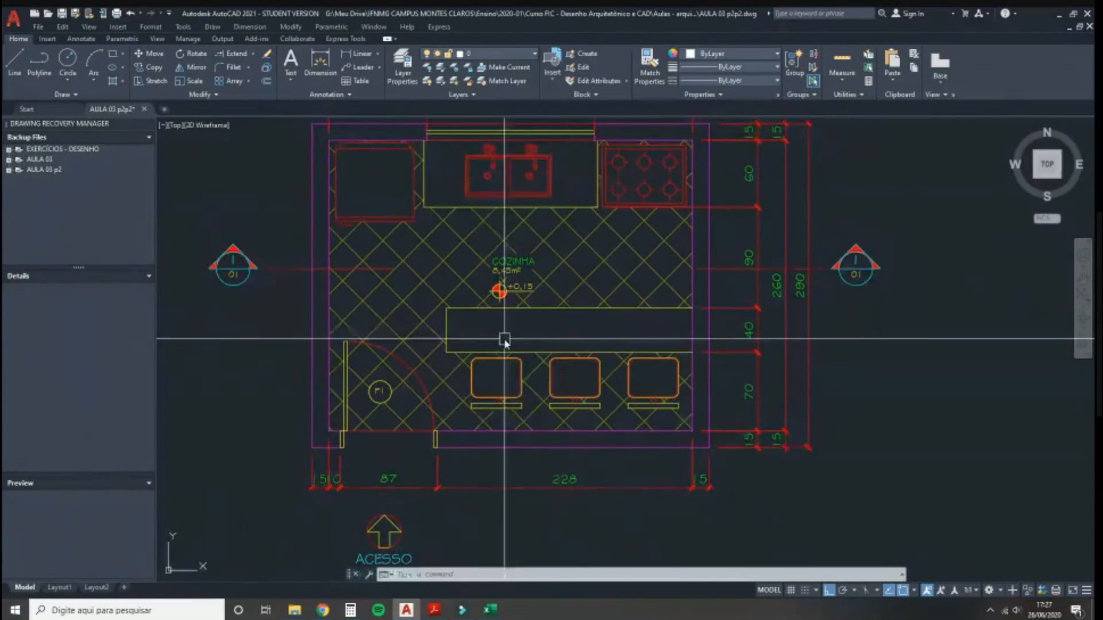
pyautogui.moveTo(505, 340); pyautogui.dragTo(493, 364, button='middle')
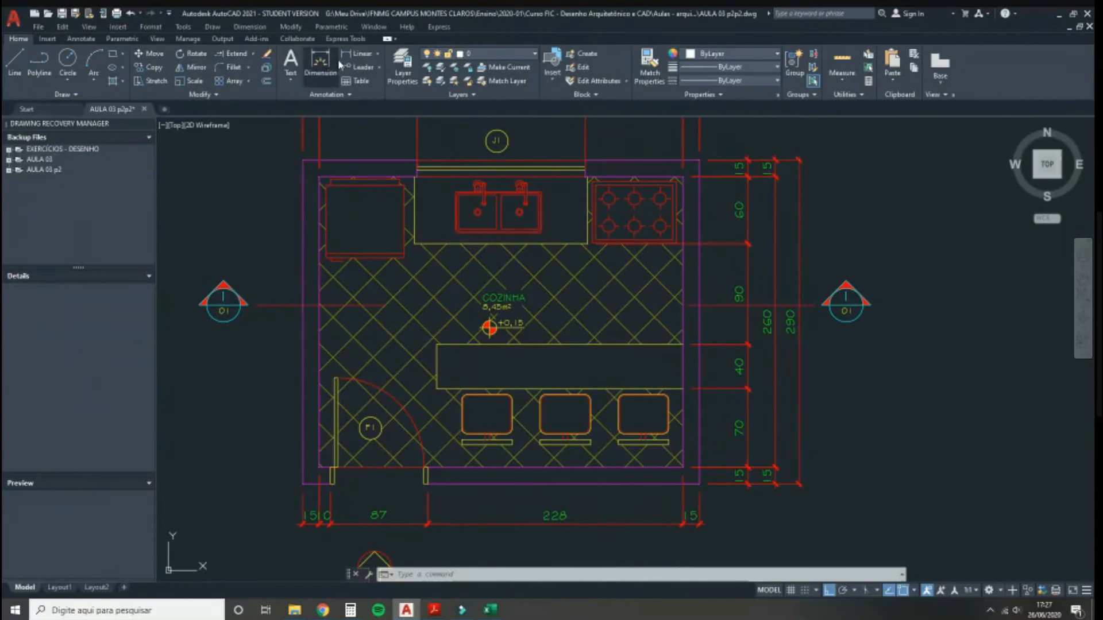
pyautogui.click(368, 60)
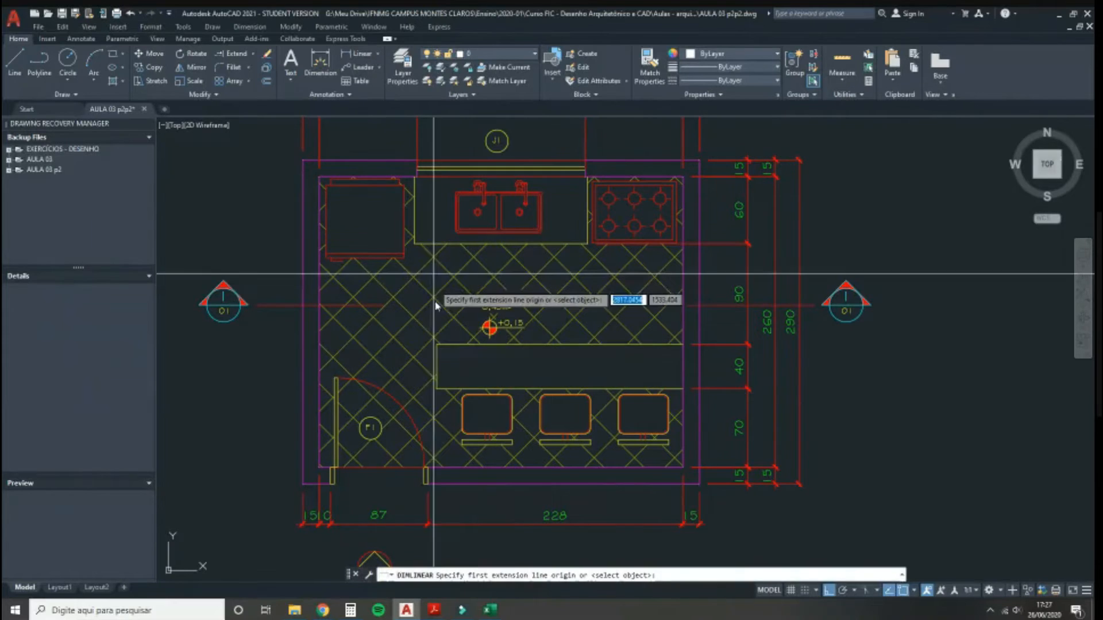
pyautogui.click(436, 344)
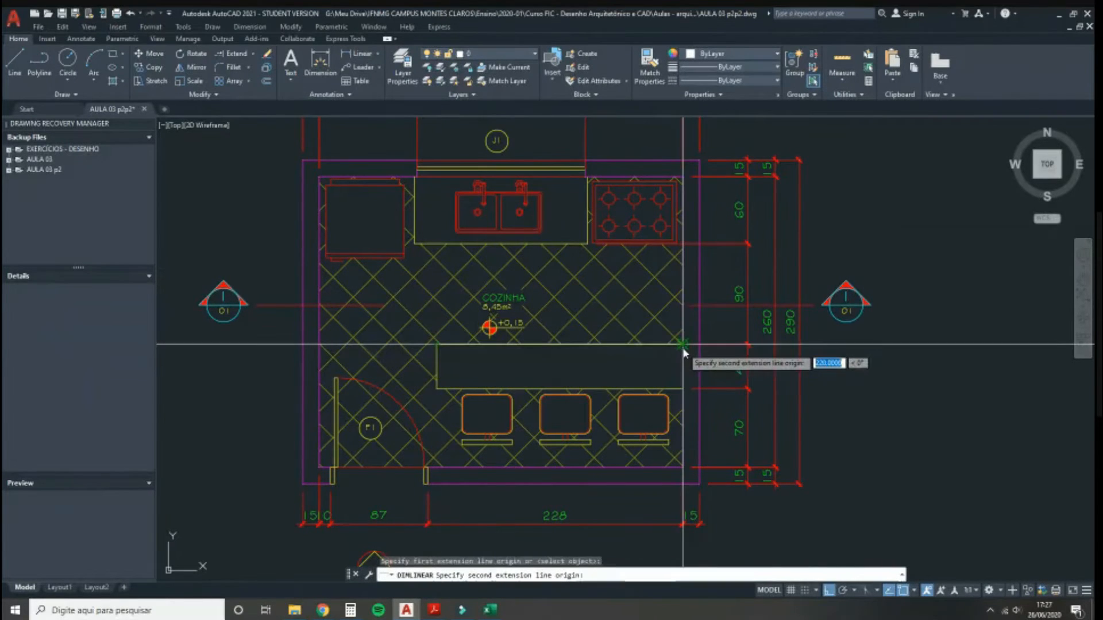
pyautogui.click(682, 345)
pyautogui.click(626, 366)
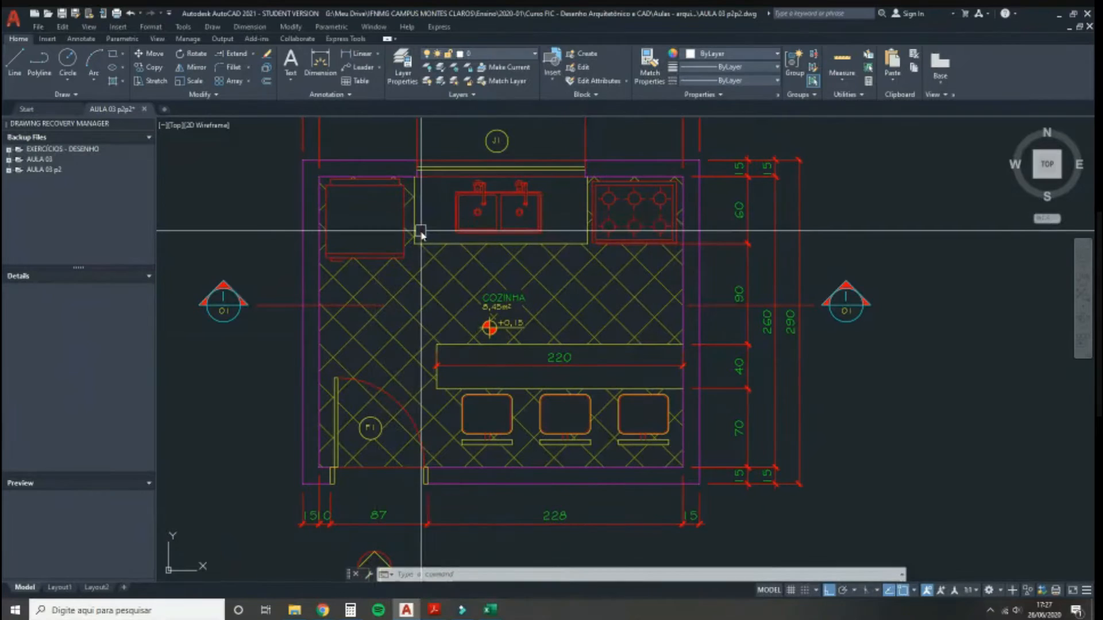
pyautogui.moveTo(438, 246); pyautogui.dragTo(485, 286, button='middle')
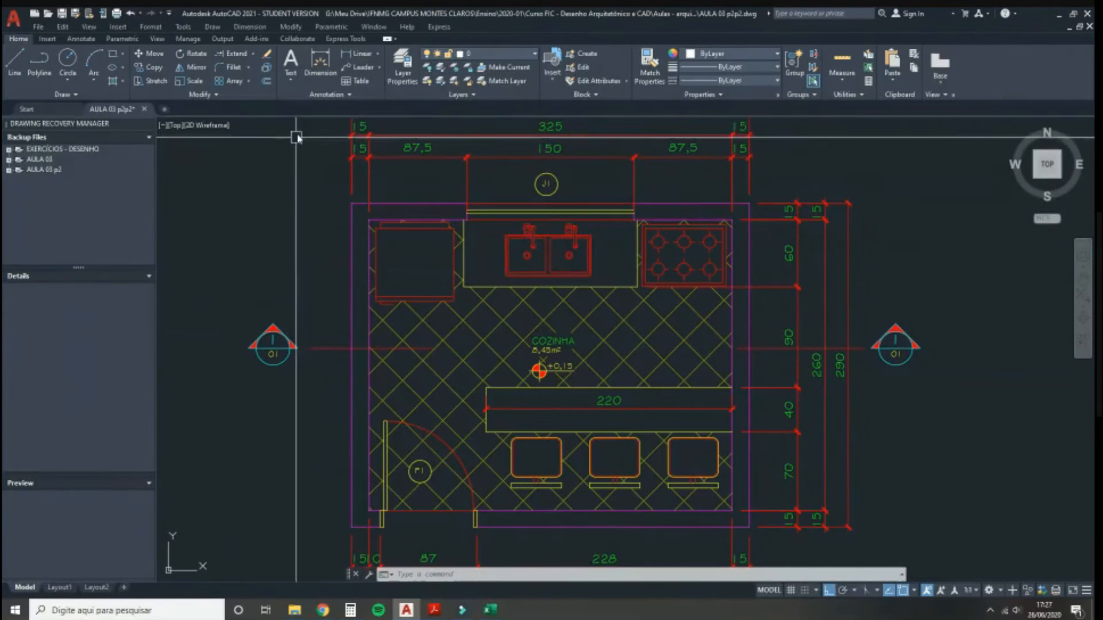
# Step: Dimension 85 from the left wall corner to the counter corner below the top cabinets
pyautogui.click(354, 53)
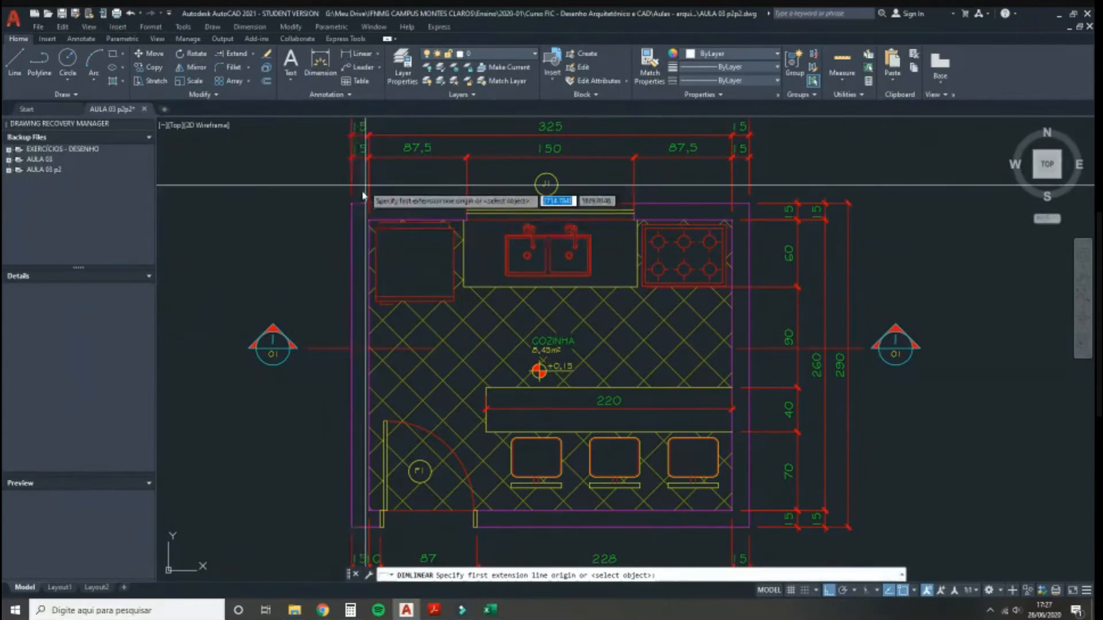
pyautogui.click(368, 220)
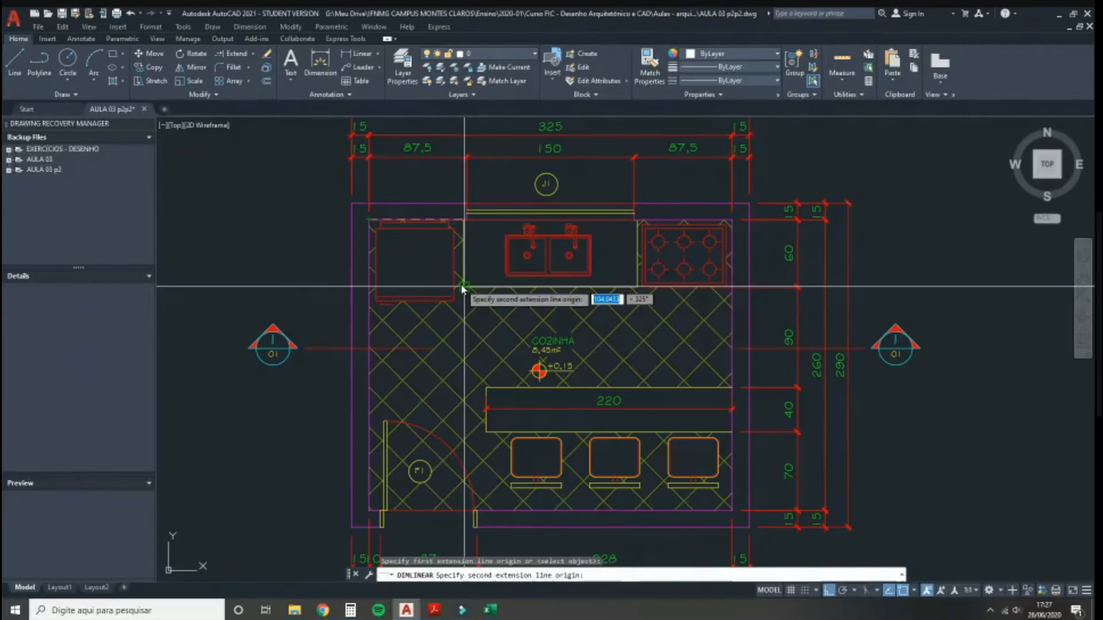
pyautogui.click(464, 287)
pyautogui.click(402, 325)
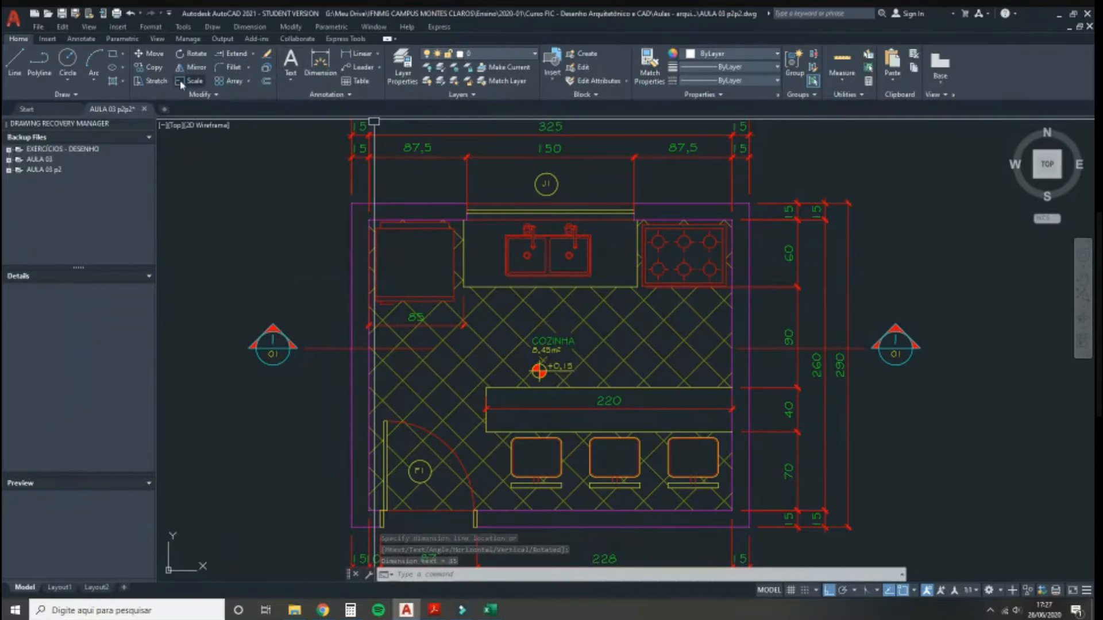
# Step: Continue the dimension chain with 155 and a final 85 up to the right wall
pyautogui.click(73, 40)
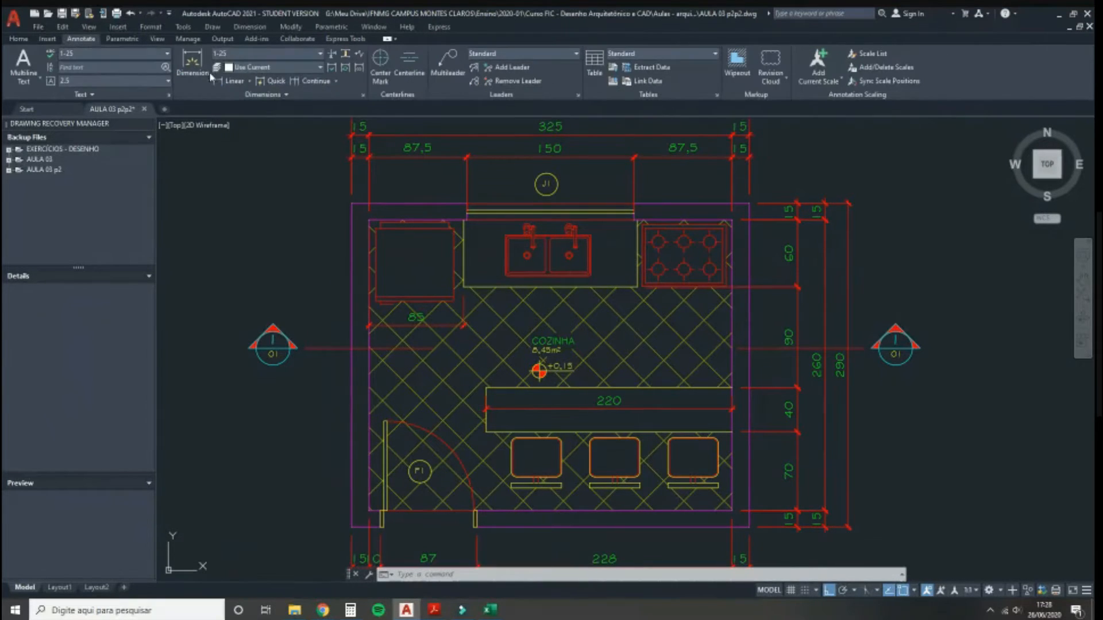
pyautogui.click(312, 82)
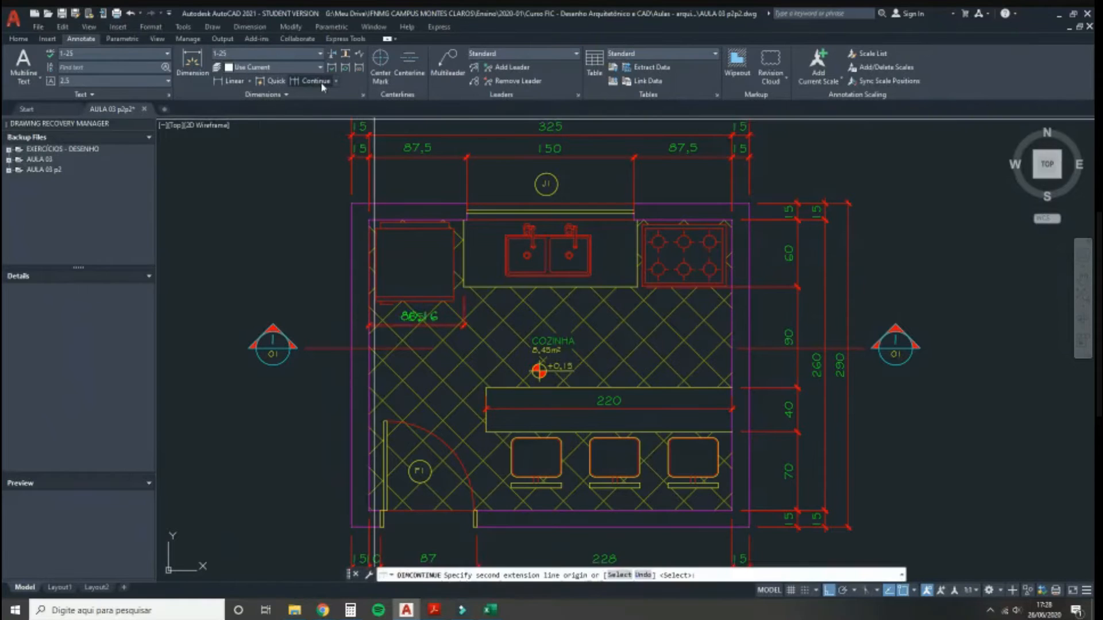
pyautogui.click(635, 290)
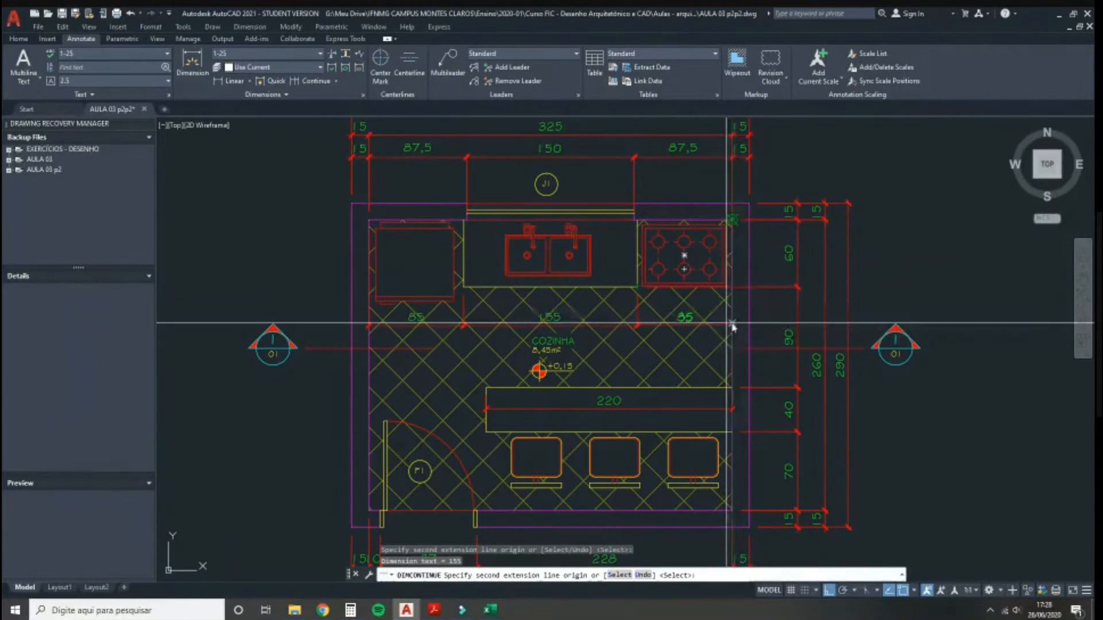
pyautogui.click(744, 308)
pyautogui.press('Return')
pyautogui.press('Return')
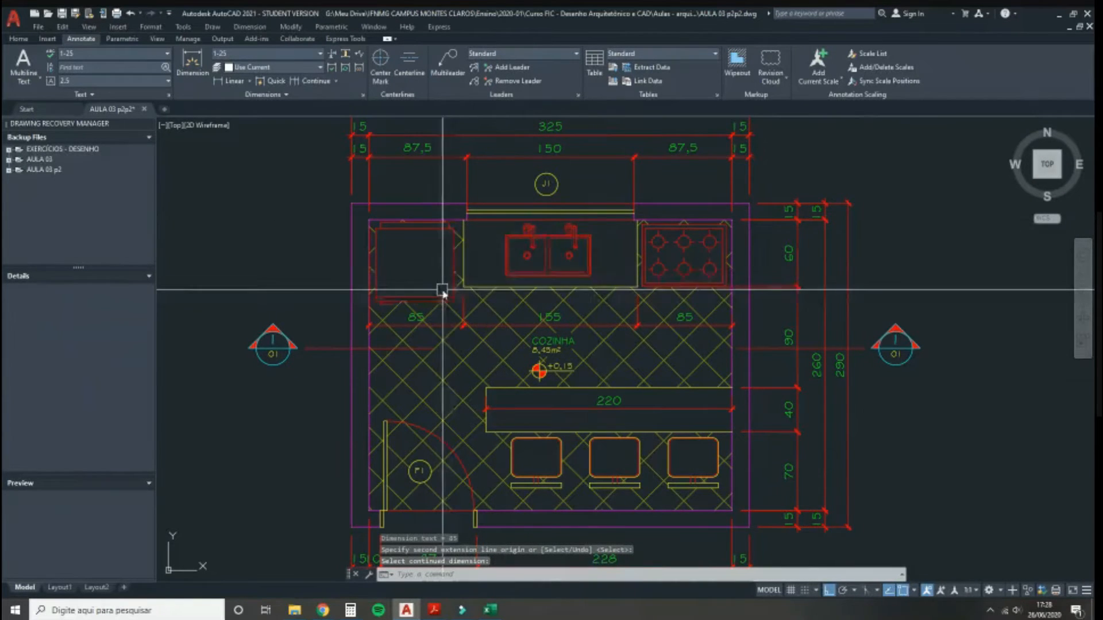
pyautogui.scroll(-2, 620, 239)
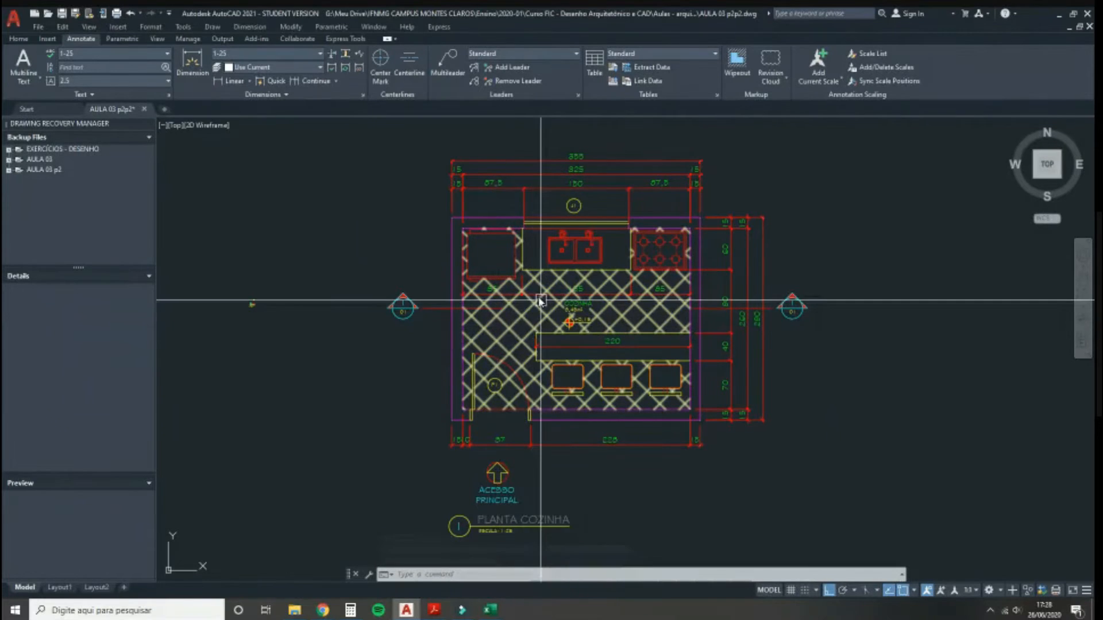
pyautogui.scroll(6, 453, 292)
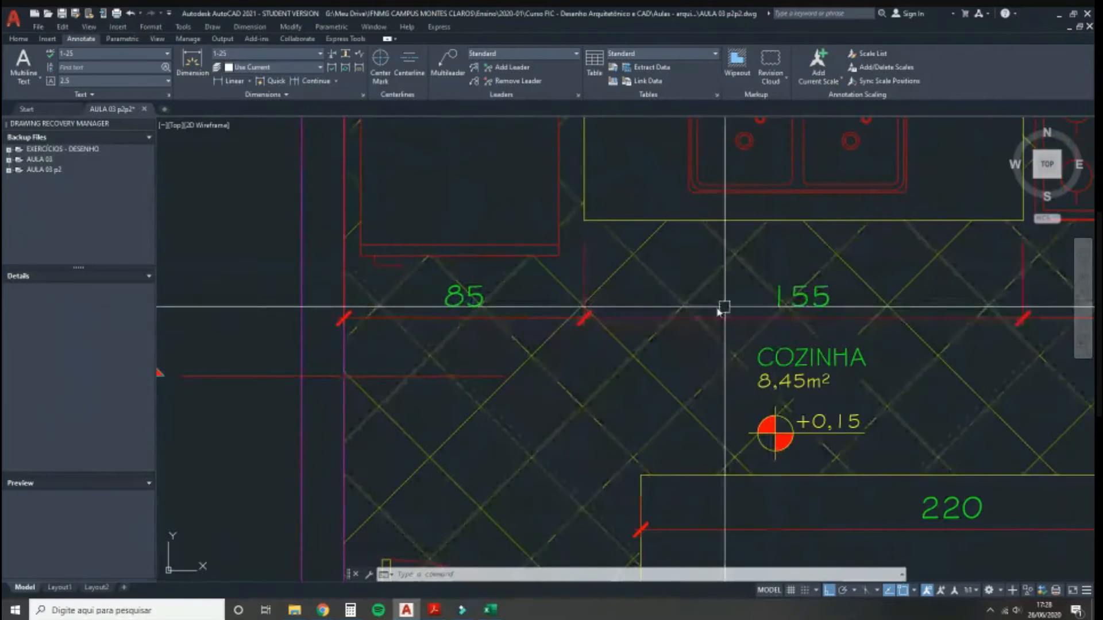
pyautogui.scroll(-3, 531, 326)
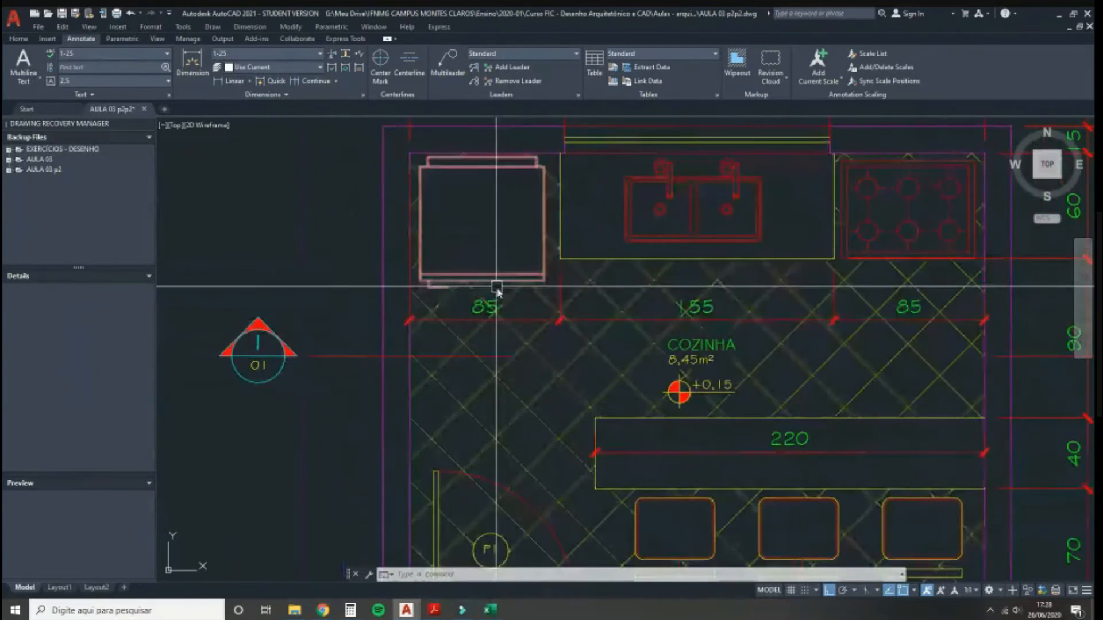
pyautogui.scroll(3, 463, 295)
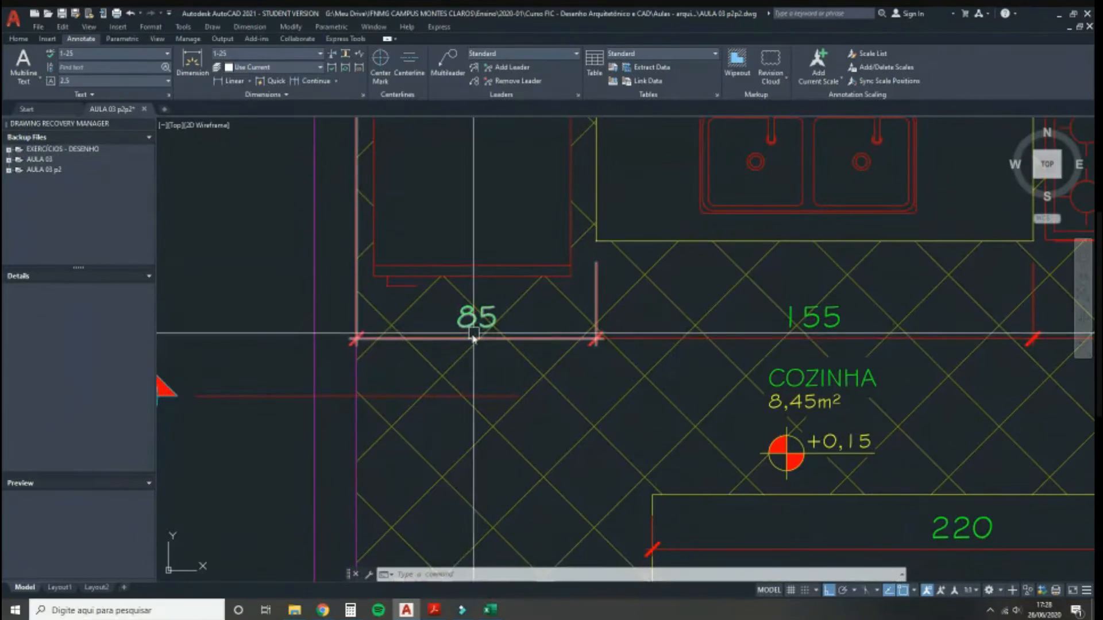
pyautogui.moveTo(687, 291); pyautogui.dragTo(416, 289, button='middle')
pyautogui.scroll(-4, 416, 289)
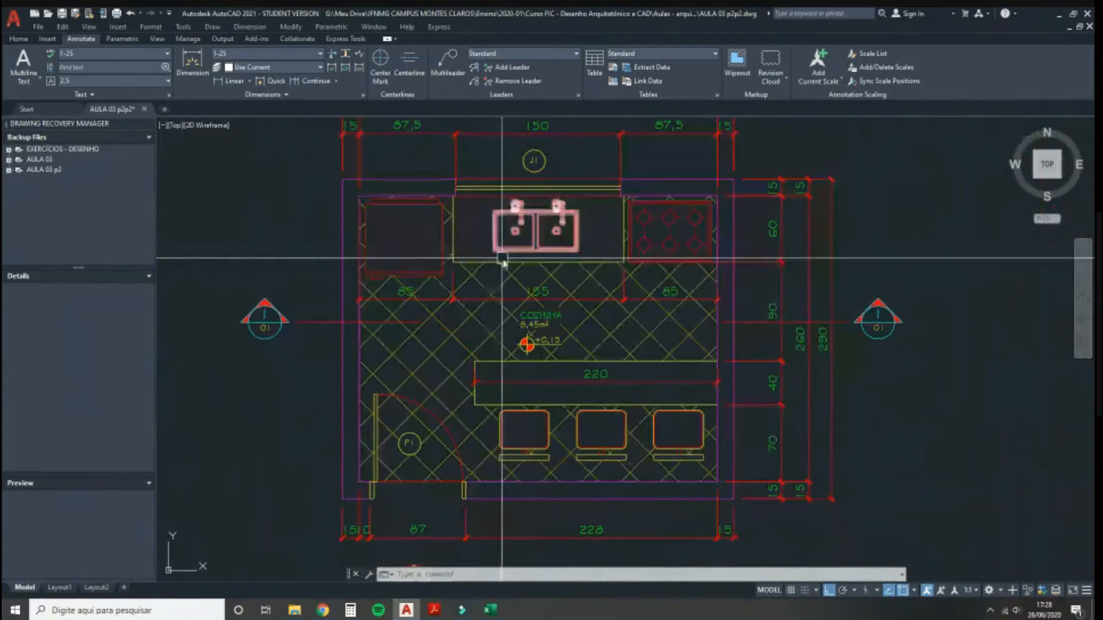
pyautogui.scroll(-2, 585, 333)
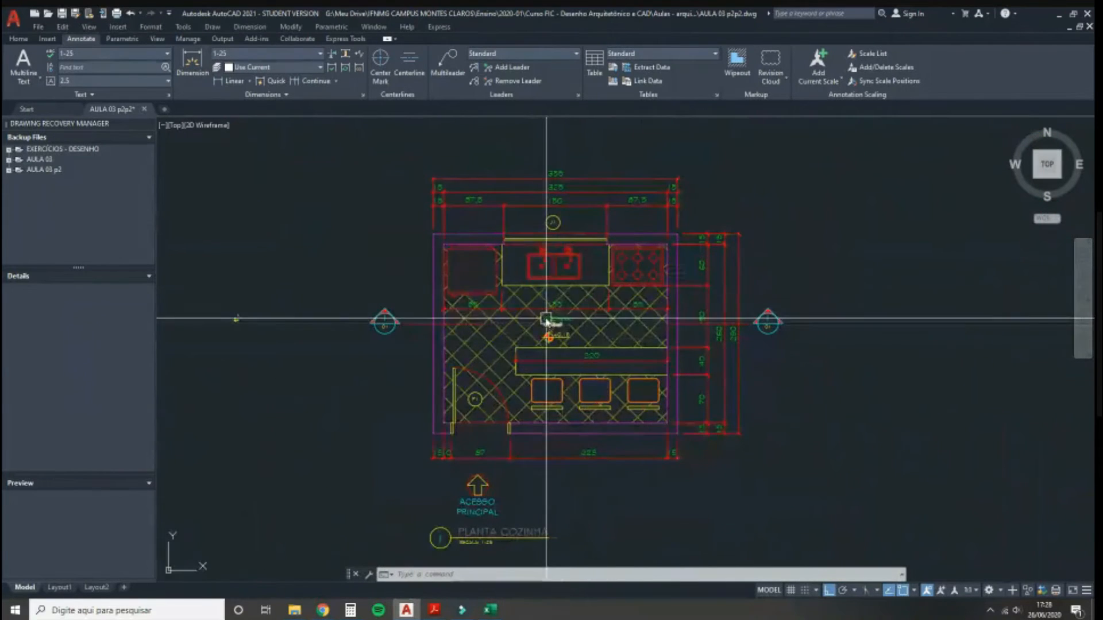
pyautogui.moveTo(436, 374); pyautogui.dragTo(412, 393, button='middle')
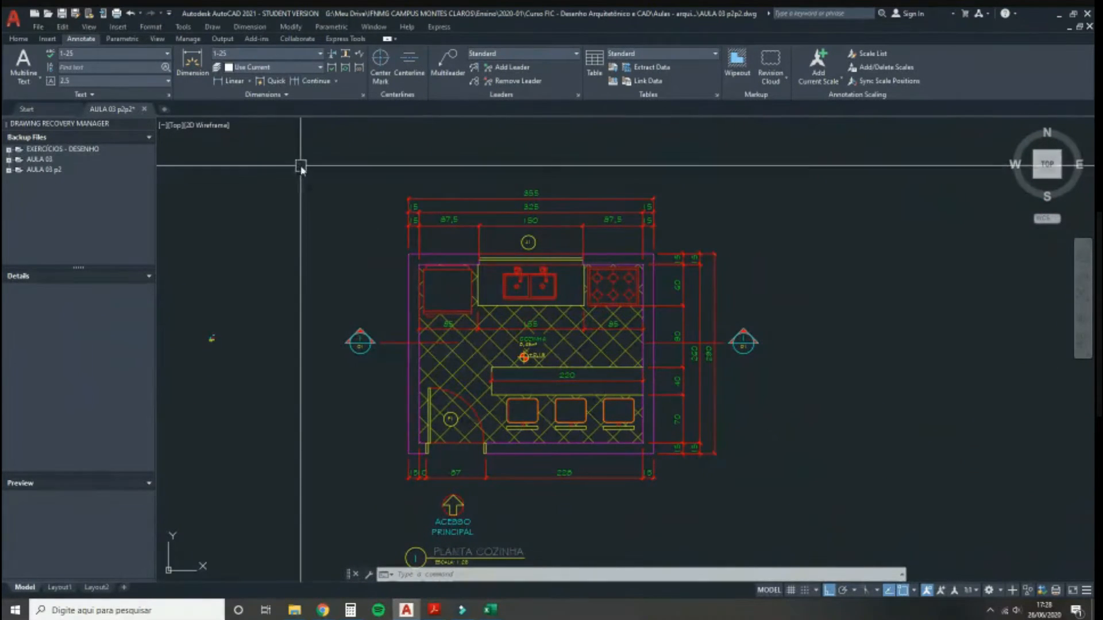
pyautogui.moveTo(498, 612)
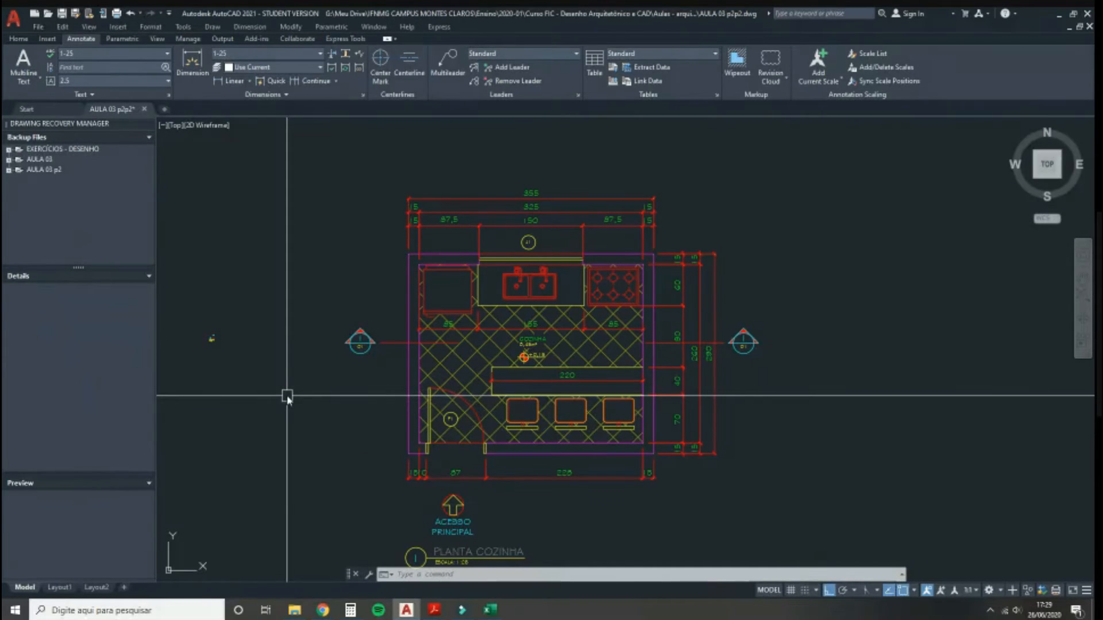
pyautogui.moveTo(59, 589)
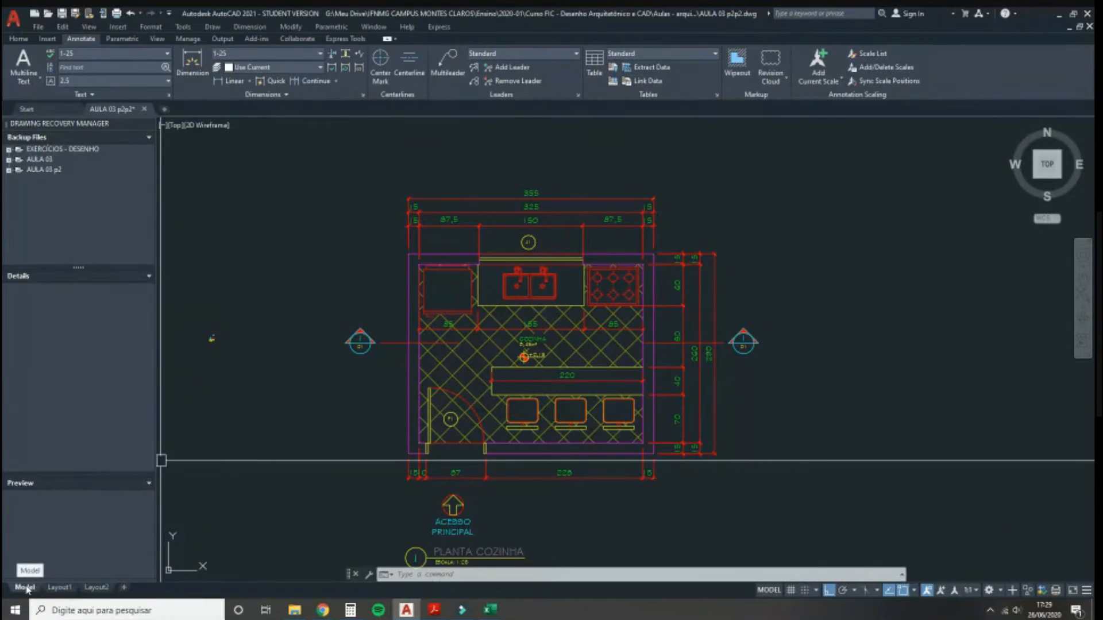
# Step: Open Layout1 and reposition the paper sheet showing the kitchen plan viewport
pyautogui.click(58, 588)
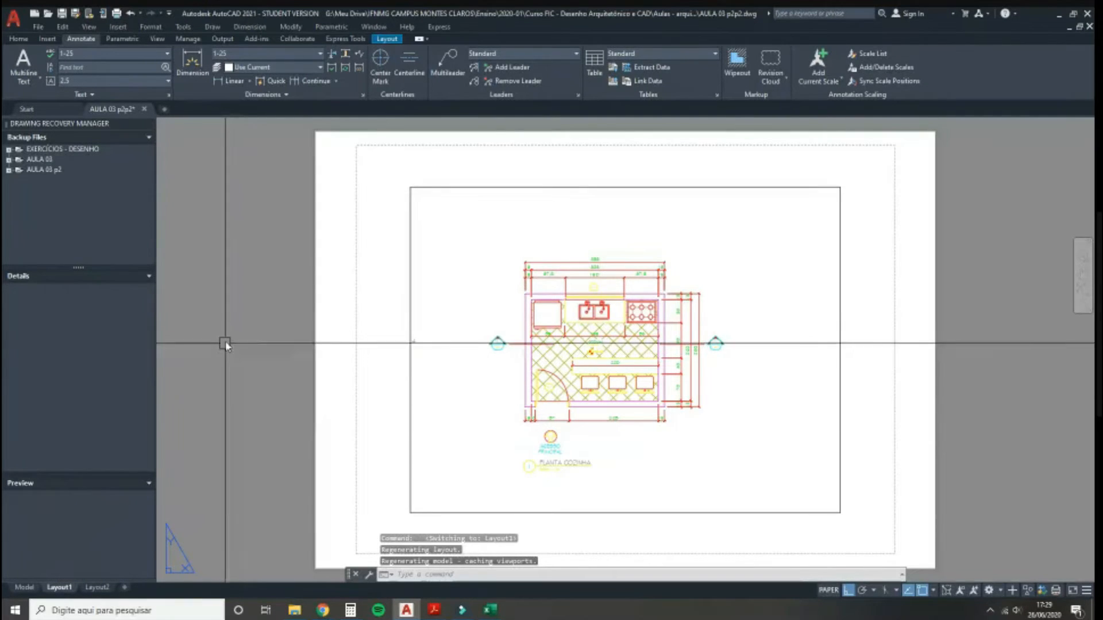
pyautogui.scroll(-5, 240, 321)
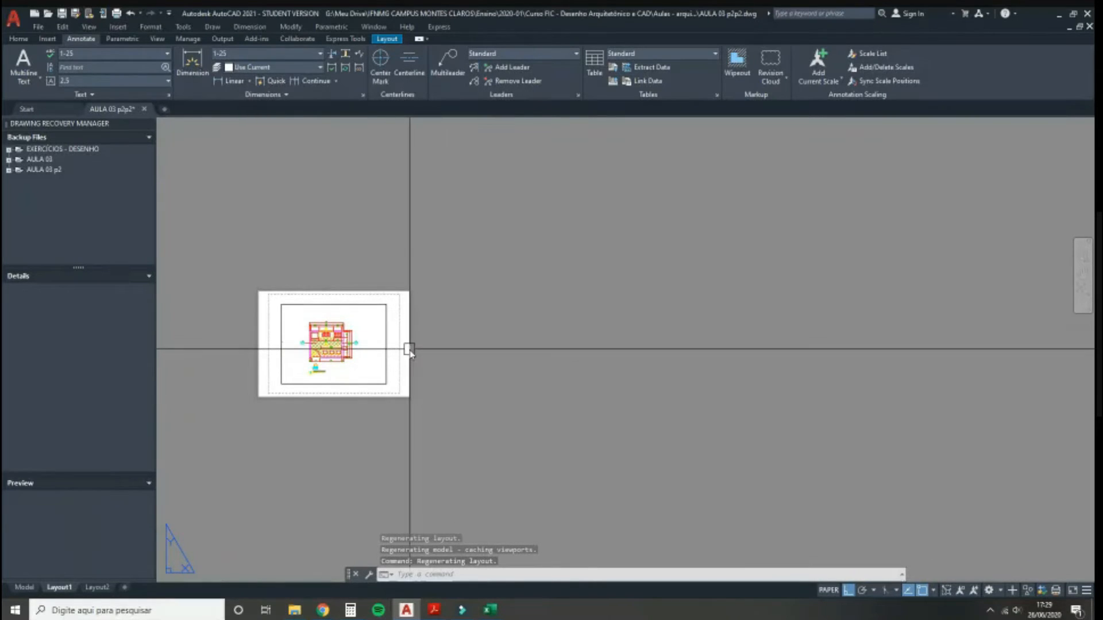
pyautogui.moveTo(495, 401); pyautogui.dragTo(395, 436, button='middle')
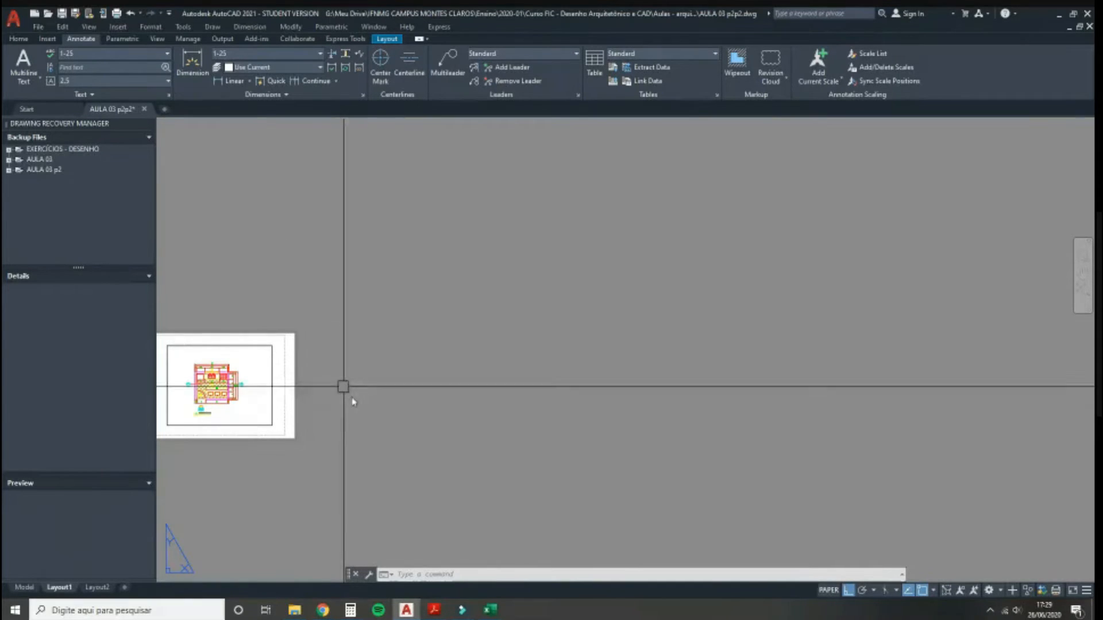
pyautogui.moveTo(434, 608)
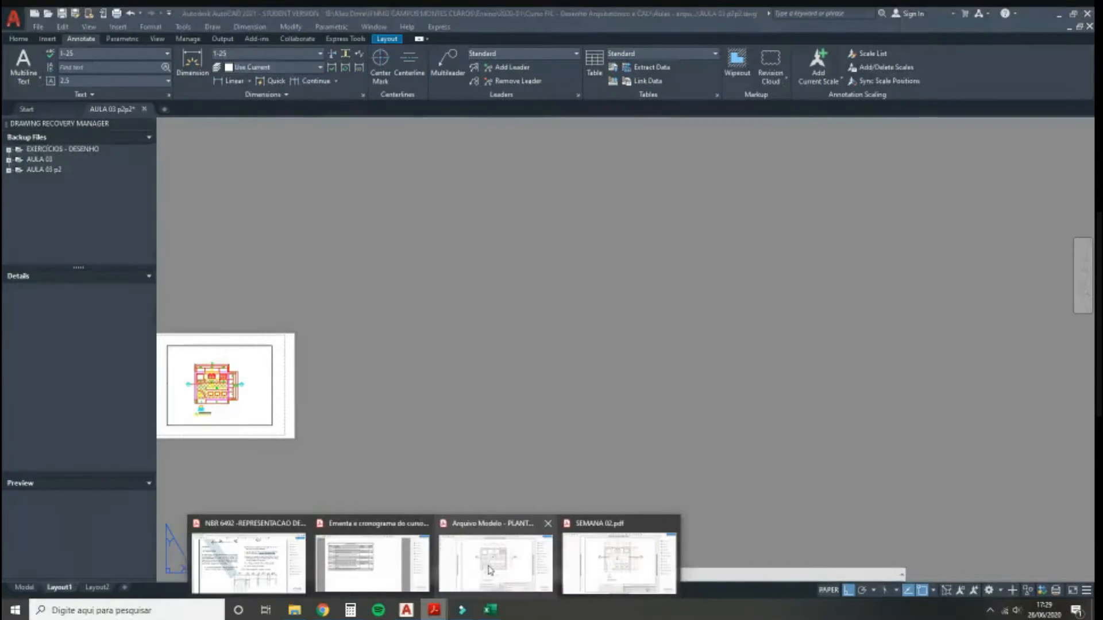
pyautogui.click(518, 565)
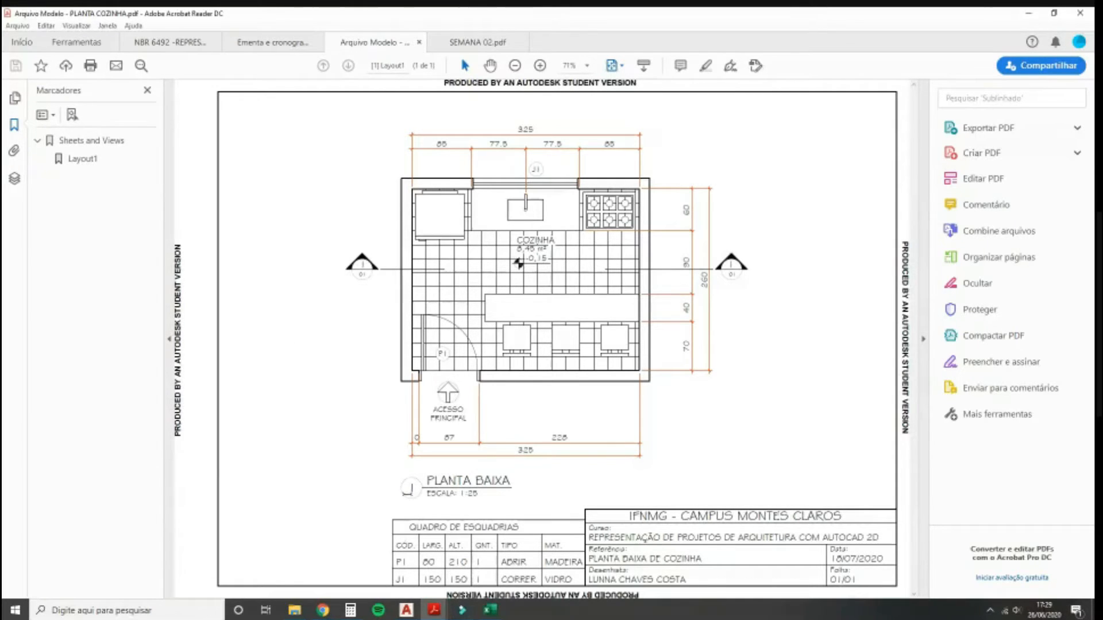
pyautogui.click(409, 613)
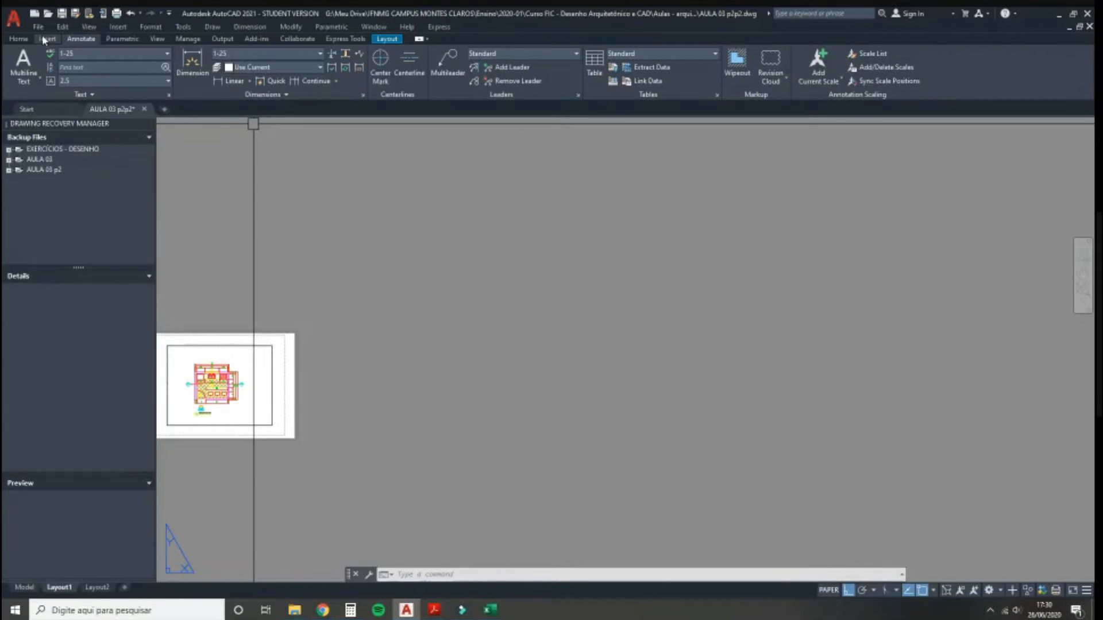
# Step: Draw a 42 by 29.7 rectangle on Layout1 as the sheet border
pyautogui.click(19, 39)
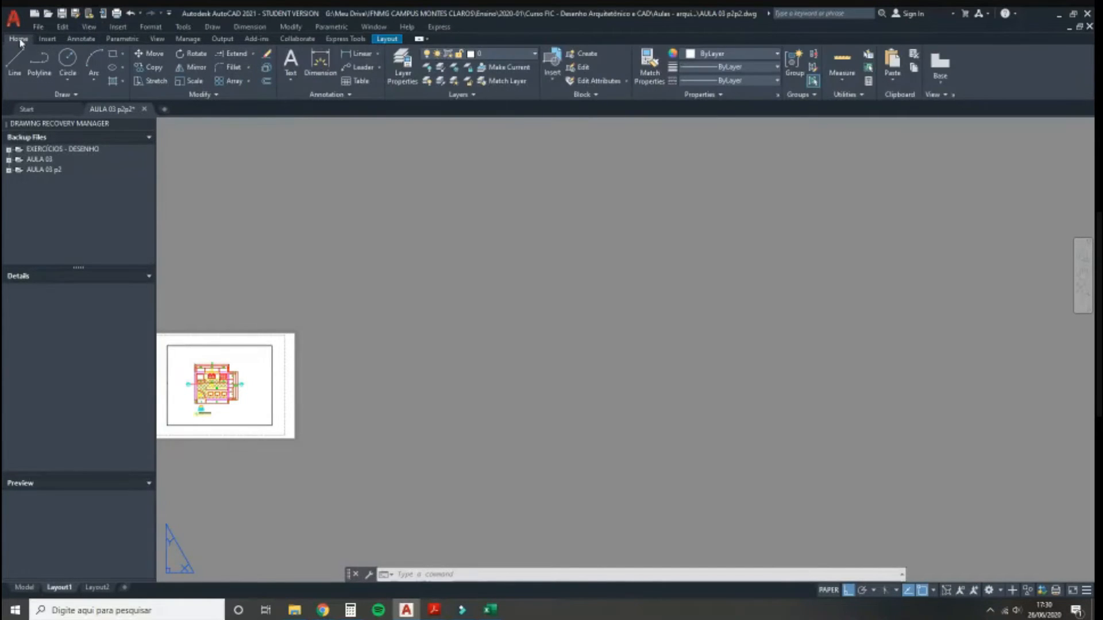
pyautogui.click(114, 53)
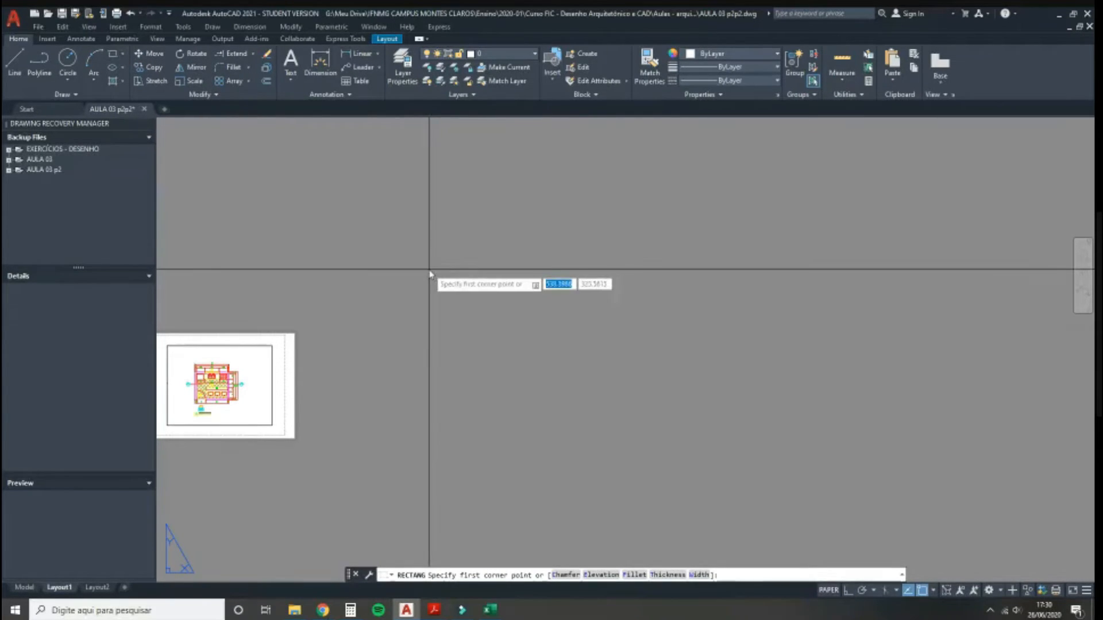
pyautogui.click(416, 422)
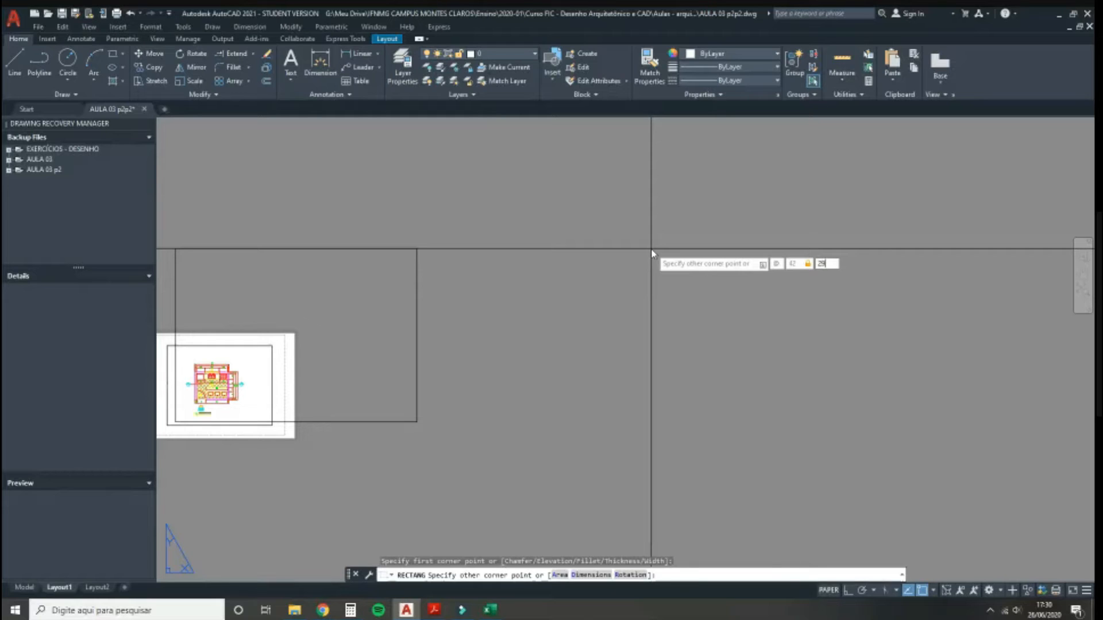
pyautogui.press('Return')
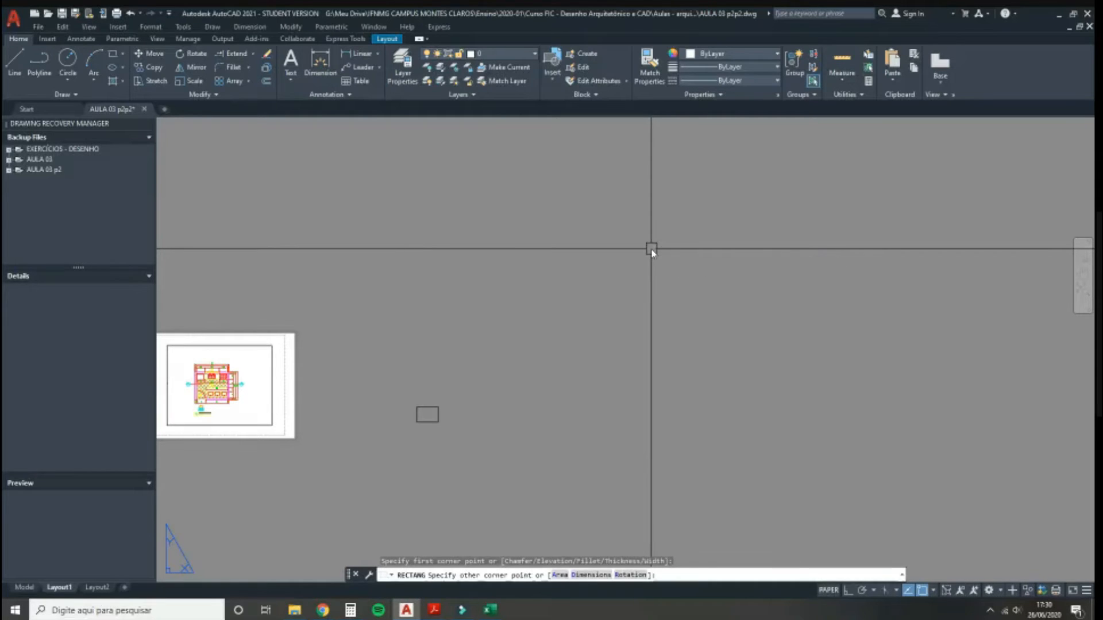
# Step: Bring the PLANTA COZINHA kitchen plan PDF back into view
pyautogui.scroll(3, 411, 407)
pyautogui.scroll(5, 411, 425)
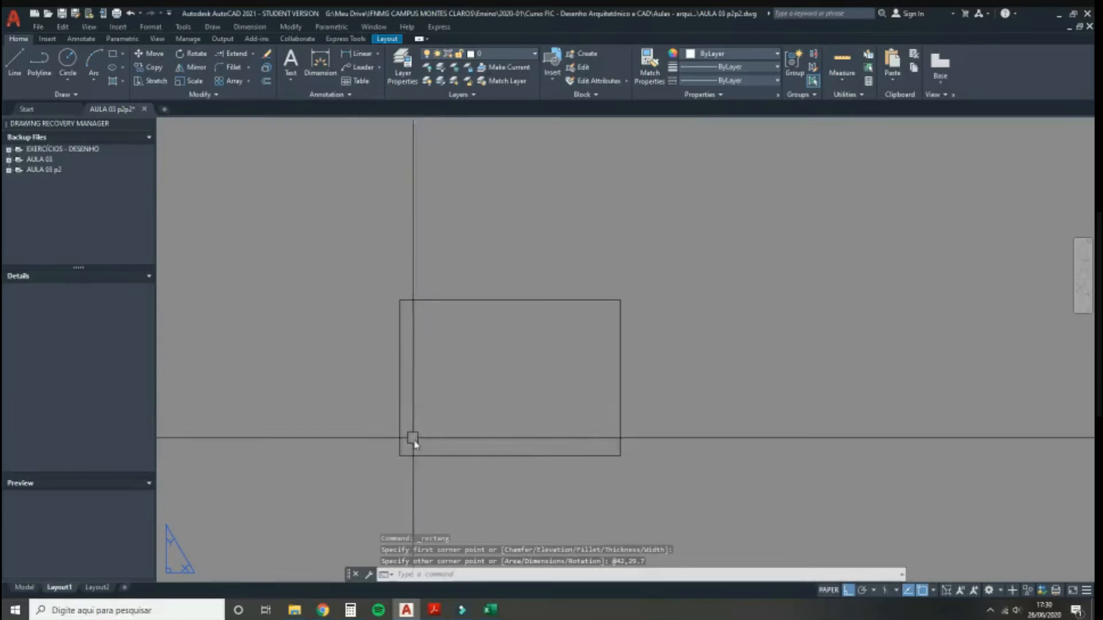
pyautogui.scroll(2, 421, 448)
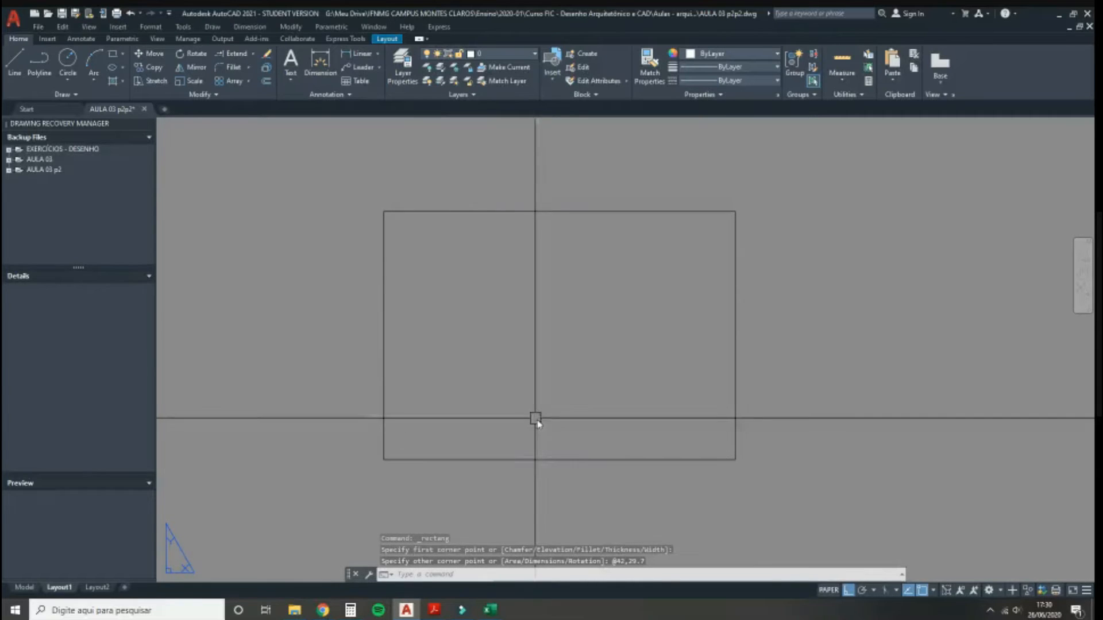
pyautogui.click(435, 612)
pyautogui.click(518, 566)
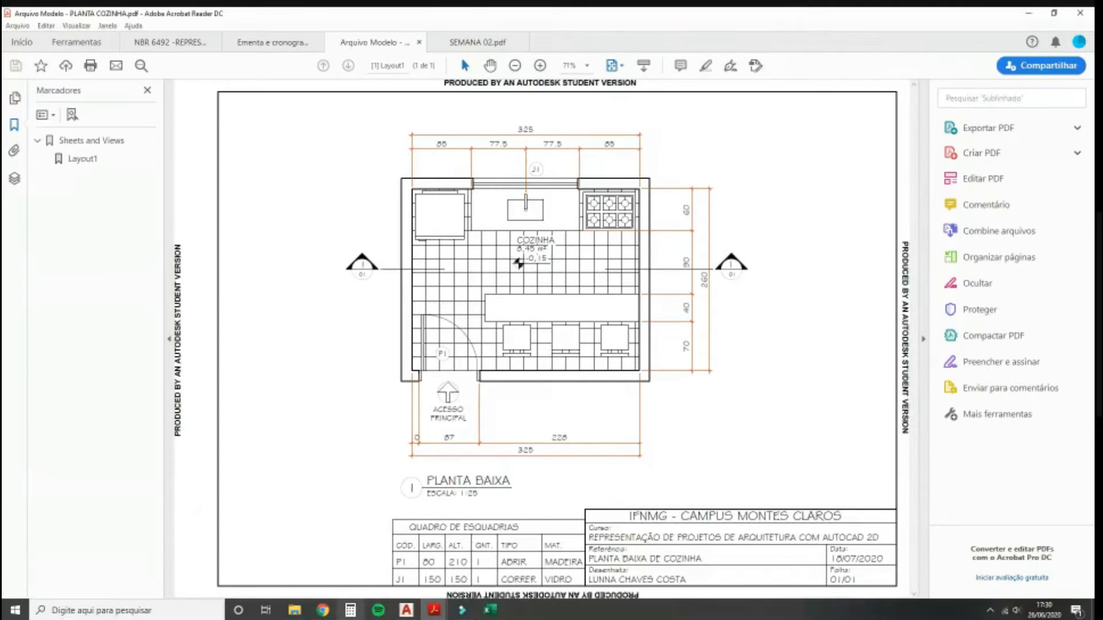
# Step: Return to AutoCAD's Layout1 and zoom out to see the sheet beside the new rectangle
pyautogui.click(407, 611)
pyautogui.scroll(-3, 471, 482)
pyautogui.moveTo(512, 458); pyautogui.dragTo(777, 401, button='middle')
pyautogui.scroll(-2, 764, 402)
pyautogui.scroll(-3, 763, 400)
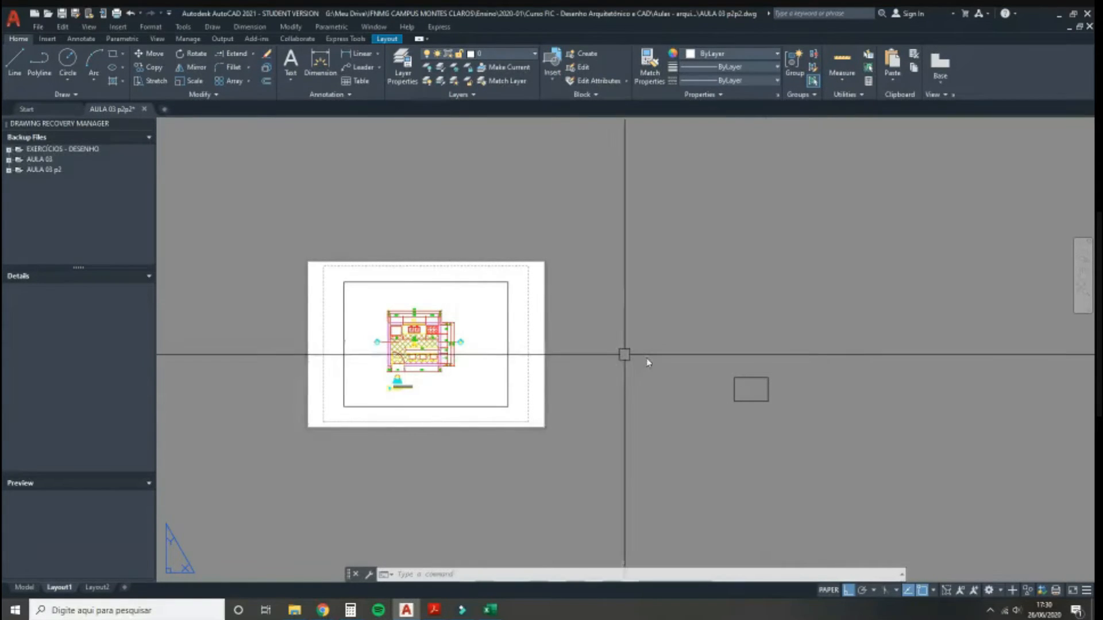
# Step: Zoom in on the 42 × 29.7 border rectangle and start the Offset command
pyautogui.scroll(3, 747, 388)
pyautogui.scroll(2, 738, 393)
pyautogui.moveTo(674, 396); pyautogui.dragTo(535, 396, button='middle')
pyautogui.scroll(2, 537, 393)
pyautogui.moveTo(296, 280); pyautogui.dragTo(312, 266, button='middle')
pyautogui.moveTo(307, 315); pyautogui.dragTo(312, 302, button='middle')
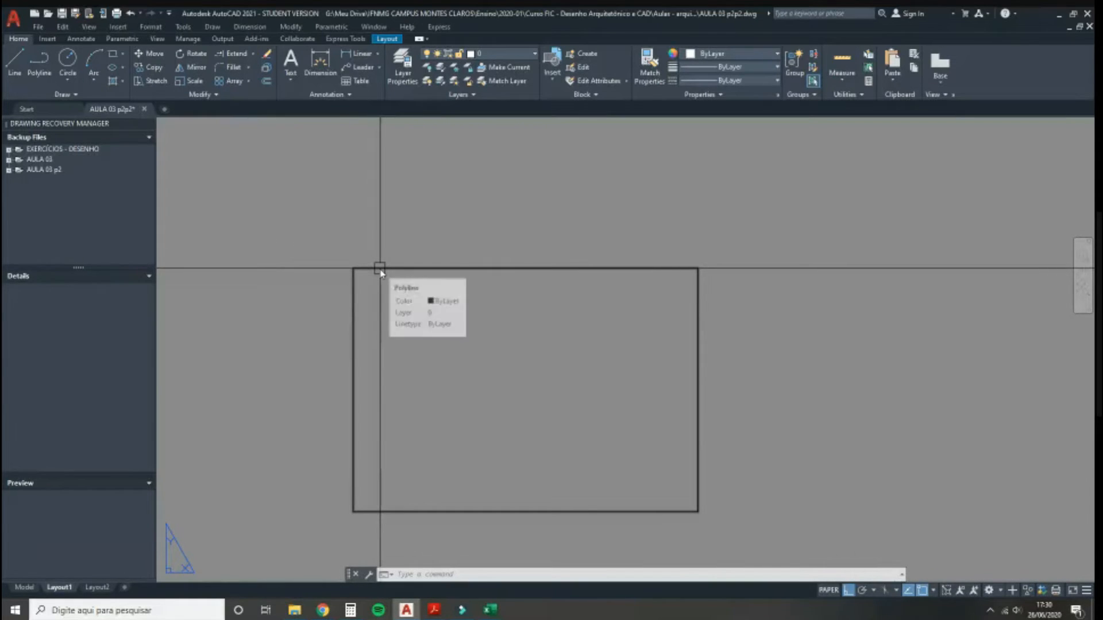
pyautogui.click(266, 83)
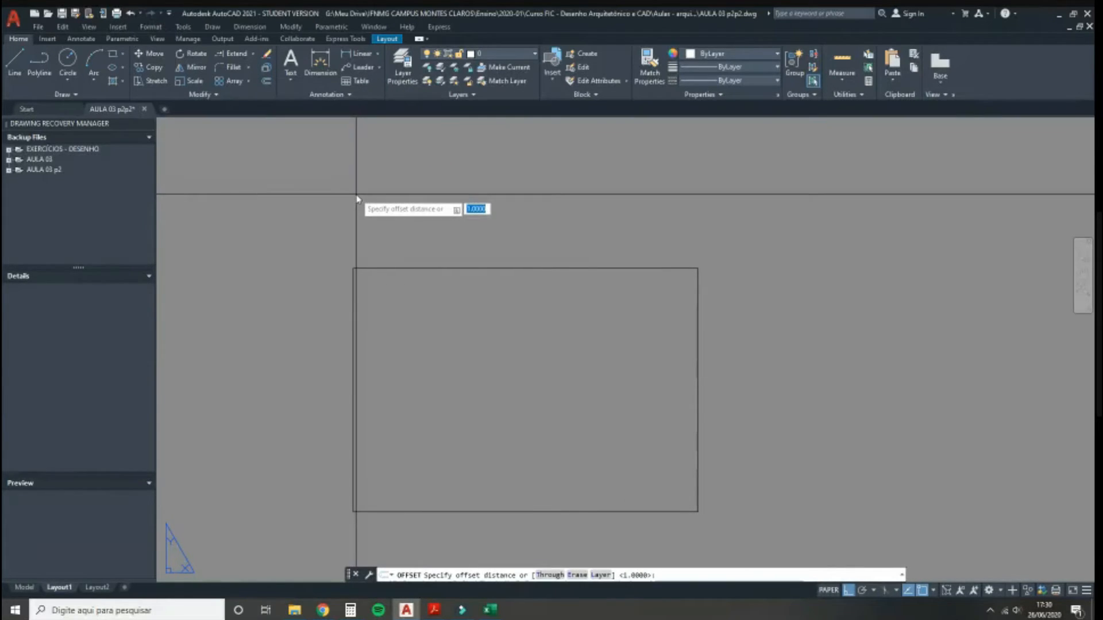
# Step: Offset the border rectangle 1 unit inward to create the inner margin
pyautogui.write('1')
pyautogui.press('Return')
pyautogui.click(442, 268)
pyautogui.click(406, 338)
pyautogui.press('Return')
# Step: Stretch the inner rectangle's left side 1.5 further inward, then deselect both rectangles
pyautogui.click(361, 347)
pyautogui.click(362, 390)
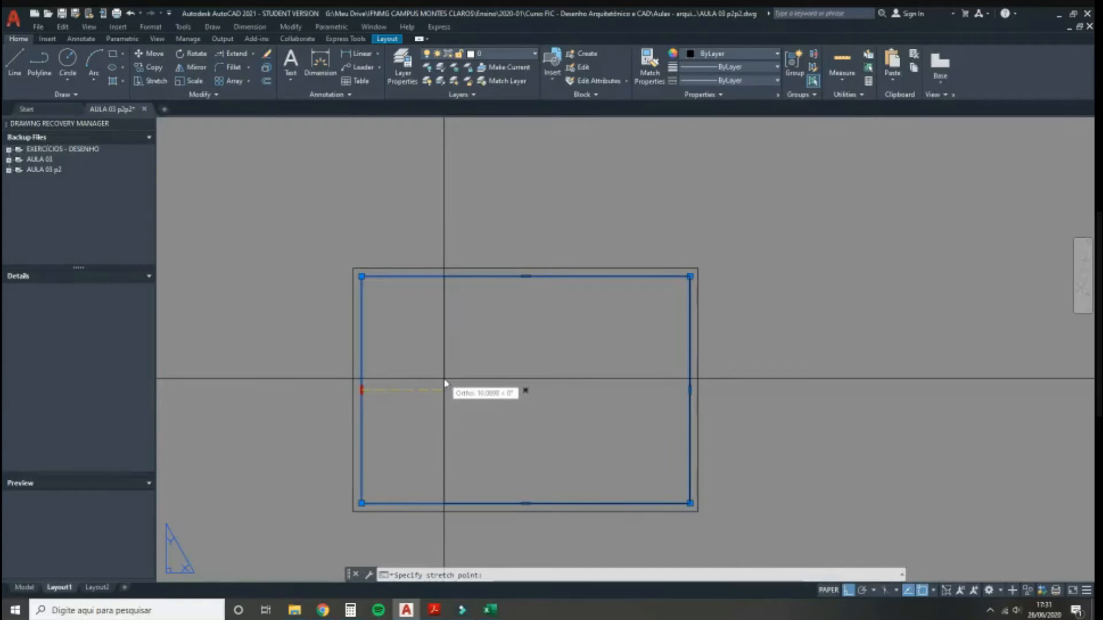
pyautogui.write('1.5')
pyautogui.press('Return')
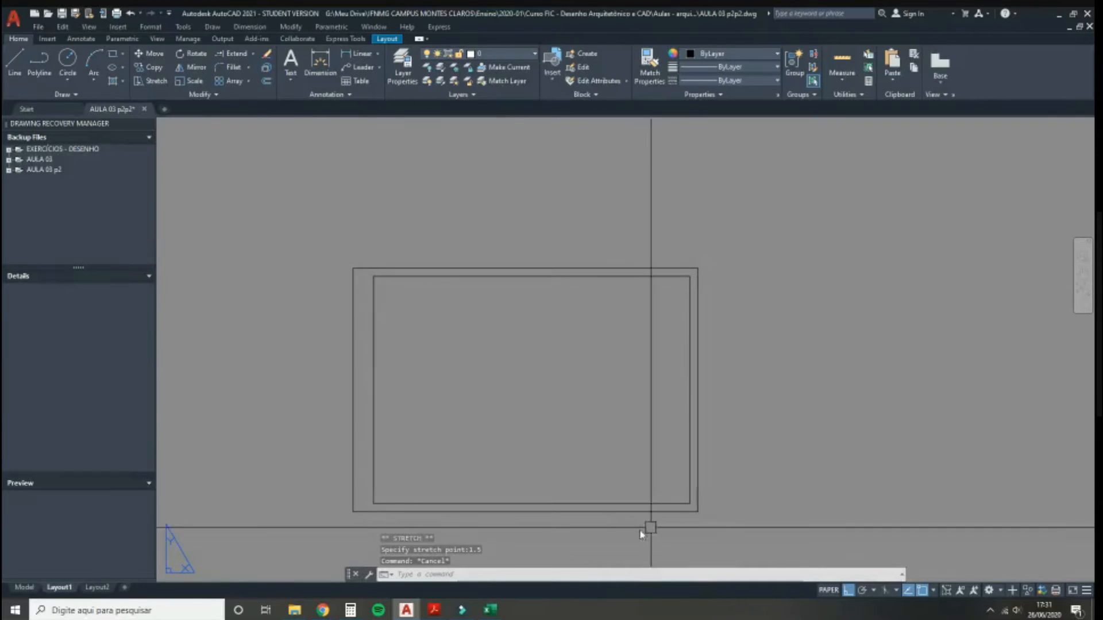
pyautogui.moveTo(557, 412); pyautogui.dragTo(566, 399, button='middle')
pyautogui.click(363, 352)
pyautogui.press('Escape')
pyautogui.click(382, 294)
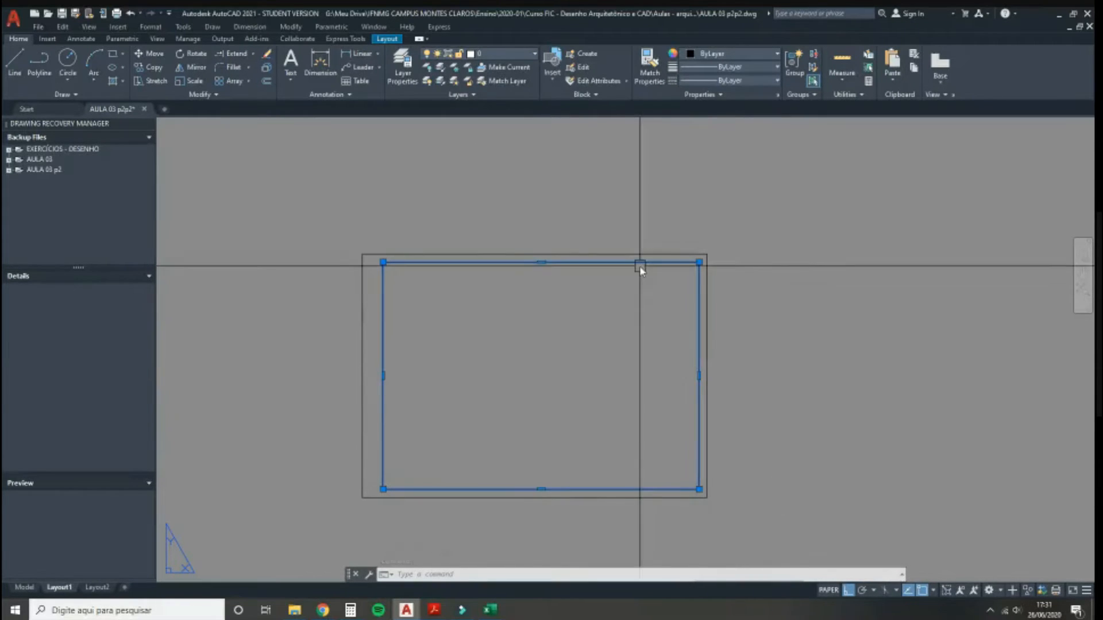
pyautogui.press('Escape')
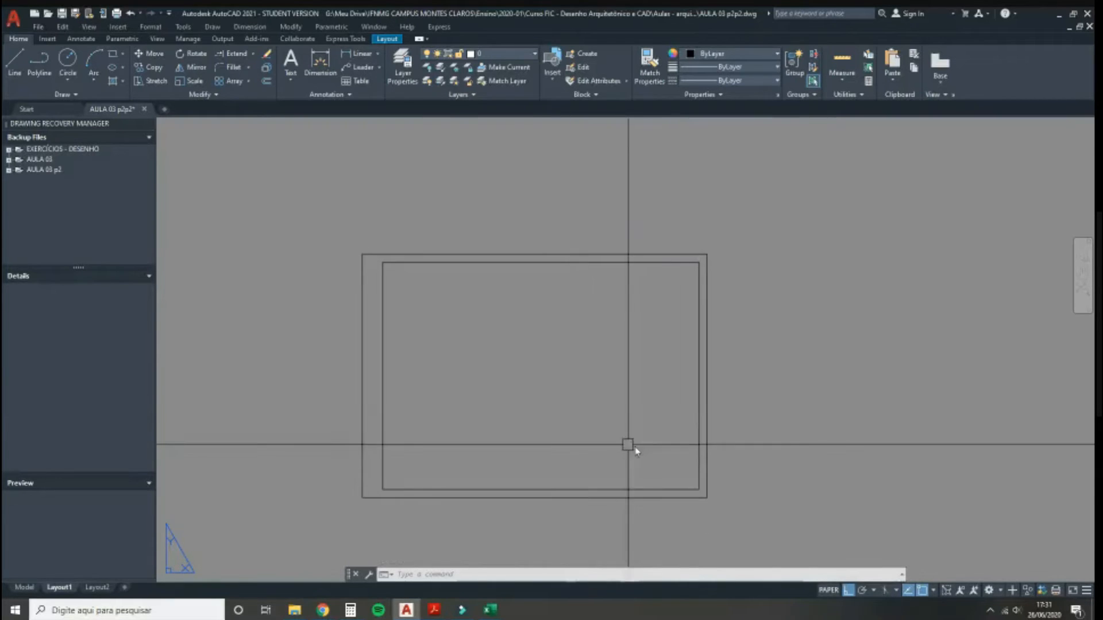
pyautogui.moveTo(591, 439); pyautogui.dragTo(548, 404, button='middle')
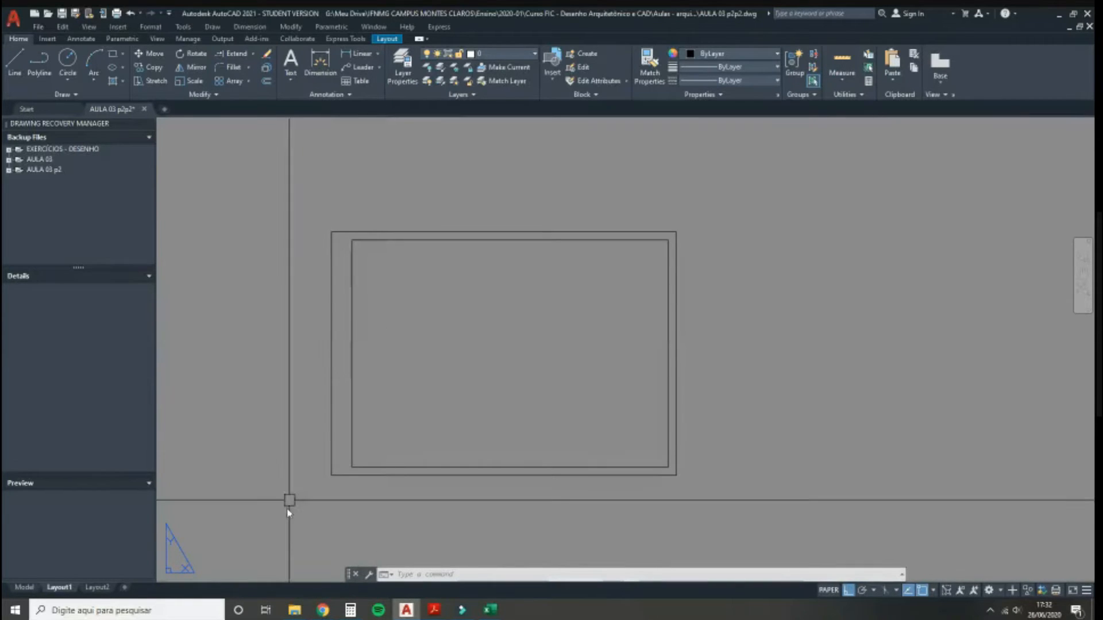
# Step: Calculate 21 − 1 − 2,5 in Calculator and select the 17,5 result
pyautogui.click(350, 610)
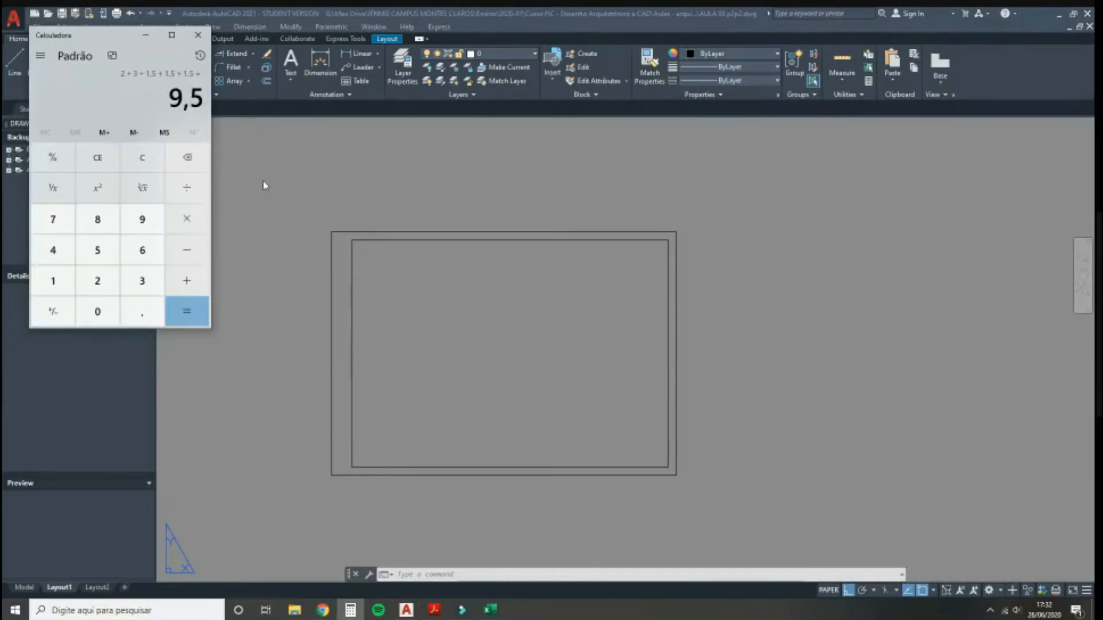
pyautogui.press('Escape')
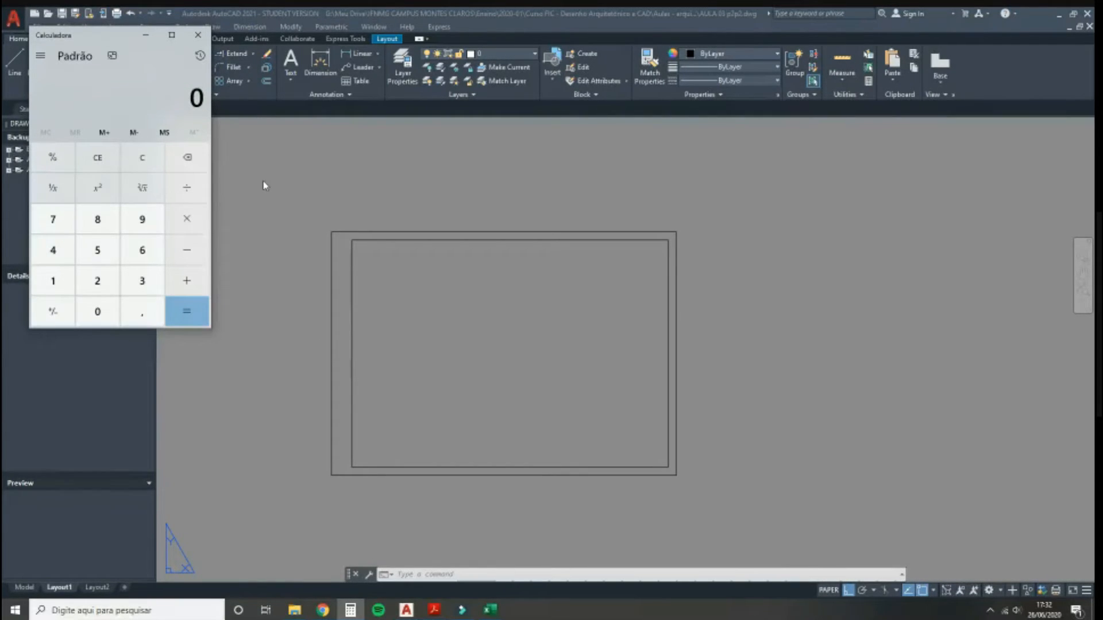
pyautogui.write('21')
pyautogui.write('1 - 25')
pyautogui.press('Return')
pyautogui.press('Escape')
pyautogui.write('21 - 2 -')
pyautogui.press('Escape')
pyautogui.write('21')
pyautogui.write('1-')
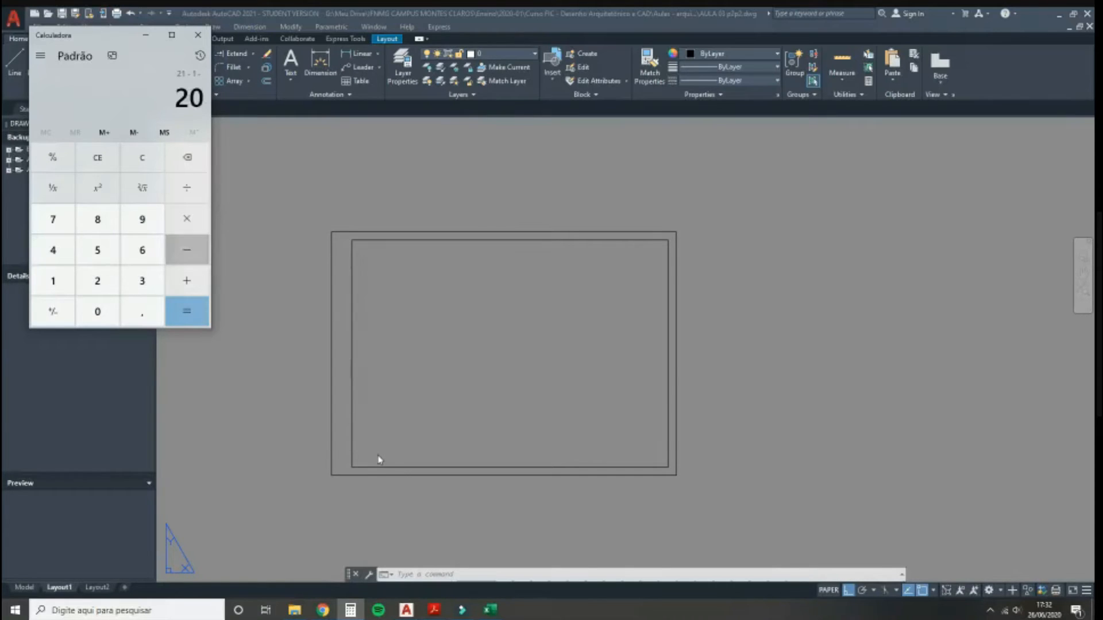
pyautogui.write('2')
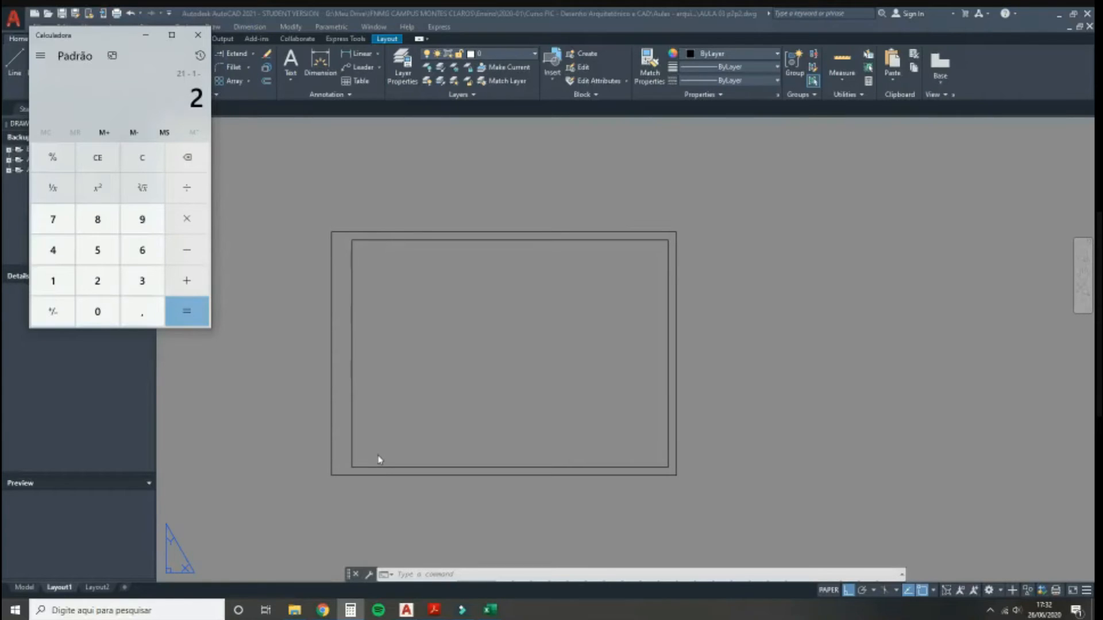
pyautogui.write(',')
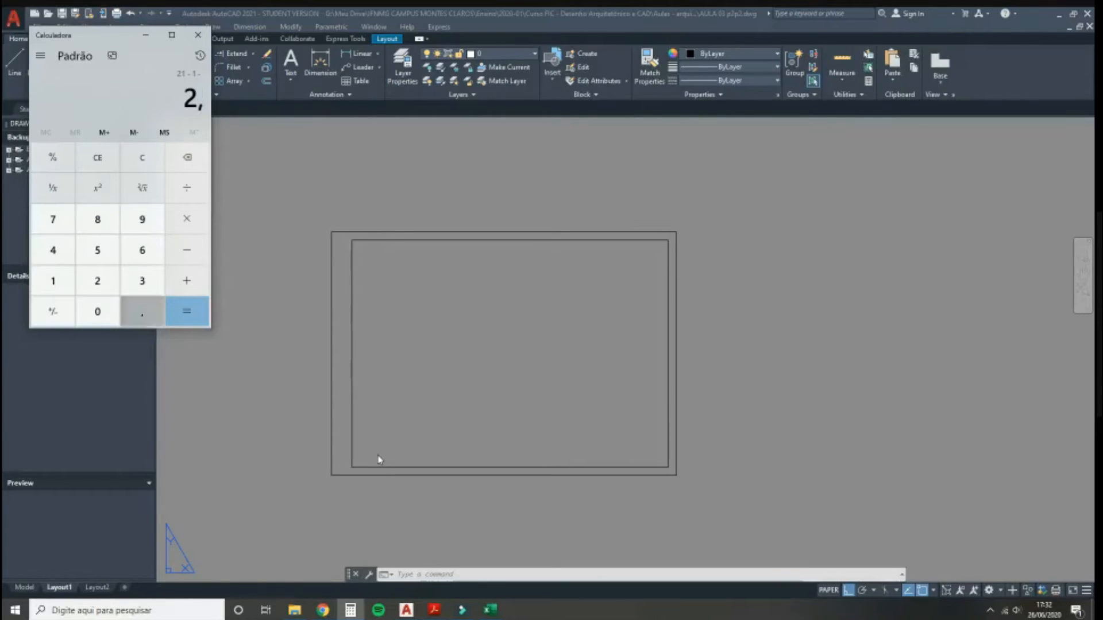
pyautogui.write('5')
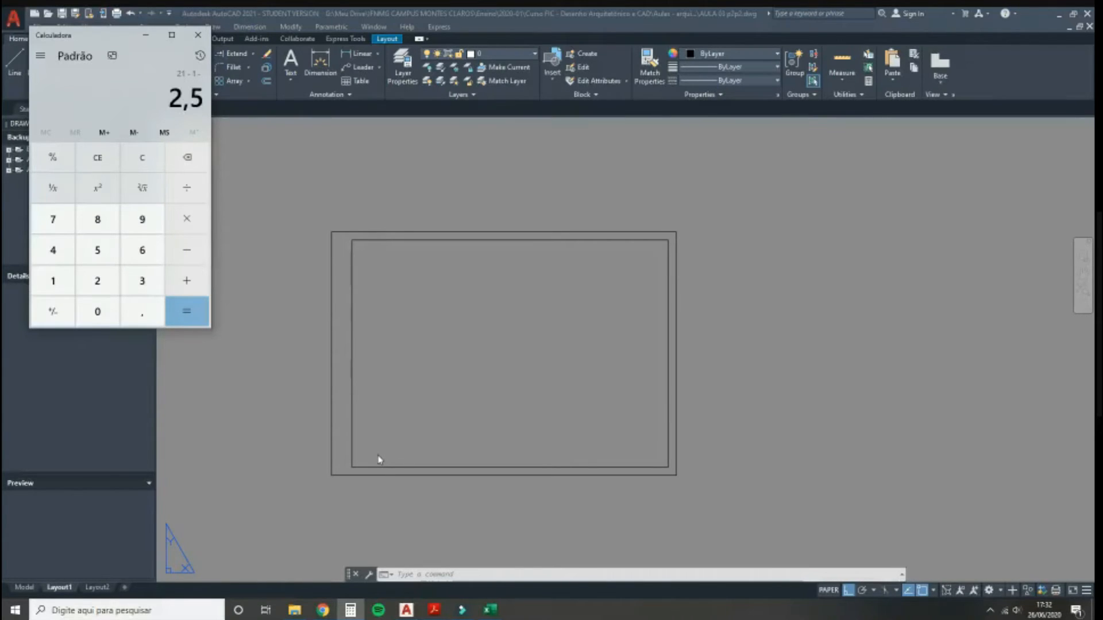
pyautogui.press('Return')
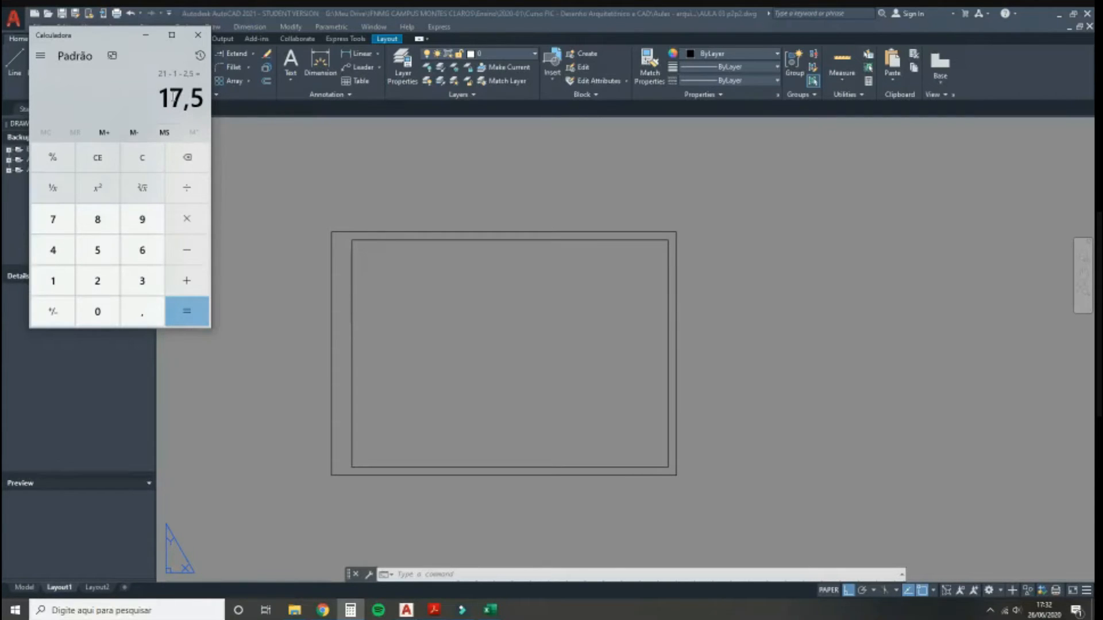
pyautogui.moveTo(160, 99); pyautogui.dragTo(212, 103)
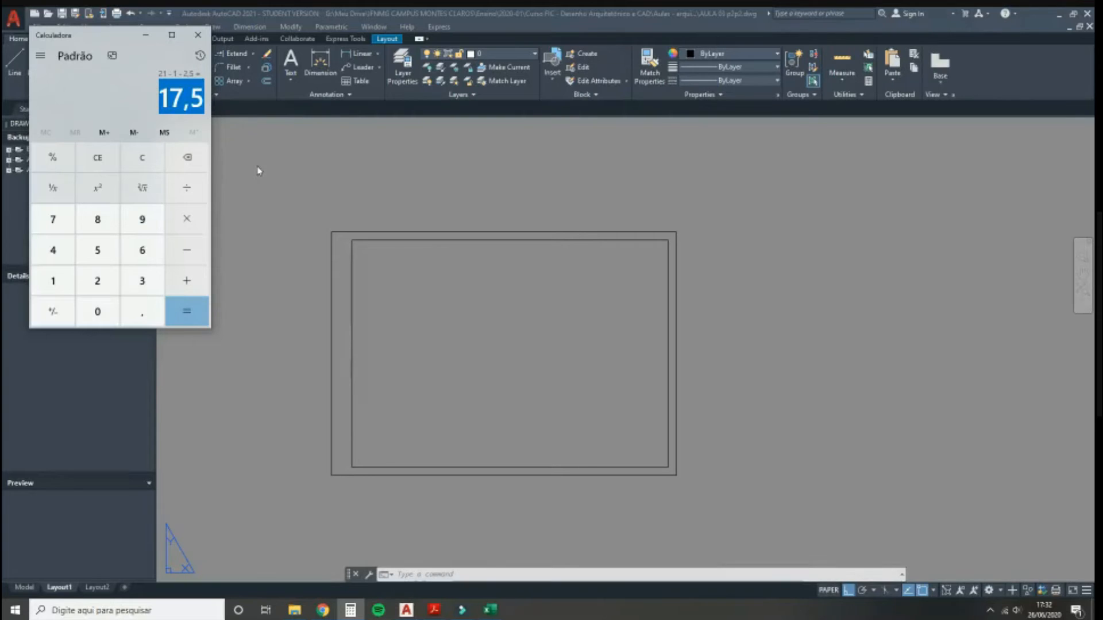
pyautogui.click(434, 610)
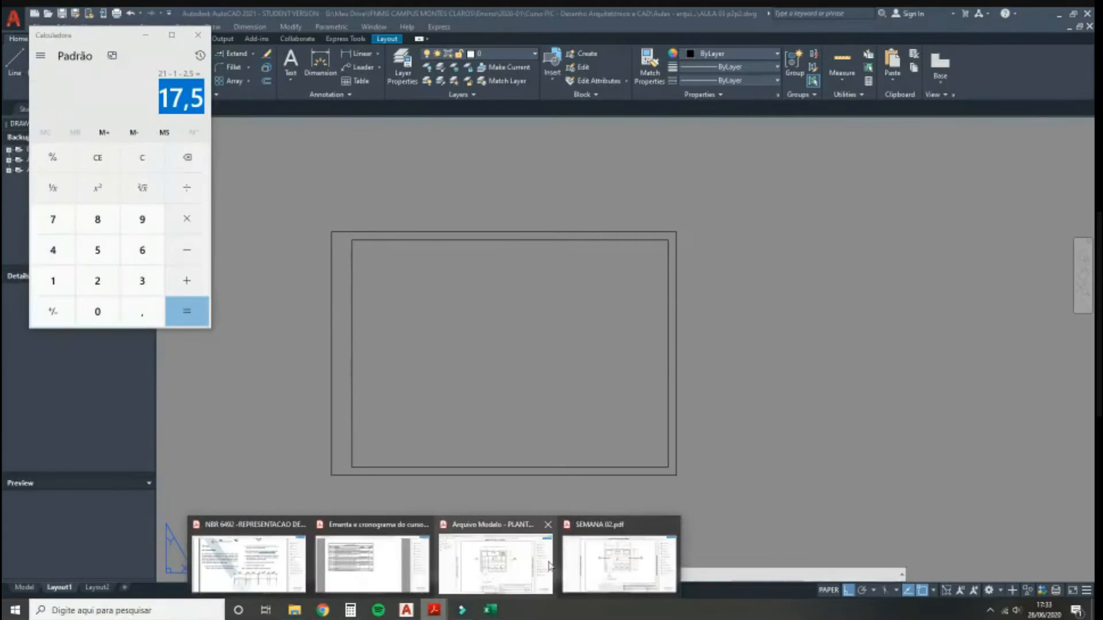
# Step: Check the kitchen plan PDF, then return to the AutoCAD layout
pyautogui.click(548, 563)
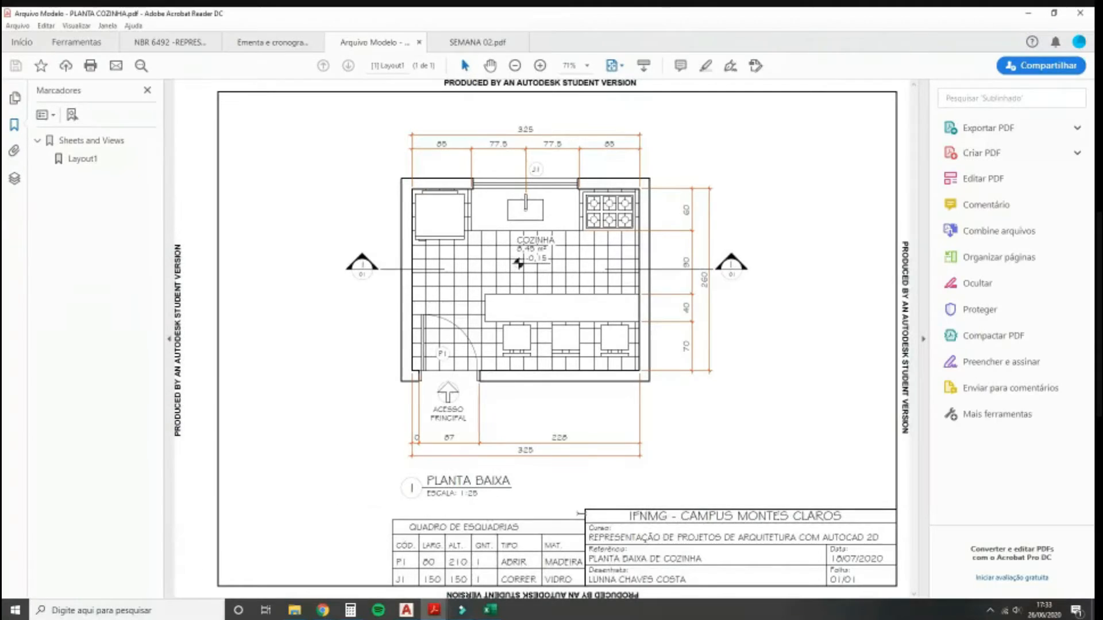
pyautogui.click(407, 610)
pyautogui.scroll(3, 603, 456)
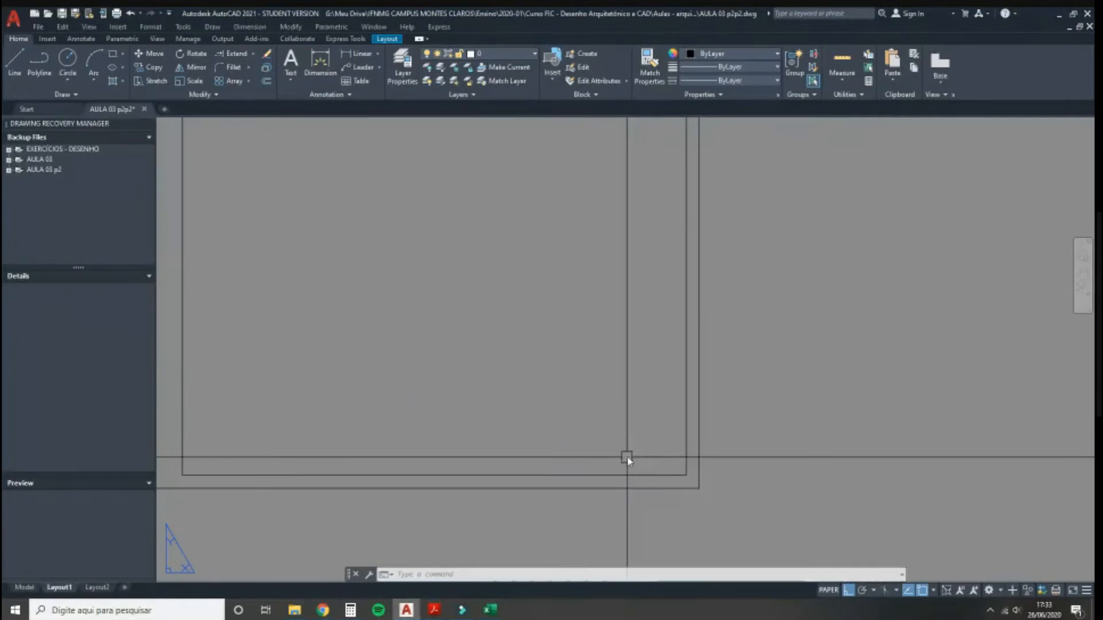
# Step: Draw a line 17.5 left from the inner margin's bottom-right corner, then straight up
pyautogui.write('l')
pyautogui.press('Return')
pyautogui.click(686, 475)
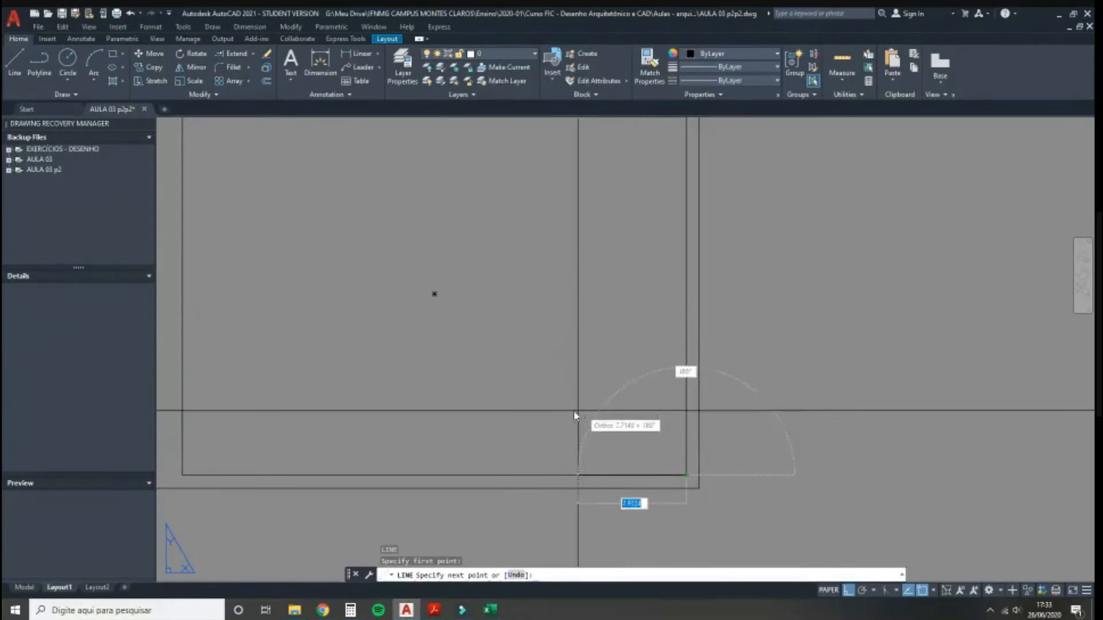
pyautogui.write('17')
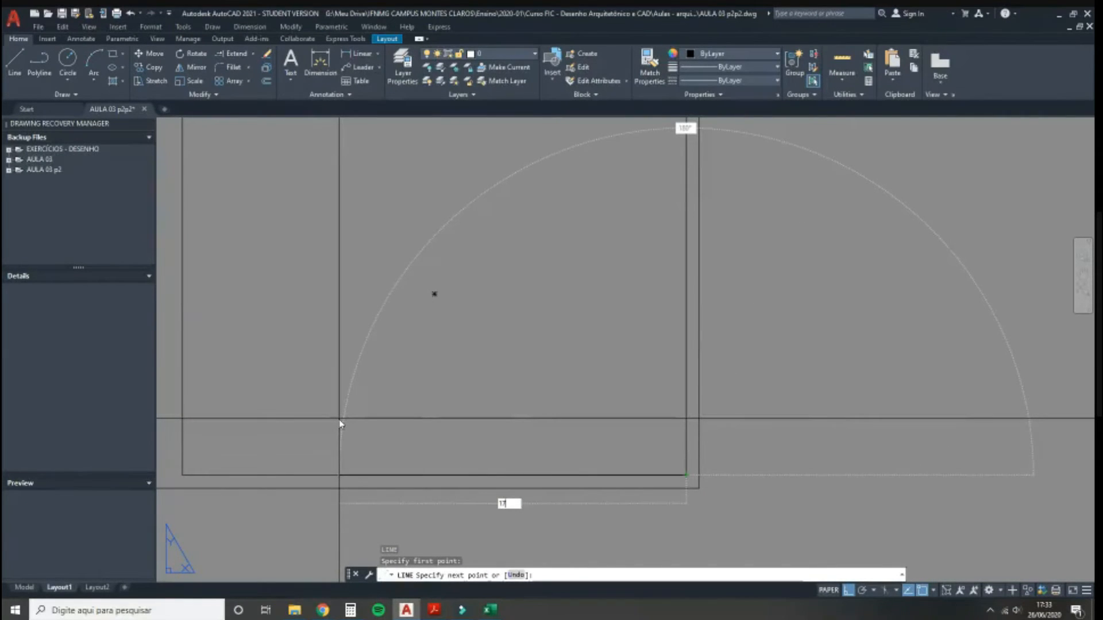
pyautogui.write('.5')
pyautogui.press('Return')
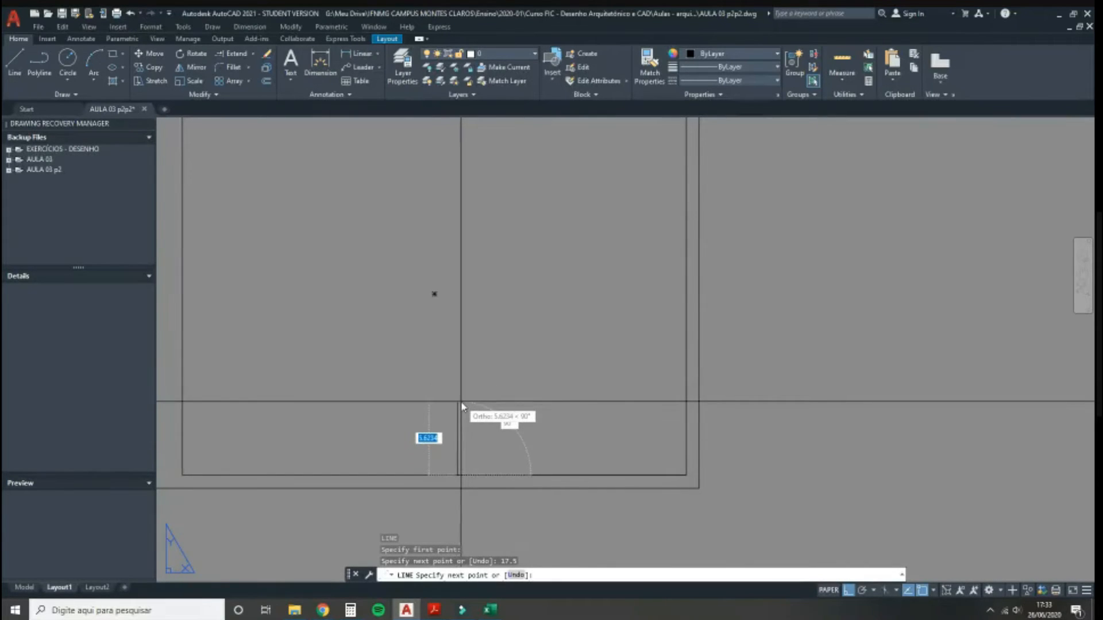
pyautogui.click(460, 393)
pyautogui.press('Escape')
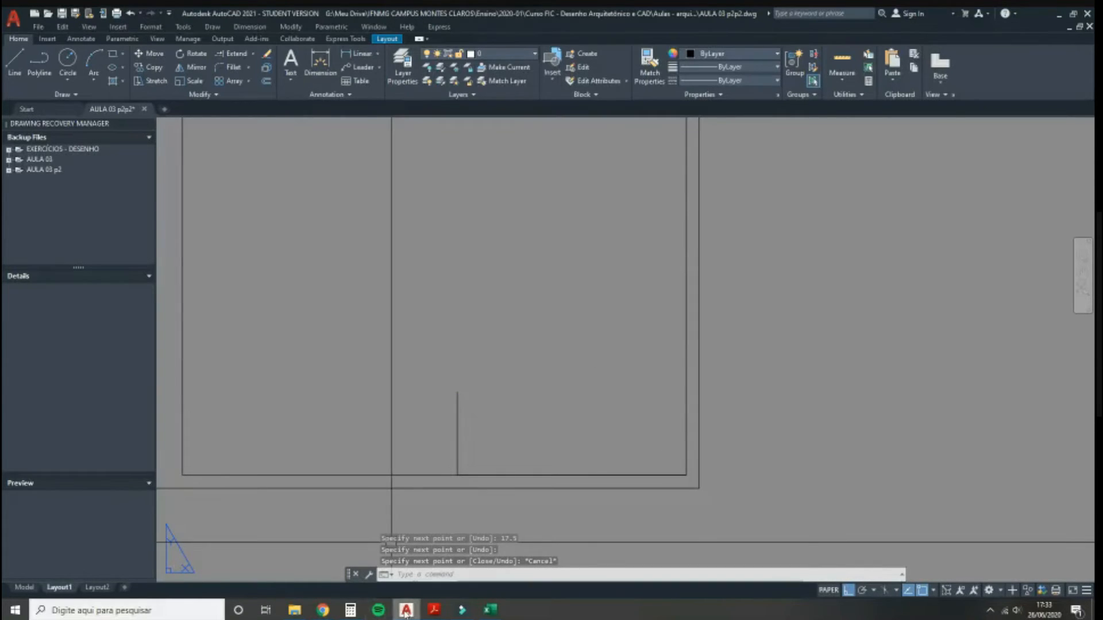
pyautogui.moveTo(435, 610)
pyautogui.click(491, 577)
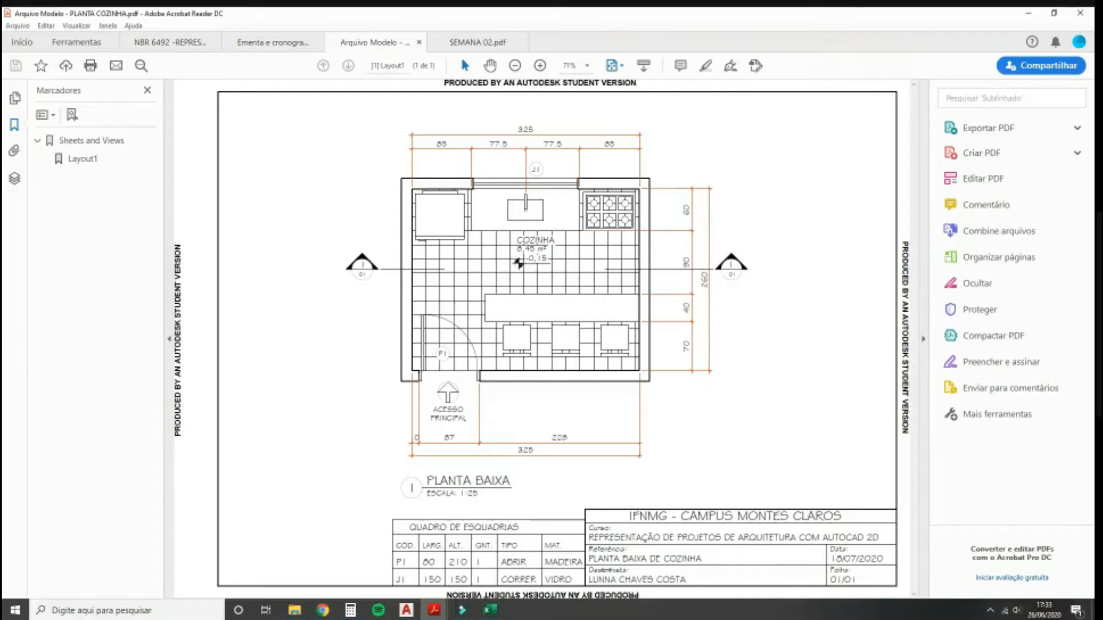
pyautogui.moveTo(589, 579); pyautogui.dragTo(668, 582)
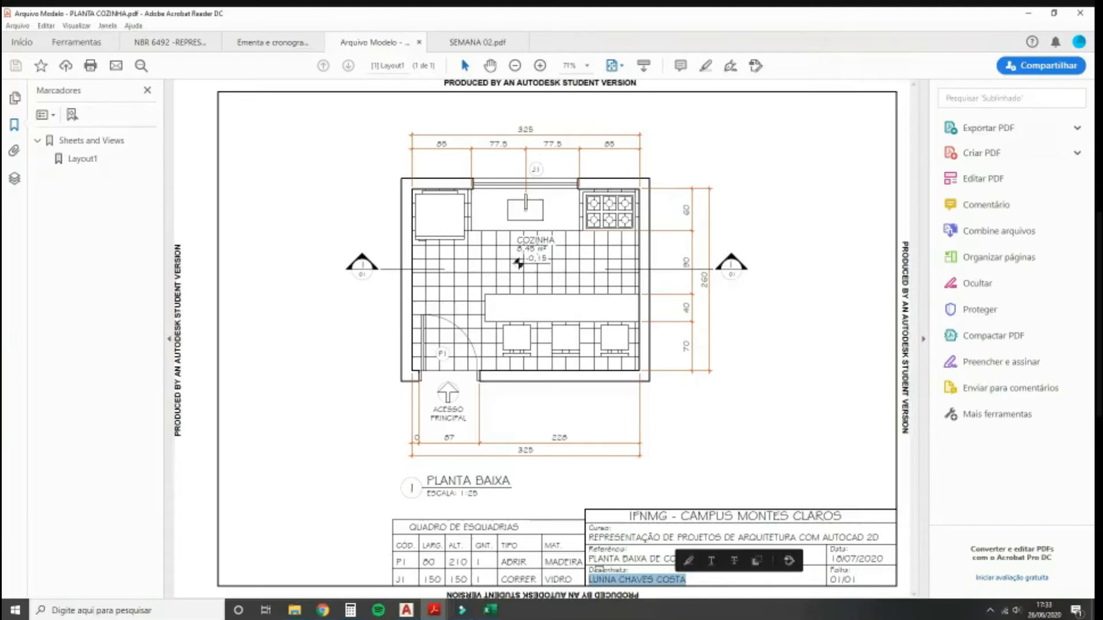
pyautogui.click(600, 569)
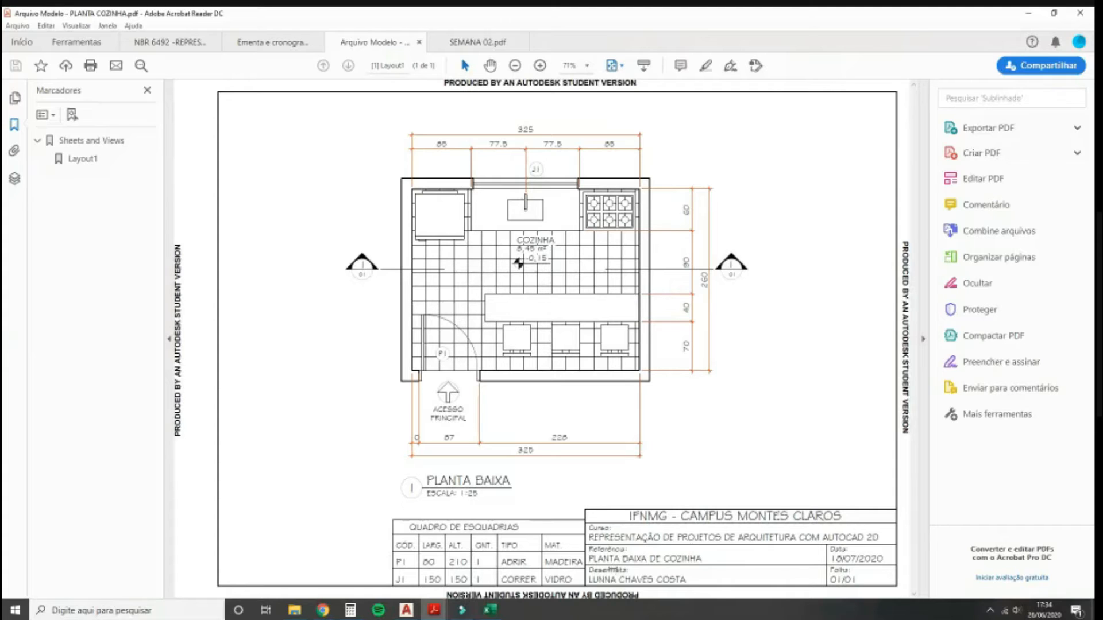
pyautogui.click(406, 610)
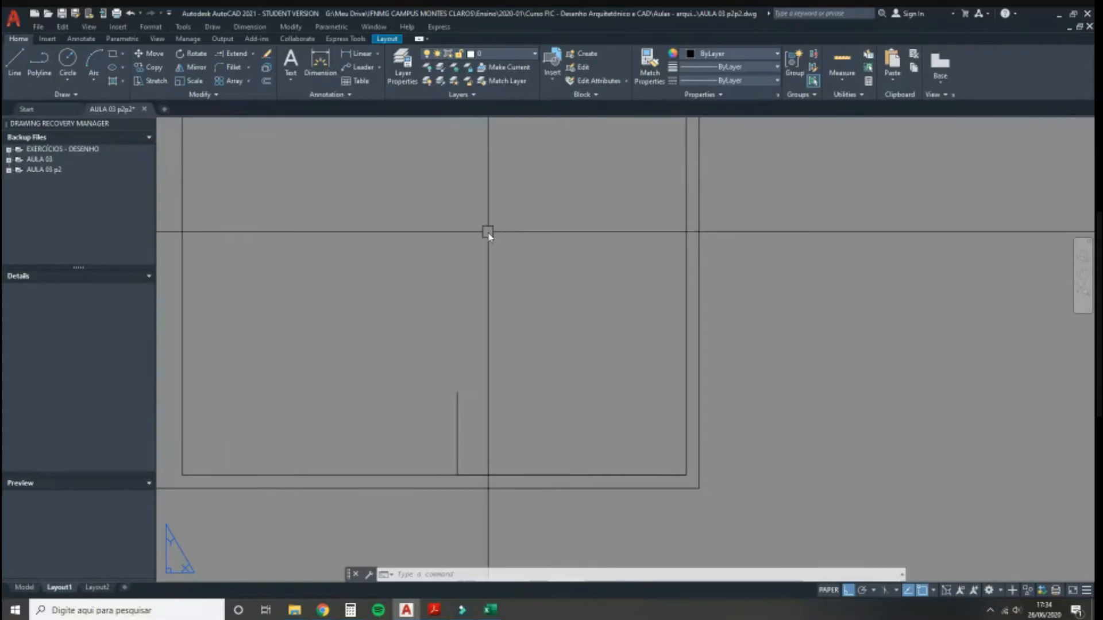
# Step: Offset the bottom border line by 1 repeatedly to rule four title-block rows
pyautogui.write('o')
pyautogui.press('Return')
pyautogui.write('1')
pyautogui.press('Return')
pyautogui.click(529, 476)
pyautogui.click(526, 442)
pyautogui.scroll(2, 478, 457)
pyautogui.click(471, 464)
pyautogui.click(472, 434)
pyautogui.click(474, 443)
pyautogui.click(476, 430)
pyautogui.click(478, 423)
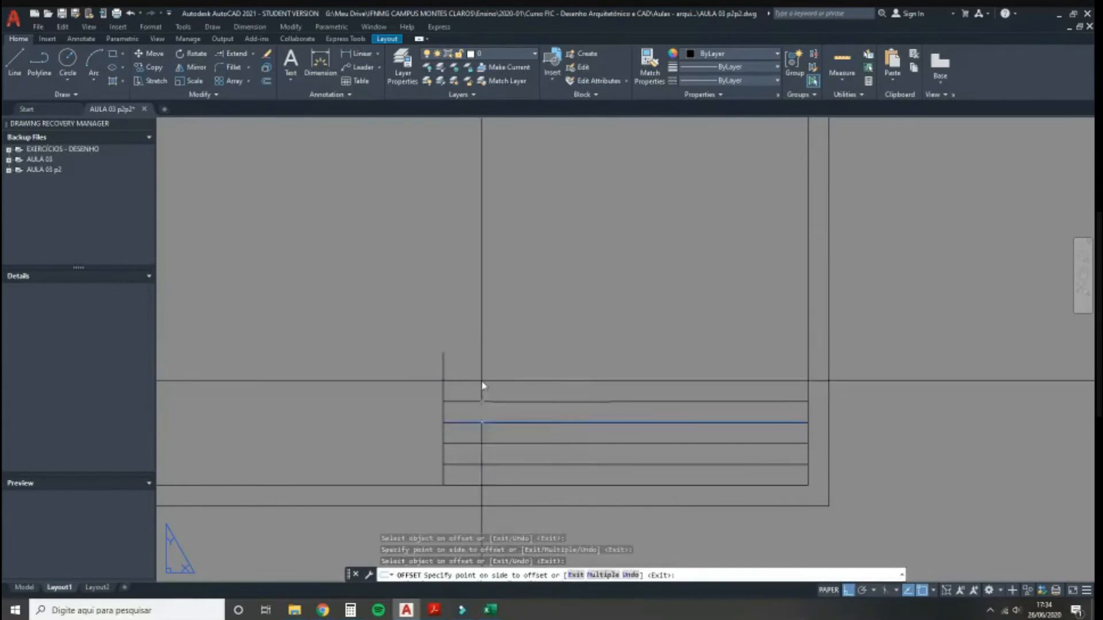
pyautogui.click(482, 386)
pyautogui.press('Return')
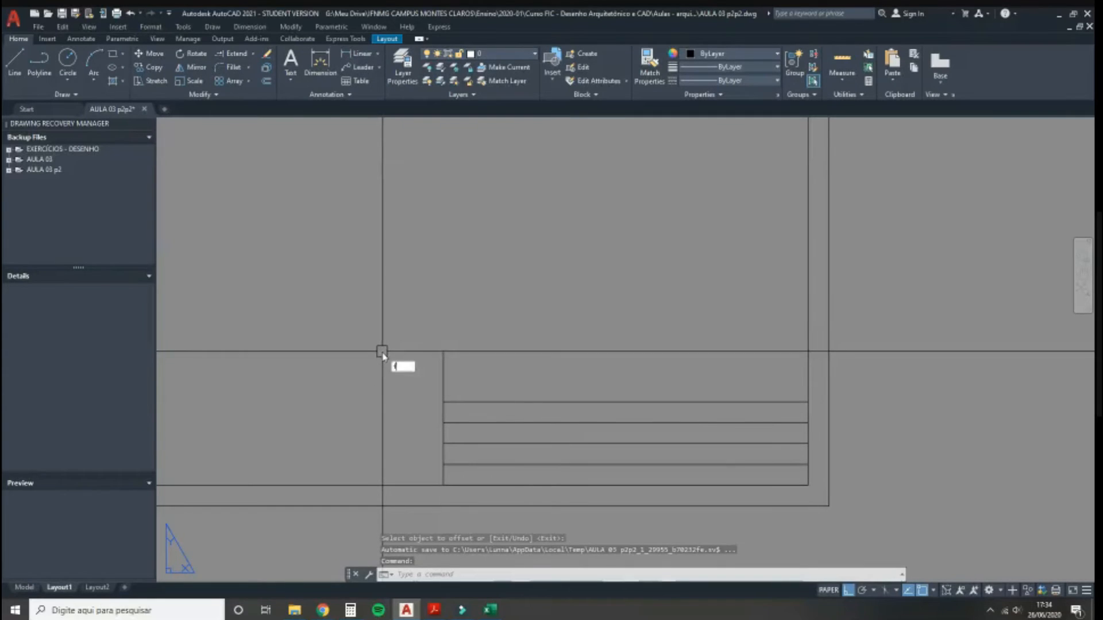
# Step: Try filleting the top row line to the left vertical line at the corner
pyautogui.write('f')
pyautogui.press('Return')
pyautogui.click(473, 402)
pyautogui.click(440, 414)
pyautogui.write('f')
pyautogui.press('Return')
pyautogui.click(459, 401)
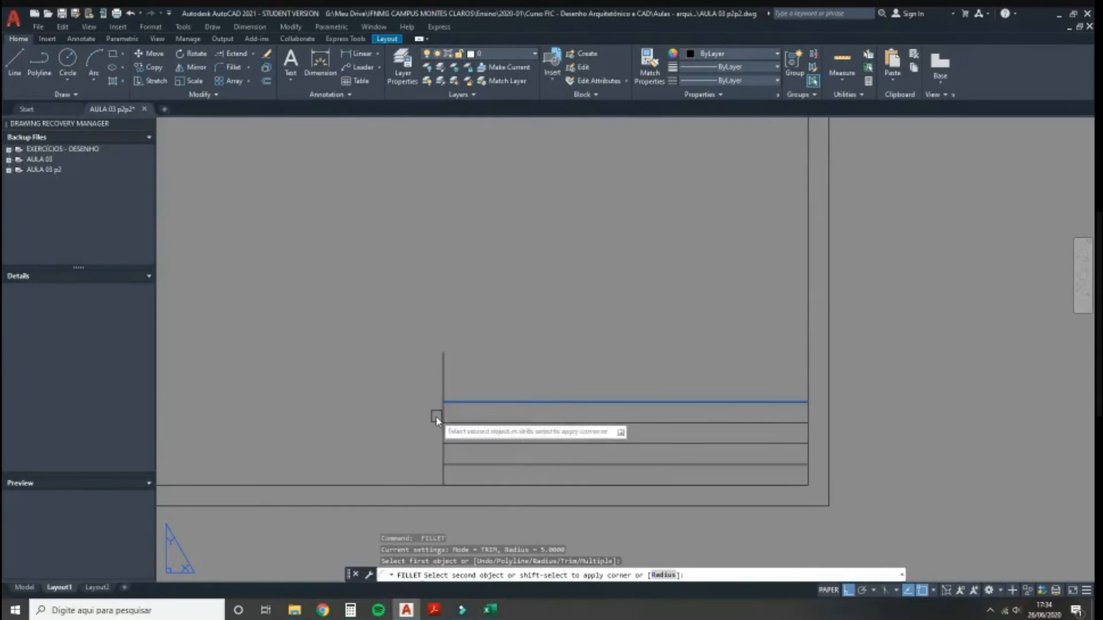
pyautogui.click(445, 414)
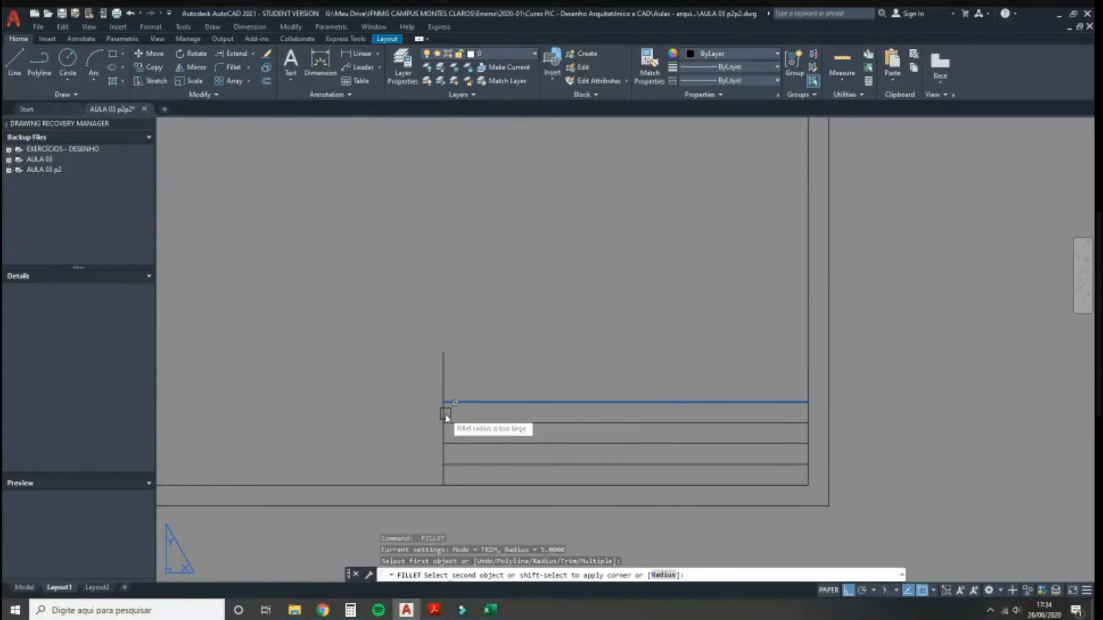
pyautogui.click(445, 414)
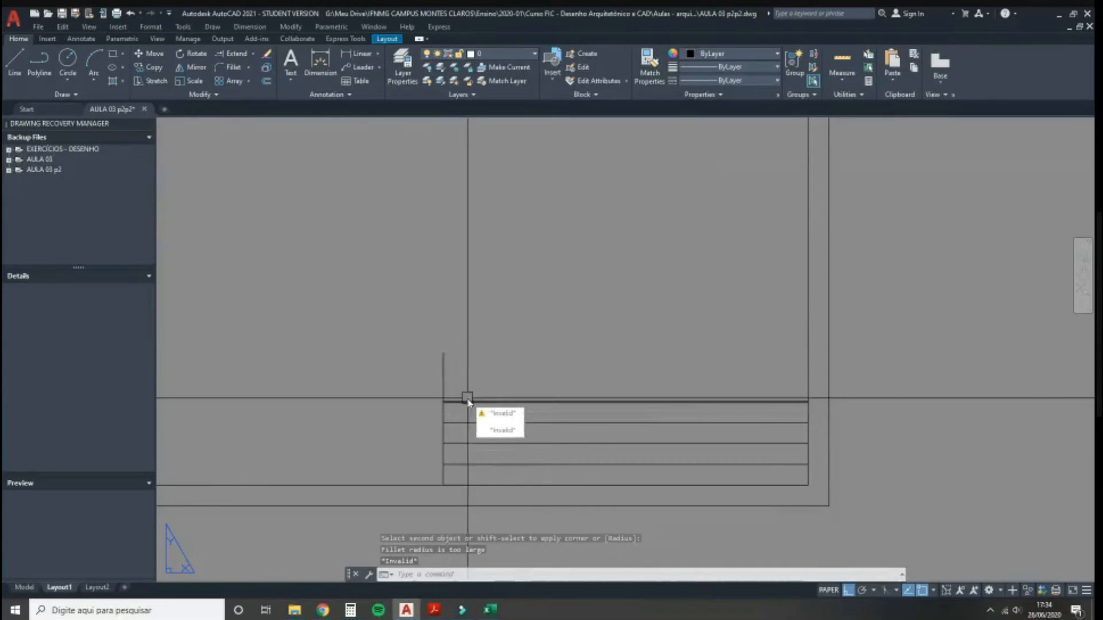
pyautogui.press('Return')
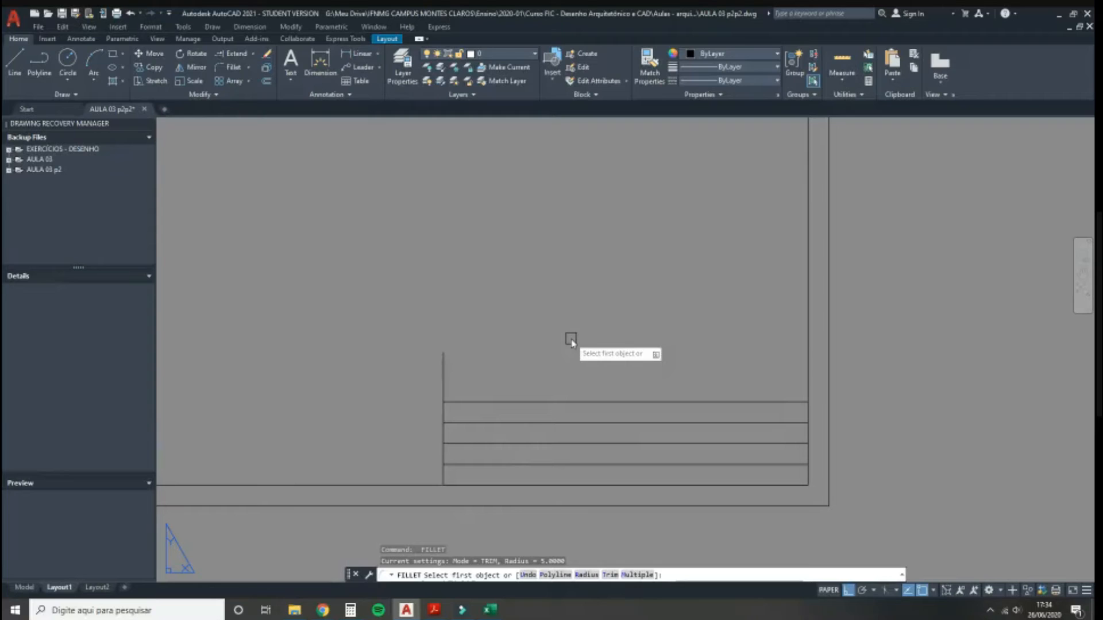
# Step: Set the fillet radius to 0 and pick the top row and left vertical lines
pyautogui.write('r')
pyautogui.press('Return')
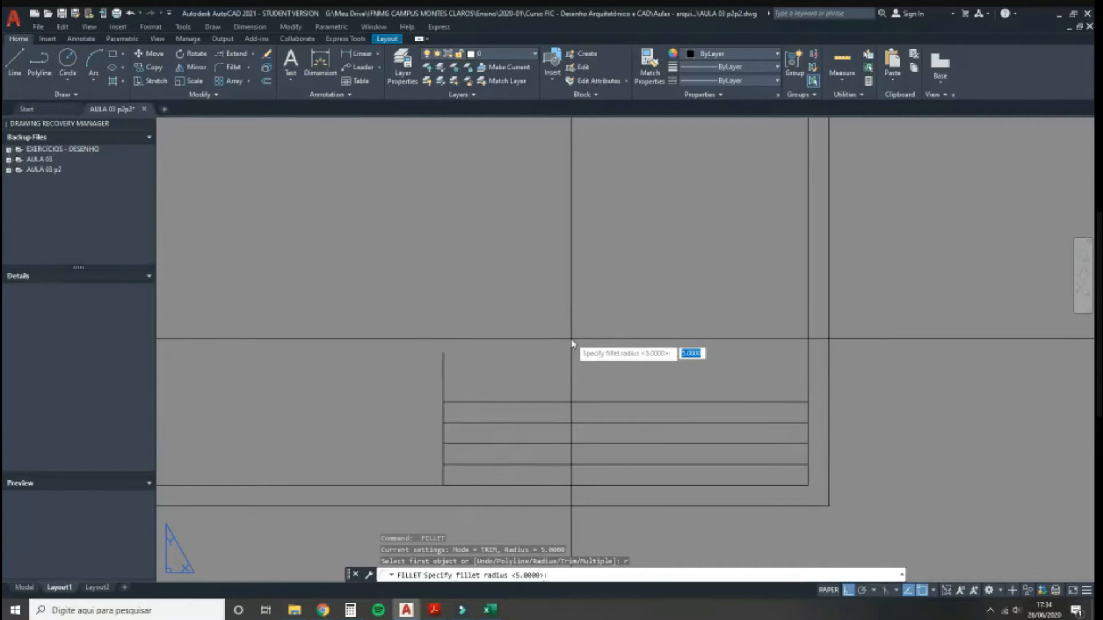
pyautogui.write('0')
pyautogui.press('Return')
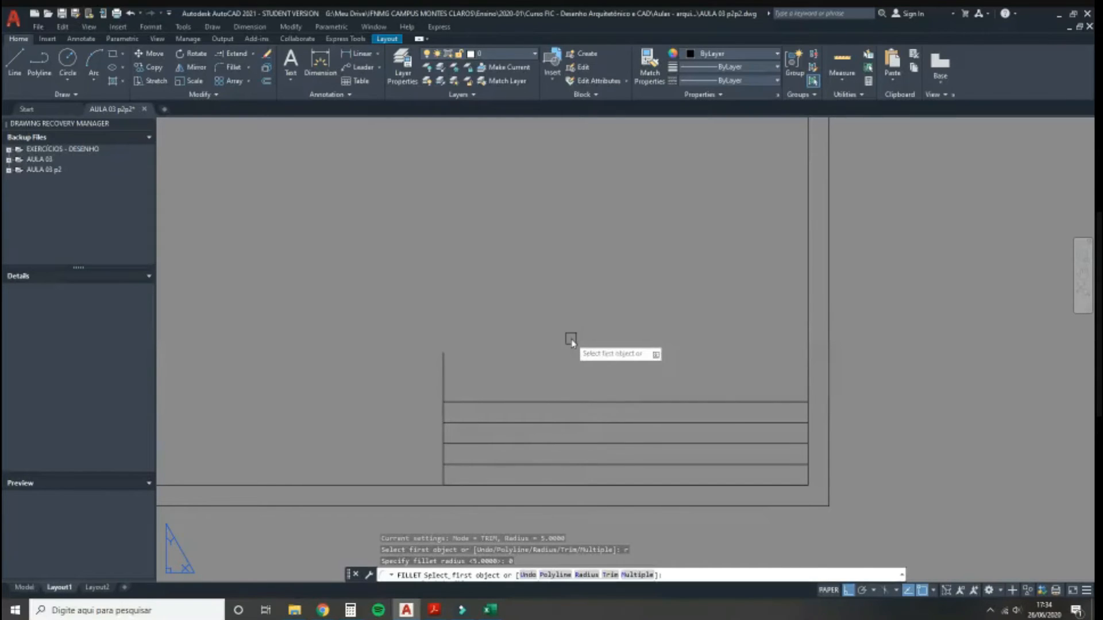
pyautogui.click(468, 402)
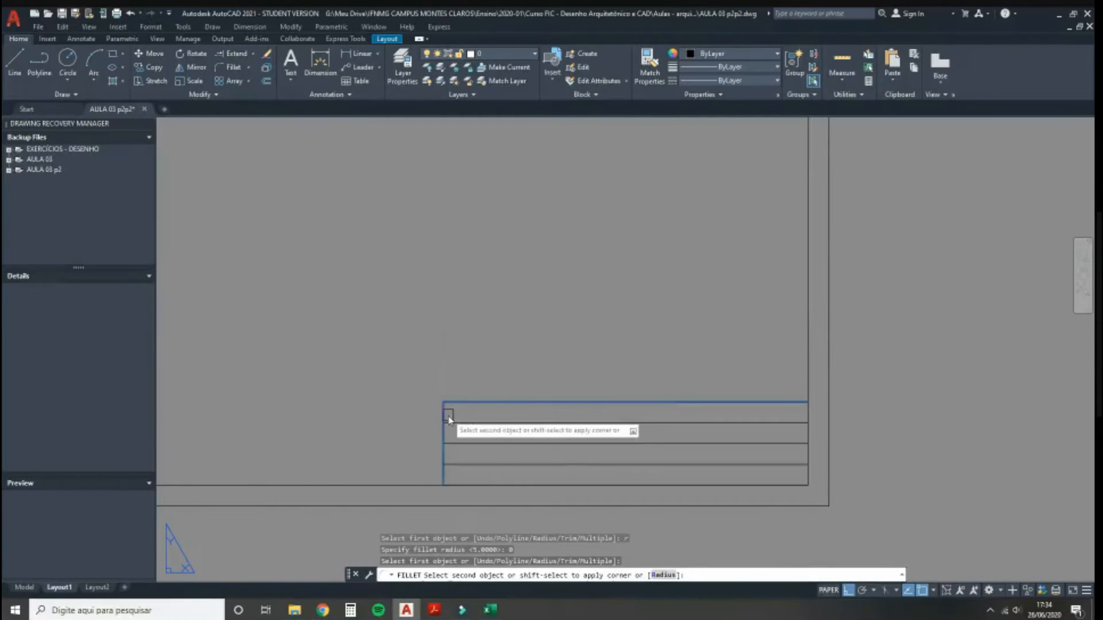
pyautogui.click(444, 415)
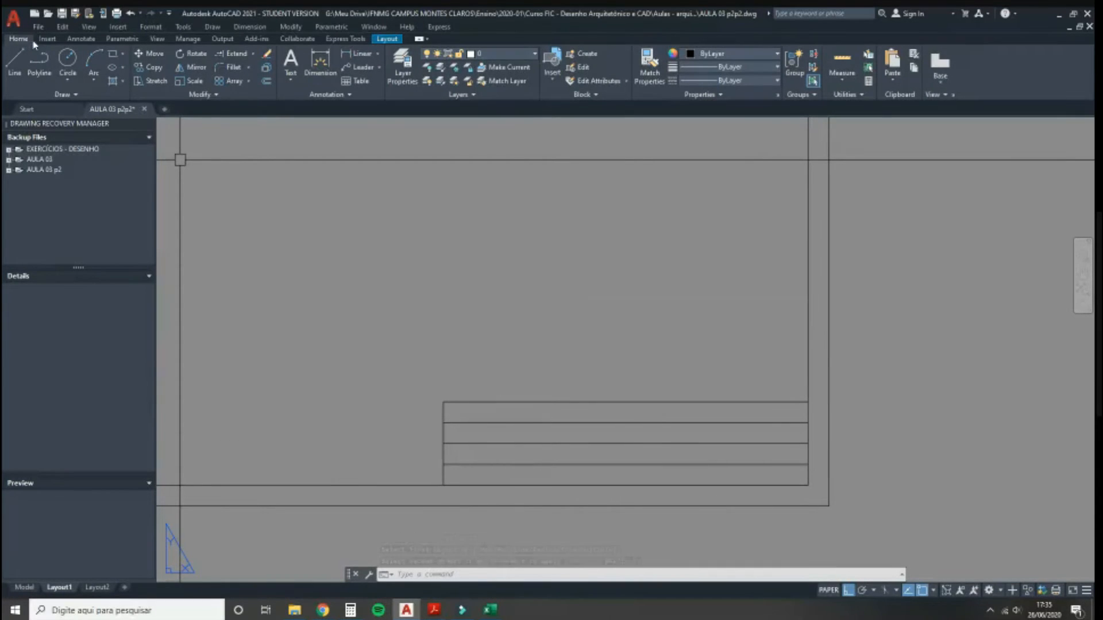
# Step: Place multiline text 'Desenhista' in a box at the title block's lower-left row
pyautogui.click(77, 39)
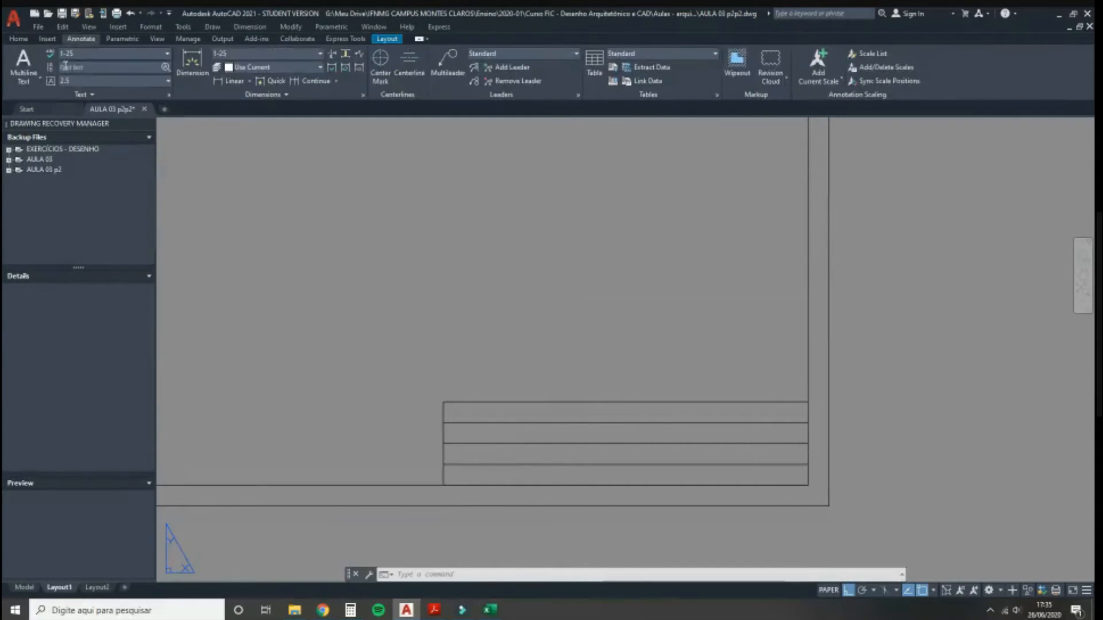
pyautogui.click(23, 59)
pyautogui.scroll(2, 459, 505)
pyautogui.moveTo(468, 512)
pyautogui.mouseDown(button='middle')
pyautogui.moveTo(419, 463)
pyautogui.moveTo(328, 424)
pyautogui.mouseUp(button='middle')
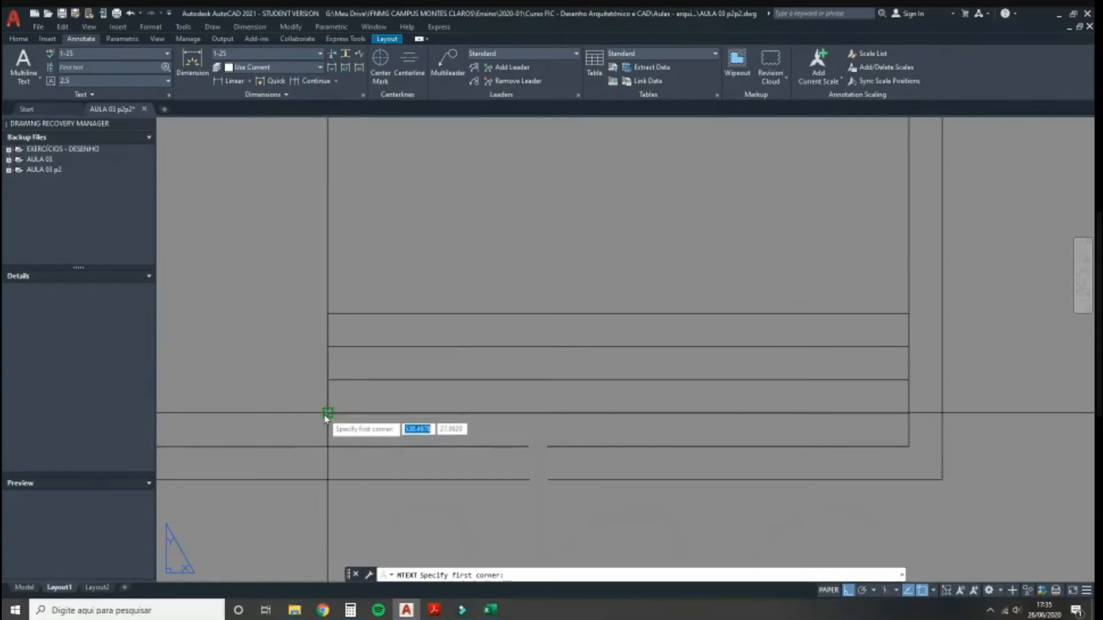
pyautogui.click(325, 414)
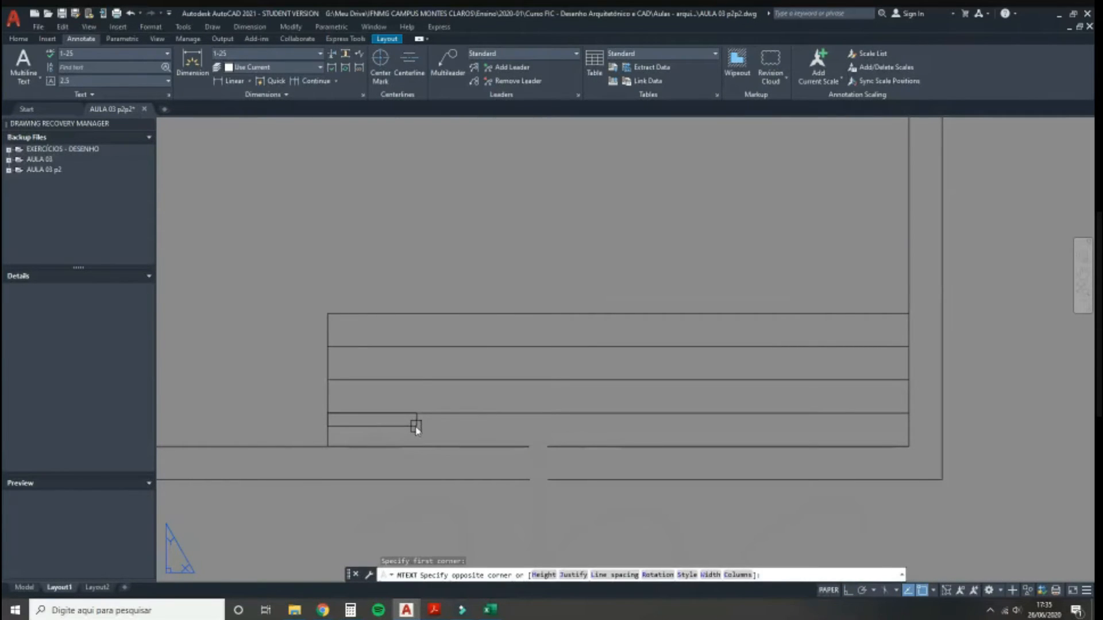
pyautogui.click(415, 428)
pyautogui.scroll(-4, 363, 374)
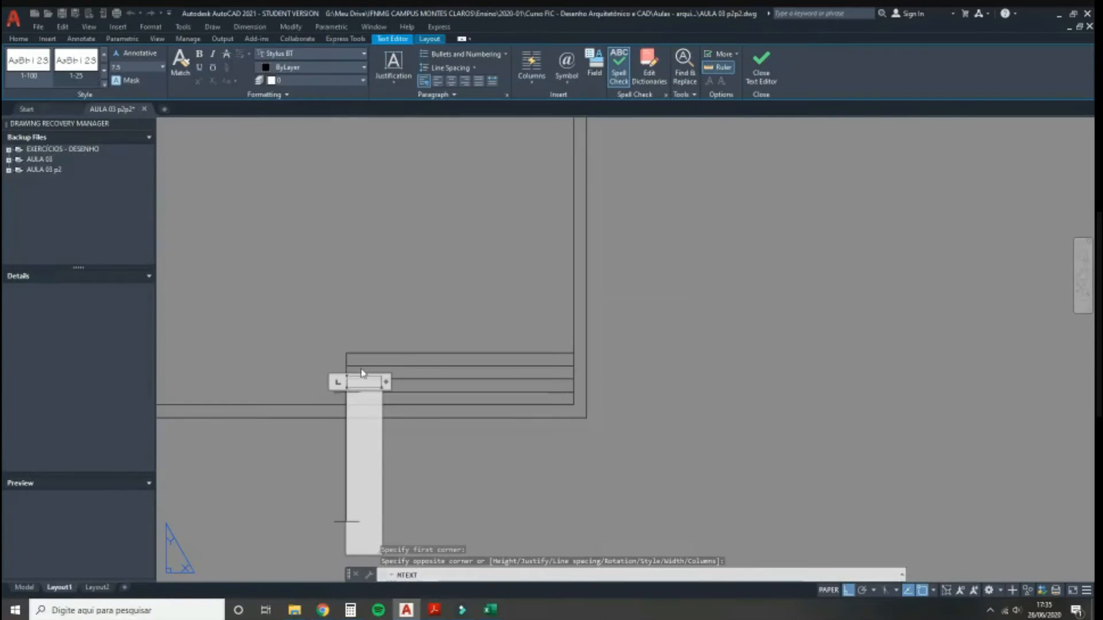
pyautogui.write('Desen')
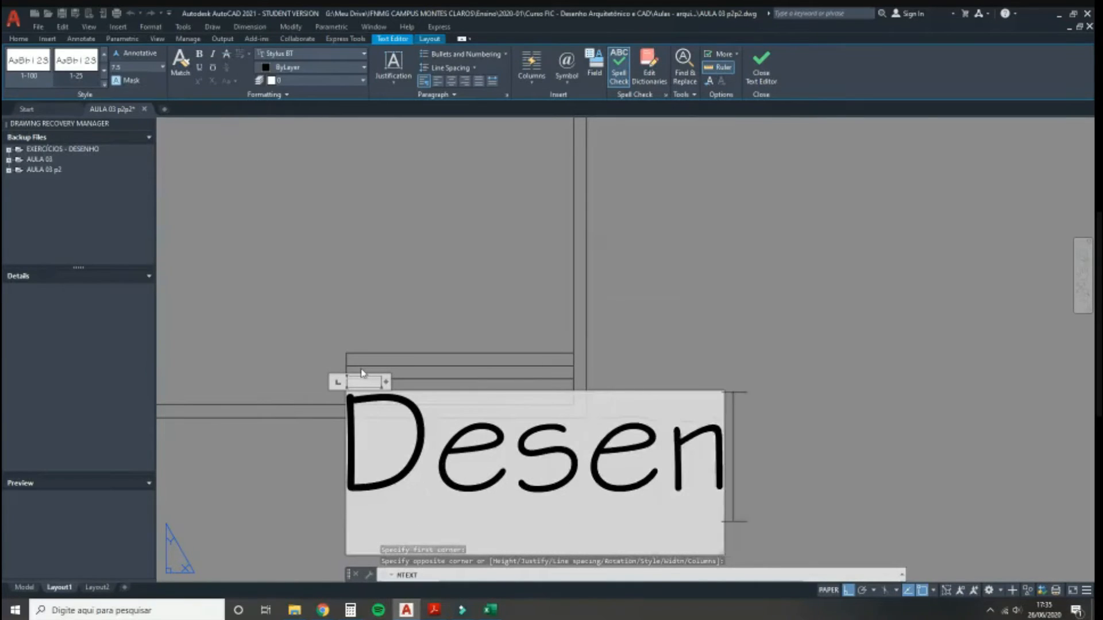
pyautogui.write('hisy')
pyautogui.press('BackSpace')
pyautogui.write('ta')
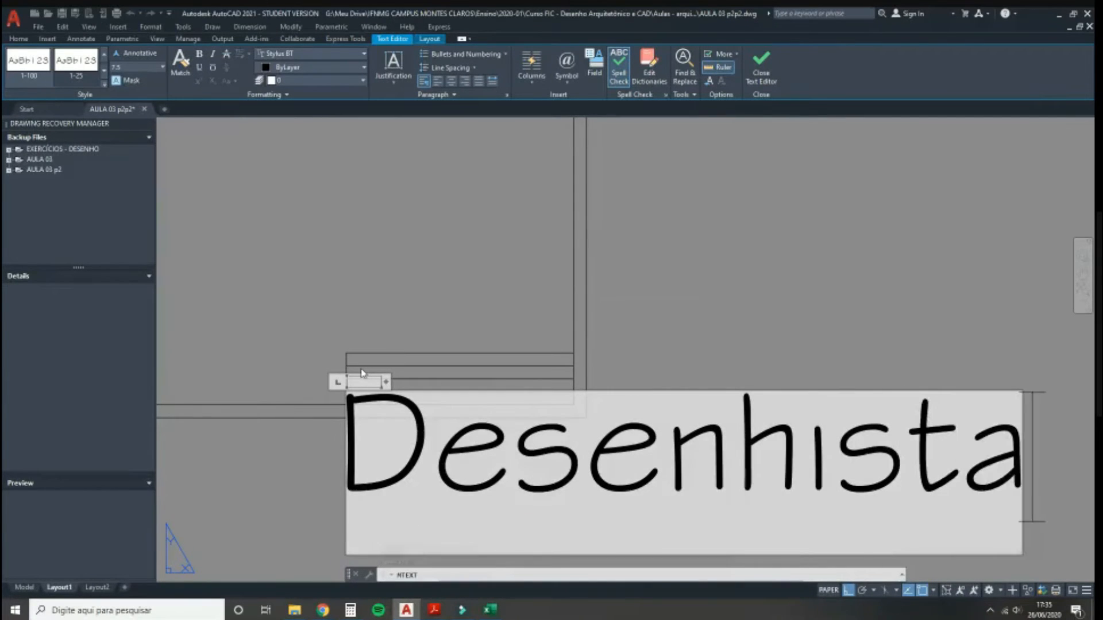
pyautogui.click(308, 278)
pyautogui.scroll(-2, 436, 358)
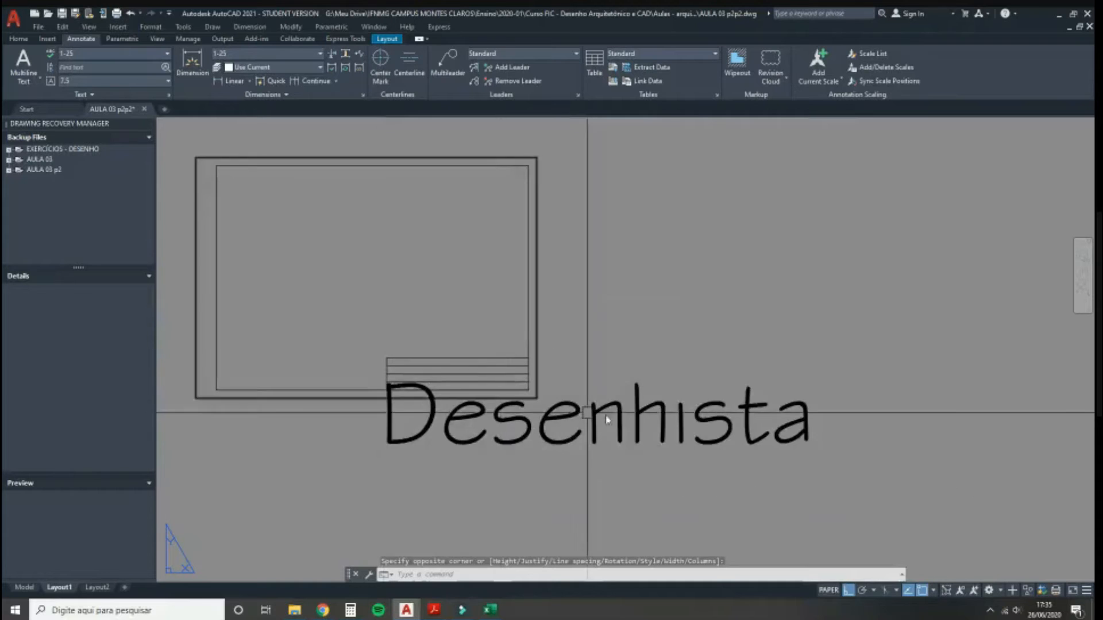
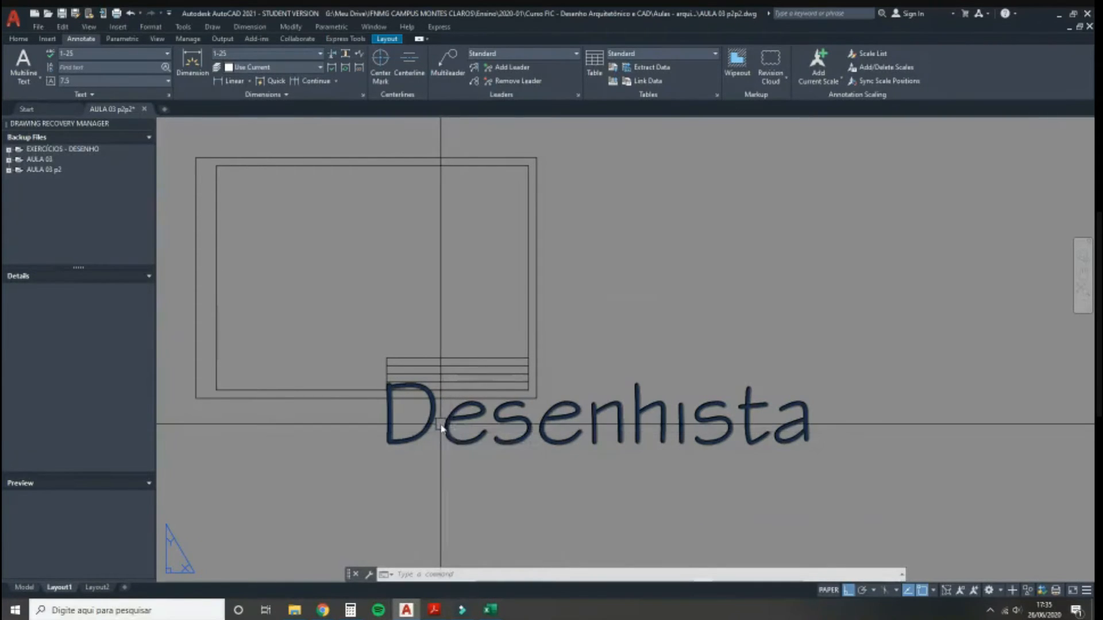
# Step: Reduce the Desenhista text to 0.2 height and append a colon to read 'Desenhista:'
pyautogui.doubleClick(442, 425)
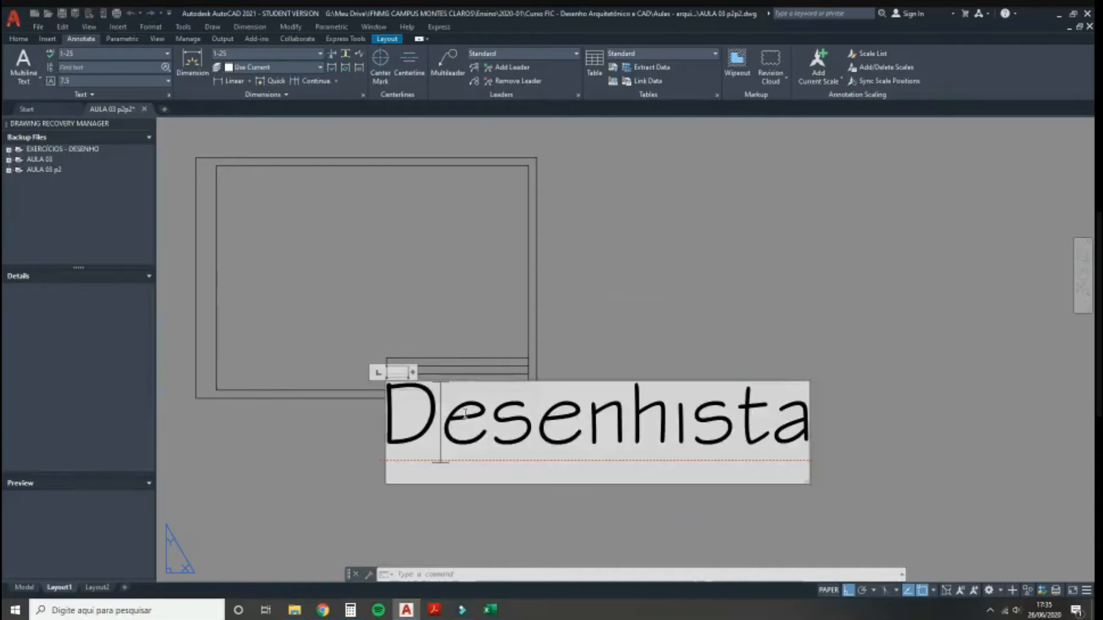
pyautogui.hotkey('ctrl', 'a')
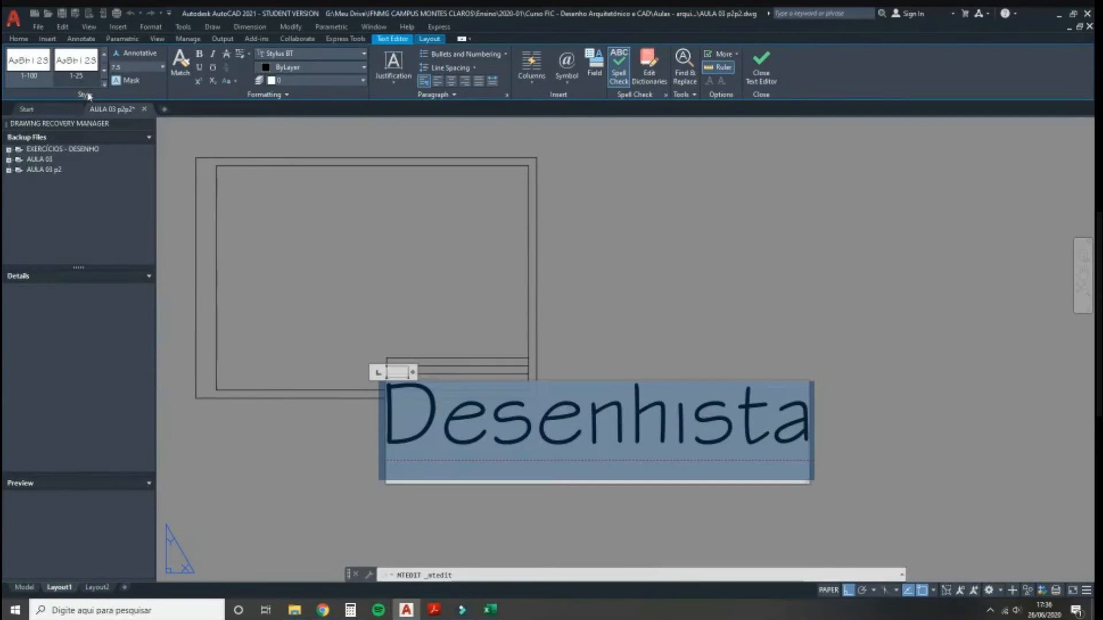
pyautogui.click(135, 66)
pyautogui.write('0.2')
pyautogui.press('Return')
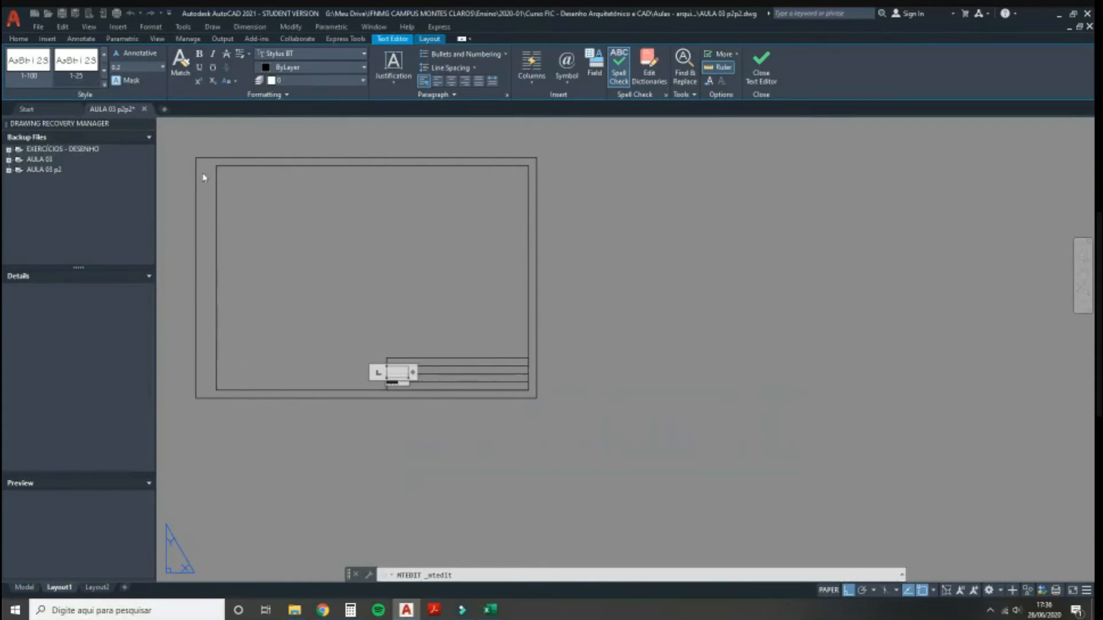
pyautogui.scroll(5, 389, 384)
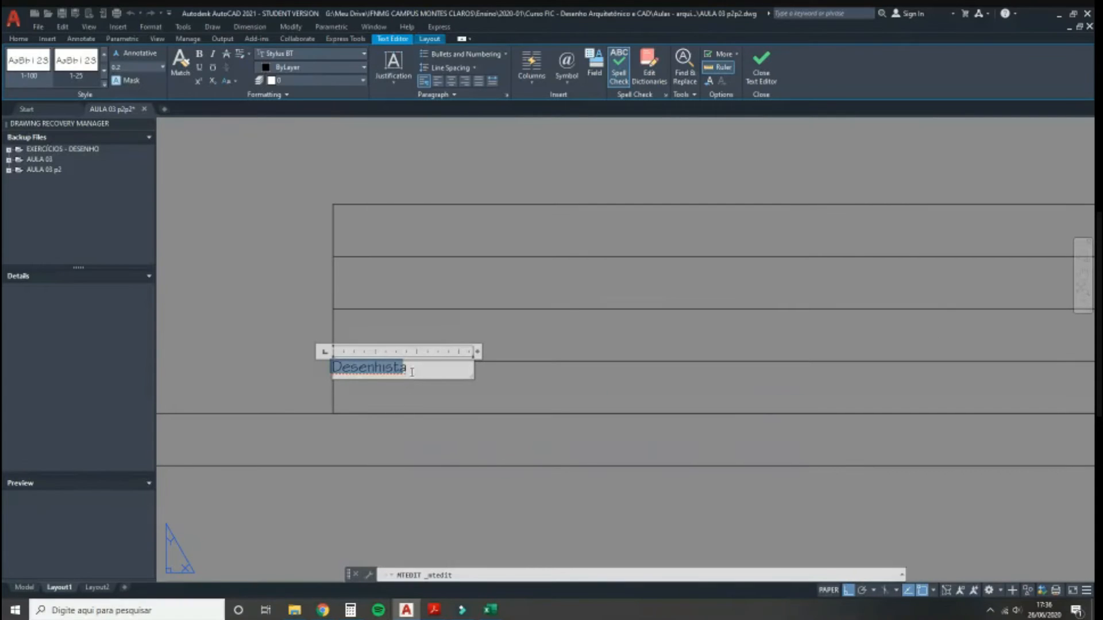
pyautogui.click(411, 372)
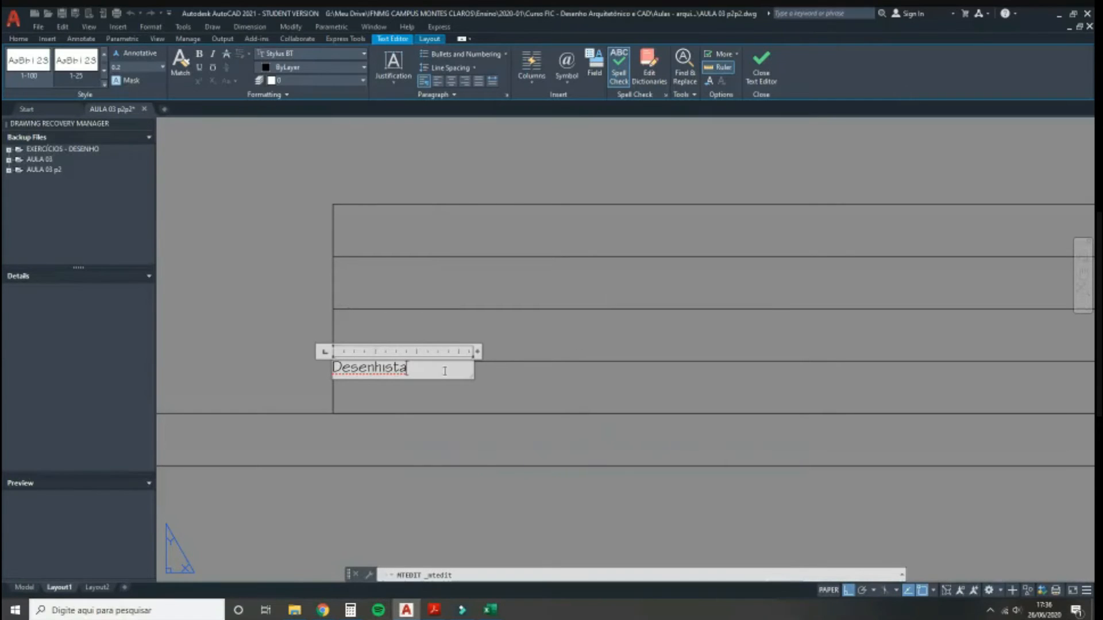
pyautogui.write(':')
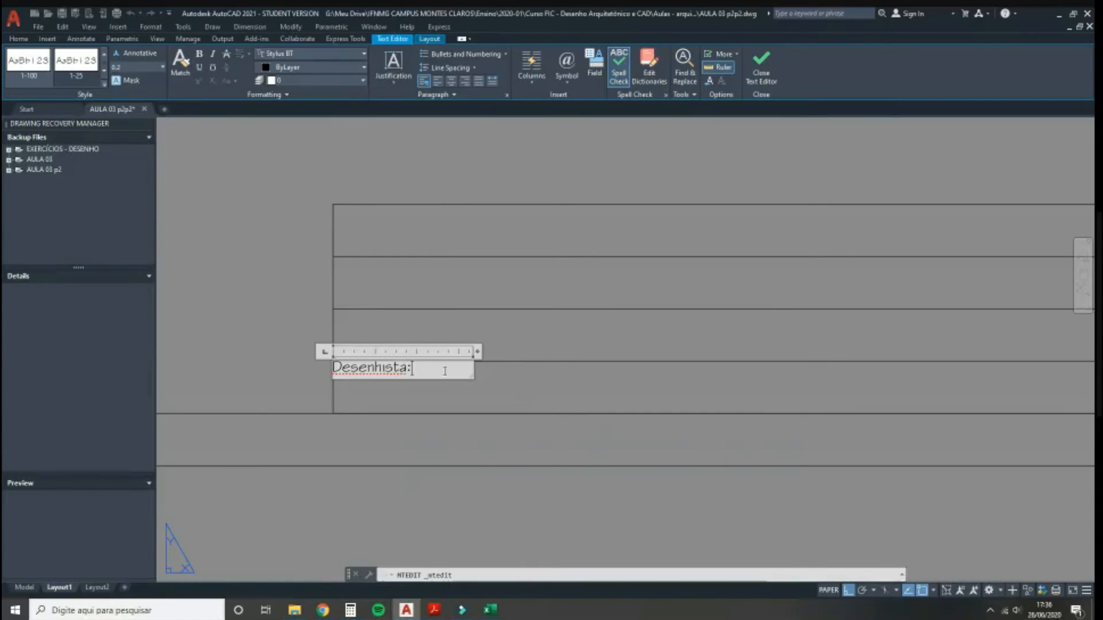
pyautogui.click(272, 367)
pyautogui.scroll(5, 328, 384)
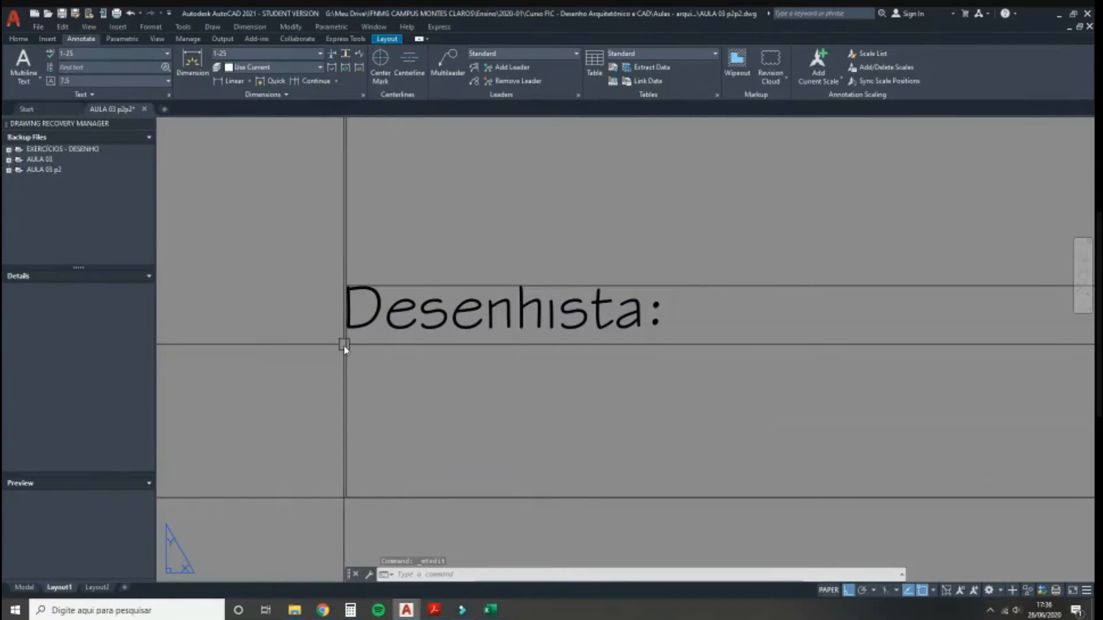
# Step: Move the 'Desenhista:' label 0.15 to the right
pyautogui.click(397, 329)
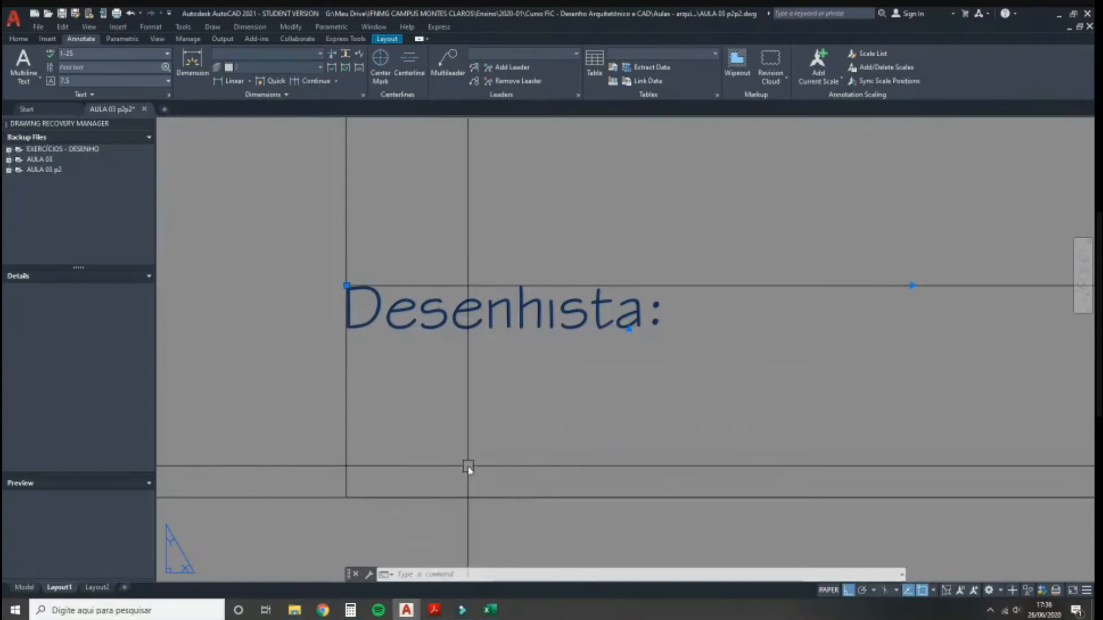
pyautogui.write('m')
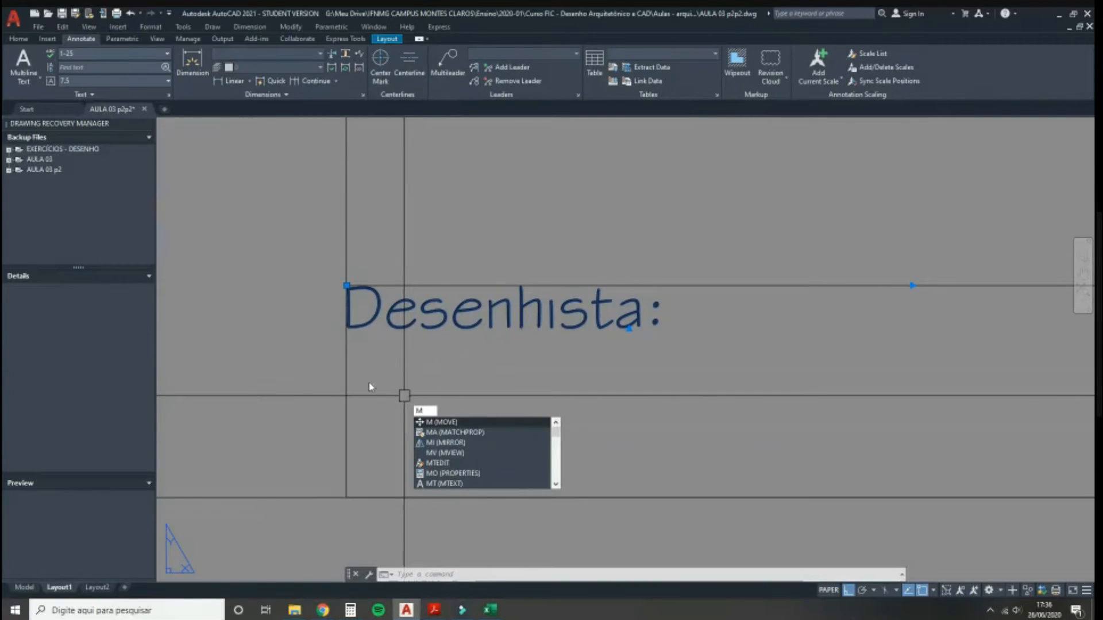
pyautogui.press('Return')
pyautogui.click(374, 396)
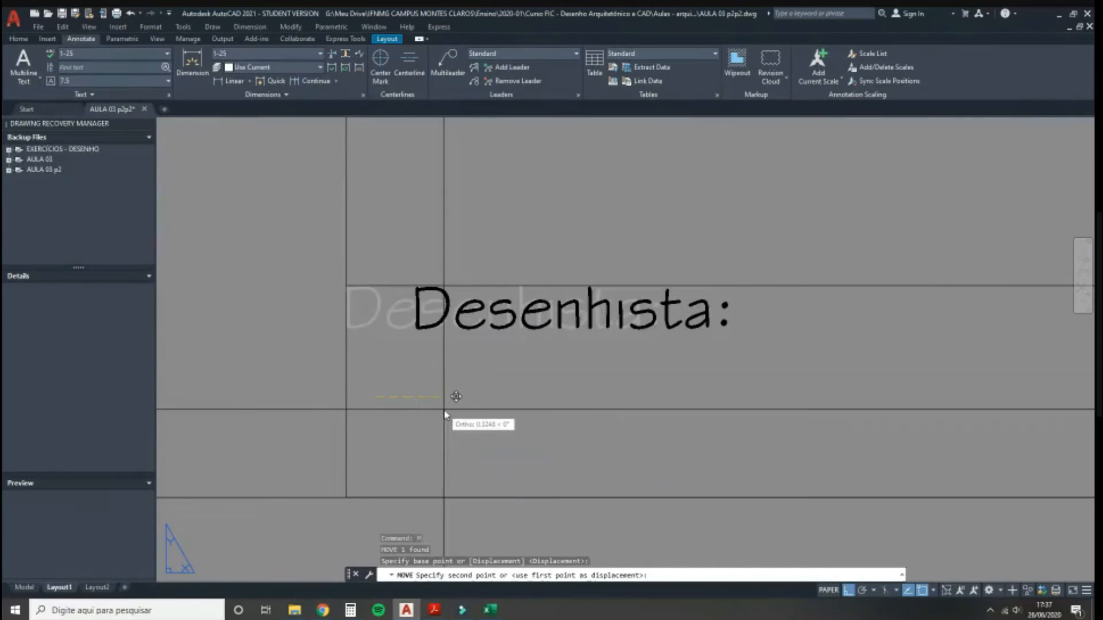
pyautogui.write('0.15')
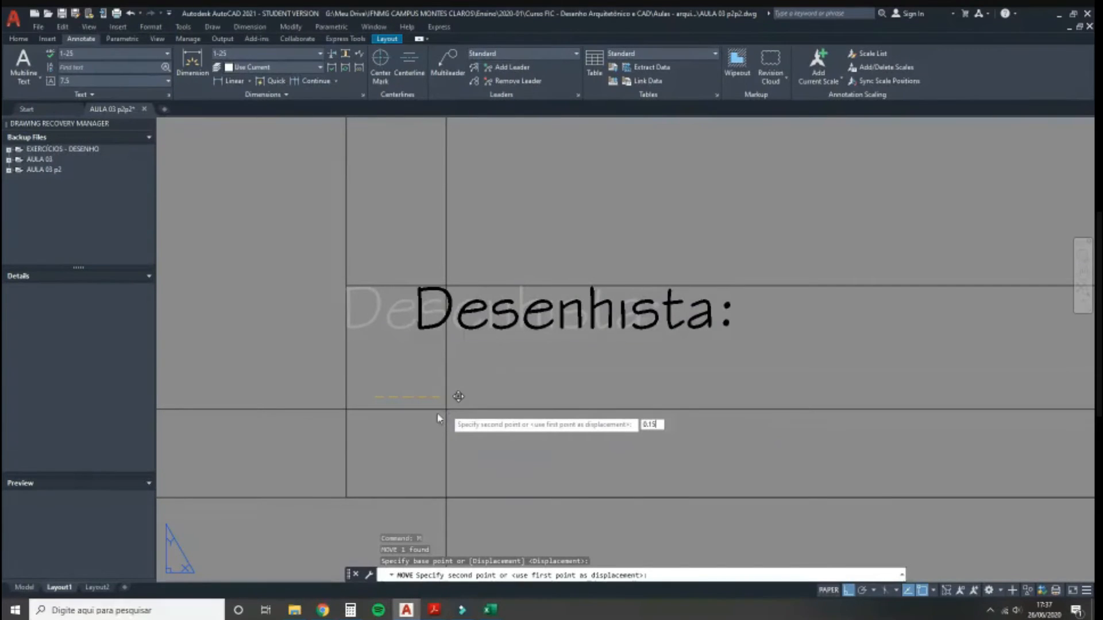
pyautogui.press('Return')
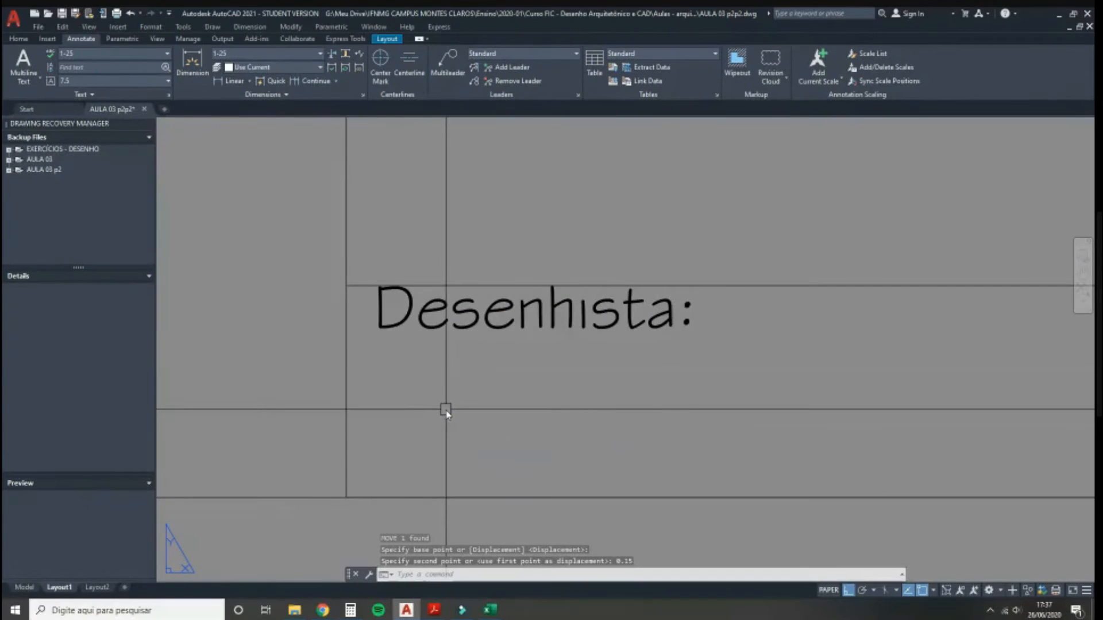
# Step: Move the 'Desenhista:' label 0.15 down into its title-block row
pyautogui.click(476, 330)
pyautogui.write('m')
pyautogui.press('Return')
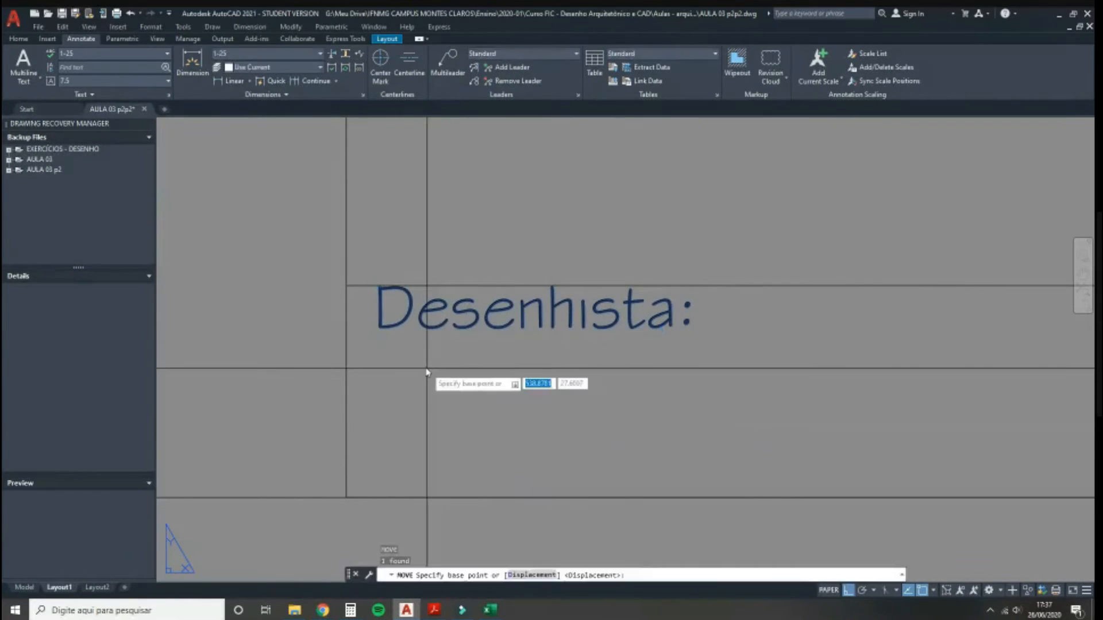
pyautogui.click(422, 368)
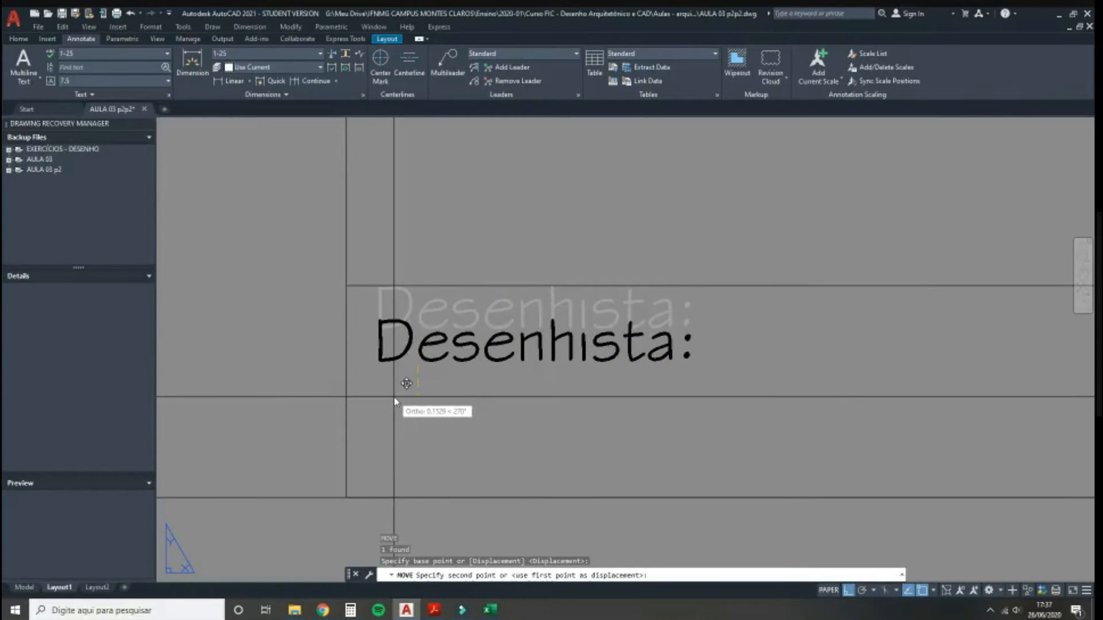
pyautogui.write('1')
pyautogui.press('BackSpace')
pyautogui.write('0')
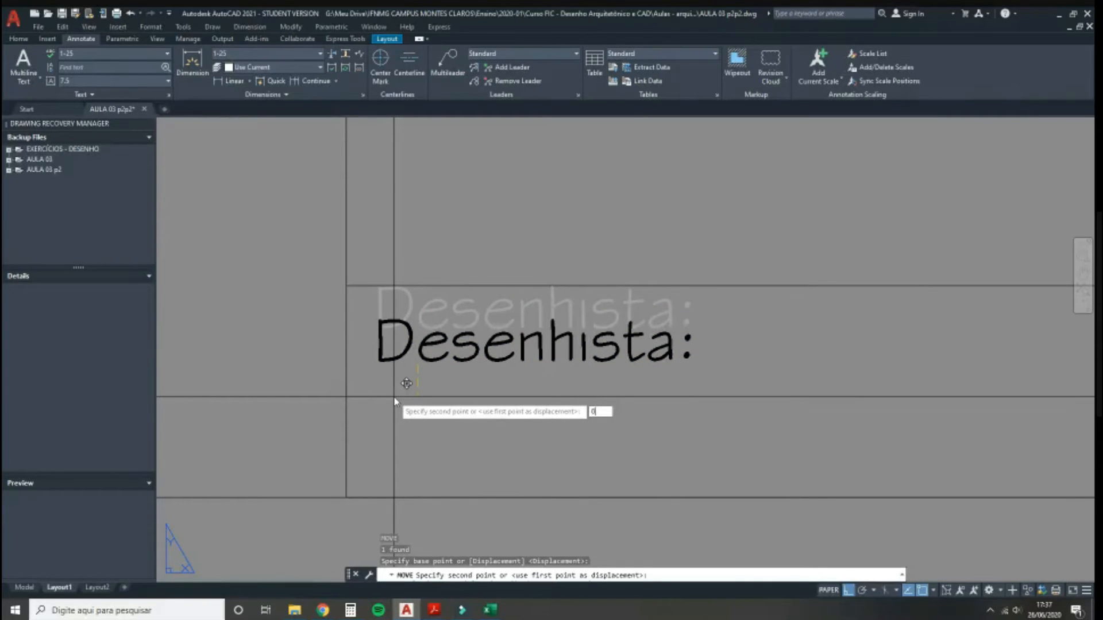
pyautogui.write('.15')
pyautogui.press('Return')
pyautogui.scroll(-3, 327, 365)
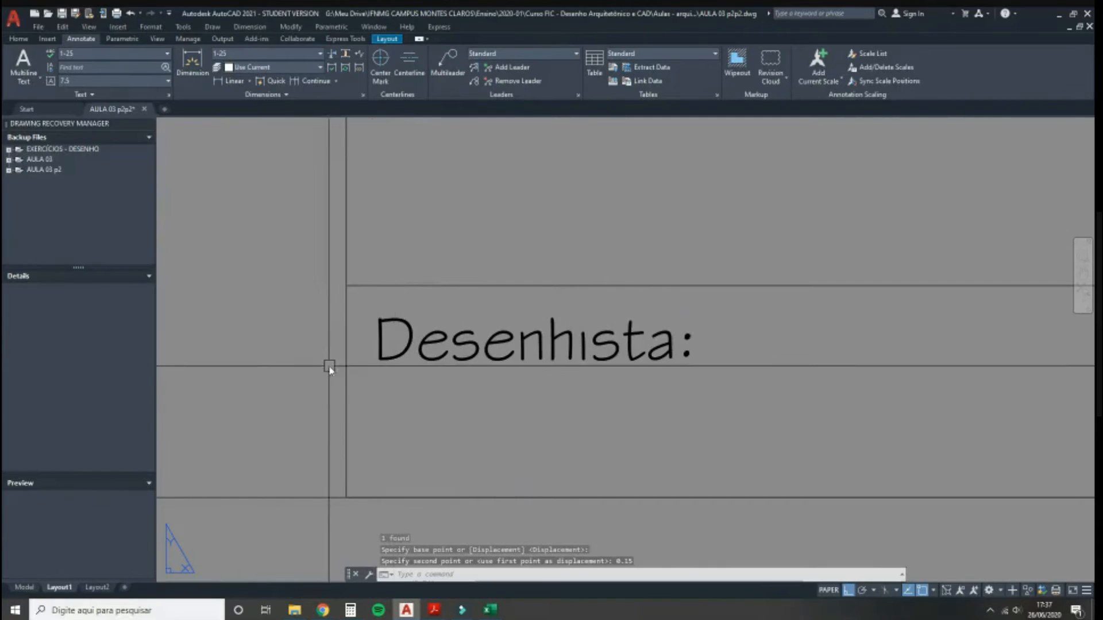
pyautogui.scroll(-2, 263, 388)
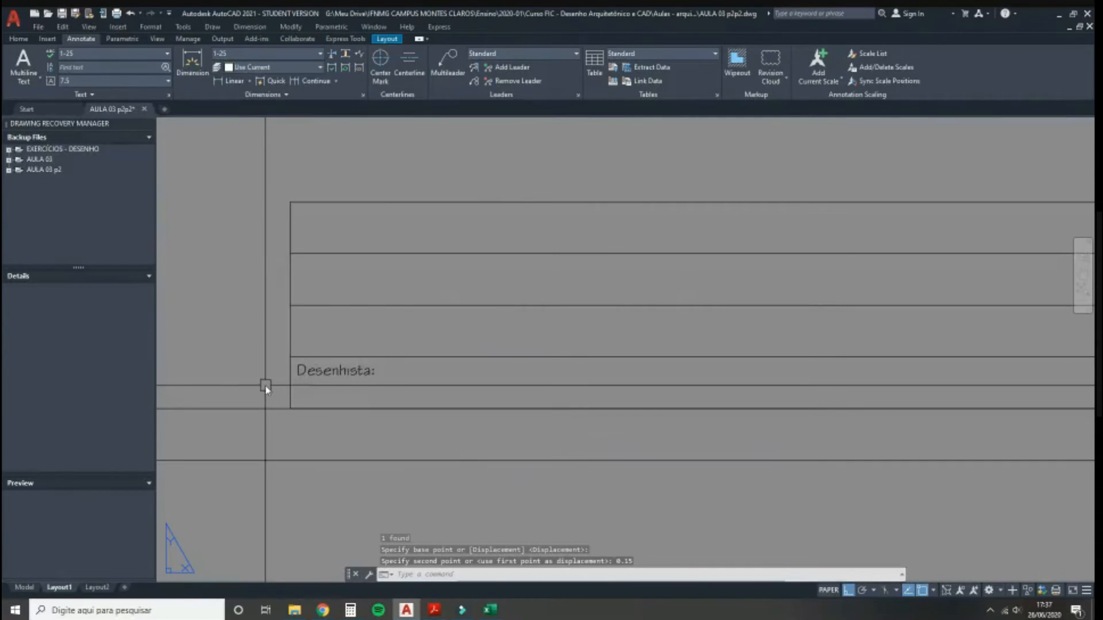
pyautogui.scroll(-2, 270, 386)
pyautogui.scroll(4, 280, 378)
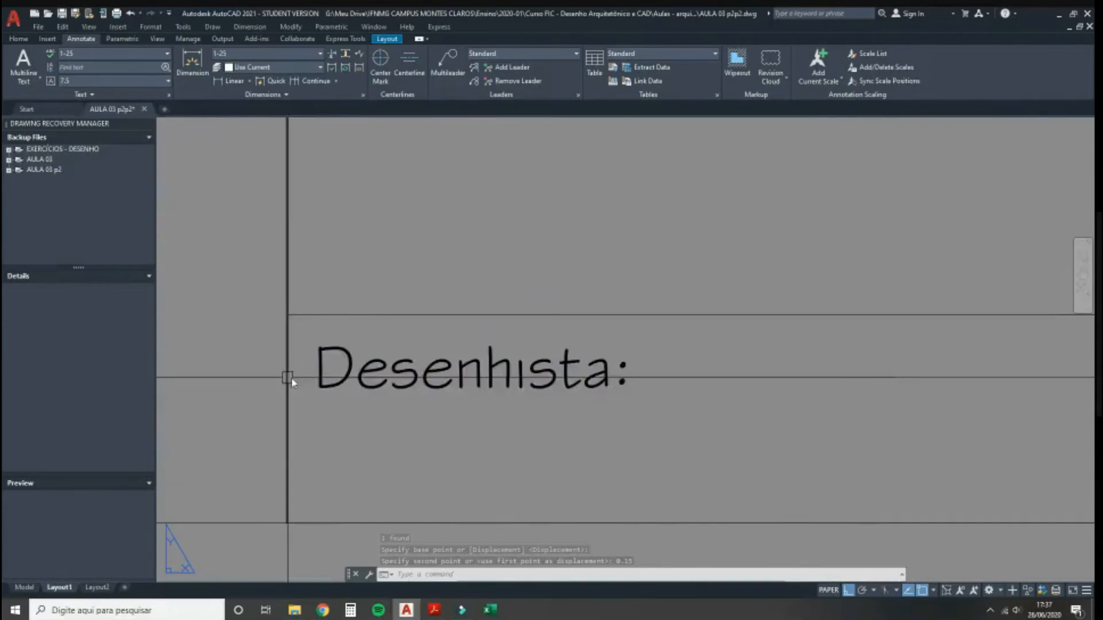
pyautogui.click(318, 382)
# Step: Copy the 'Desenhista:' label below the original and shift the copy 0.15 down
pyautogui.write('co')
pyautogui.press('Return')
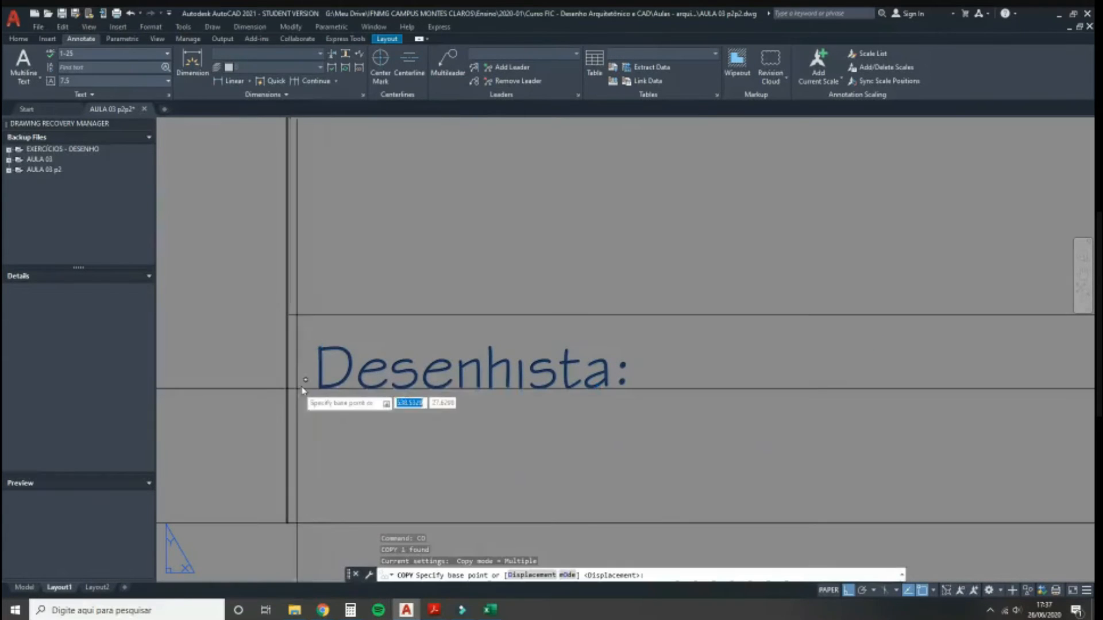
pyautogui.click(317, 355)
pyautogui.click(319, 397)
pyautogui.press('Escape')
pyautogui.click(330, 429)
pyautogui.write('m')
pyautogui.press('Return')
pyautogui.click(306, 435)
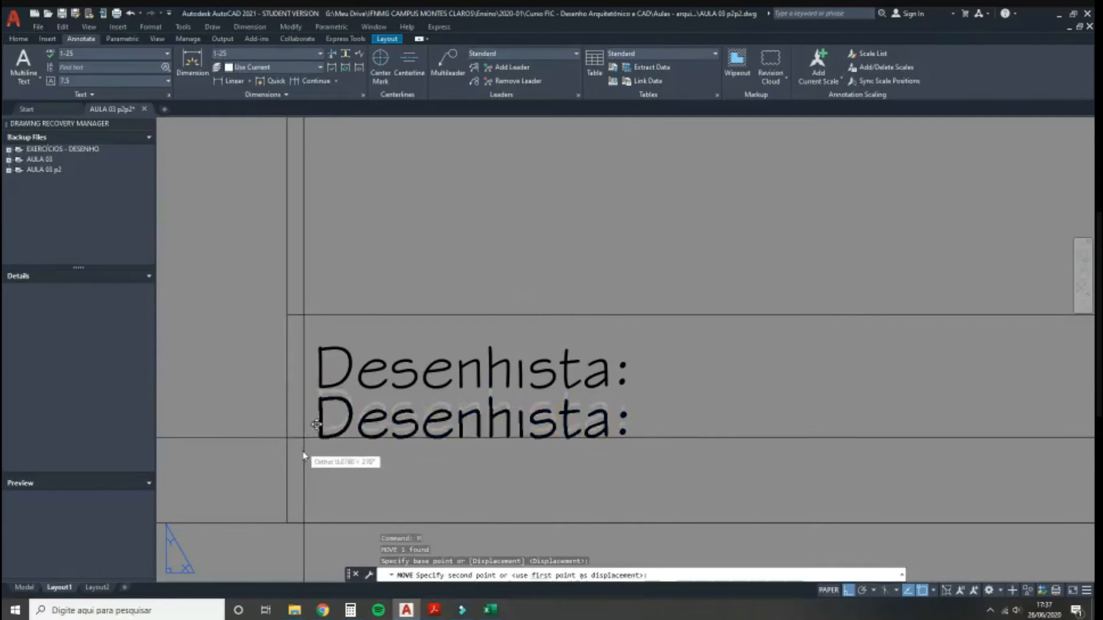
pyautogui.write('0.15')
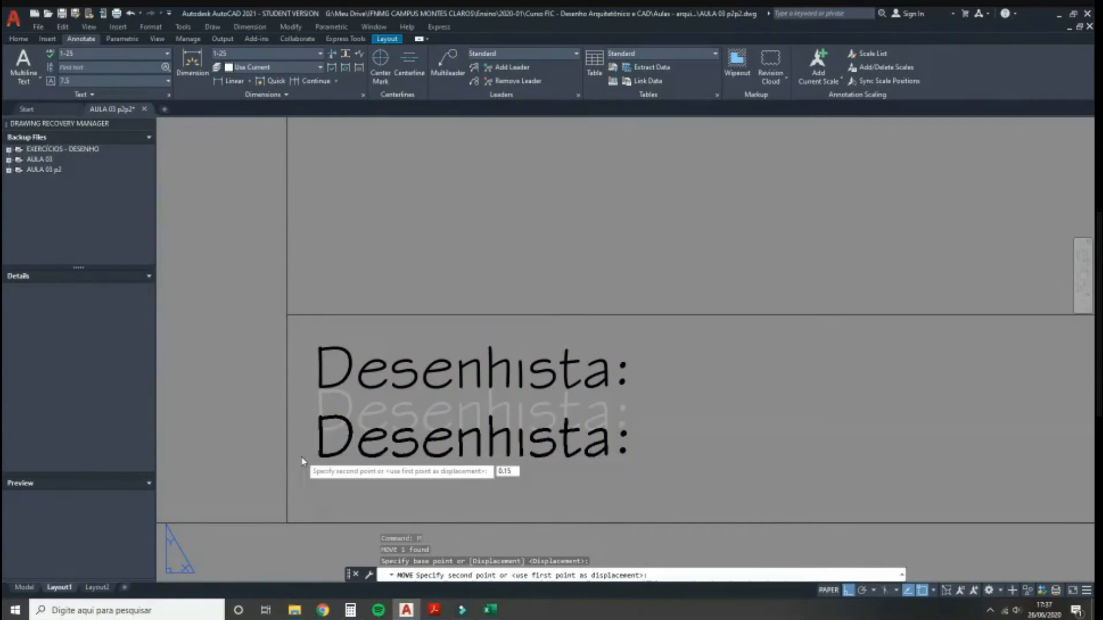
pyautogui.press('Return')
# Step: Check the designer's name in the reference kitchen plan PDF, then return to AutoCAD
pyautogui.moveTo(434, 609)
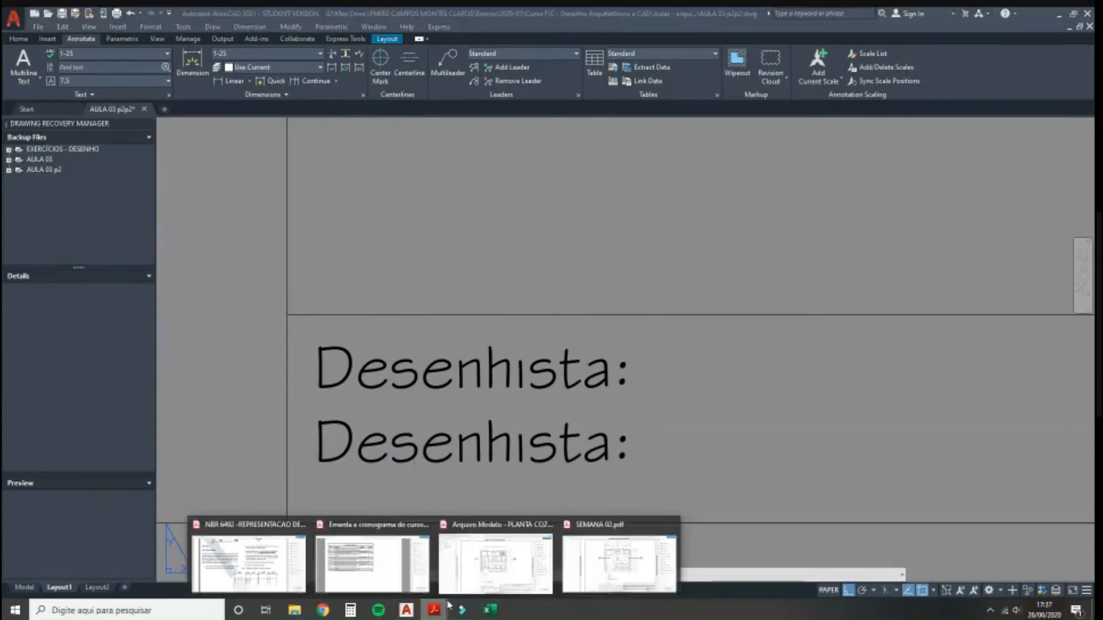
pyautogui.click(481, 574)
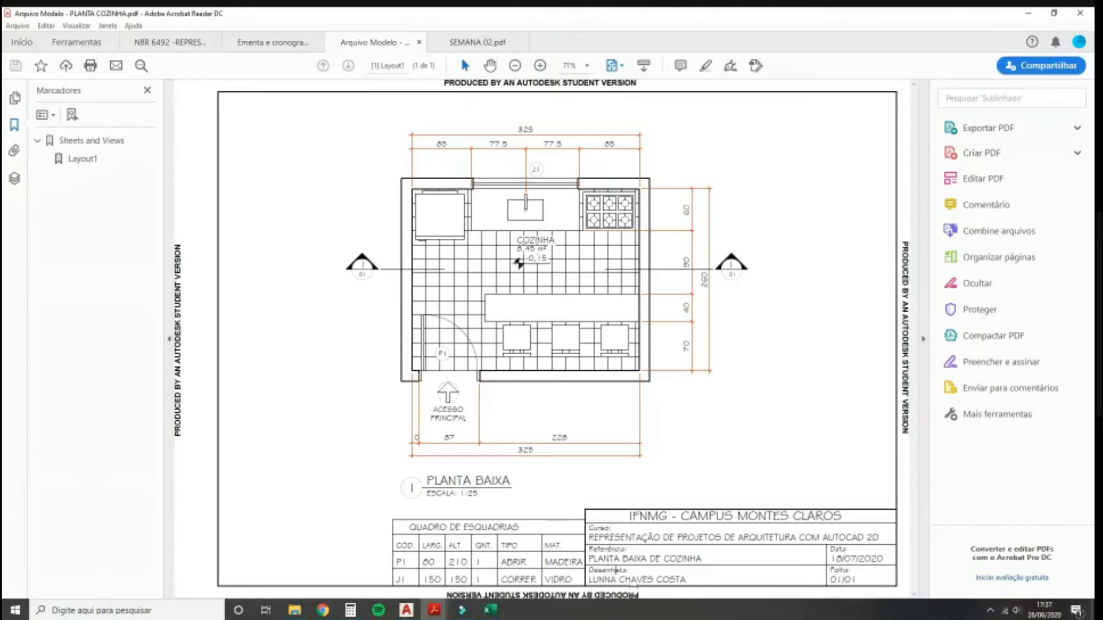
pyautogui.tripleClick(640, 580)
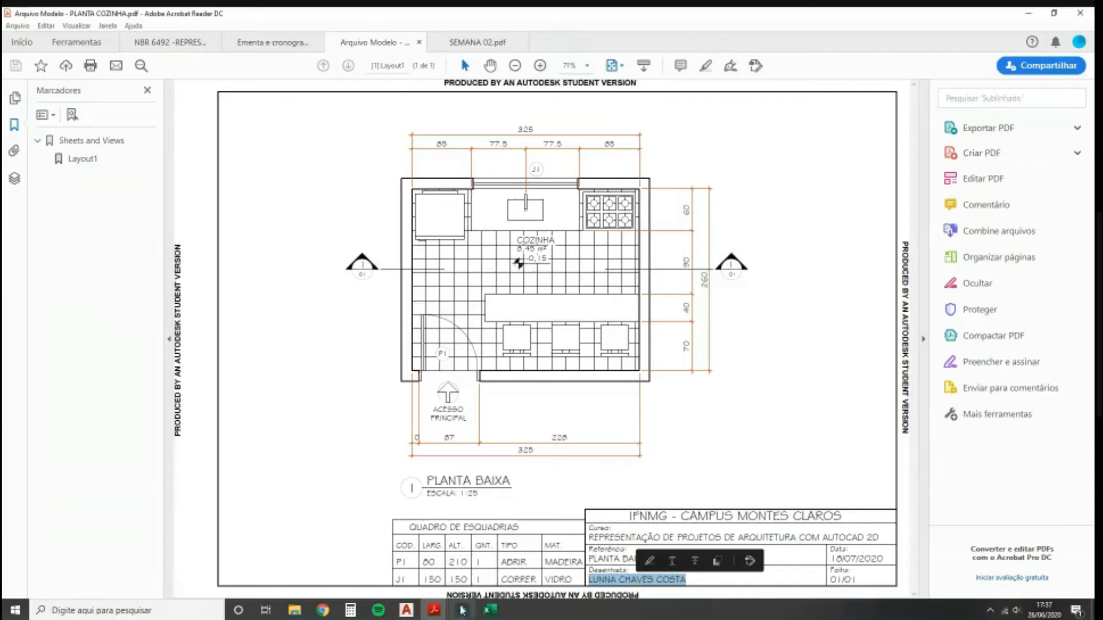
pyautogui.click(406, 610)
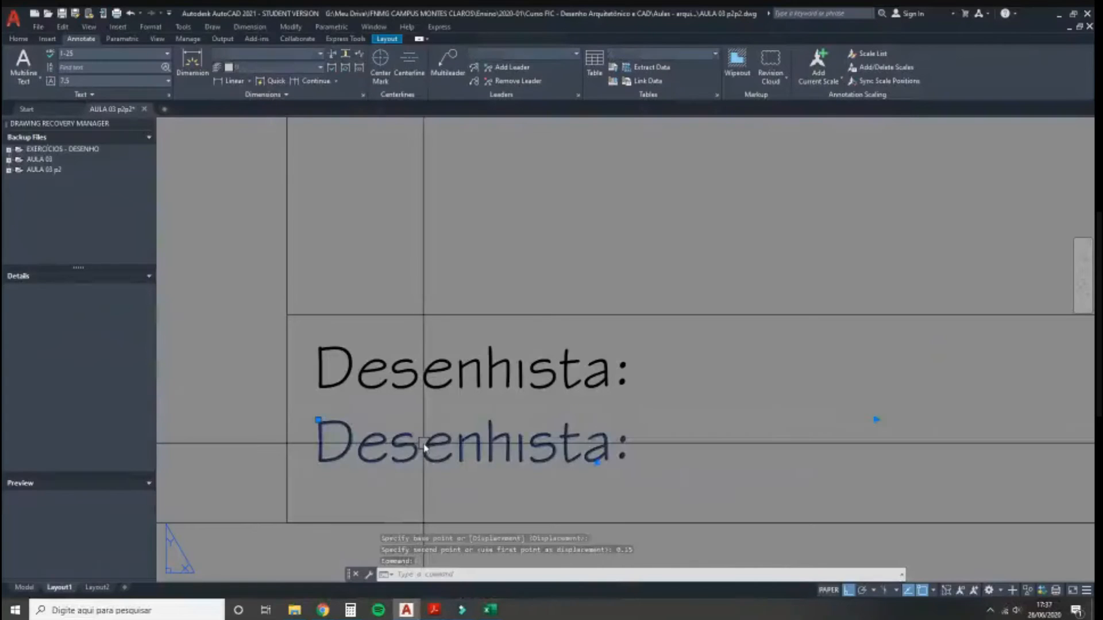
# Step: Enlarge the lower 'Desenhista:' copy to 0.4 text height
pyautogui.doubleClick(424, 442)
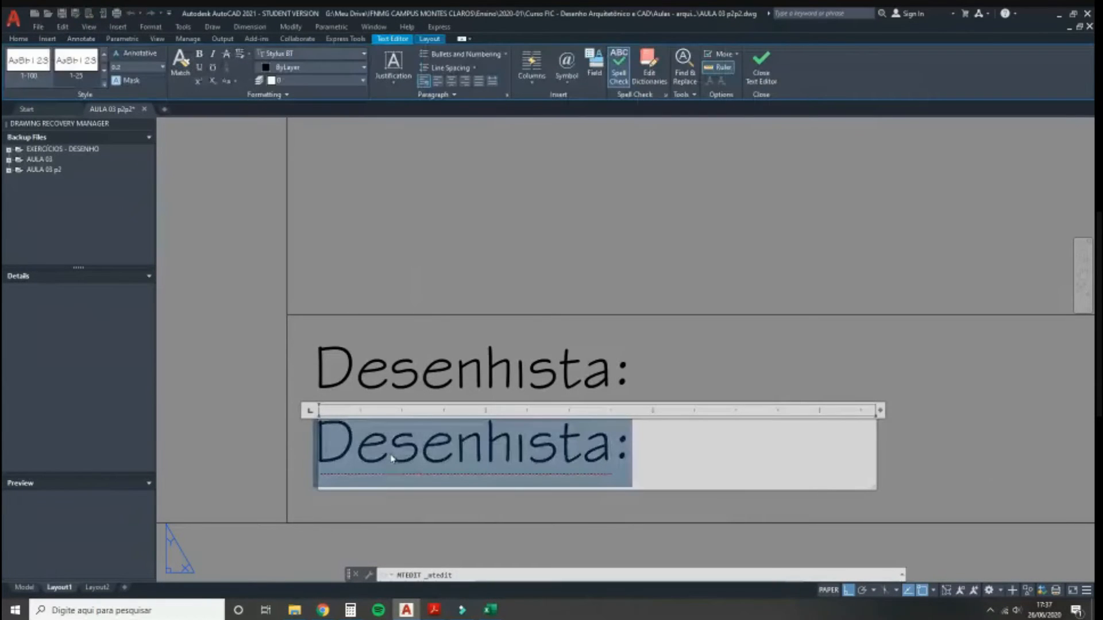
pyautogui.click(147, 64)
pyautogui.write('0.4')
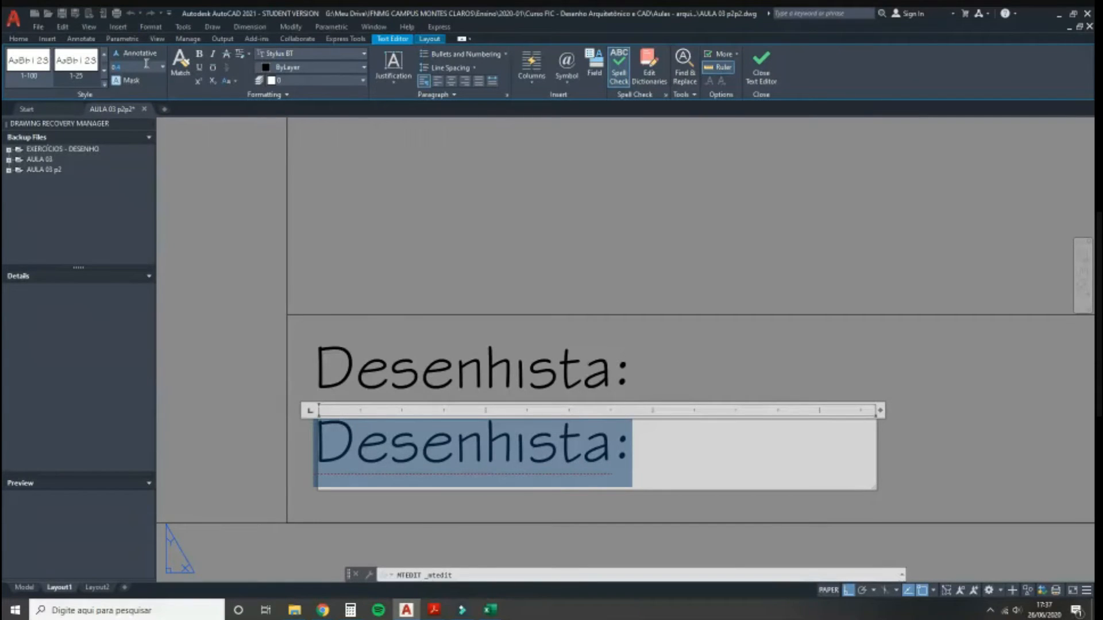
pyautogui.press('Return')
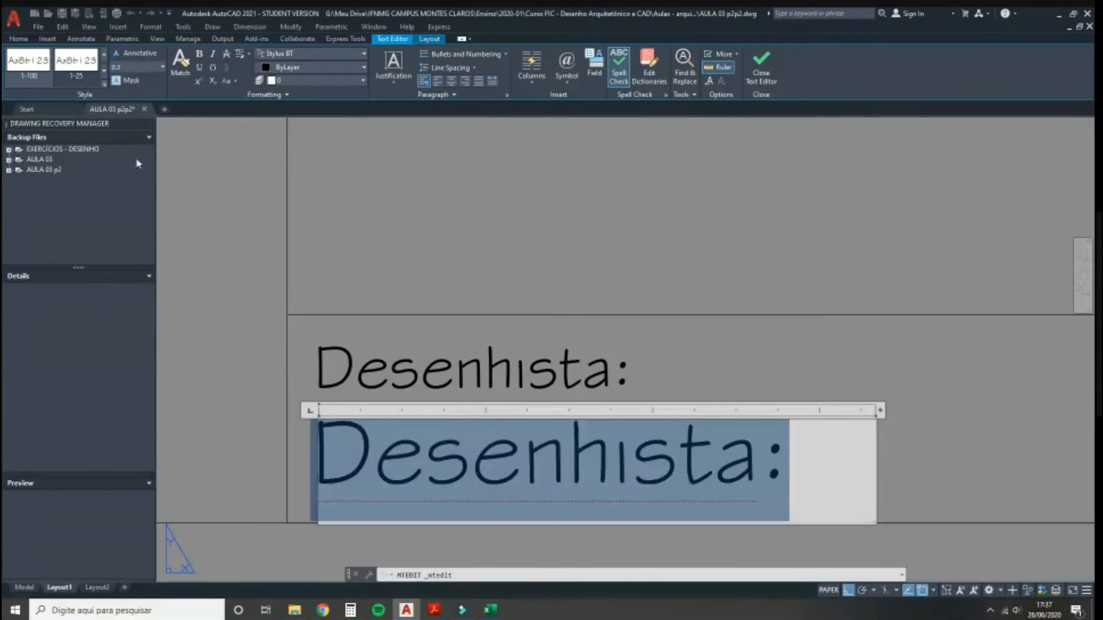
pyautogui.click(243, 247)
pyautogui.scroll(-5, 607, 464)
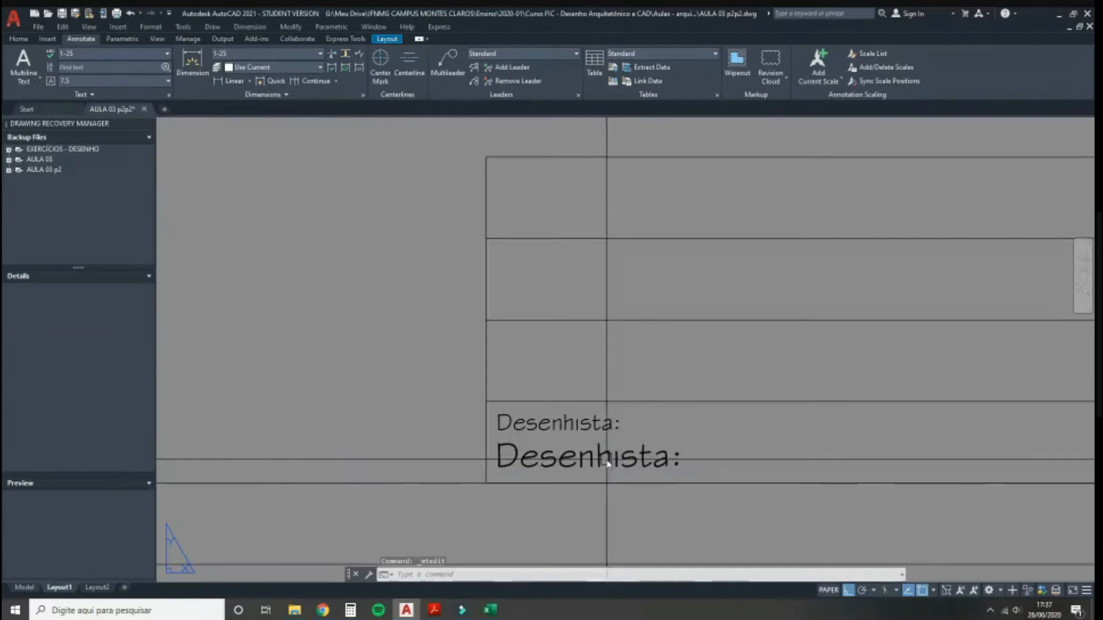
pyautogui.scroll(-4, 607, 464)
pyautogui.scroll(3, 476, 450)
# Step: Replace the large text with the drafter's full name and widen its box
pyautogui.click(481, 452)
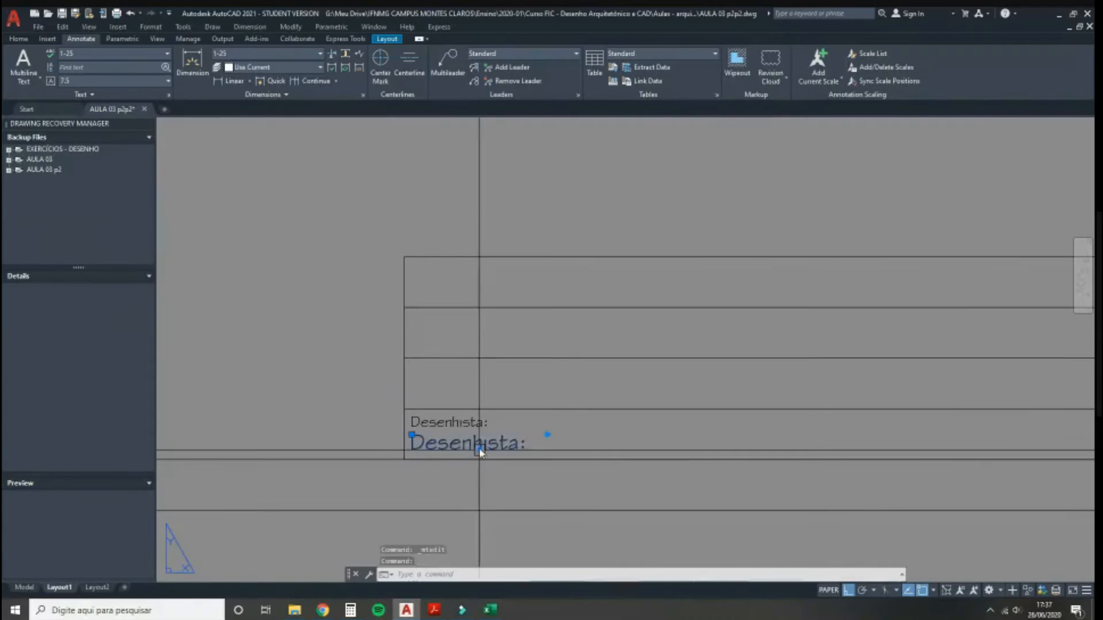
pyautogui.doubleClick(480, 452)
pyautogui.press('BackSpace')
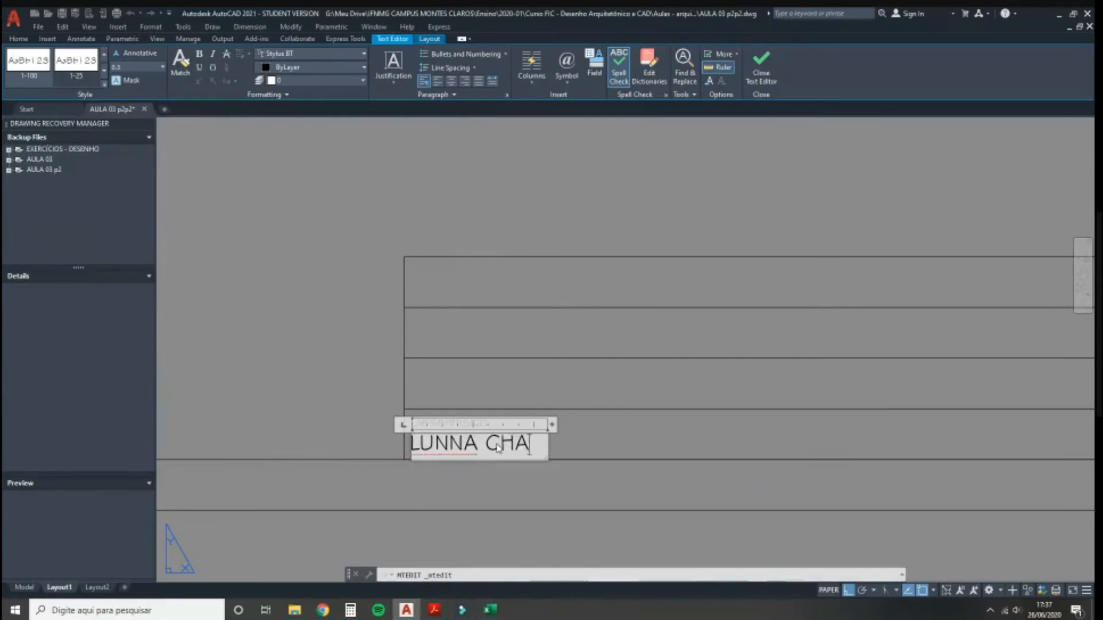
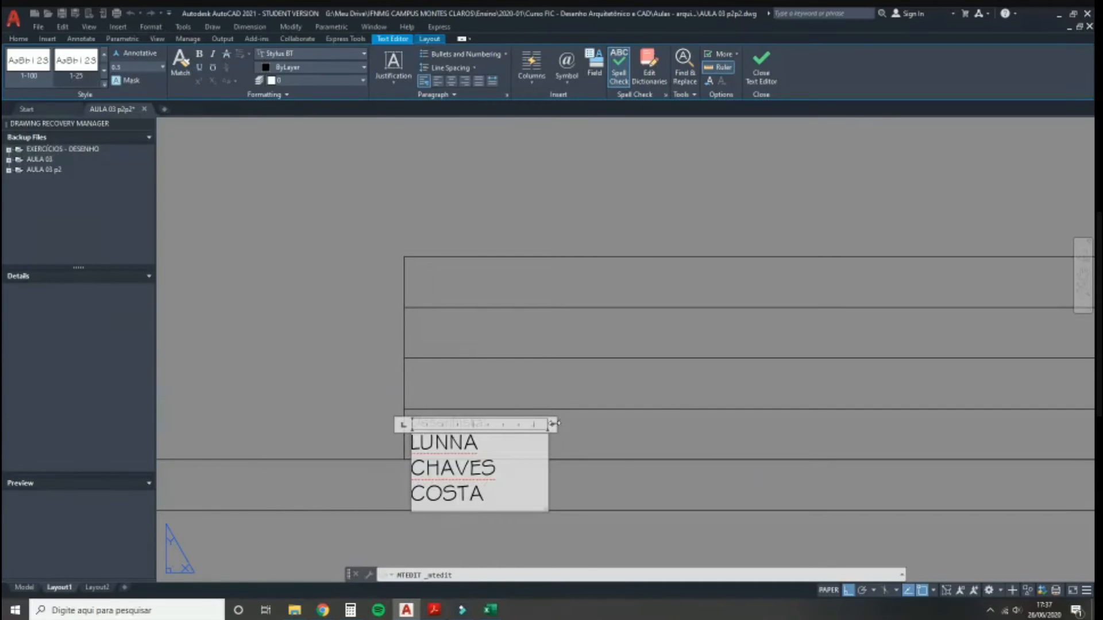
pyautogui.moveTo(553, 424); pyautogui.dragTo(753, 424)
pyautogui.click(291, 382)
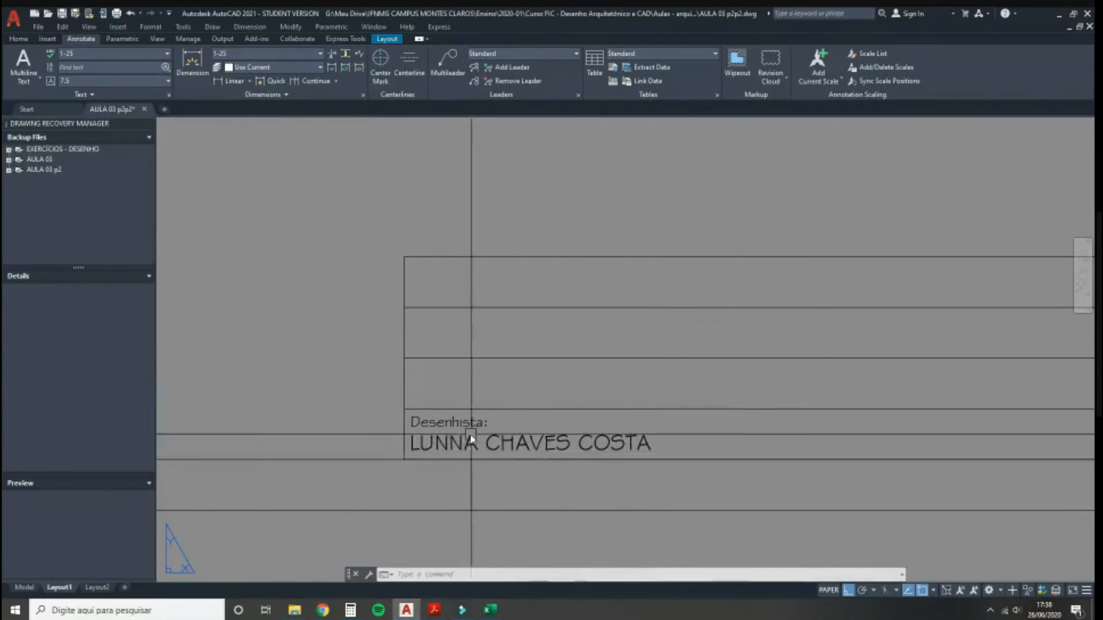
# Step: Undo that edit and re-enter the drafter's full name on a single line
pyautogui.hotkey('ctrl', 'z')
pyautogui.click(452, 445)
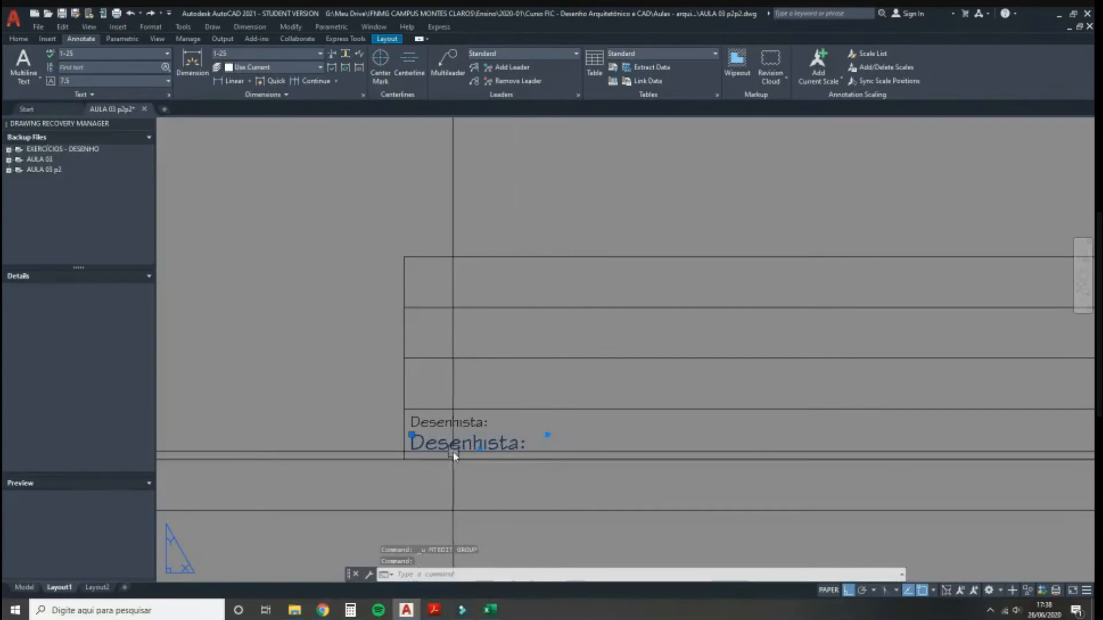
pyautogui.doubleClick(511, 450)
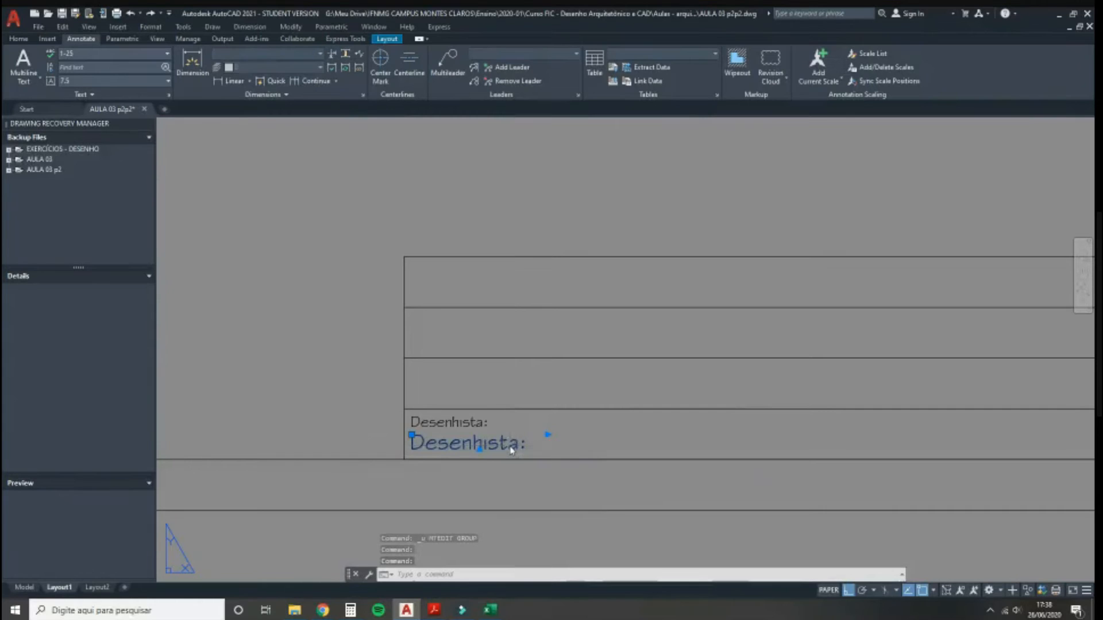
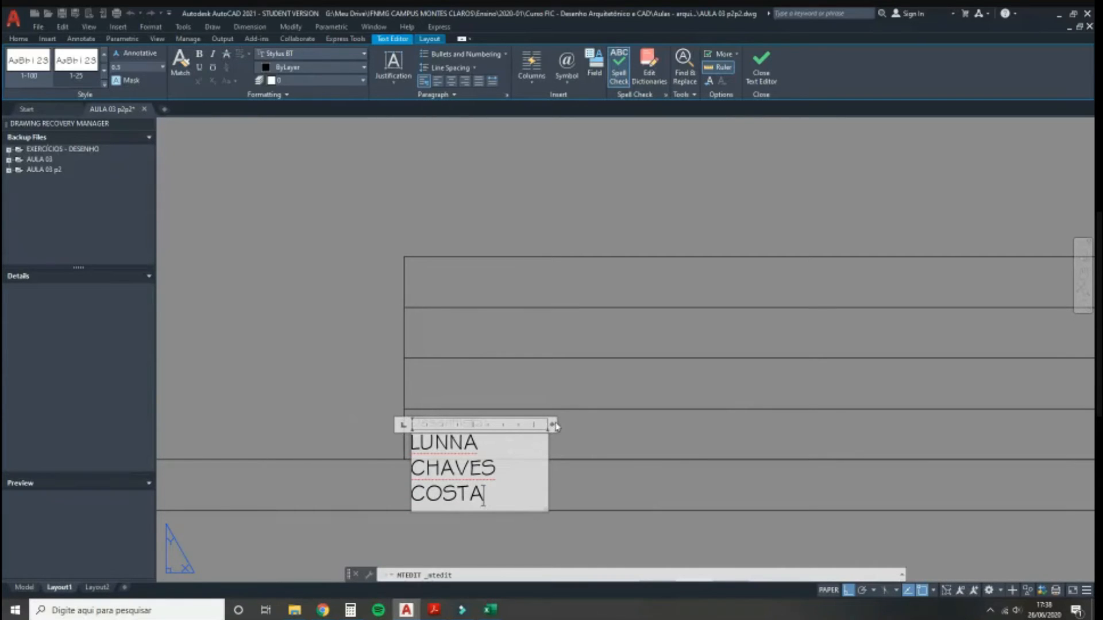
pyautogui.moveTo(553, 425); pyautogui.dragTo(762, 384)
pyautogui.click(327, 363)
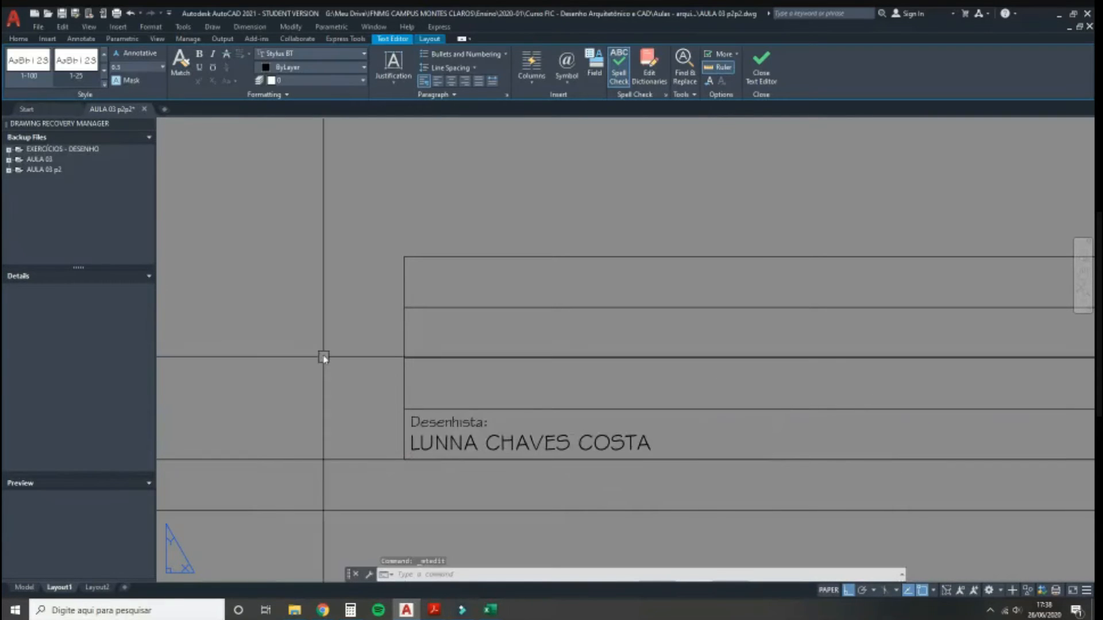
# Step: Copy the label-and-name pair into the three title-block rows above, using the row corner as base
pyautogui.moveTo(424, 492); pyautogui.dragTo(328, 492, button='middle')
pyautogui.scroll(-1, 405, 460)
pyautogui.scroll(5, 363, 435)
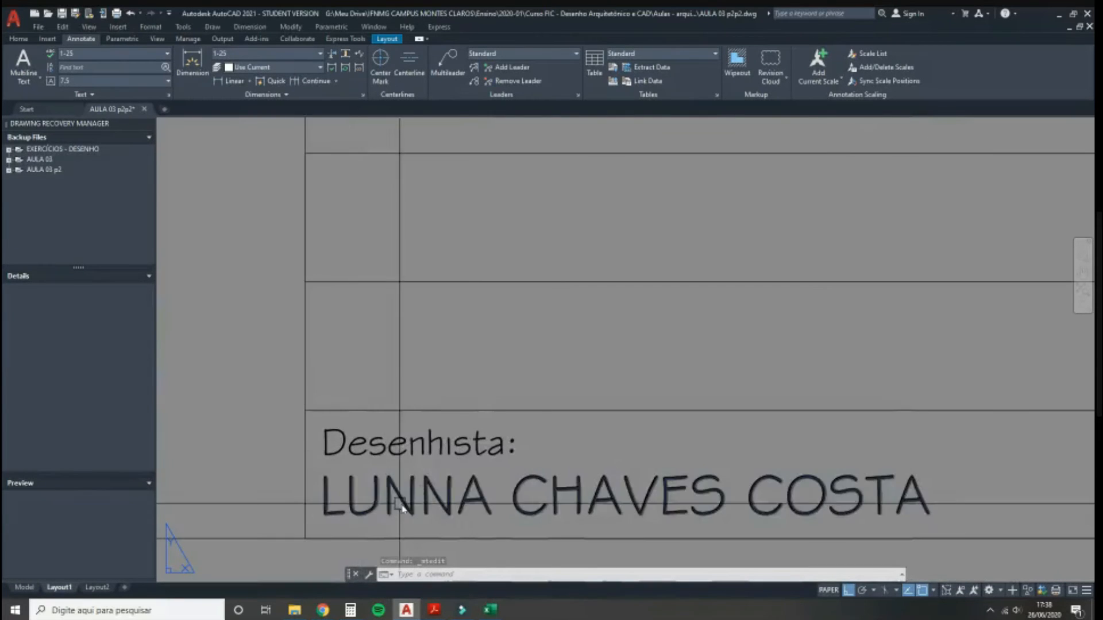
pyautogui.click(436, 448)
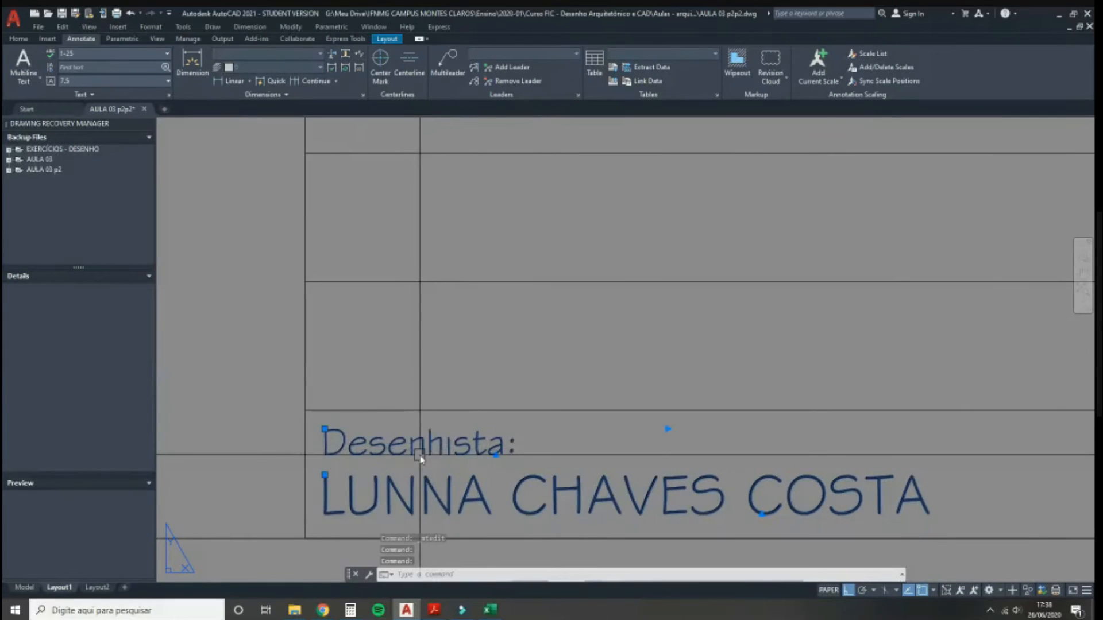
pyautogui.write('o')
pyautogui.press('Return')
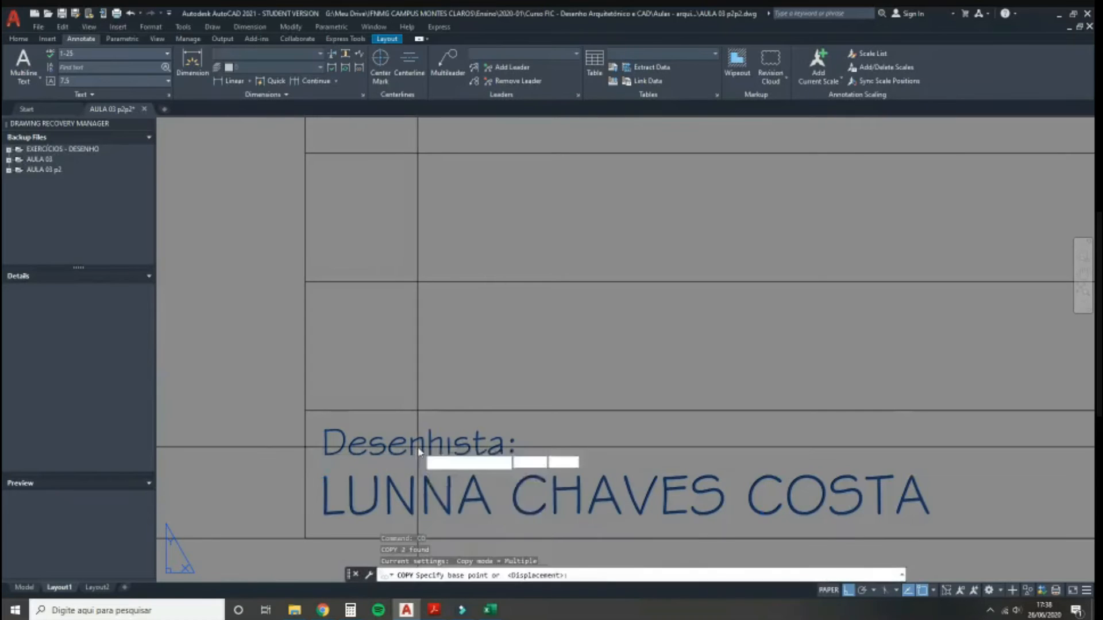
pyautogui.click(305, 539)
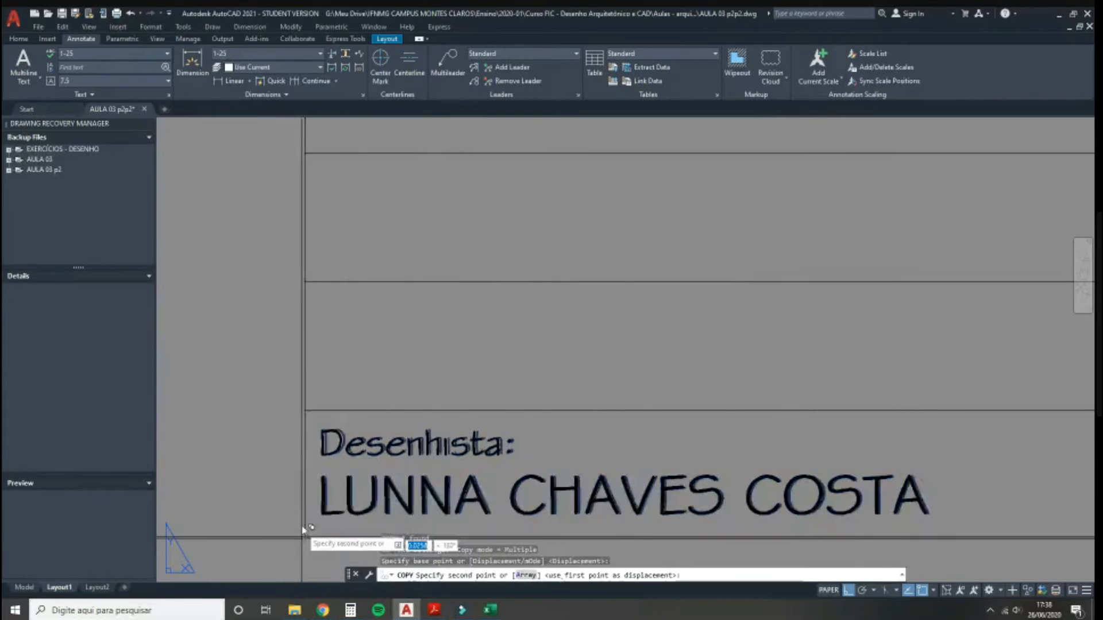
pyautogui.click(304, 411)
pyautogui.scroll(-2, 396, 448)
pyautogui.moveTo(396, 449); pyautogui.dragTo(395, 463, button='middle')
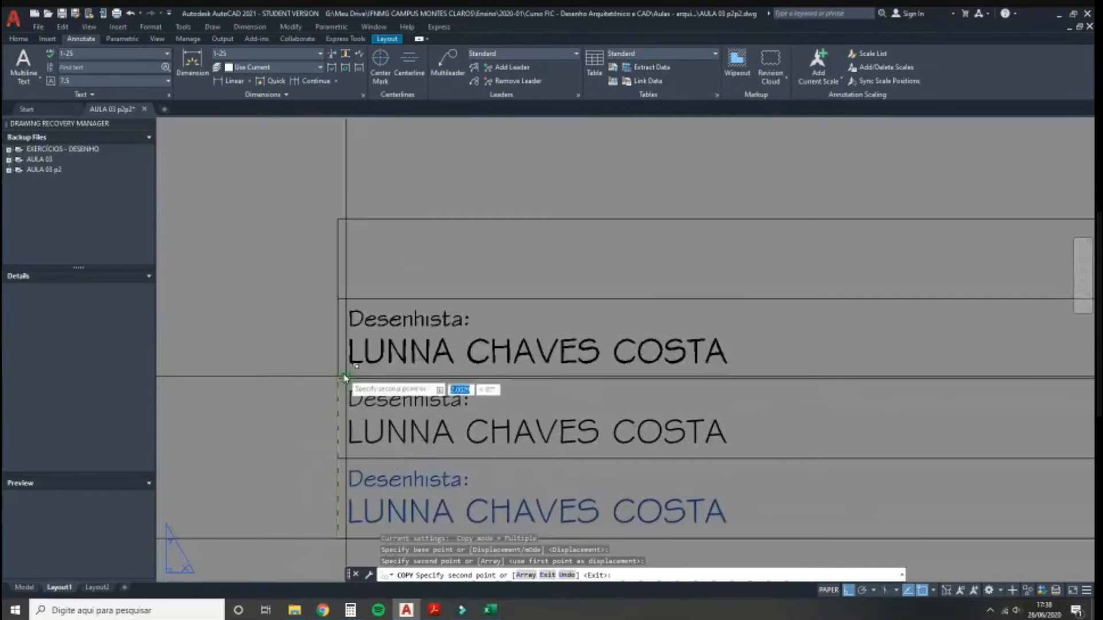
pyautogui.click(338, 379)
pyautogui.click(339, 299)
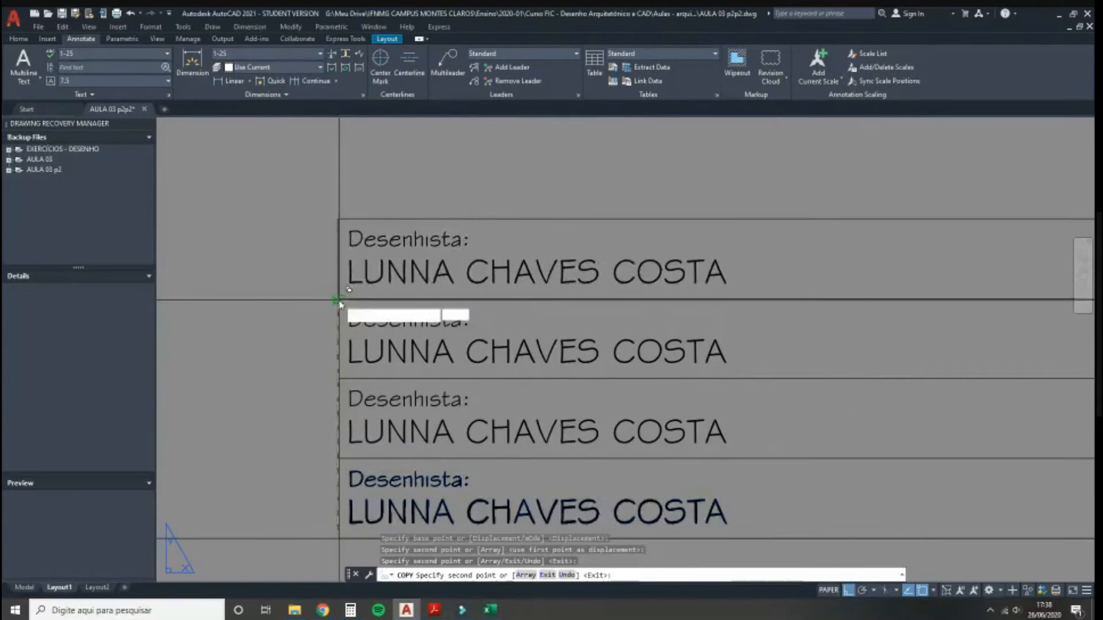
pyautogui.press('Escape')
pyautogui.scroll(-2, 308, 379)
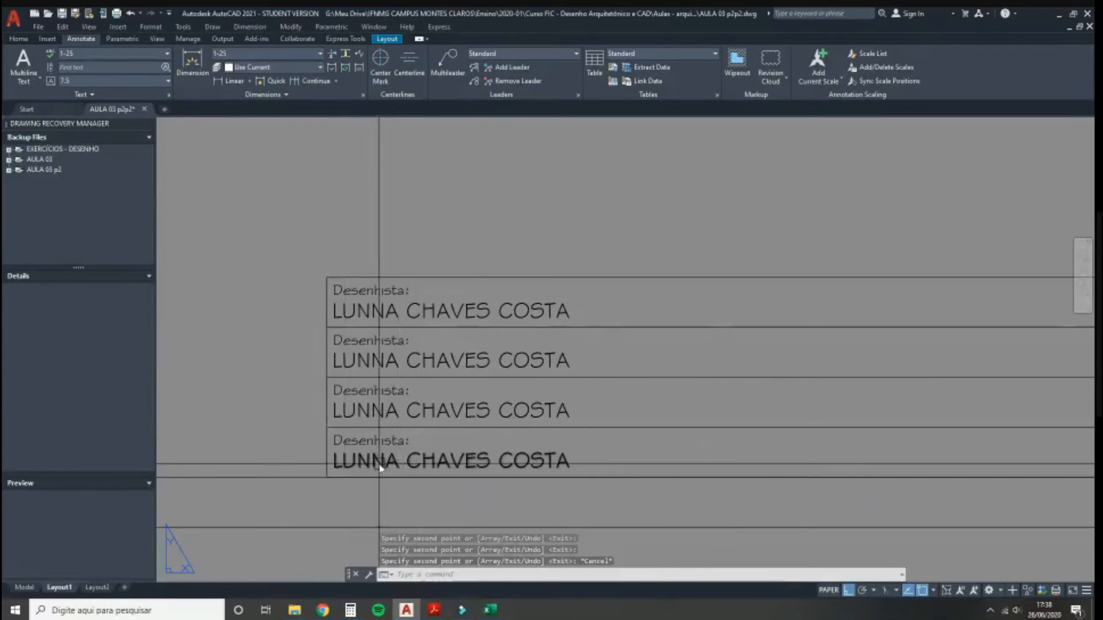
pyautogui.moveTo(435, 609)
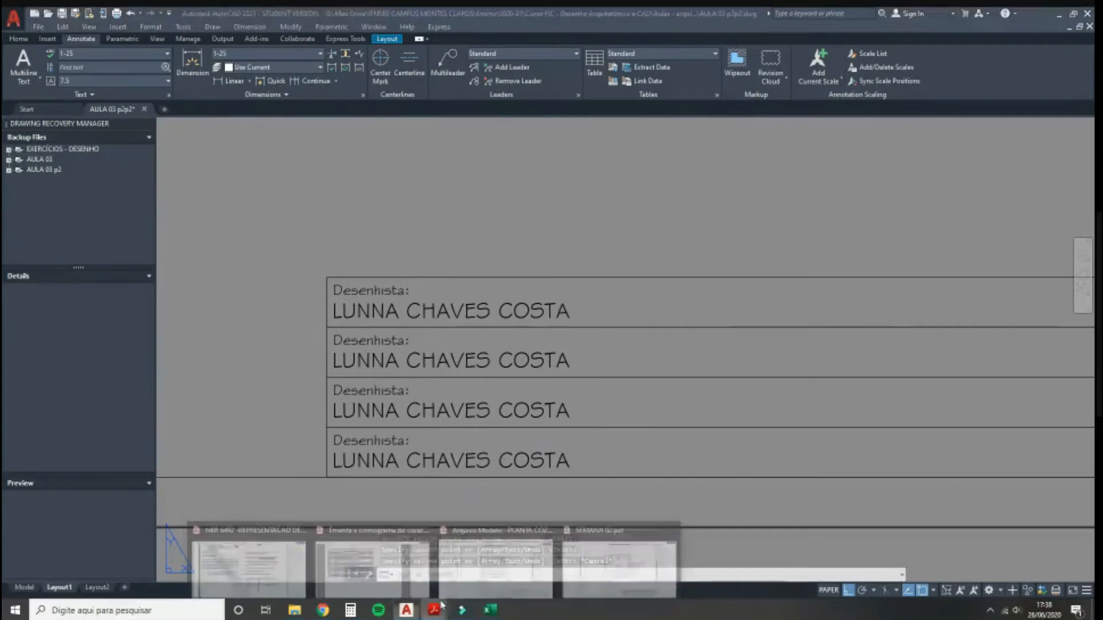
pyautogui.click(494, 566)
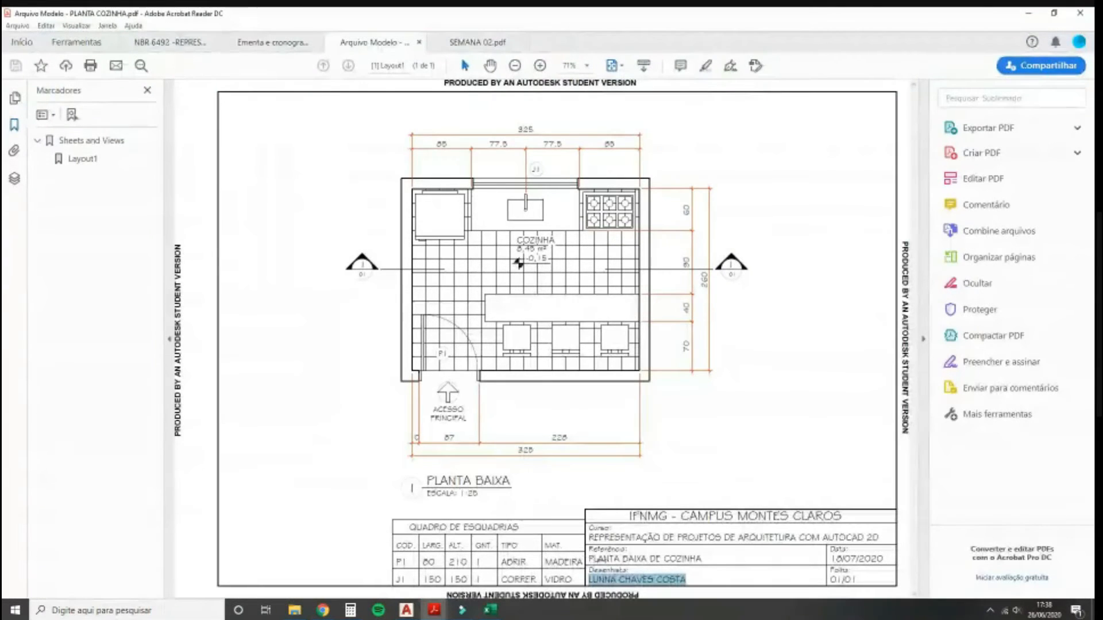
pyautogui.tripleClick(612, 558)
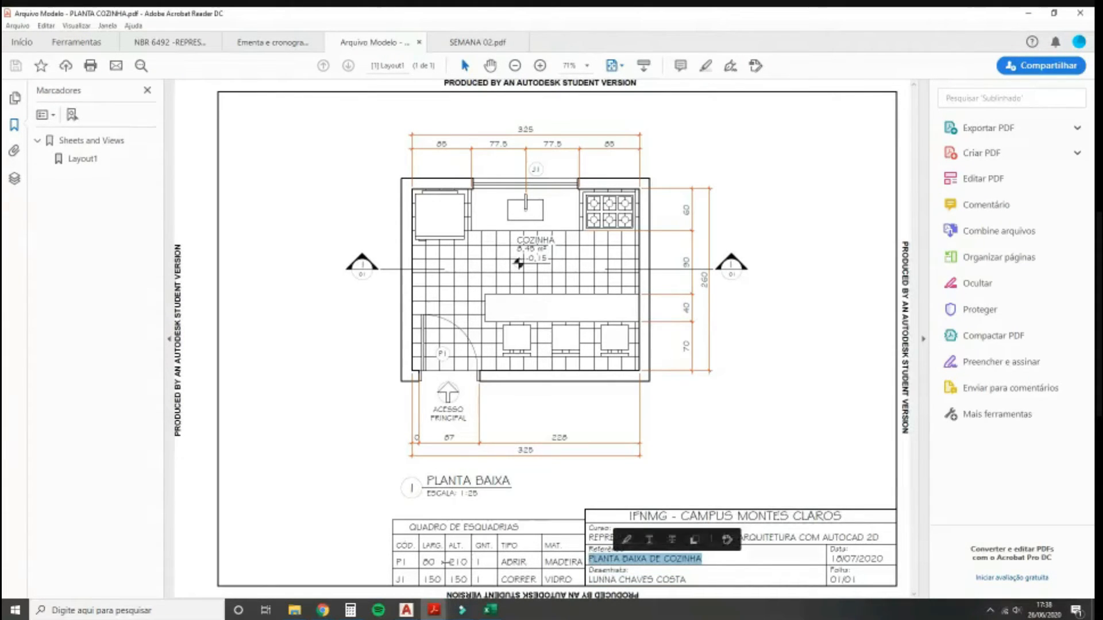
pyautogui.click(400, 610)
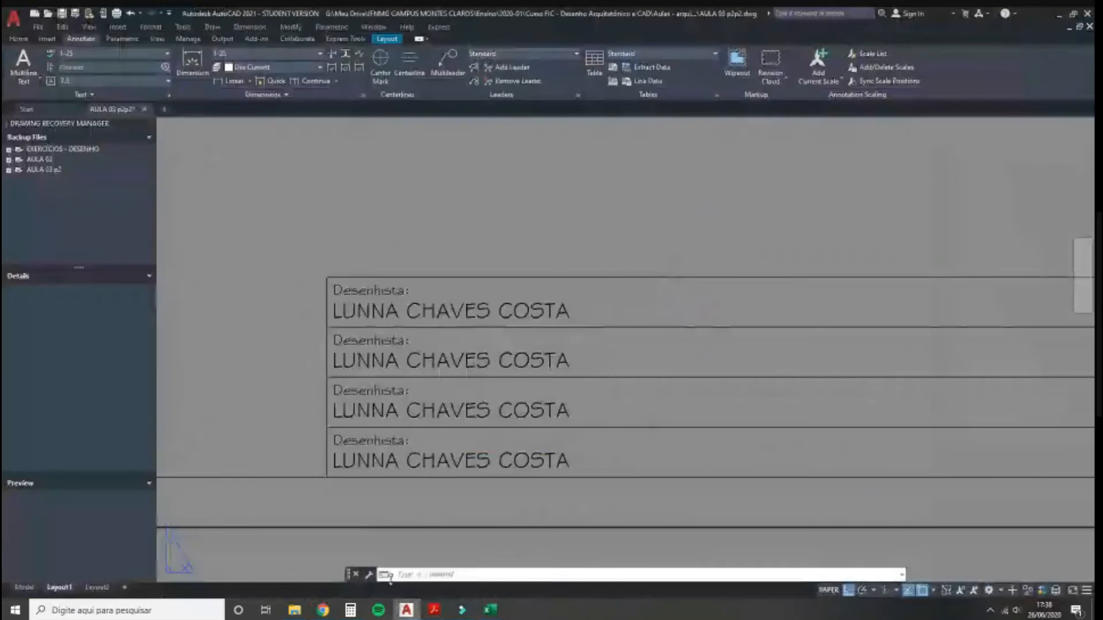
# Step: Change the third row's label from 'Desenhista:' to 'Referência:'
pyautogui.doubleClick(360, 391)
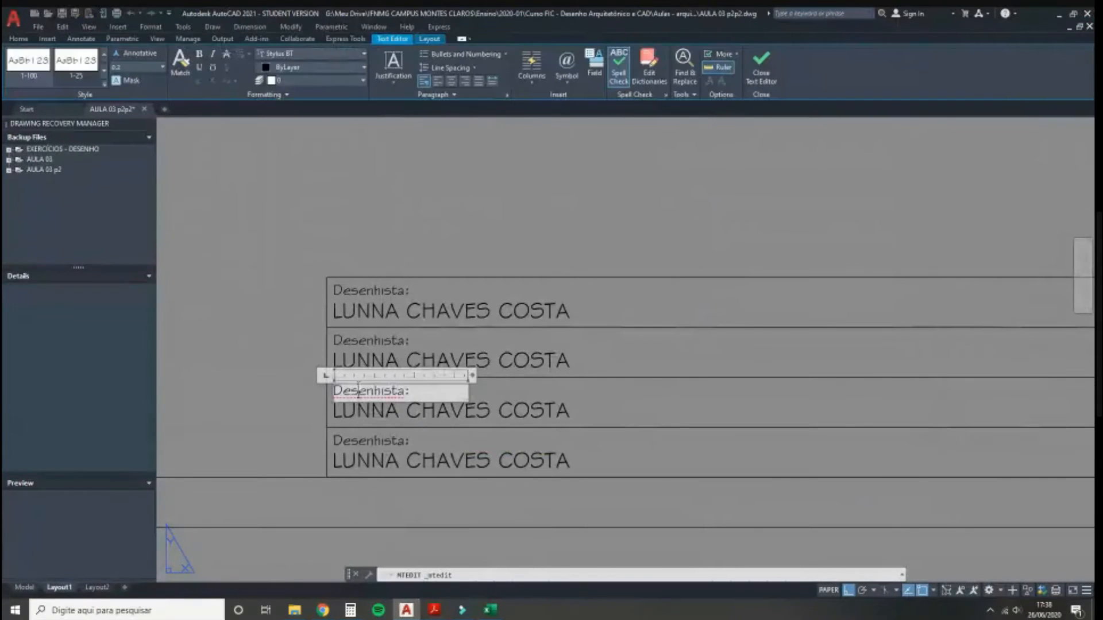
pyautogui.tripleClick(359, 391)
pyautogui.write('Referêni')
pyautogui.press('BackSpace')
pyautogui.write('c')
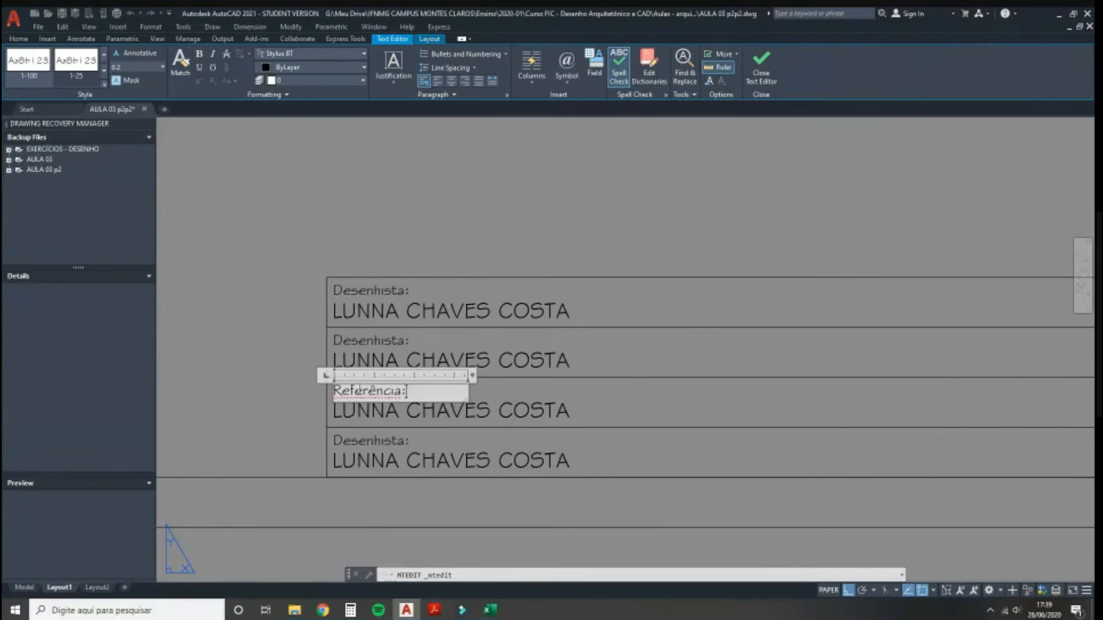
pyautogui.click(247, 400)
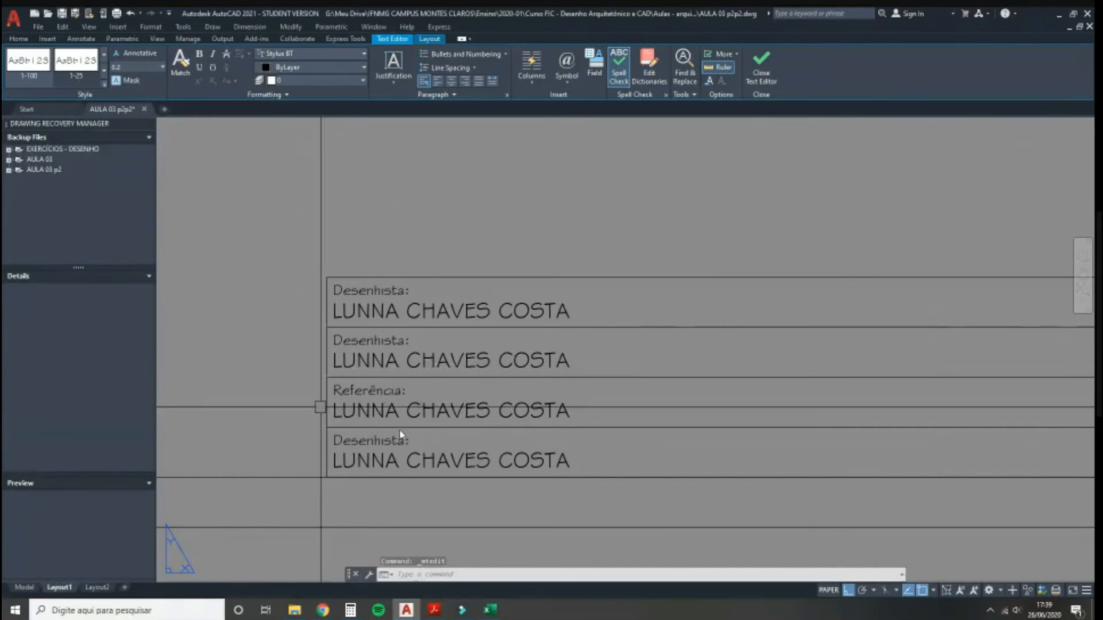
# Step: Change that row's text to 'PLANTA BAIXA DE COZINHA' and bring up the reference PDF
pyautogui.doubleClick(427, 414)
pyautogui.write('pla')
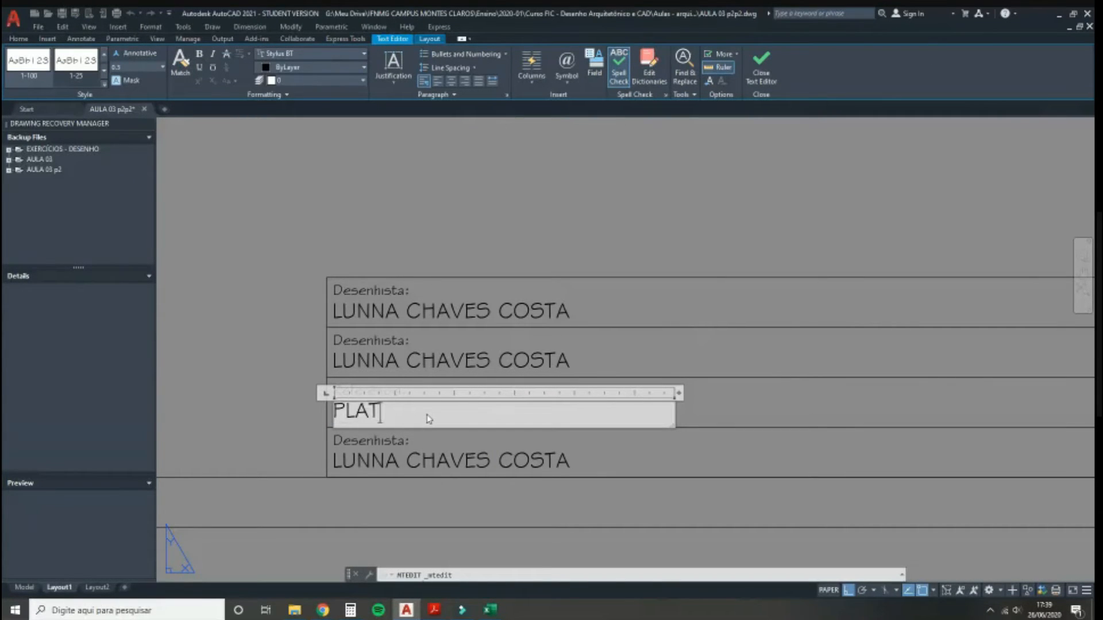
pyautogui.write('nta maBAIXA DE')
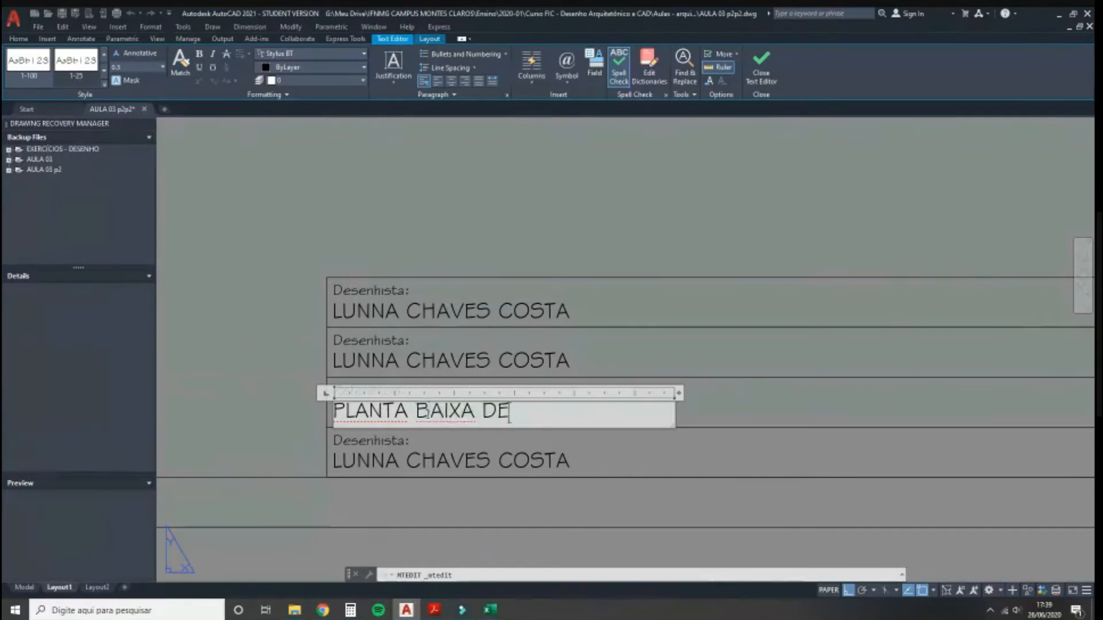
pyautogui.write(' COZINHA')
pyautogui.click(300, 398)
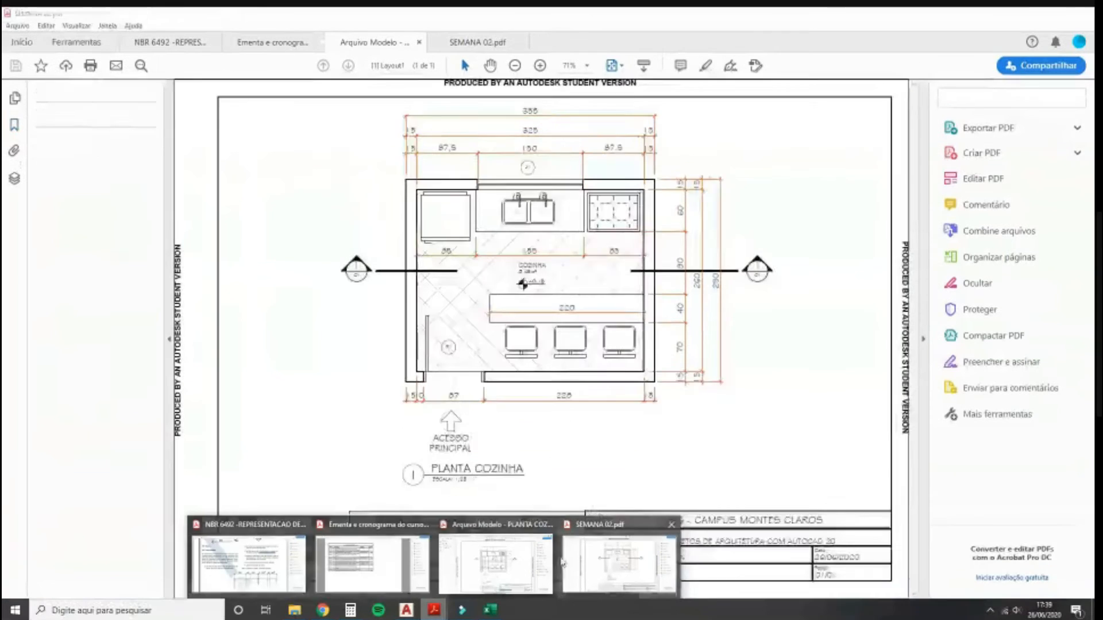
pyautogui.click(493, 560)
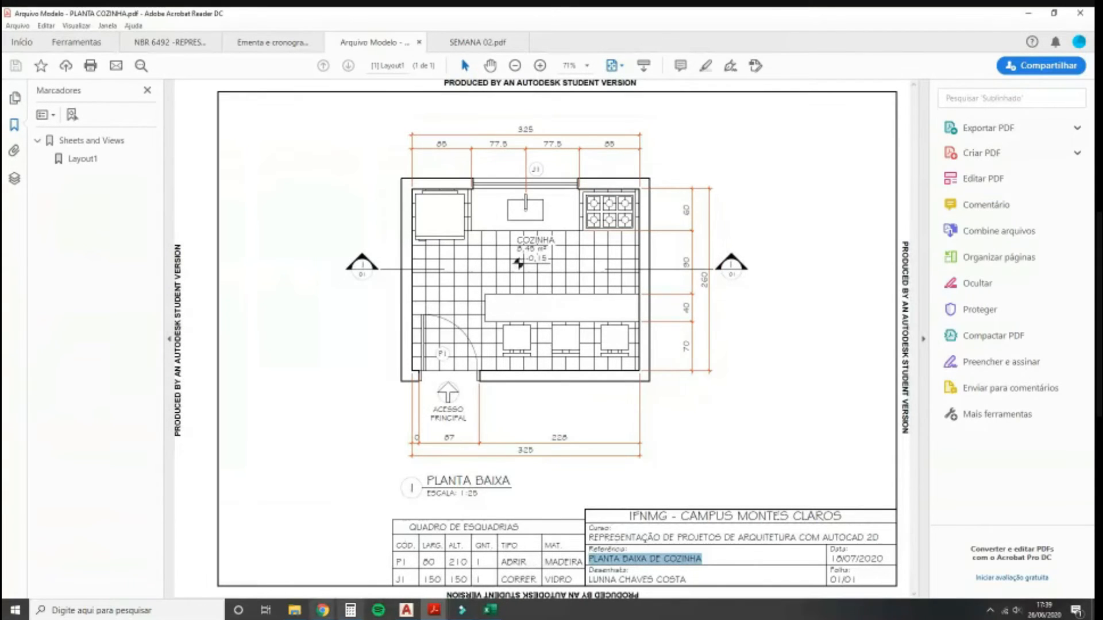
# Step: Replace the second row's text with 'REPRESENTAÇÃO DE PROJETO DE ARQUITETURA COM AUTOCAD 2D' on one line
pyautogui.click(406, 609)
pyautogui.doubleClick(422, 363)
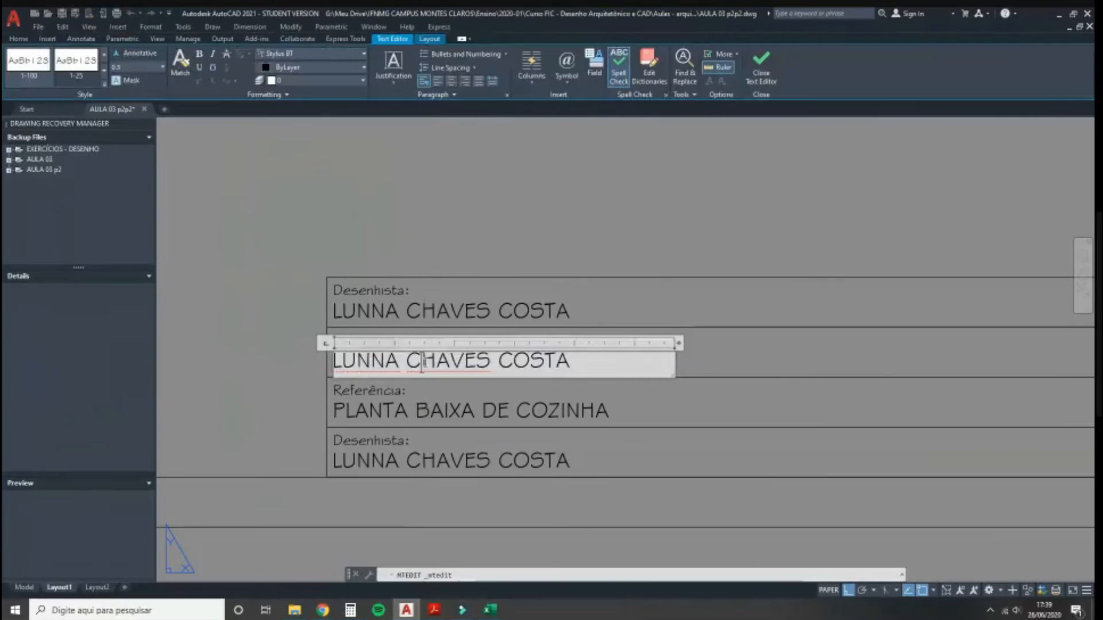
pyautogui.tripleClick(422, 362)
pyautogui.write('REPRESENTAÇÃO DE PROJETO DE A')
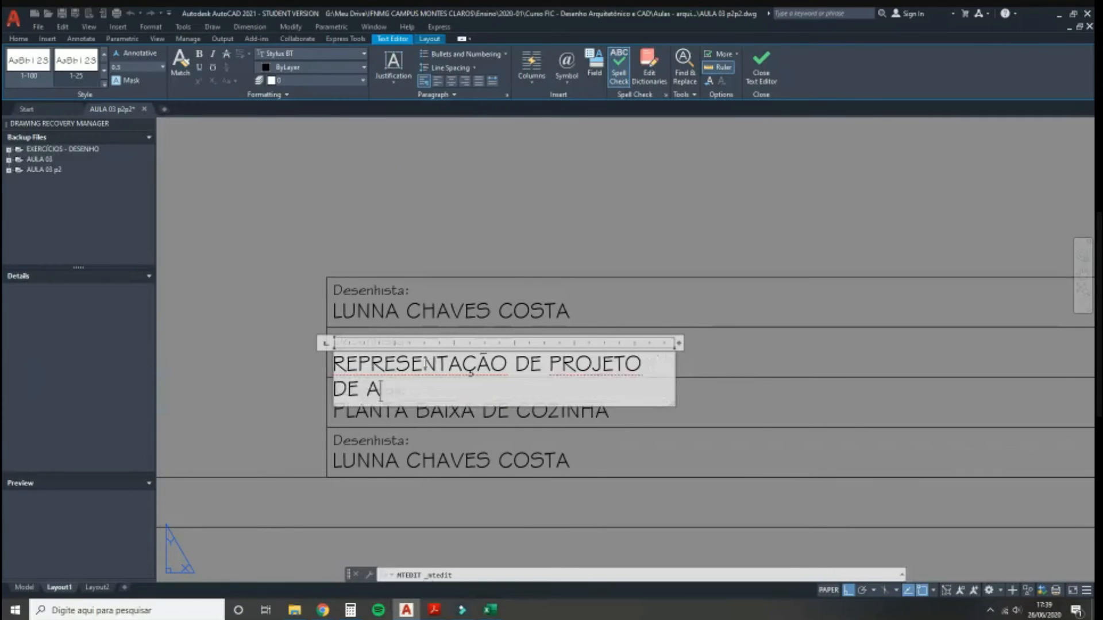
pyautogui.write('RQUITETURA COM AUTOCAD 2D')
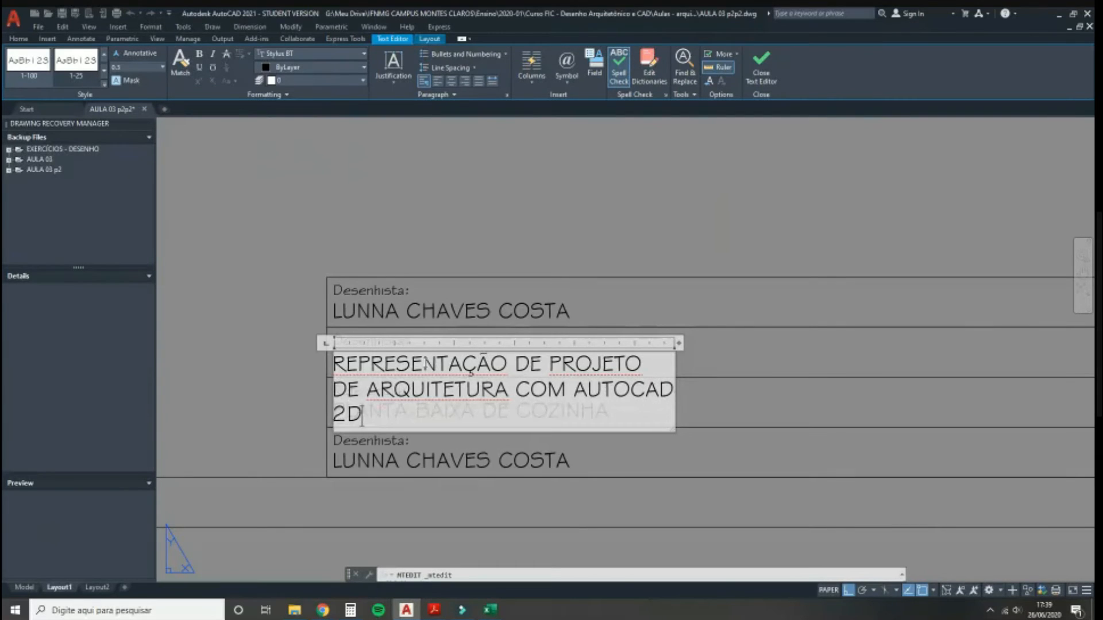
pyautogui.scroll(-2, 210, 496)
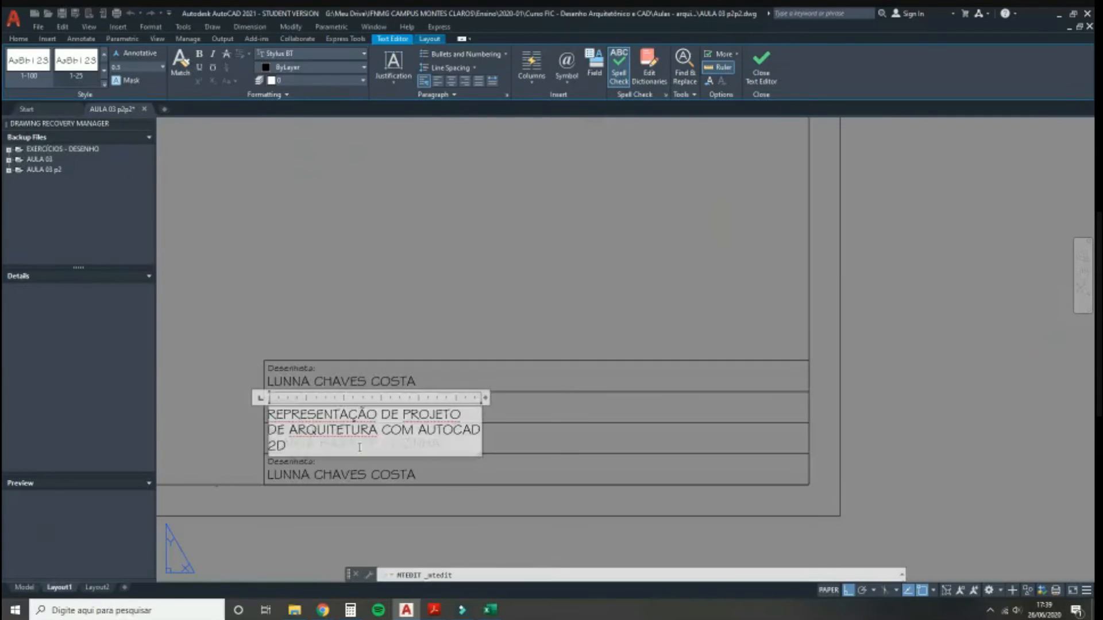
pyautogui.moveTo(486, 398); pyautogui.dragTo(728, 384)
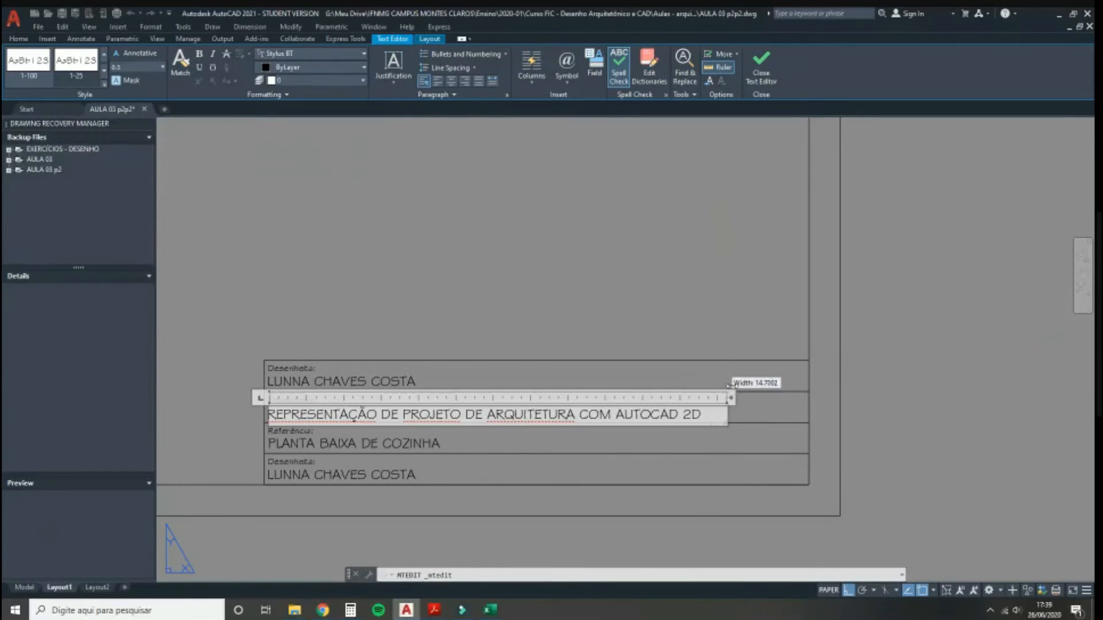
pyautogui.click(613, 317)
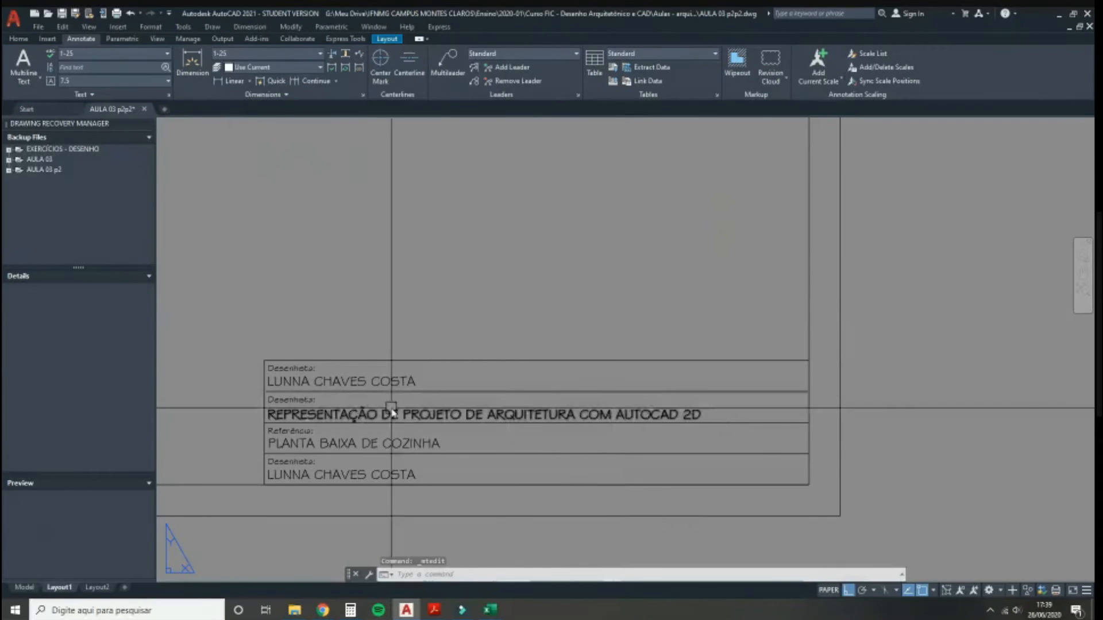
# Step: Replace the top row's name with 'IFNMG - CAMPUS MONTES CLAROS' on one line
pyautogui.doubleClick(320, 382)
pyautogui.tripleClick(332, 384)
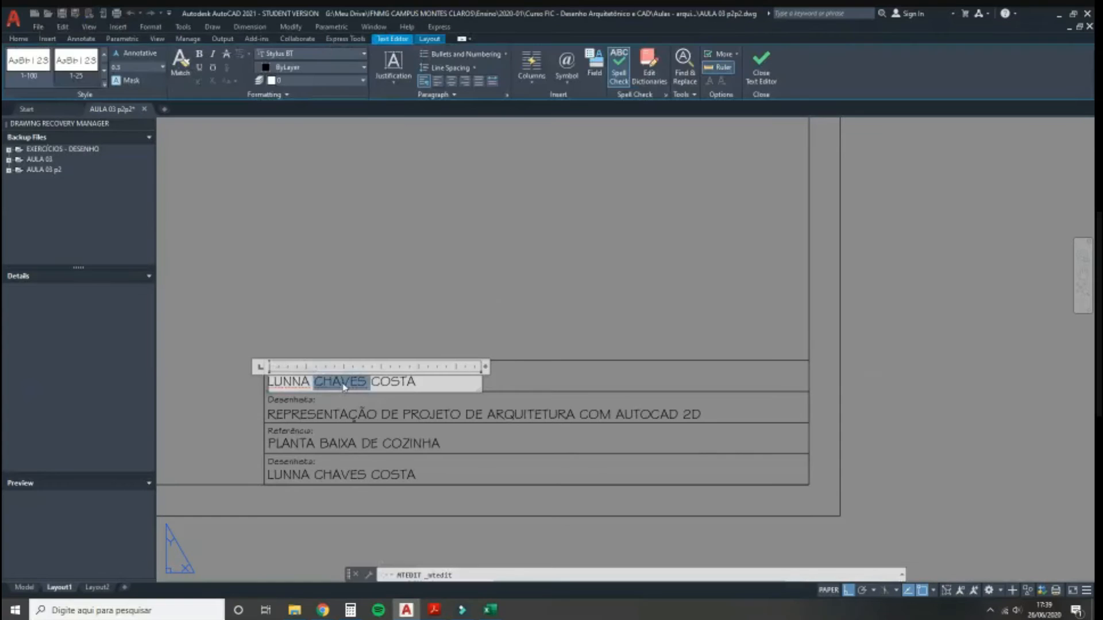
pyautogui.press('Delete')
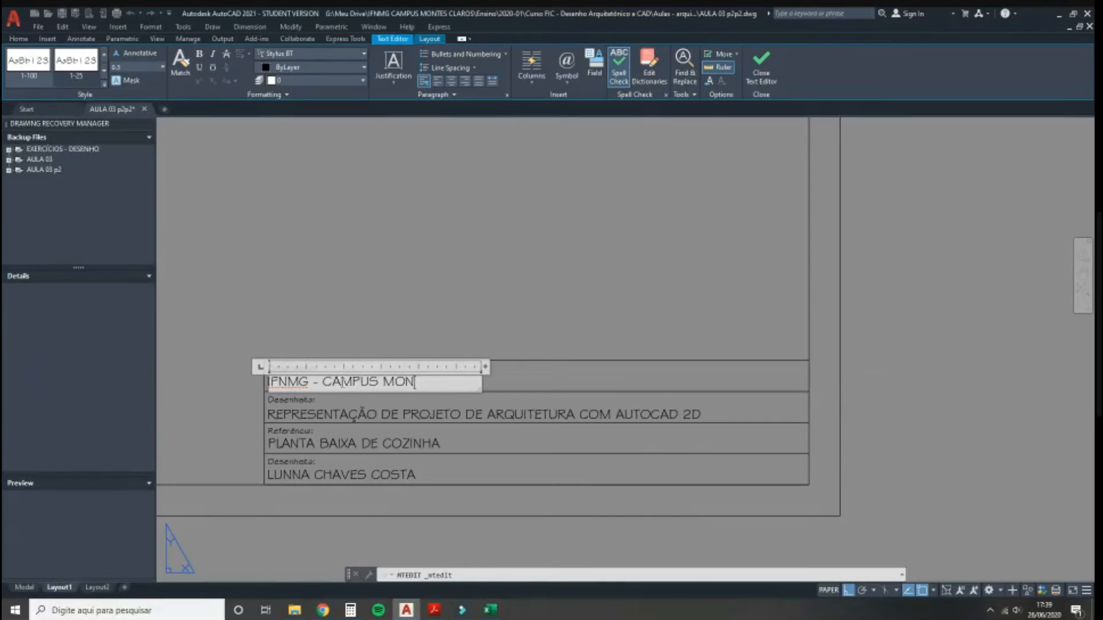
pyautogui.write('IFNMG - CAMPUS MONTES CLAROS')
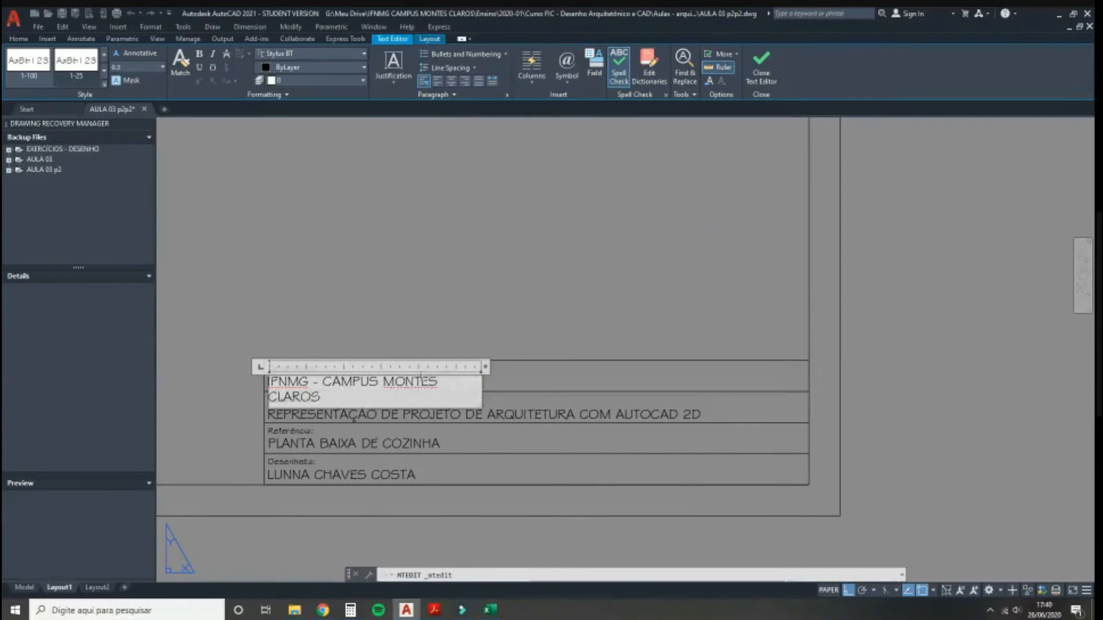
pyautogui.moveTo(485, 366); pyautogui.dragTo(555, 349)
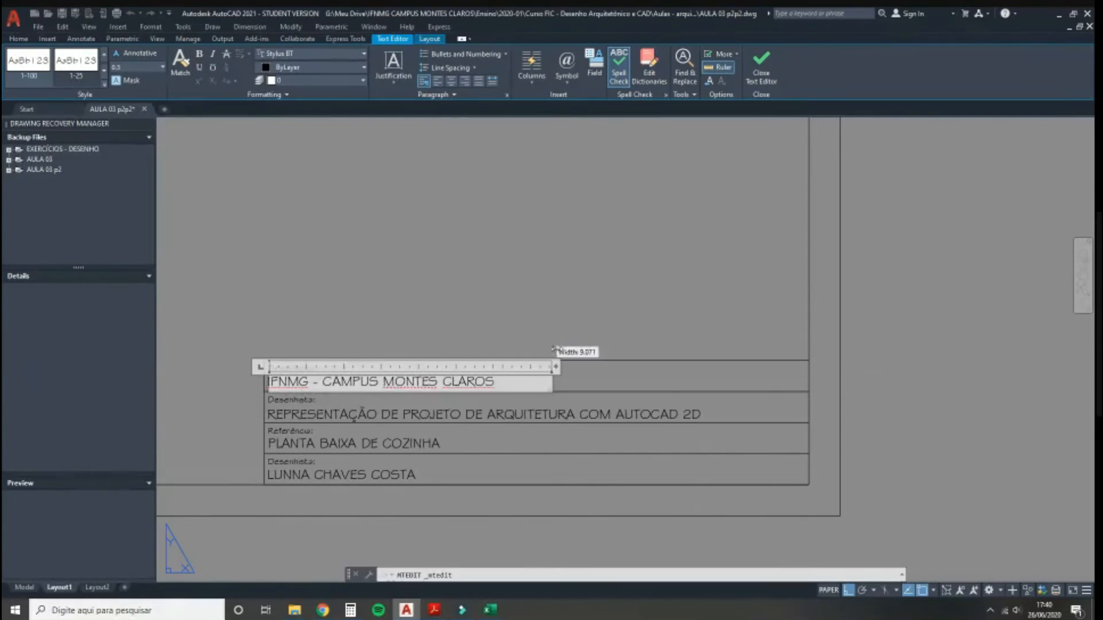
pyautogui.click(459, 293)
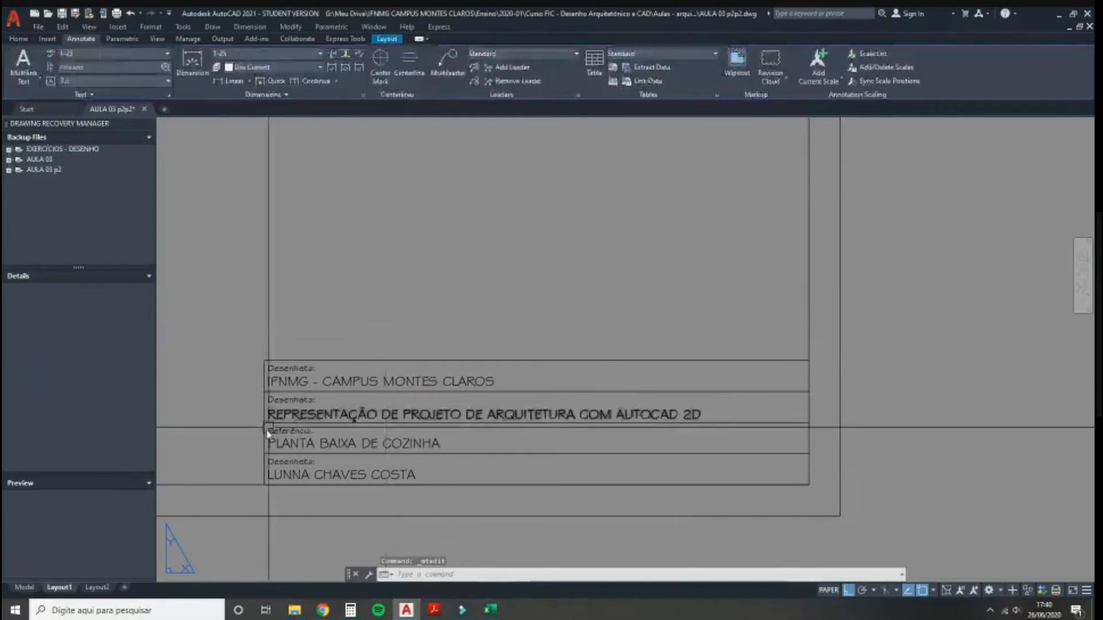
# Step: Erase the top row's Desenhista label and nudge the institution name slightly upward
pyautogui.click(291, 369)
pyautogui.press('Delete')
pyautogui.click(296, 379)
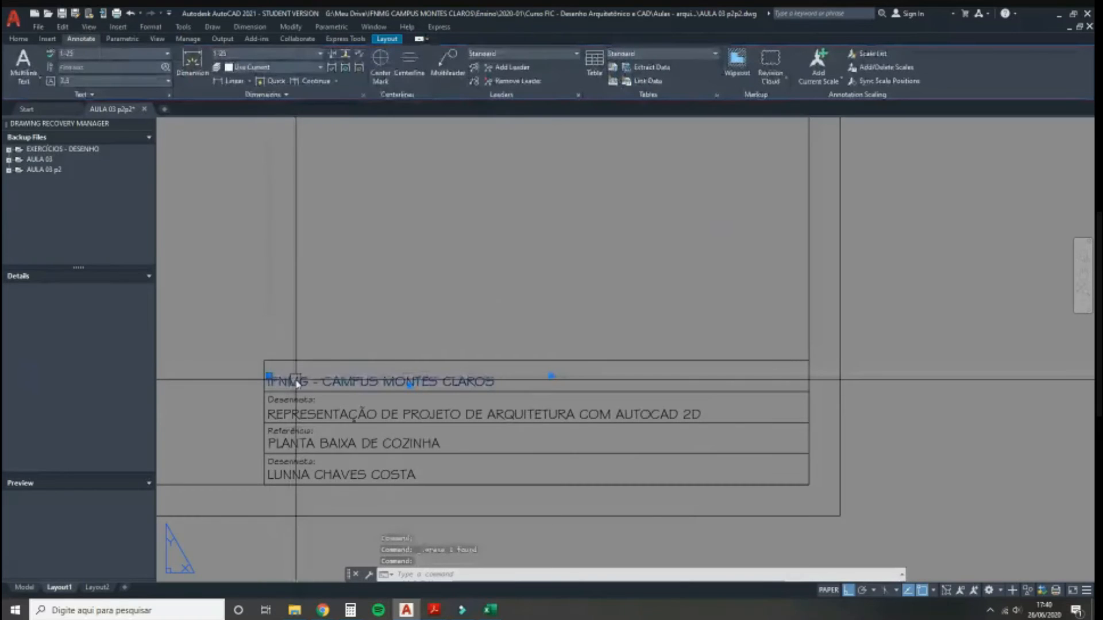
pyautogui.scroll(2, 295, 380)
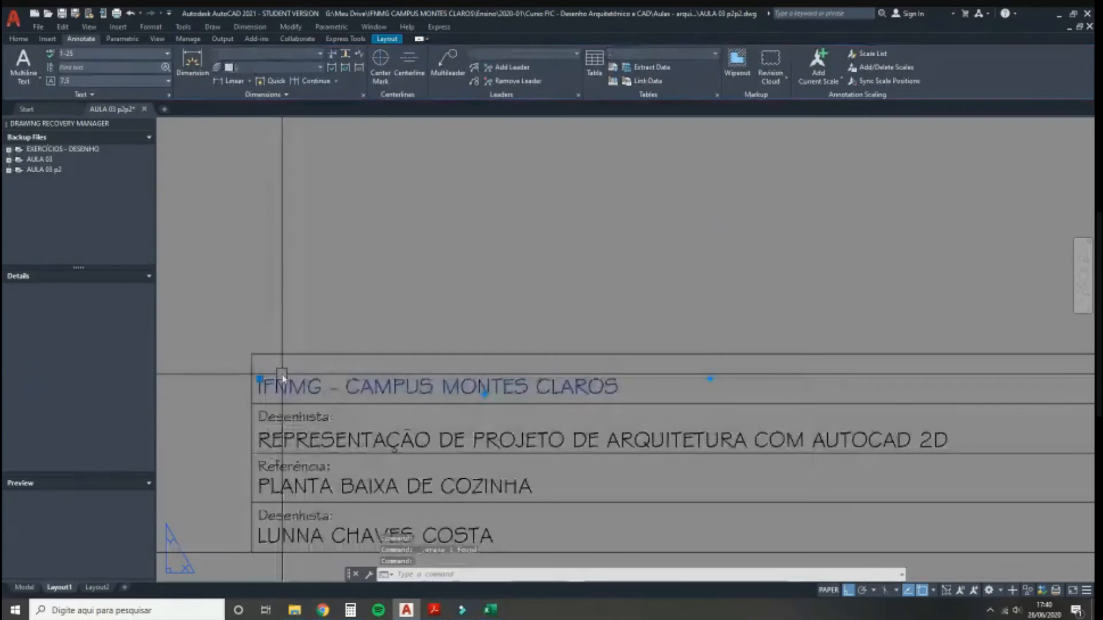
pyautogui.scroll(1, 249, 388)
pyautogui.write('m')
pyautogui.press('space')
pyautogui.click(210, 380)
pyautogui.click(210, 375)
# Step: Enlarge the institution name to 0.4 text height, widening its box to fit one line
pyautogui.click(288, 375)
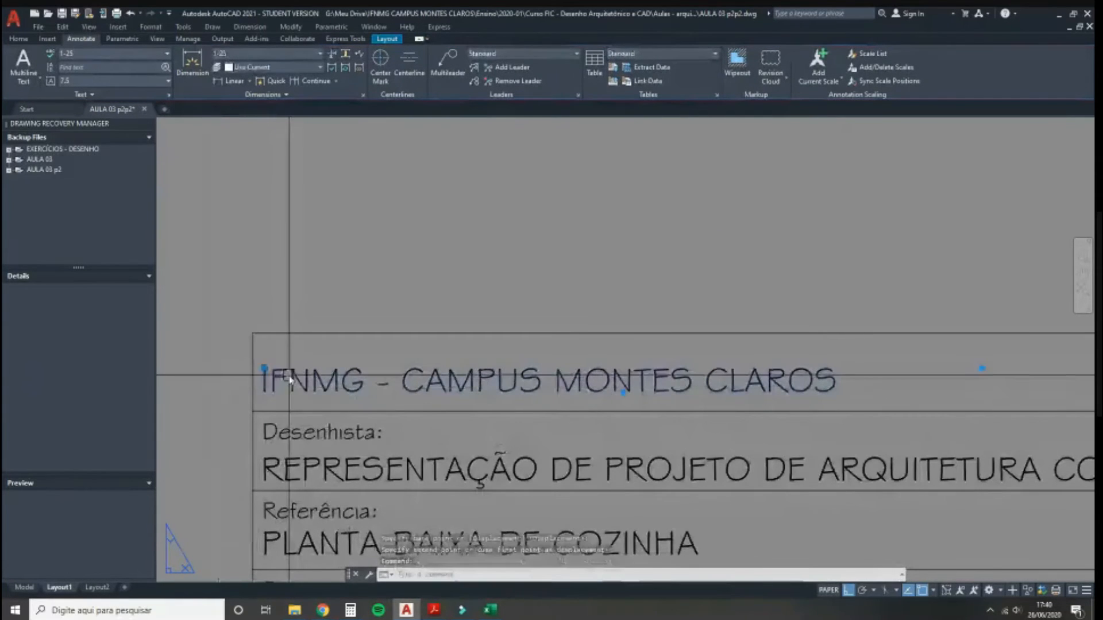
pyautogui.doubleClick(289, 379)
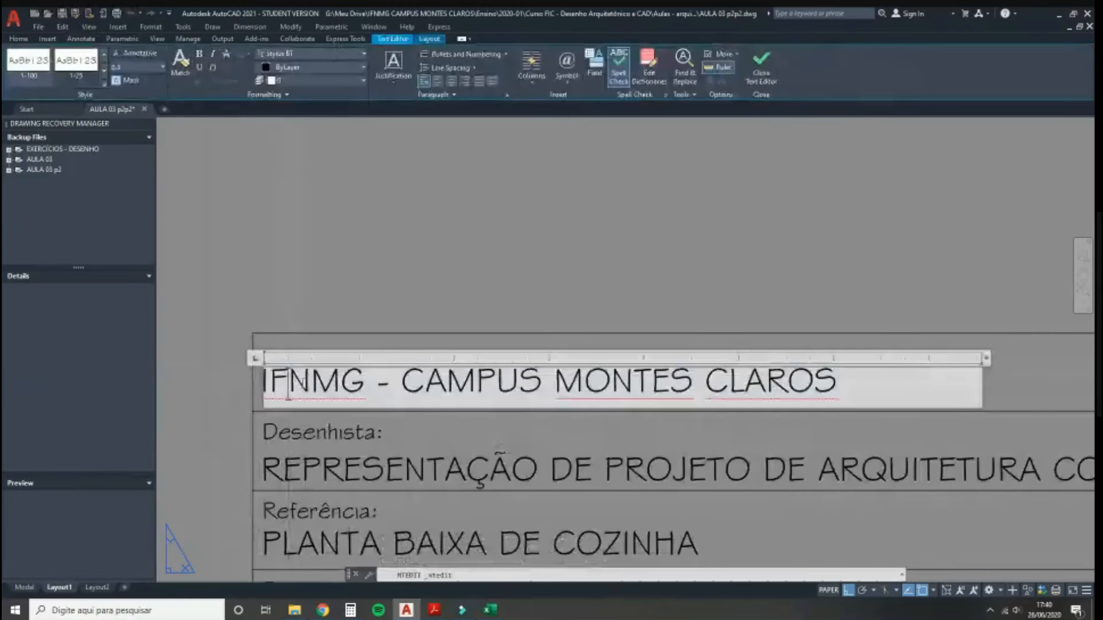
pyautogui.click(137, 70)
pyautogui.write('0.4')
pyautogui.press('Return')
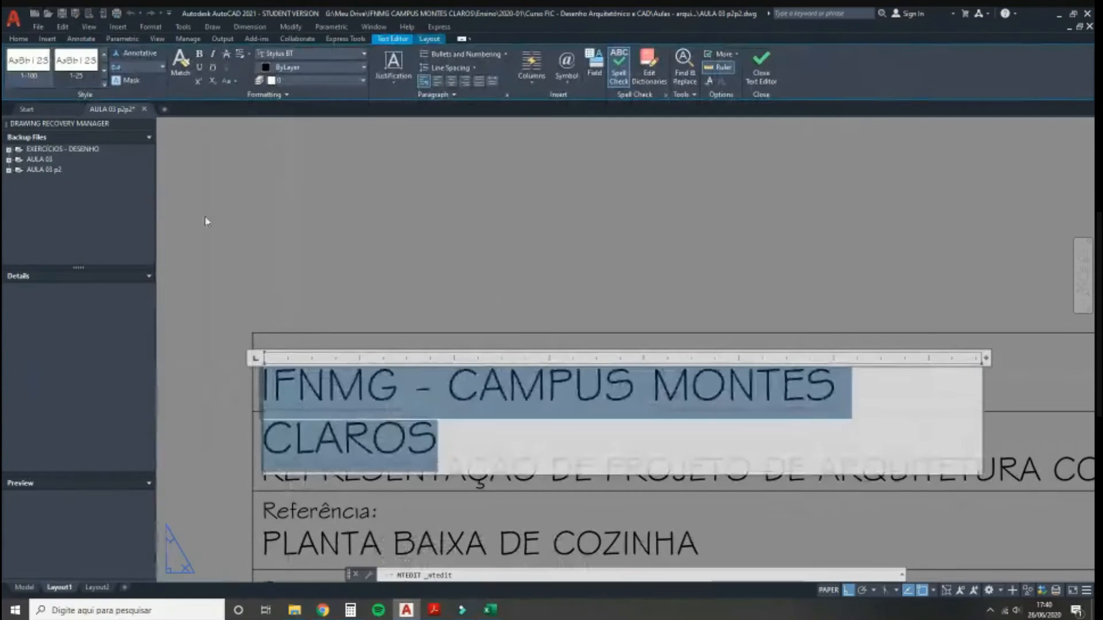
pyautogui.scroll(-3, 199, 260)
pyautogui.moveTo(655, 335); pyautogui.dragTo(800, 319)
pyautogui.click(610, 266)
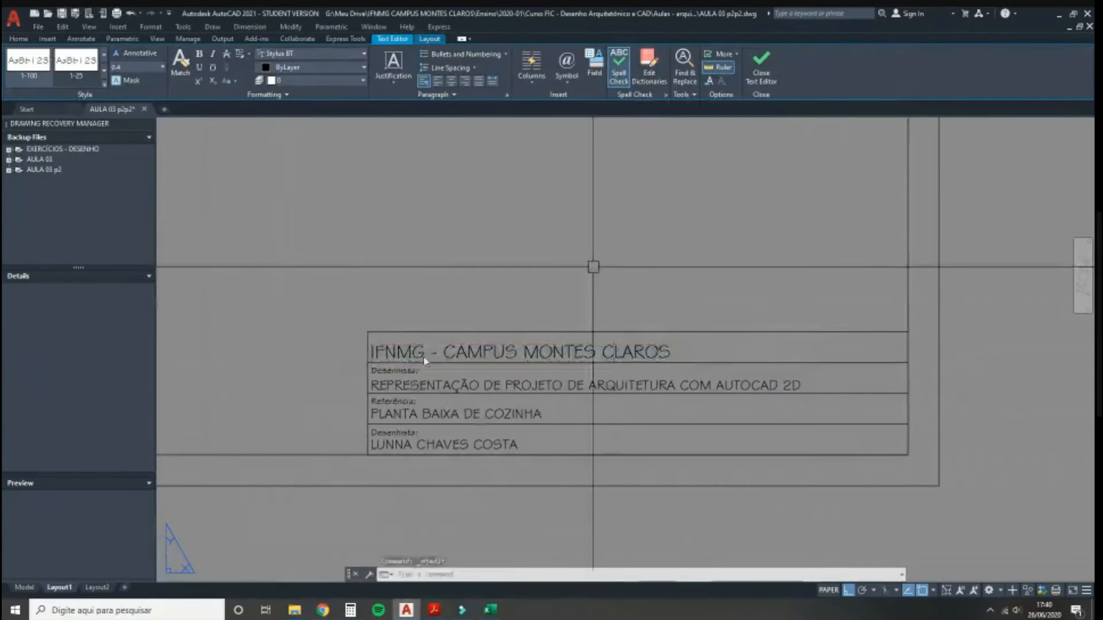
# Step: Stretch the heading's text box across the full row and centre the text
pyautogui.doubleClick(403, 357)
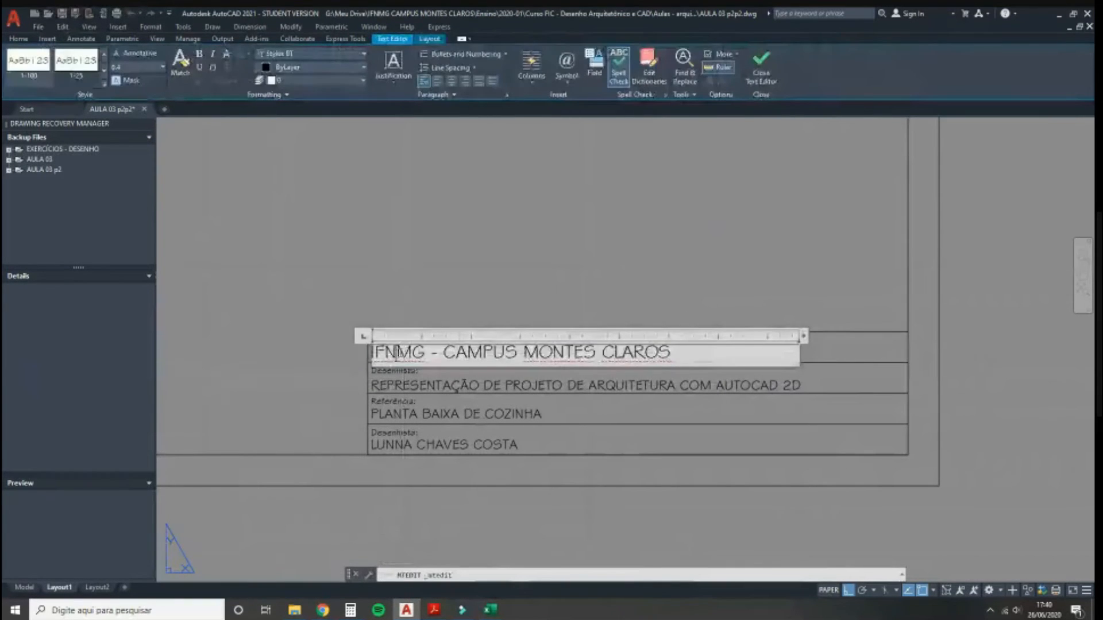
pyautogui.hotkey('ctrl', 'a')
pyautogui.moveTo(801, 335); pyautogui.dragTo(905, 336)
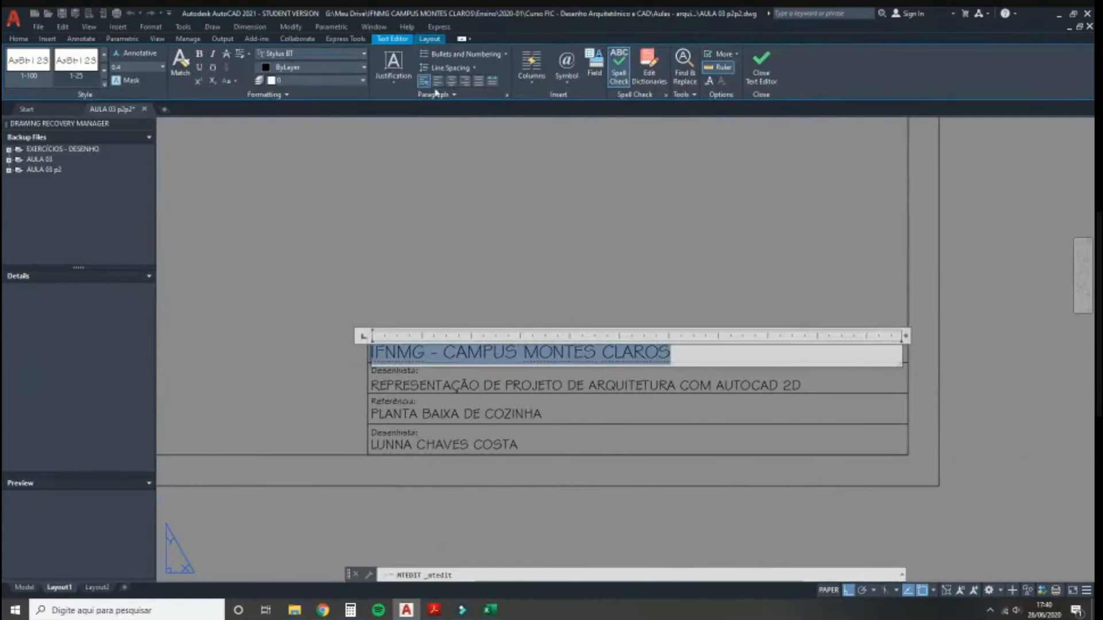
pyautogui.click(452, 82)
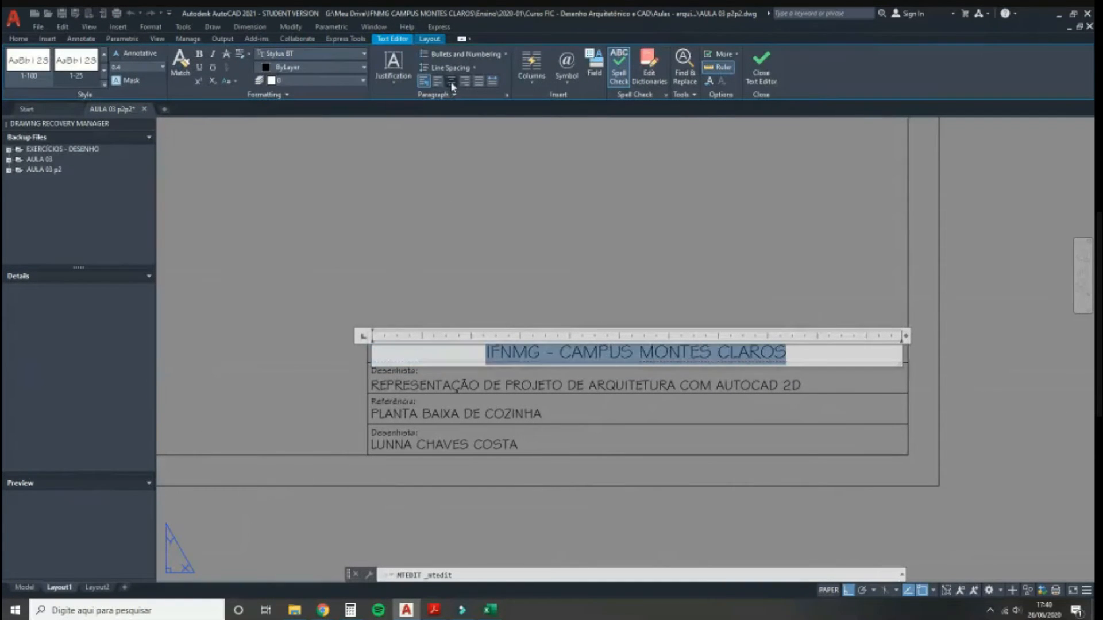
pyautogui.click(493, 198)
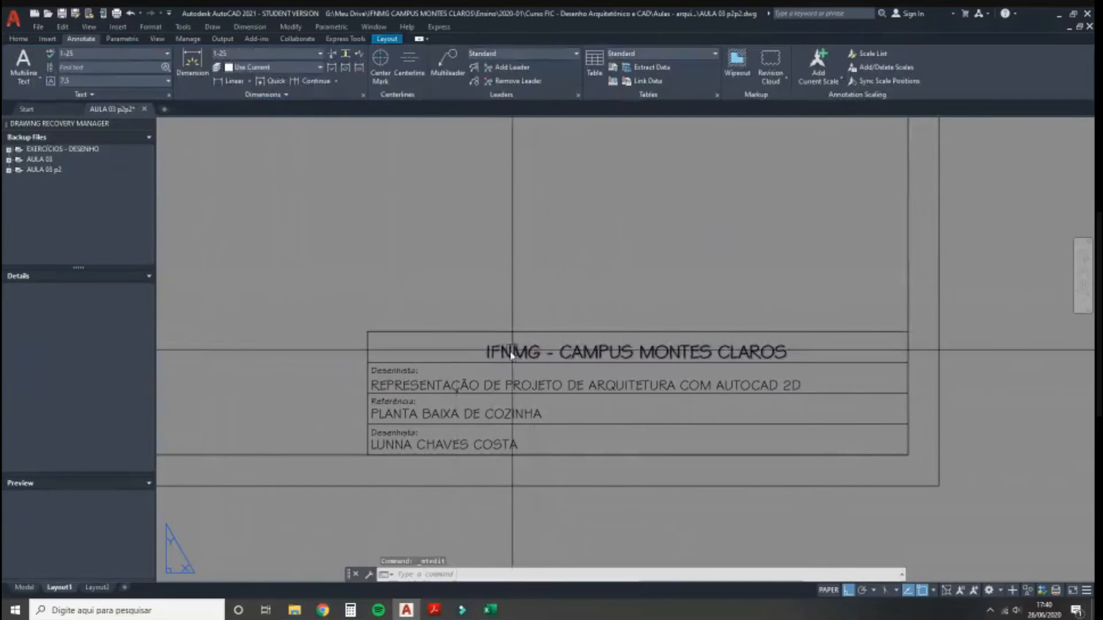
# Step: Move the centred heading down into its final position in the top row
pyautogui.scroll(2, 506, 351)
pyautogui.click(499, 349)
pyautogui.scroll(-1, 466, 332)
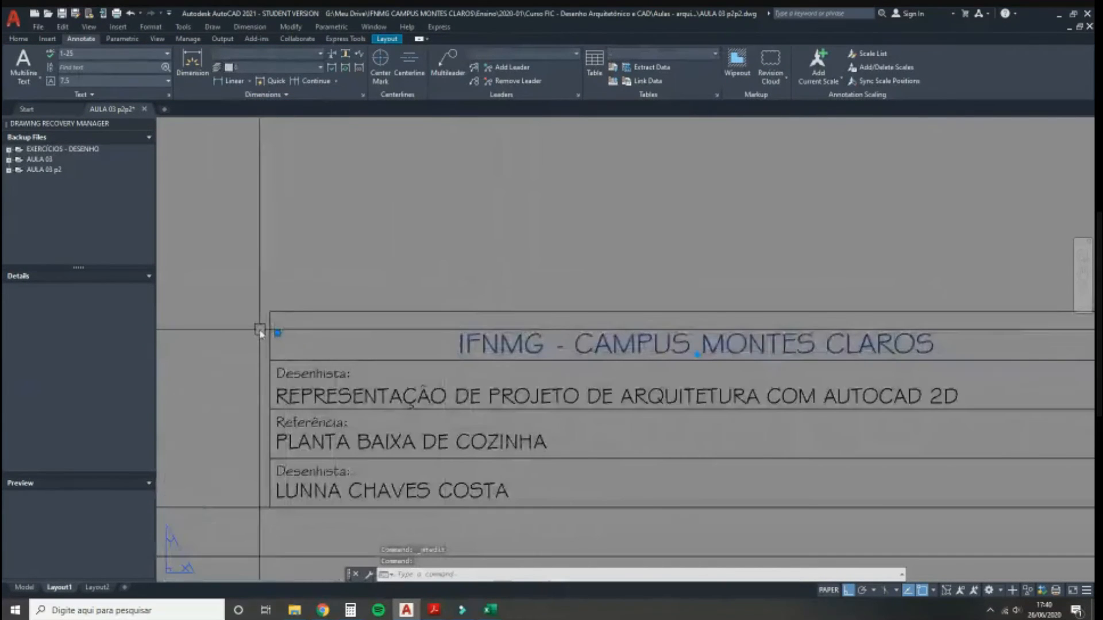
pyautogui.scroll(2, 258, 330)
pyautogui.write('m')
pyautogui.press('Return')
pyautogui.click(240, 356)
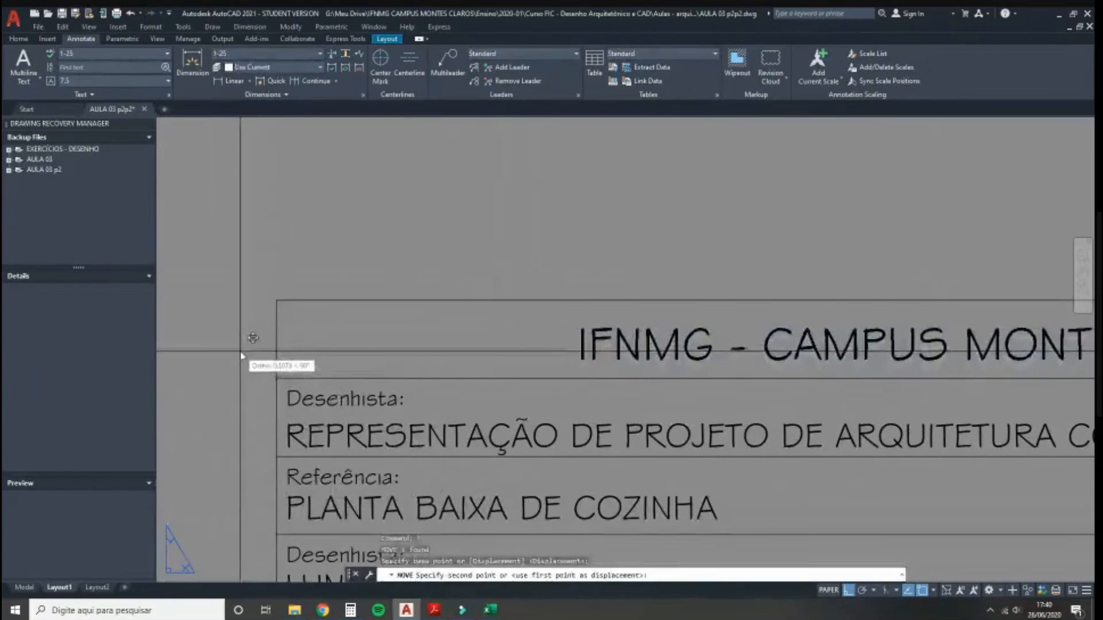
pyautogui.click(243, 345)
pyautogui.scroll(-3, 556, 277)
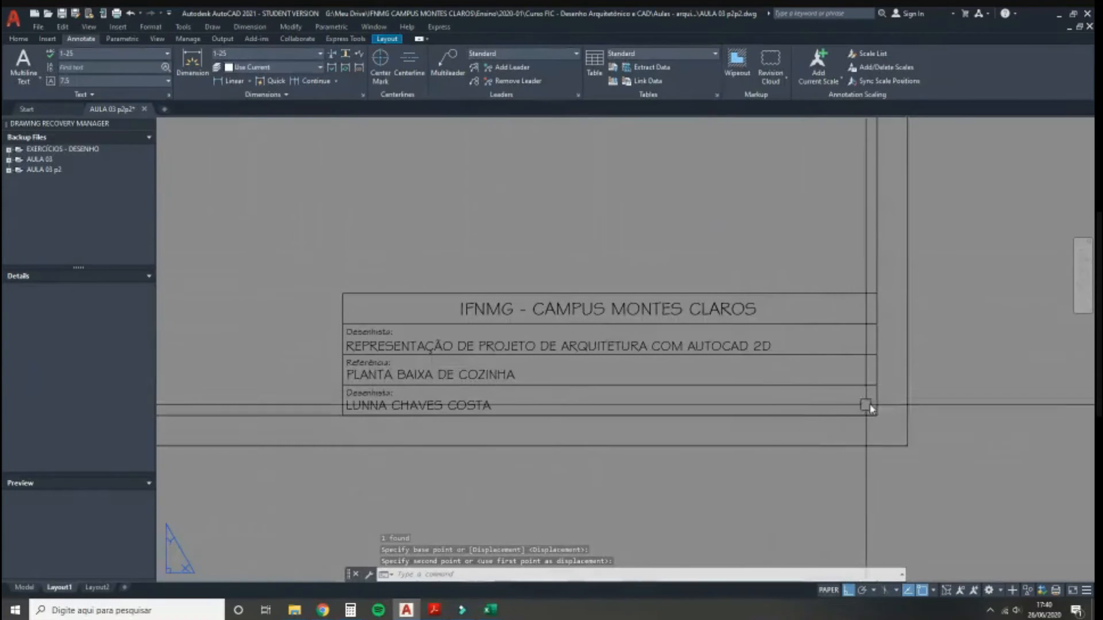
pyautogui.moveTo(434, 612)
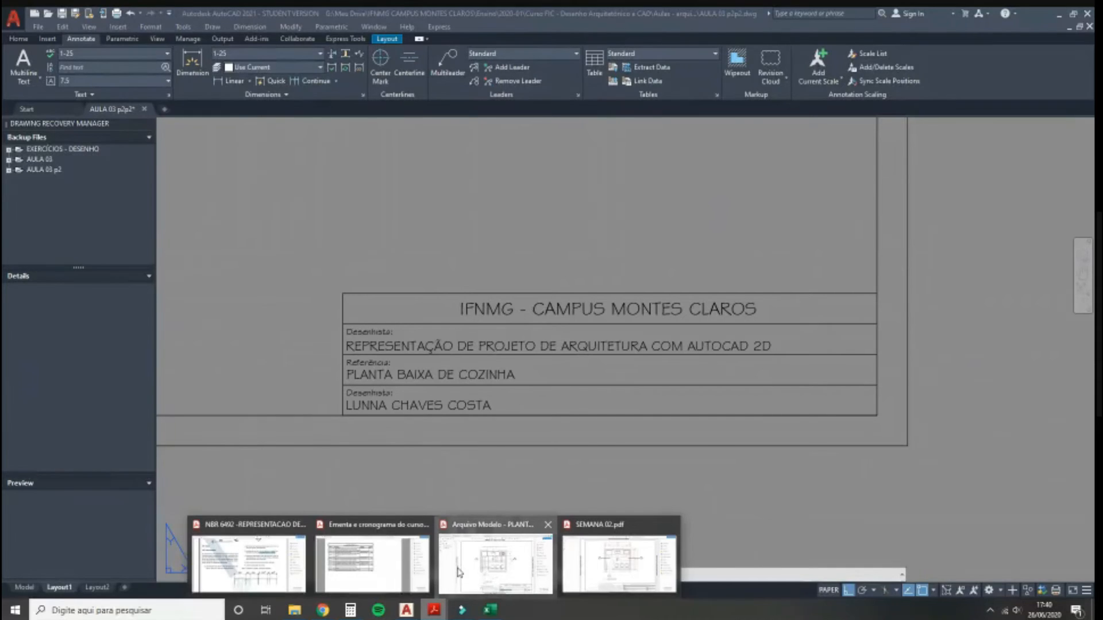
pyautogui.click(460, 571)
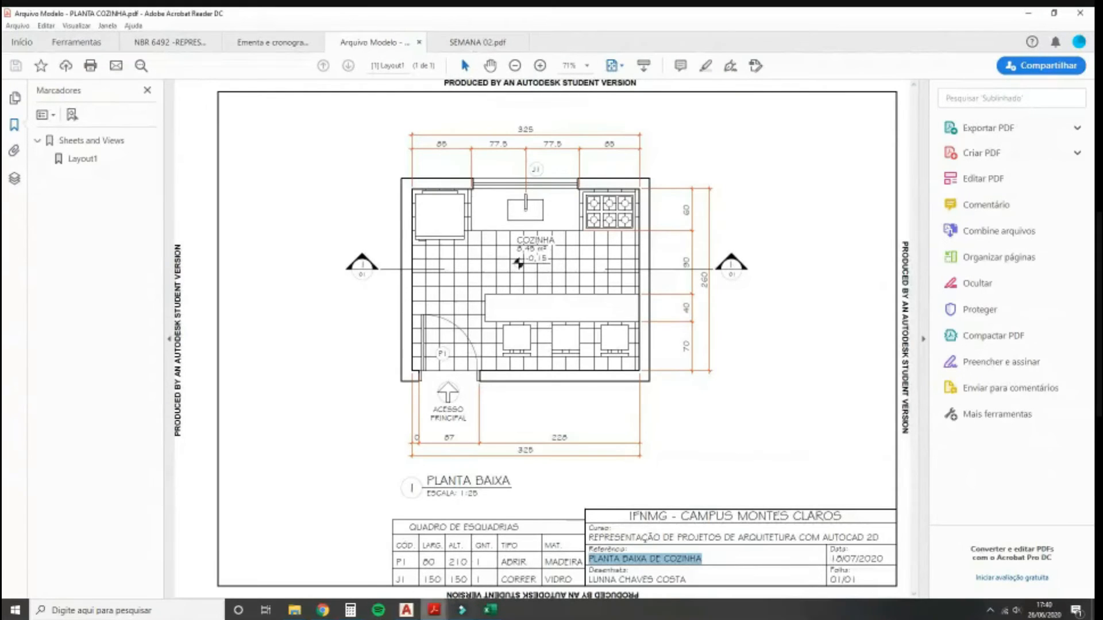
pyautogui.click(415, 612)
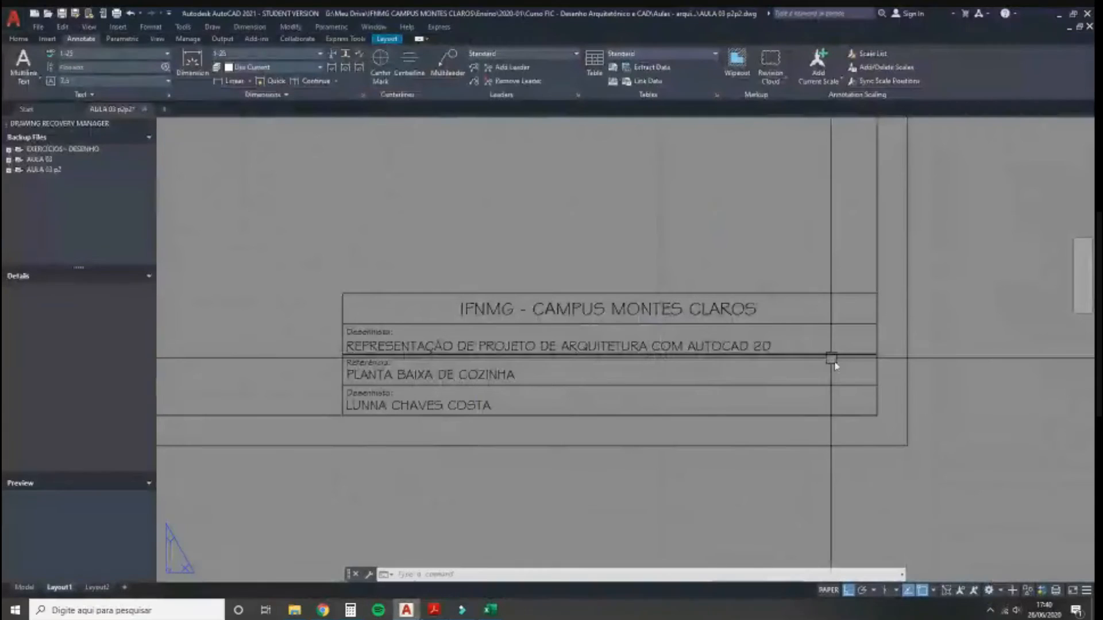
# Step: Draw a 5-unit divider line in the title block and erase a stray bottom line
pyautogui.write('l')
pyautogui.press('Return')
pyautogui.click(878, 424)
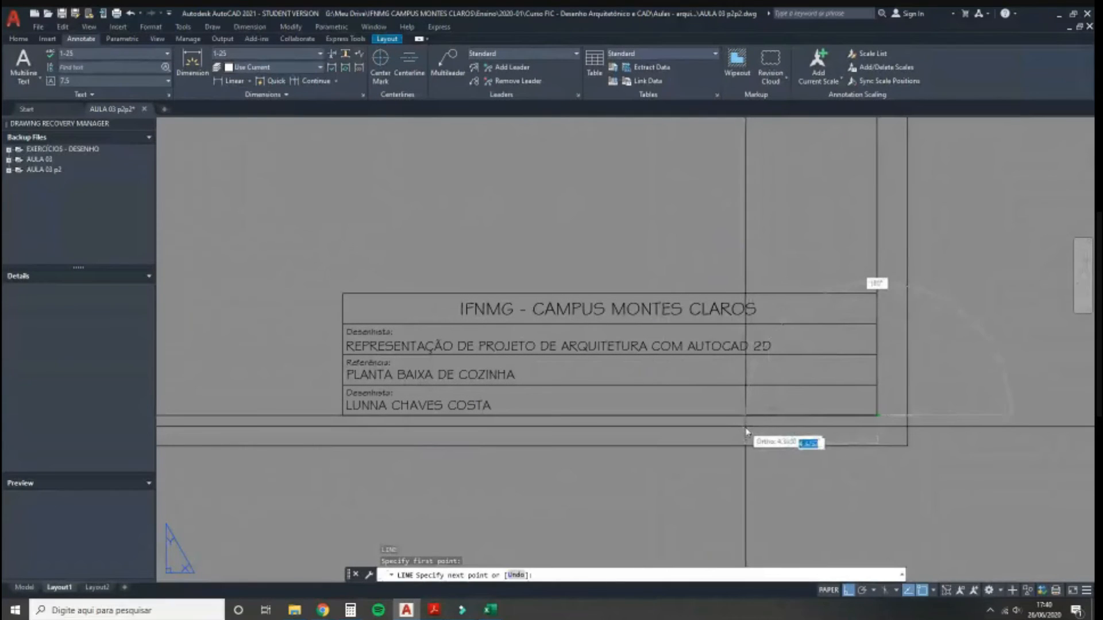
pyautogui.write('5')
pyautogui.press('Return')
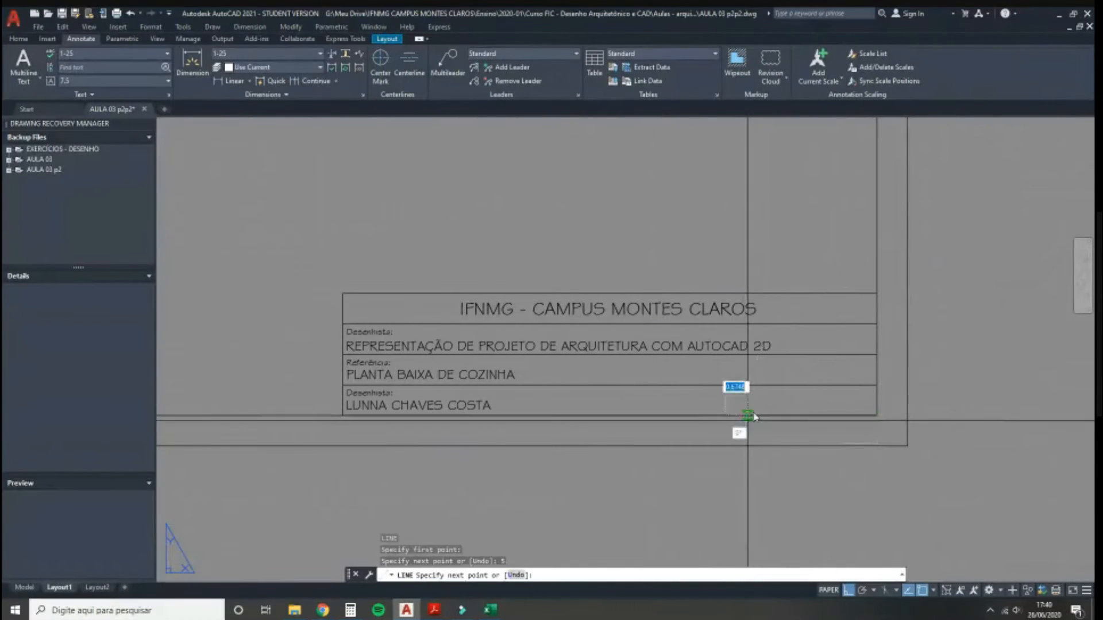
pyautogui.click(725, 355)
pyautogui.press('Return')
pyautogui.click(762, 415)
pyautogui.press('Delete')
# Step: Select the Referência and drafter's name texts and start a copy, then cancel it
pyautogui.click(347, 372)
pyautogui.click(377, 404)
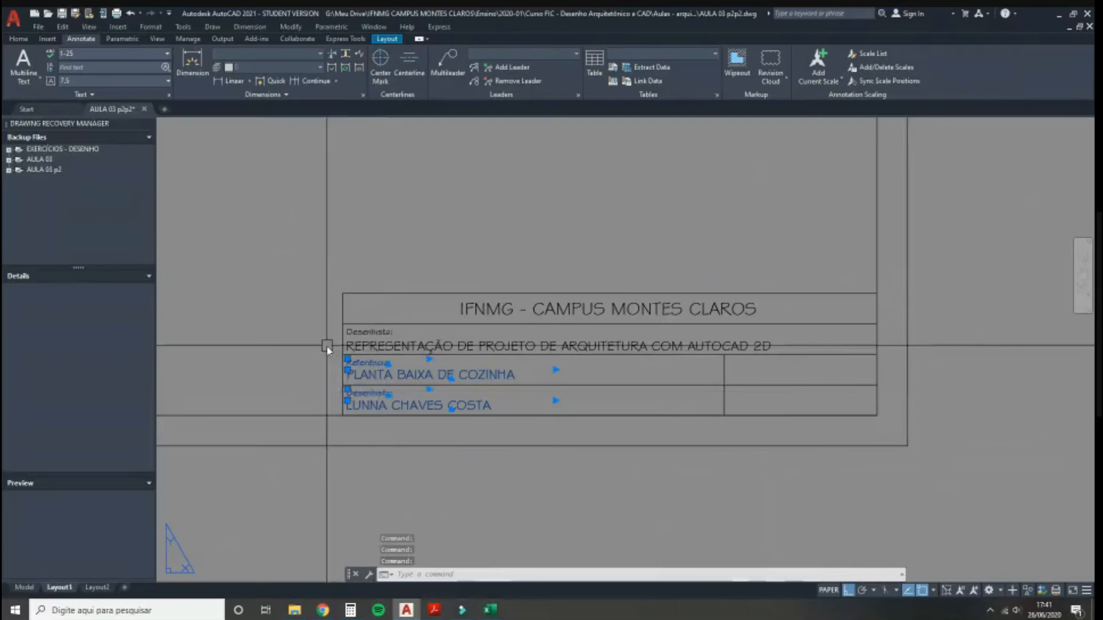
pyautogui.write('CO')
pyautogui.press('Return')
pyautogui.click(343, 356)
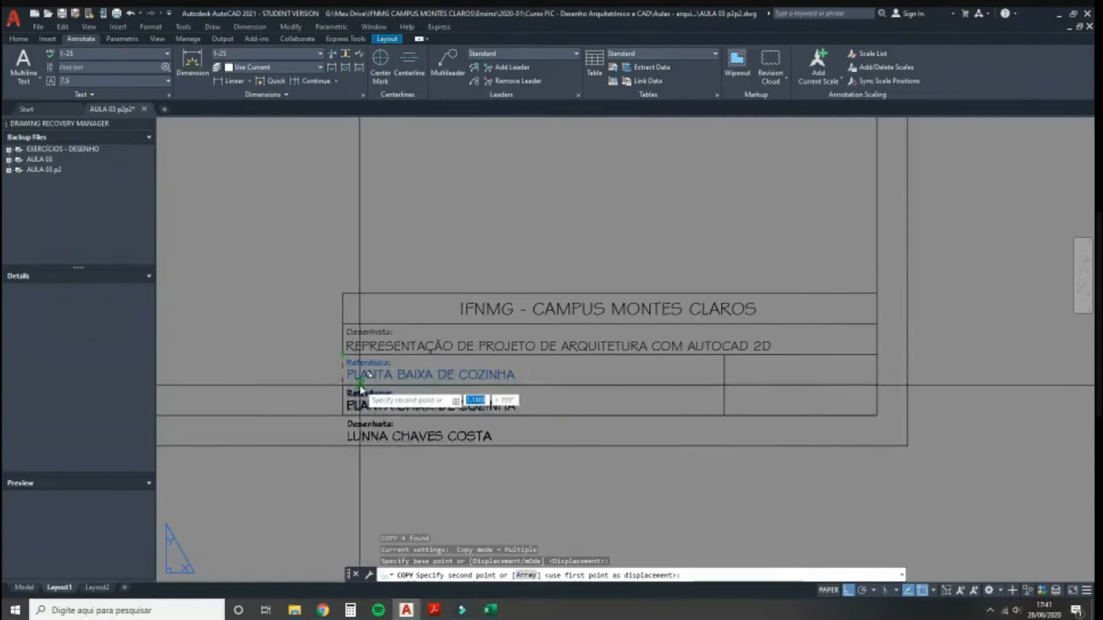
pyautogui.press('Escape')
# Step: Copy the four Referência/Desenhista label and entry texts from the block corner into the right-hand cells
pyautogui.click(369, 390)
pyautogui.click(371, 372)
pyautogui.click(371, 361)
pyautogui.write('CO')
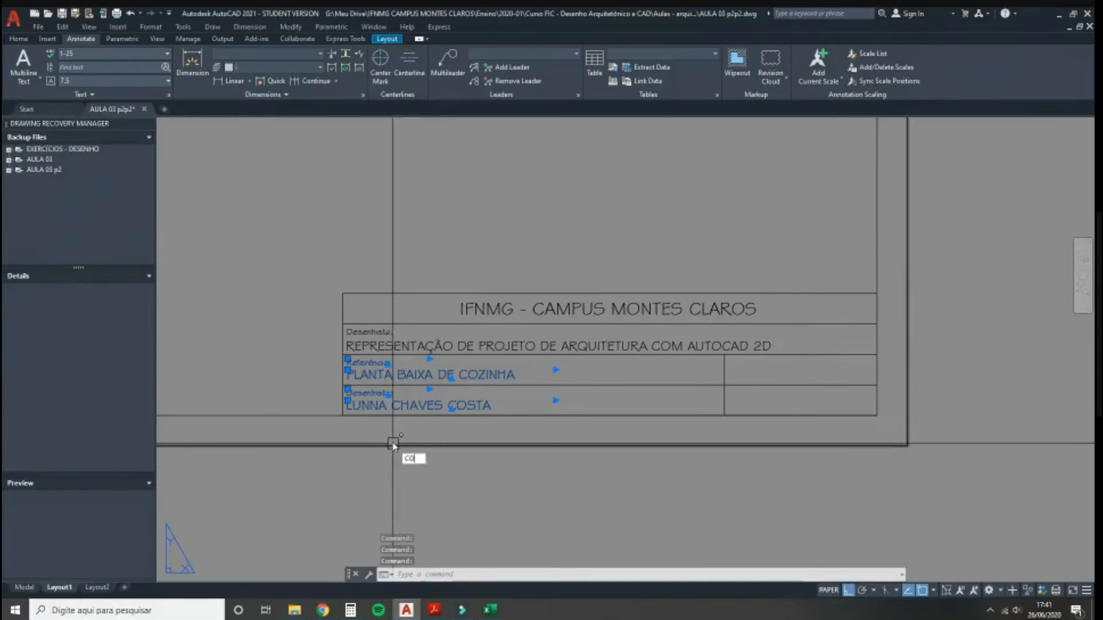
pyautogui.press('Return')
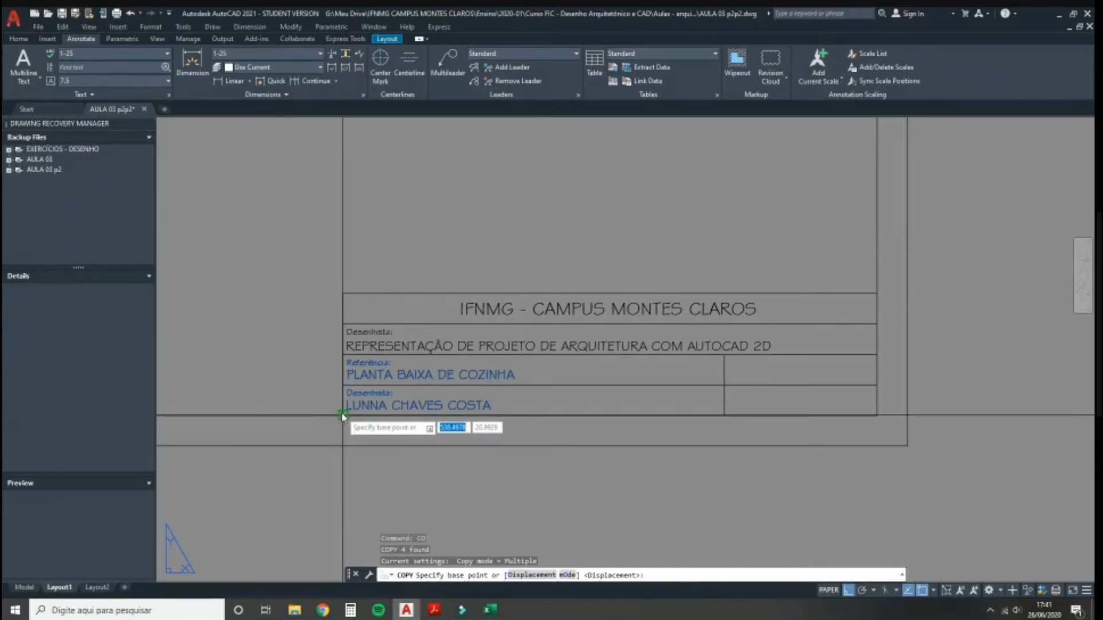
pyautogui.click(342, 415)
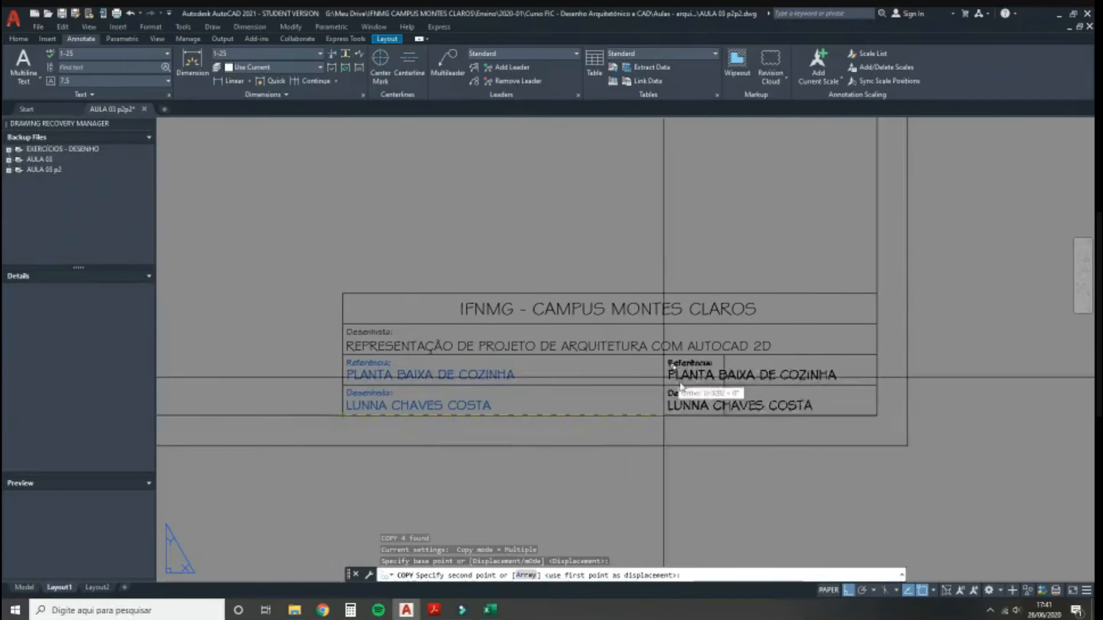
pyautogui.click(725, 415)
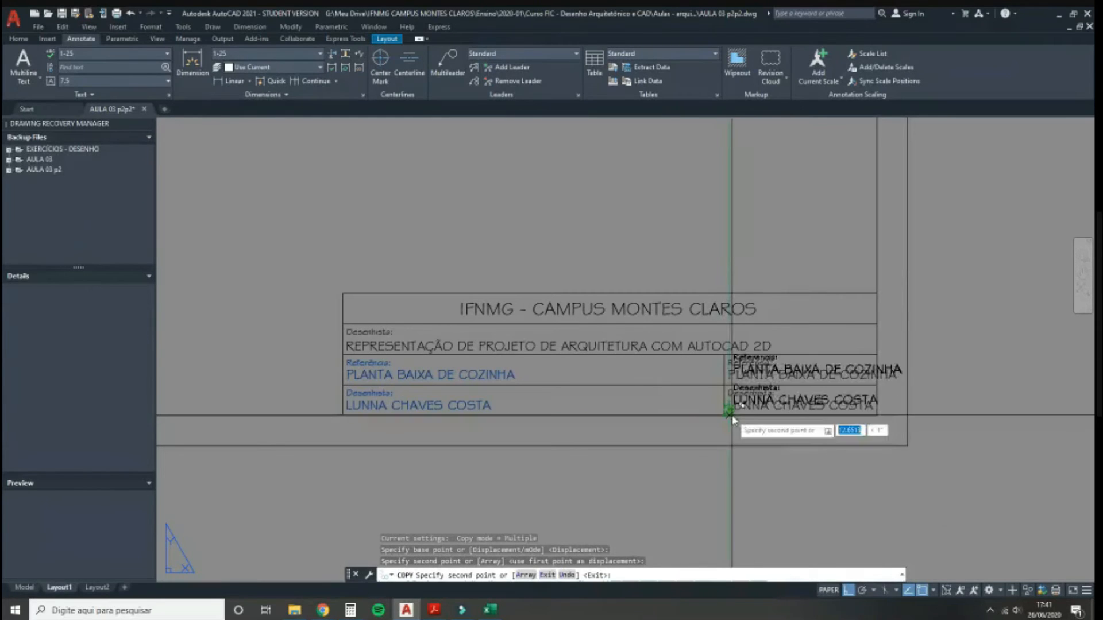
pyautogui.press('Escape')
pyautogui.scroll(2, 764, 397)
pyautogui.scroll(2, 947, 349)
# Step: Retype the copied labels as 'Data:' and 'Folha:'
pyautogui.doubleClick(591, 339)
pyautogui.doubleClick(599, 345)
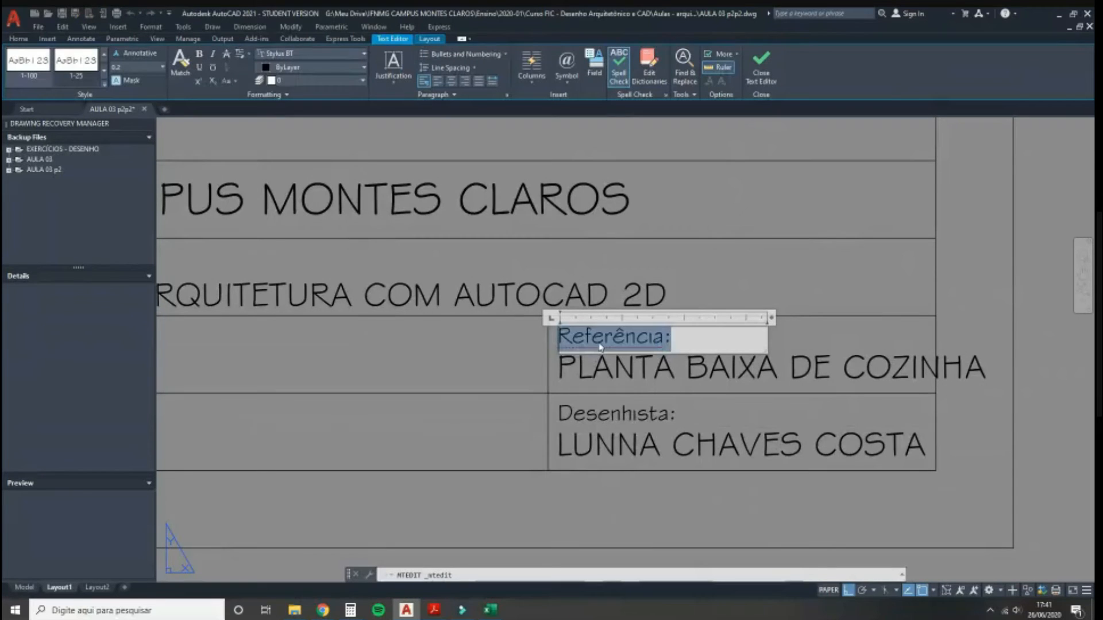
pyautogui.write('d')
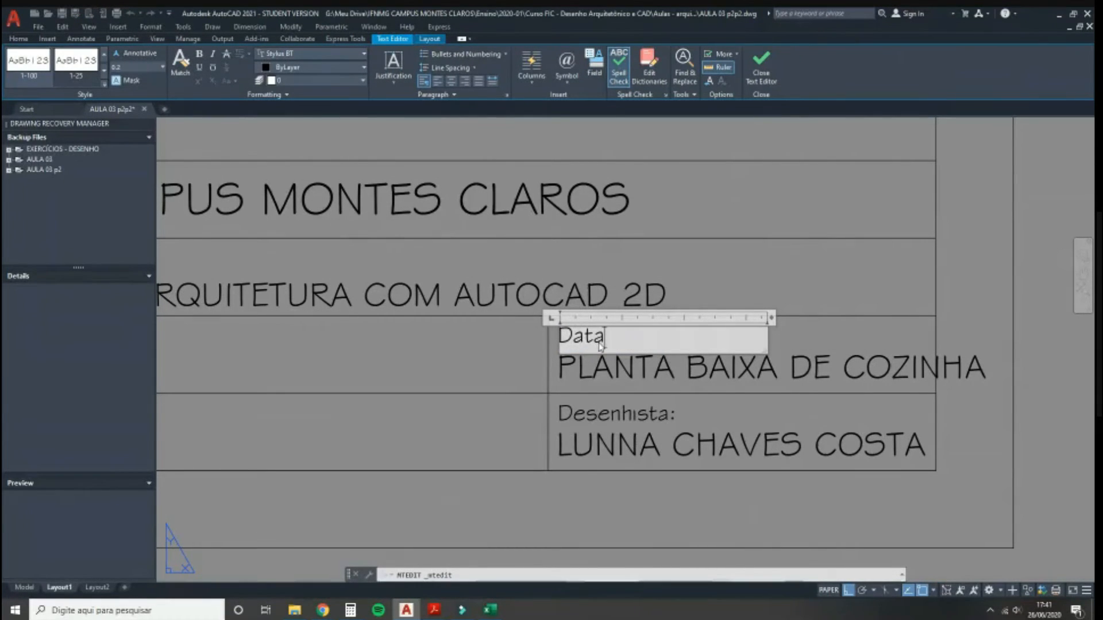
pyautogui.click(566, 411)
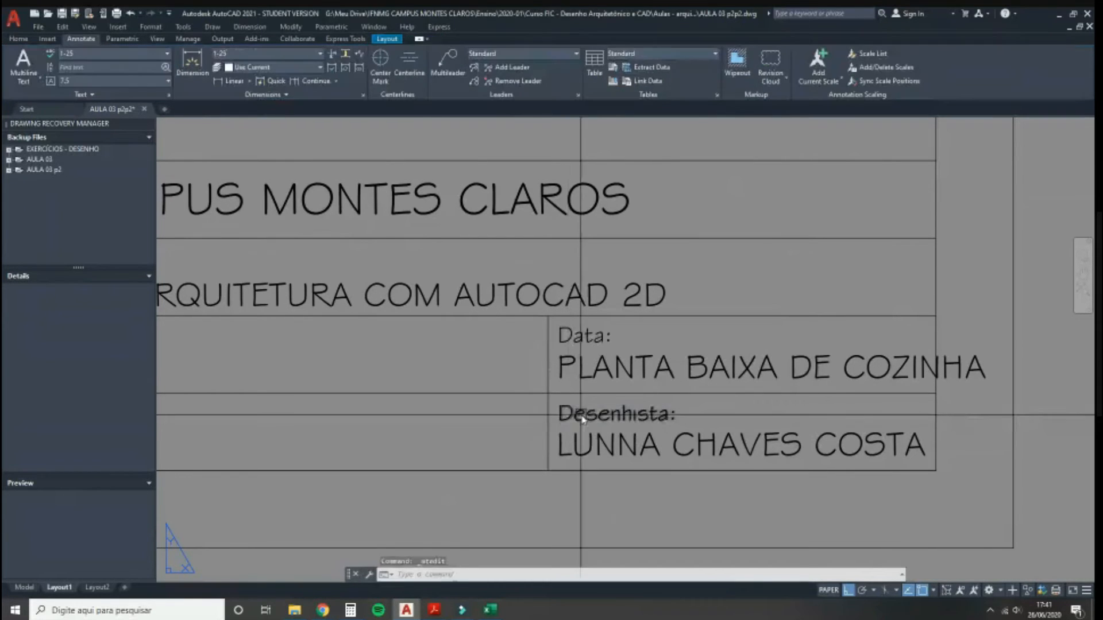
pyautogui.doubleClick(583, 417)
pyautogui.doubleClick(583, 417)
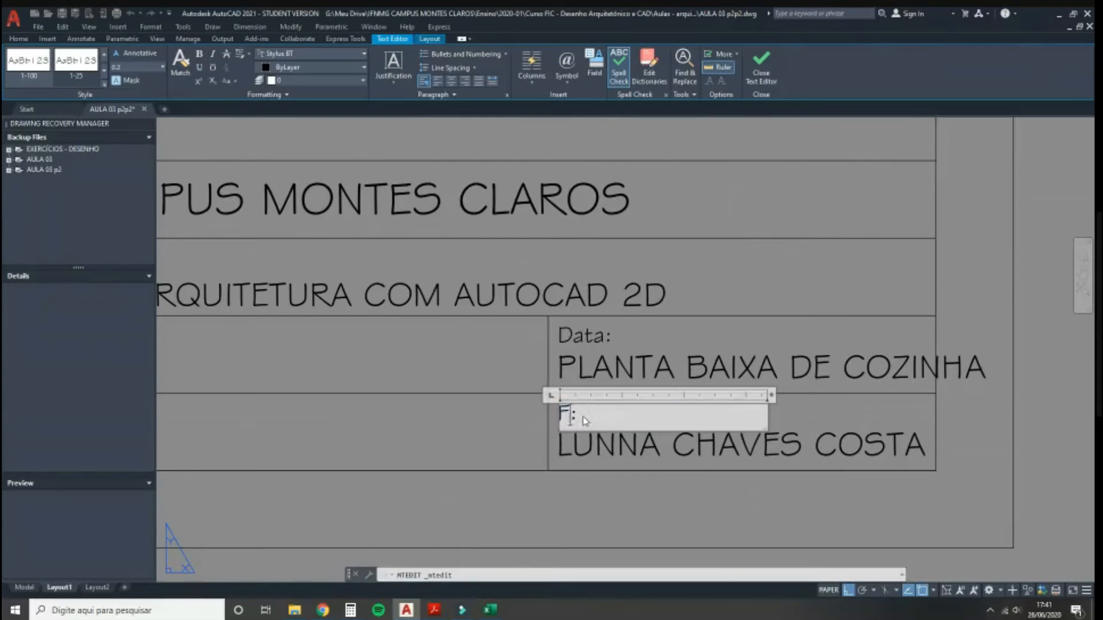
pyautogui.click(607, 379)
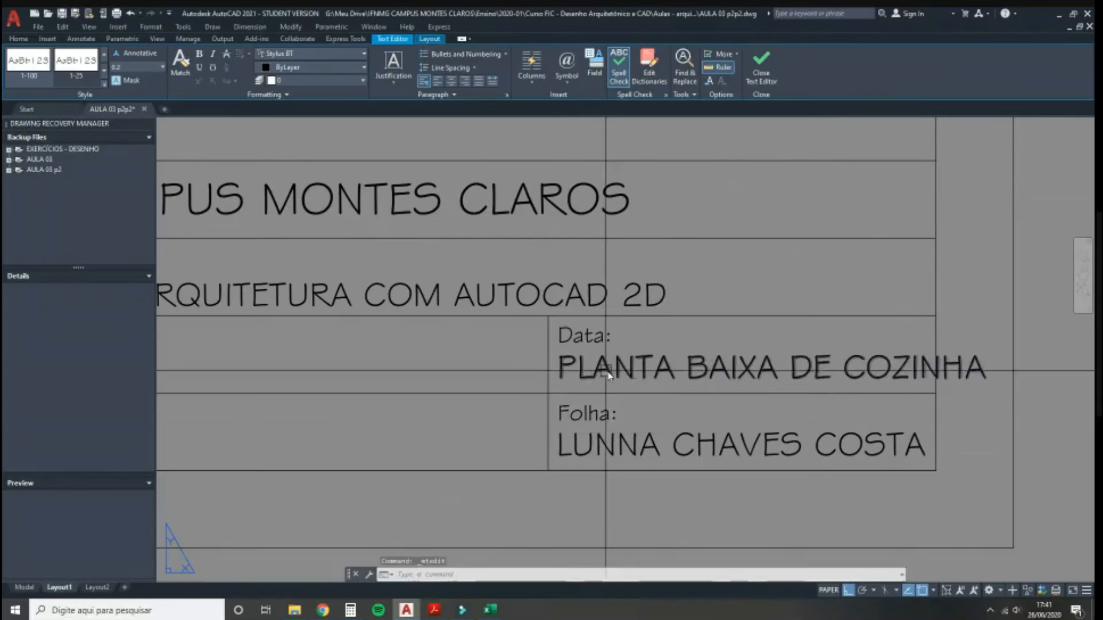
# Step: Replace the copied entries with the date 26/06/2020 and sheet number 01/01
pyautogui.doubleClick(611, 376)
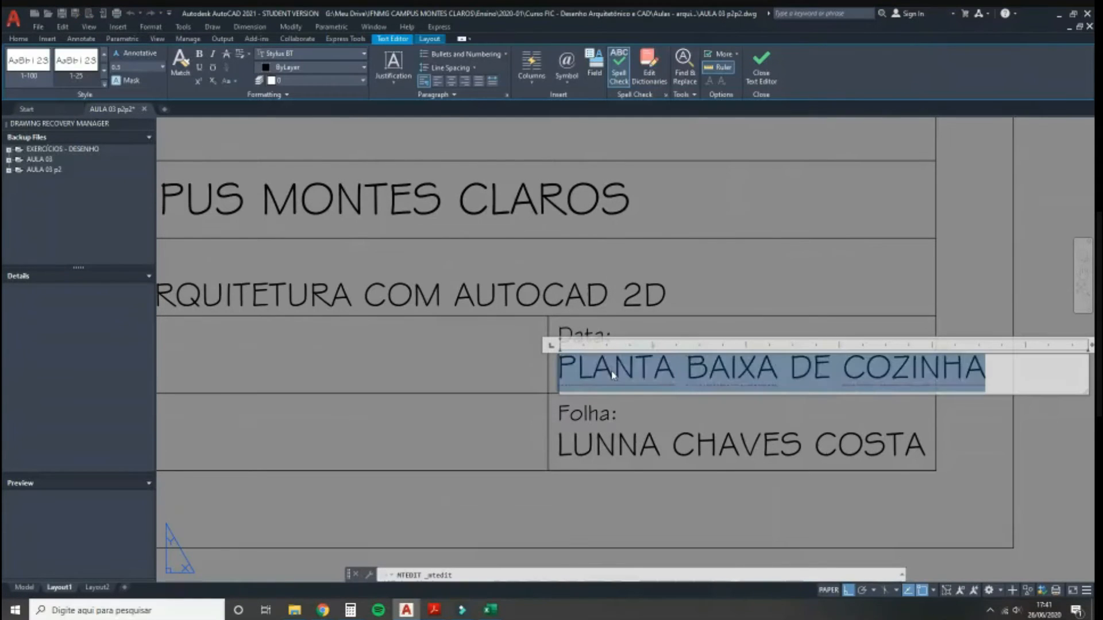
pyautogui.write('26/06/2020')
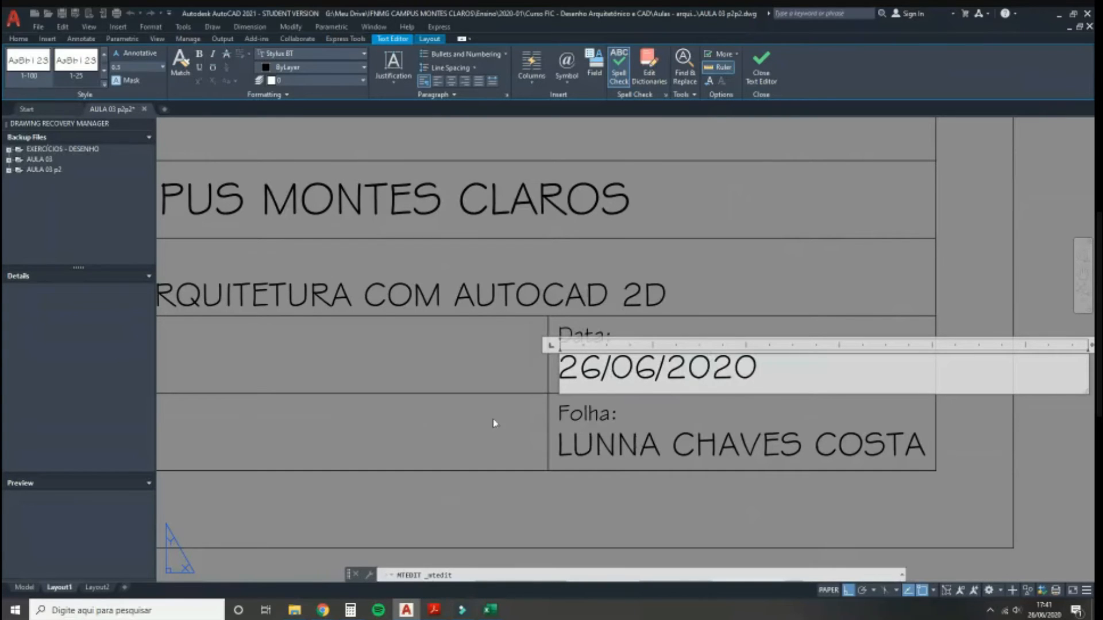
pyautogui.click(556, 446)
pyautogui.doubleClick(649, 451)
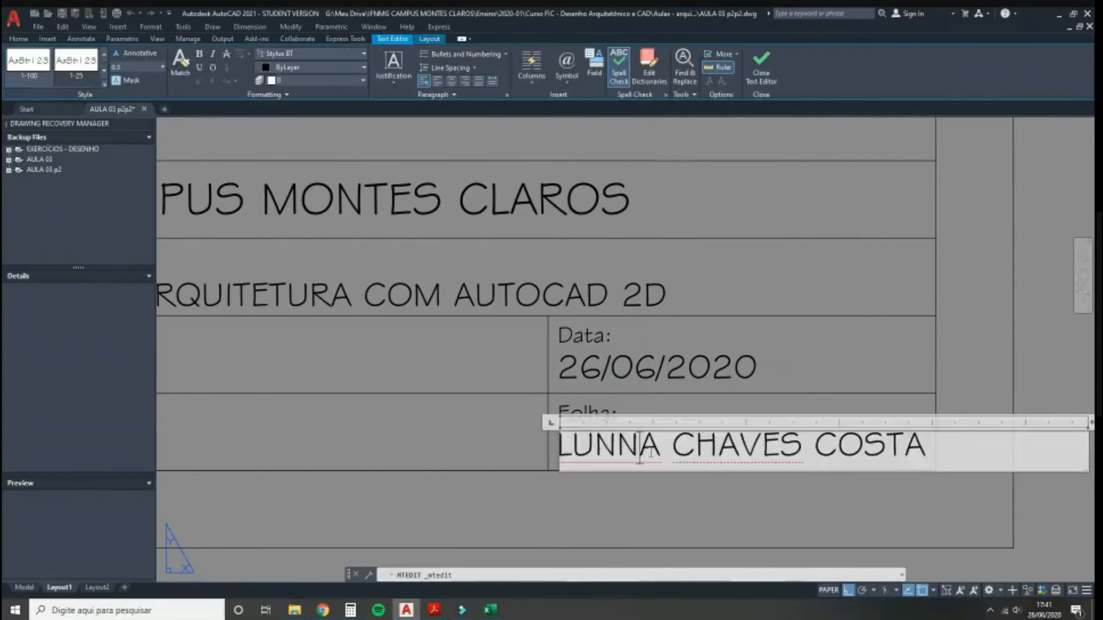
pyautogui.write('01/01')
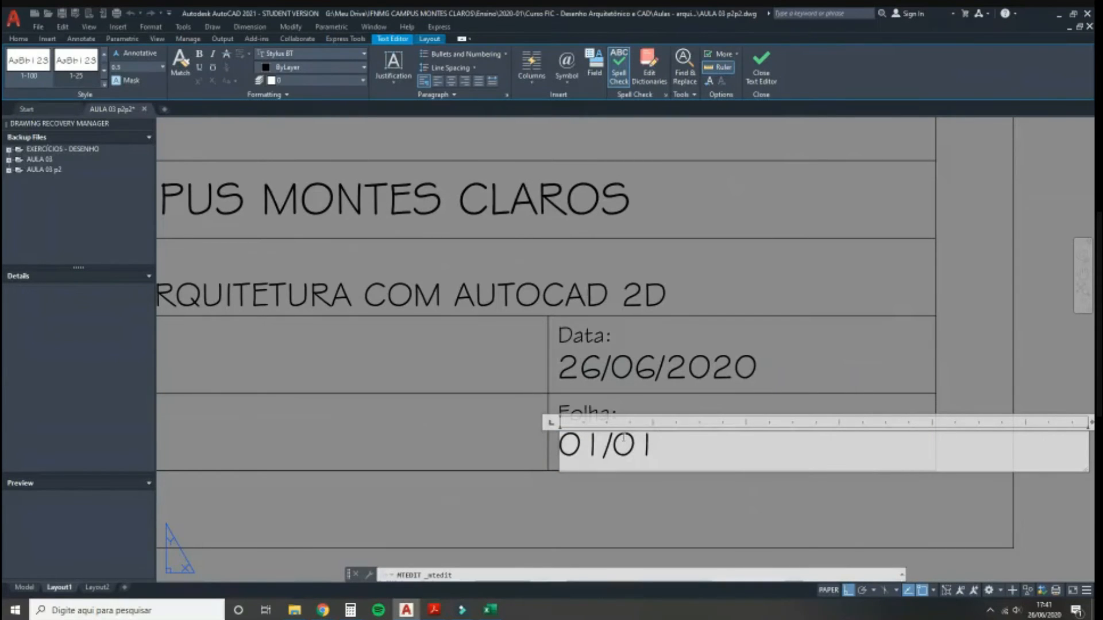
pyautogui.click(304, 380)
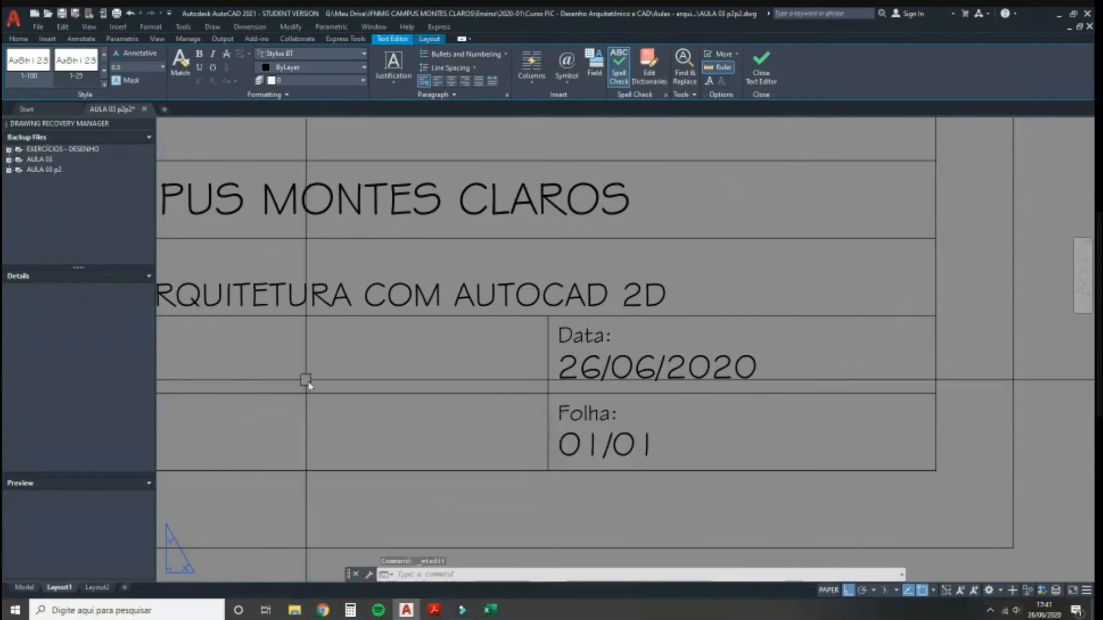
# Step: Zoom out to the whole sheet, select the outer sheet border and show the Home layer tools
pyautogui.scroll(-4, 594, 435)
pyautogui.scroll(-5, 764, 399)
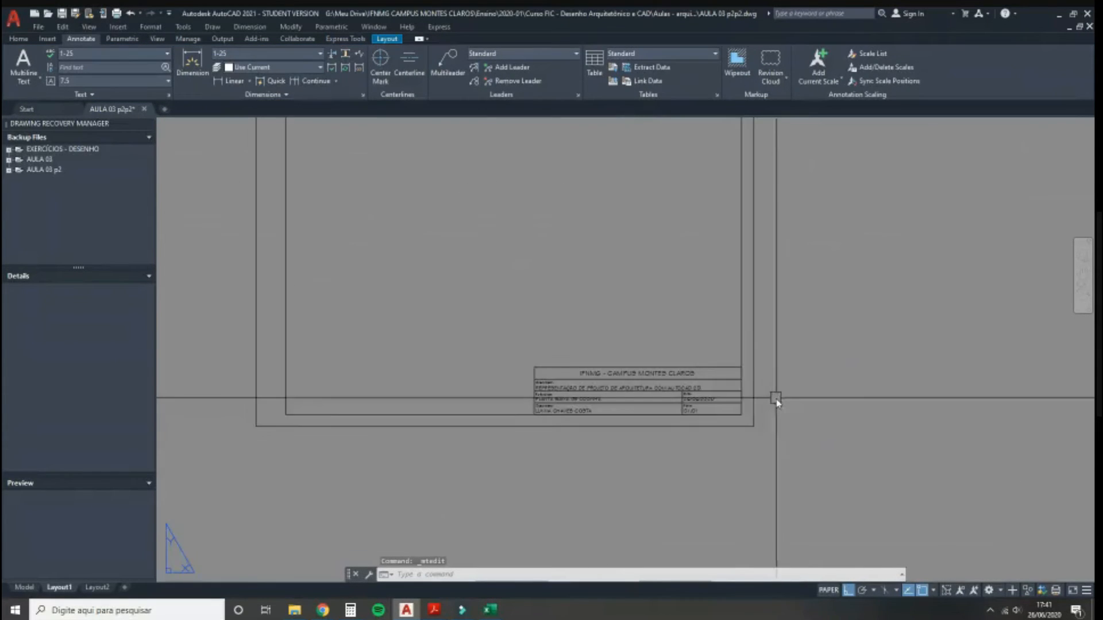
pyautogui.scroll(5, 750, 409)
pyautogui.moveTo(582, 375); pyautogui.dragTo(640, 418, button='middle')
pyautogui.scroll(-4, 550, 457)
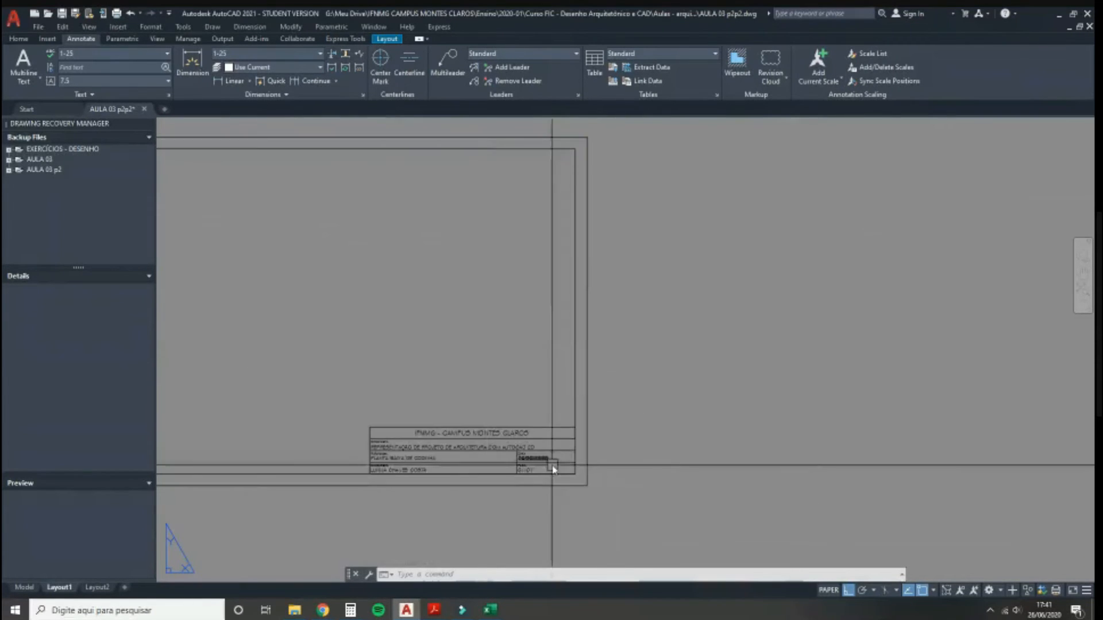
pyautogui.scroll(2, 409, 480)
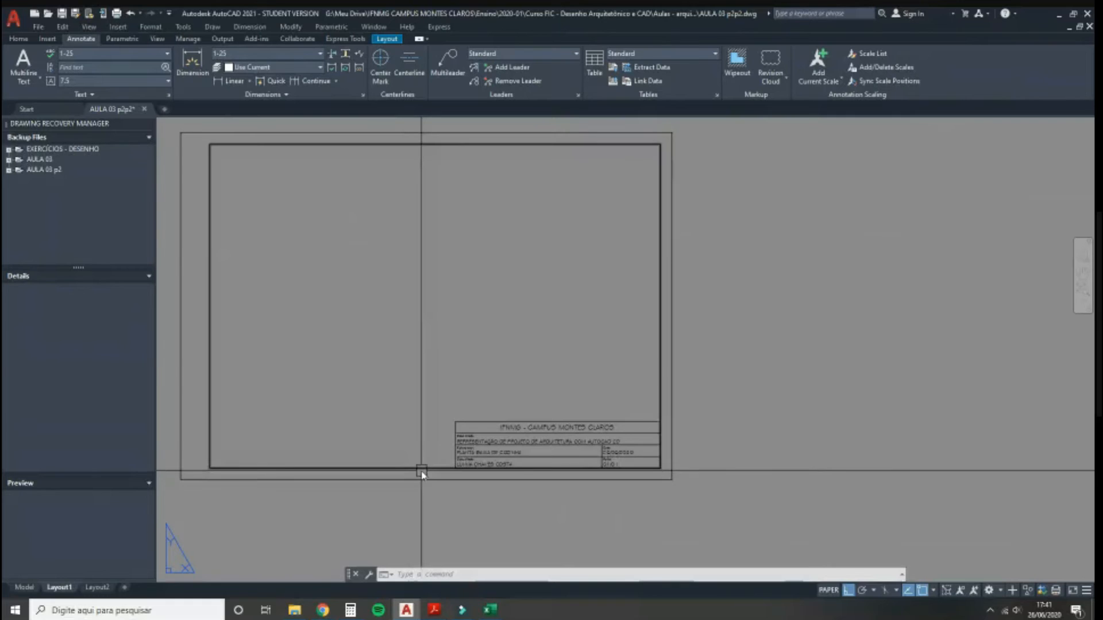
pyautogui.scroll(2, 425, 469)
pyautogui.scroll(-2, 802, 492)
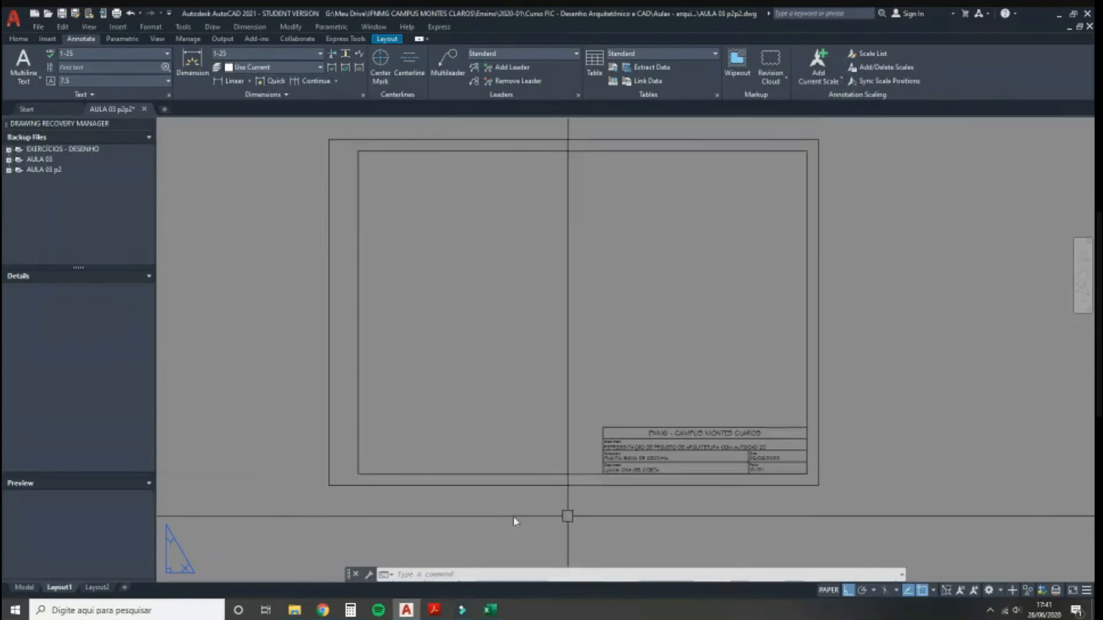
pyautogui.click(346, 487)
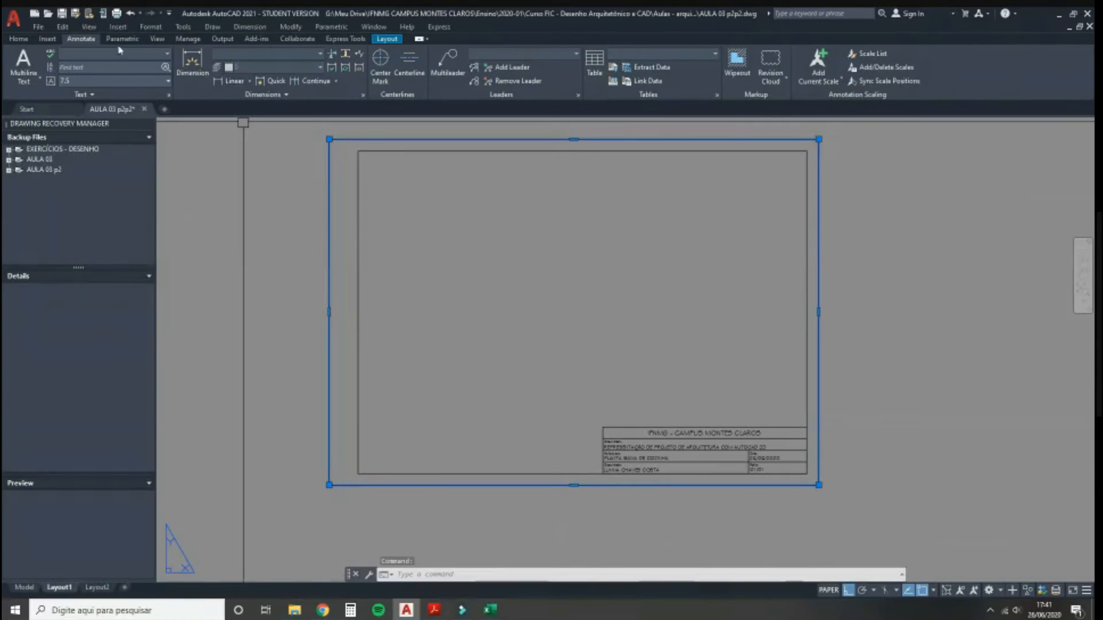
pyautogui.click(19, 38)
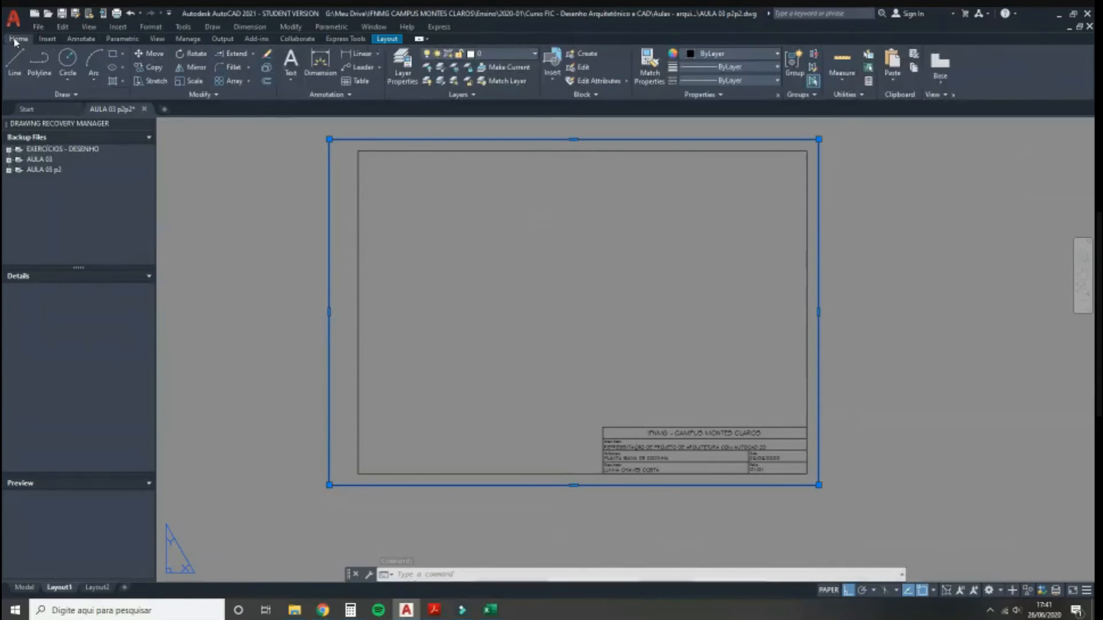
# Step: Move the outer sheet border onto red Layer1
pyautogui.click(497, 55)
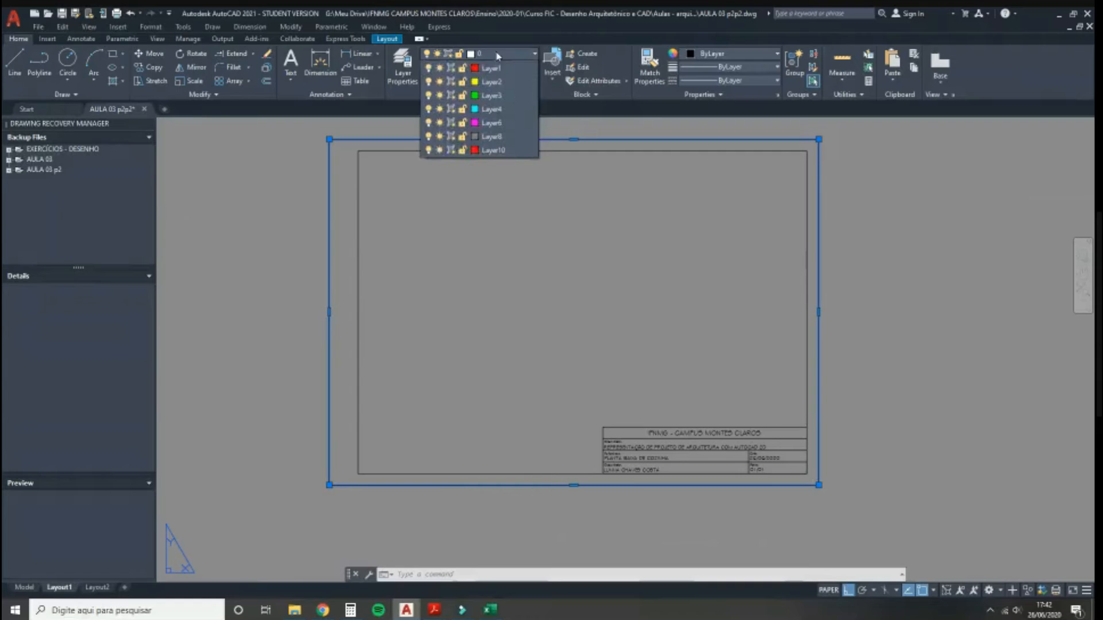
pyautogui.click(497, 123)
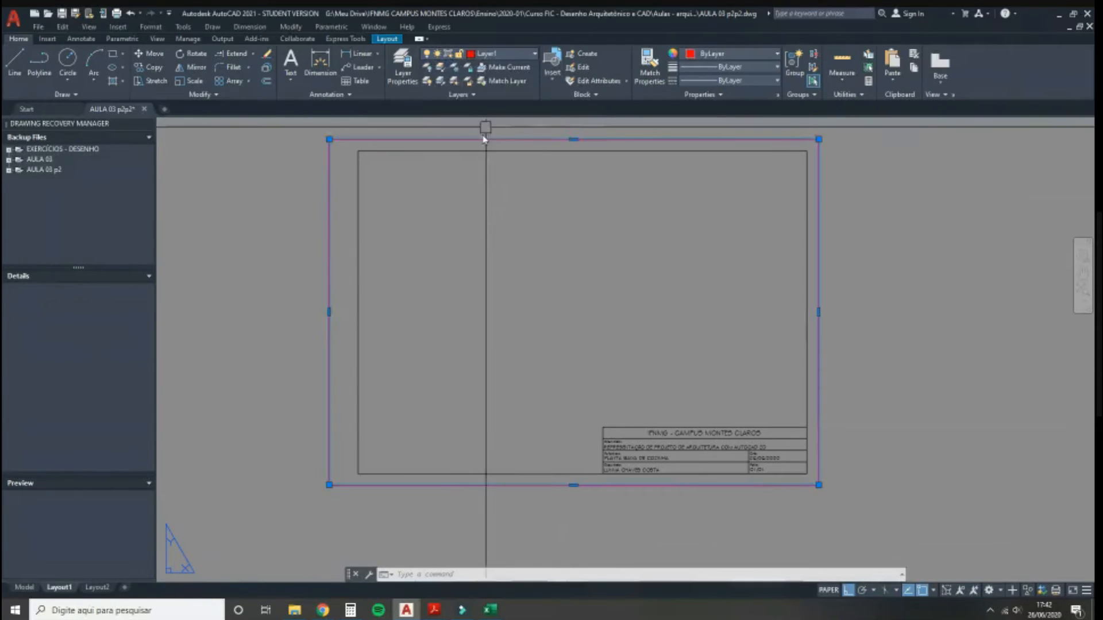
pyautogui.press('Escape')
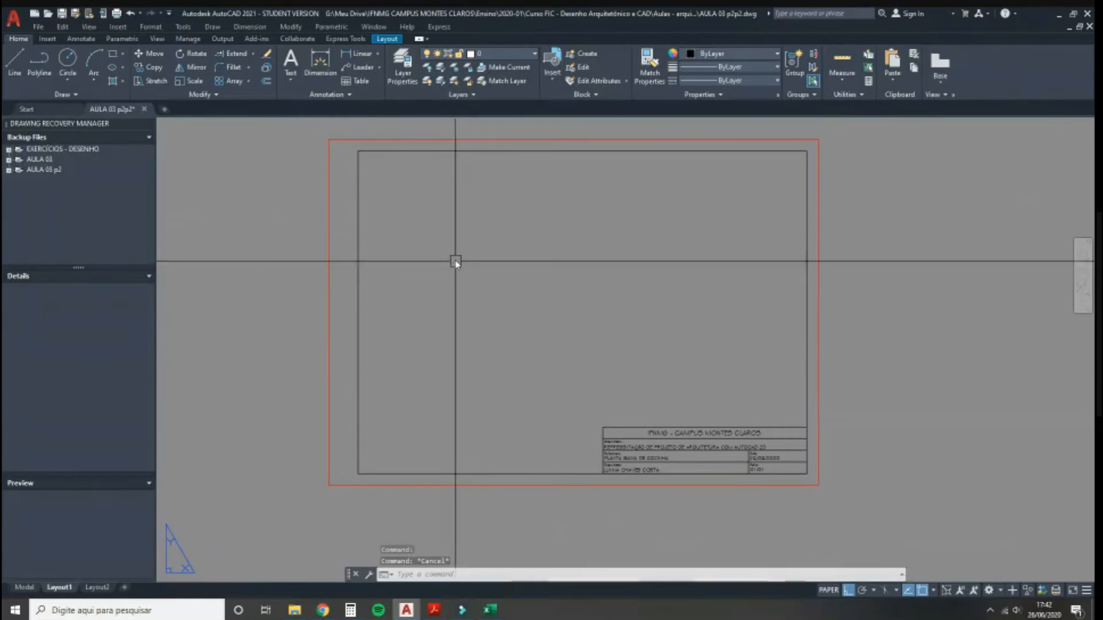
# Step: Move the inner border rectangle onto magenta Layer6
pyautogui.click(483, 151)
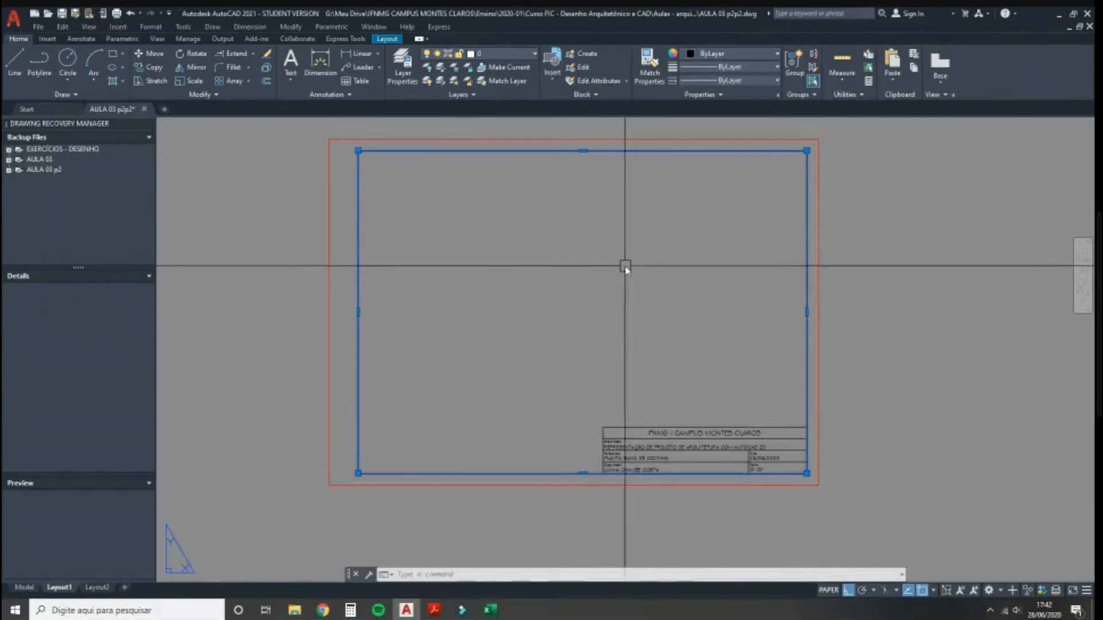
pyautogui.click(494, 54)
pyautogui.click(486, 177)
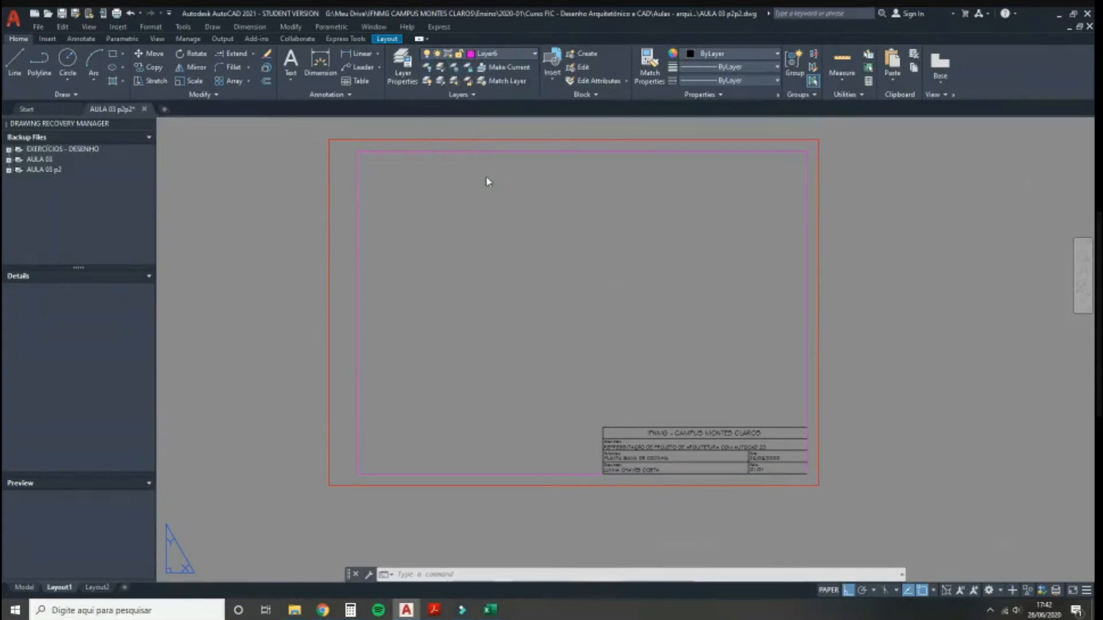
pyautogui.press('Escape')
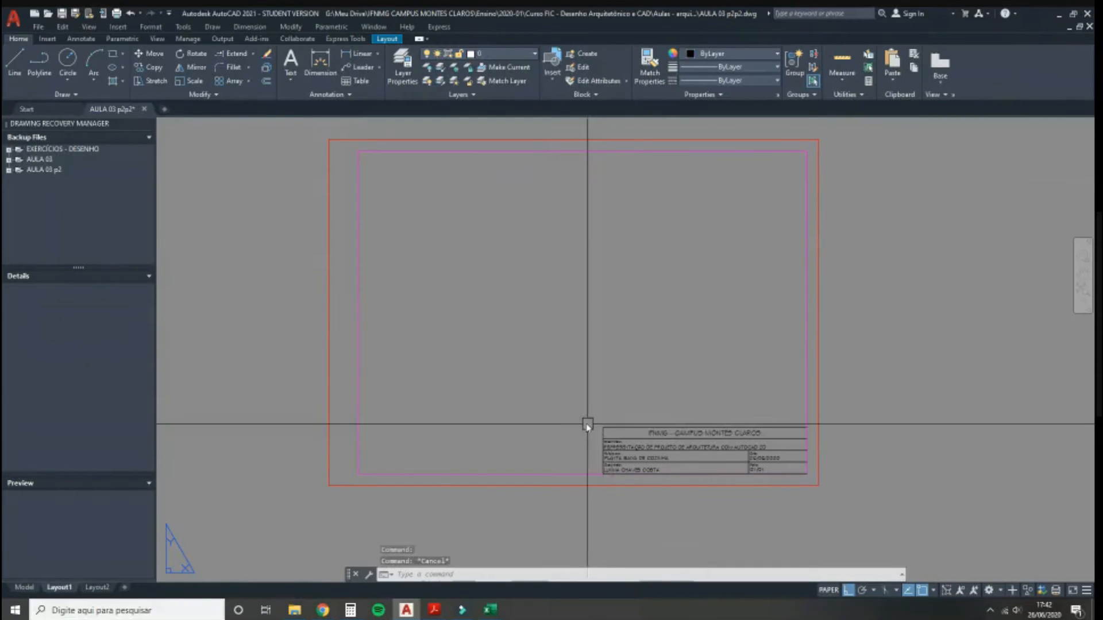
pyautogui.scroll(3, 587, 425)
# Step: Delete the title block's bottom line
pyautogui.click(783, 511)
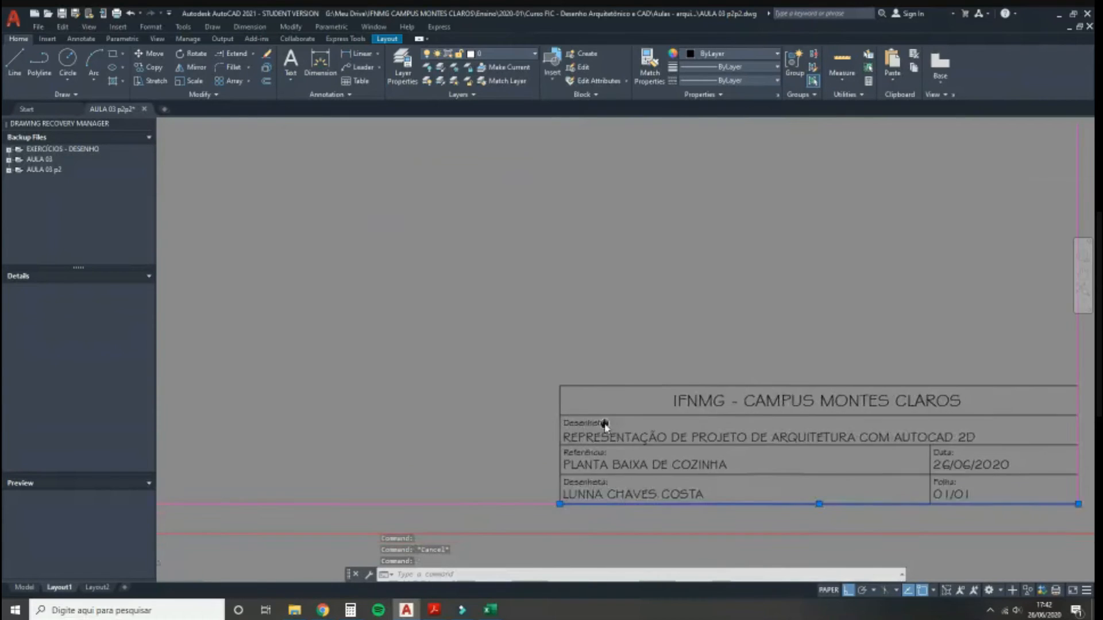
pyautogui.moveTo(604, 426); pyautogui.dragTo(431, 409, button='middle')
pyautogui.press('Delete')
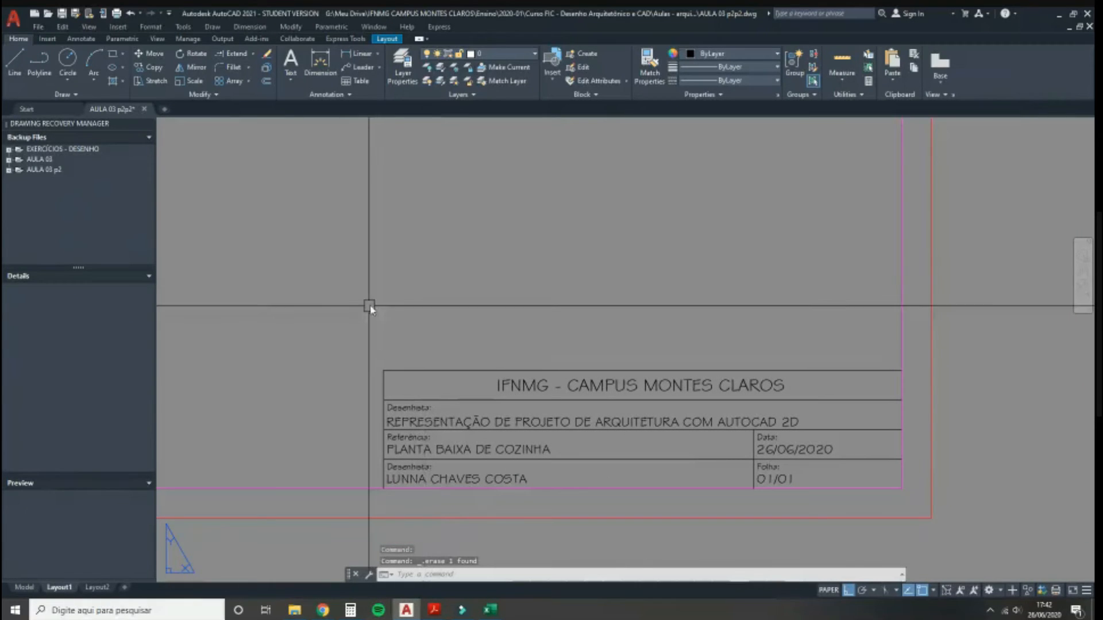
# Step: Put the title block's frame lines on magenta Layer6, then select the IFNMG heading
pyautogui.click(382, 384)
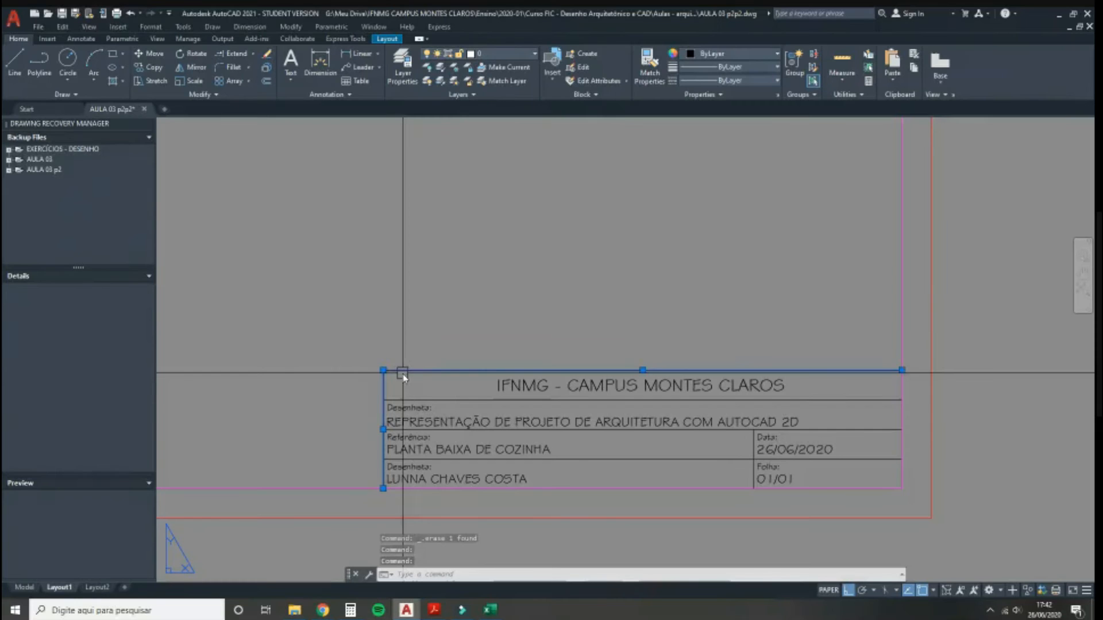
pyautogui.scroll(-2, 377, 444)
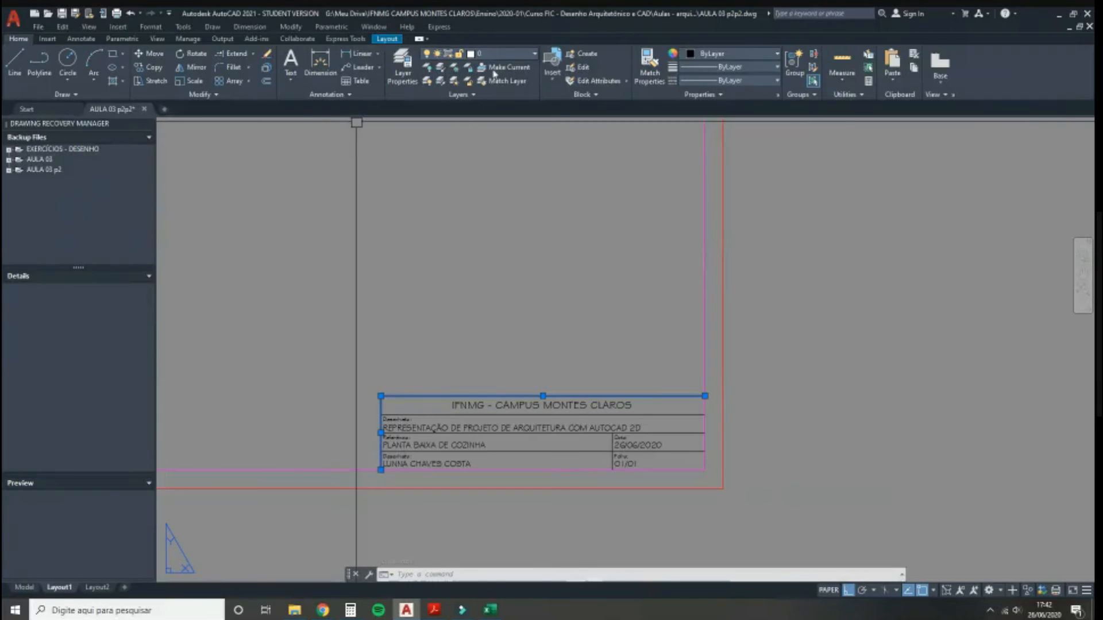
pyautogui.scroll(-2, 560, 466)
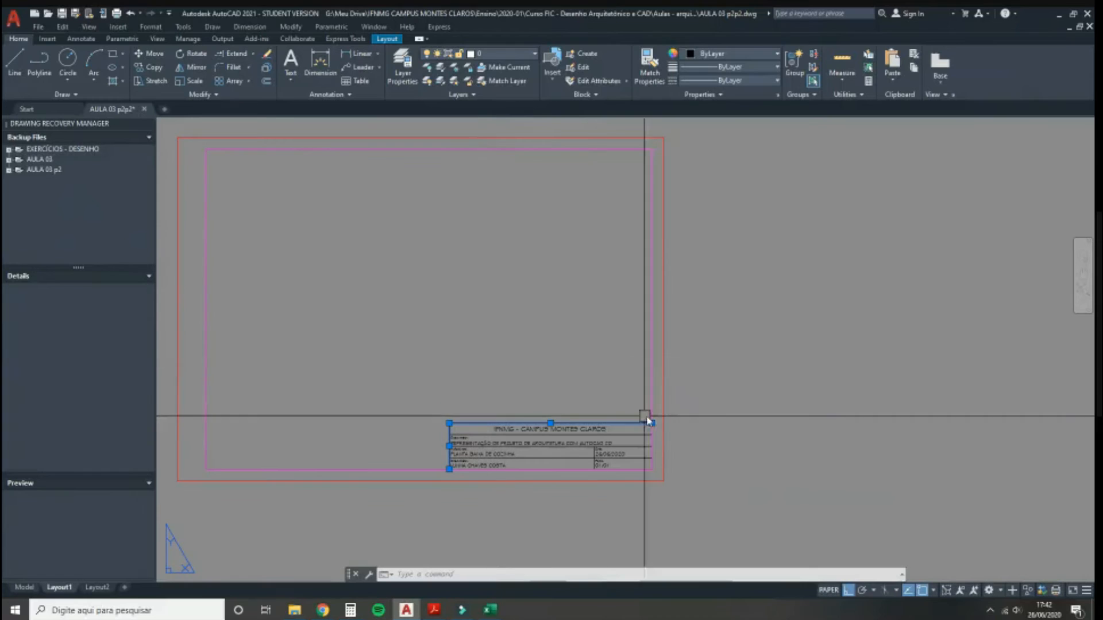
pyautogui.click(485, 56)
pyautogui.click(486, 177)
pyautogui.press('Escape')
pyautogui.scroll(4, 534, 471)
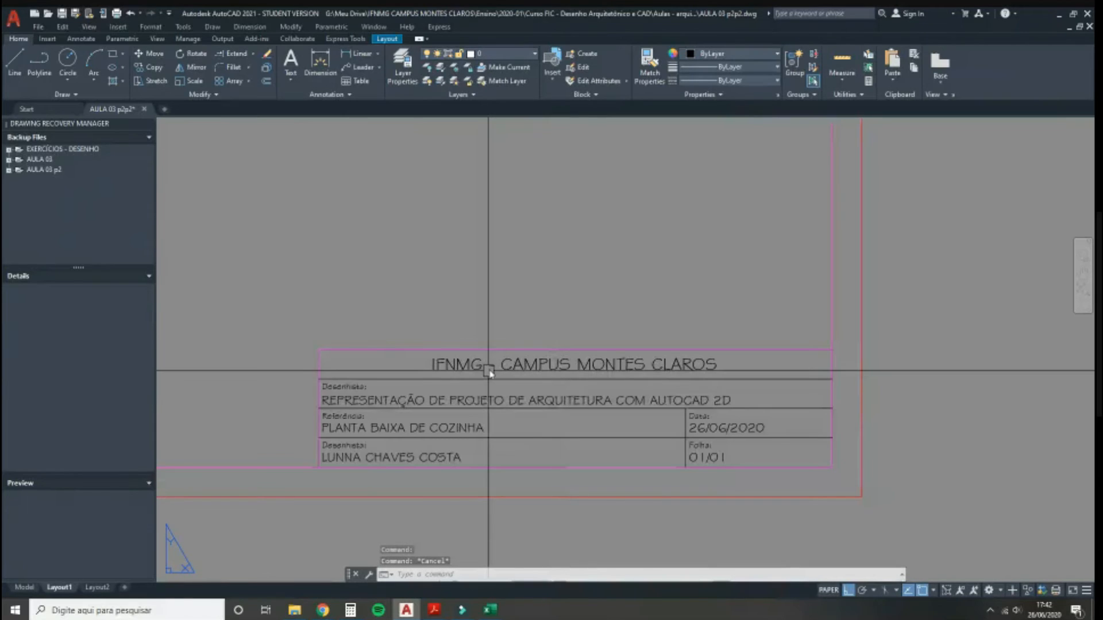
pyautogui.scroll(4, 489, 370)
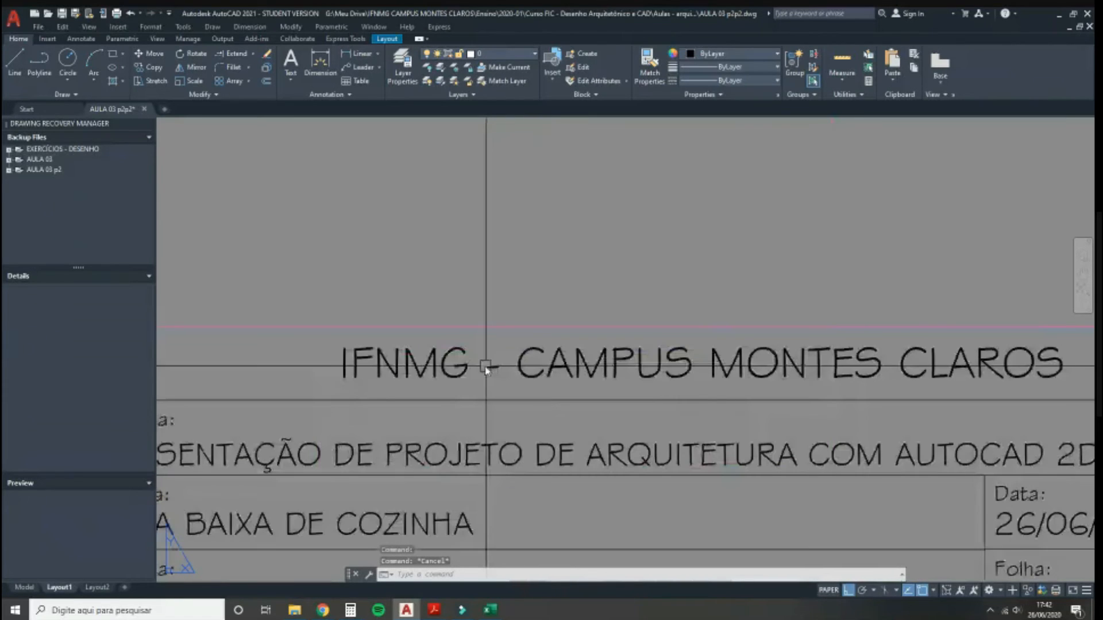
pyautogui.scroll(-4, 422, 377)
pyautogui.click(422, 372)
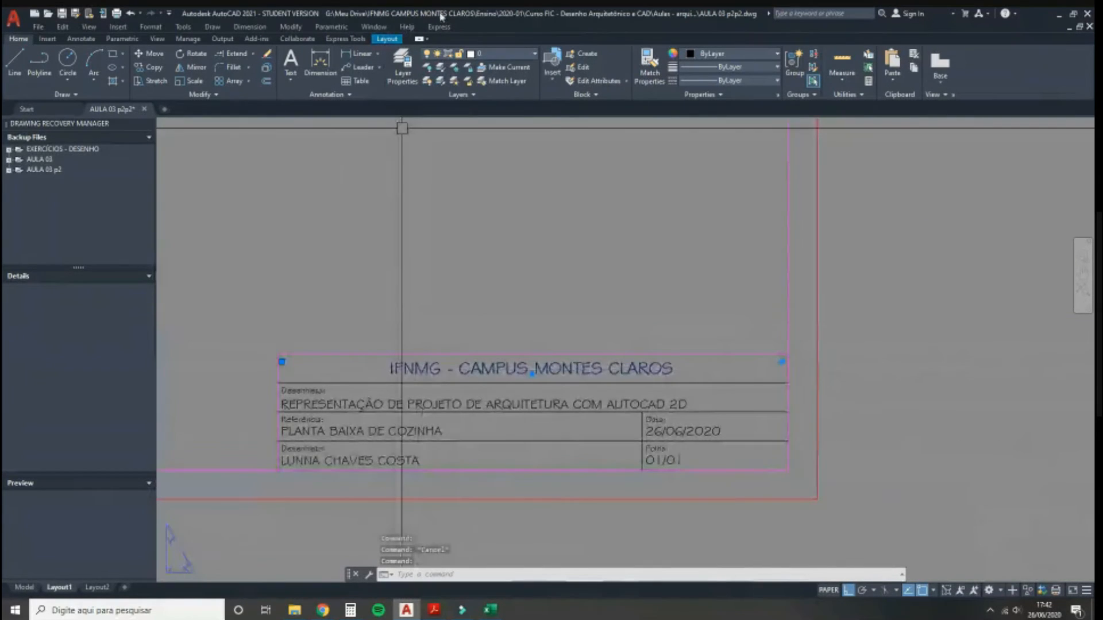
# Step: Put the IFNMG - CAMPUS MONTES CLAROS heading on cyan Layer4
pyautogui.click(483, 56)
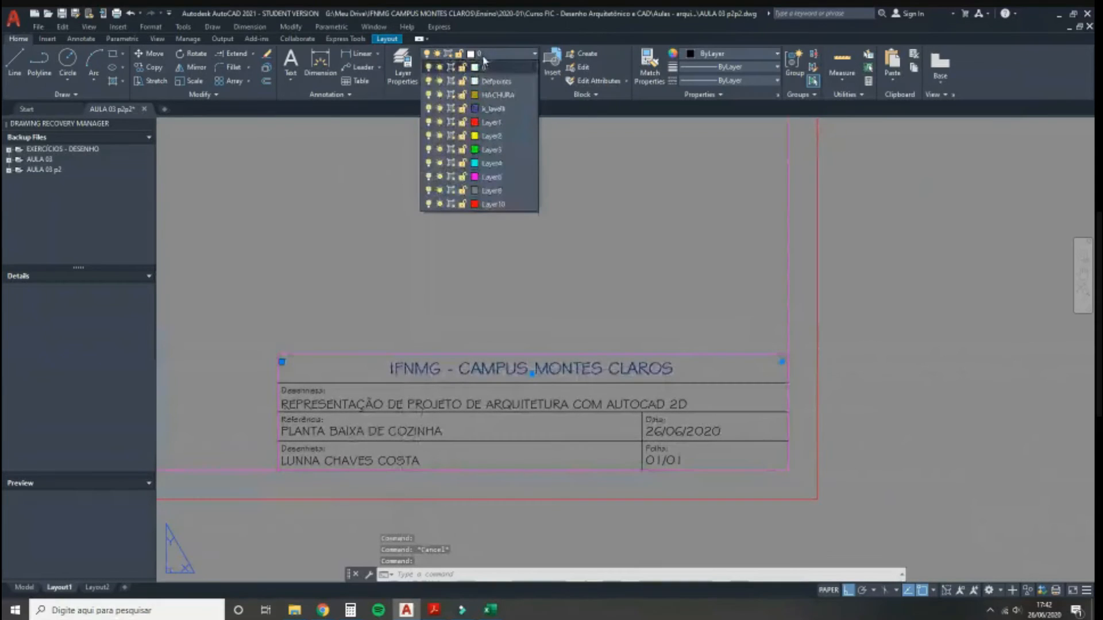
pyautogui.click(503, 165)
pyautogui.press('Escape')
# Step: Move the entry texts (REPRESENTAÇÃO, PLANTA BAIXA DE COZINHA, drafter's name, 01/01, 26/06/2020) onto yellow Layer2
pyautogui.click(371, 406)
pyautogui.click(393, 431)
pyautogui.click(417, 460)
pyautogui.click(668, 459)
pyautogui.click(692, 432)
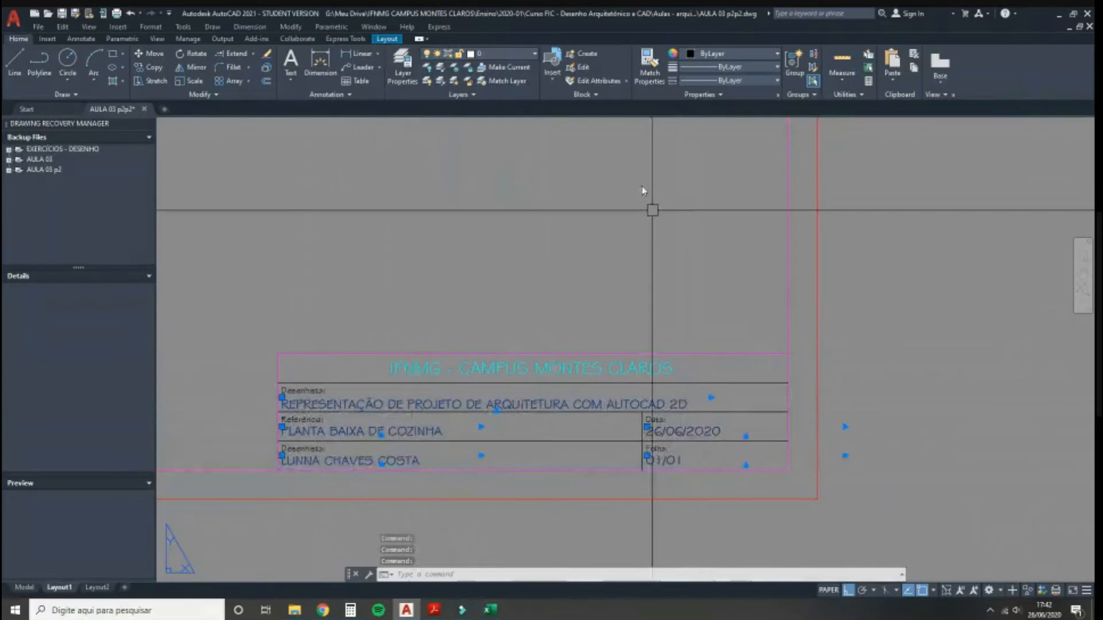
pyautogui.click(481, 54)
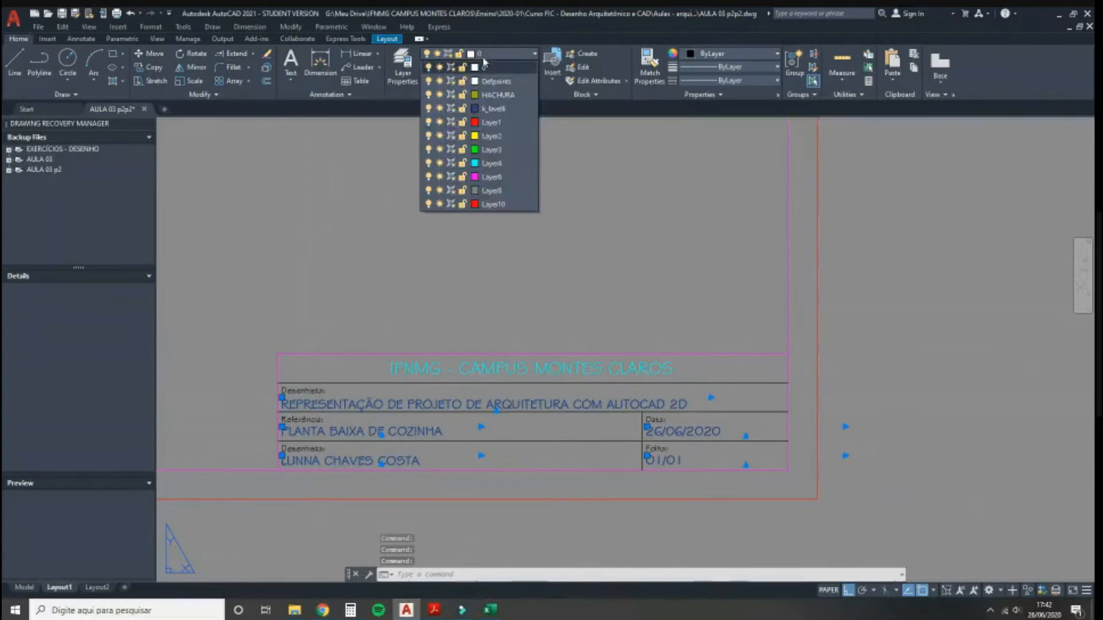
pyautogui.click(491, 137)
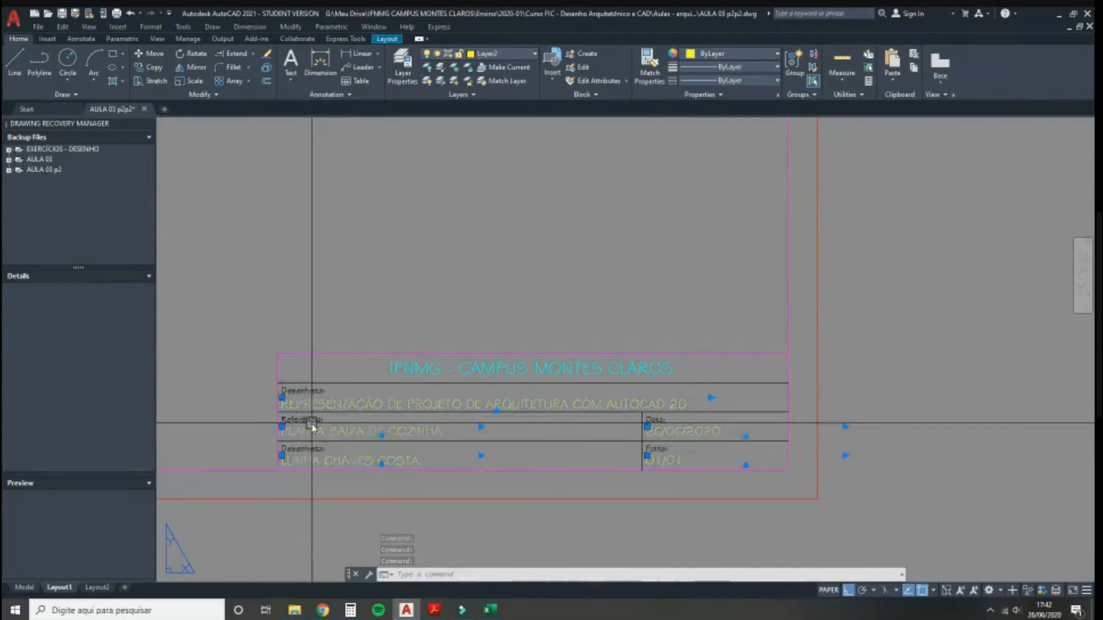
# Step: Put the Desenhista:/Referência: labels and three horizontal divider lines on red Layer1
pyautogui.click(300, 390)
pyautogui.click(302, 421)
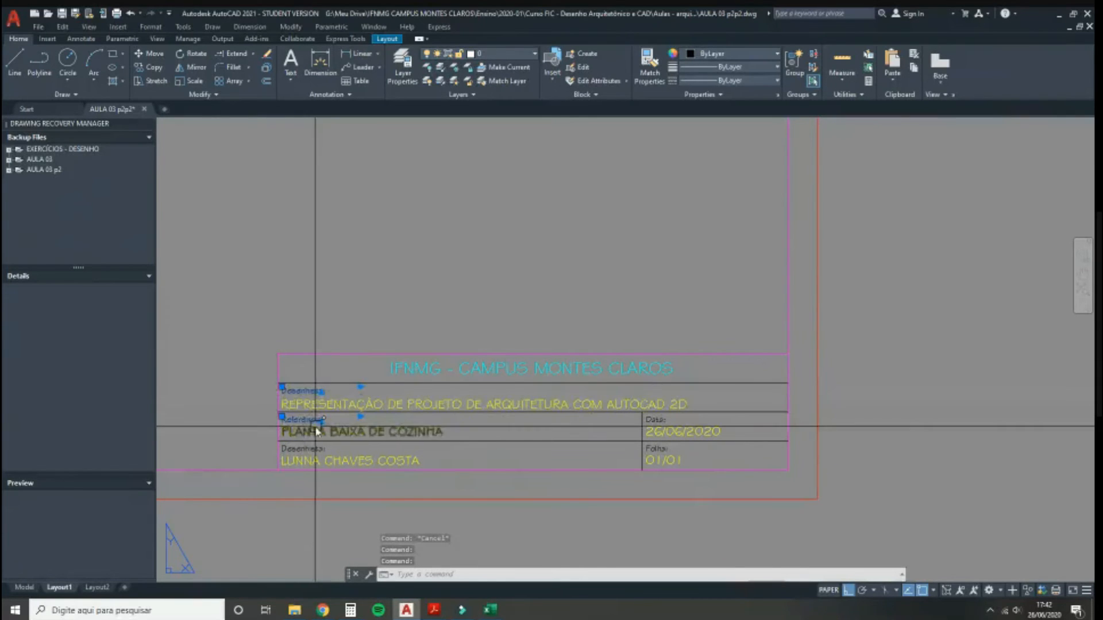
pyautogui.click(293, 449)
pyautogui.click(601, 441)
pyautogui.click(706, 411)
pyautogui.click(744, 383)
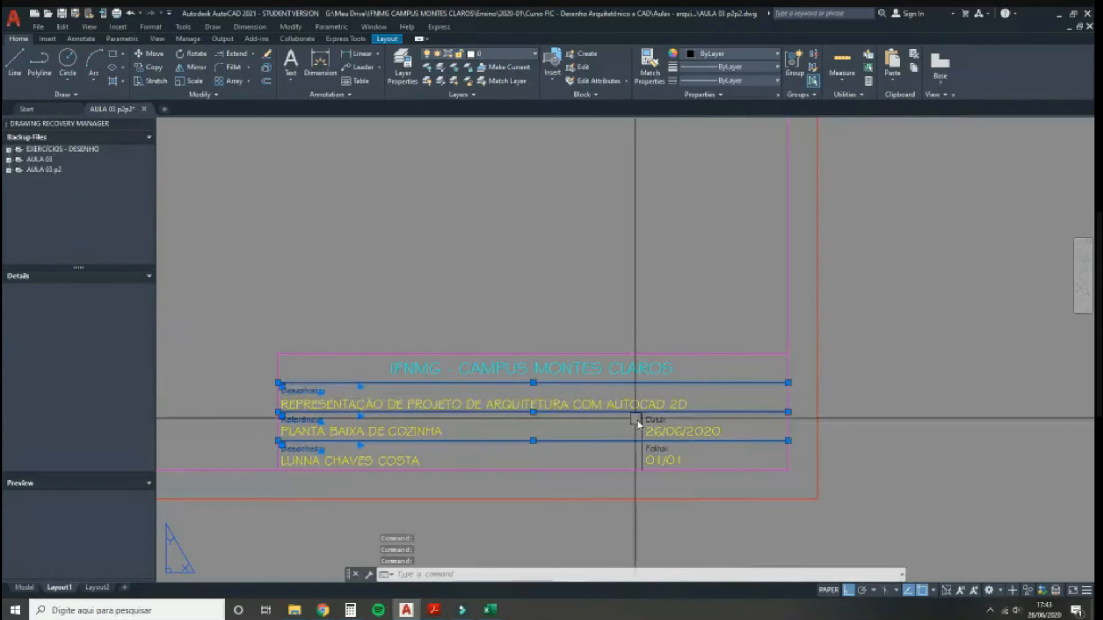
pyautogui.scroll(4, 647, 425)
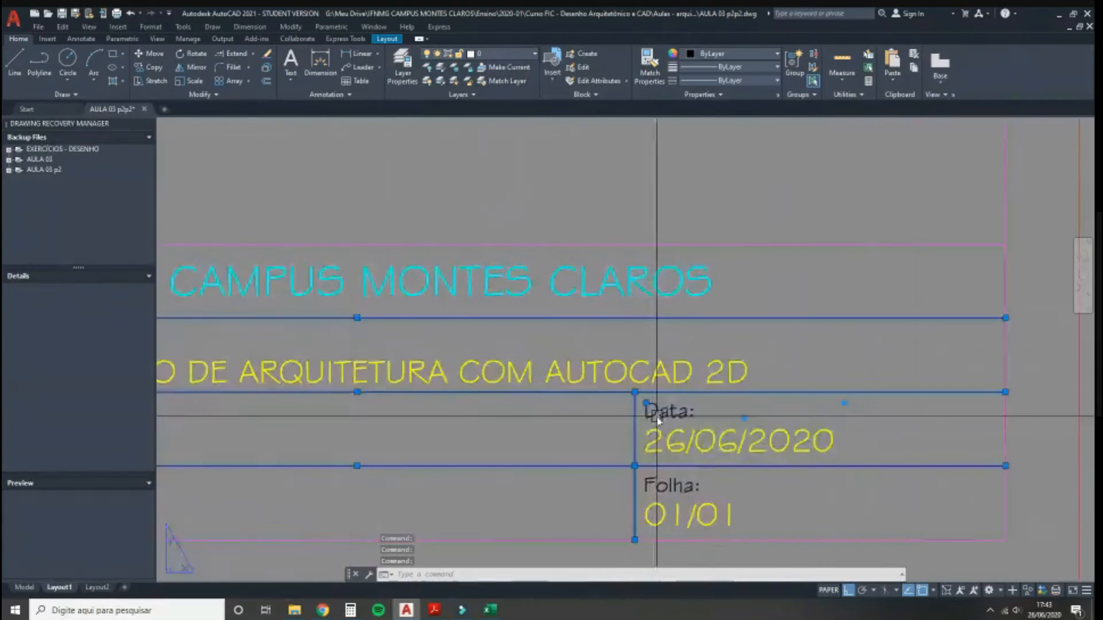
pyautogui.scroll(-4, 764, 438)
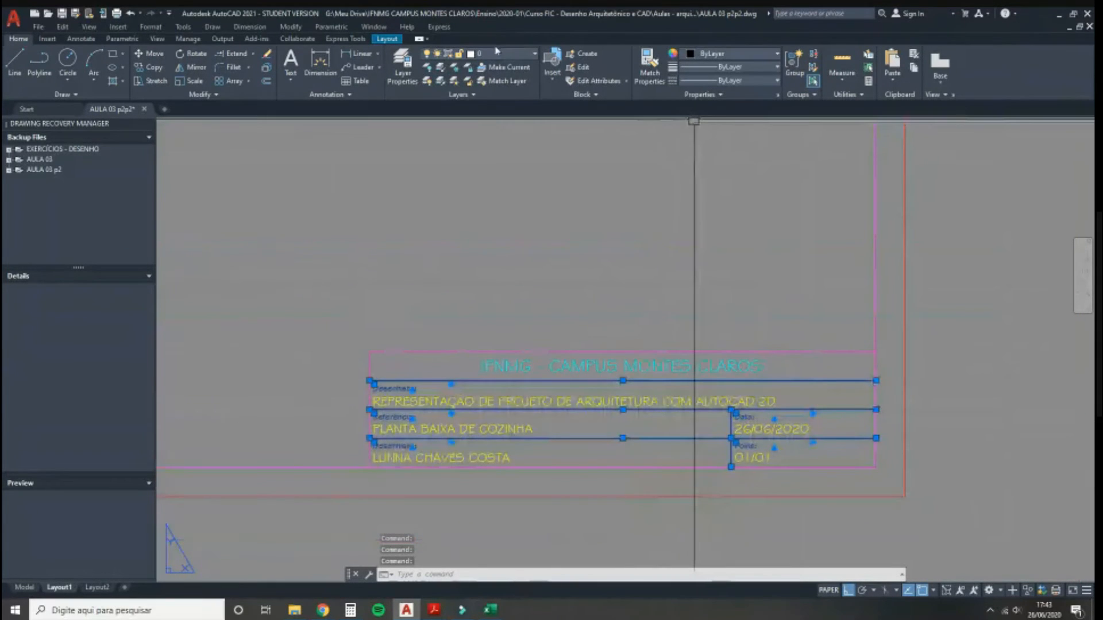
pyautogui.click(501, 54)
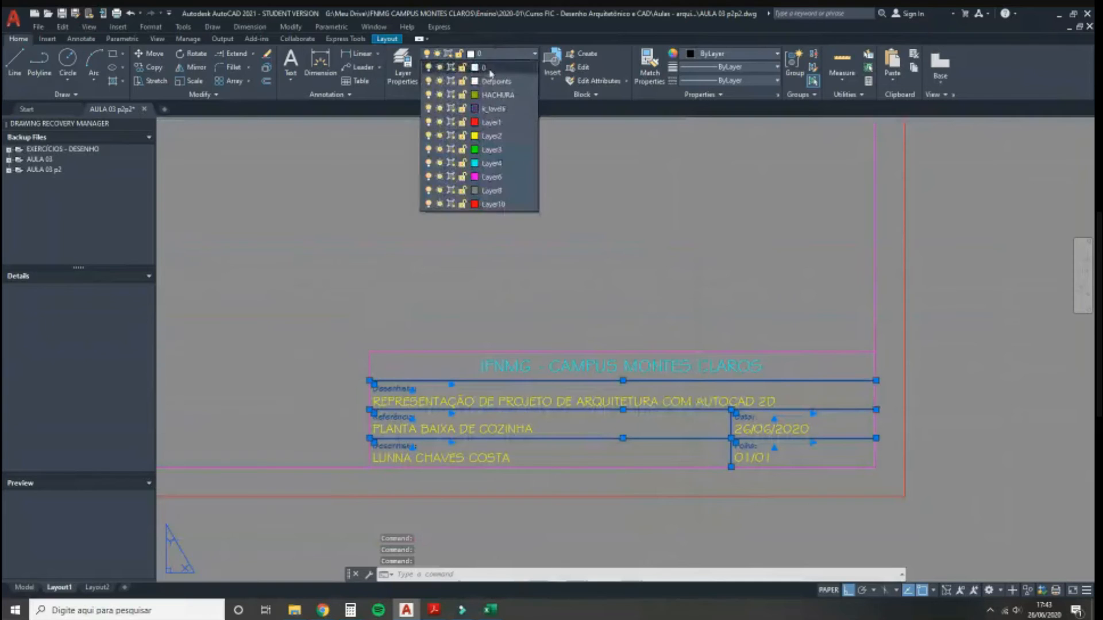
pyautogui.click(494, 123)
pyautogui.press('Escape')
# Step: View the whole sheet, then bring up the kitchen floor plan reference PDF in Acrobat
pyautogui.scroll(-2, 637, 287)
pyautogui.moveTo(556, 261); pyautogui.dragTo(638, 343, button='middle')
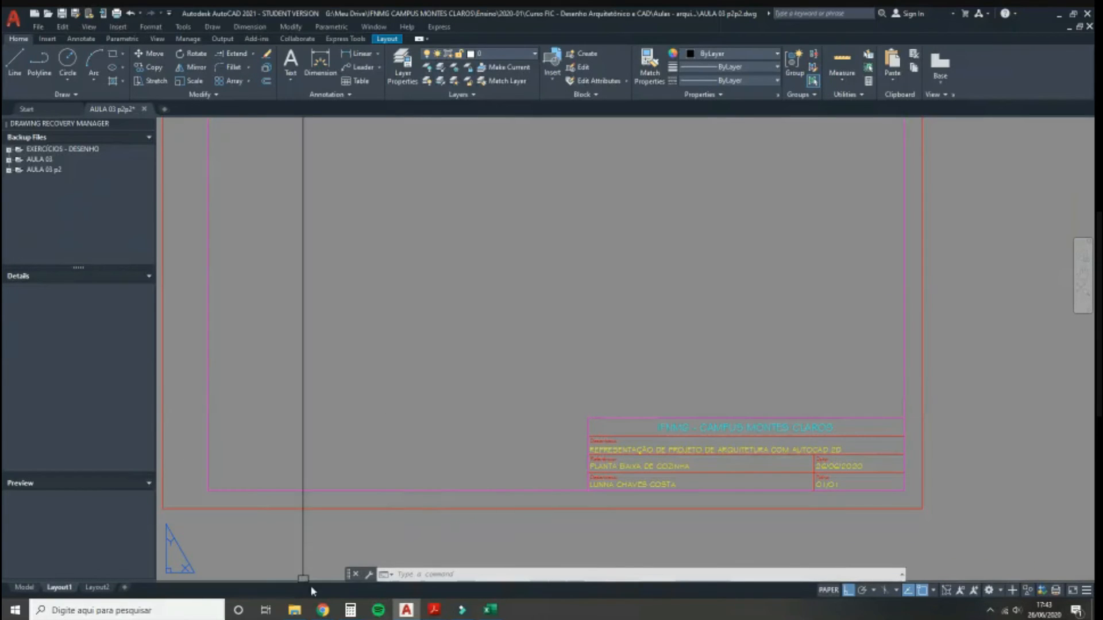
pyautogui.click(427, 614)
pyautogui.click(499, 565)
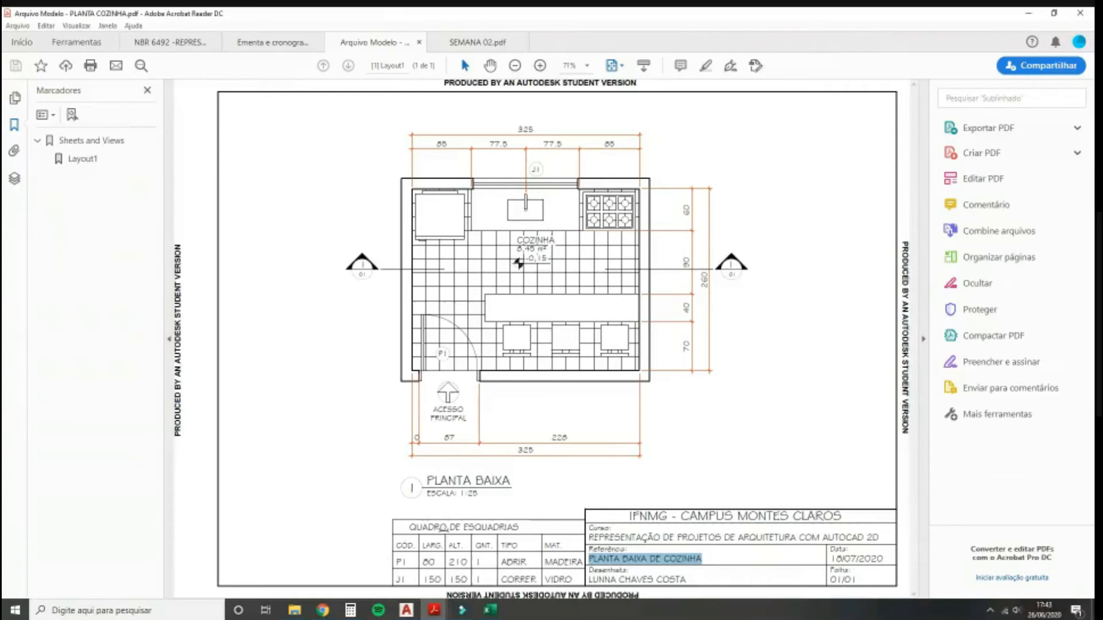
# Step: Return to AutoCAD and try copying the title block, cancelling the first attempt
pyautogui.click(406, 610)
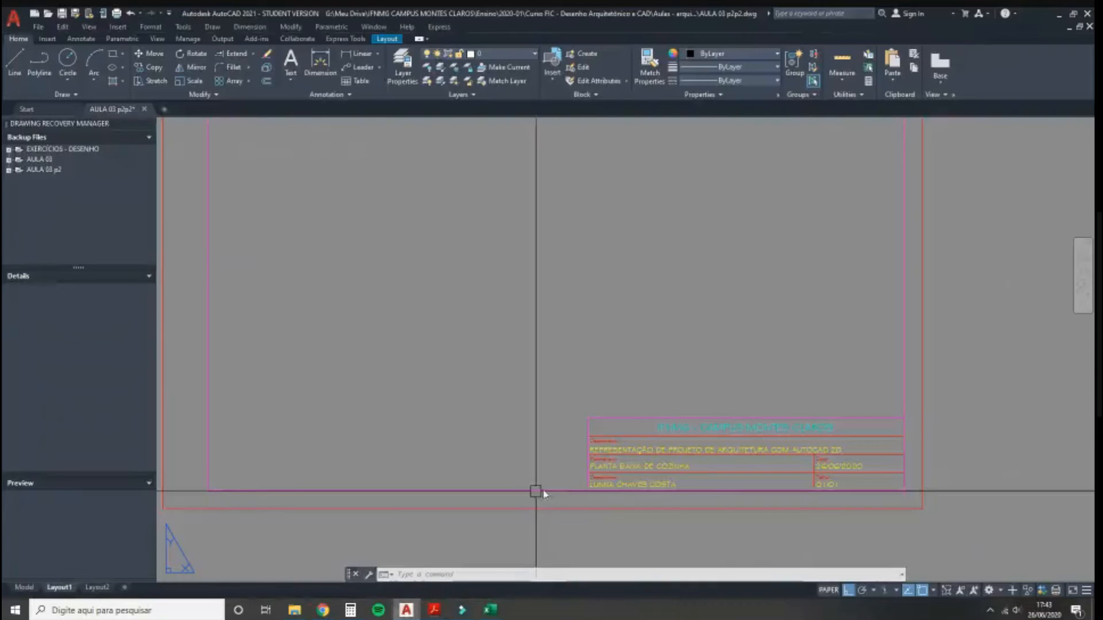
pyautogui.scroll(4, 583, 446)
pyautogui.click(702, 362)
pyautogui.scroll(-5, 704, 362)
pyautogui.write('co')
pyautogui.press('Return')
pyautogui.scroll(-2, 721, 336)
pyautogui.click(715, 319)
pyautogui.scroll(2, 715, 314)
pyautogui.scroll(2, 718, 322)
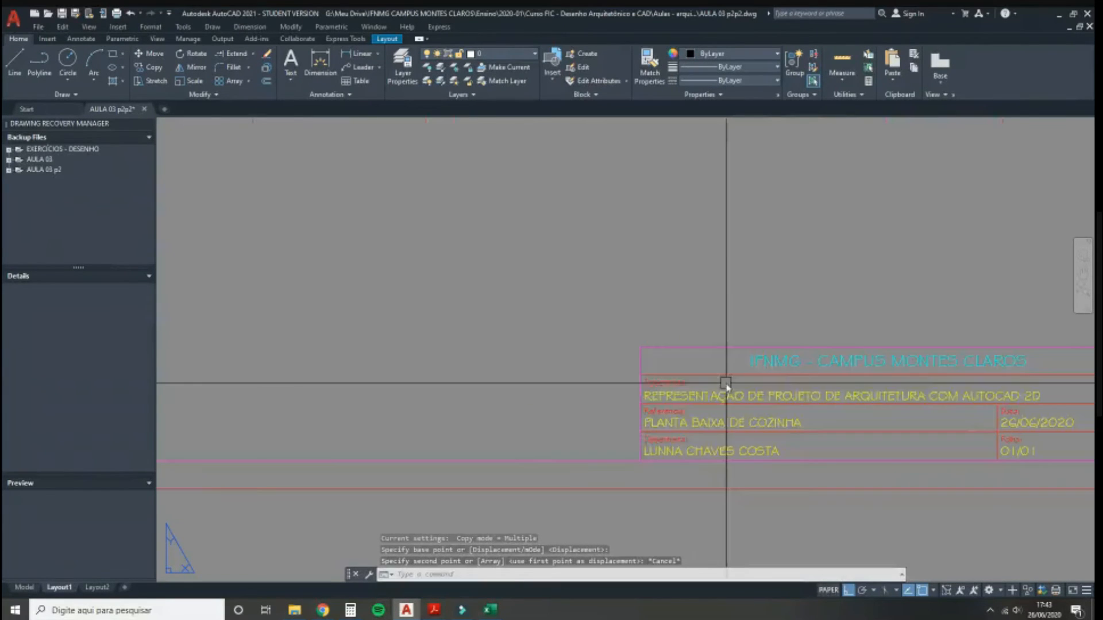
pyautogui.press('Escape')
# Step: Crossing-select the 12 title block objects and copy them to the left of the original
pyautogui.click(793, 453)
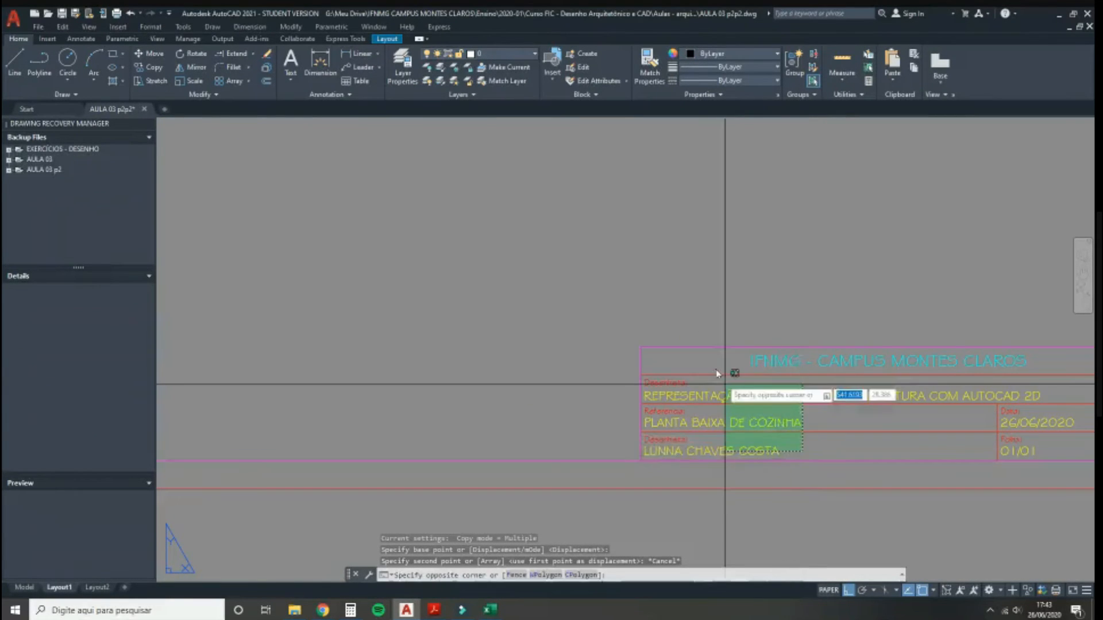
pyautogui.click(591, 304)
pyautogui.scroll(-2, 594, 369)
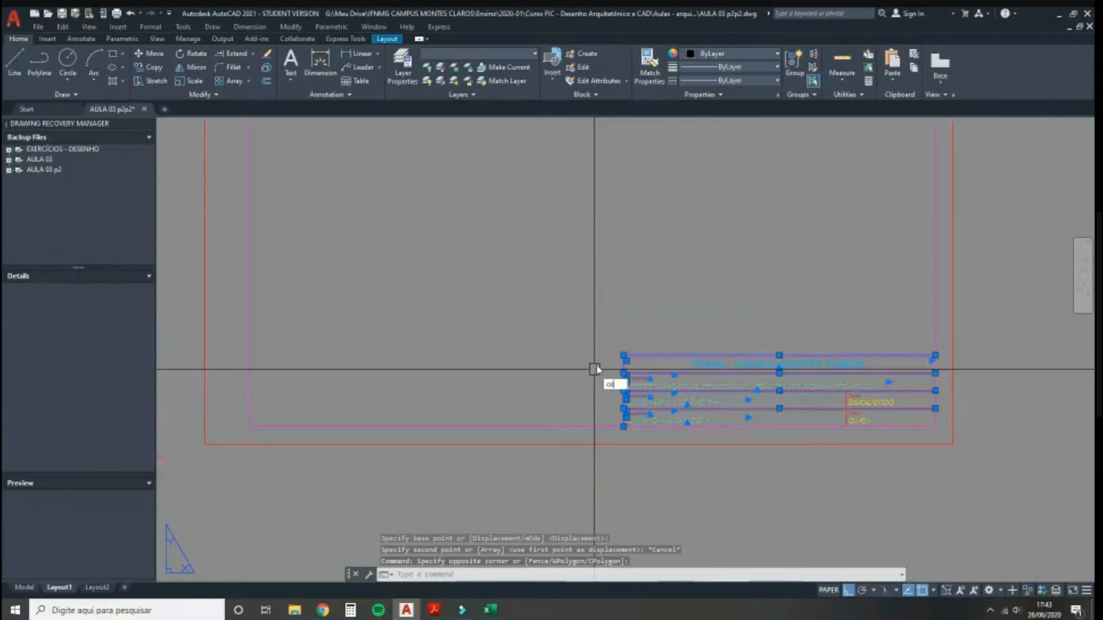
pyautogui.write('co')
pyautogui.press('Return')
pyautogui.click(625, 426)
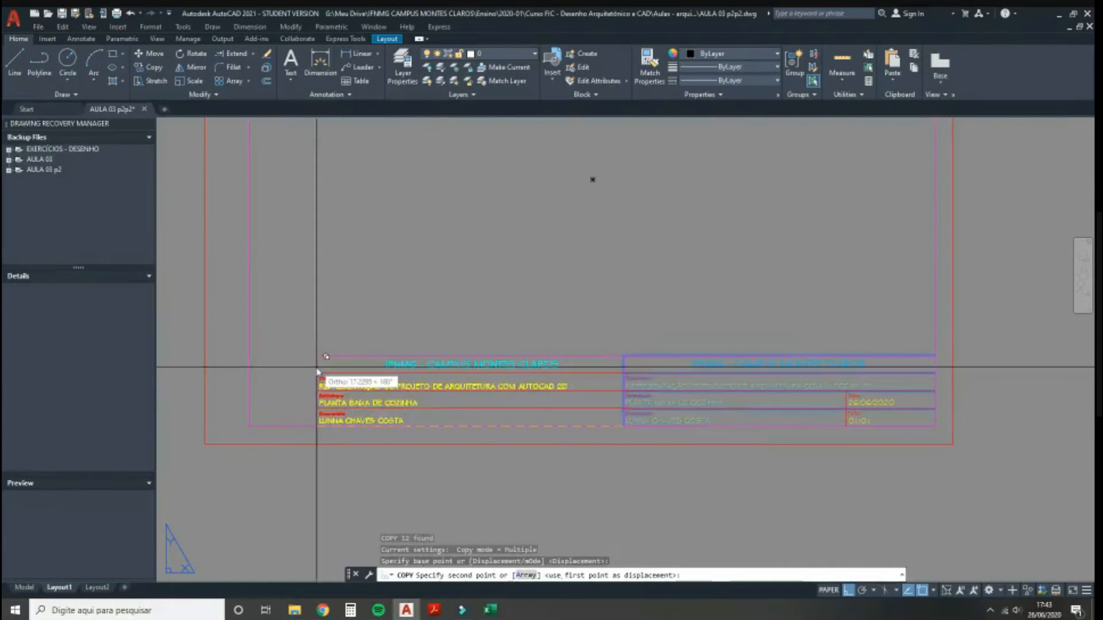
pyautogui.press('Escape')
pyautogui.scroll(2, 284, 368)
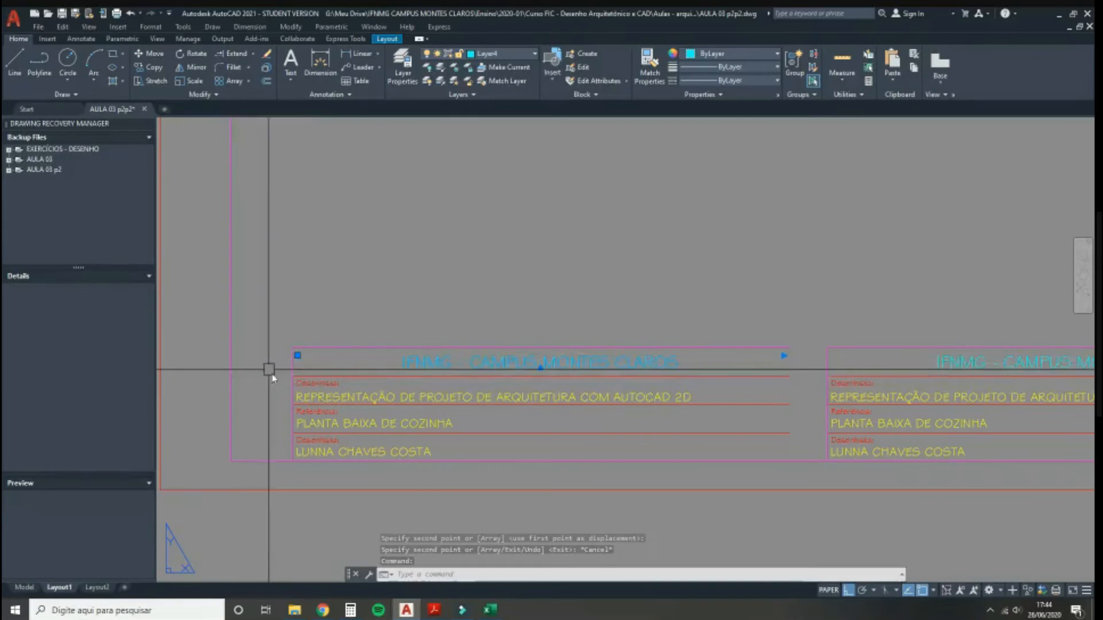
# Step: Delete the IFNMG - CAMPUS MONTES CLAROS heading from the copied title block
pyautogui.moveTo(769, 386); pyautogui.dragTo(645, 394, button='middle')
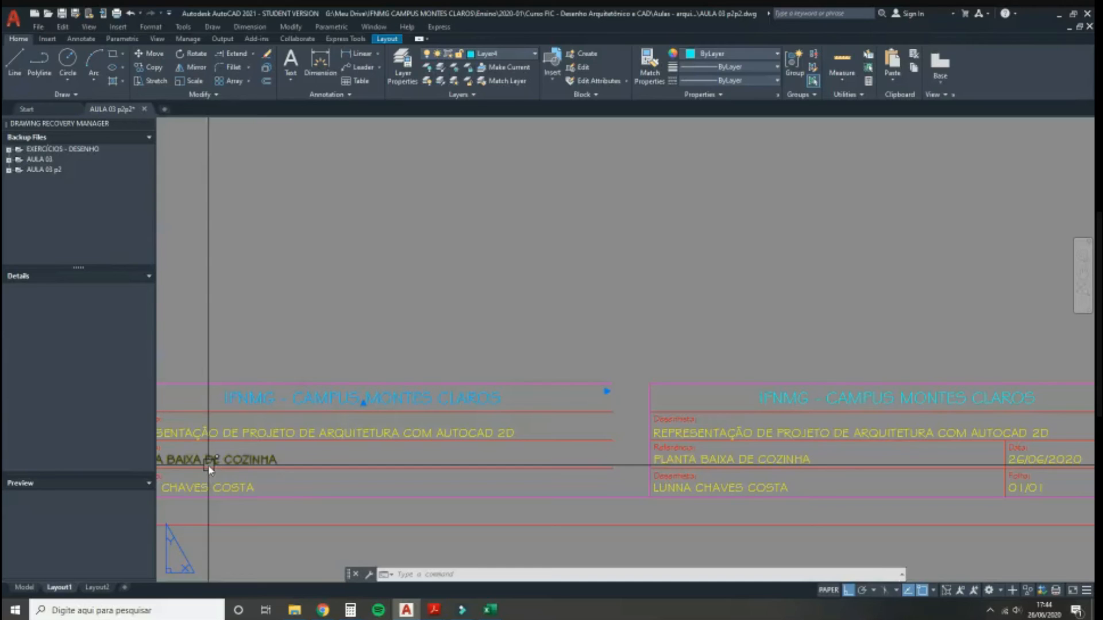
pyautogui.moveTo(419, 404); pyautogui.dragTo(478, 393, button='middle')
pyautogui.press('Delete')
# Step: Select the REPRESENTAÇÃO text line in the copy and start copying it
pyautogui.scroll(3, 352, 425)
pyautogui.click(347, 428)
pyautogui.click(338, 416)
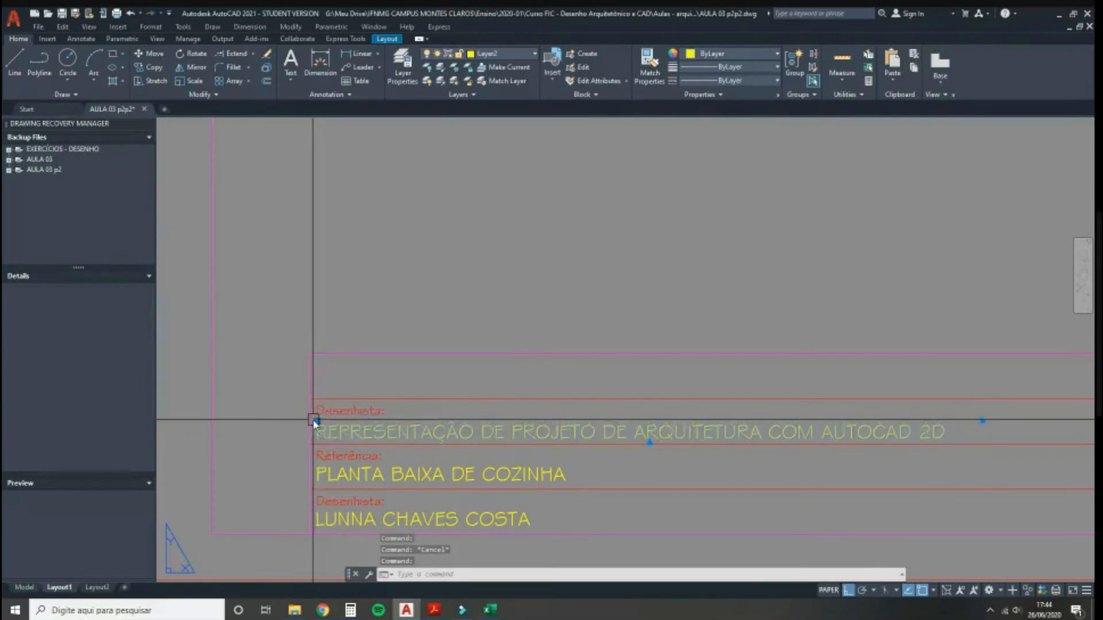
pyautogui.write('co')
pyautogui.press('Return')
# Step: Copy a text line into the empty heading row and change it to 'QUADRO DE ESQUADRIAS'
pyautogui.click(315, 442)
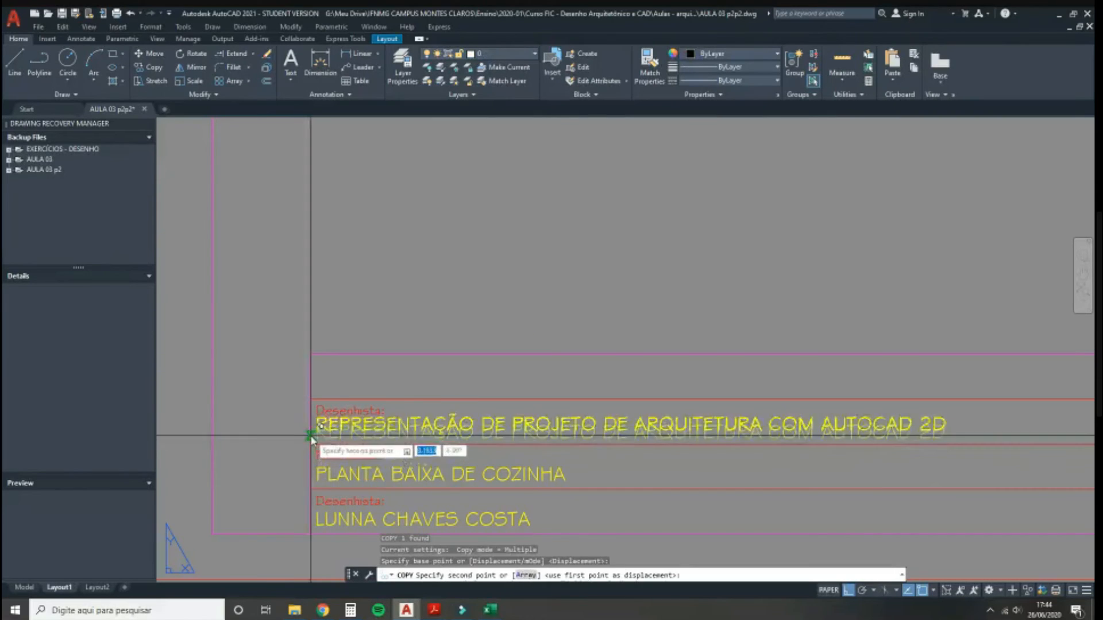
pyautogui.click(314, 396)
pyautogui.press('Escape')
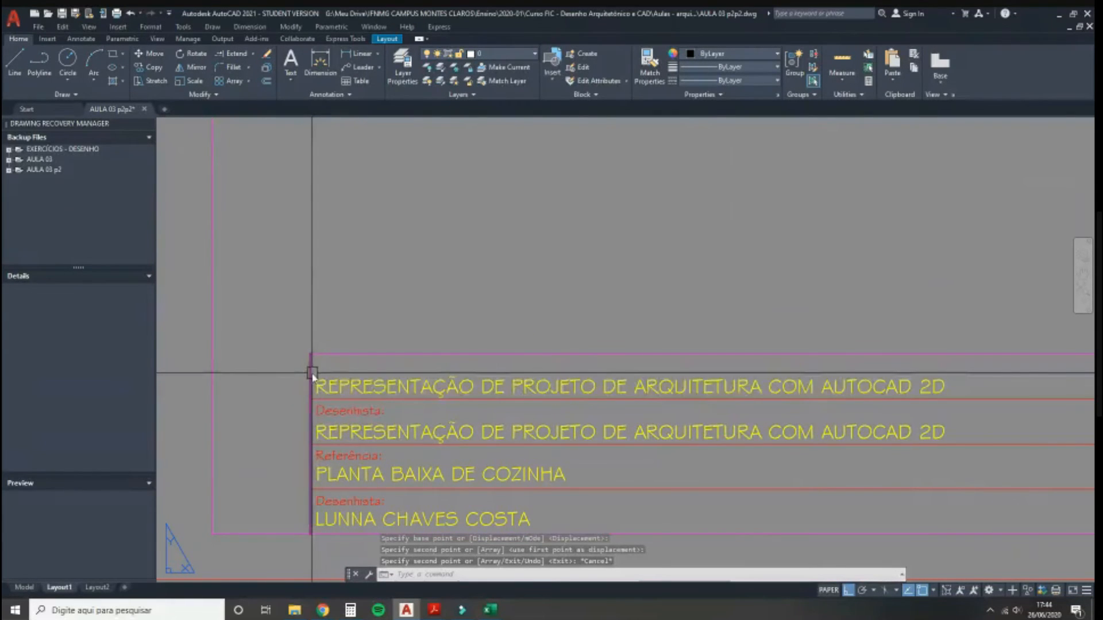
pyautogui.scroll(-2, 313, 374)
pyautogui.scroll(3, 373, 379)
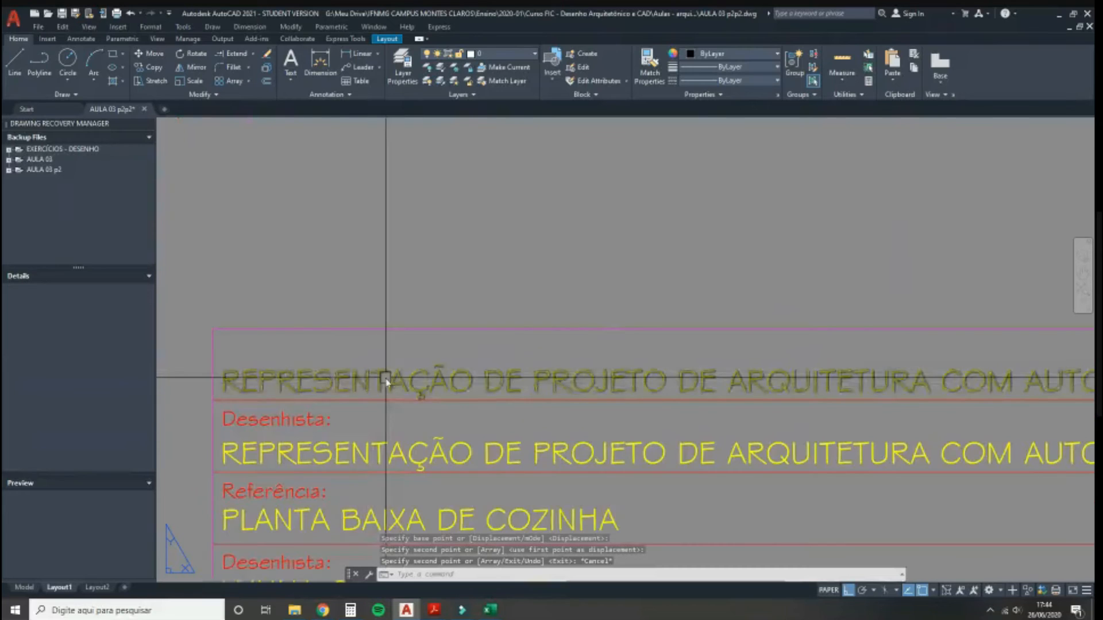
pyautogui.doubleClick(386, 381)
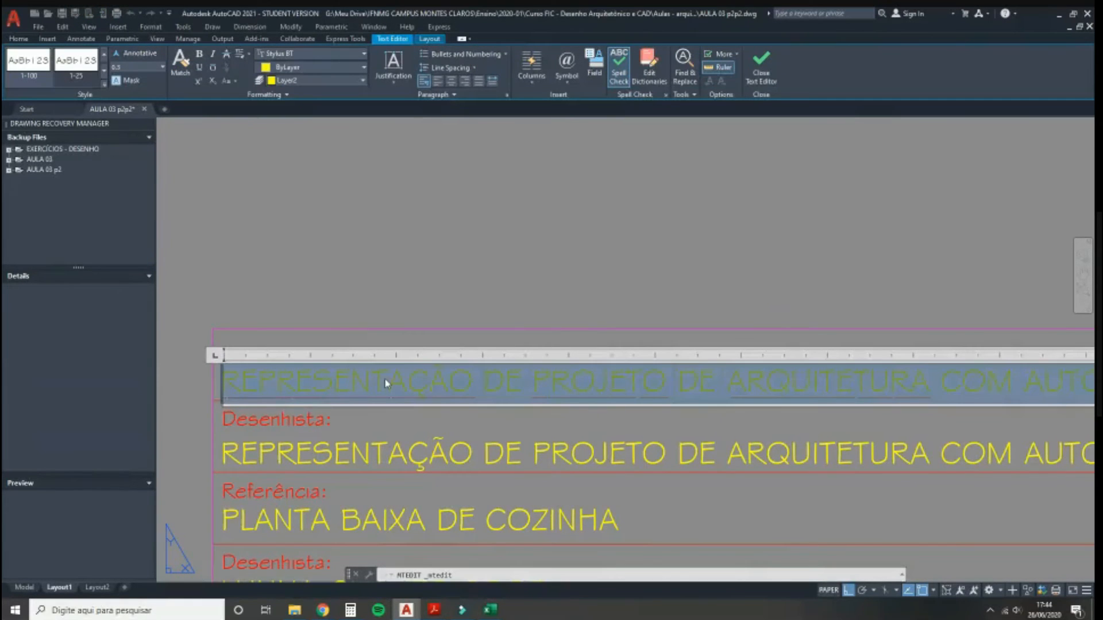
pyautogui.write('qua')
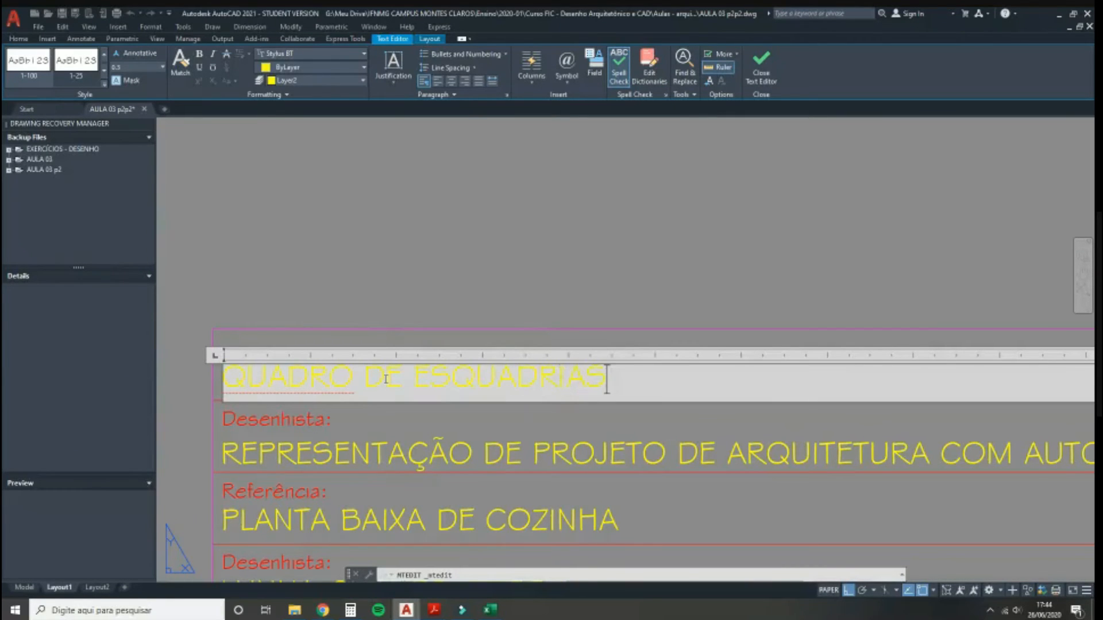
pyautogui.click(406, 318)
pyautogui.scroll(-3, 320, 373)
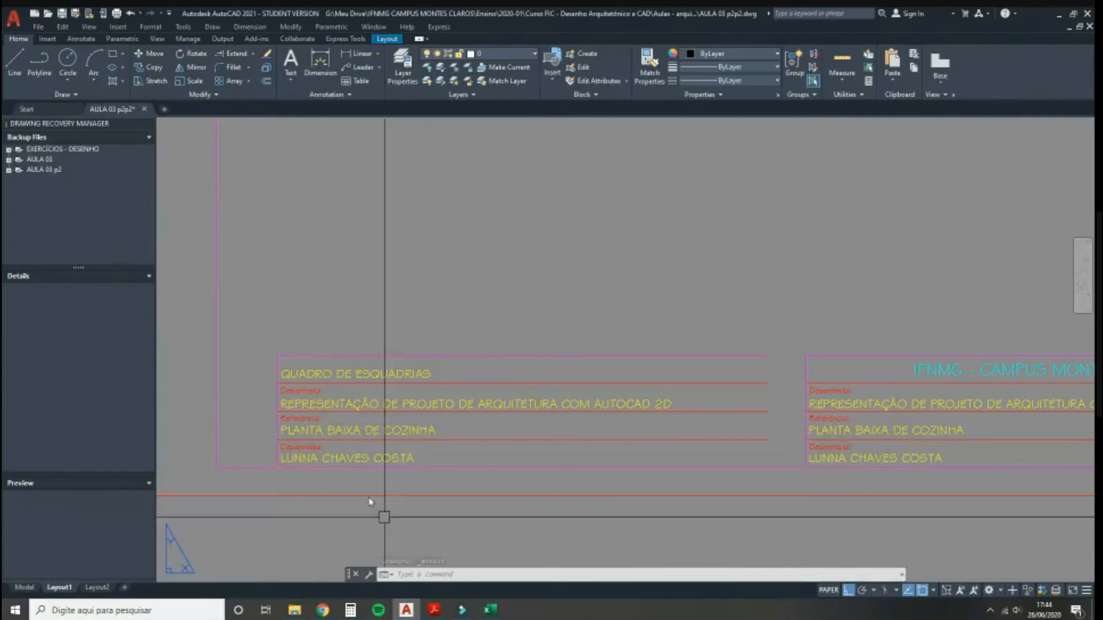
pyautogui.scroll(2, 283, 396)
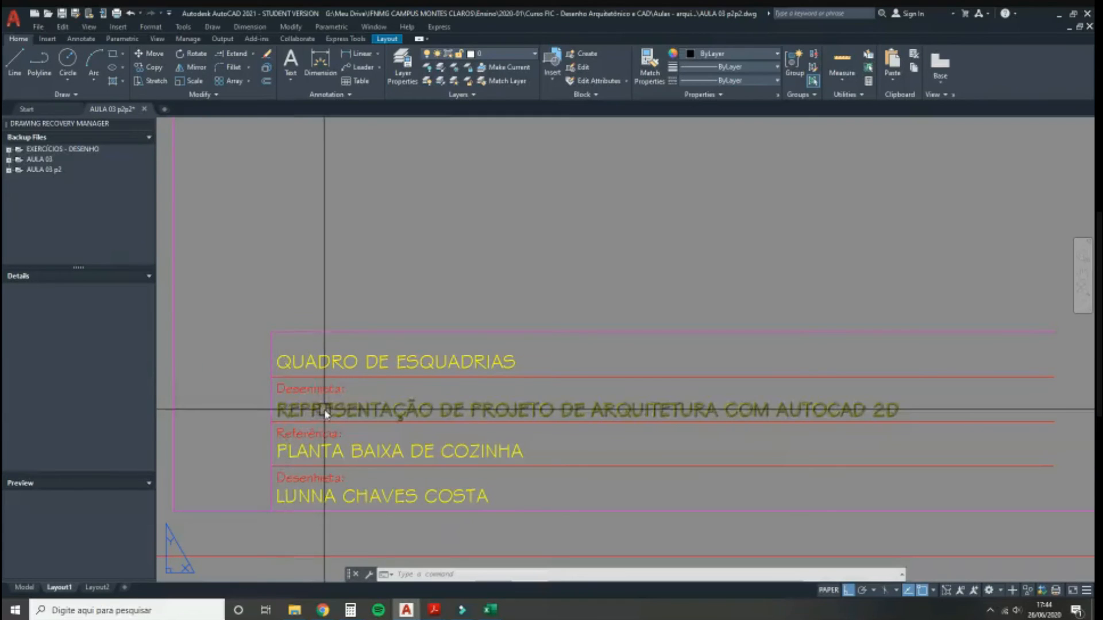
# Step: Select the Referência:, Desenhista:, author-name and PLANTA BAIXA DE COZINHA texts for a move, then cancel
pyautogui.click(287, 437)
pyautogui.click(303, 480)
pyautogui.click(292, 485)
pyautogui.click(321, 451)
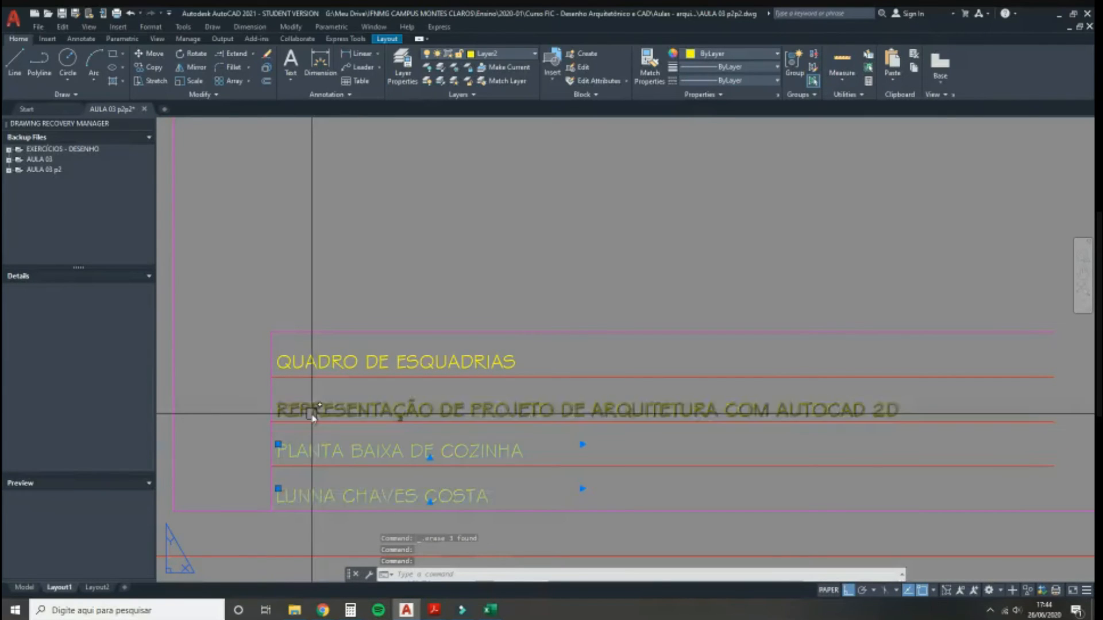
pyautogui.scroll(3, 264, 419)
pyautogui.write('m')
pyautogui.press('Return')
pyautogui.scroll(-4, 273, 412)
pyautogui.press('Escape')
# Step: Move the four text lines up into the table rows
pyautogui.click(307, 471)
pyautogui.click(313, 432)
pyautogui.click(324, 380)
pyautogui.click(315, 345)
pyautogui.scroll(2, 301, 335)
pyautogui.write('m')
pyautogui.press('Return')
pyautogui.click(227, 367)
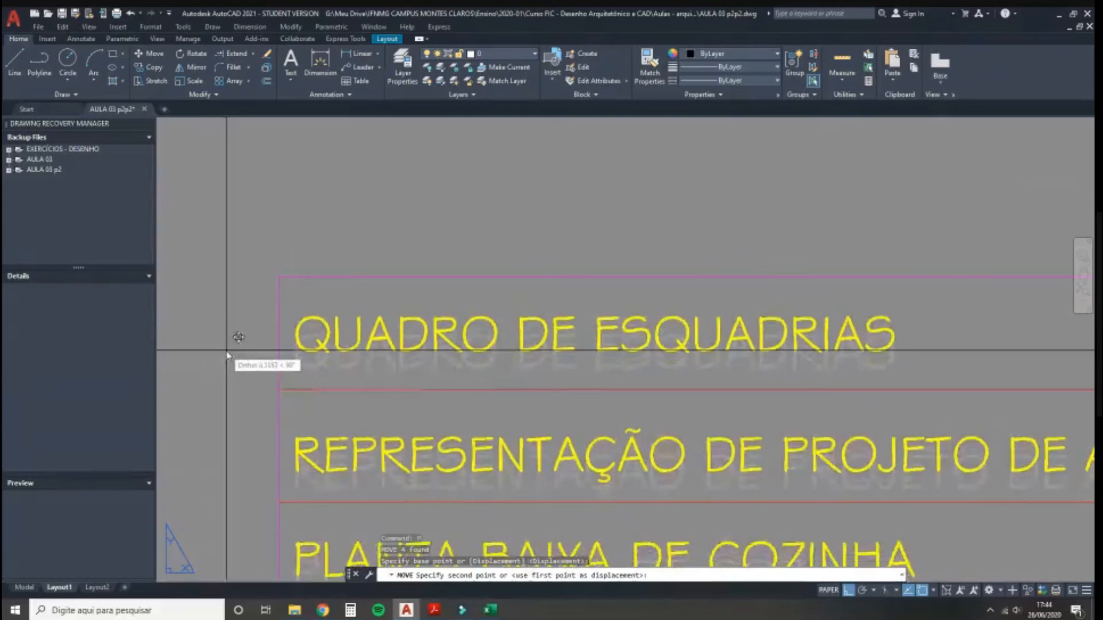
pyautogui.scroll(-3, 231, 352)
pyautogui.click(265, 351)
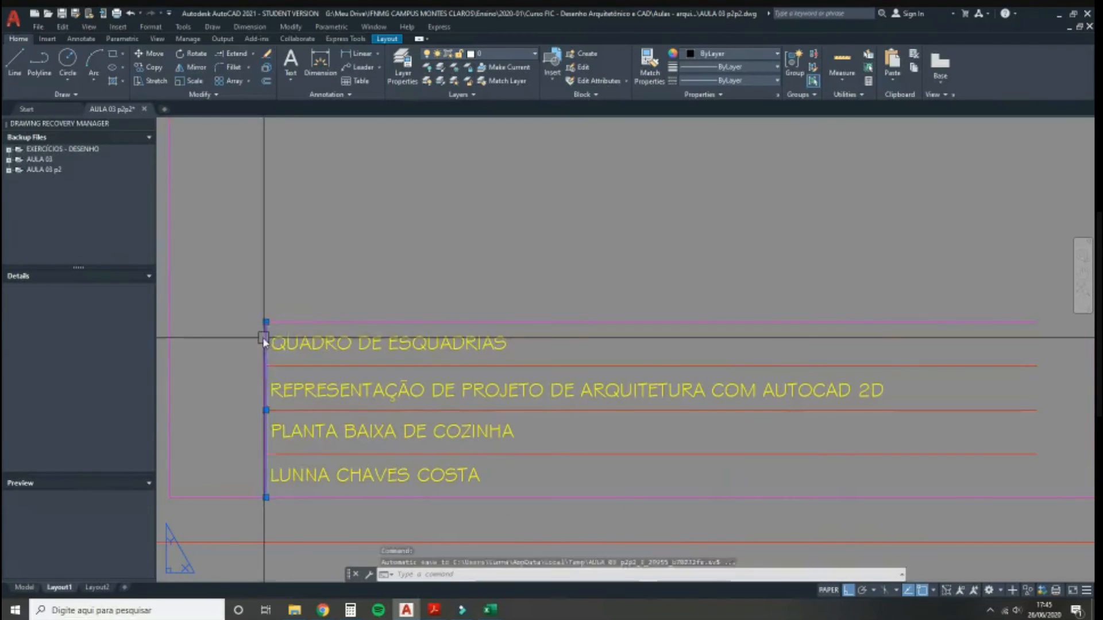
# Step: Start copying the selected border from its base point
pyautogui.write('co')
pyautogui.press('Return')
pyautogui.click(253, 264)
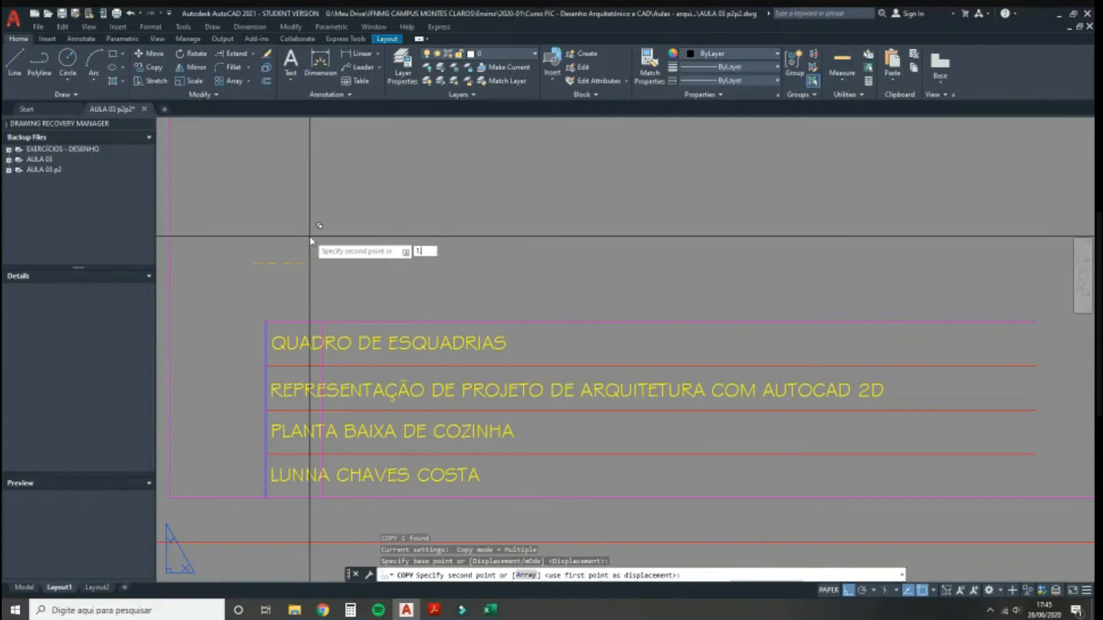
# Step: Cancel the border copy and change the REPRESENTAÇÃO text to 'CÓD.'
pyautogui.press('Escape')
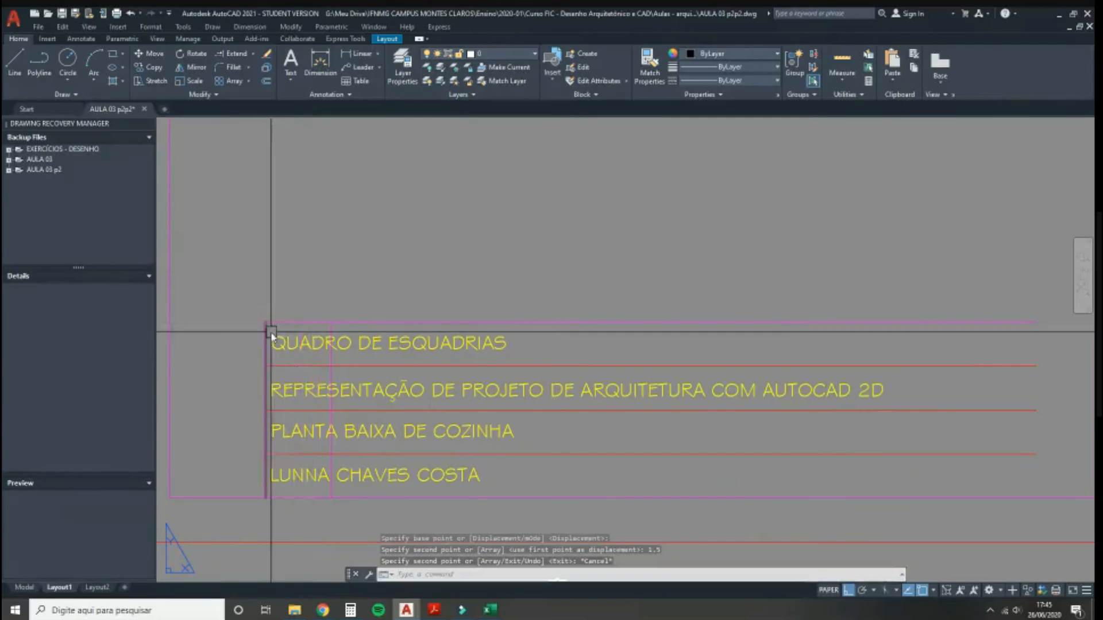
pyautogui.doubleClick(297, 395)
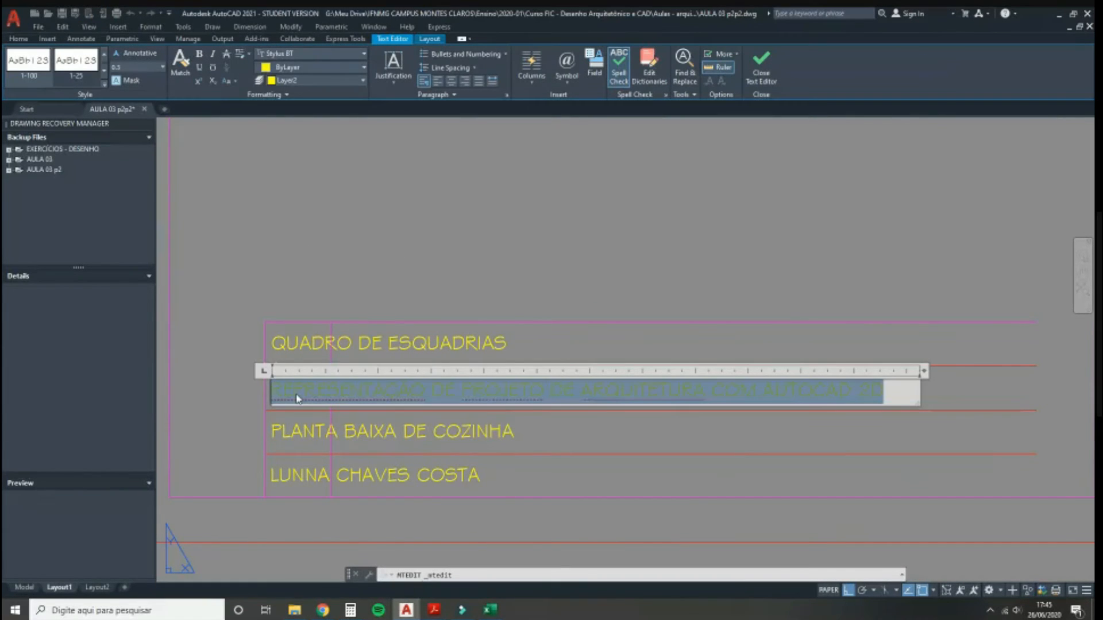
pyautogui.write('CÓD')
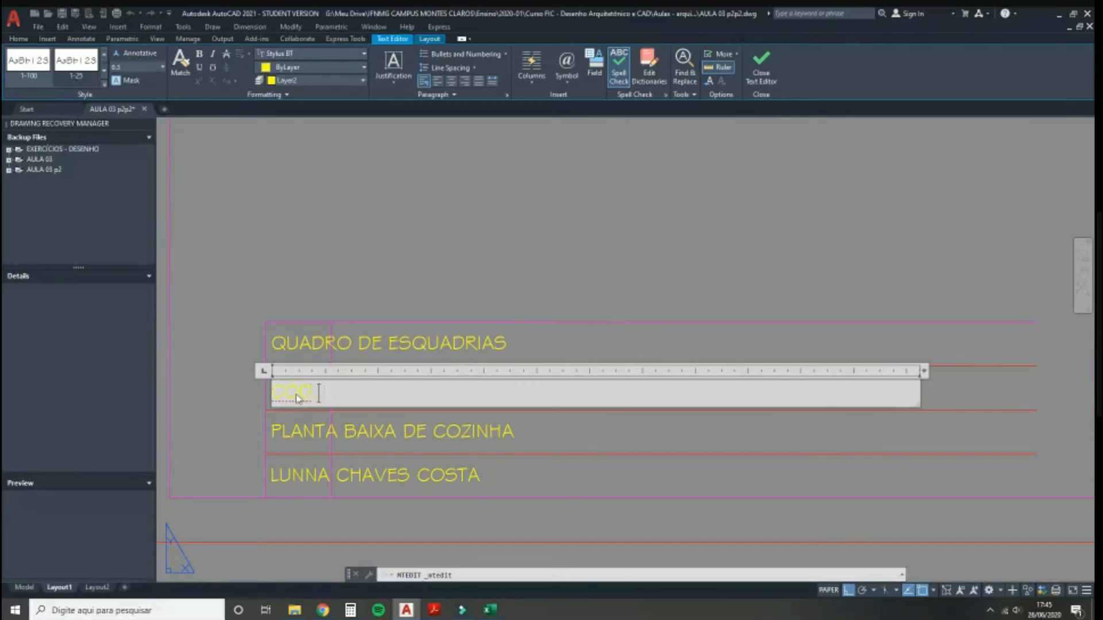
pyautogui.write('.')
pyautogui.click(232, 379)
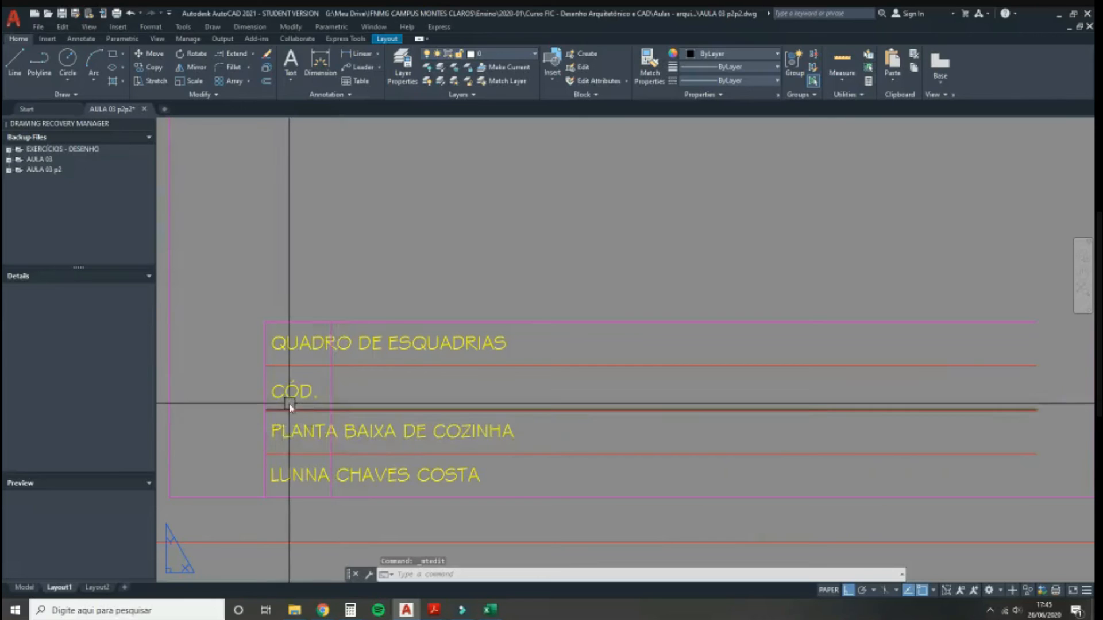
# Step: Change the PLANTA BAIXA DE COZINHA text to 'J1' and the author-name text to 'P1', then select both
pyautogui.scroll(2, 282, 439)
pyautogui.moveTo(302, 454); pyautogui.dragTo(367, 411, button='middle')
pyautogui.doubleClick(405, 405)
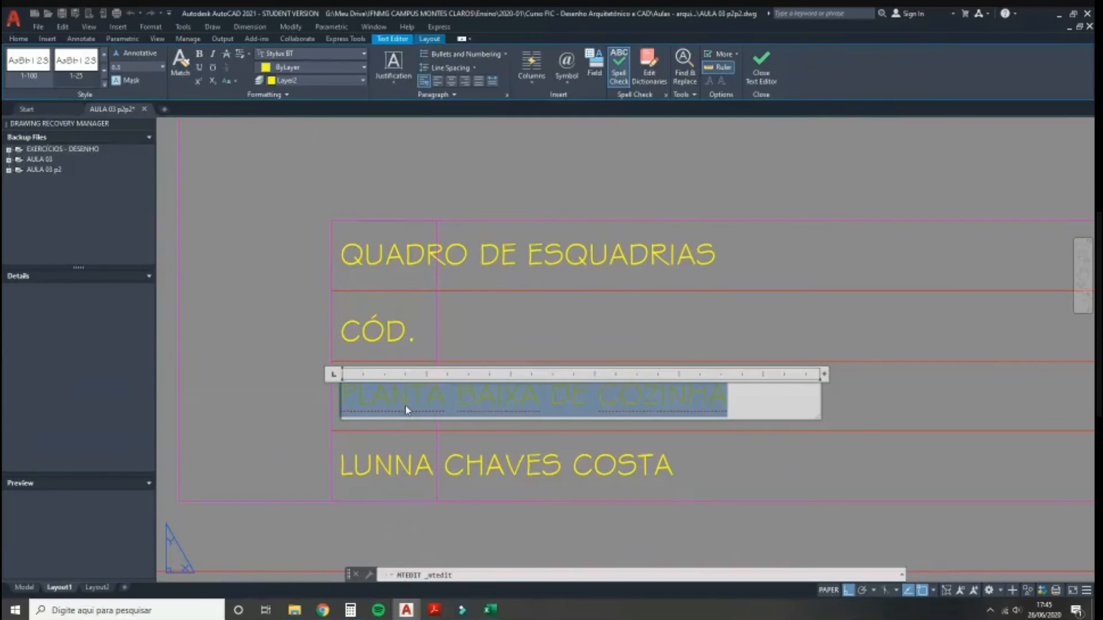
pyautogui.write('J1')
pyautogui.click(393, 469)
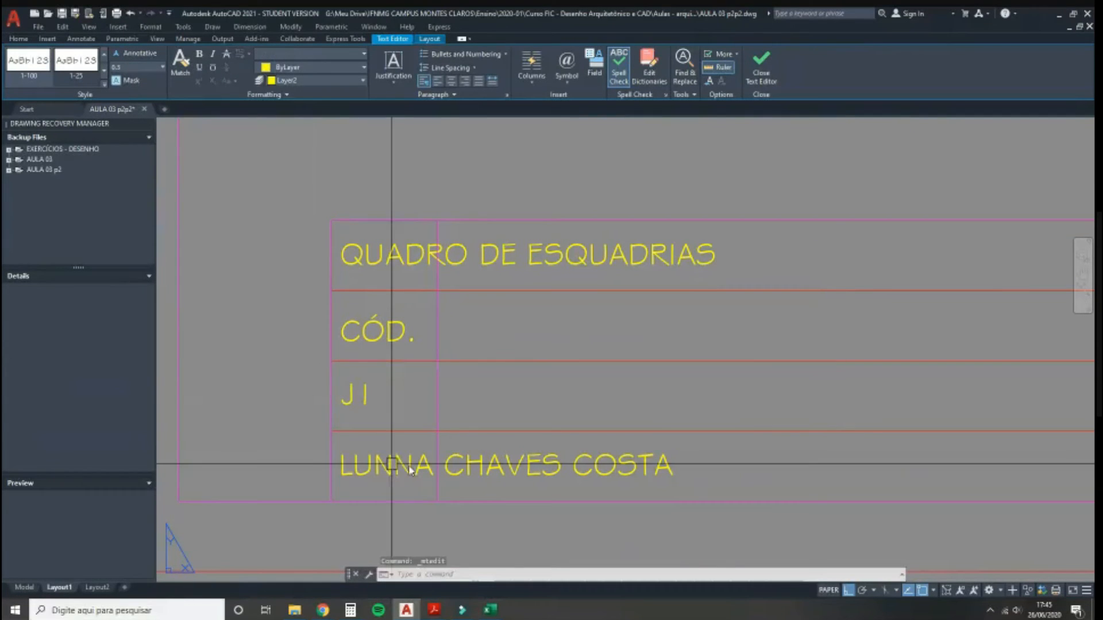
pyautogui.doubleClick(409, 469)
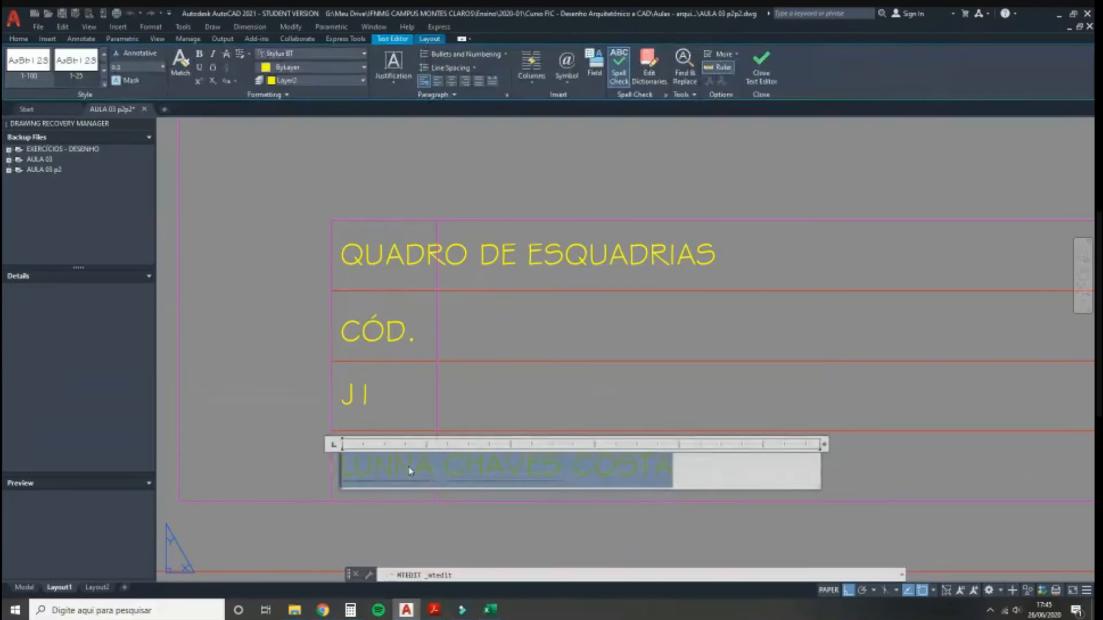
pyautogui.write('P1')
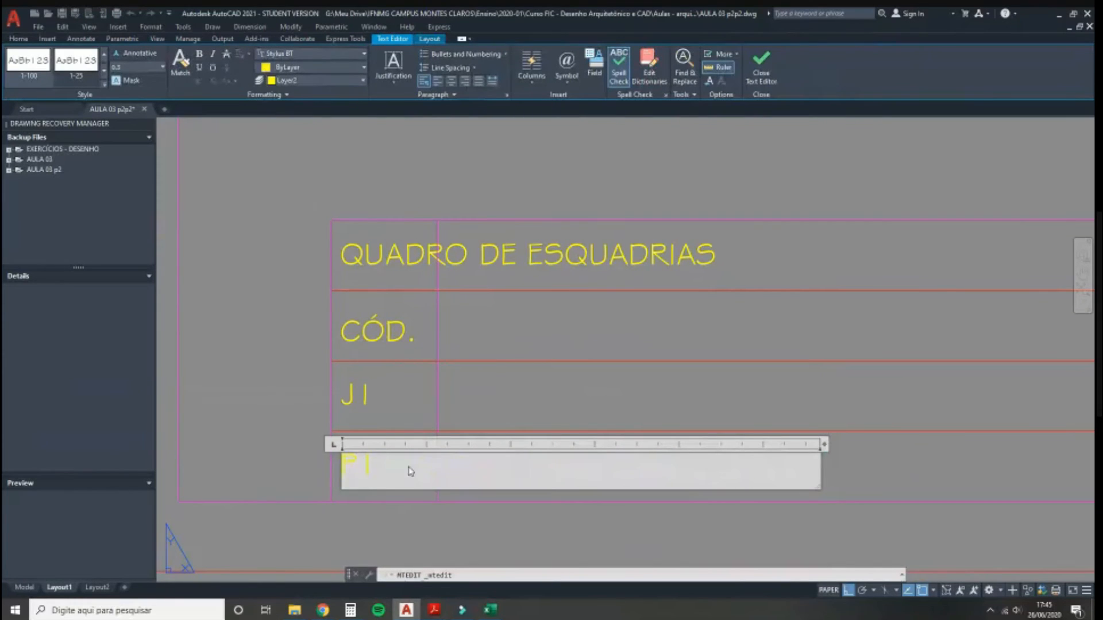
pyautogui.click(279, 458)
pyautogui.click(370, 464)
pyautogui.click(356, 393)
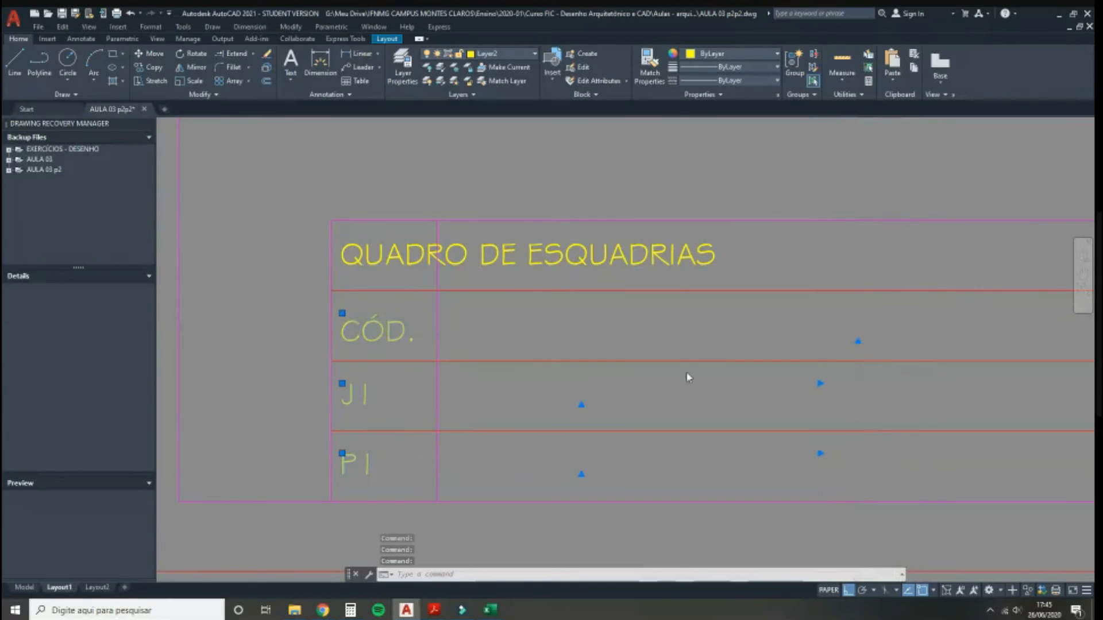
# Step: Pull the right width grips of CÓD., J1 and P1 back to the first column line
pyautogui.scroll(-2, 398, 402)
pyautogui.moveTo(316, 400); pyautogui.dragTo(325, 404, button='middle')
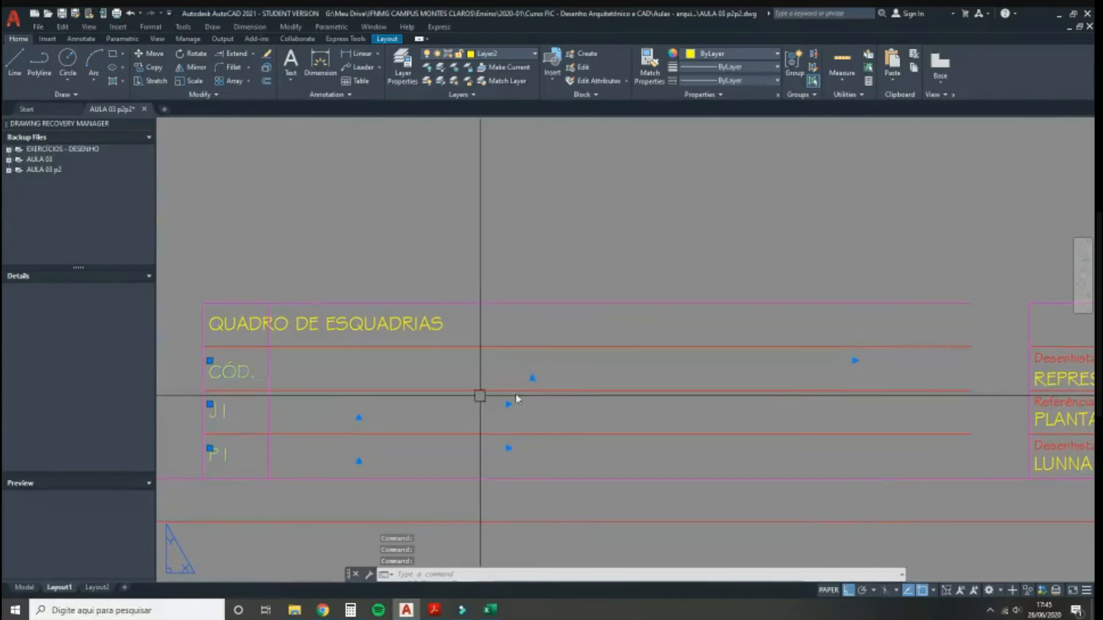
pyautogui.click(854, 361)
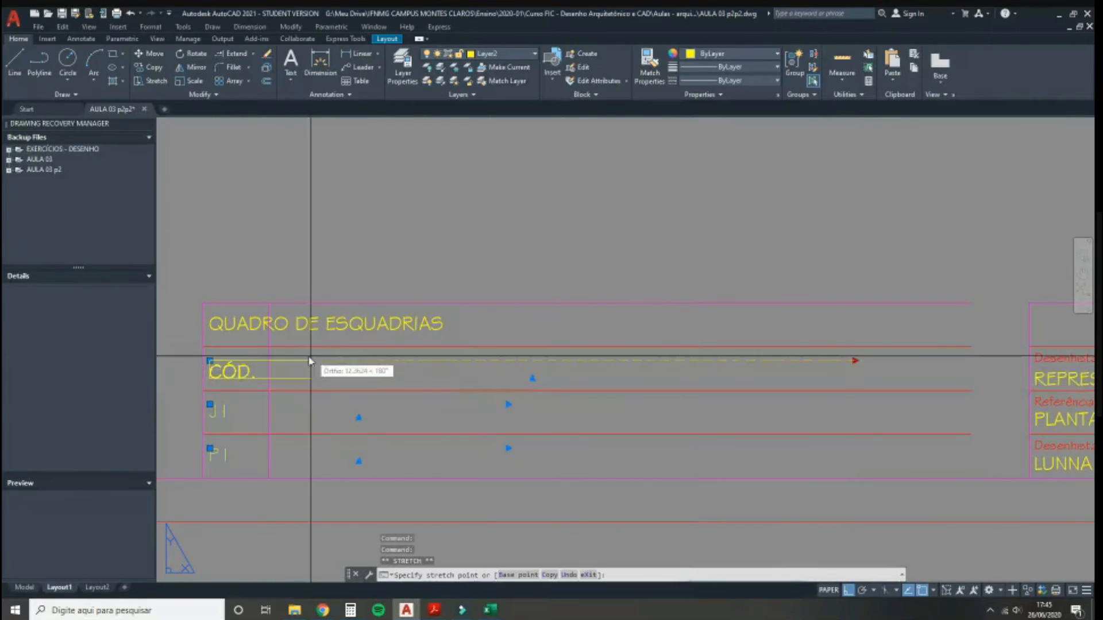
pyautogui.click(271, 357)
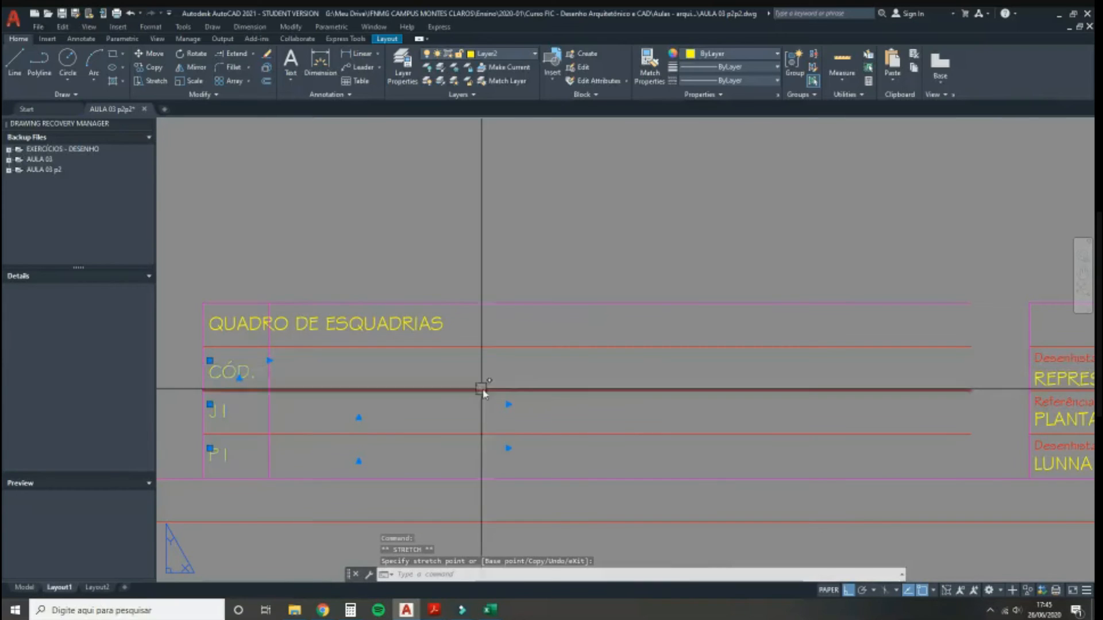
pyautogui.click(508, 404)
pyautogui.click(271, 410)
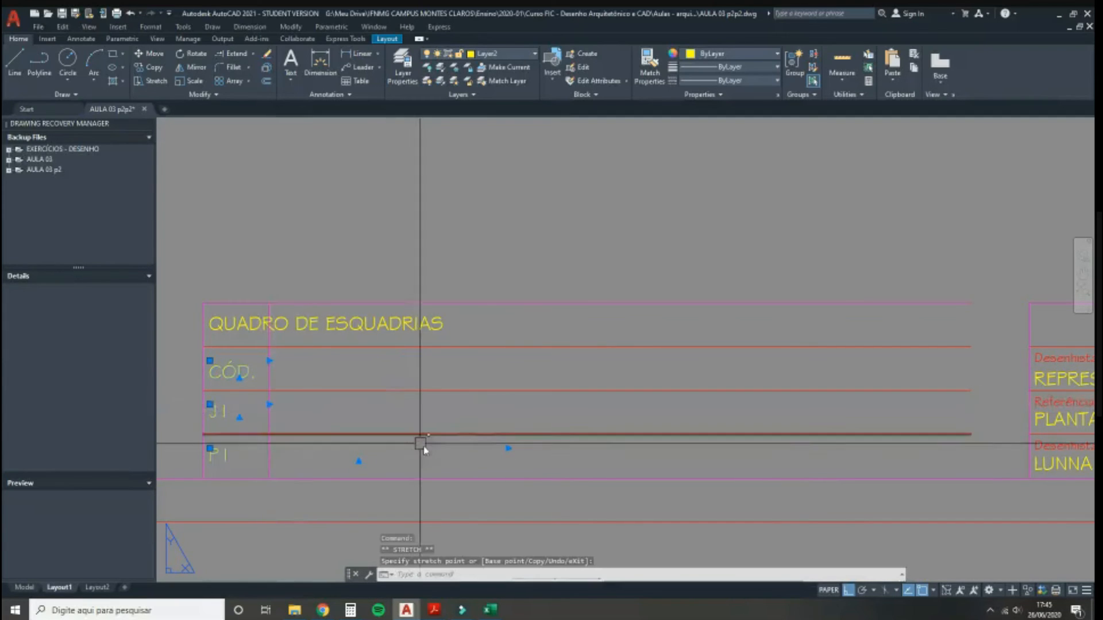
pyautogui.click(508, 448)
pyautogui.click(268, 448)
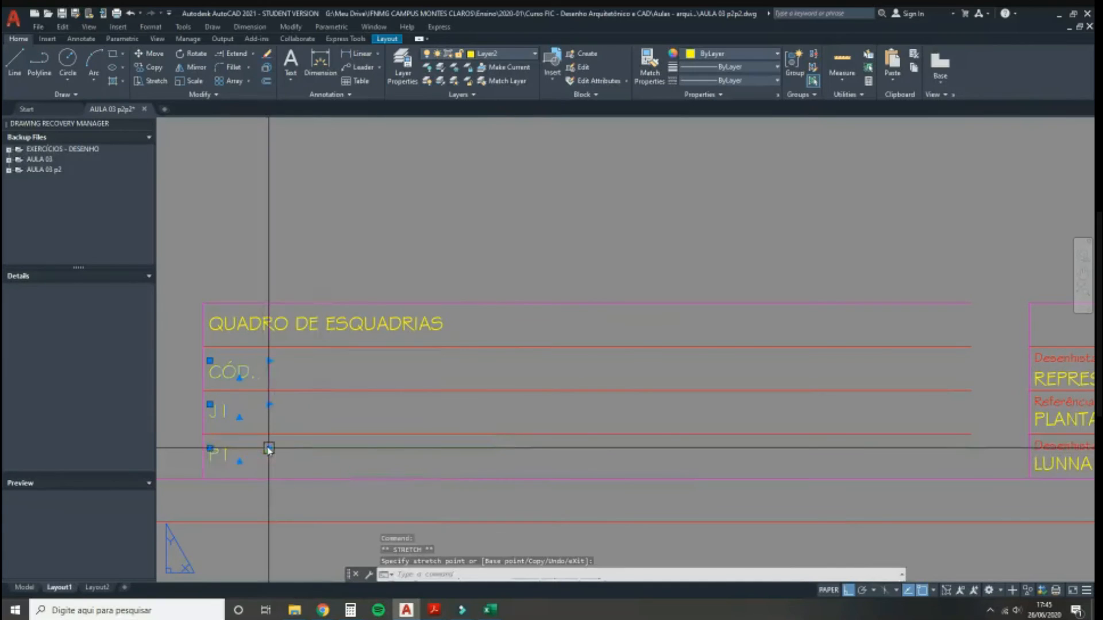
# Step: Set the left and right edges of P1, J1 and CÓD. on the first column's boundary lines
pyautogui.scroll(4, 206, 439)
pyautogui.moveTo(231, 440); pyautogui.dragTo(317, 434, button='middle')
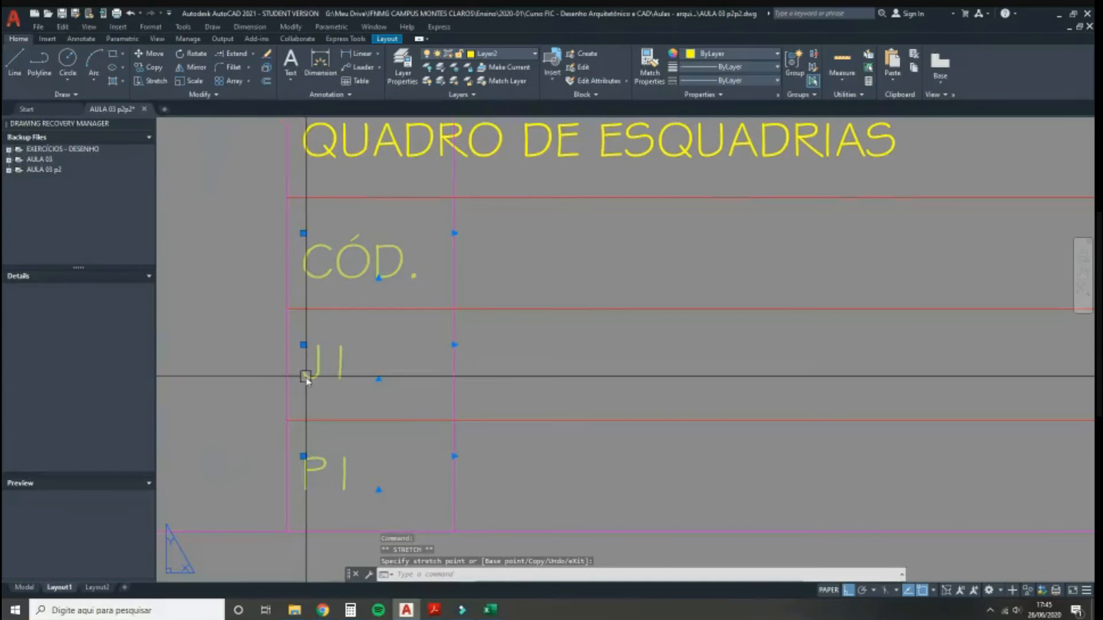
pyautogui.click(303, 456)
pyautogui.click(287, 456)
pyautogui.click(303, 345)
pyautogui.click(287, 344)
pyautogui.click(302, 233)
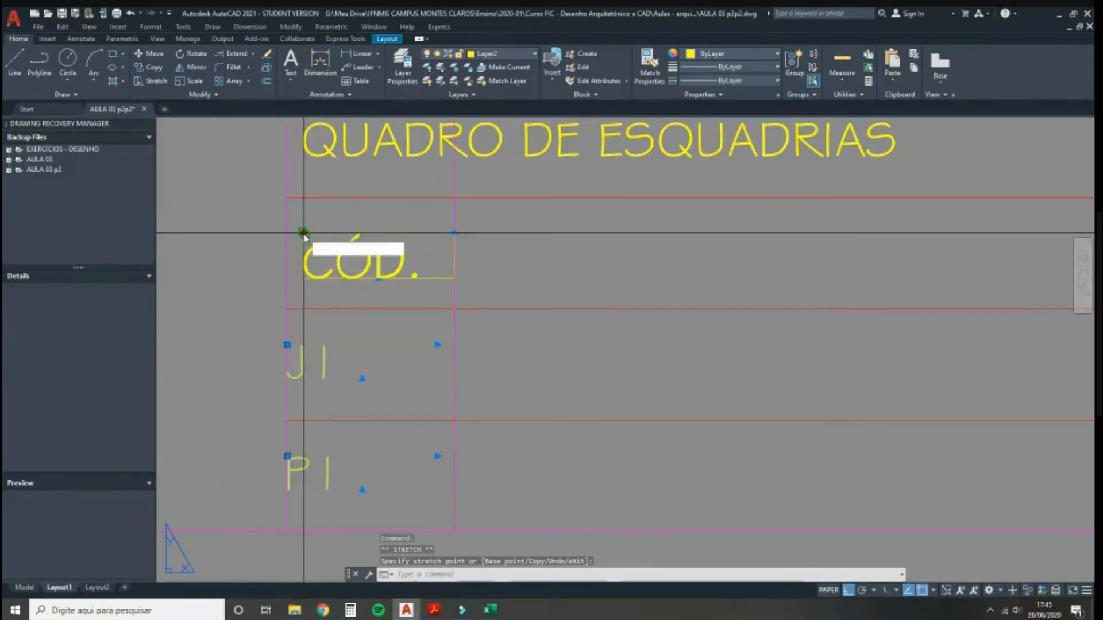
pyautogui.click(287, 232)
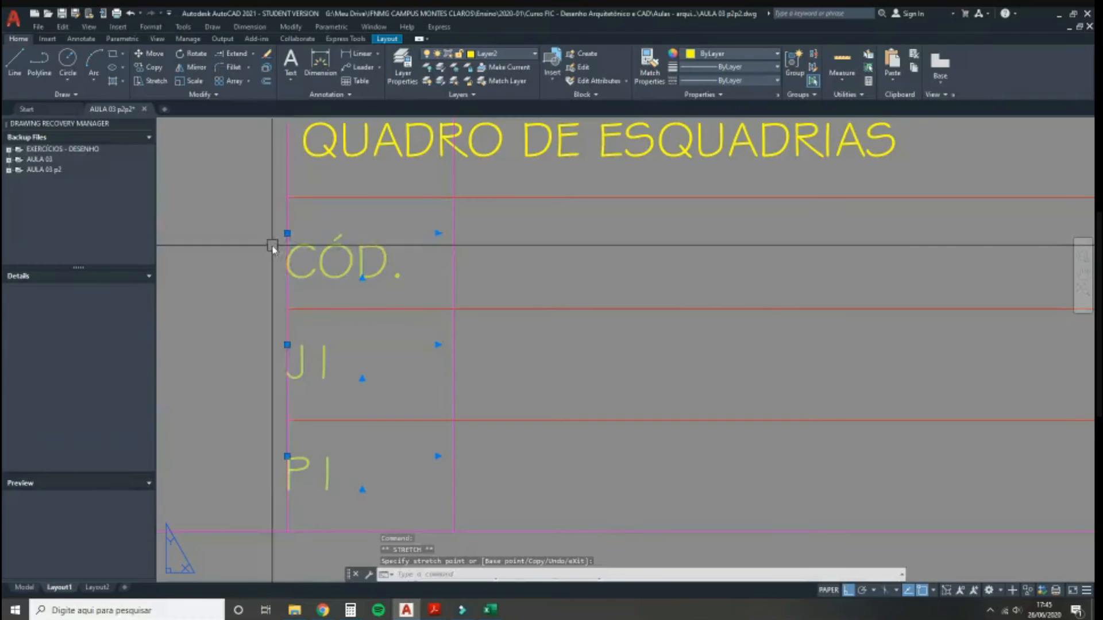
pyautogui.click(437, 232)
pyautogui.click(455, 233)
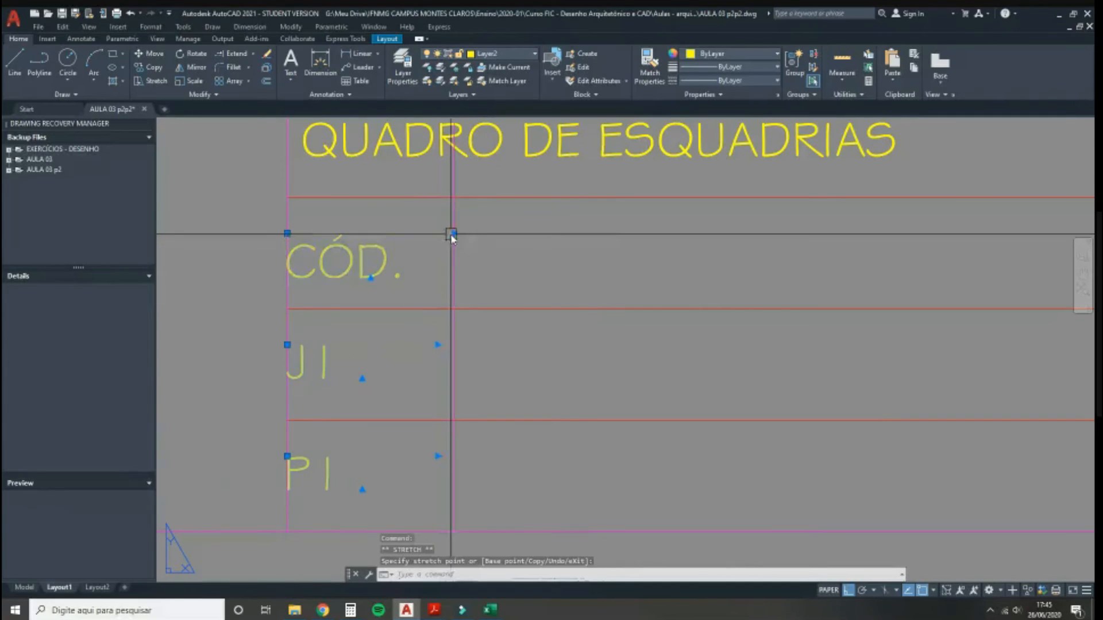
pyautogui.click(437, 345)
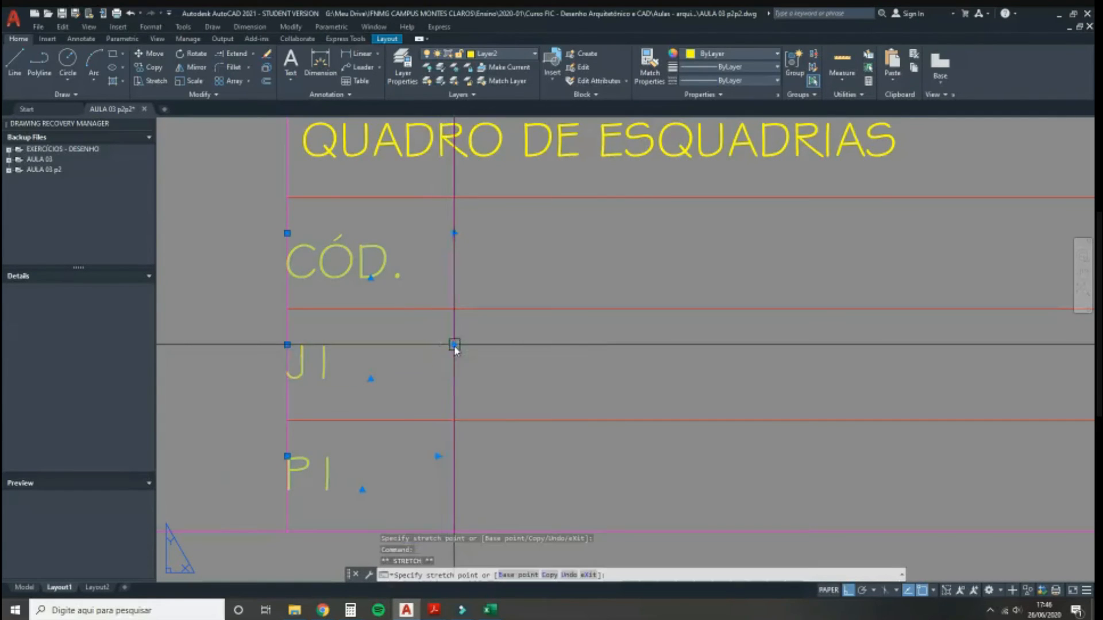
pyautogui.click(454, 344)
pyautogui.click(453, 456)
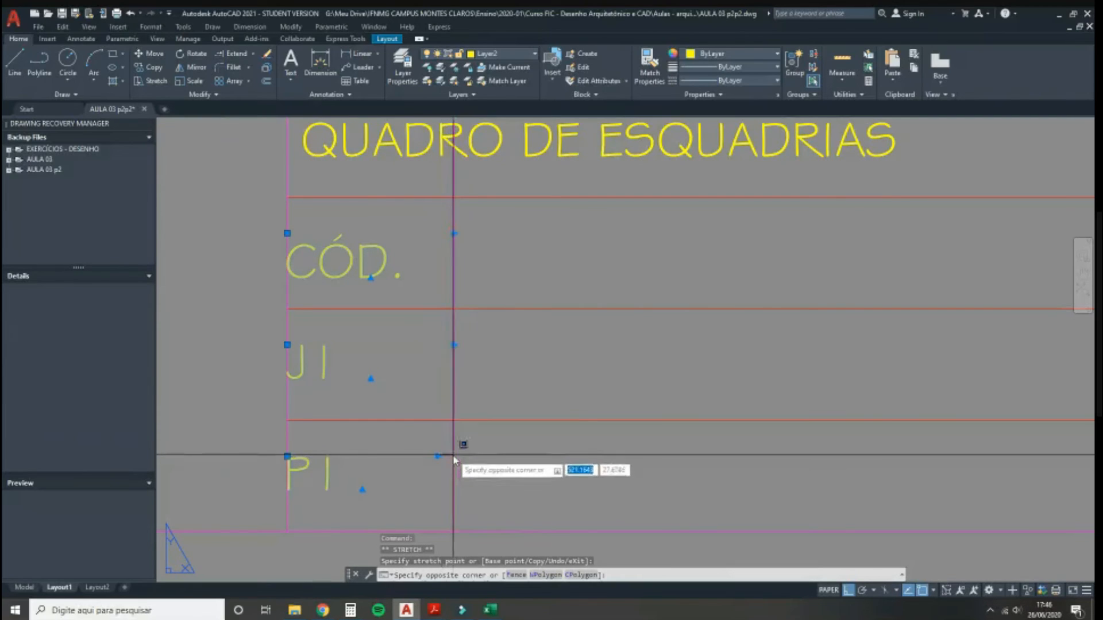
pyautogui.click(453, 458)
pyautogui.click(455, 456)
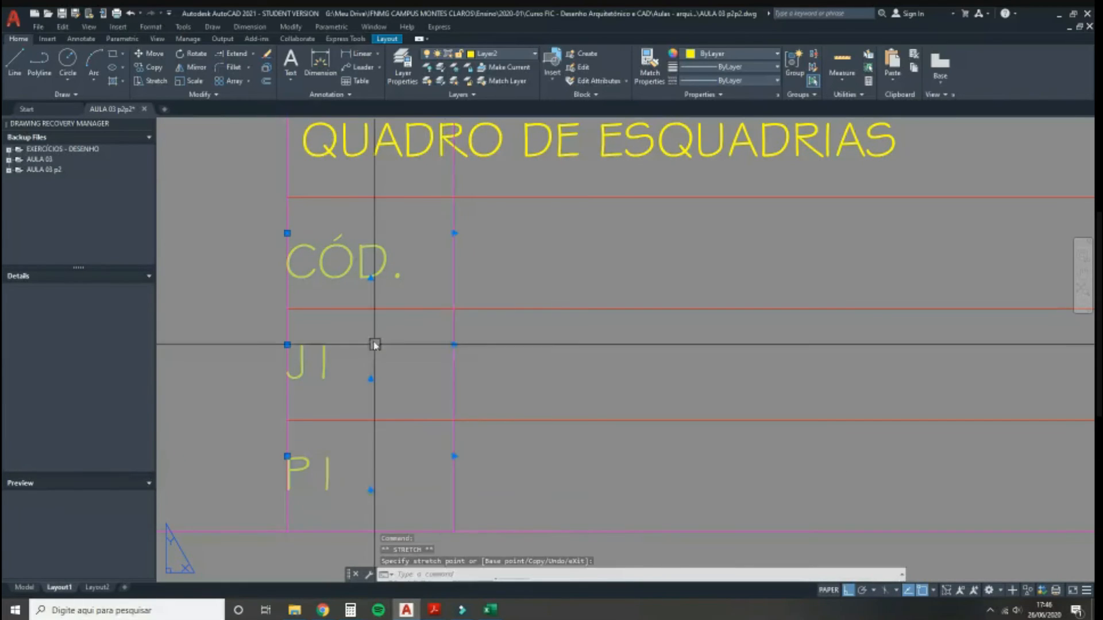
# Step: Edit the CÓD., J1 and P1 texts, centring J1 and P1 within their cells
pyautogui.doubleClick(362, 266)
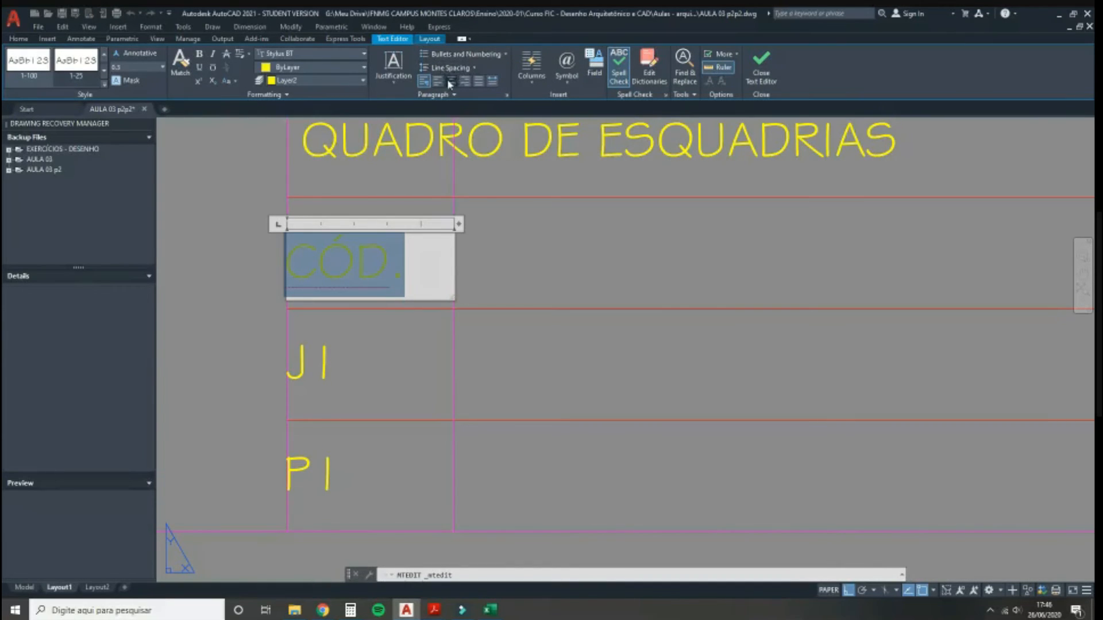
pyautogui.click(277, 391)
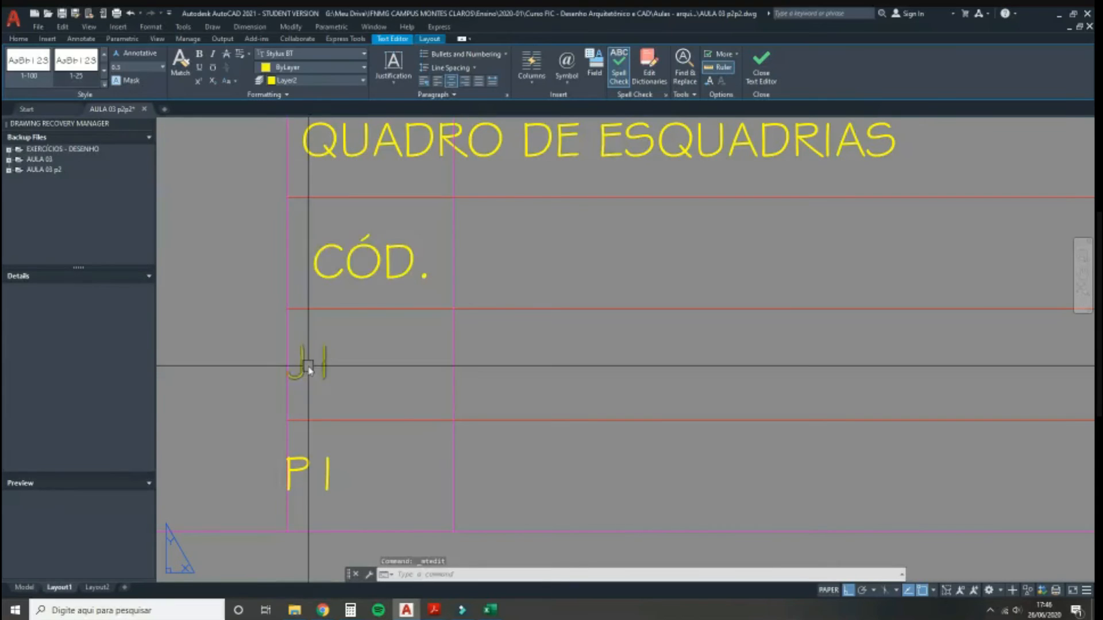
pyautogui.doubleClick(299, 364)
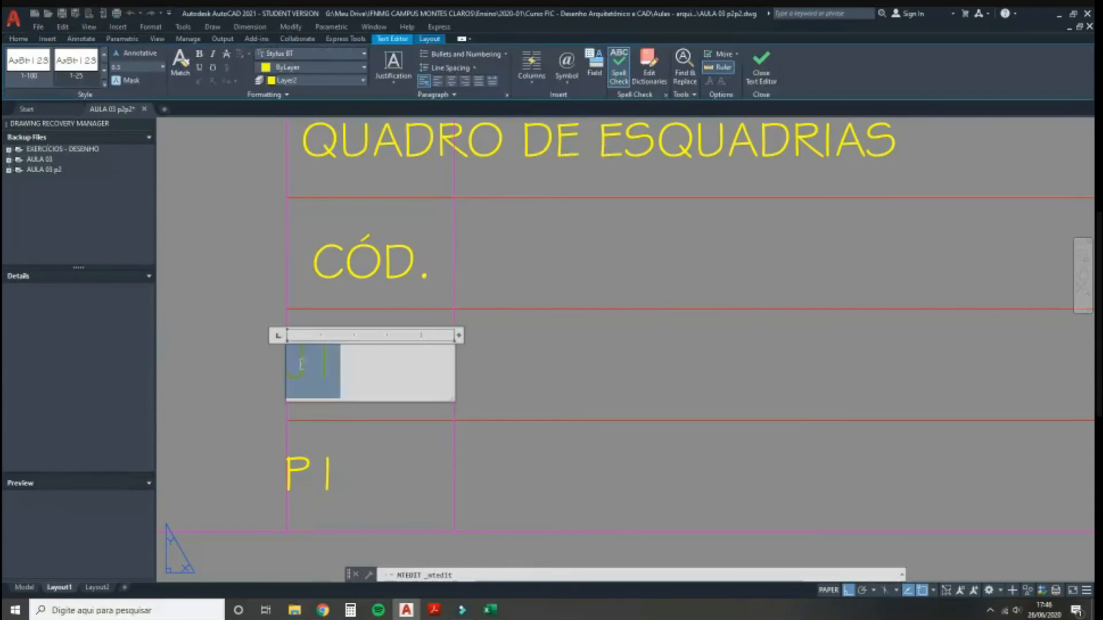
pyautogui.click(451, 85)
pyautogui.click(319, 443)
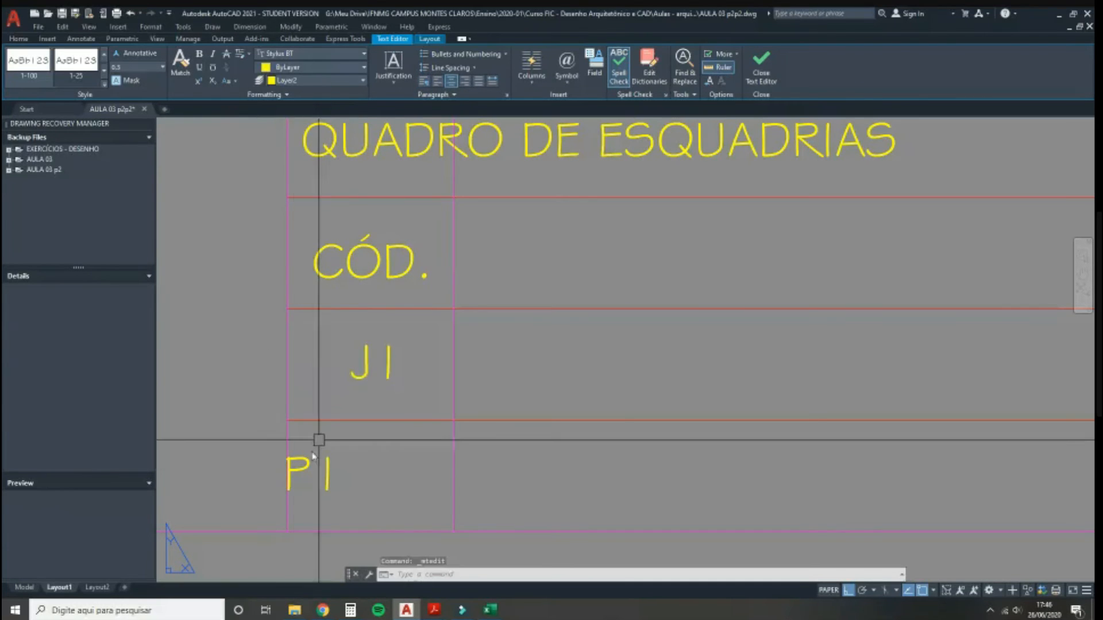
pyautogui.doubleClick(300, 471)
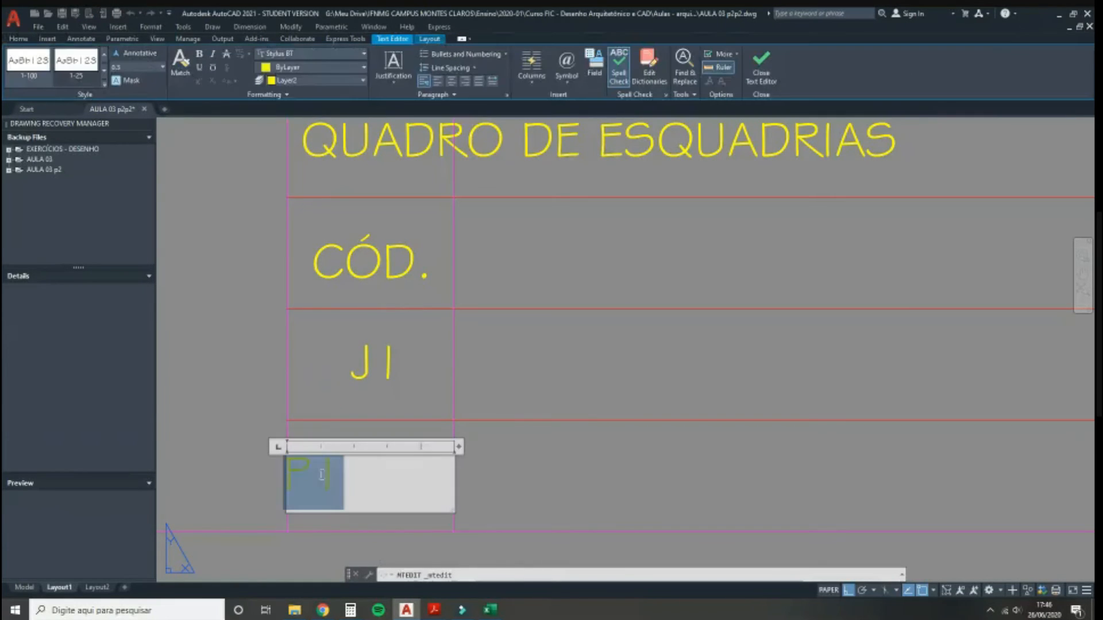
pyautogui.click(452, 82)
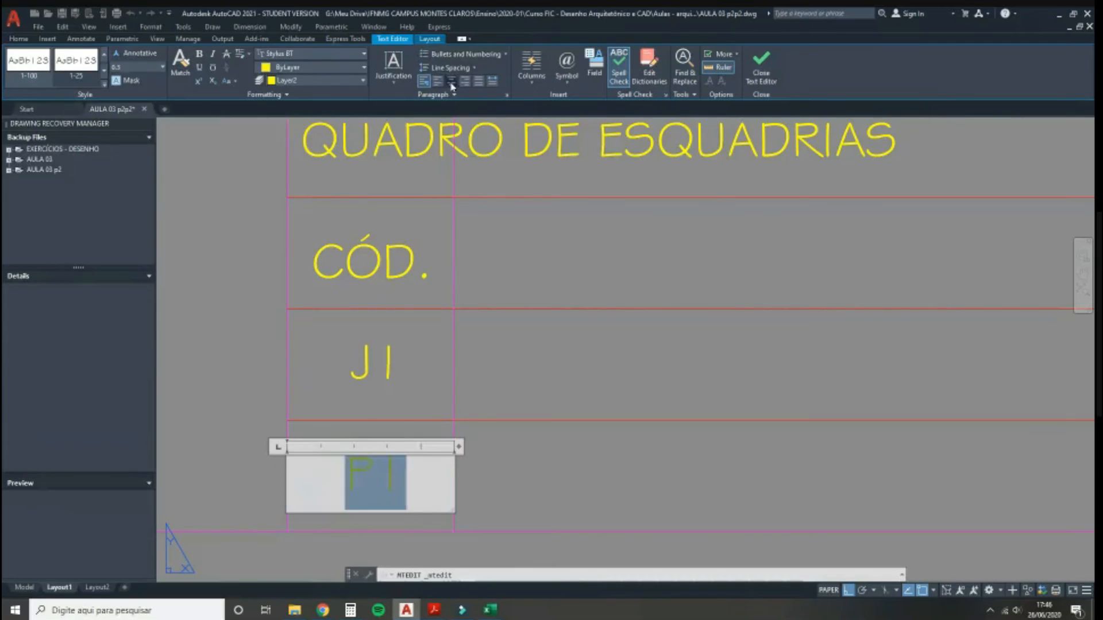
pyautogui.scroll(-2, 372, 309)
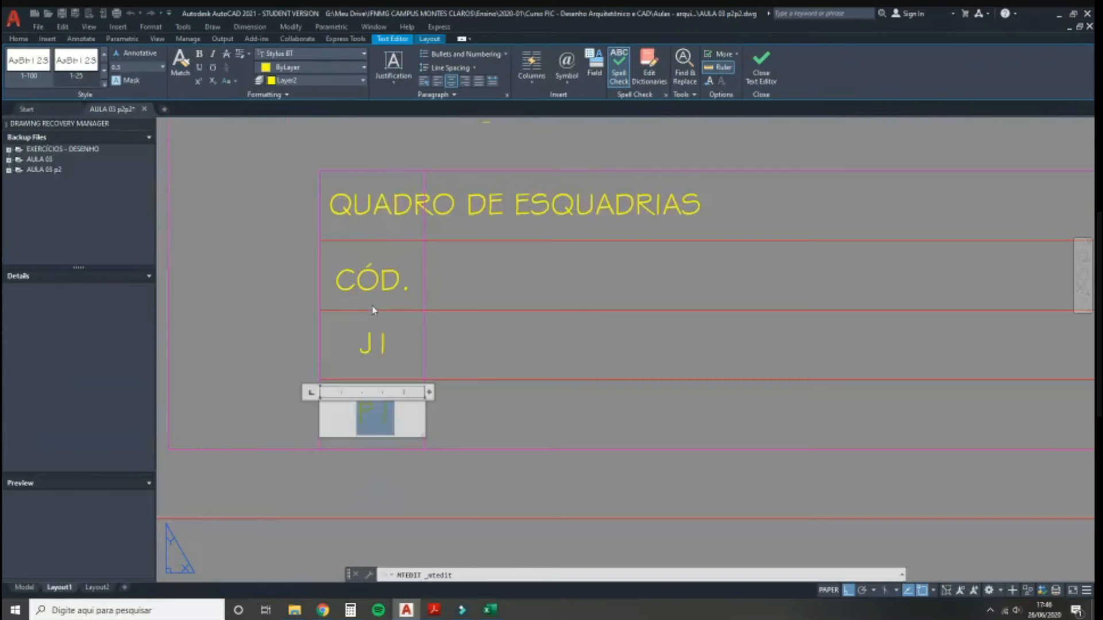
pyautogui.click(271, 268)
pyautogui.moveTo(283, 230); pyautogui.dragTo(288, 254, button='middle')
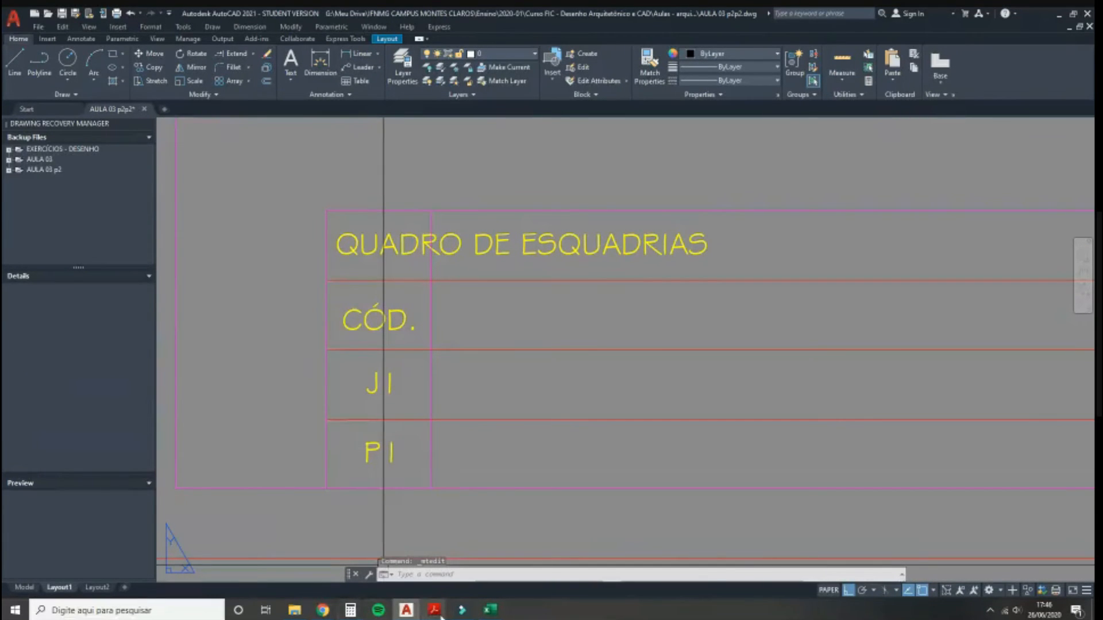
# Step: Check the kitchen plan PDF, then change the code rows to P1 above J1
pyautogui.moveTo(441, 617)
pyautogui.click(513, 575)
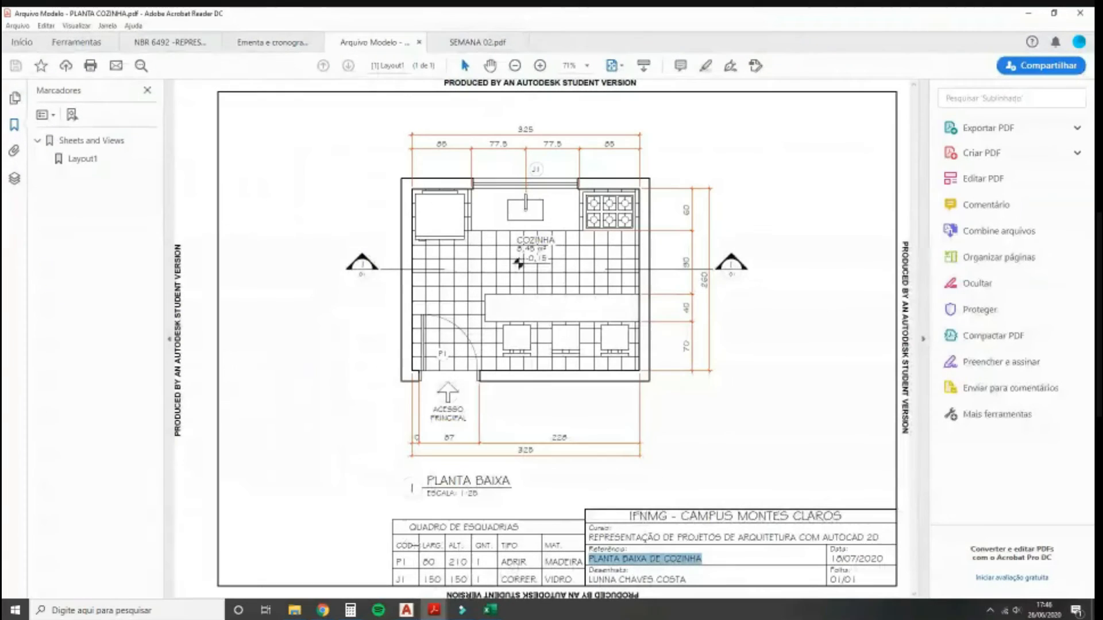
pyautogui.click(404, 612)
pyautogui.doubleClick(381, 384)
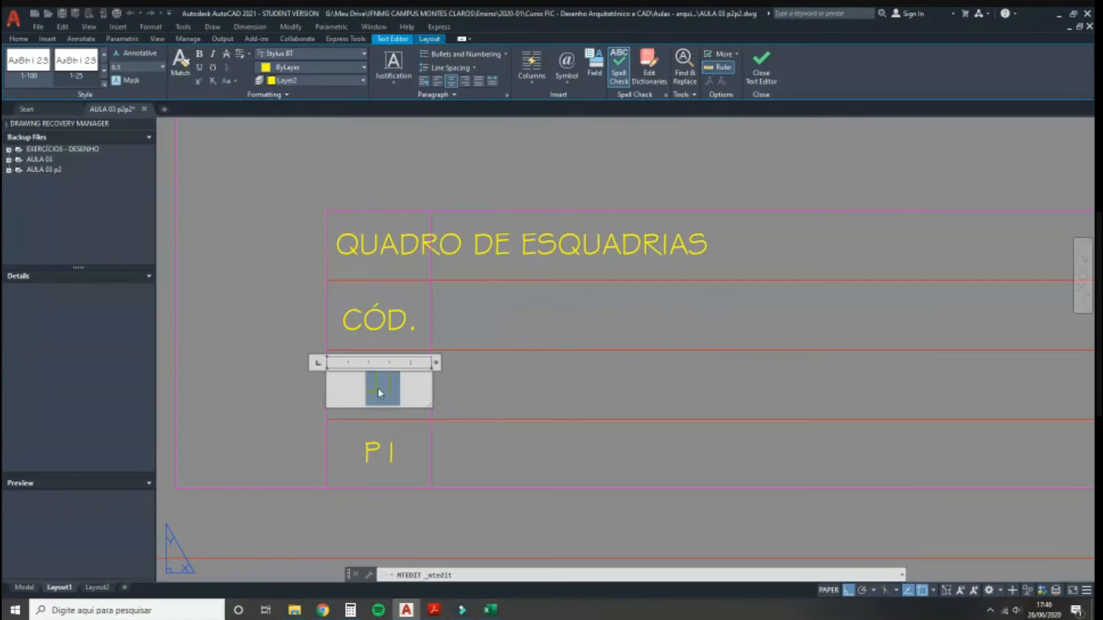
pyautogui.click(425, 444)
pyautogui.click(379, 458)
pyautogui.click(370, 454)
pyautogui.doubleClick(369, 453)
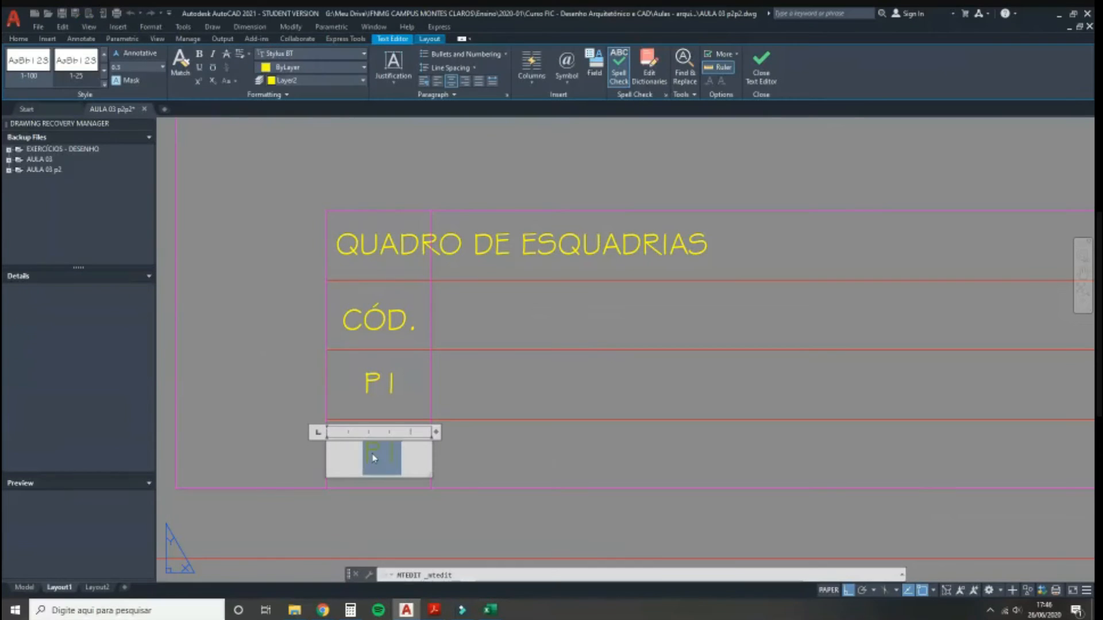
pyautogui.click(300, 389)
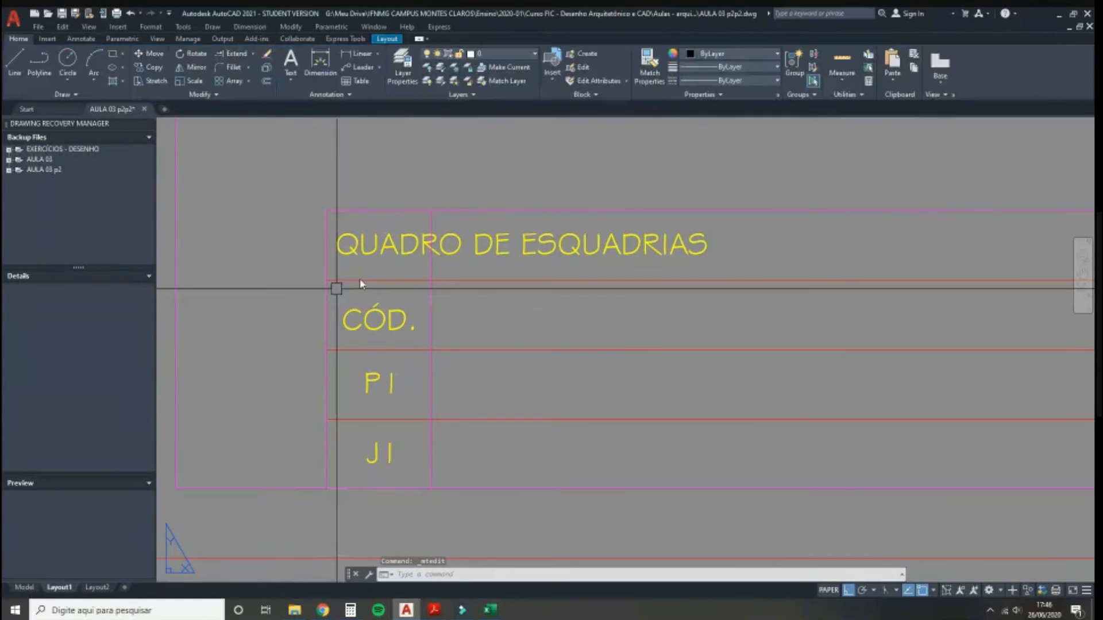
# Step: Stretch the top end of the divider line right of the code column
pyautogui.click(431, 253)
pyautogui.click(430, 211)
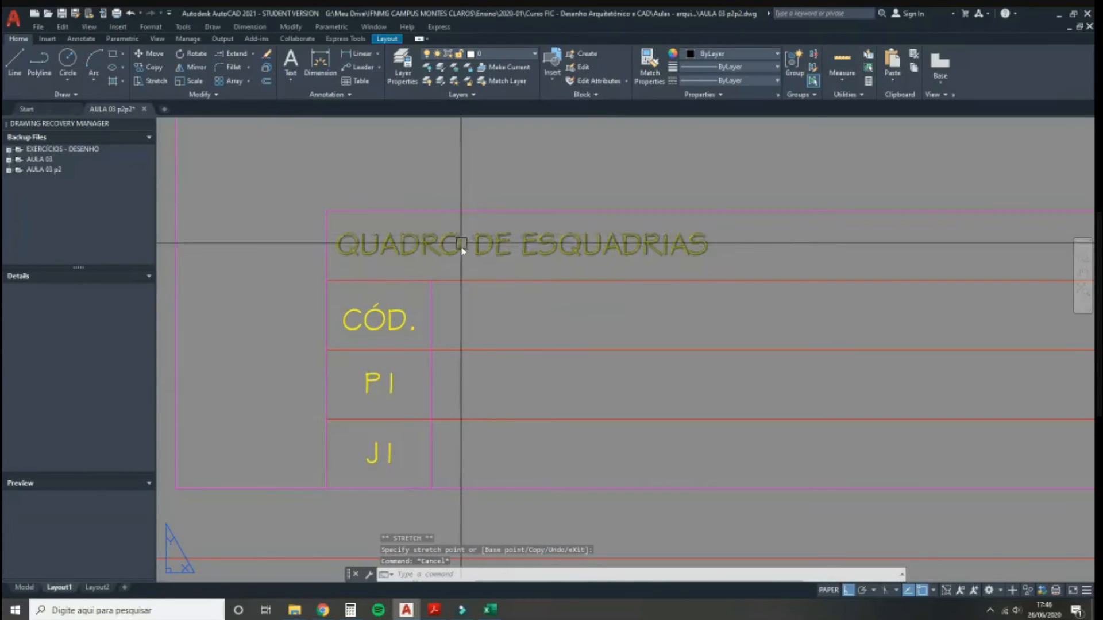
pyautogui.moveTo(475, 394)
pyautogui.mouseDown(button='middle')
pyautogui.moveTo(394, 395)
pyautogui.moveTo(345, 374)
pyautogui.mouseUp(button='middle')
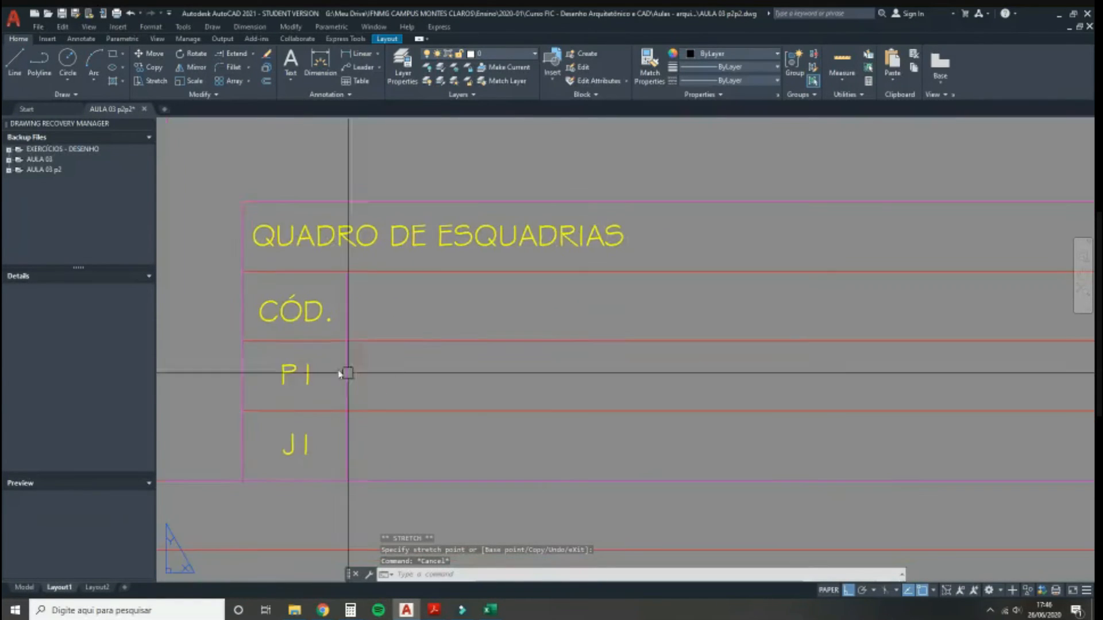
# Step: Copy the CÓD., P1 and J1 texts with their right divider one column to the right
pyautogui.click(218, 279)
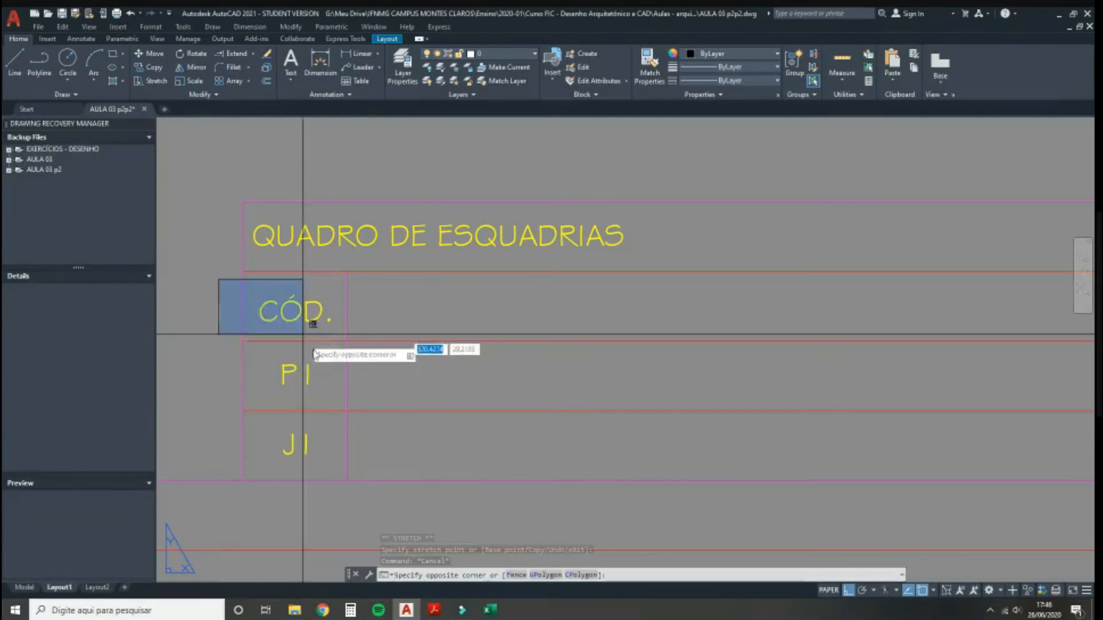
pyautogui.click(381, 475)
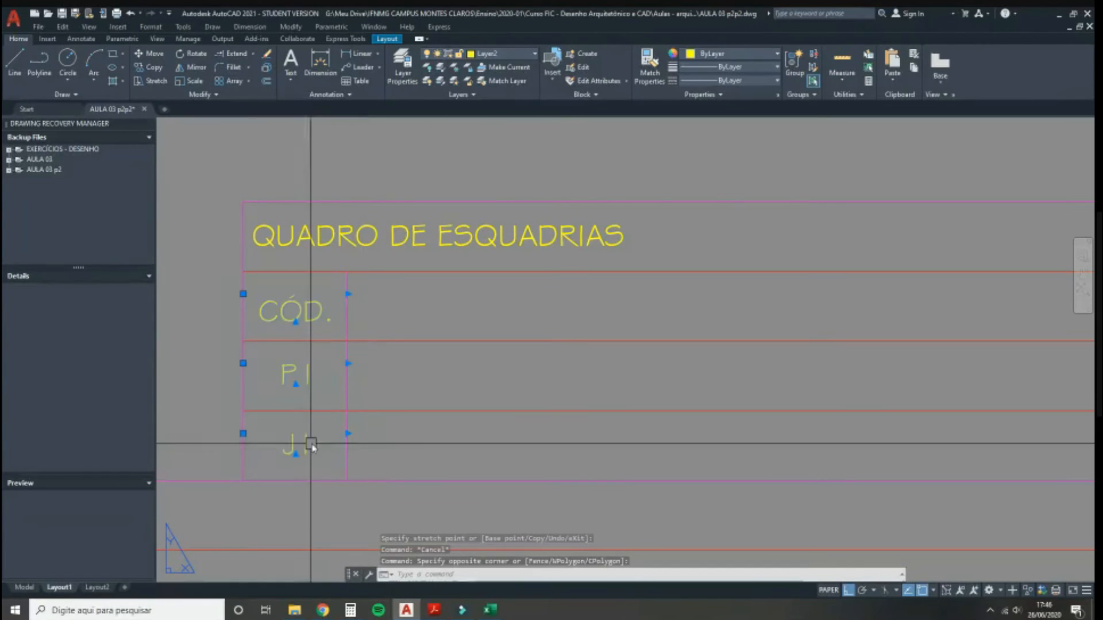
pyautogui.click(347, 380)
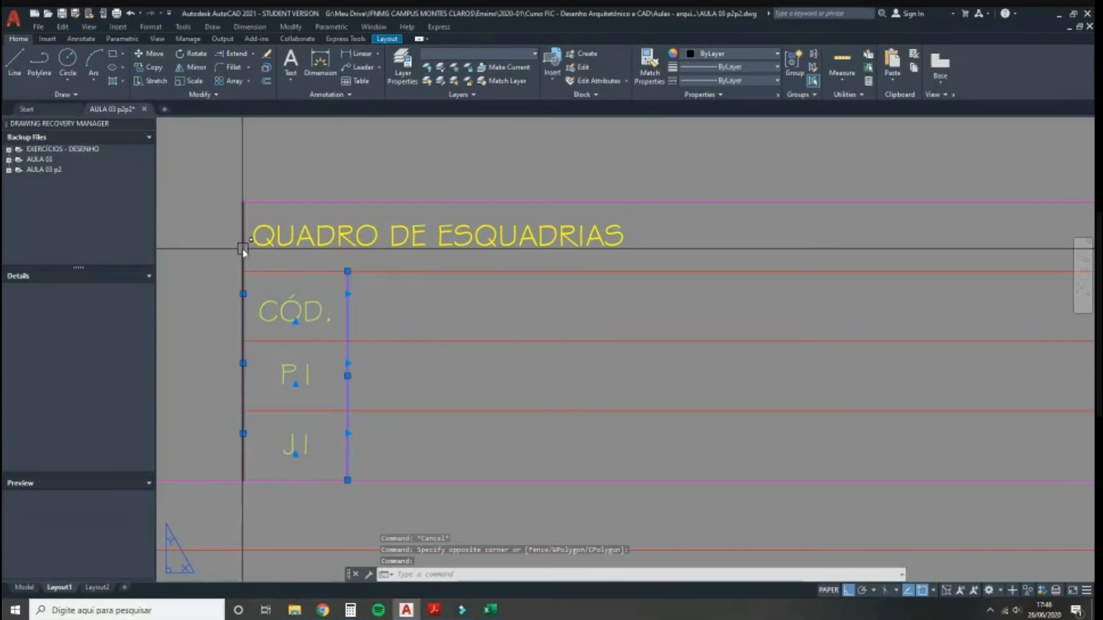
pyautogui.write('co')
pyautogui.press('Return')
pyautogui.click(243, 271)
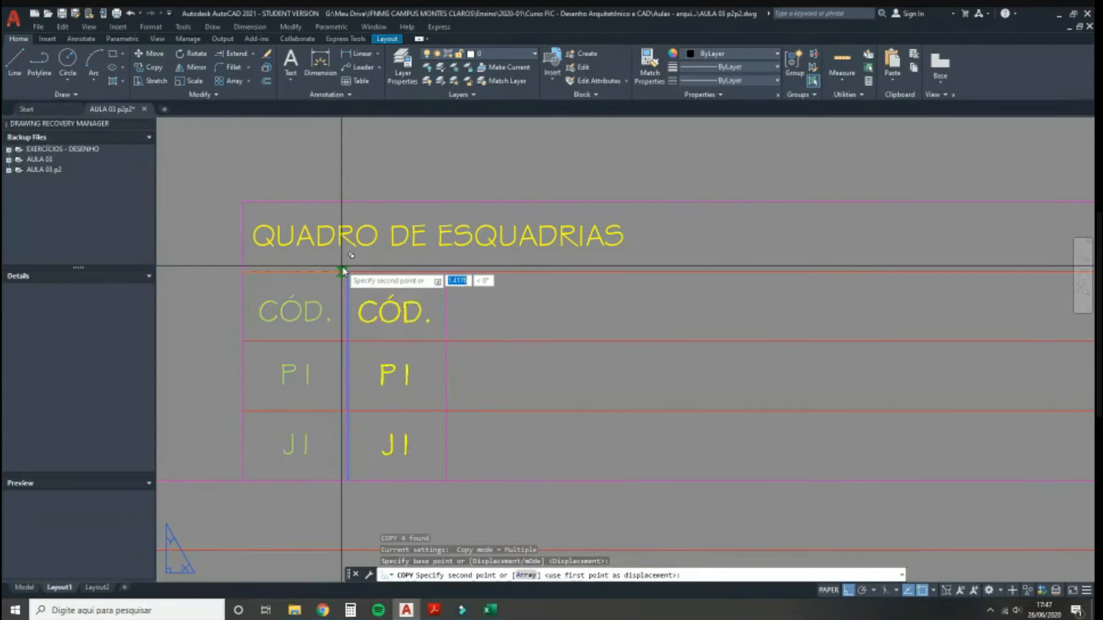
pyautogui.click(348, 270)
pyautogui.press('Escape')
# Step: Check the kitchen plan reference PDF and return to the drawing
pyautogui.moveTo(546, 313); pyautogui.dragTo(545, 327, button='middle')
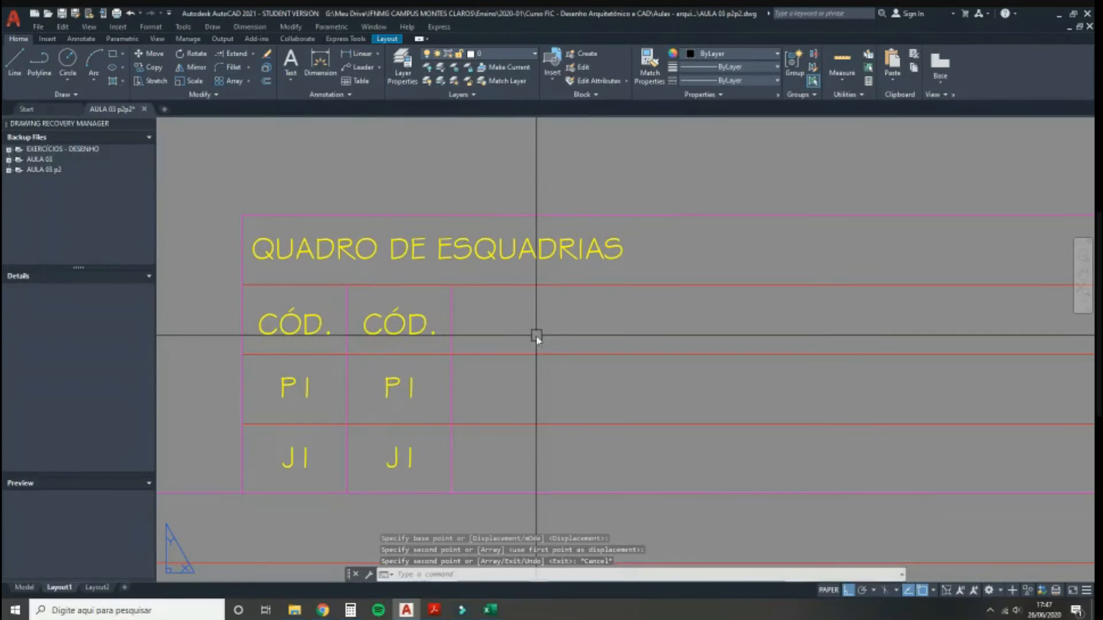
pyautogui.click(434, 610)
pyautogui.click(476, 590)
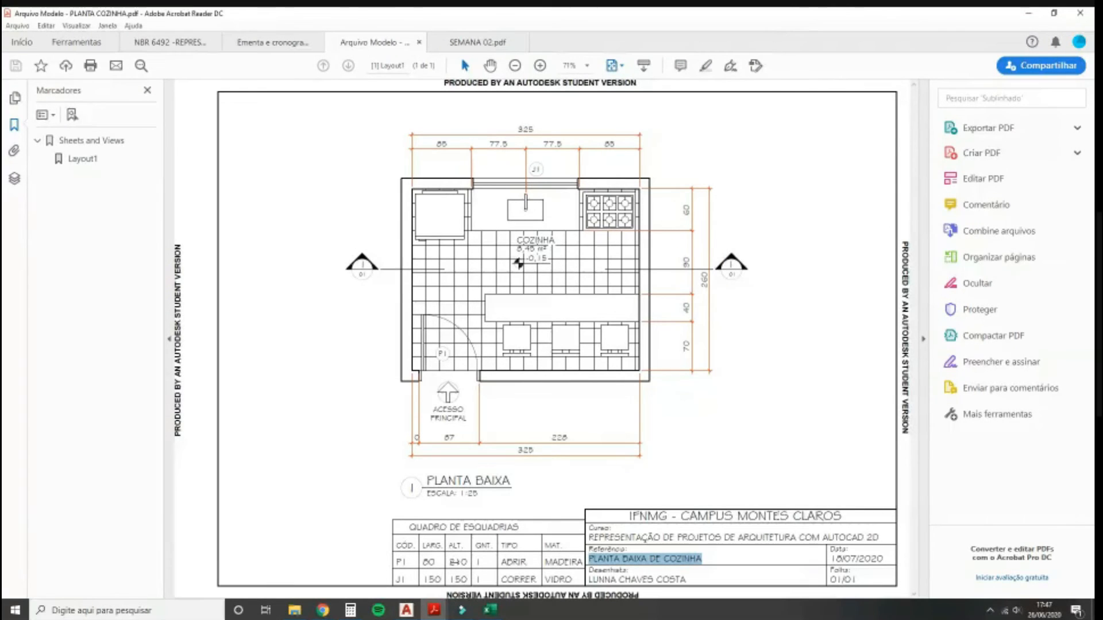
pyautogui.click(406, 610)
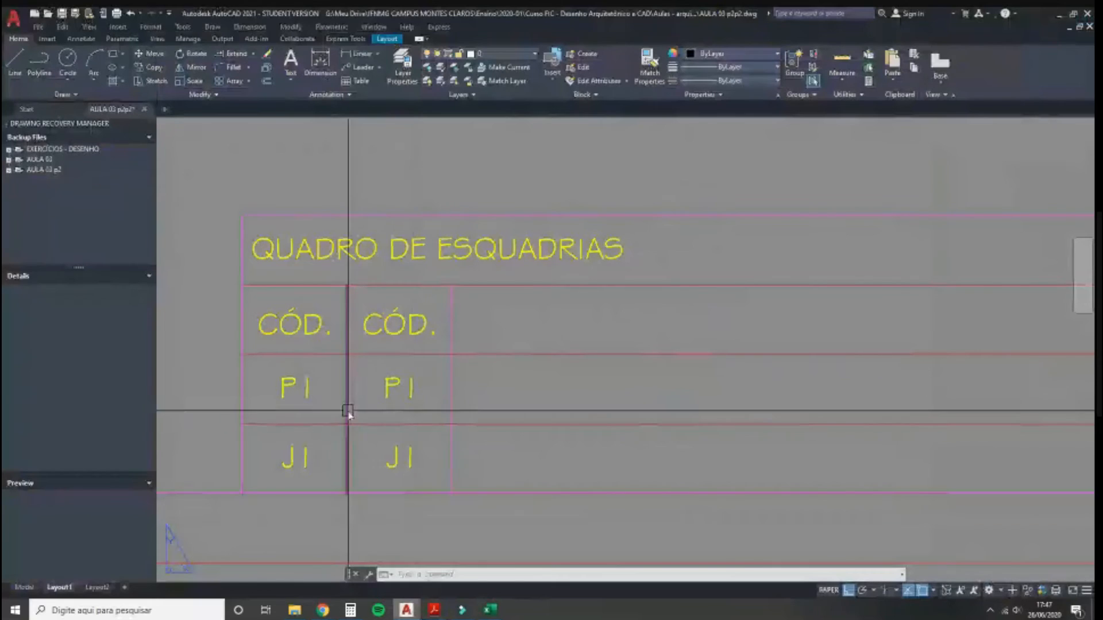
# Step: Change the second column's CÓD. heading to 'LAR.'
pyautogui.doubleClick(387, 337)
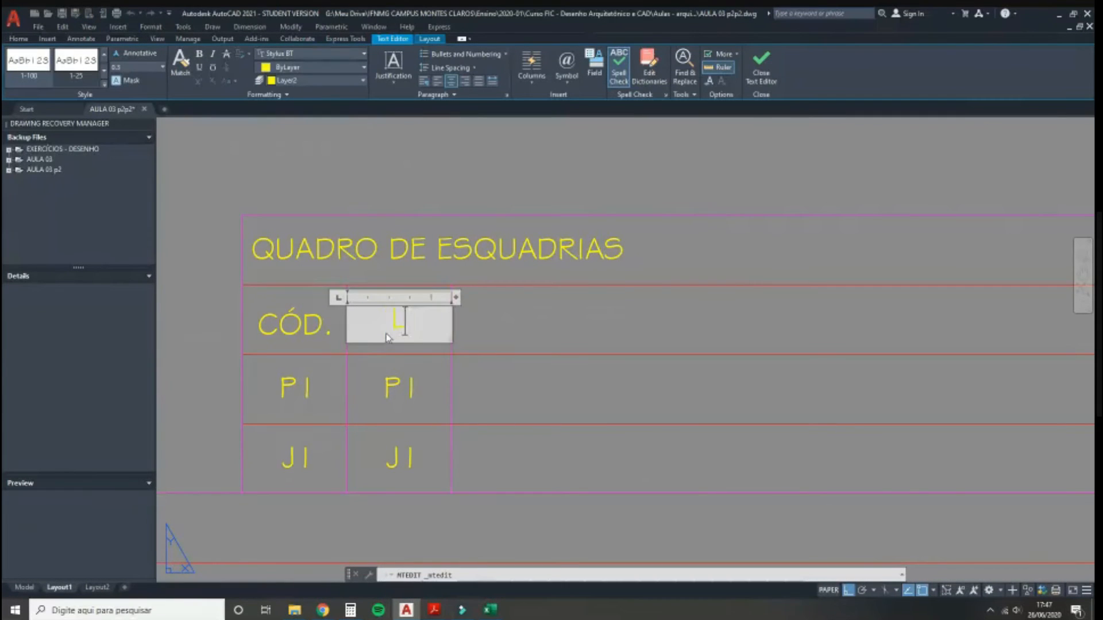
pyautogui.click(566, 331)
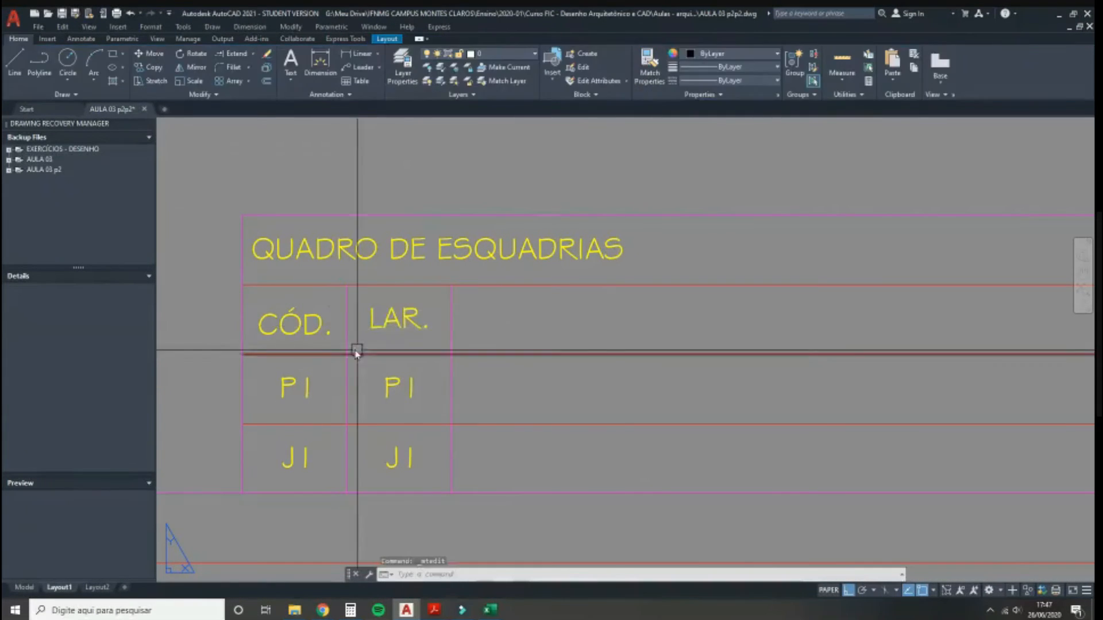
pyautogui.scroll(1, 360, 321)
pyautogui.scroll(1, 431, 315)
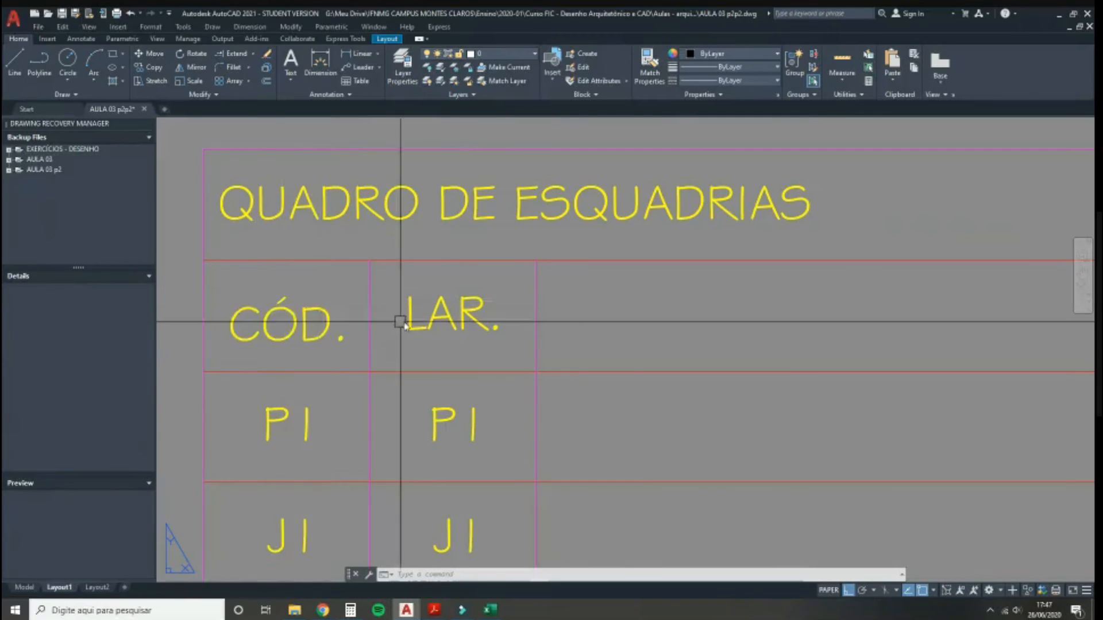
pyautogui.moveTo(423, 310); pyautogui.dragTo(440, 333, button='middle')
# Step: Move the CÓD. heading up so it sits level with LAR
pyautogui.scroll(2, 298, 319)
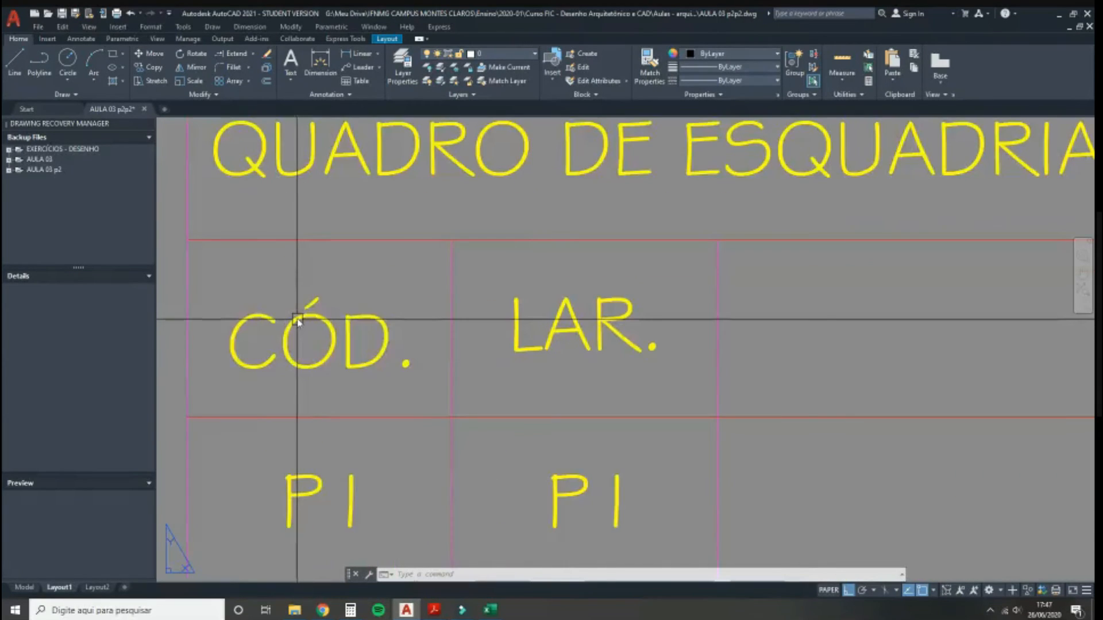
pyautogui.moveTo(311, 285); pyautogui.dragTo(426, 288, button='middle')
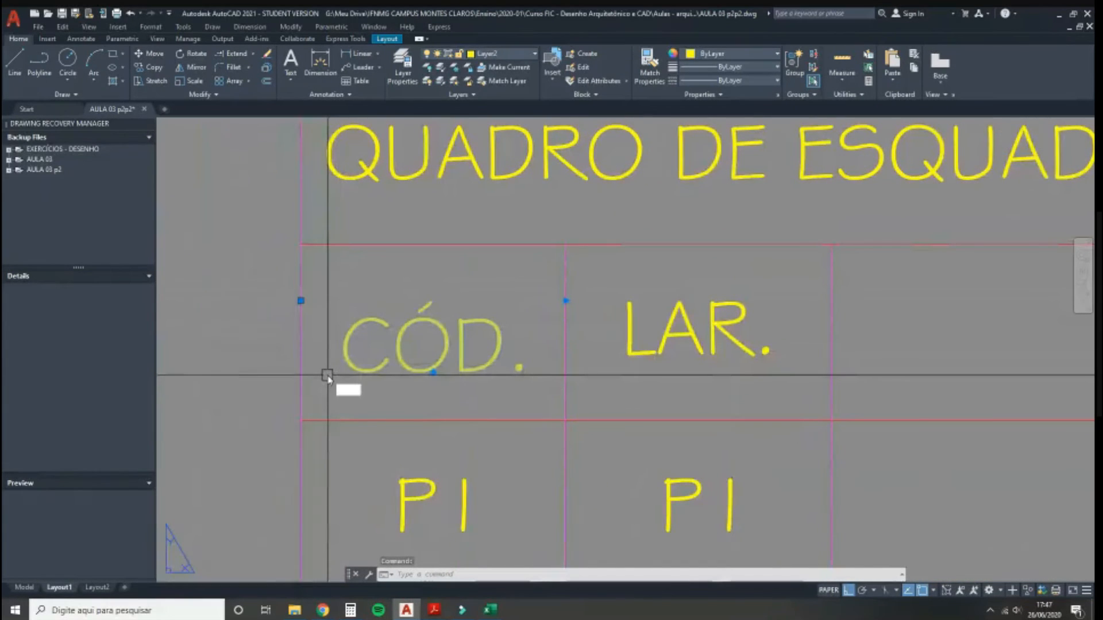
pyautogui.press('Return')
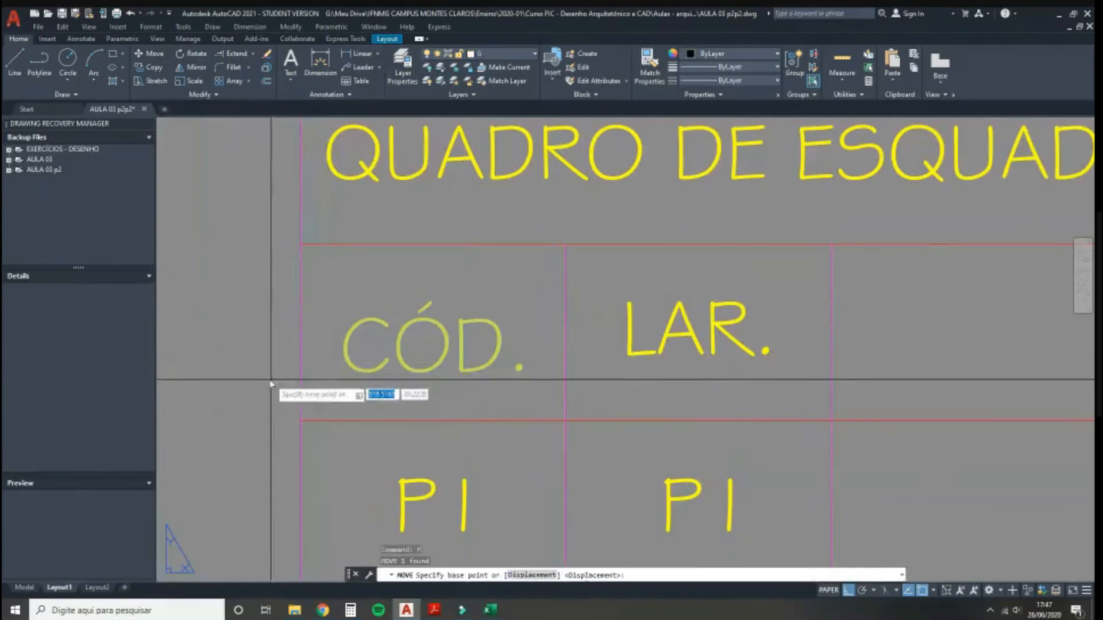
pyautogui.click(235, 375)
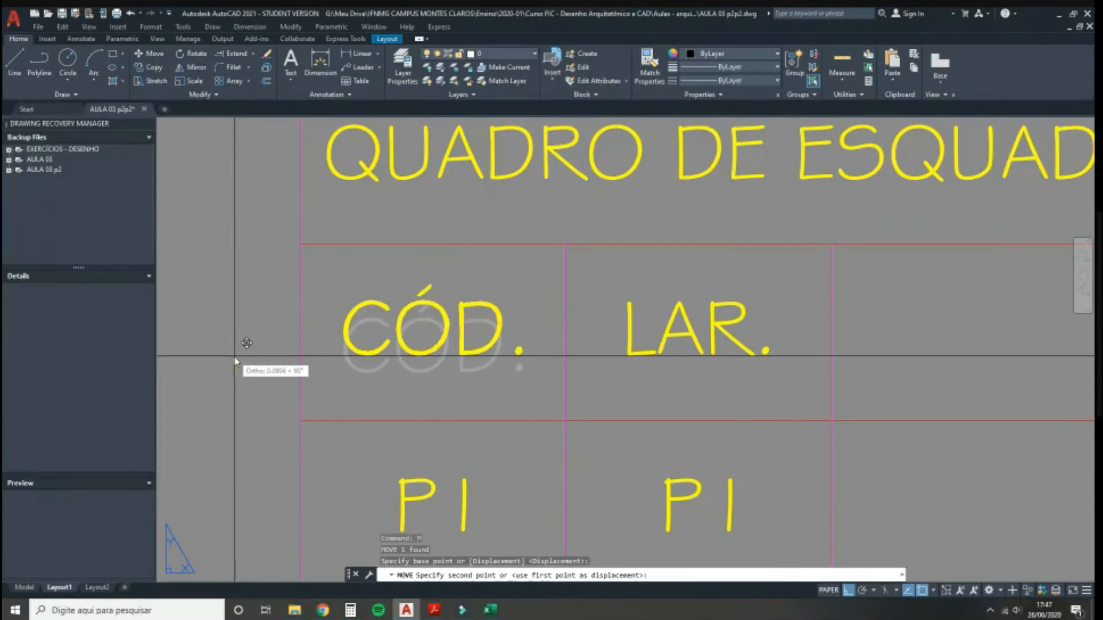
pyautogui.click(233, 356)
pyautogui.scroll(-2, 252, 333)
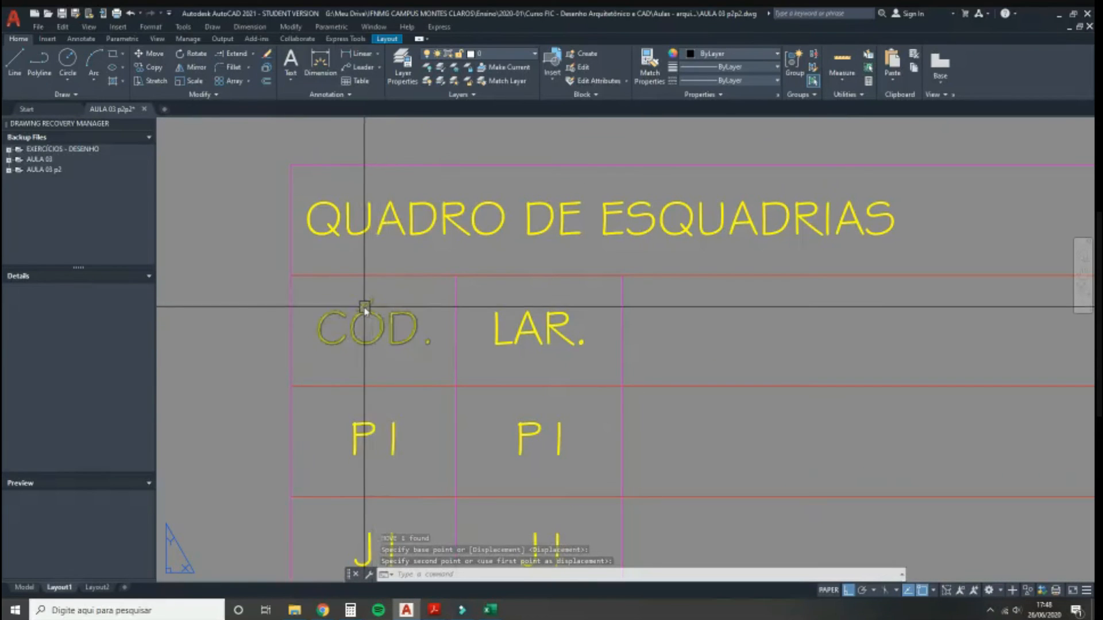
pyautogui.scroll(-3, 500, 333)
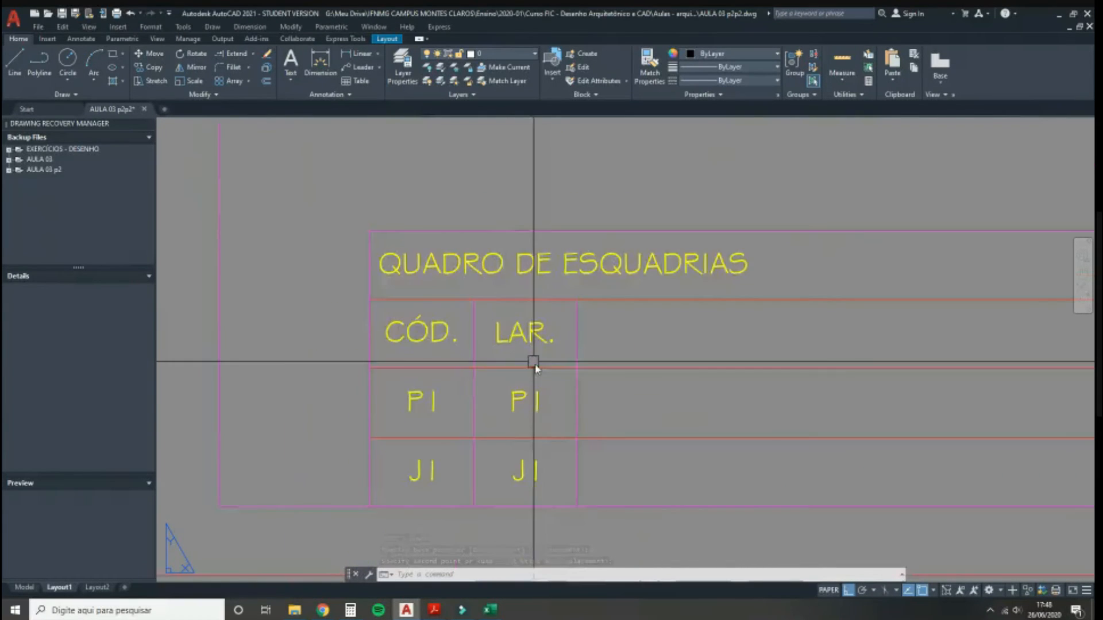
pyautogui.moveTo(532, 361); pyautogui.dragTo(468, 315, button='middle')
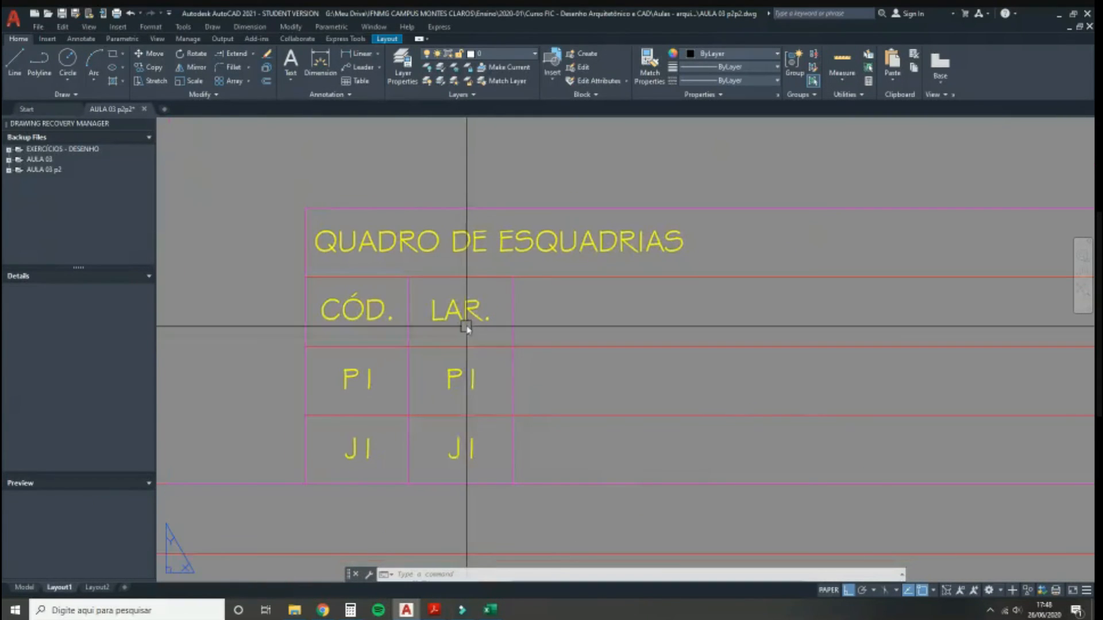
# Step: Set the LAR. values to 80 for P1 and 150 for J1
pyautogui.doubleClick(452, 384)
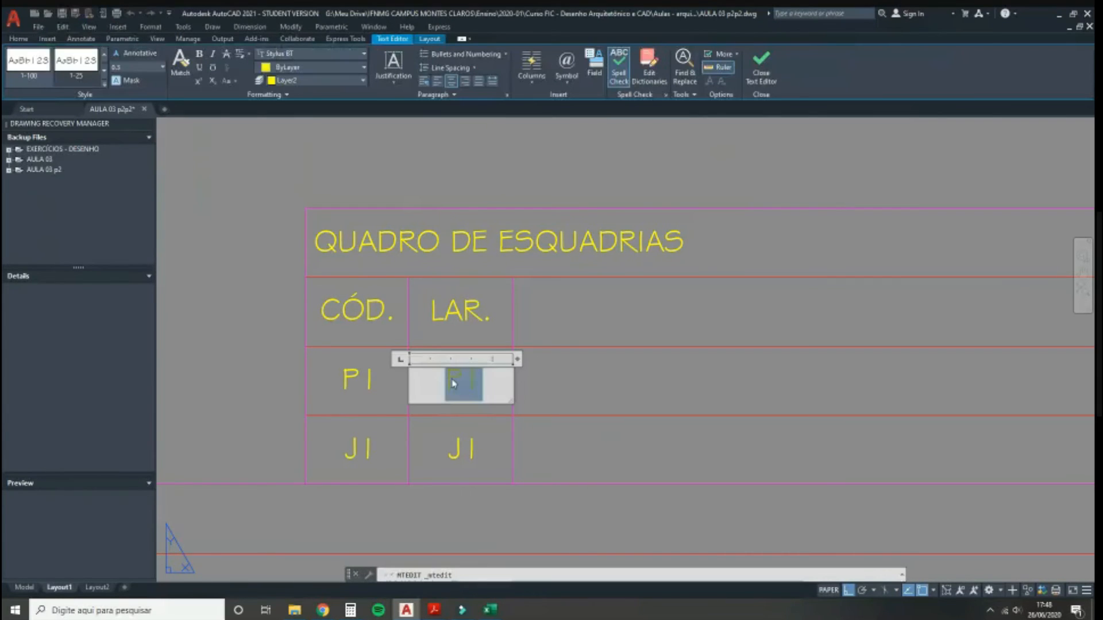
pyautogui.click(457, 446)
pyautogui.click(460, 447)
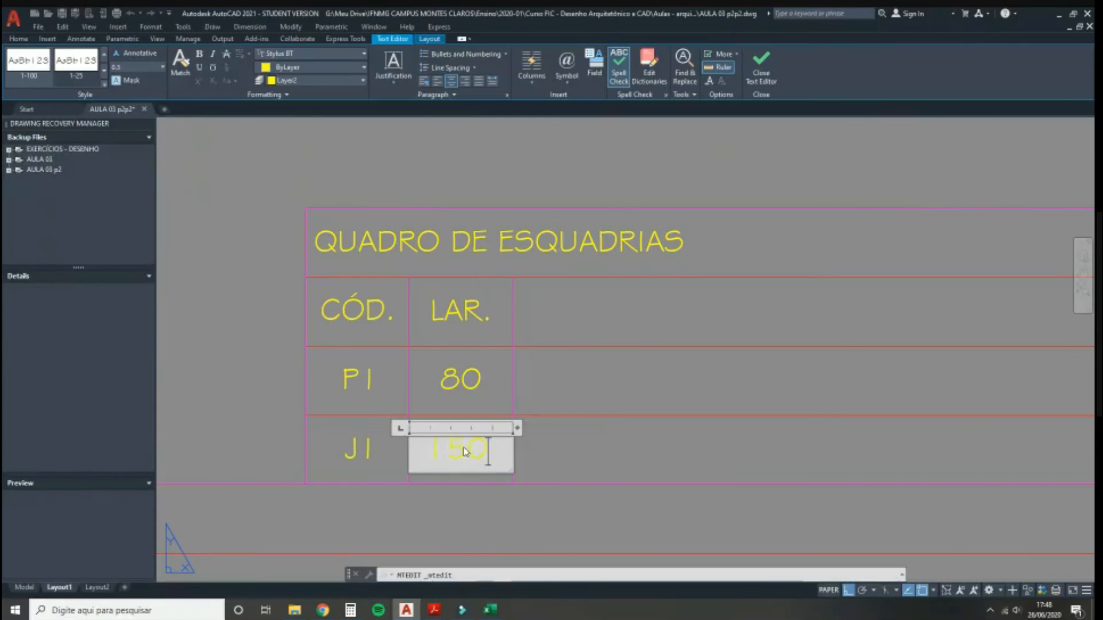
pyautogui.click(458, 511)
# Step: Copy the LAR. column with its divider to form a third column
pyautogui.click(453, 315)
pyautogui.click(459, 375)
pyautogui.click(443, 446)
pyautogui.click(512, 380)
pyautogui.write('co')
pyautogui.press('Return')
pyautogui.click(409, 277)
pyautogui.click(512, 277)
pyautogui.press('Return')
# Step: Rename the third column heading to 'ALT.' and enter 210 for P1
pyautogui.doubleClick(566, 311)
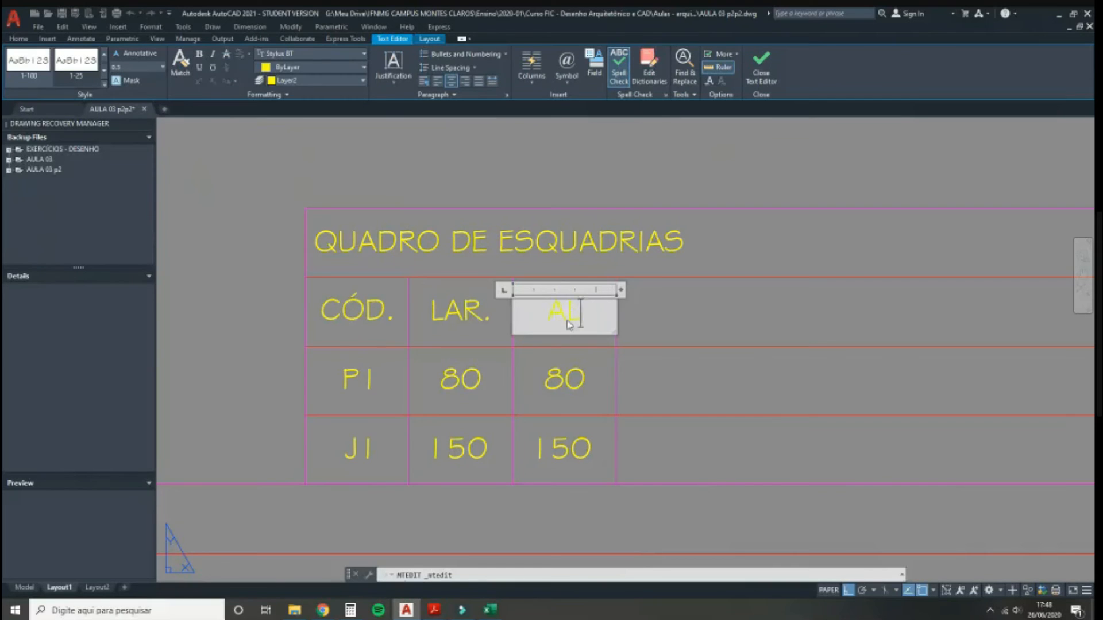
pyautogui.click(546, 409)
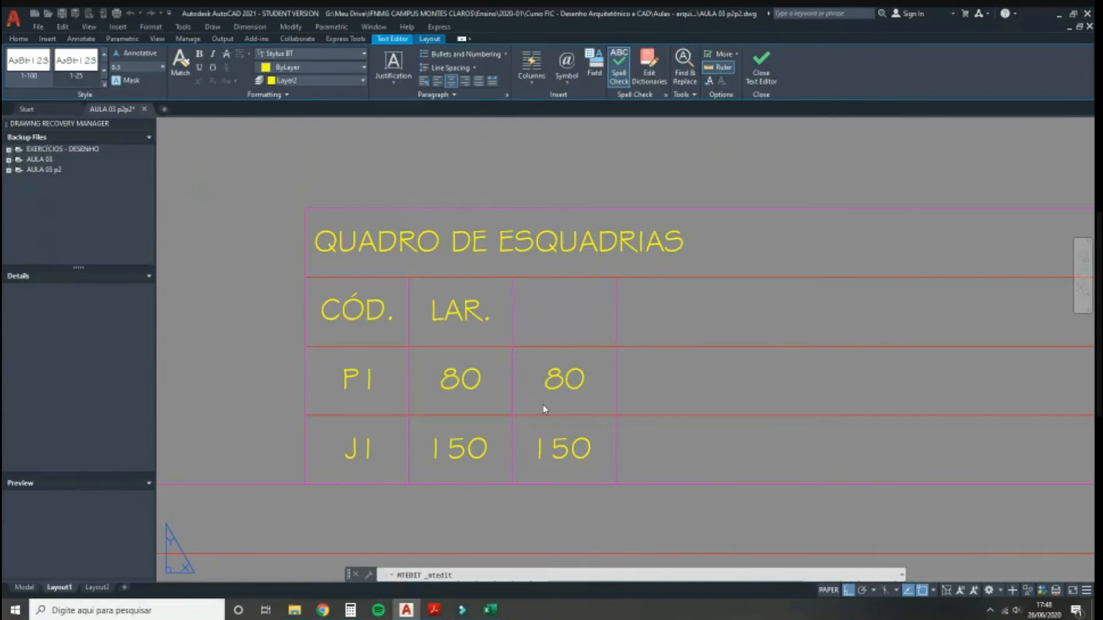
pyautogui.doubleClick(564, 380)
pyautogui.write('210')
pyautogui.click(537, 443)
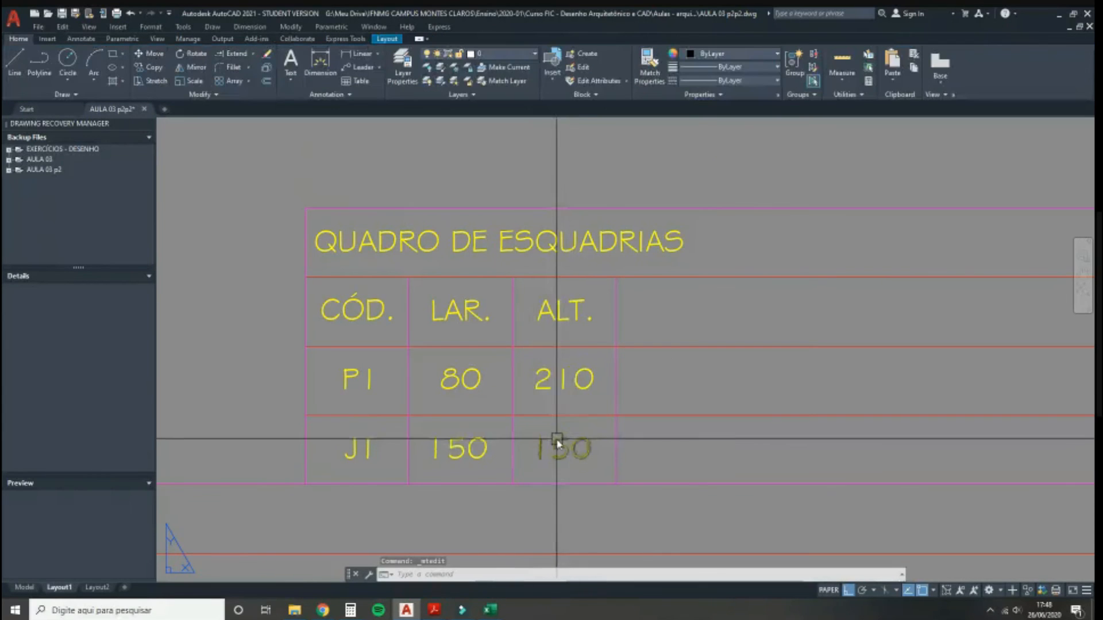
pyautogui.moveTo(556, 439); pyautogui.dragTo(444, 441, button='middle')
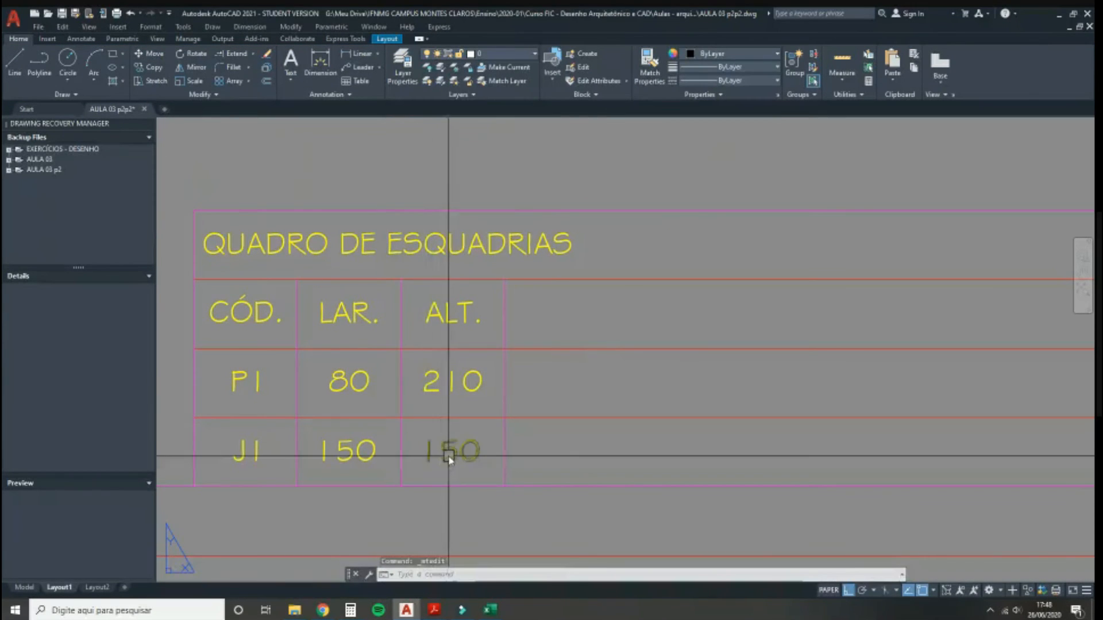
pyautogui.click(432, 610)
# Step: Copy the ALT. column with its right border one column to the right
pyautogui.click(468, 569)
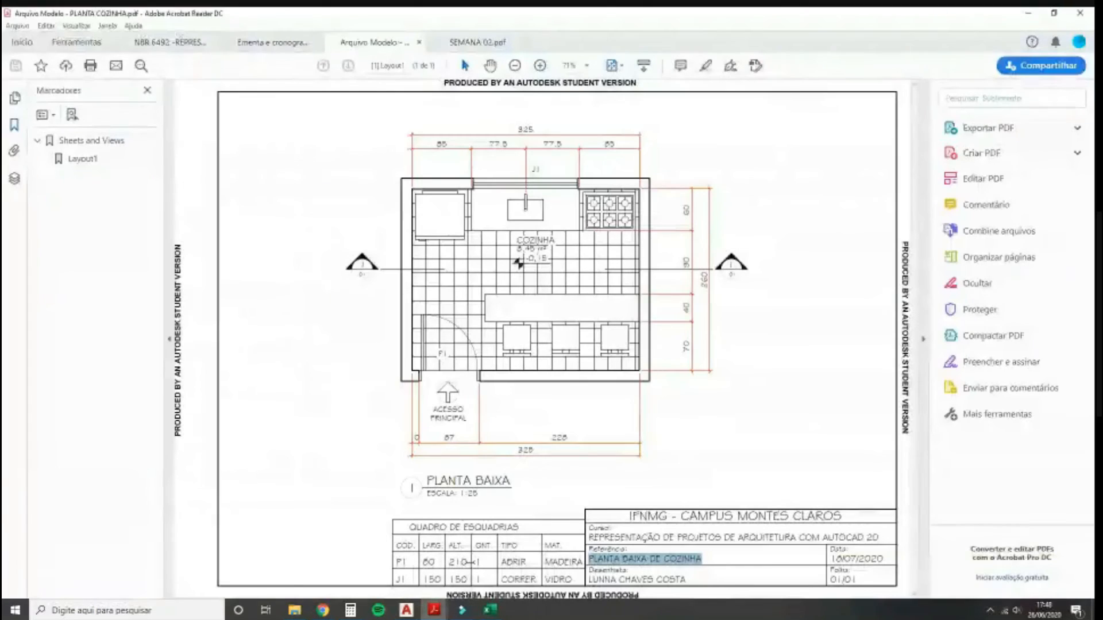
pyautogui.click(406, 610)
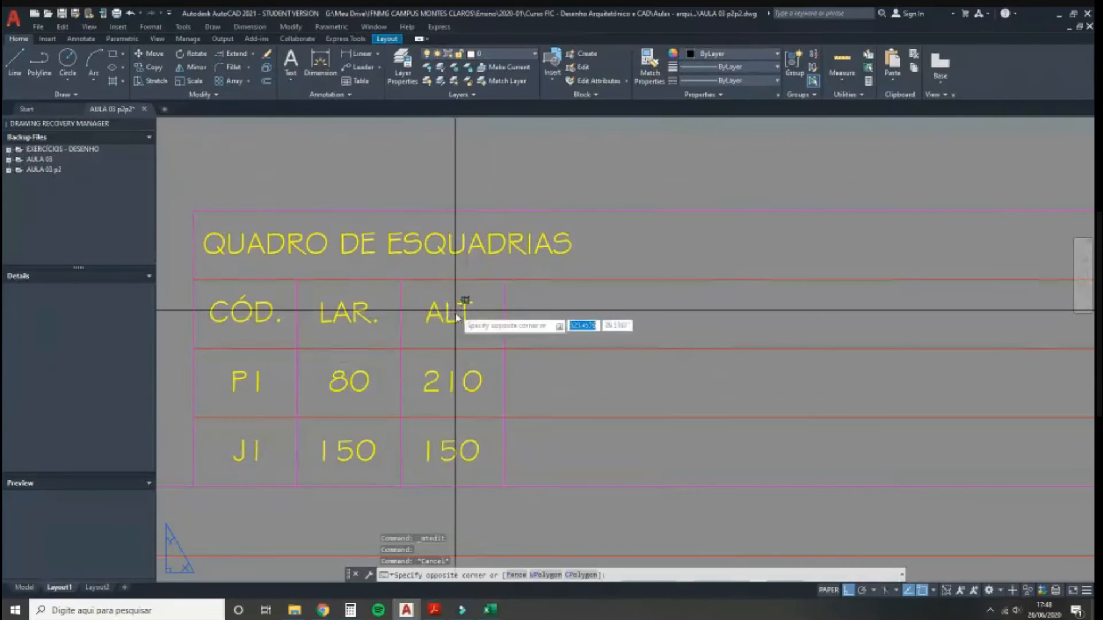
pyautogui.click(455, 446)
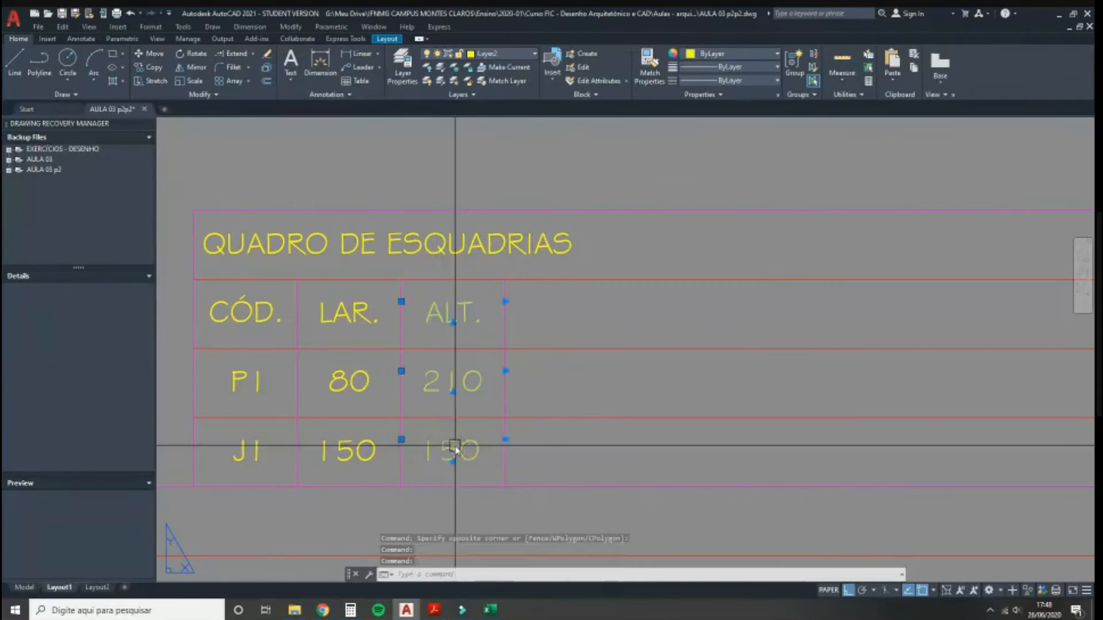
pyautogui.click(503, 439)
pyautogui.write('co')
pyautogui.press('Return')
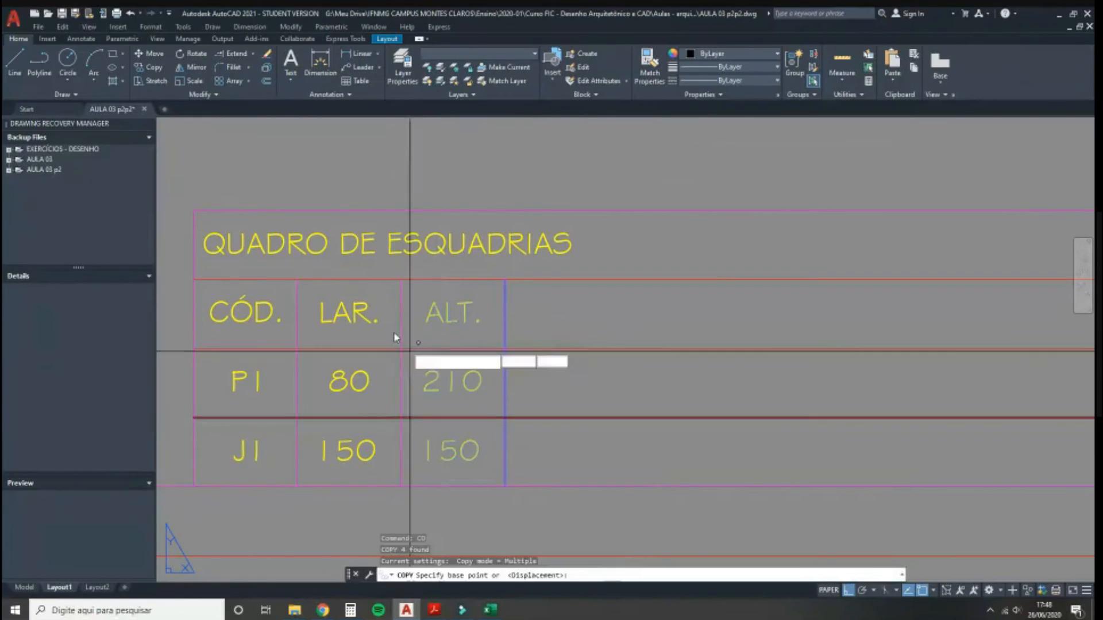
pyautogui.click(401, 280)
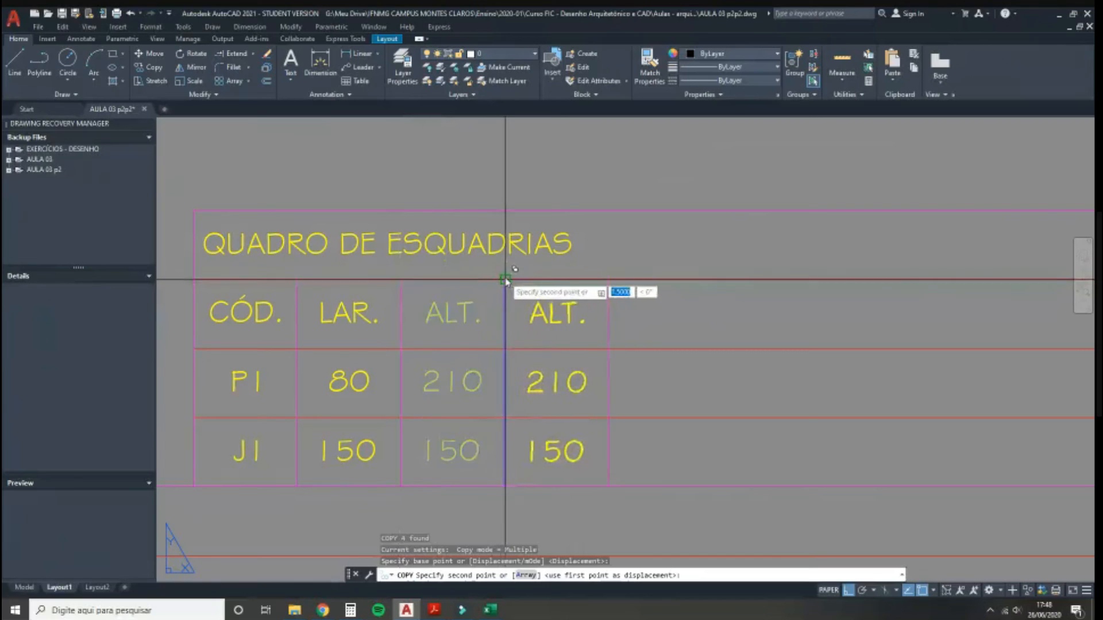
pyautogui.click(505, 280)
pyautogui.press('Escape')
# Step: Retype the copied column as PEIT., with '-' for P1 and 120 for J1
pyautogui.doubleClick(557, 313)
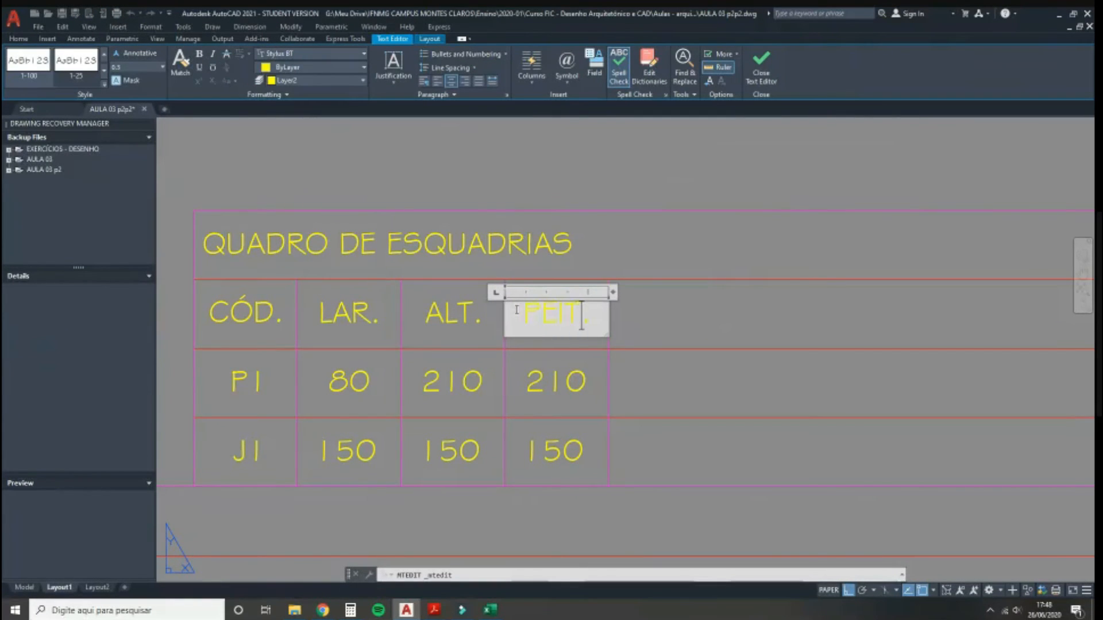
pyautogui.write('PEIT.')
pyautogui.click(453, 425)
pyautogui.moveTo(567, 384); pyautogui.dragTo(516, 368, button='middle')
pyautogui.doubleClick(517, 368)
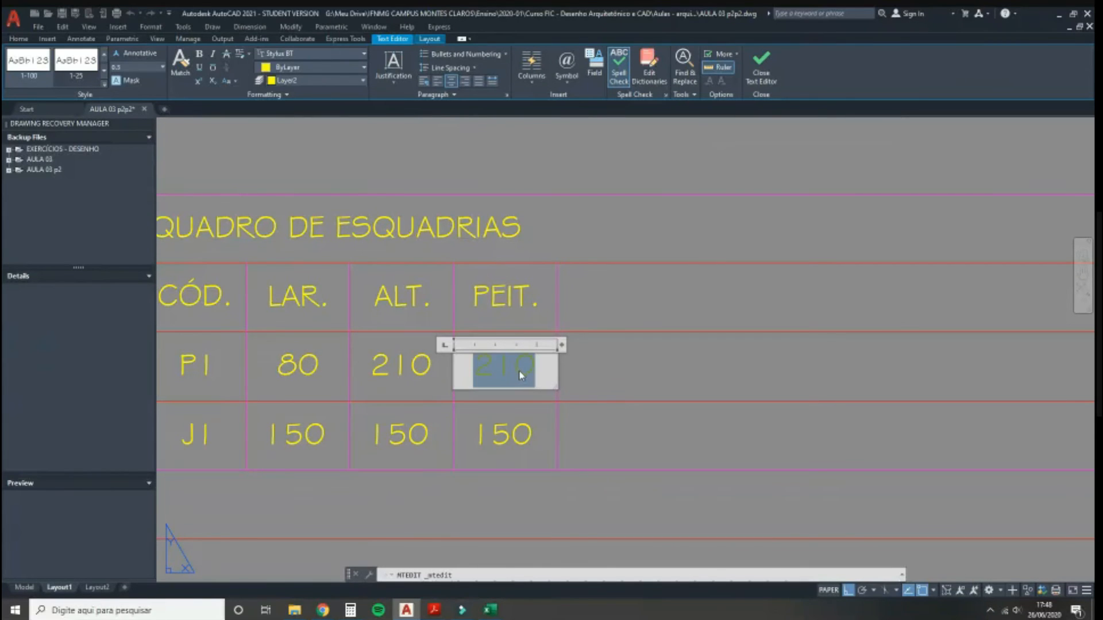
pyautogui.write('-')
pyautogui.click(523, 396)
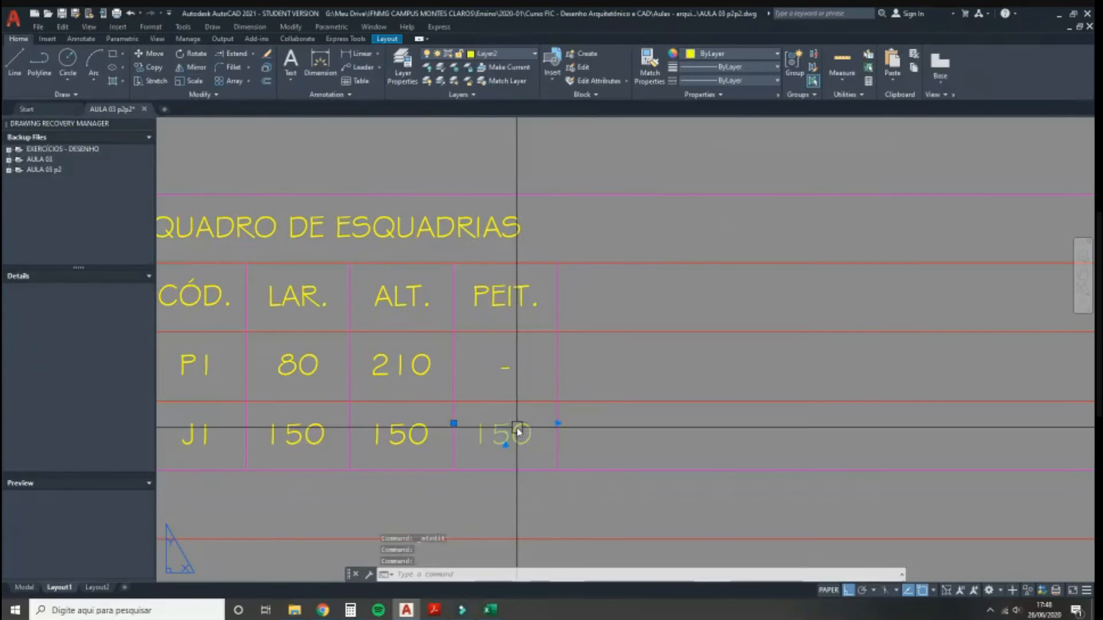
pyautogui.doubleClick(519, 431)
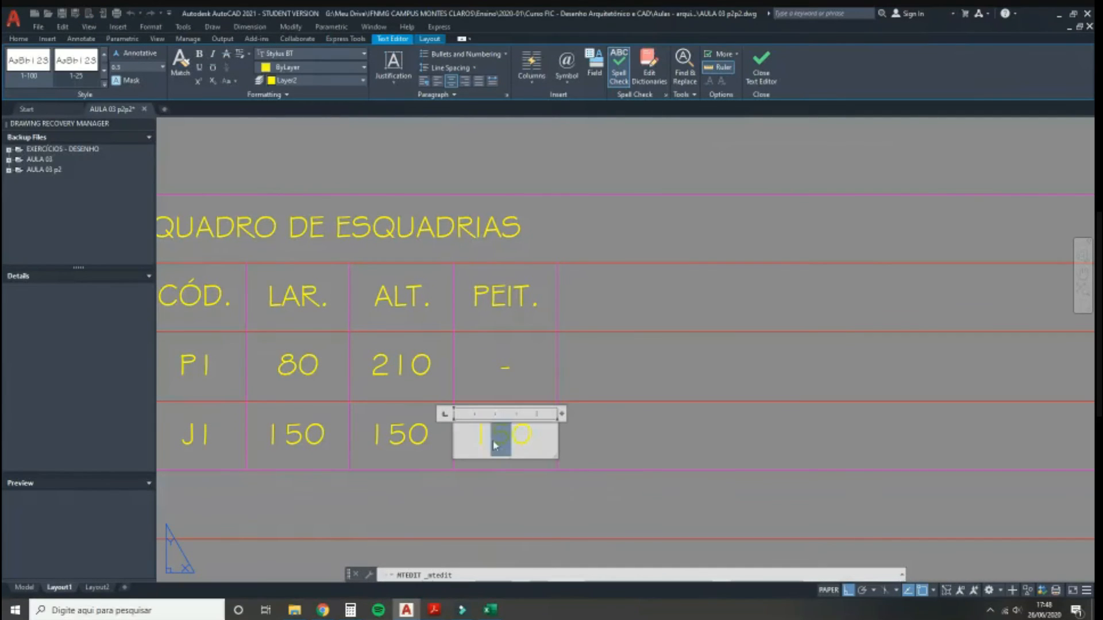
pyautogui.click(651, 443)
pyautogui.scroll(-3, 635, 391)
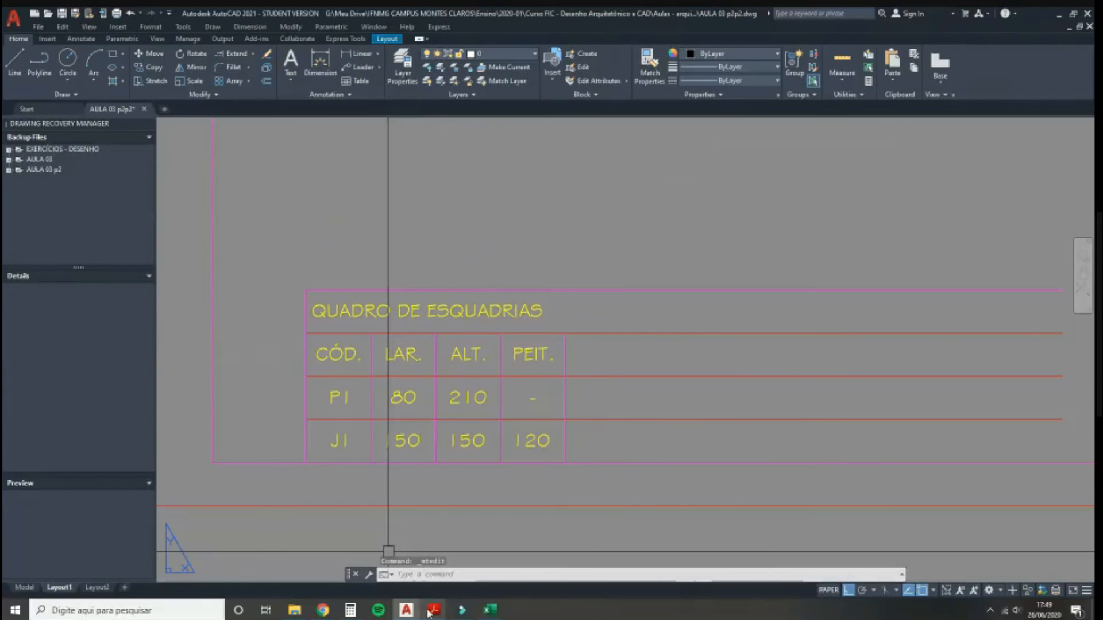
# Step: Review the Quadro de Esquadrias in the reference PDF, then return to AutoCAD
pyautogui.moveTo(434, 610)
pyautogui.click(531, 568)
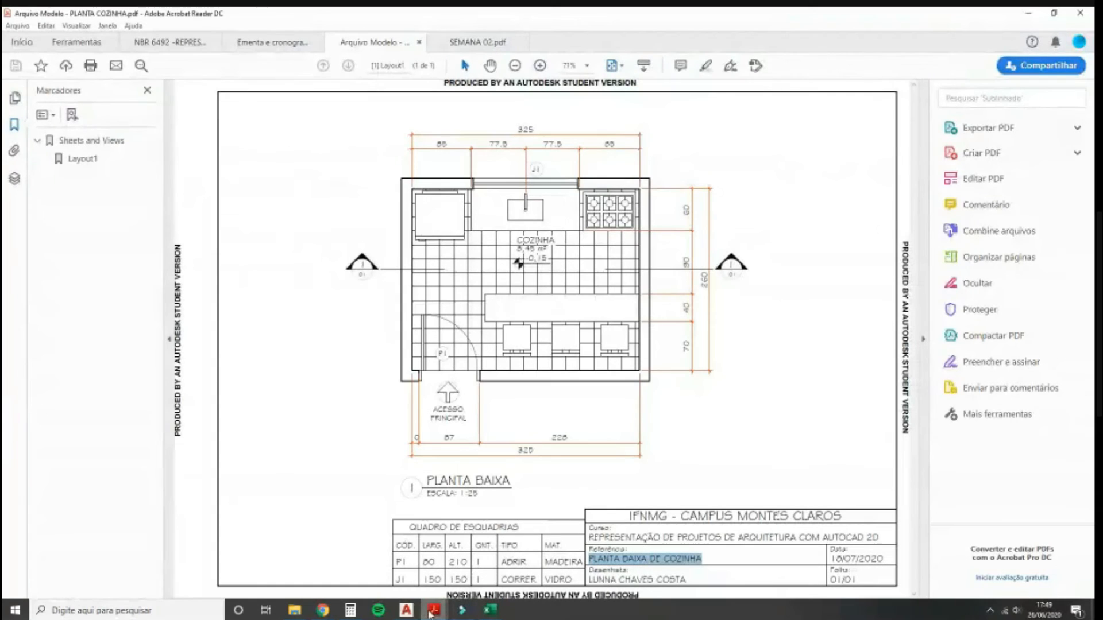
pyautogui.moveTo(433, 612)
pyautogui.click(523, 558)
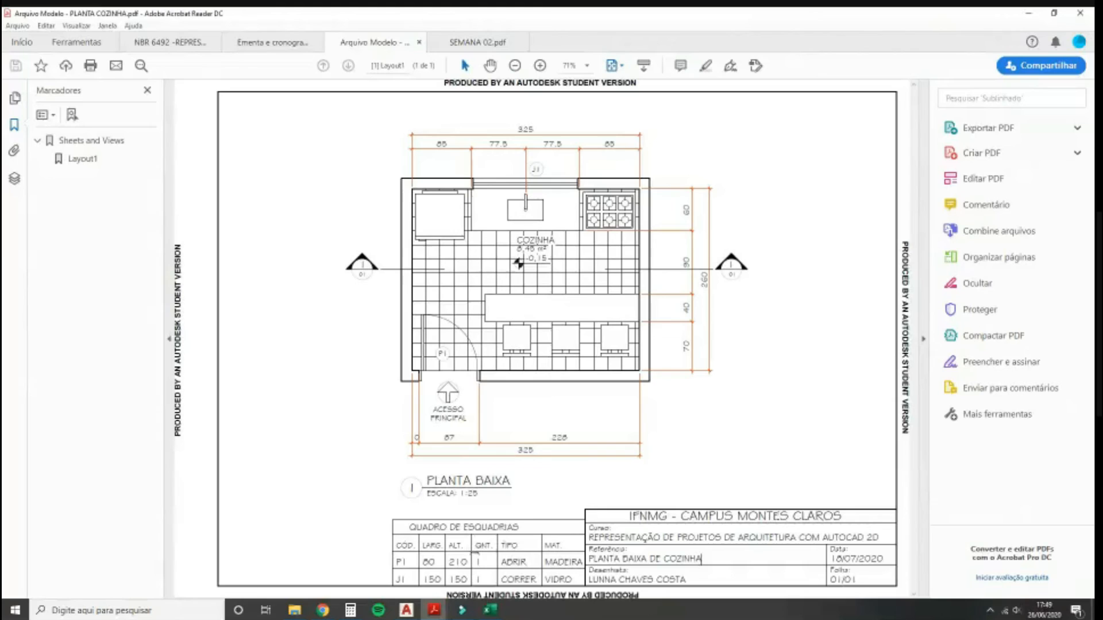
pyautogui.click(407, 612)
# Step: Select the PEIT. column's header, border, dash and 120 texts and start COPY
pyautogui.scroll(2, 522, 362)
pyautogui.click(612, 342)
pyautogui.click(537, 368)
pyautogui.click(559, 436)
pyautogui.click(526, 411)
pyautogui.click(569, 503)
pyautogui.click(499, 467)
pyautogui.write('co')
pyautogui.press('Return')
# Step: Place two copies of the PEIT. column to its right
pyautogui.click(488, 317)
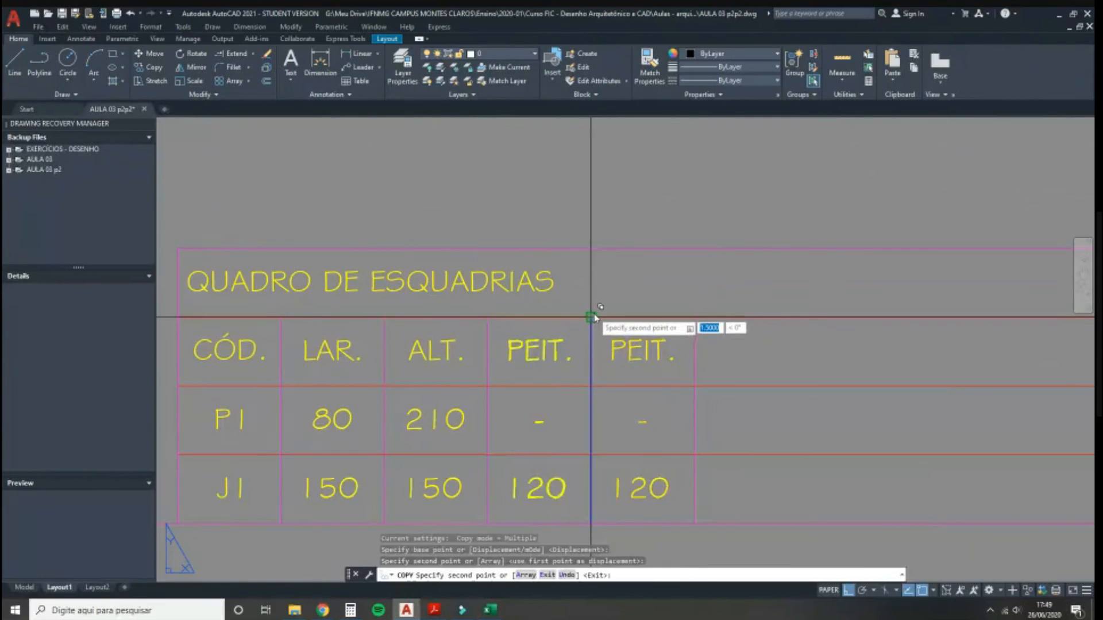
pyautogui.click(591, 317)
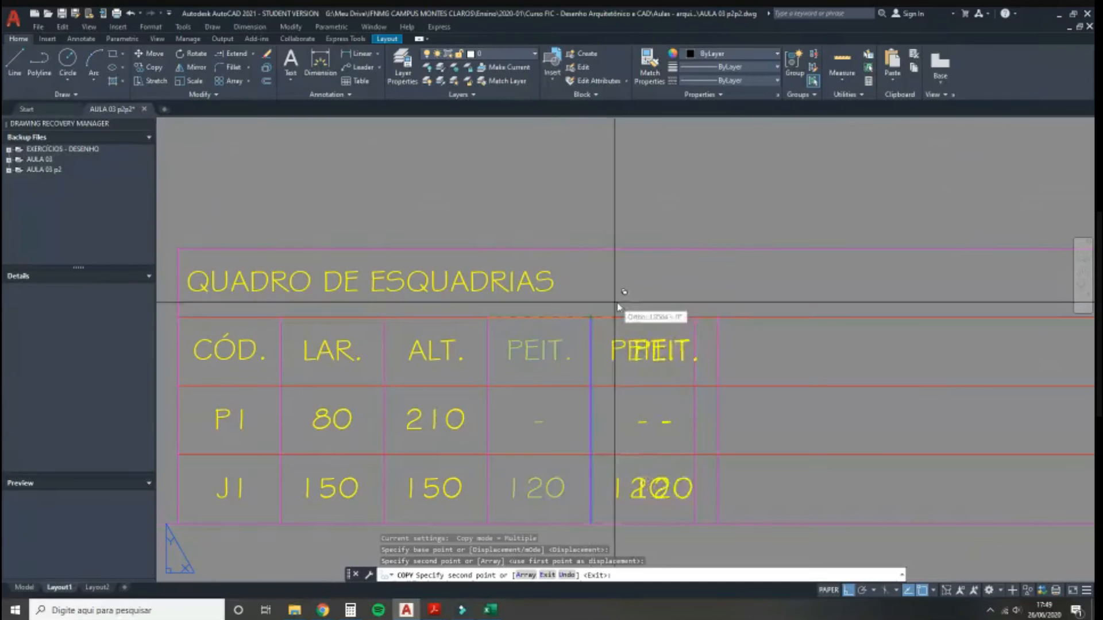
pyautogui.click(694, 317)
pyautogui.press('Escape')
pyautogui.moveTo(721, 385); pyautogui.dragTo(638, 368, button='middle')
# Step: Erase the extra copy's divider line, PEIT. header, dash and 120 value
pyautogui.click(613, 355)
pyautogui.press('Delete')
pyautogui.click(655, 326)
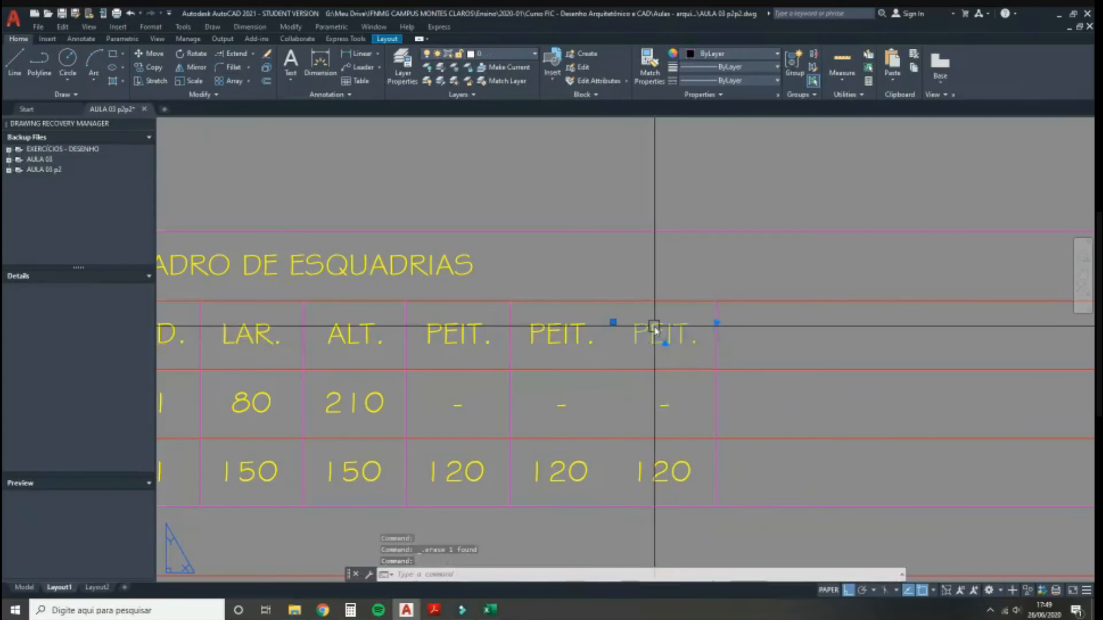
pyautogui.press('Delete')
pyautogui.click(664, 403)
pyautogui.press('Delete')
pyautogui.click(670, 477)
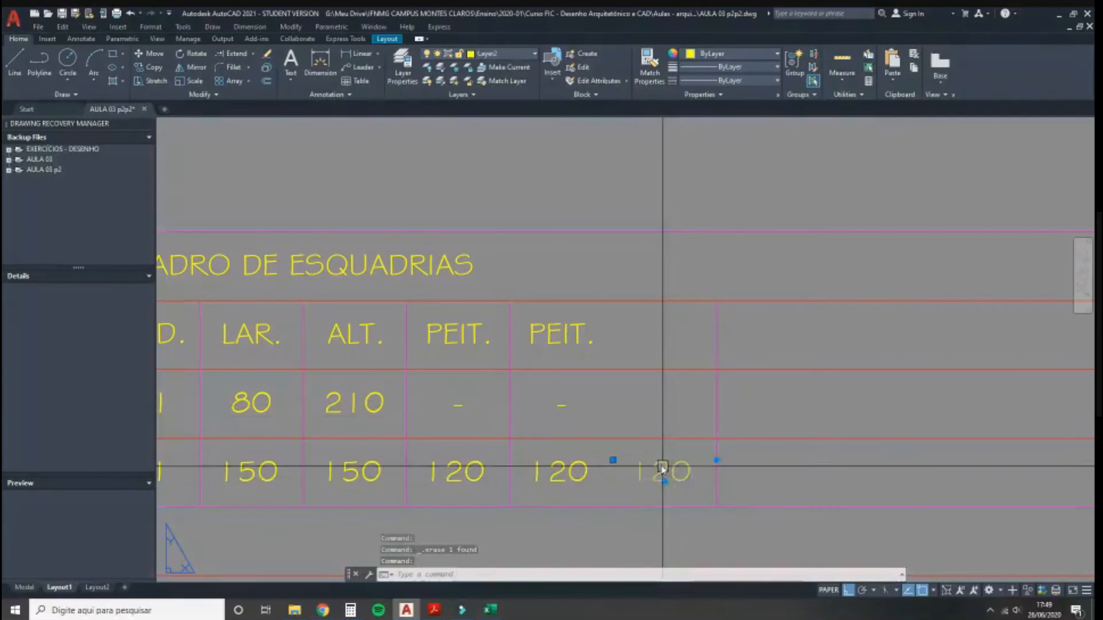
pyautogui.press('Delete')
# Step: Retype the duplicated column as TIPO, with ABRIR for P1 and CORRER for J1
pyautogui.click(562, 340)
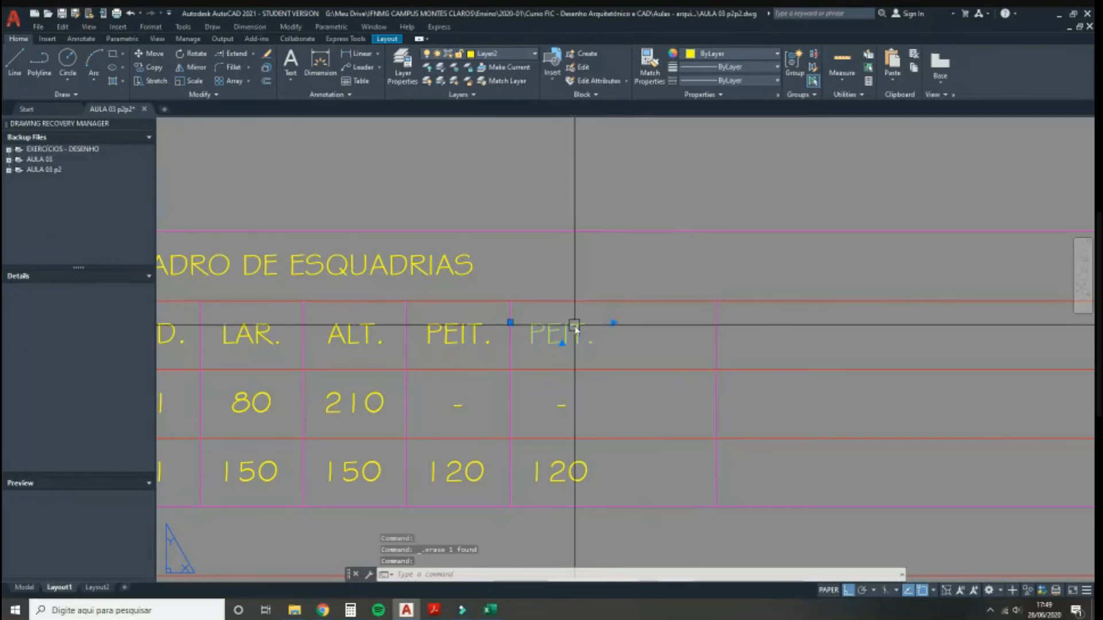
pyautogui.doubleClick(574, 326)
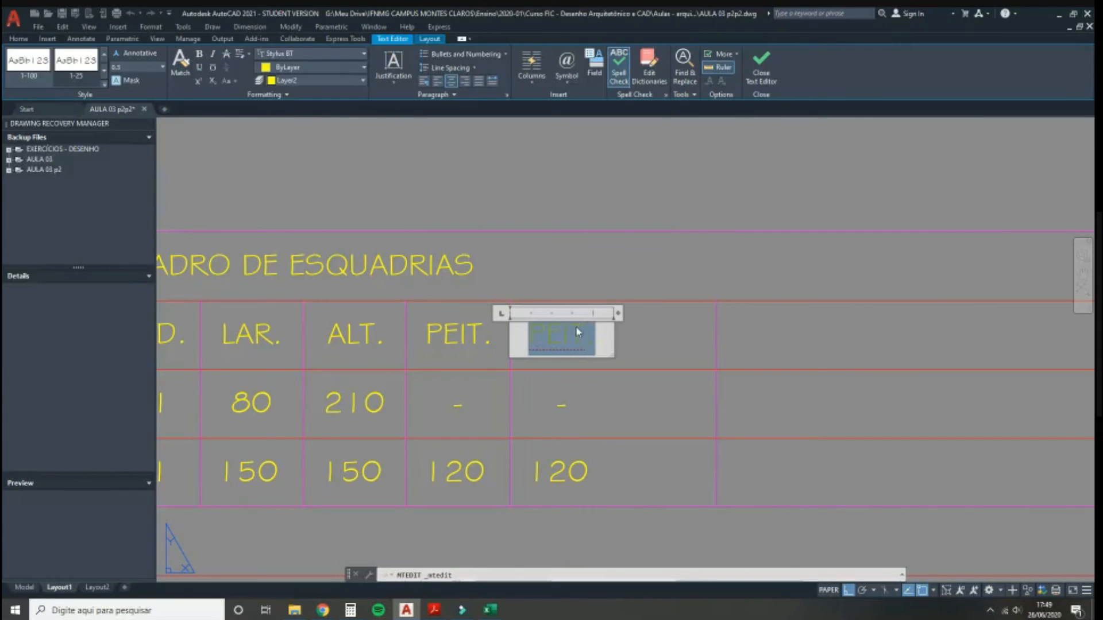
pyautogui.click(608, 416)
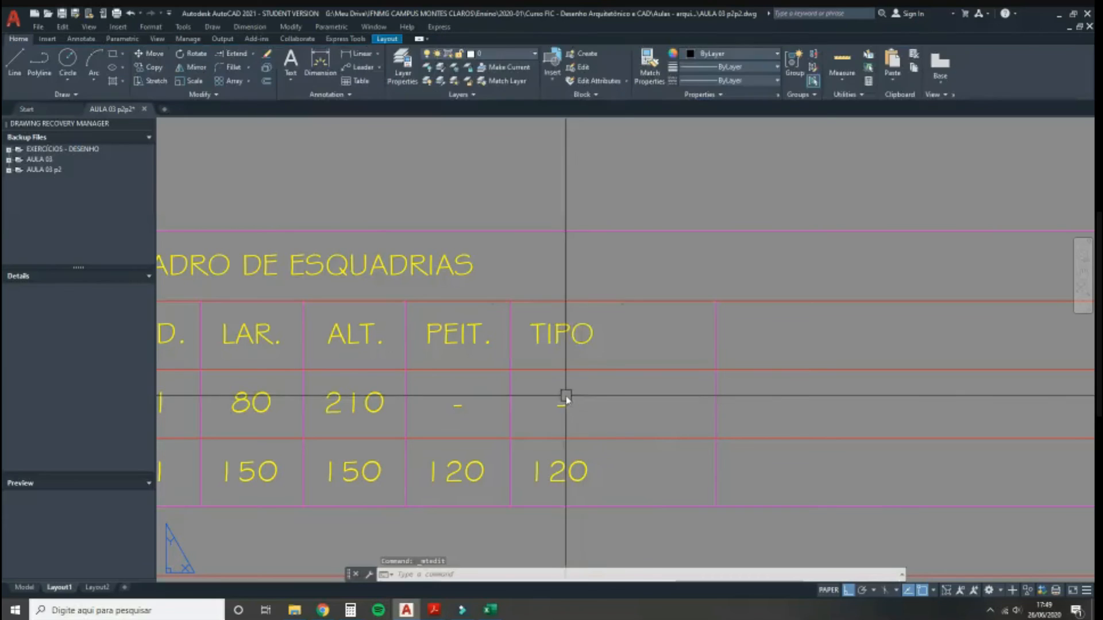
pyautogui.moveTo(569, 411); pyautogui.dragTo(595, 433, button='middle')
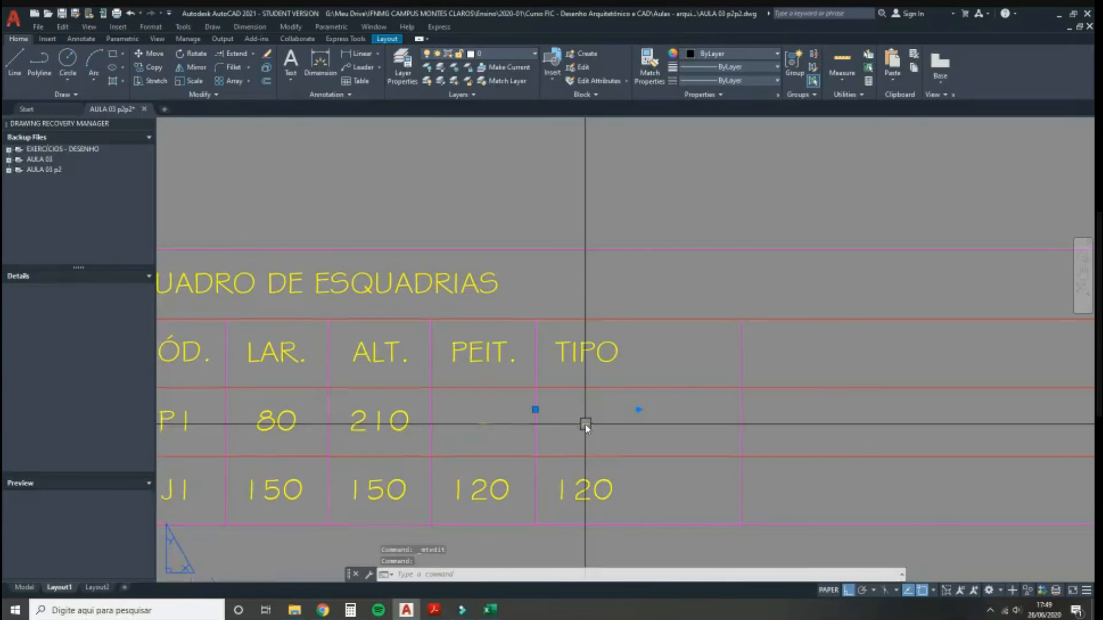
pyautogui.doubleClick(585, 426)
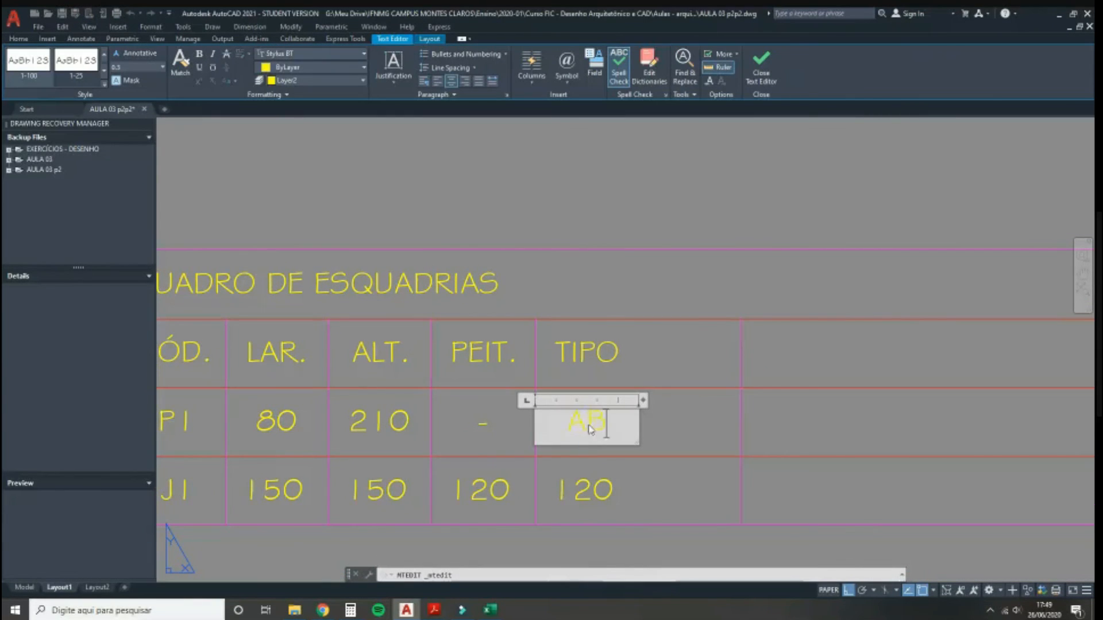
pyautogui.click(585, 459)
pyautogui.doubleClick(597, 490)
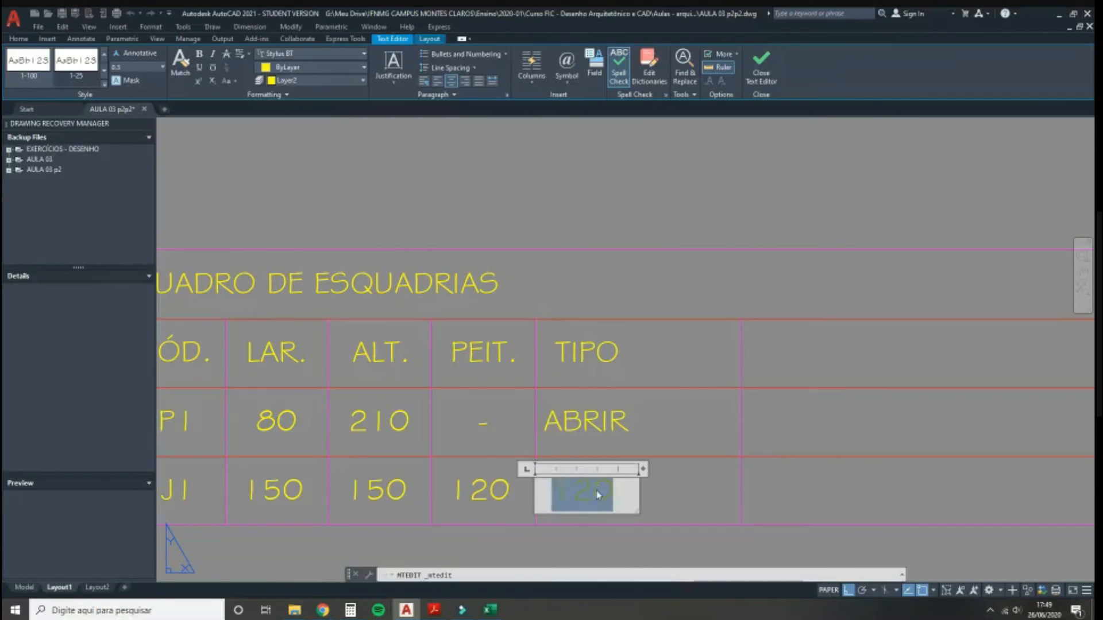
pyautogui.click(613, 523)
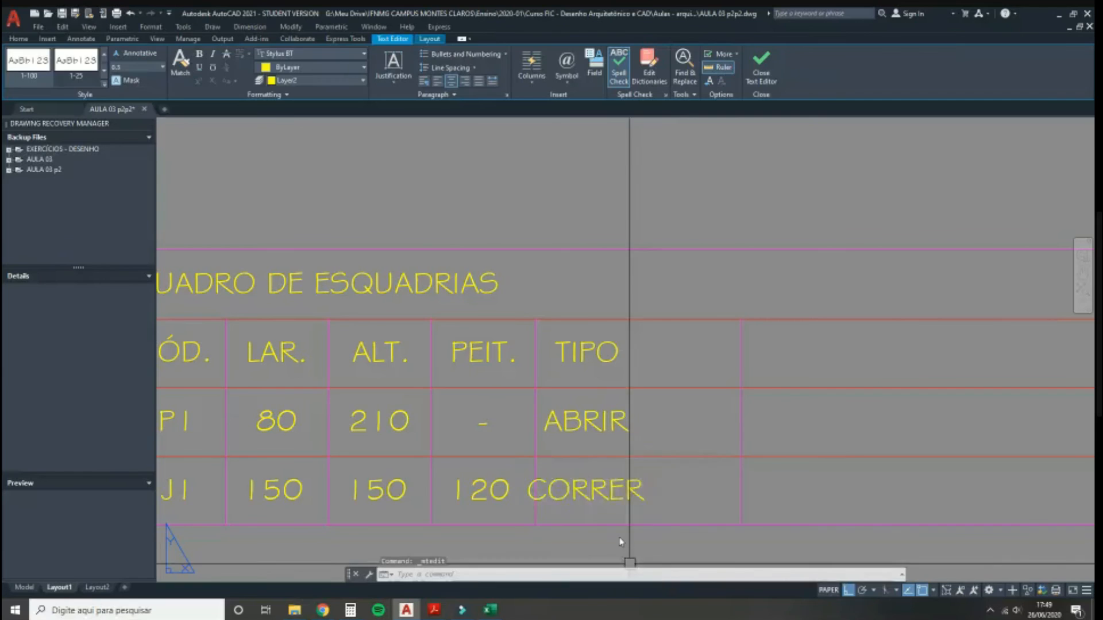
pyautogui.click(590, 483)
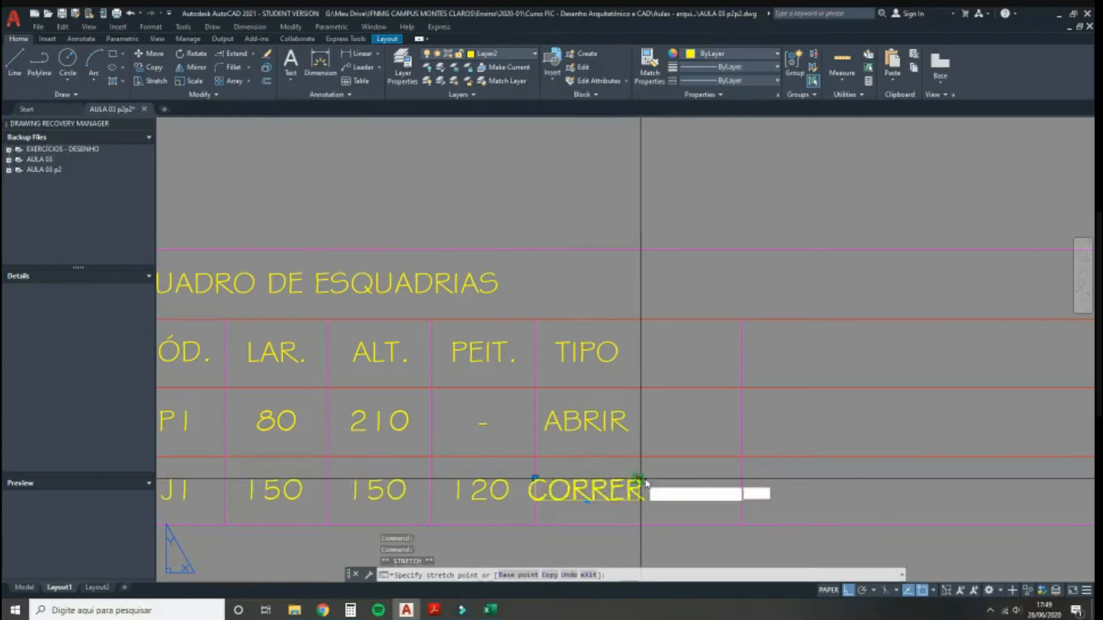
# Step: Stretch the CORRER, ABRIR and TIPO texts to the column's right line to centre them
pyautogui.click(742, 479)
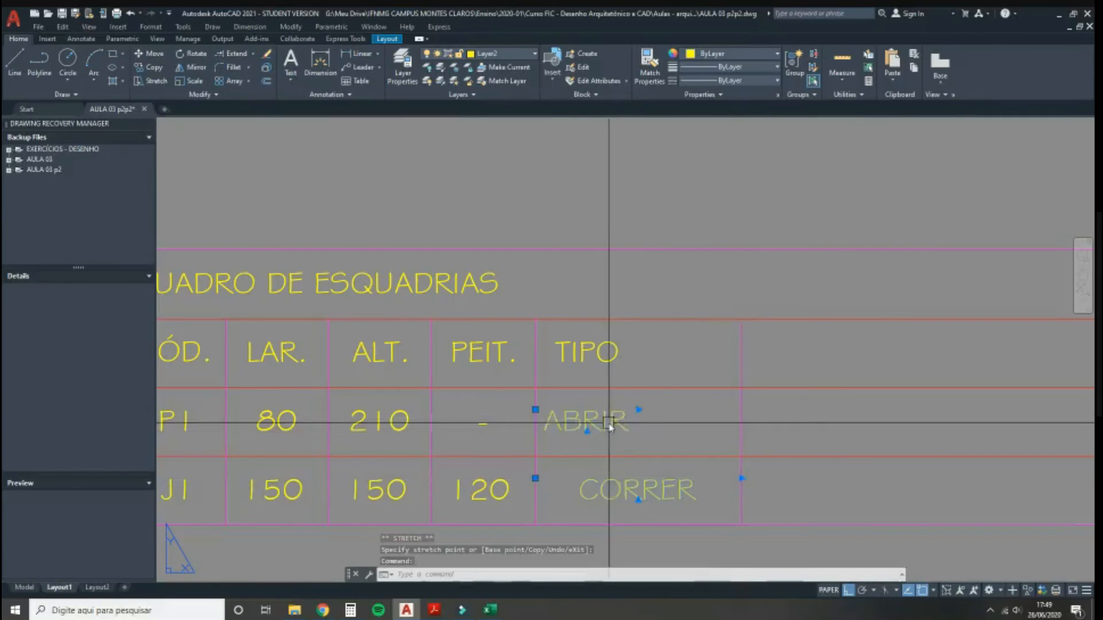
pyautogui.click(638, 412)
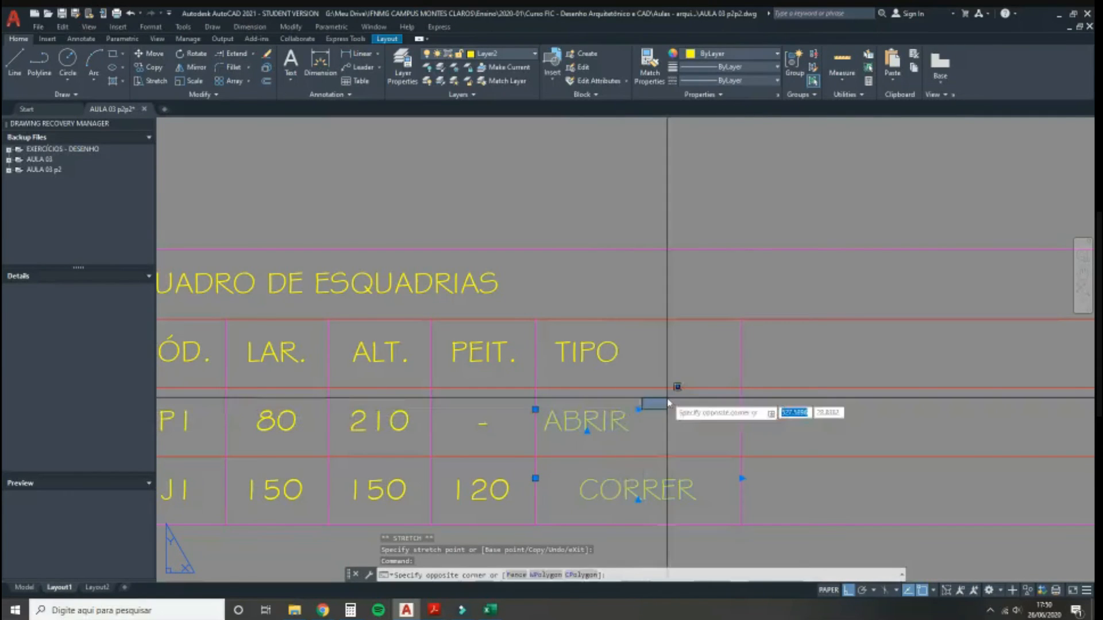
pyautogui.click(635, 417)
pyautogui.click(634, 411)
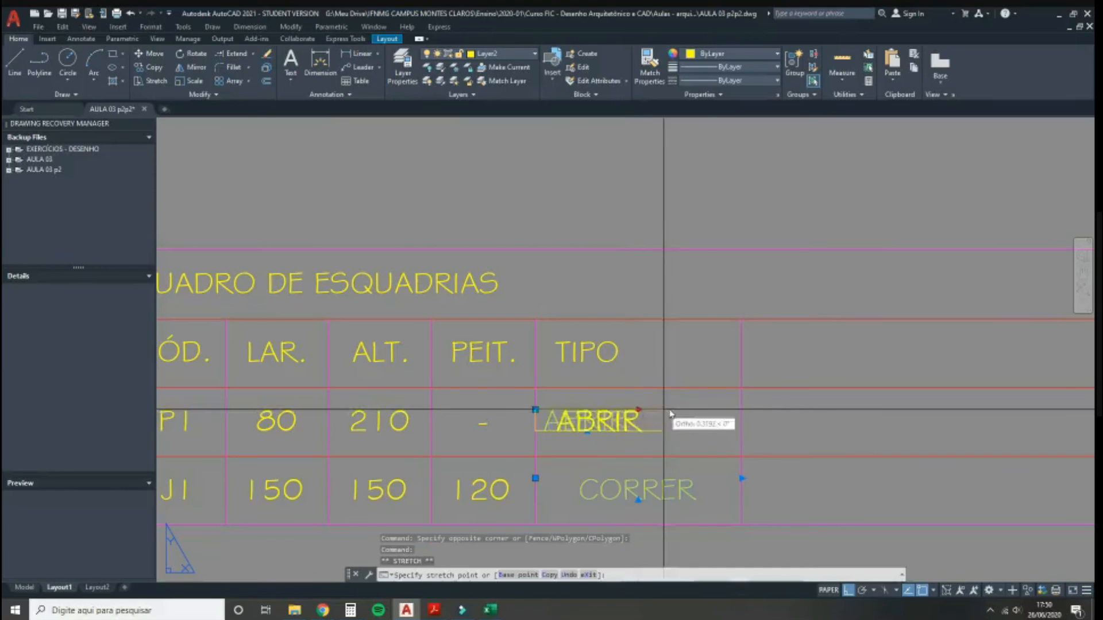
pyautogui.click(741, 409)
pyautogui.click(633, 360)
pyautogui.click(598, 337)
pyautogui.click(658, 340)
pyautogui.click(742, 341)
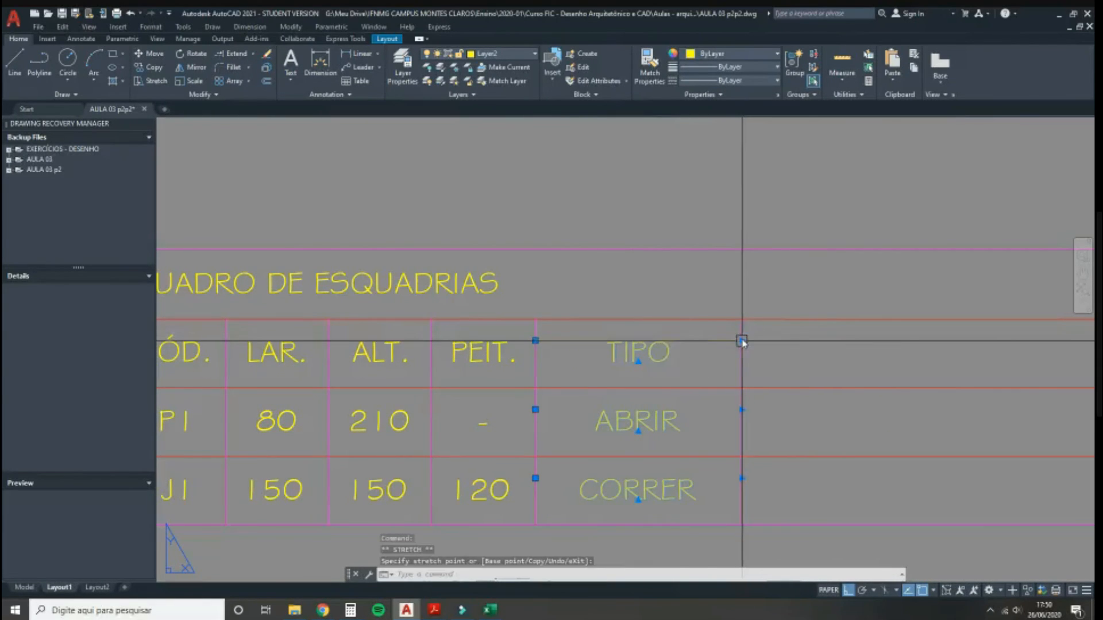
pyautogui.scroll(-2, 610, 408)
pyautogui.press('Escape')
pyautogui.write('co')
pyautogui.press('Return')
# Step: Copy the TIPO column one column to the right
pyautogui.click(563, 350)
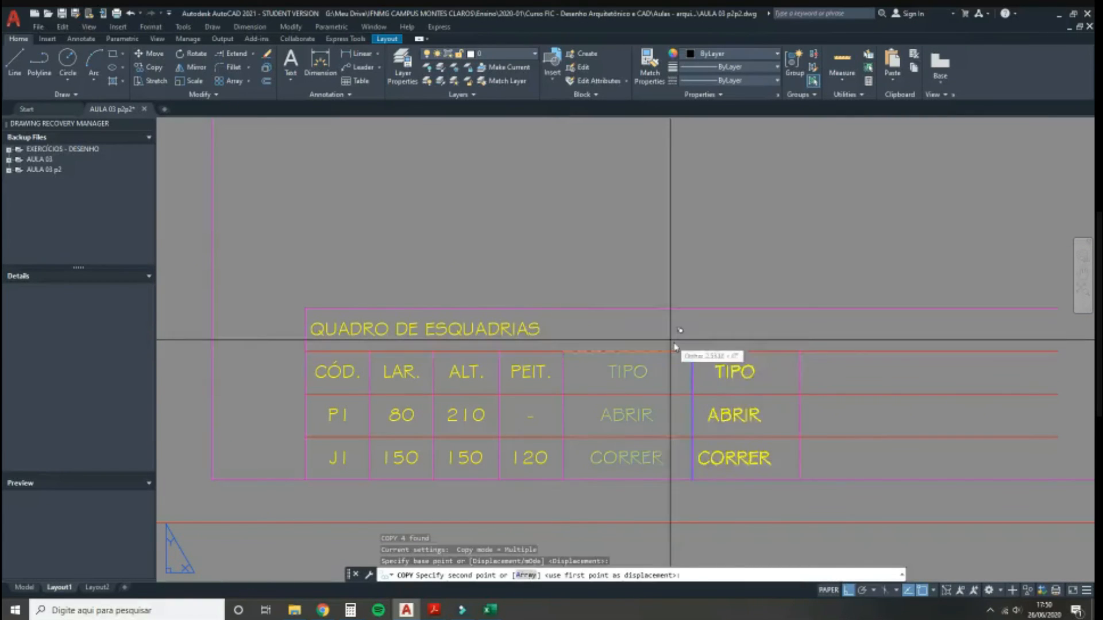
pyautogui.click(692, 351)
pyautogui.press('Escape')
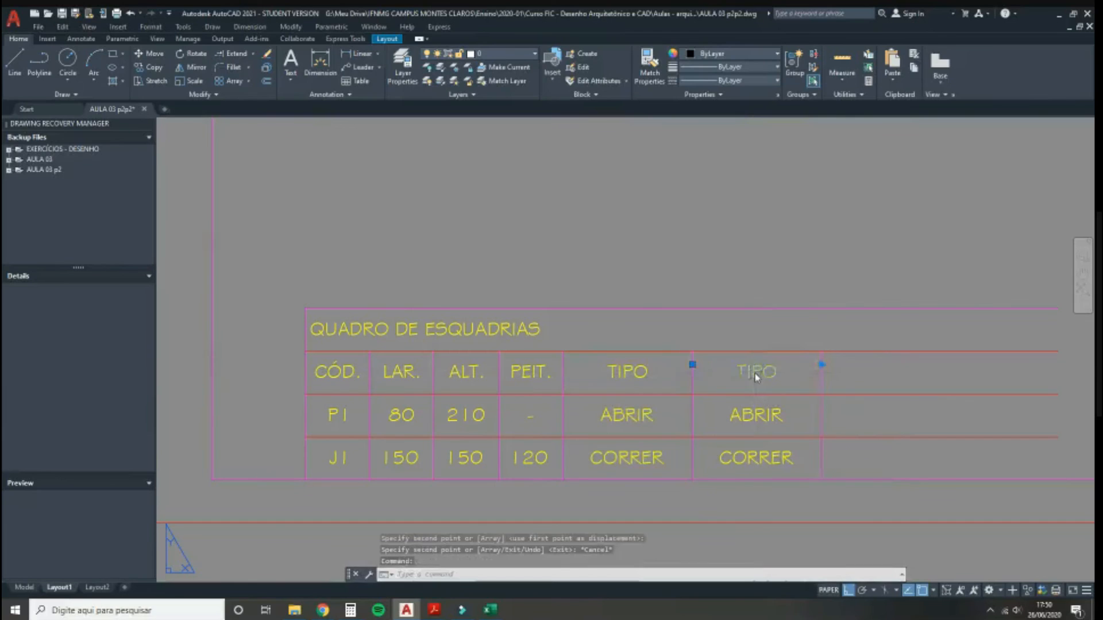
# Step: Retype the copied texts as MATERIAL, with MADEIRA for P1 and VIDRO for J1
pyautogui.doubleClick(753, 373)
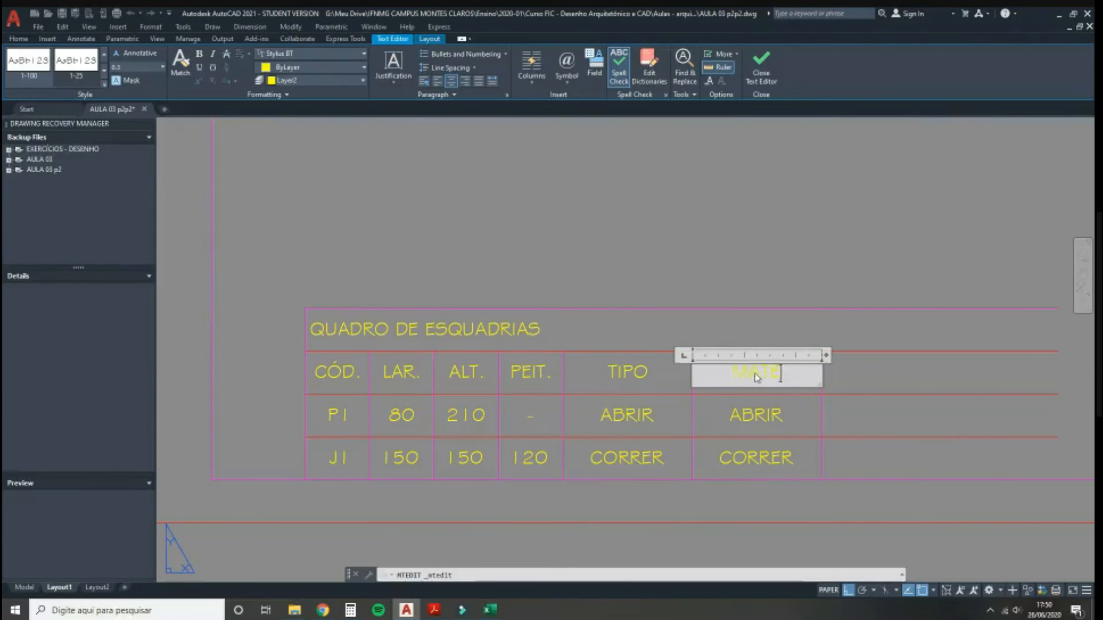
pyautogui.write('MATERIAL')
pyautogui.click(723, 421)
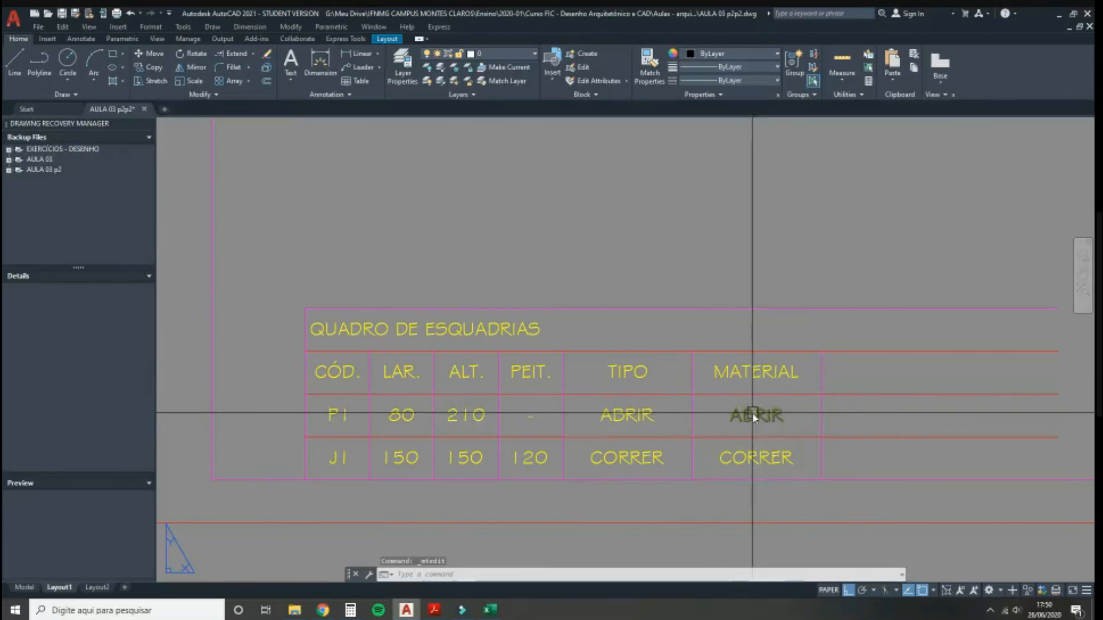
pyautogui.doubleClick(755, 412)
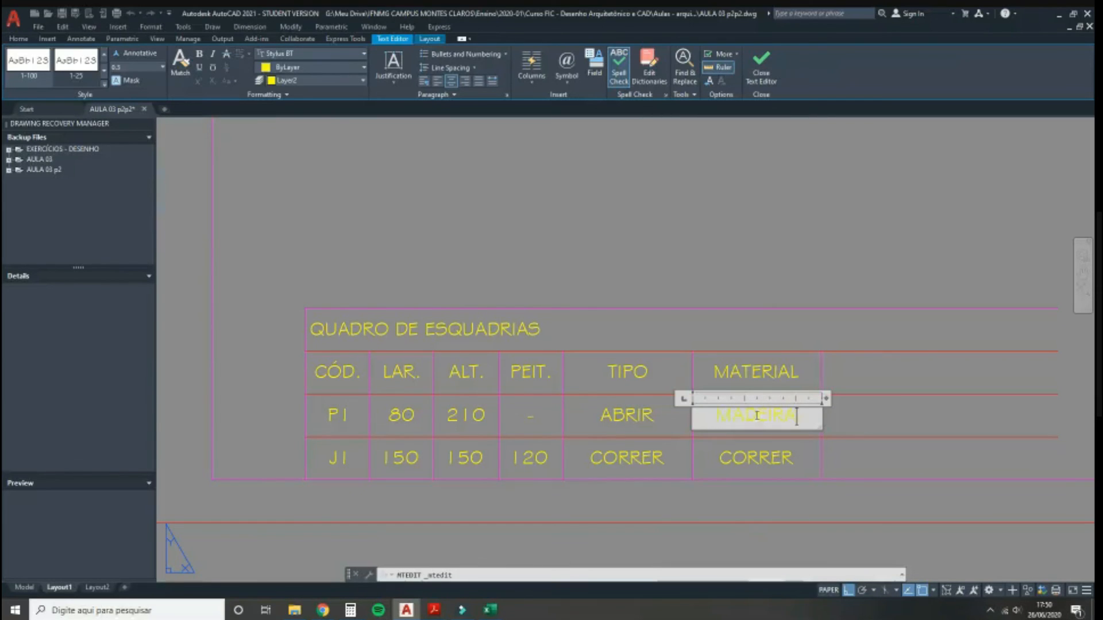
pyautogui.click(765, 456)
pyautogui.doubleClick(768, 458)
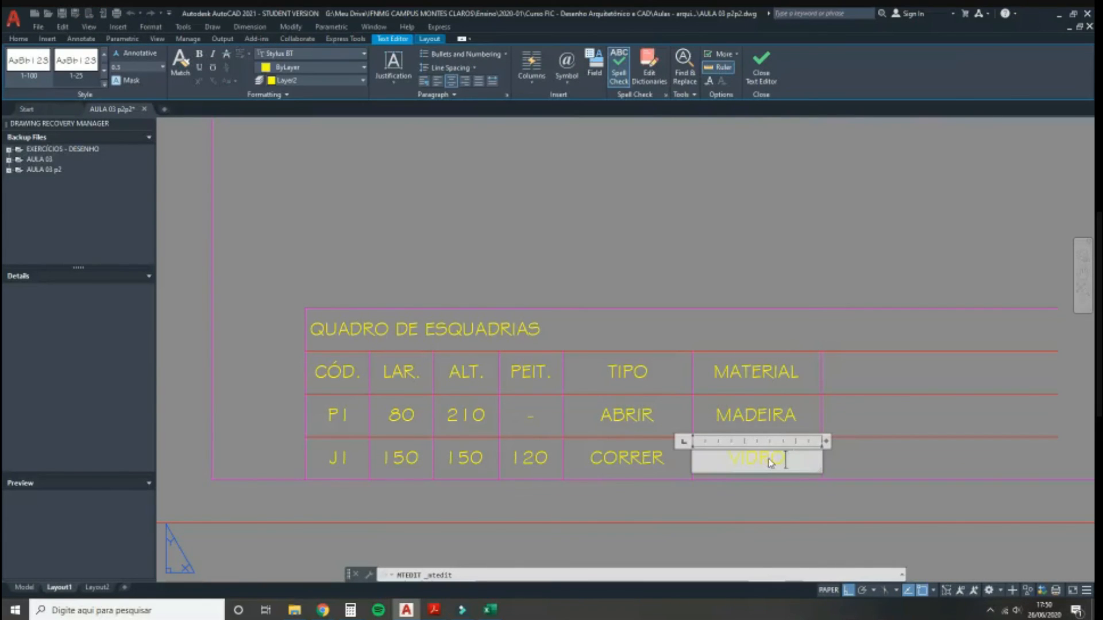
pyautogui.click(712, 505)
pyautogui.scroll(-2, 695, 327)
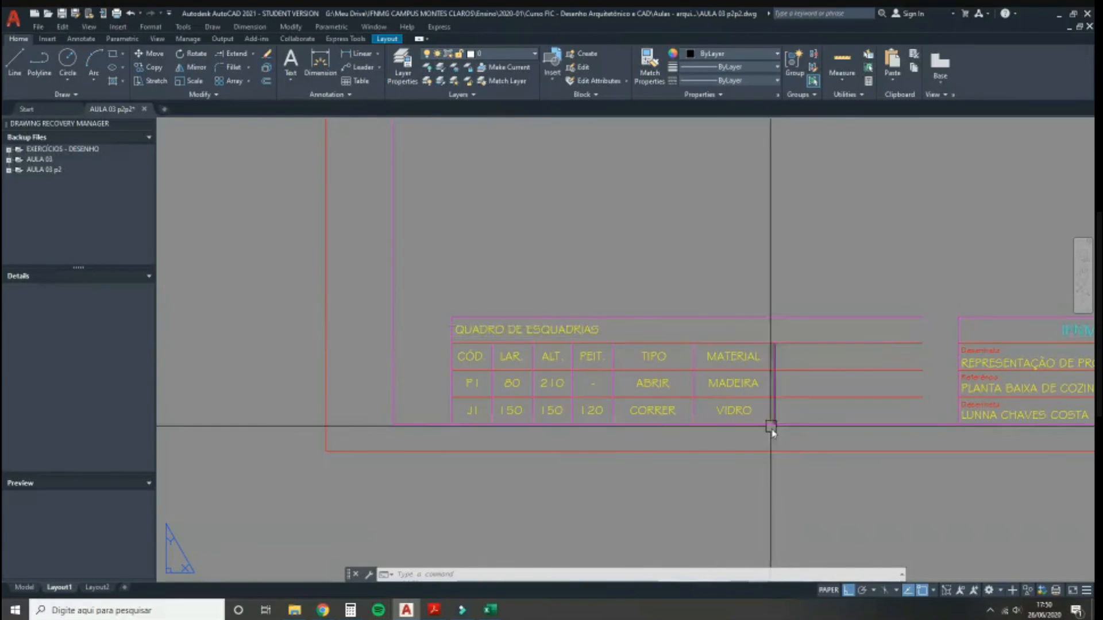
# Step: Trim the row lines sticking out past the MATERIAL column using a fence
pyautogui.write('f')
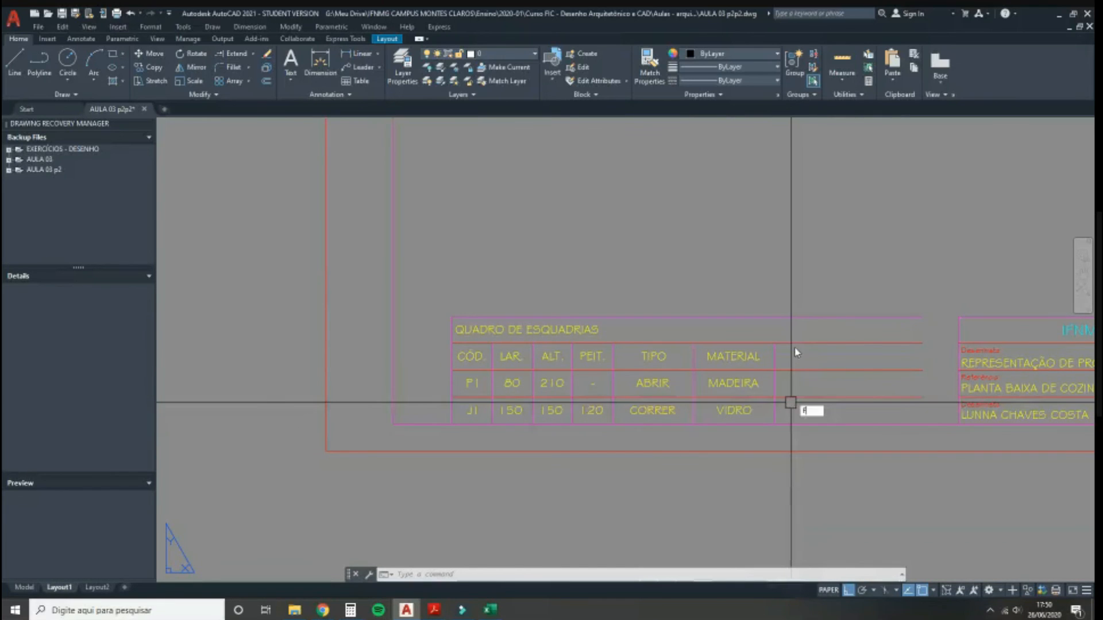
pyautogui.press('Return')
pyautogui.click(756, 322)
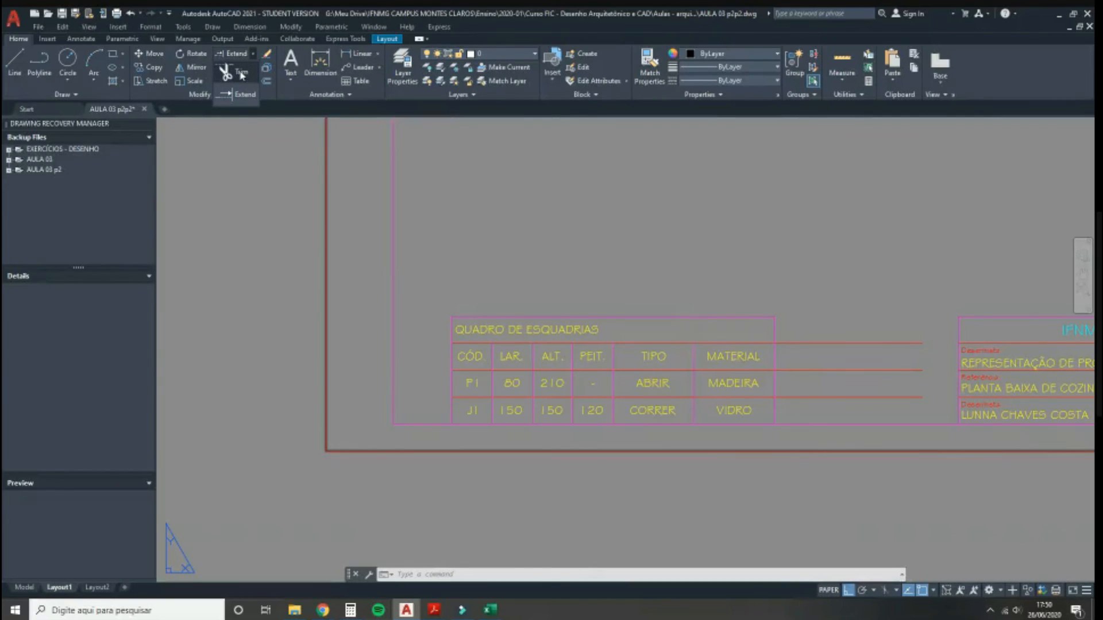
pyautogui.click(240, 75)
pyautogui.moveTo(832, 310); pyautogui.dragTo(834, 402)
pyautogui.moveTo(617, 326); pyautogui.dragTo(549, 350, button='middle')
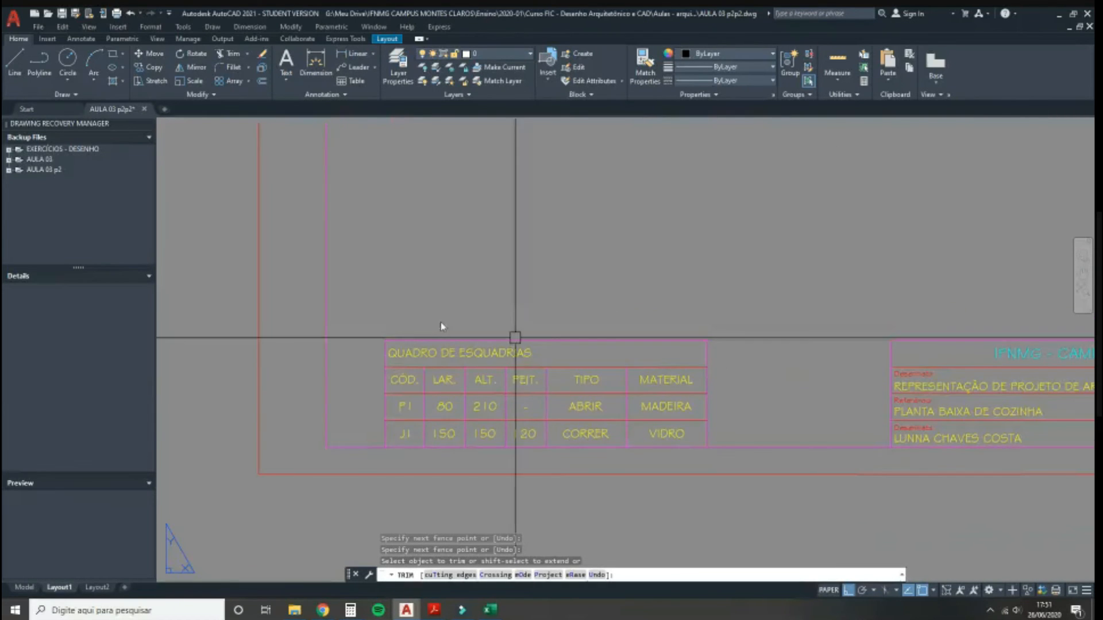
pyautogui.press('Return')
# Step: Select the QUADRO DE ESQUADRIAS title text
pyautogui.click(376, 320)
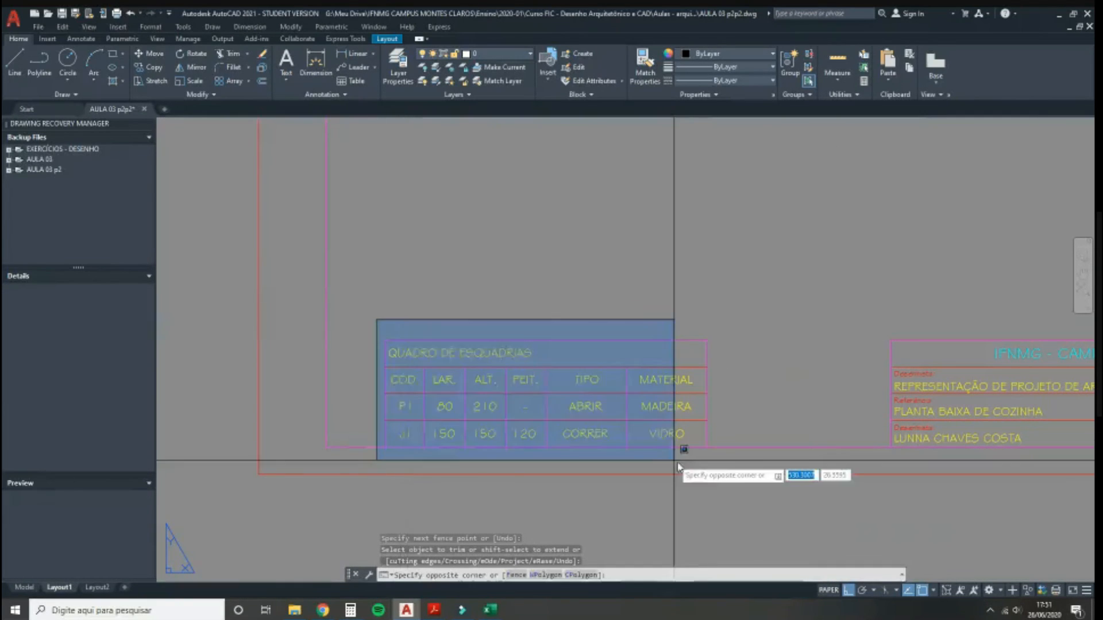
pyautogui.click(711, 428)
pyautogui.moveTo(477, 384); pyautogui.dragTo(387, 399, button='middle')
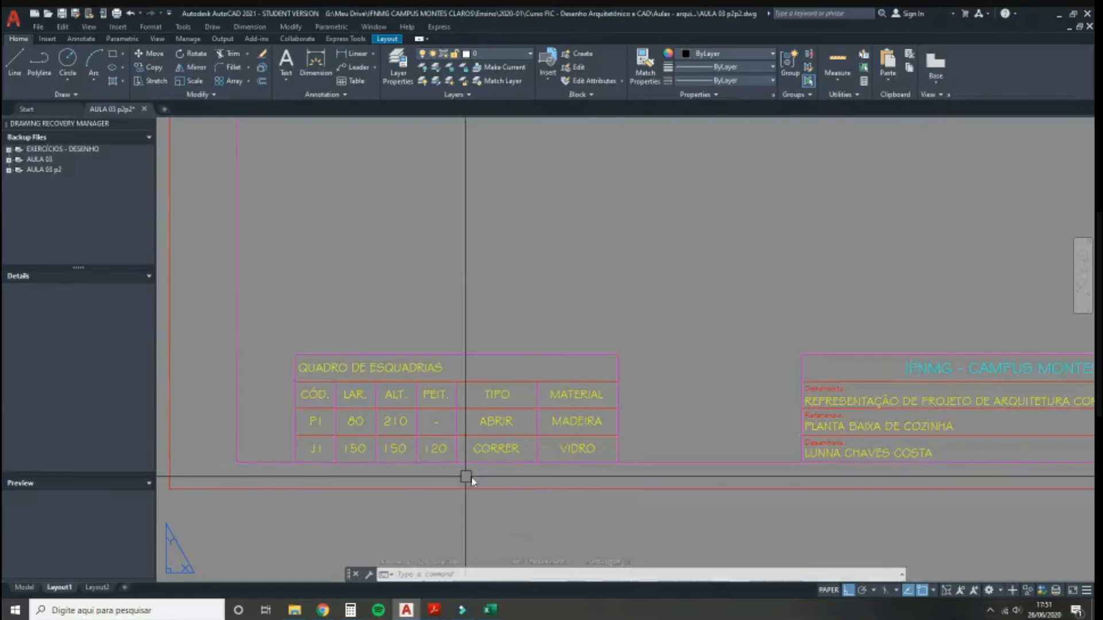
pyautogui.click(431, 380)
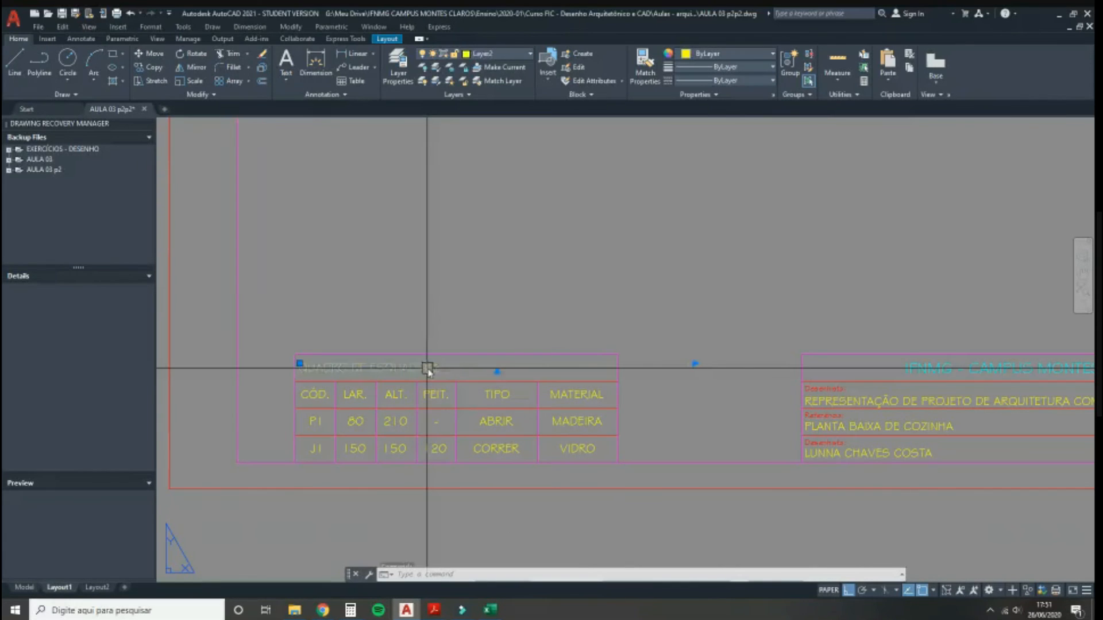
# Step: Widen the title text to the table's right edge and set it to Center justification
pyautogui.click(697, 367)
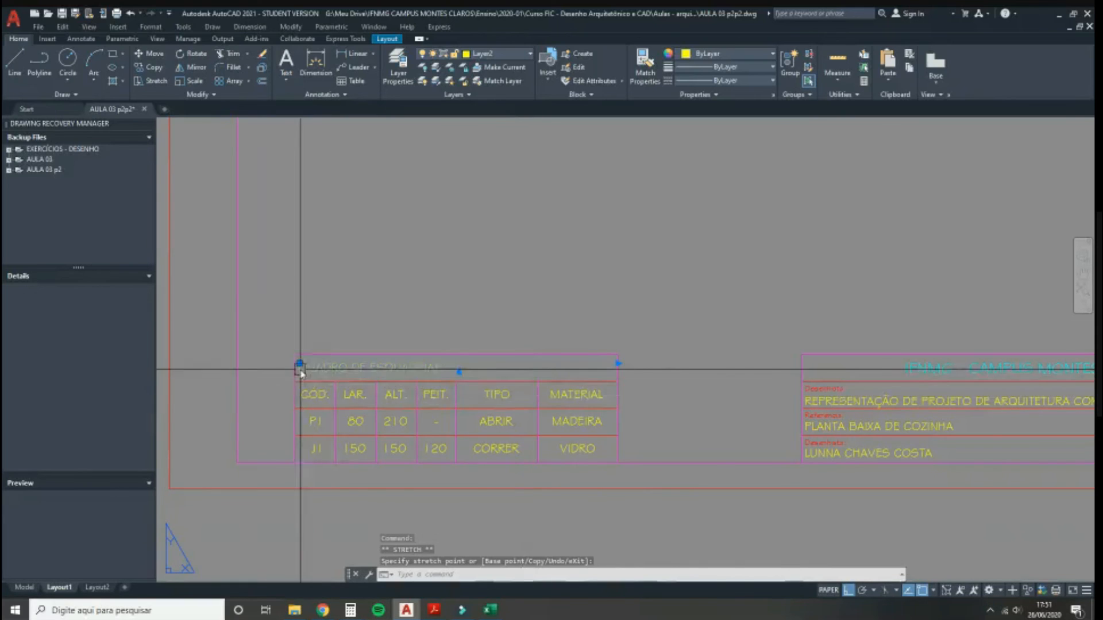
pyautogui.scroll(5, 303, 348)
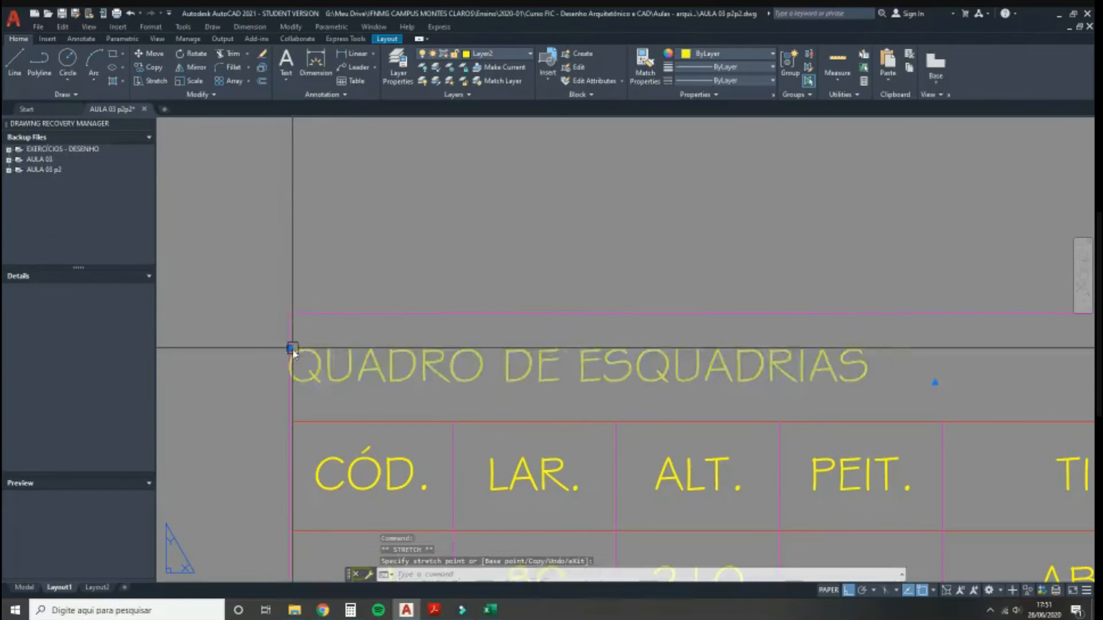
pyautogui.scroll(-3, 290, 350)
pyautogui.click(804, 354)
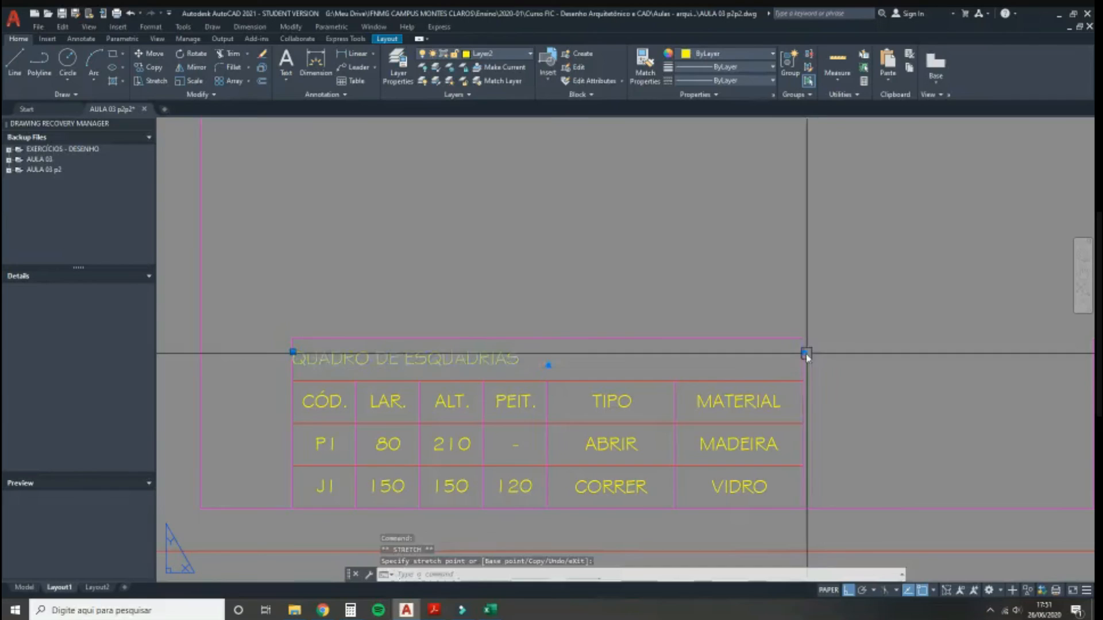
pyautogui.doubleClick(431, 362)
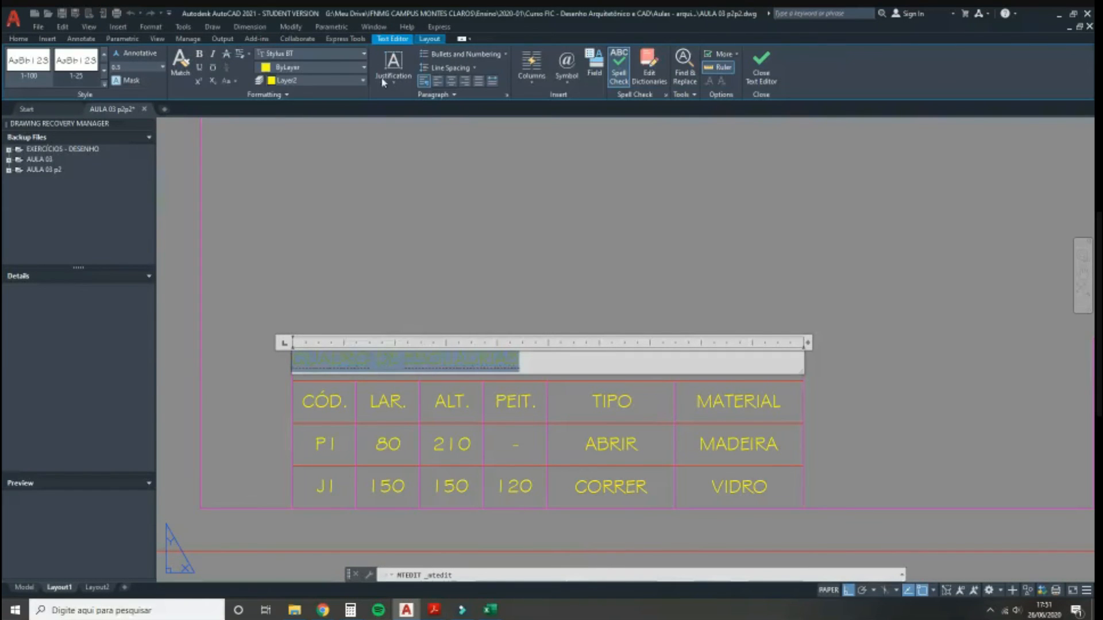
pyautogui.click(448, 84)
pyautogui.click(470, 222)
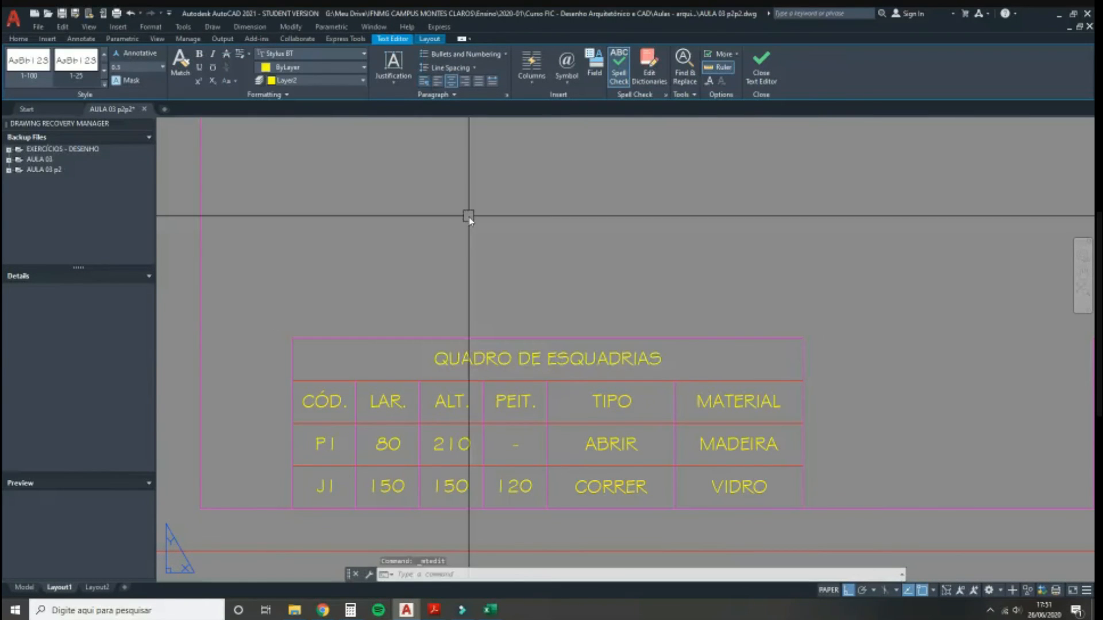
# Step: Match the red line's properties onto the table's frame and column dividers with MATCHPROP
pyautogui.write('ma')
pyautogui.press('Return')
pyautogui.click(380, 380)
pyautogui.click(354, 325)
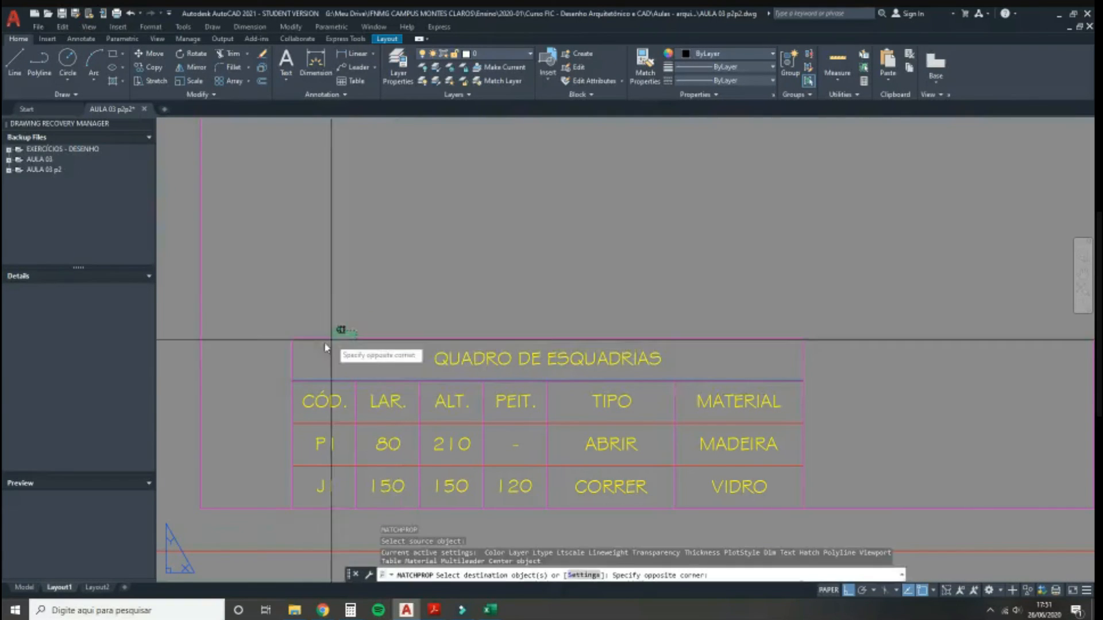
pyautogui.click(330, 347)
pyautogui.click(293, 359)
pyautogui.click(357, 437)
pyautogui.click(420, 441)
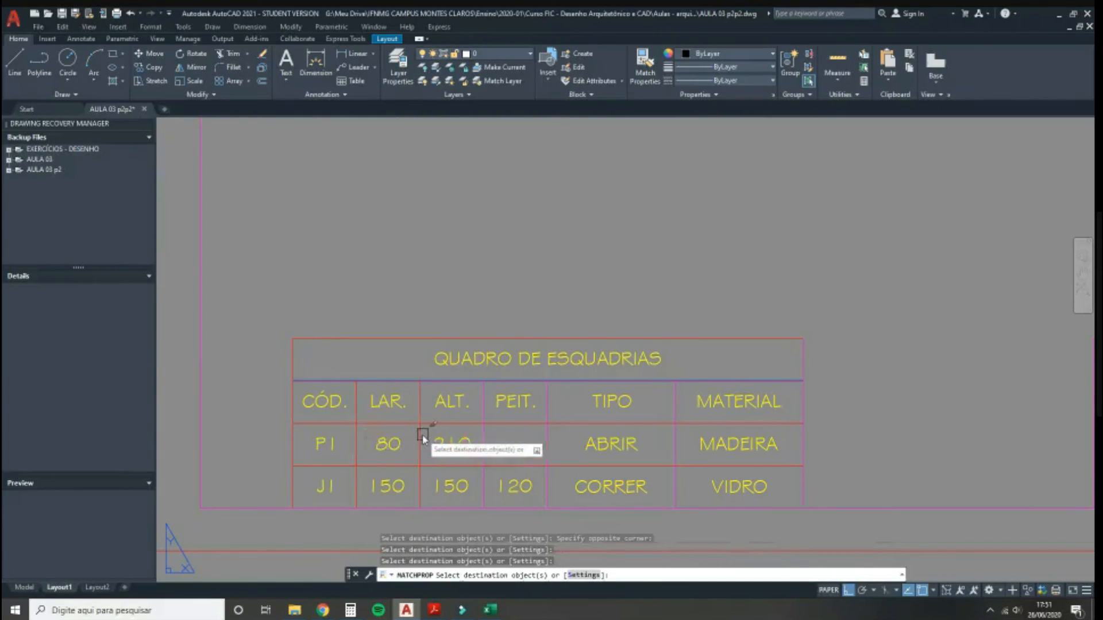
pyautogui.click(483, 435)
pyautogui.click(547, 445)
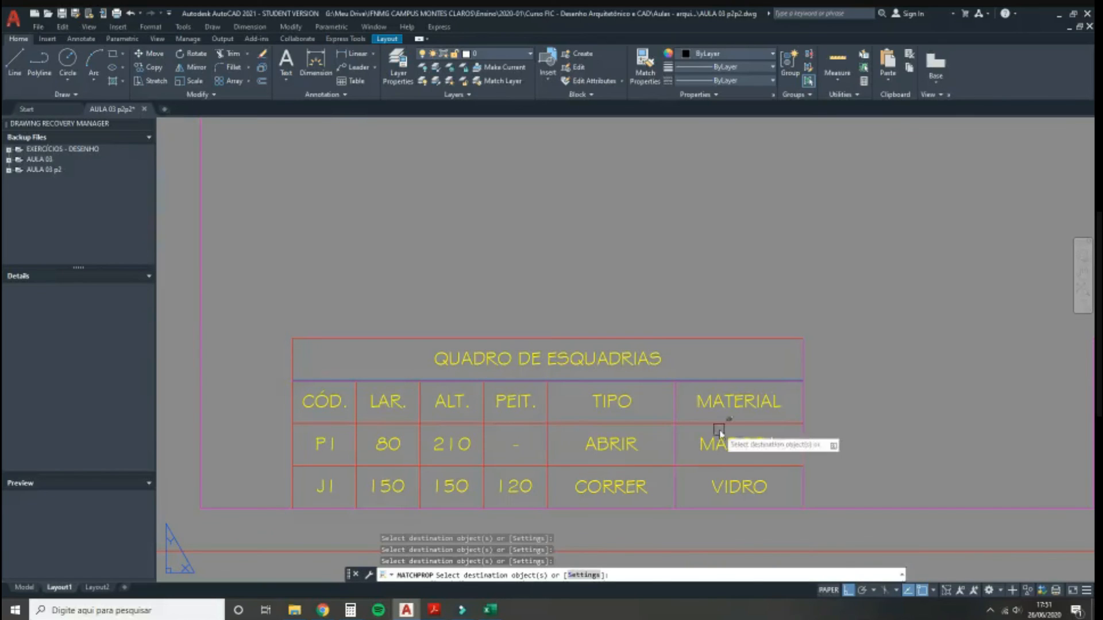
pyautogui.click(675, 443)
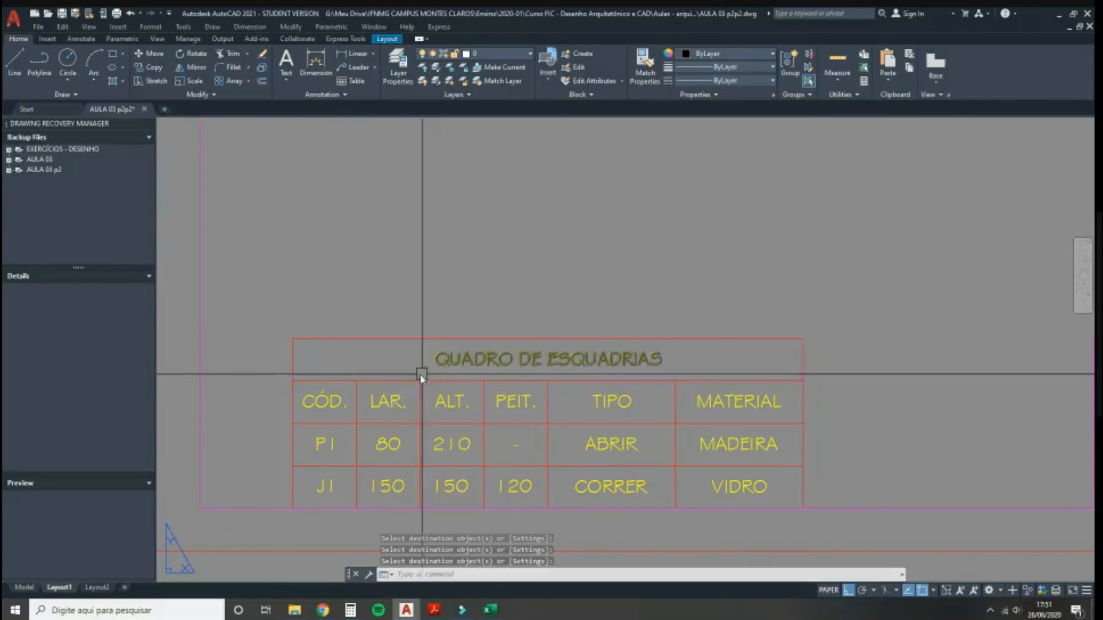
# Step: Move the whole table by its corner so it sits against the title block
pyautogui.scroll(-2, 237, 376)
pyautogui.click(247, 333)
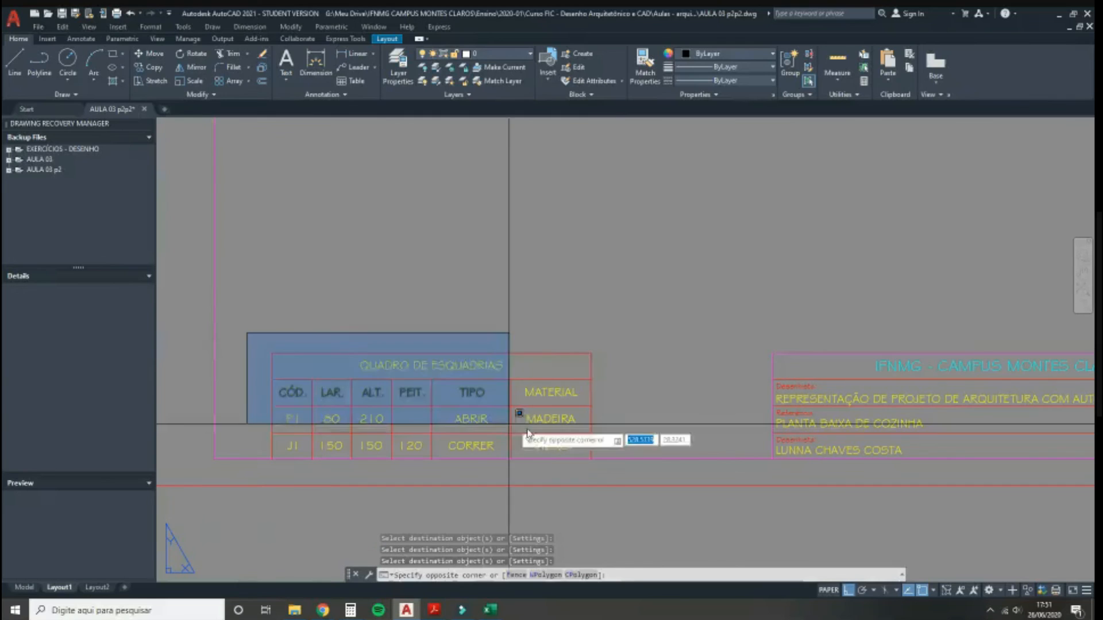
pyautogui.click(632, 484)
pyautogui.write('m')
pyautogui.press('Return')
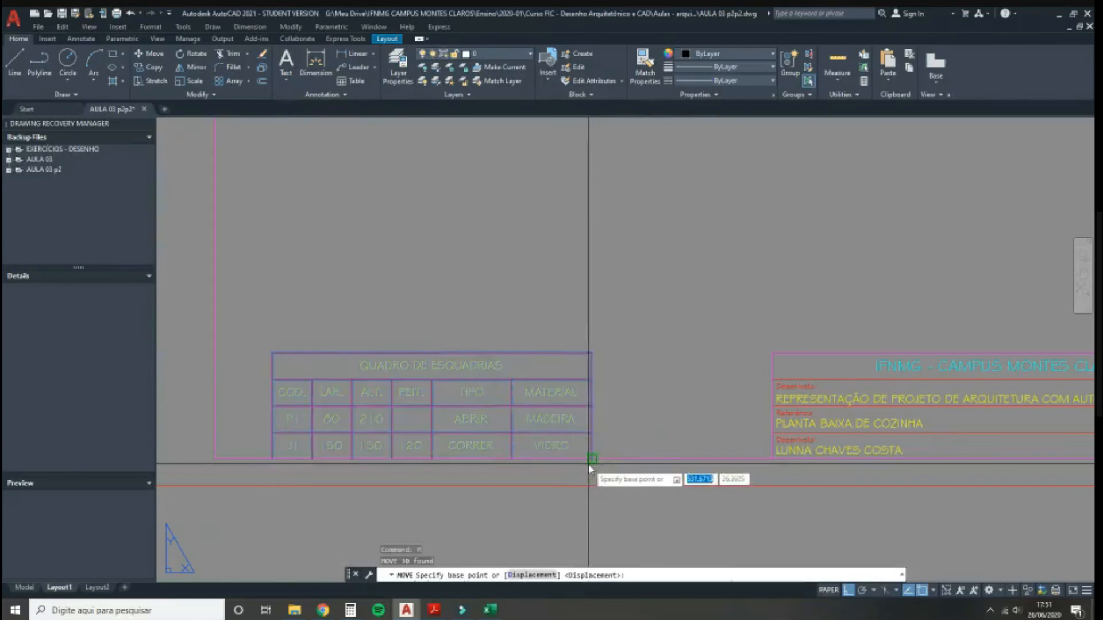
pyautogui.click(589, 463)
pyautogui.click(774, 460)
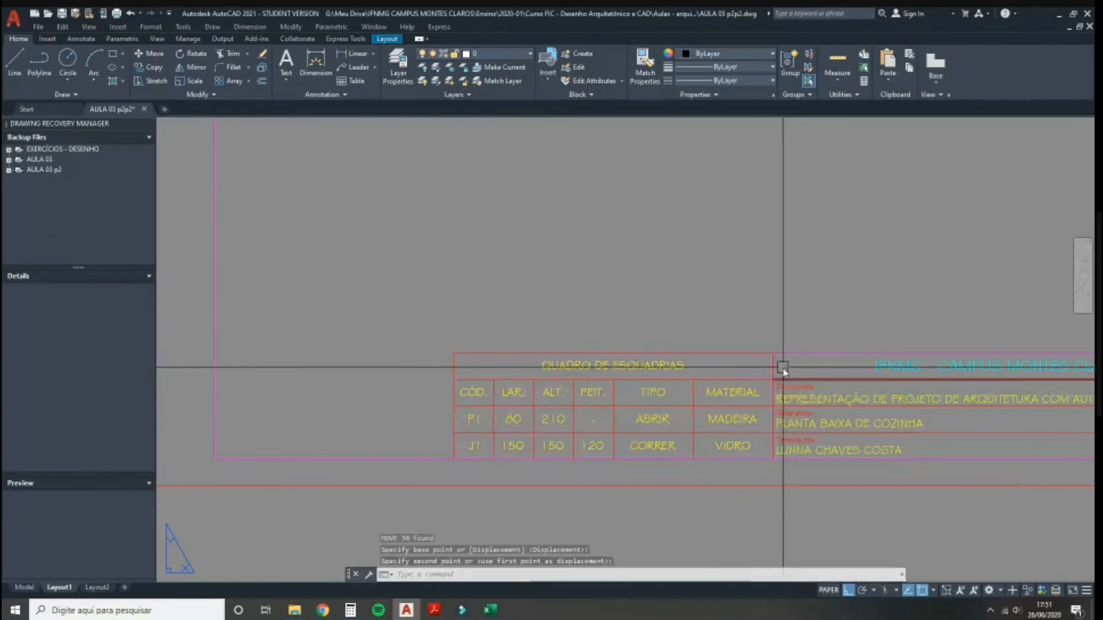
pyautogui.scroll(4, 773, 363)
# Step: Delete the title block's left border line between it and the table
pyautogui.click(753, 372)
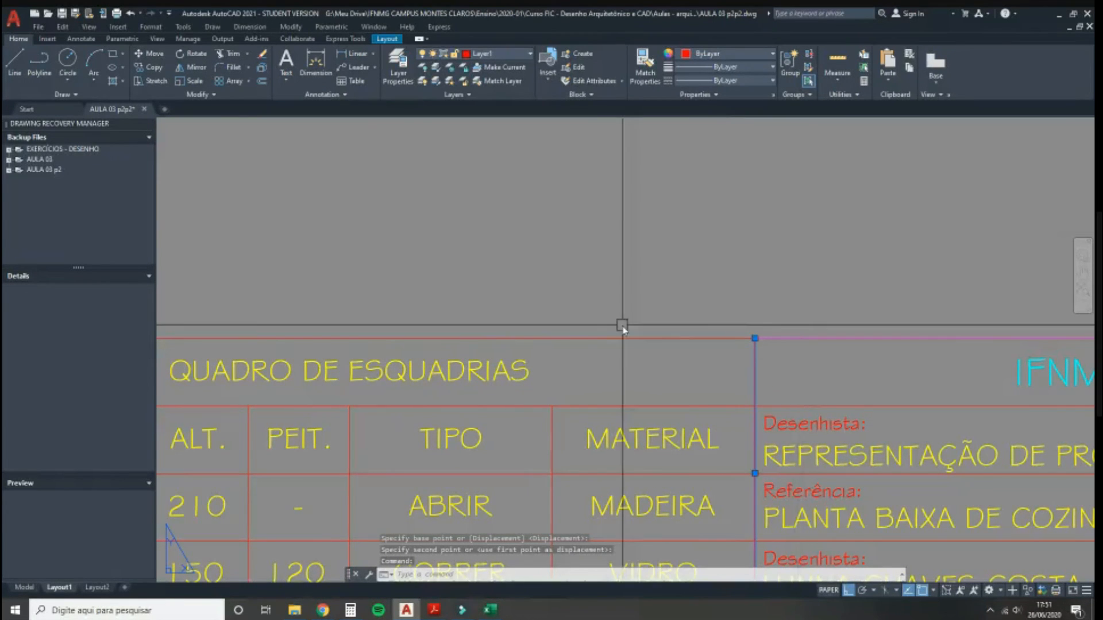
pyautogui.scroll(-2, 589, 293)
pyautogui.press('Delete')
pyautogui.scroll(-4, 589, 294)
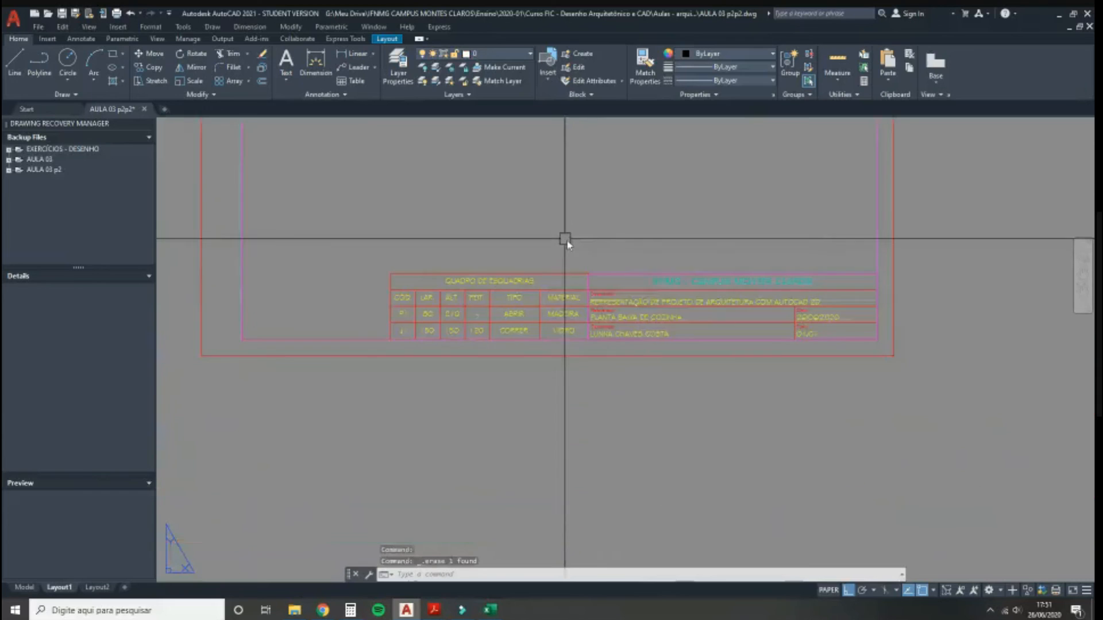
pyautogui.moveTo(714, 257); pyautogui.dragTo(734, 360, button='middle')
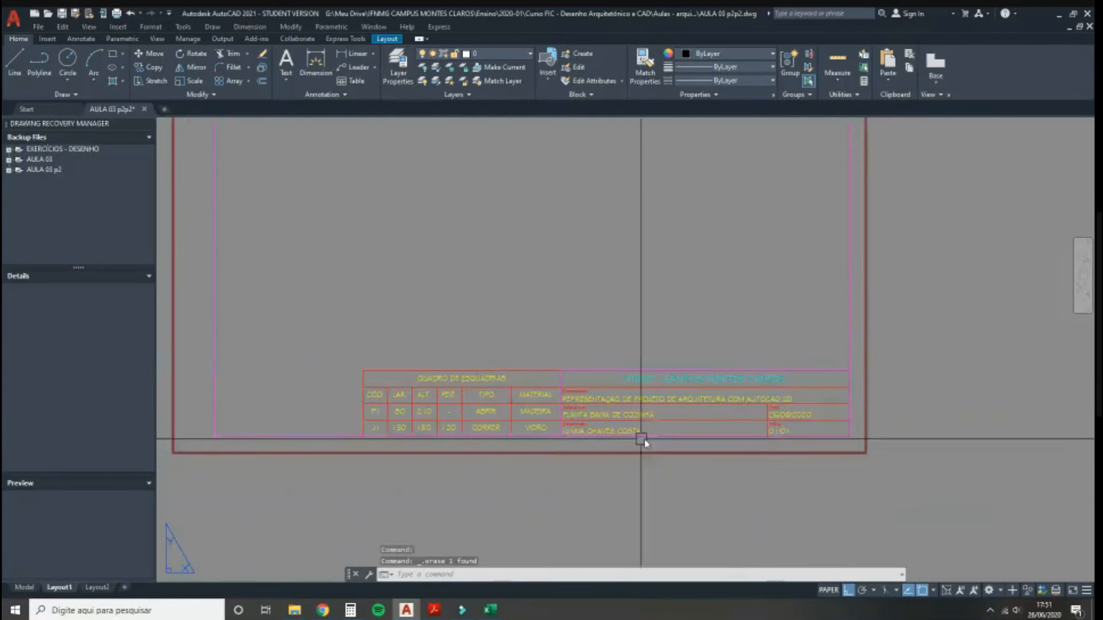
pyautogui.scroll(-2, 660, 441)
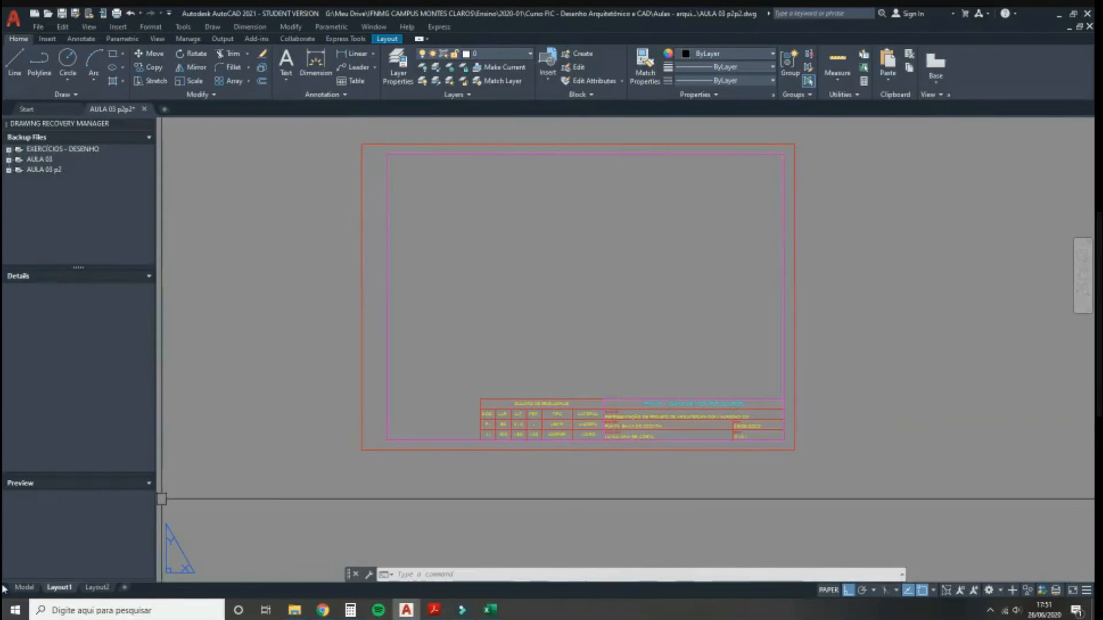
pyautogui.moveTo(24, 587)
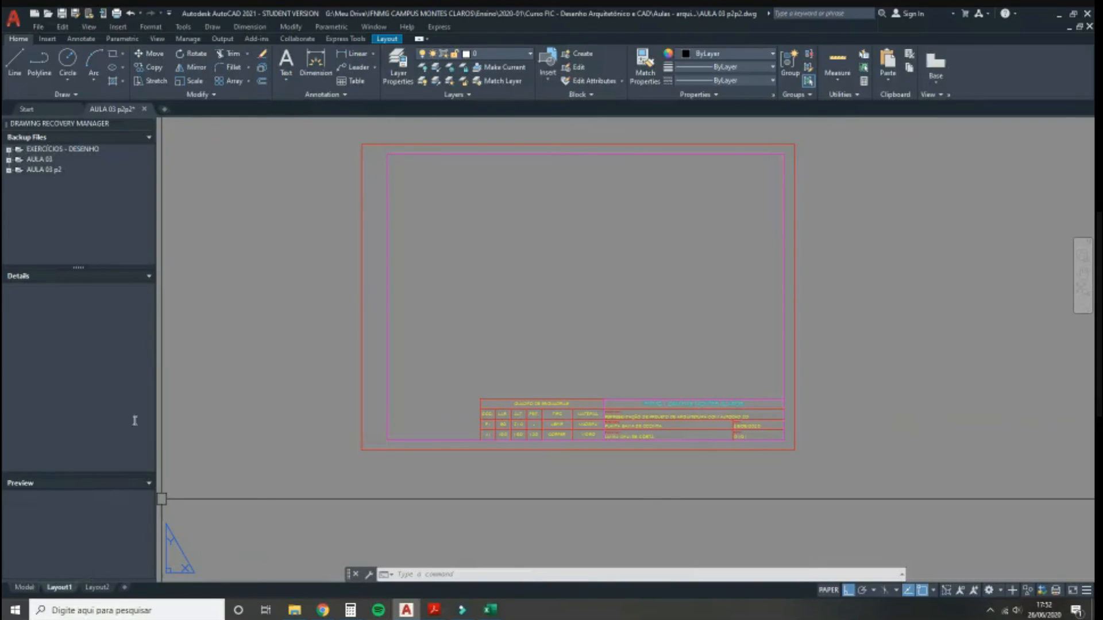
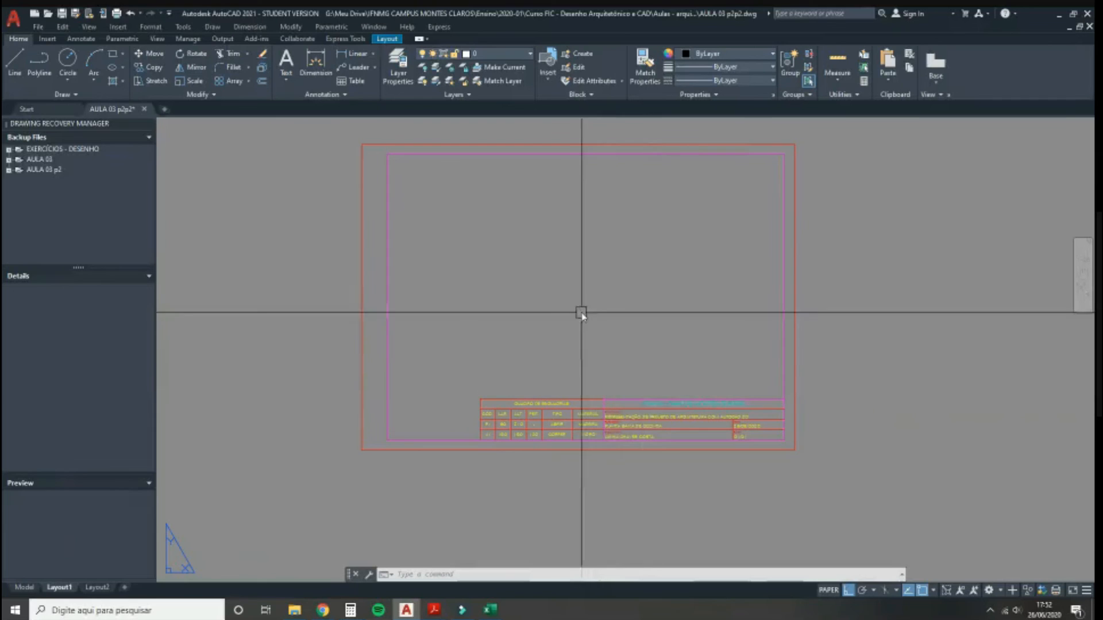
# Step: Draw an MV viewport inside the magenta border, then enter it and shift the kitchen plan left
pyautogui.write('MV')
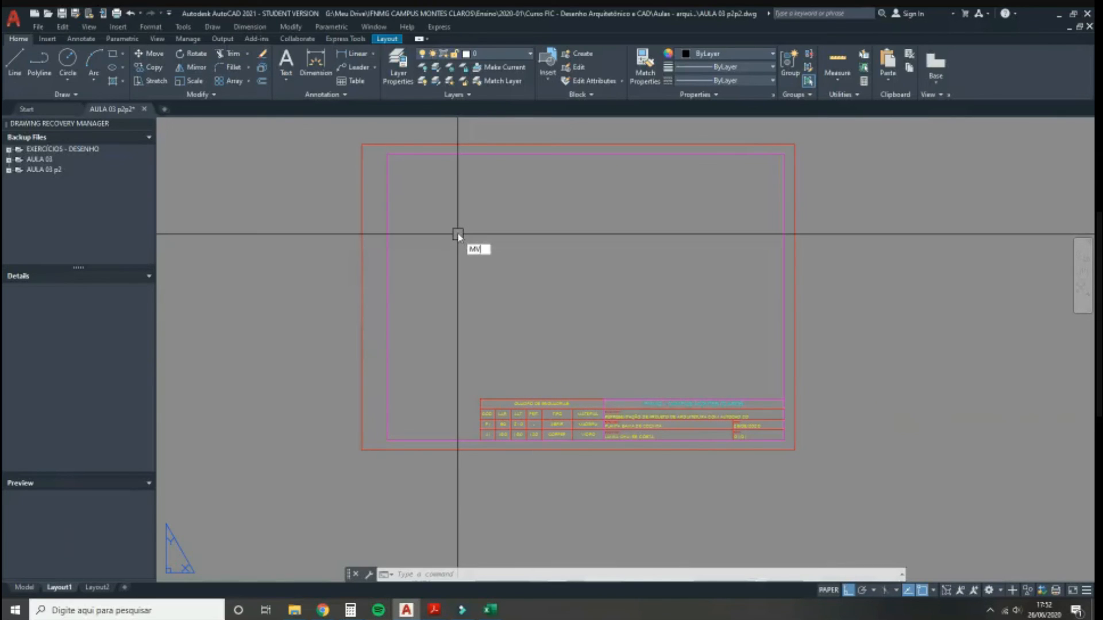
pyautogui.click(483, 262)
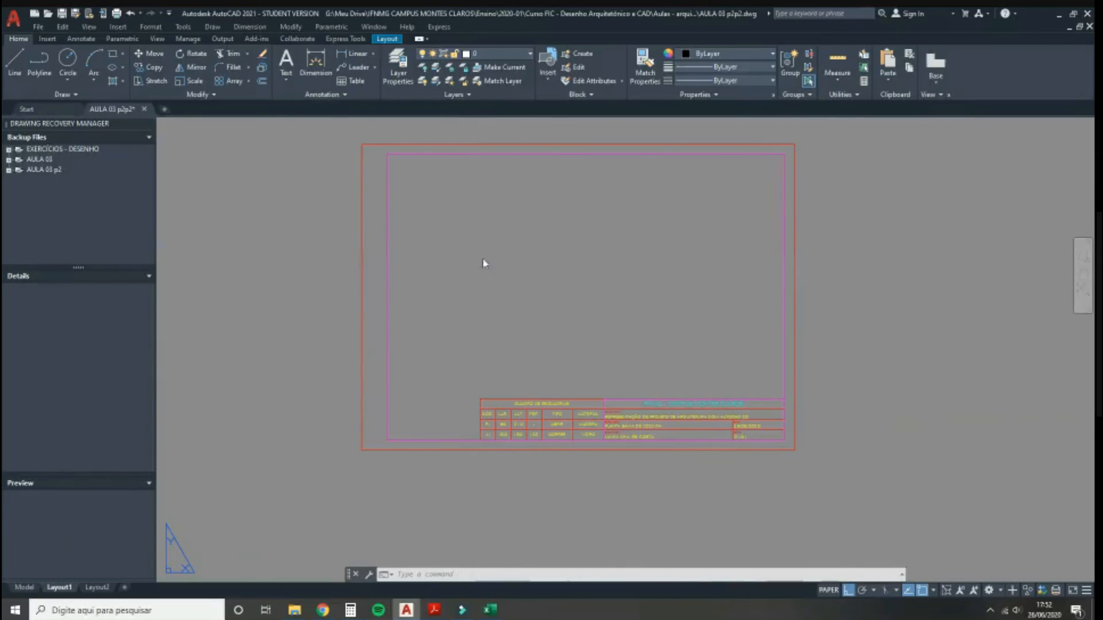
pyautogui.click(405, 154)
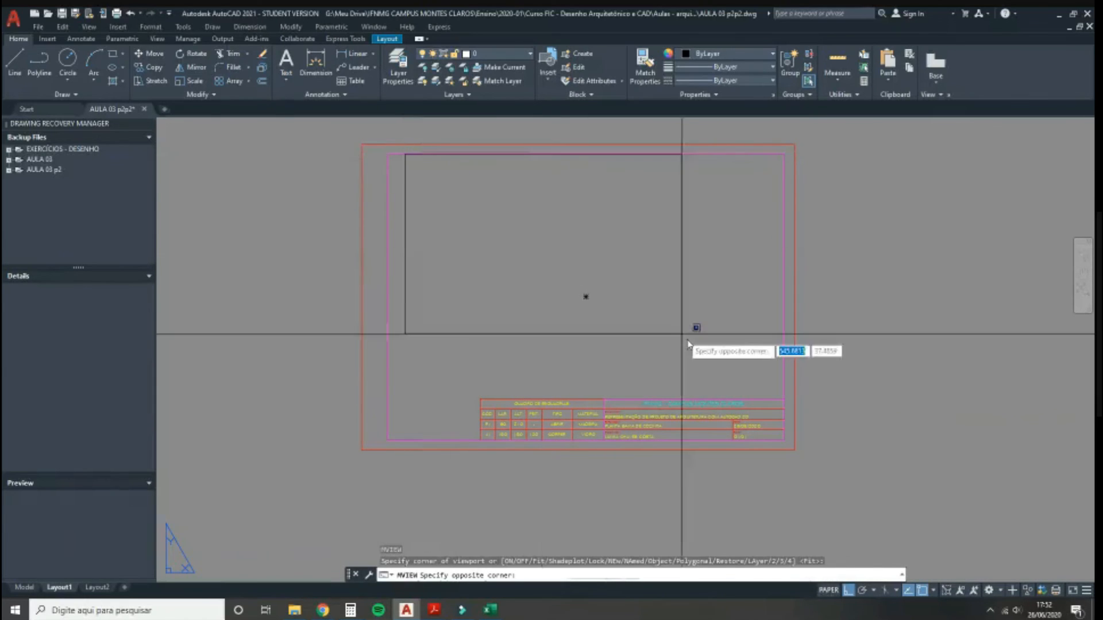
pyautogui.click(758, 399)
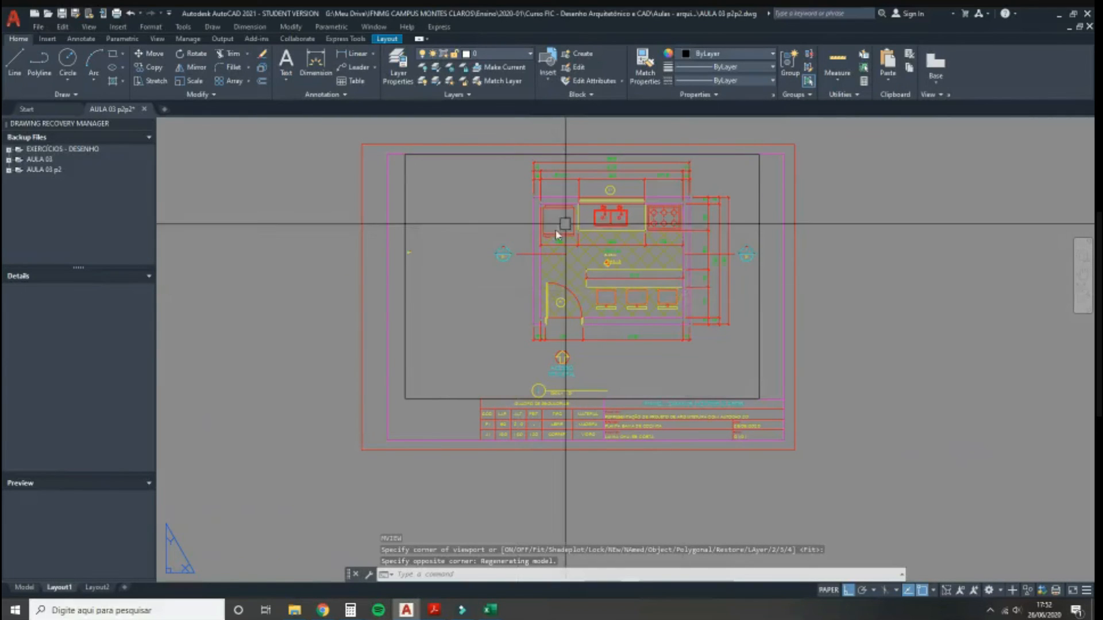
pyautogui.doubleClick(595, 257)
pyautogui.moveTo(594, 247); pyautogui.dragTo(539, 249, button='middle')
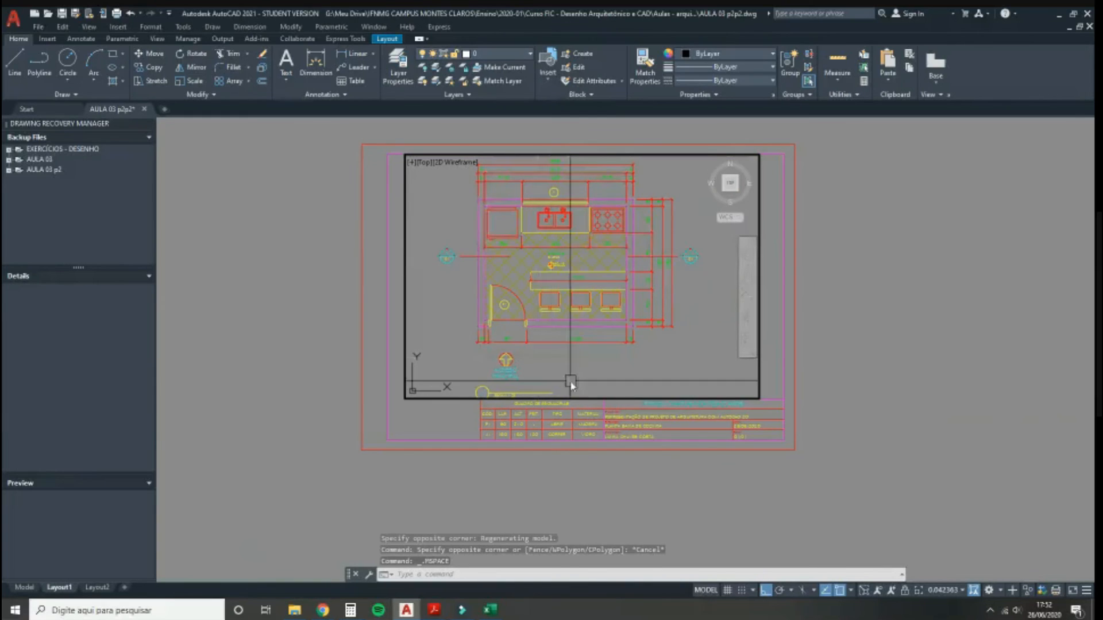
# Step: Zoom and pan until the whole kitchen plan is centred in the viewport, then open the scale list
pyautogui.scroll(-5, 592, 338)
pyautogui.scroll(5, 587, 336)
pyautogui.scroll(-6, 587, 336)
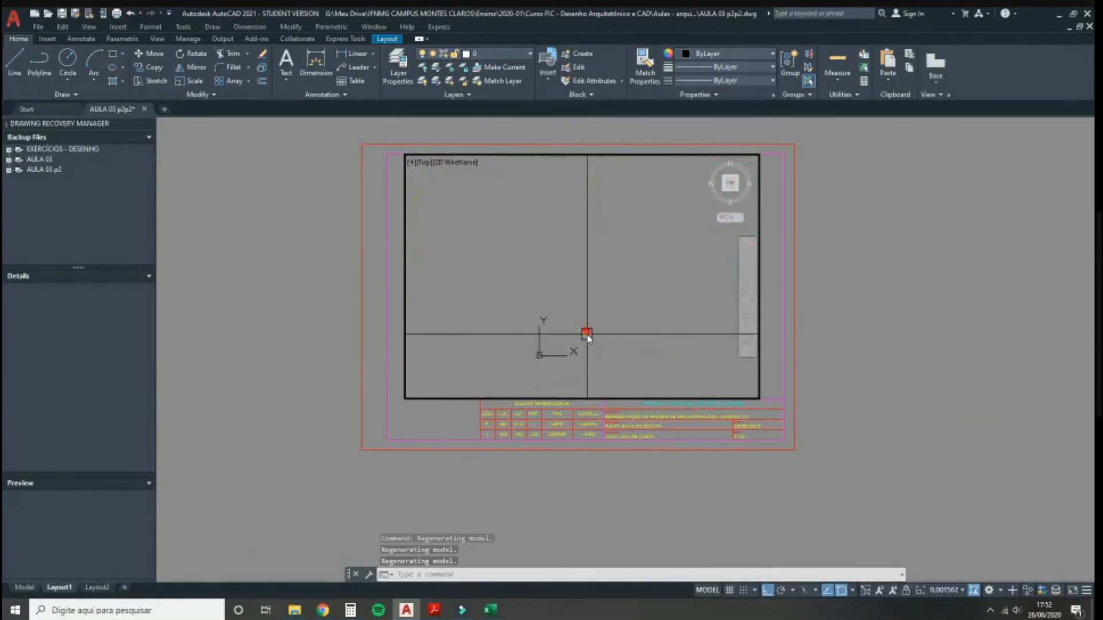
pyautogui.scroll(6, 587, 337)
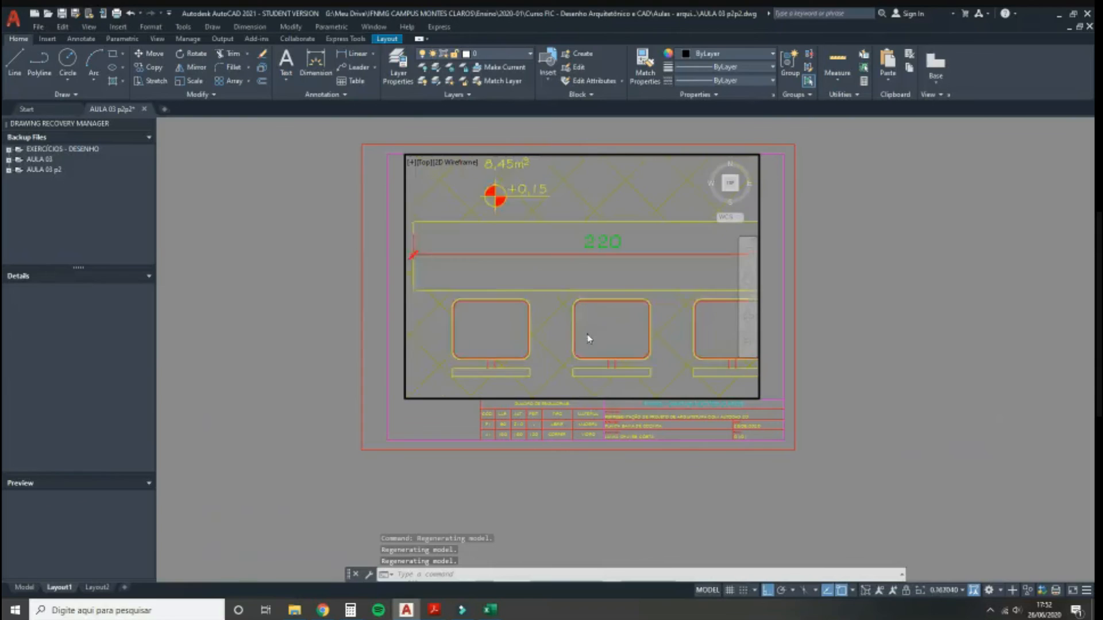
pyautogui.scroll(-5, 587, 335)
pyautogui.scroll(4, 587, 335)
pyautogui.moveTo(587, 335); pyautogui.dragTo(559, 309, button='middle')
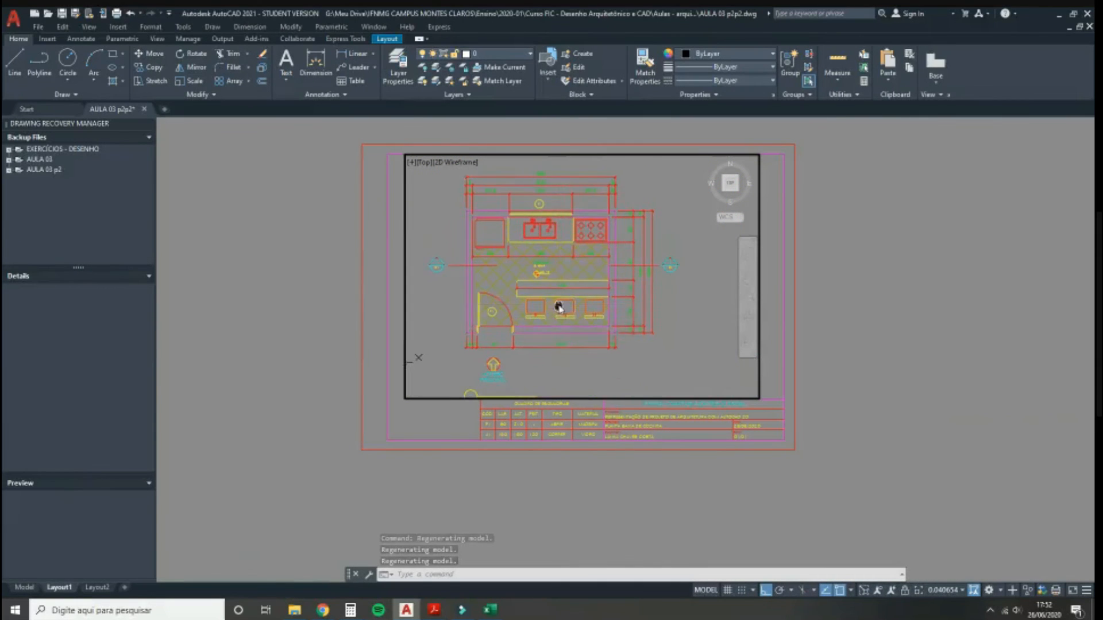
pyautogui.click(954, 591)
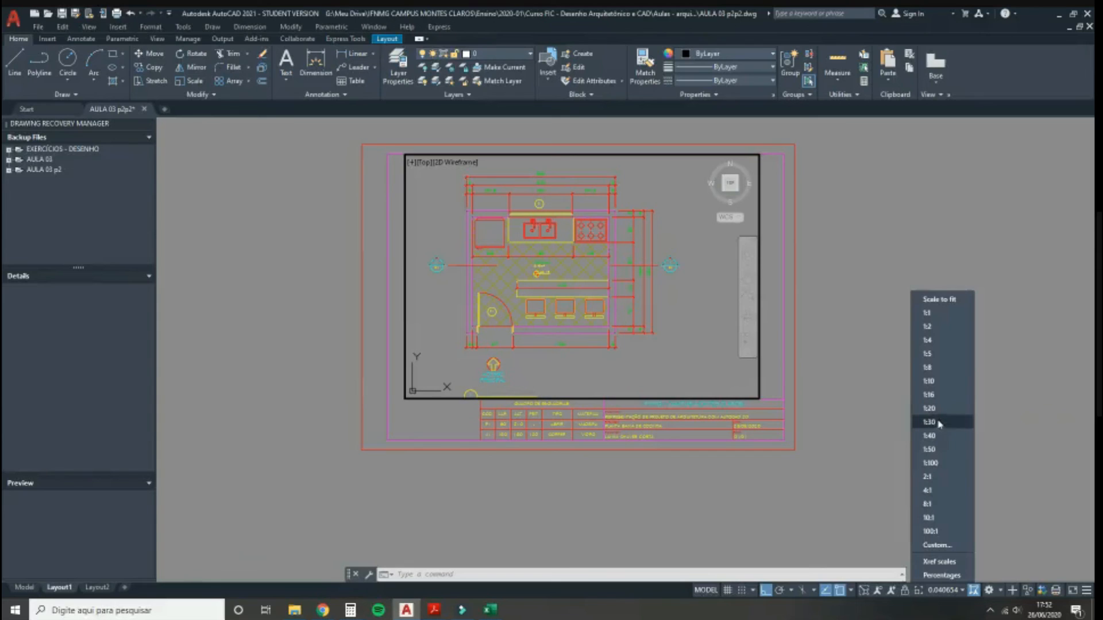
# Step: Add a custom scale named 1:25 (1 paper unit = 25 drawing units) and save the scale list
pyautogui.click(936, 549)
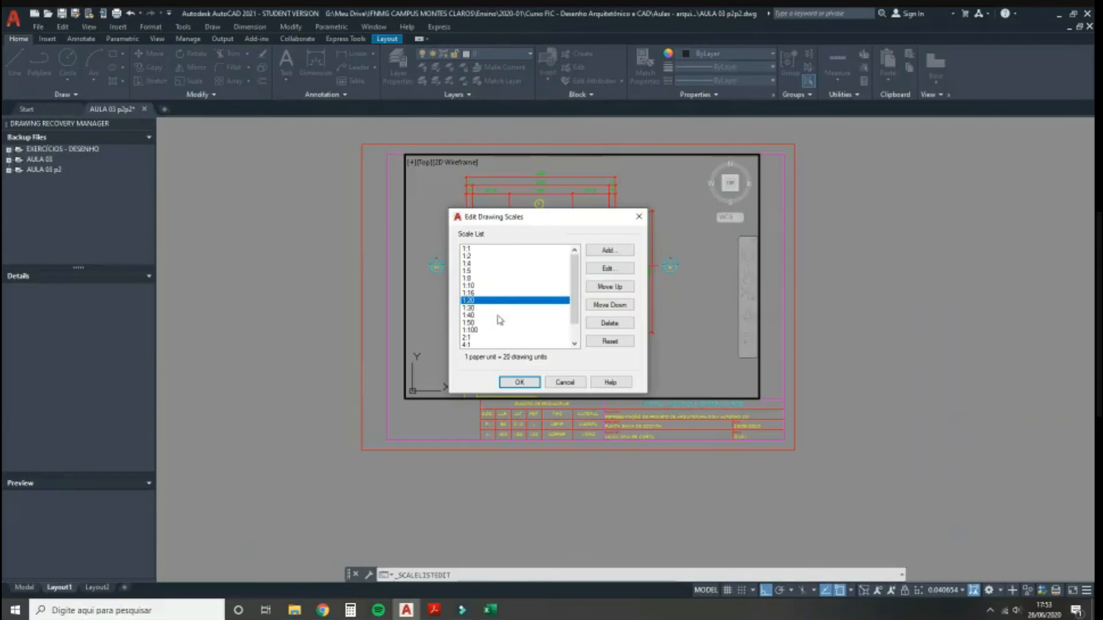
pyautogui.click(598, 253)
pyautogui.moveTo(598, 257); pyautogui.dragTo(609, 289)
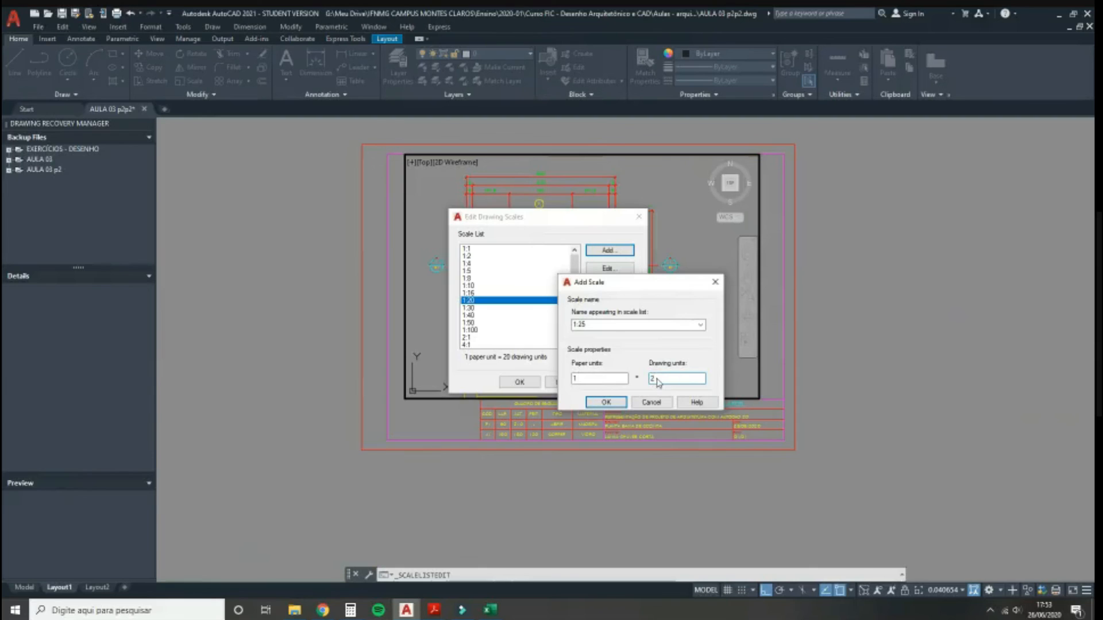
pyautogui.click(599, 404)
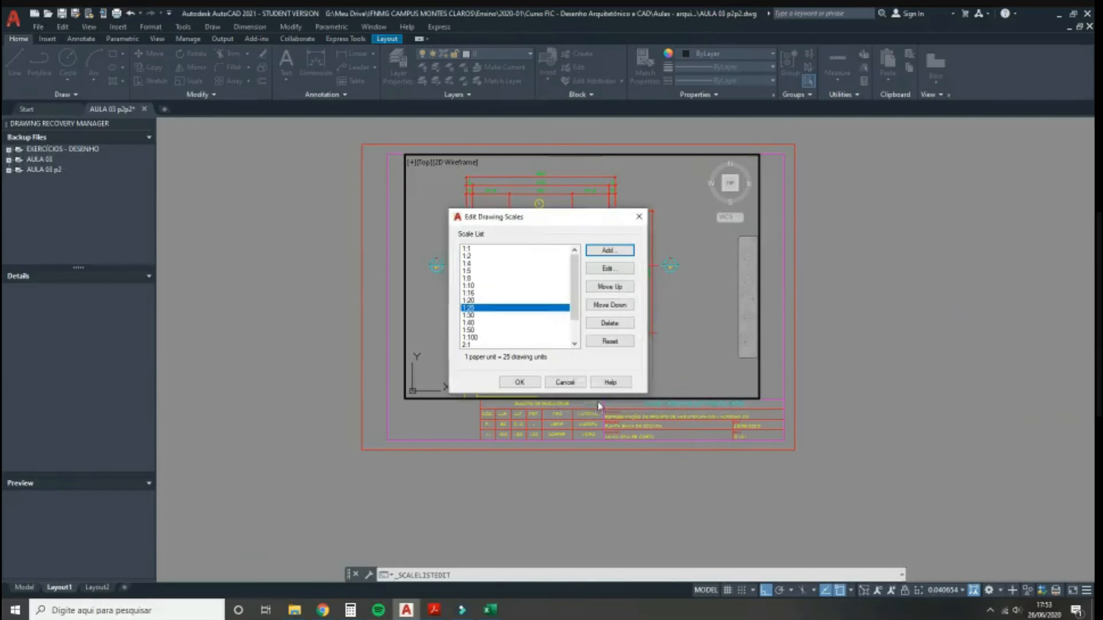
pyautogui.click(520, 383)
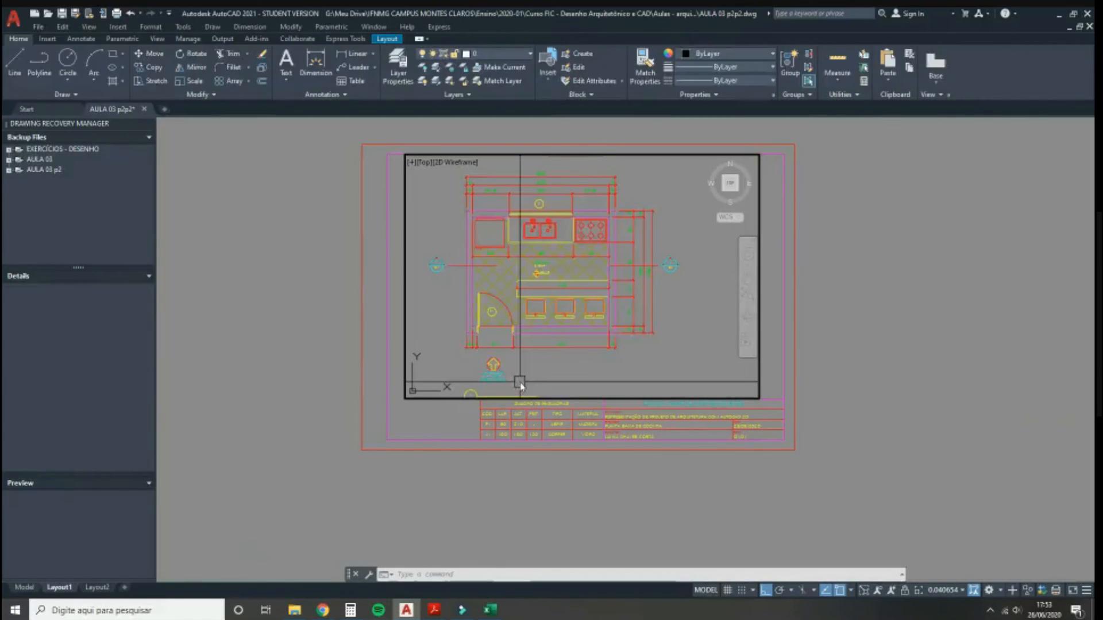
# Step: Set the viewport scale to 1:25 and drag the floor plan toward the viewport's centre
pyautogui.click(945, 595)
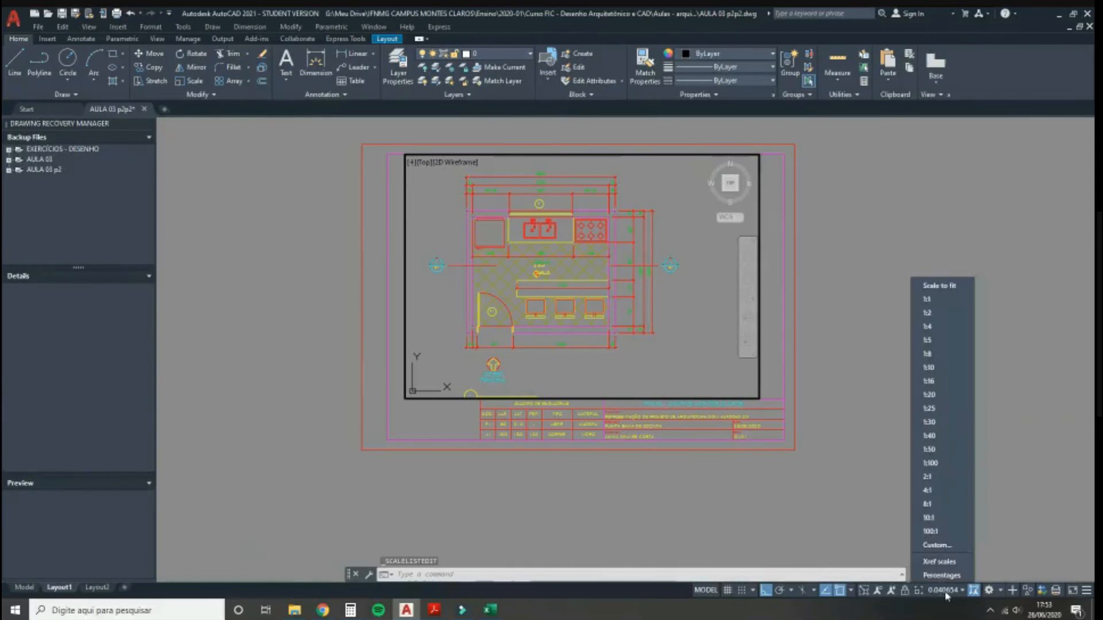
pyautogui.click(935, 413)
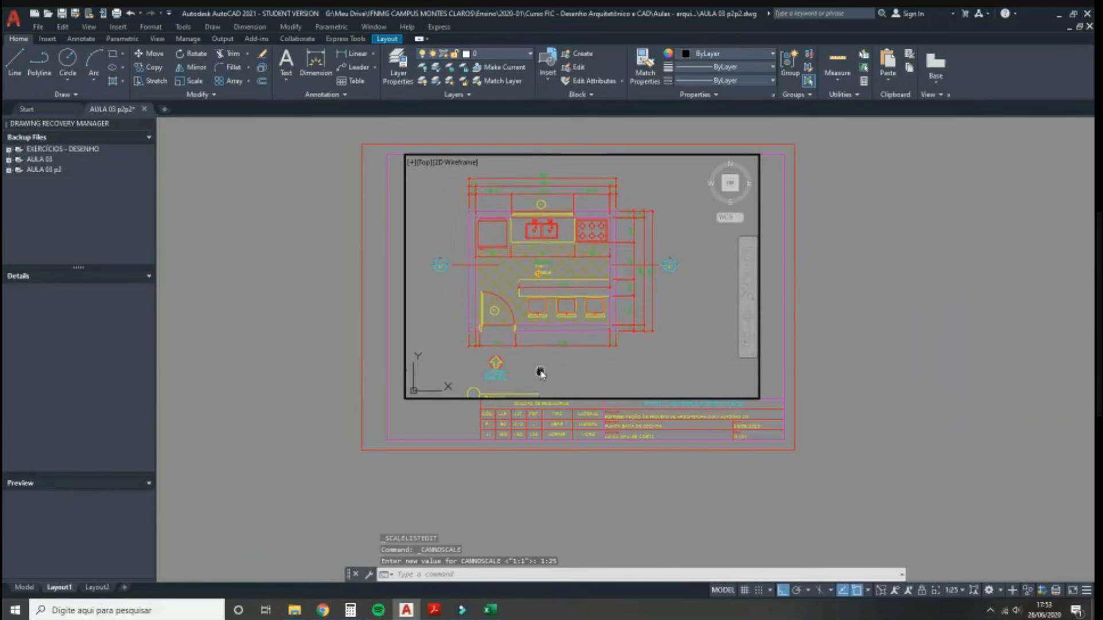
pyautogui.scroll(-10, 577, 305)
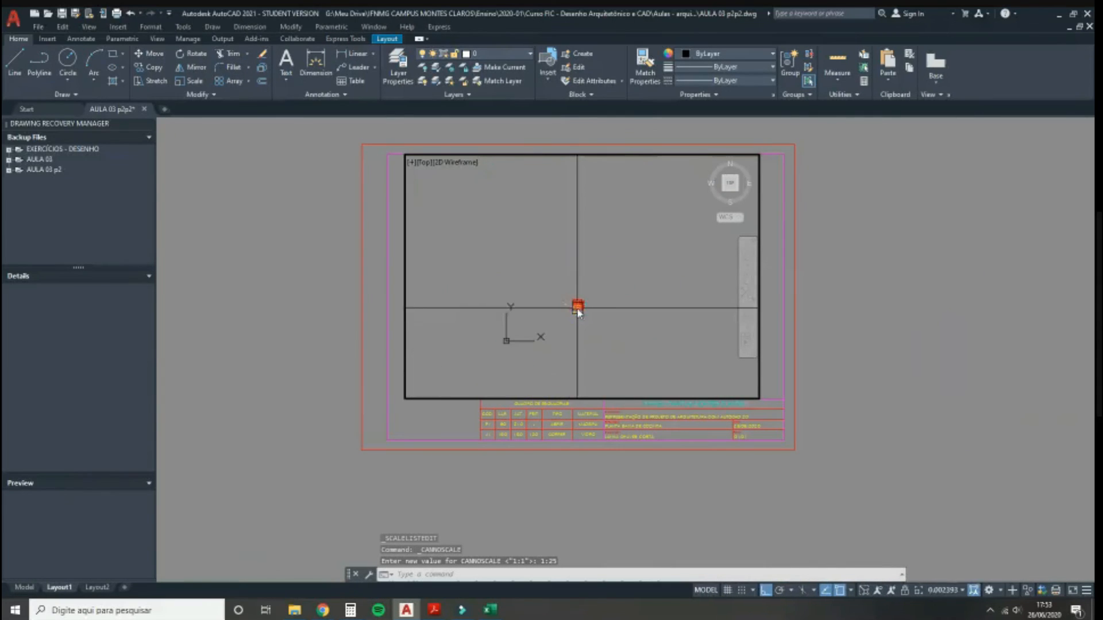
pyautogui.click(946, 590)
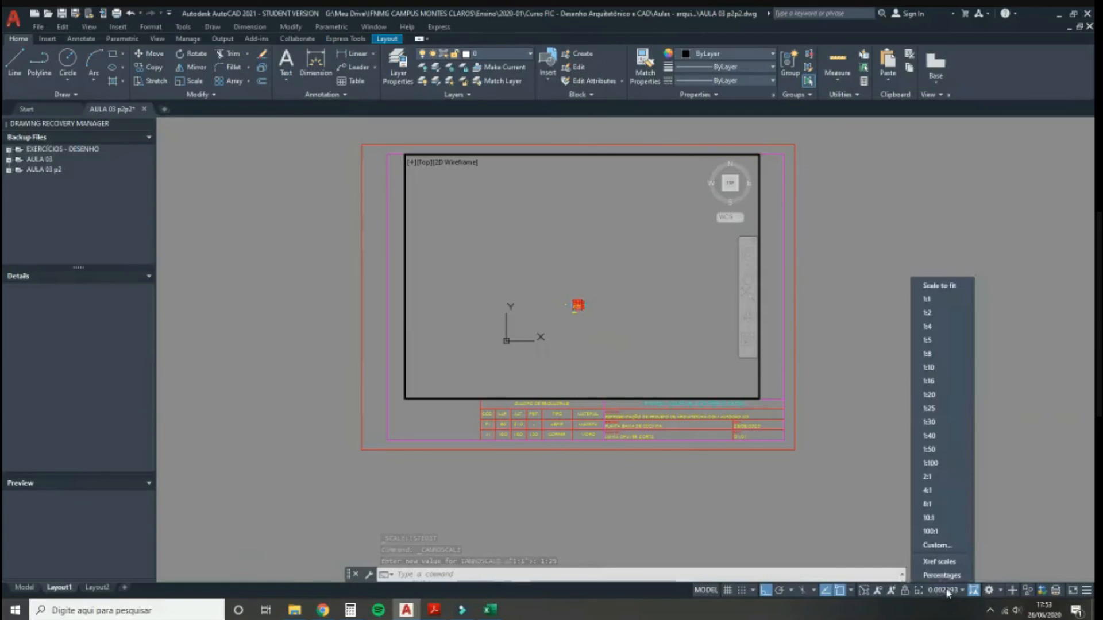
pyautogui.click(930, 409)
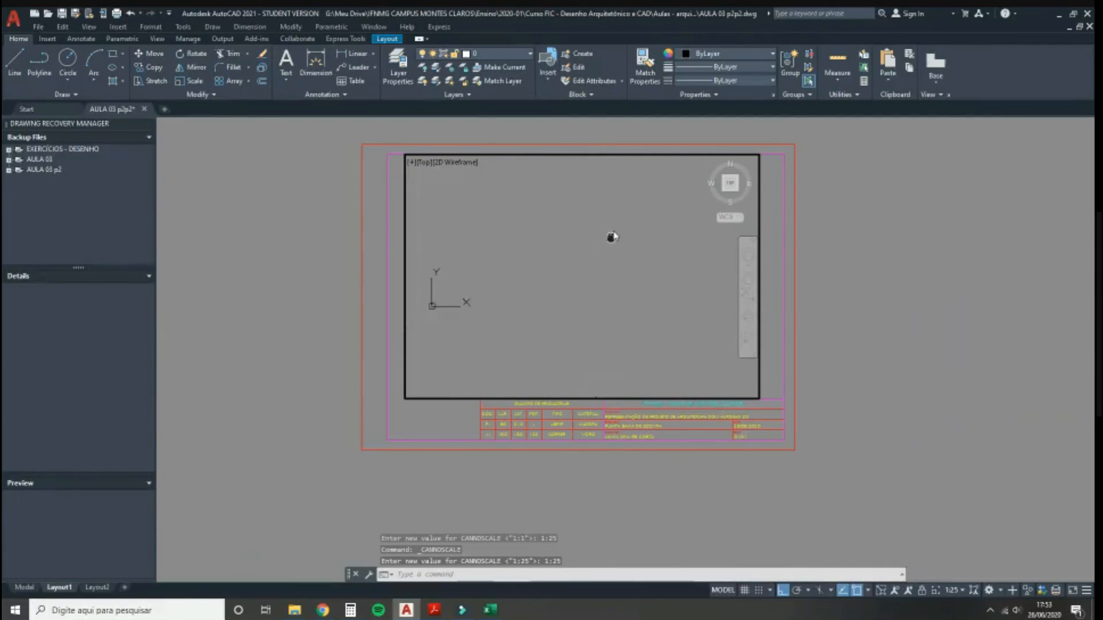
pyautogui.moveTo(546, 331)
pyautogui.mouseDown(button='middle')
pyautogui.moveTo(507, 298)
pyautogui.moveTo(509, 261)
pyautogui.moveTo(557, 298)
pyautogui.moveTo(539, 300)
pyautogui.moveTo(538, 262)
pyautogui.moveTo(557, 266)
pyautogui.mouseUp(button='middle')
pyautogui.scroll(-1, 557, 265)
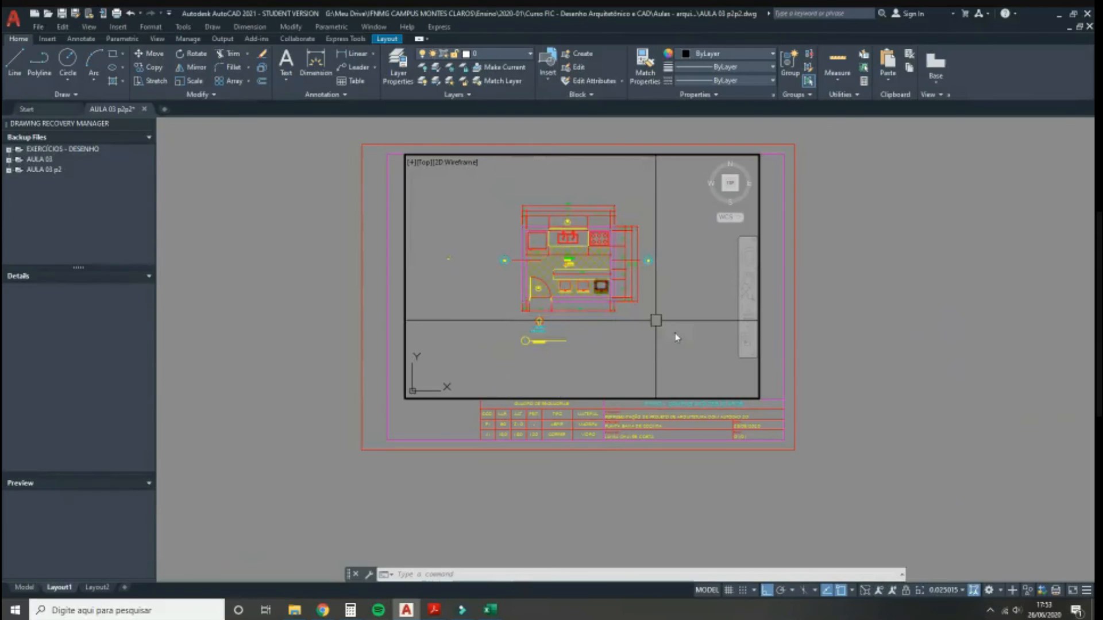
# Step: Try a 1:30 viewport scale and pan the plan right and down
pyautogui.click(953, 590)
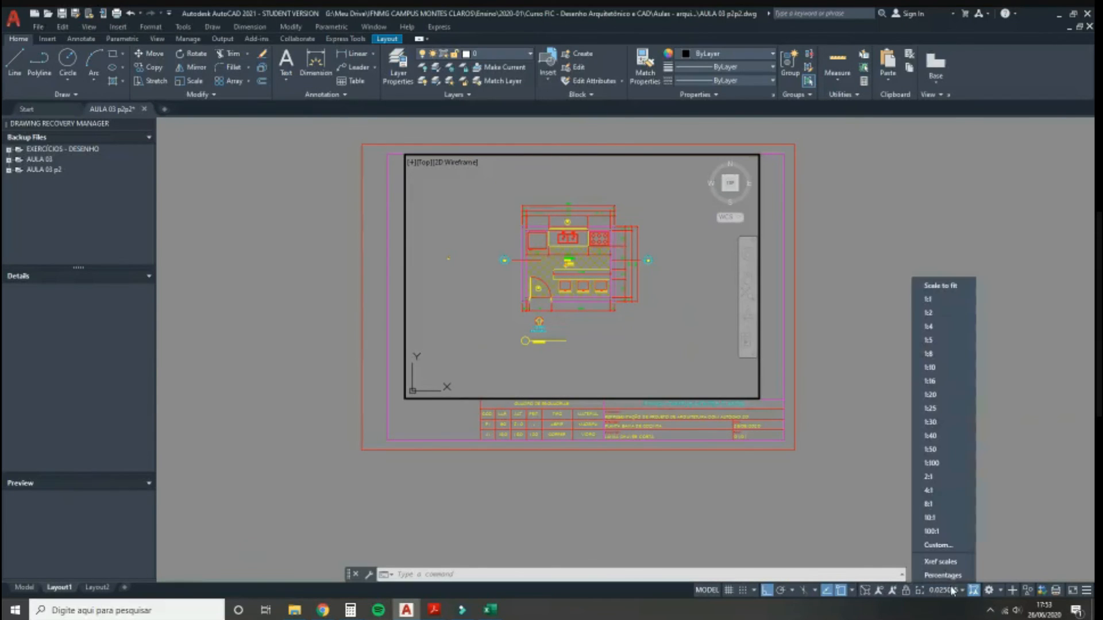
pyautogui.click(936, 422)
pyautogui.write('p')
pyautogui.press('Return')
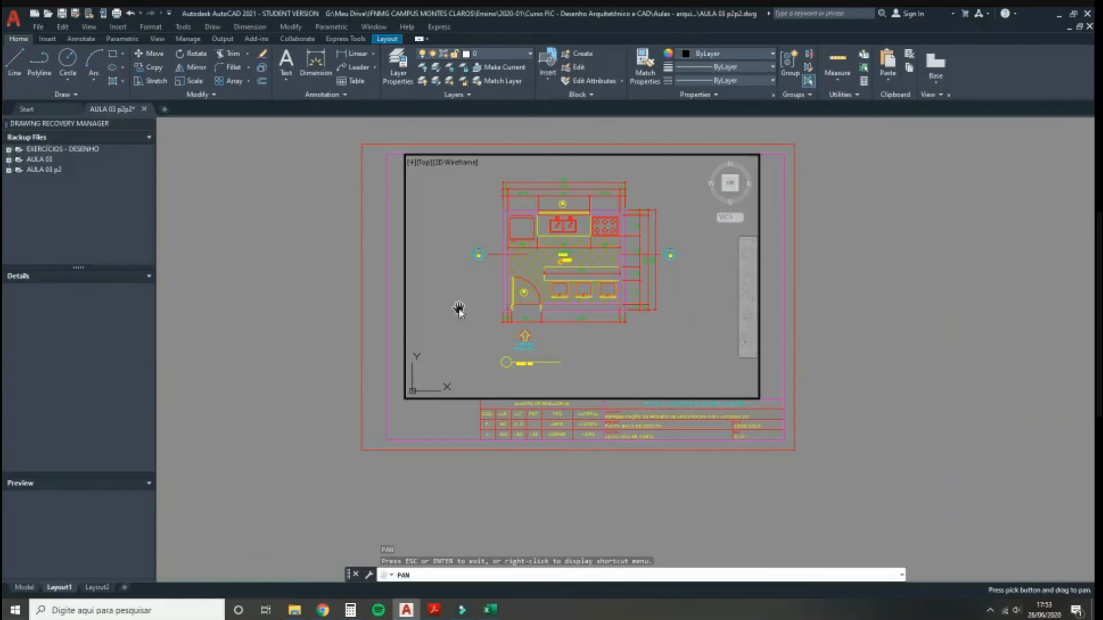
pyautogui.moveTo(453, 304); pyautogui.dragTo(477, 314)
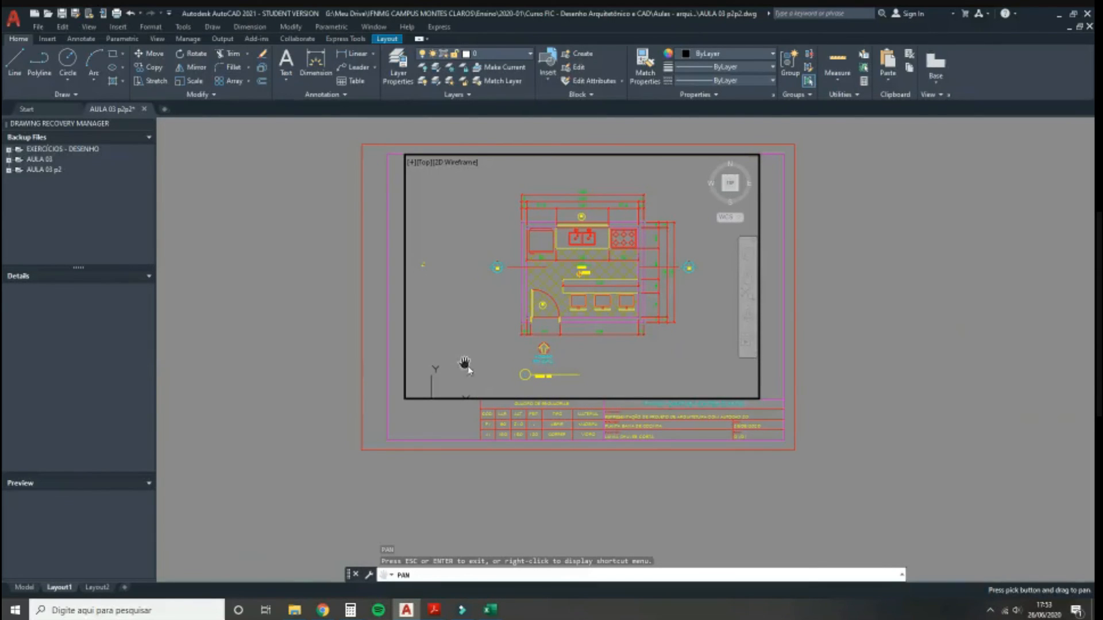
pyautogui.press('Escape')
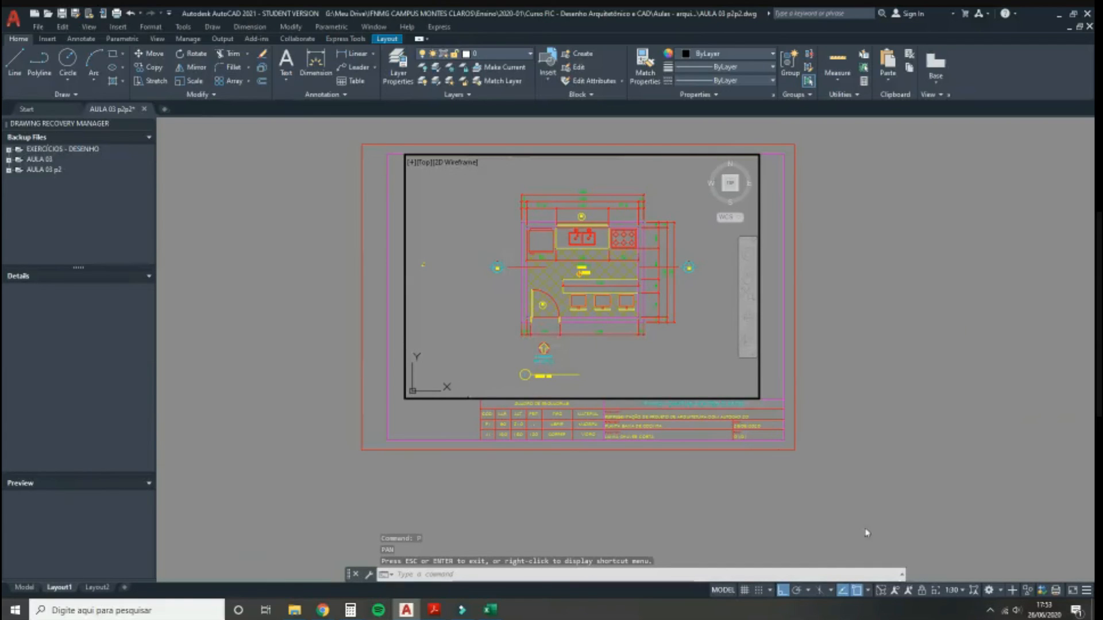
# Step: Return the viewport to 1:25, pan the plan up and left, and go back to paper space
pyautogui.click(958, 591)
pyautogui.click(963, 411)
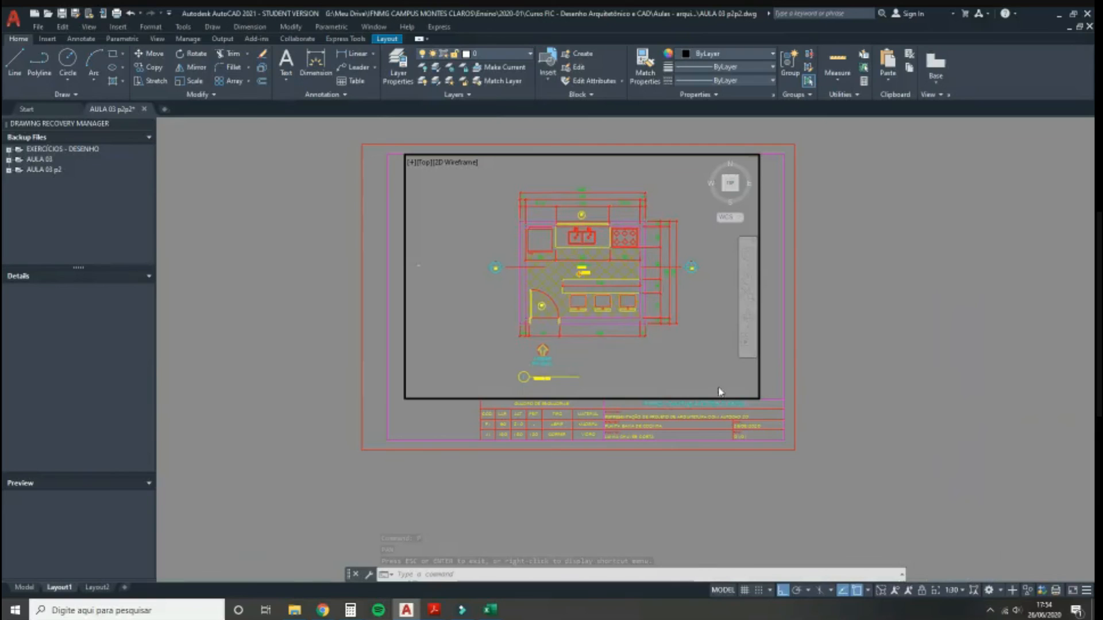
pyautogui.write('p')
pyautogui.press('Return')
pyautogui.moveTo(565, 342); pyautogui.dragTo(551, 327)
pyautogui.press('Escape')
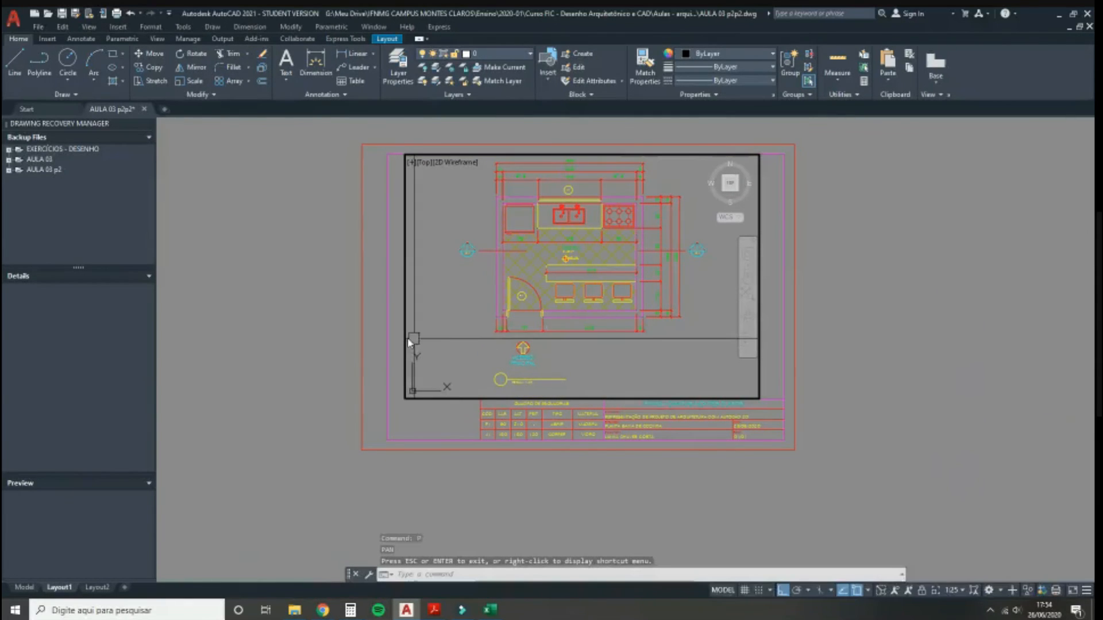
pyautogui.doubleClick(317, 329)
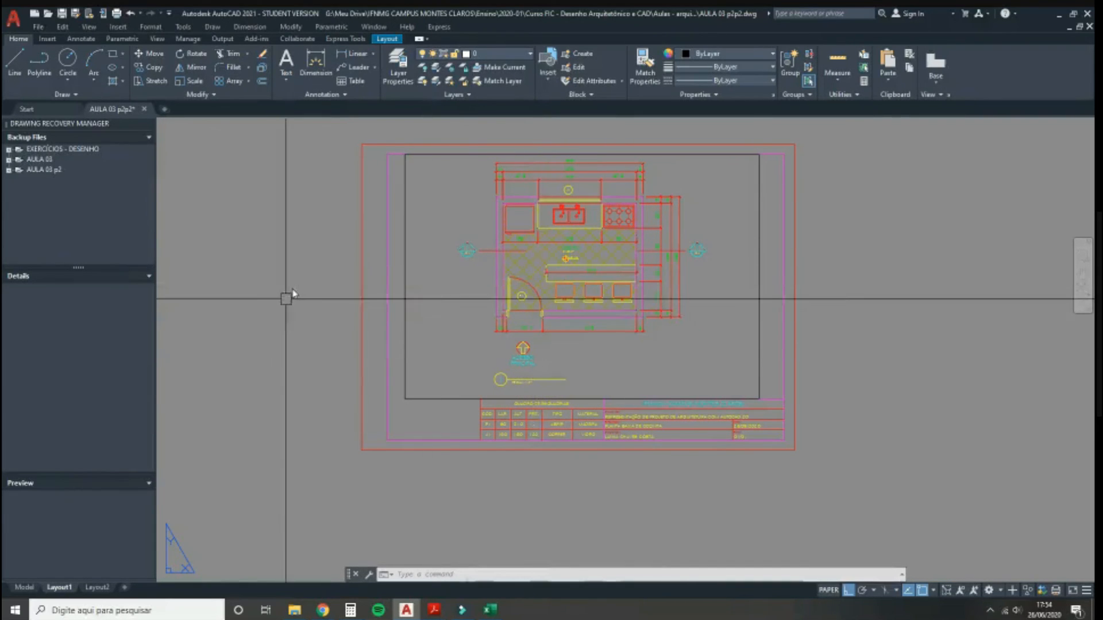
pyautogui.doubleClick(560, 228)
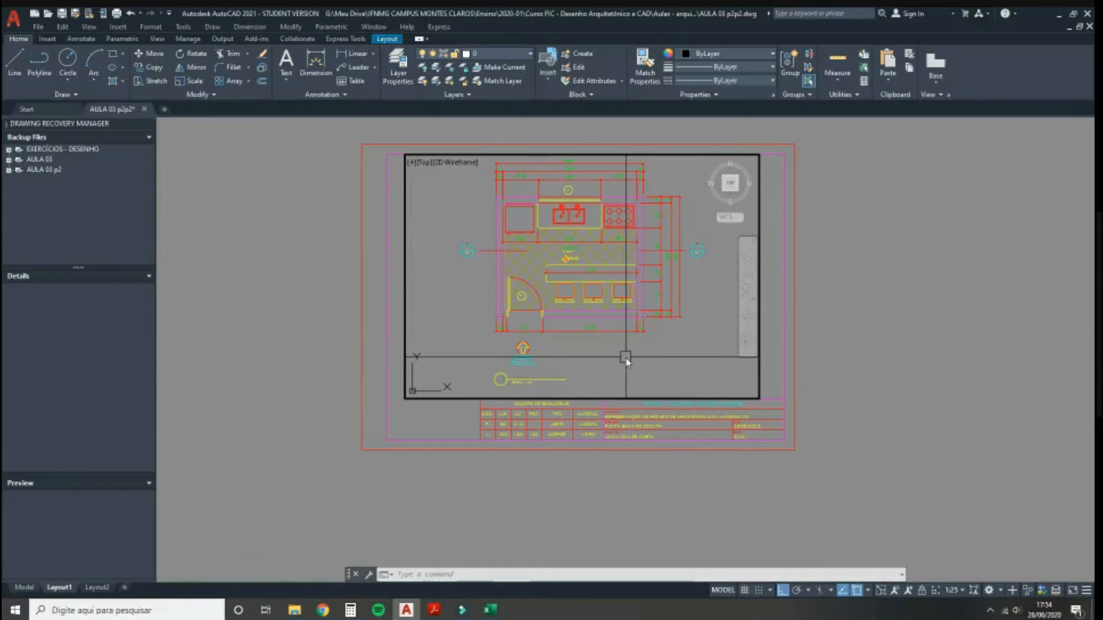
pyautogui.moveTo(11, 593)
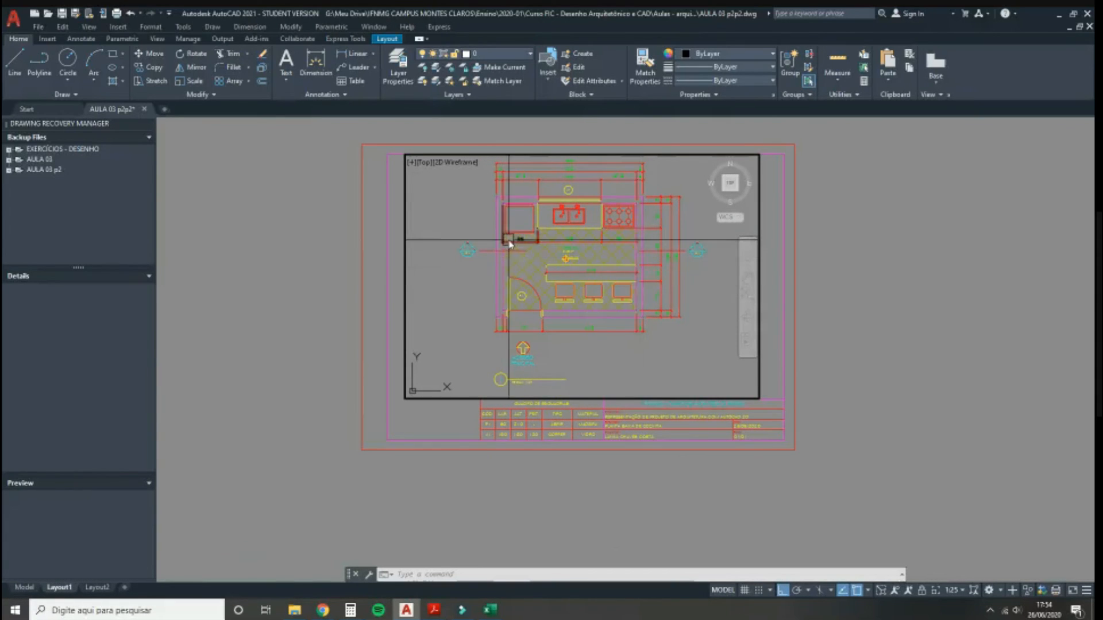
pyautogui.moveTo(509, 244)
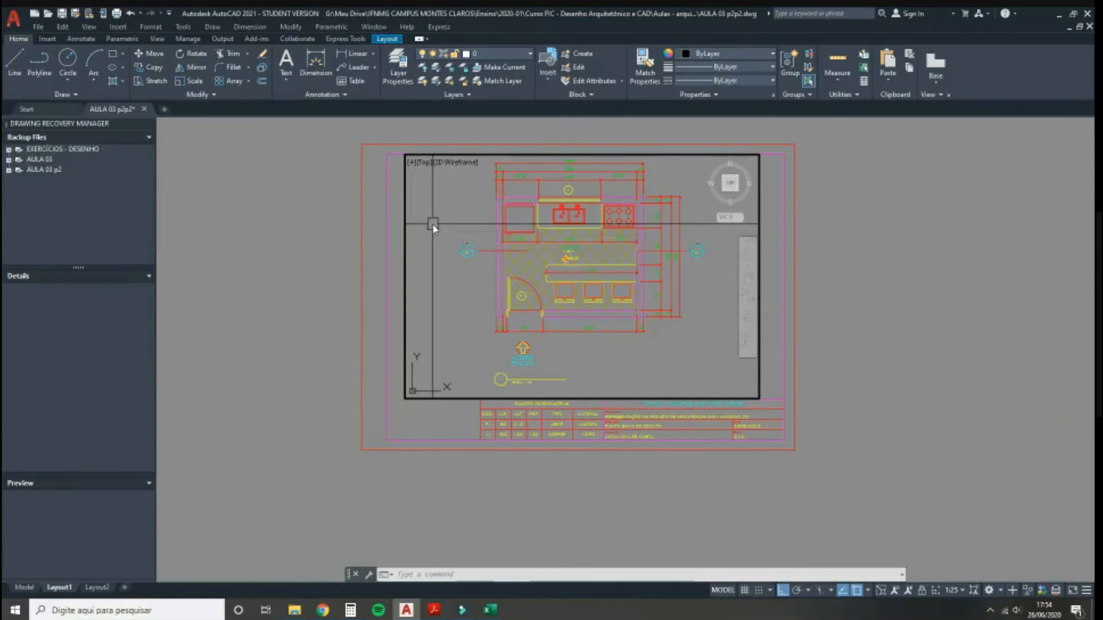
pyautogui.click(495, 266)
pyautogui.click(514, 238)
pyautogui.press('Delete')
pyautogui.hotkey('ctrl', 'z')
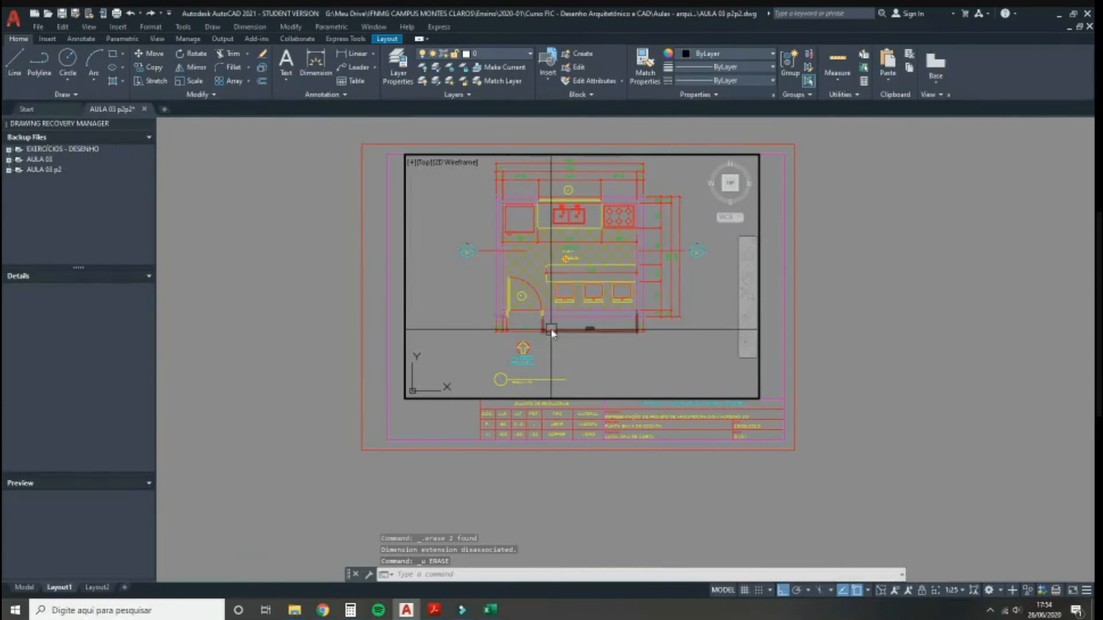
pyautogui.click(953, 591)
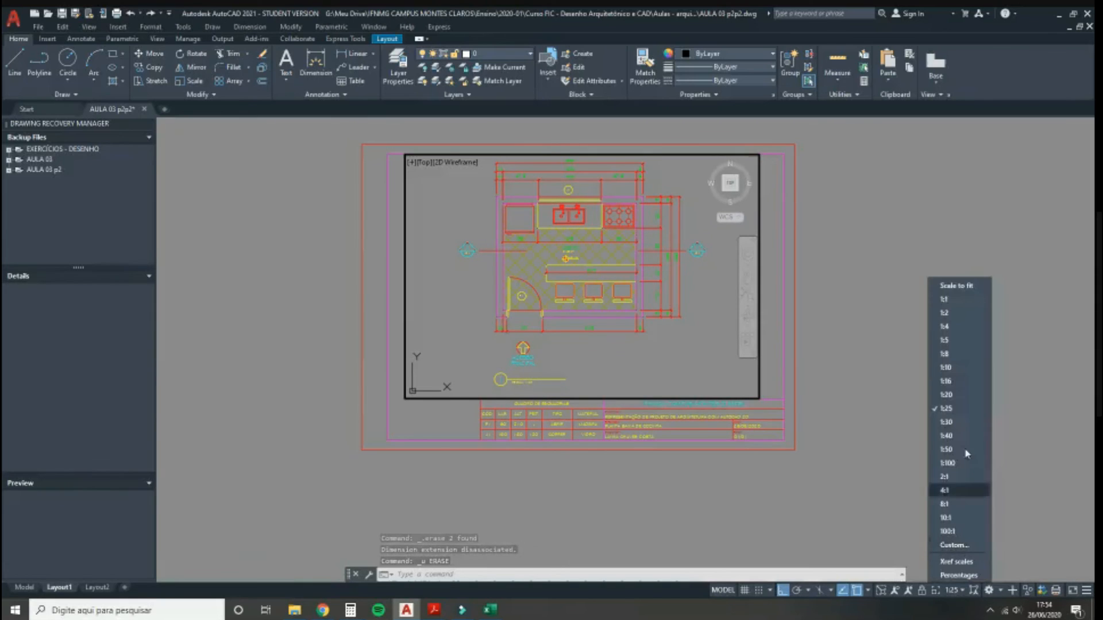
pyautogui.click(963, 410)
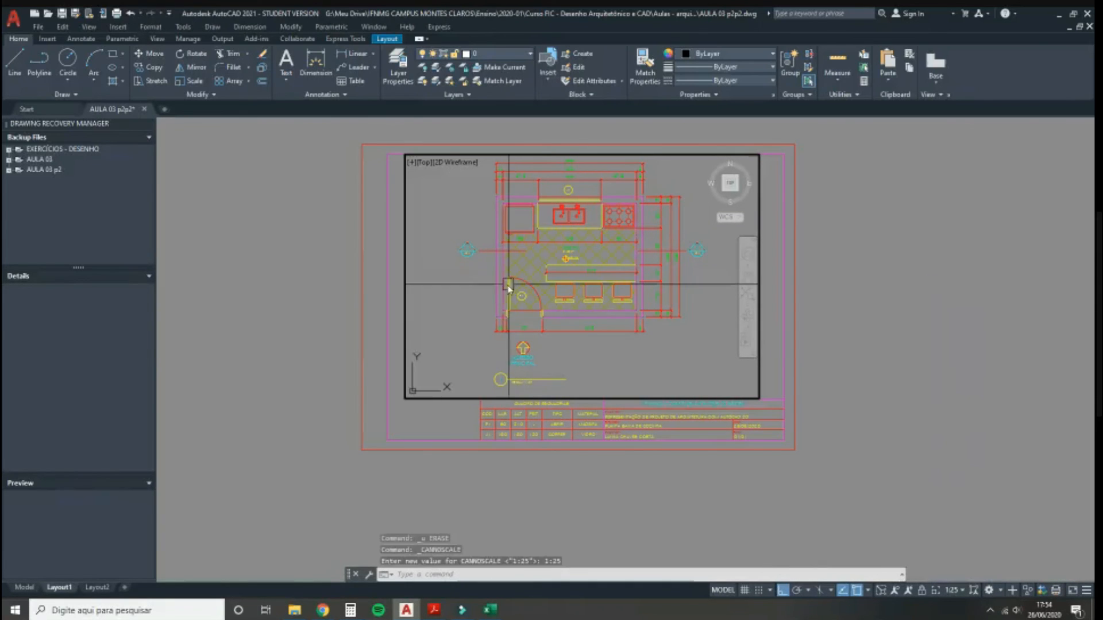
pyautogui.doubleClick(244, 335)
pyautogui.moveTo(574, 209); pyautogui.dragTo(573, 242, button='middle')
pyautogui.moveTo(545, 307); pyautogui.dragTo(553, 329, button='middle')
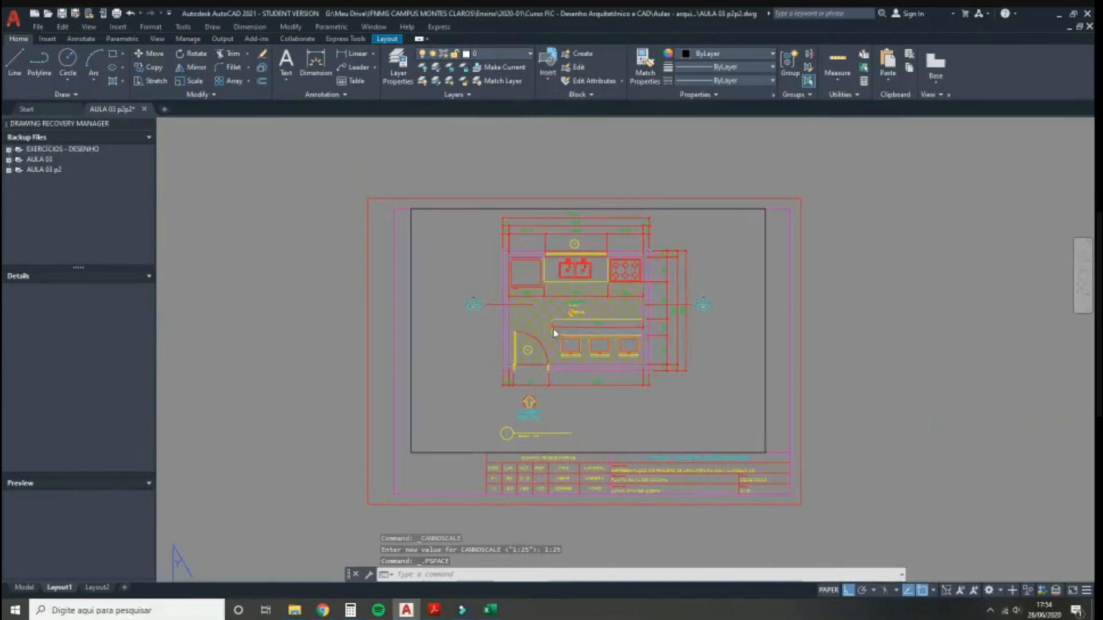
pyautogui.click(457, 453)
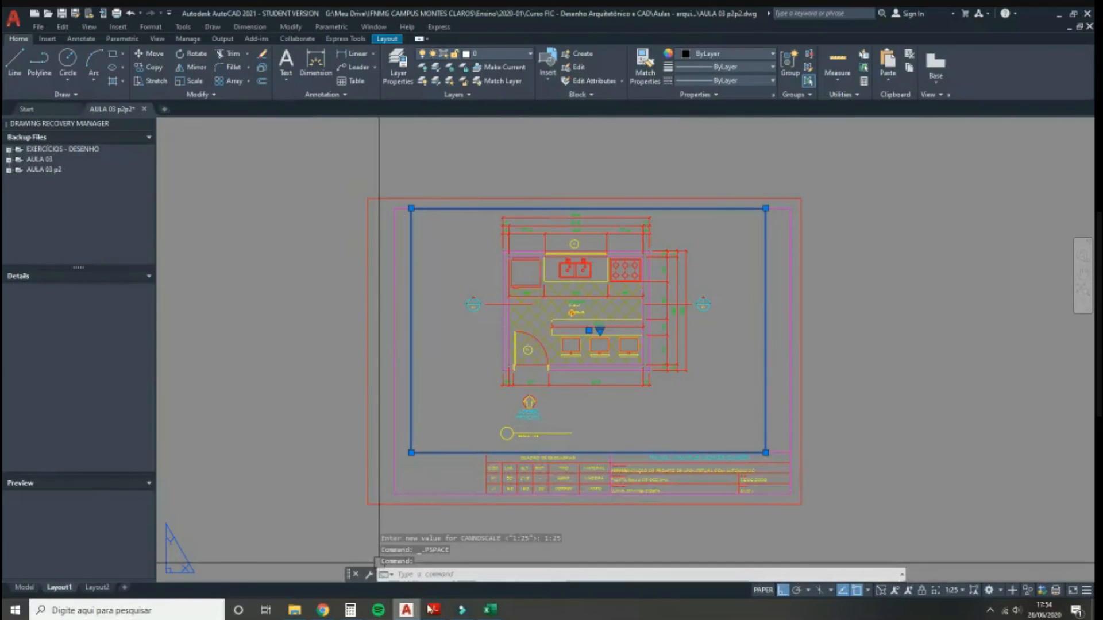
pyautogui.moveTo(434, 610)
pyautogui.click(461, 568)
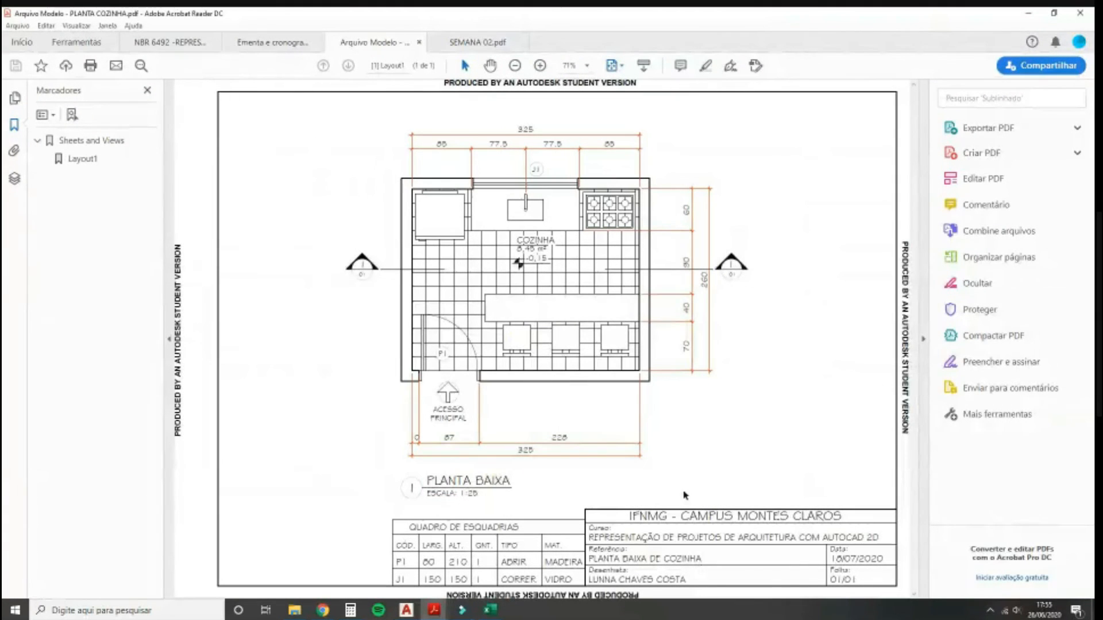
pyautogui.click(407, 610)
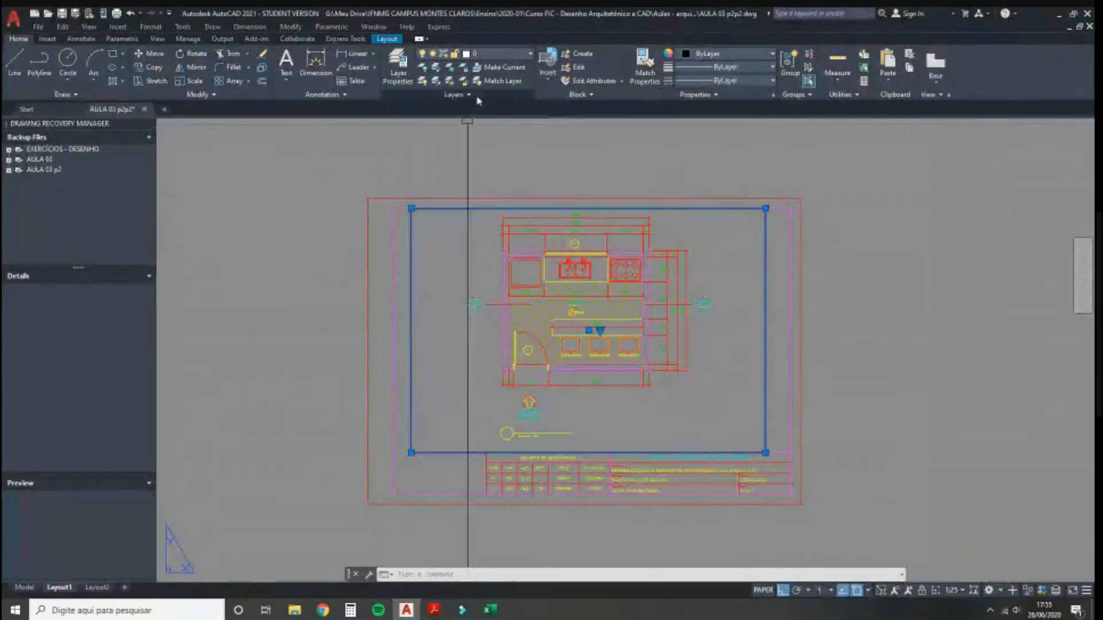
# Step: Move the viewport frame onto the Defpoints layer
pyautogui.click(488, 55)
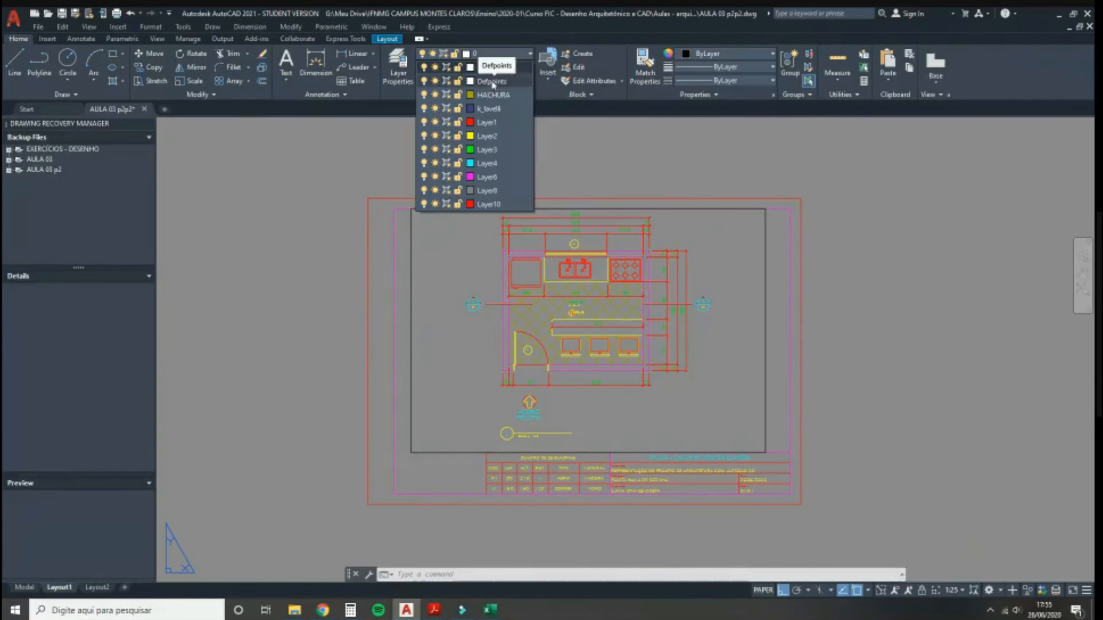
pyautogui.click(412, 249)
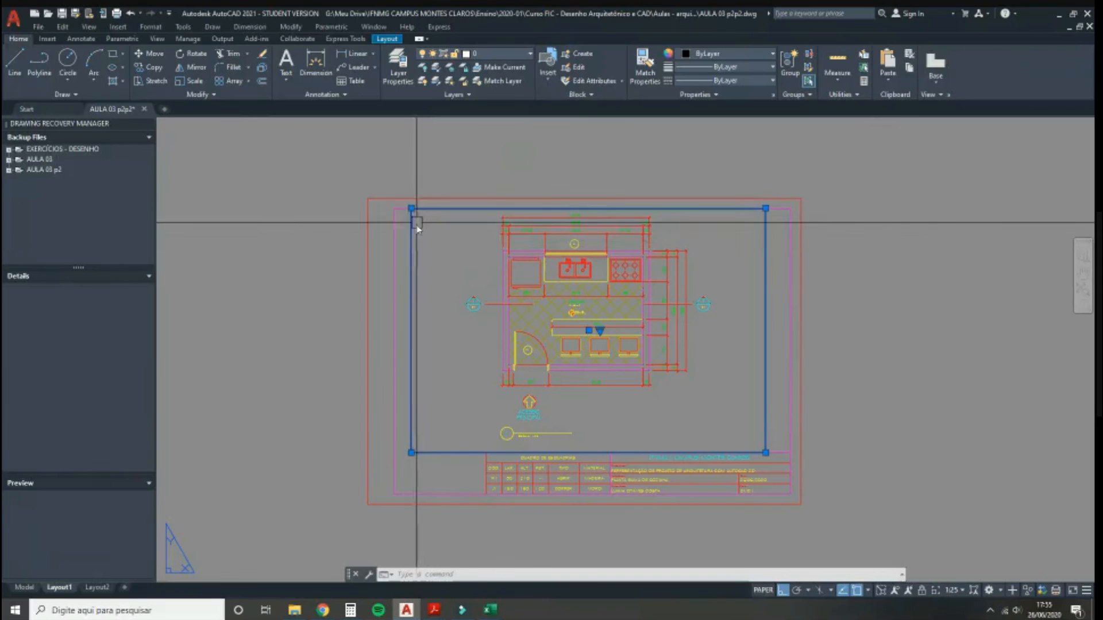
pyautogui.click(480, 56)
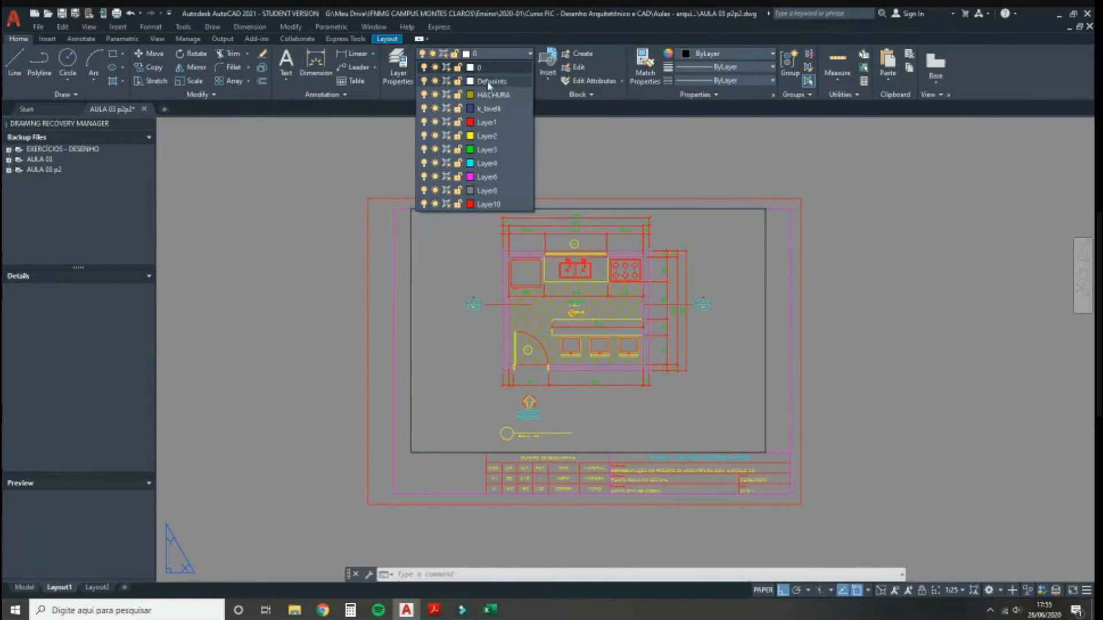
pyautogui.click(489, 82)
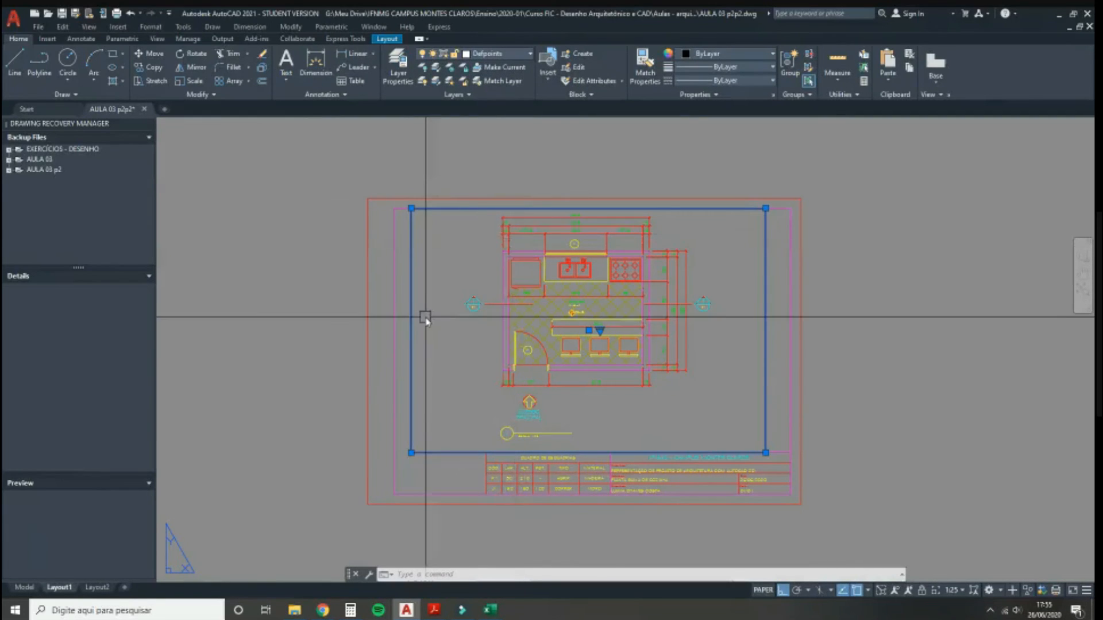
pyautogui.press('Escape')
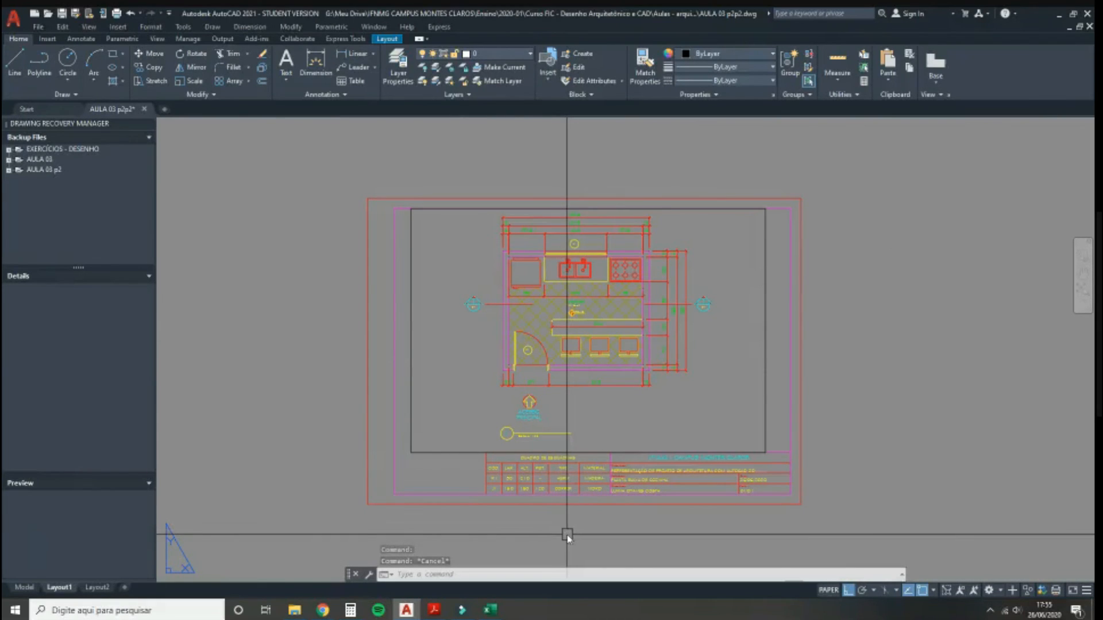
# Step: Check the viewport's layer, then bring the Google Meet window back to the front
pyautogui.click(431, 453)
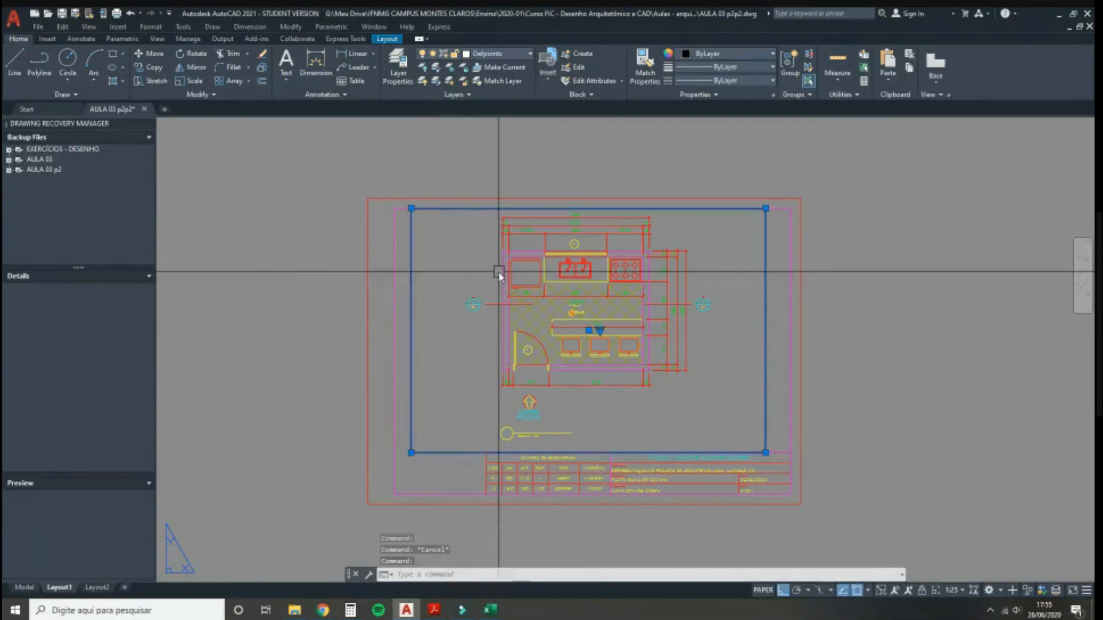
pyautogui.press('Escape')
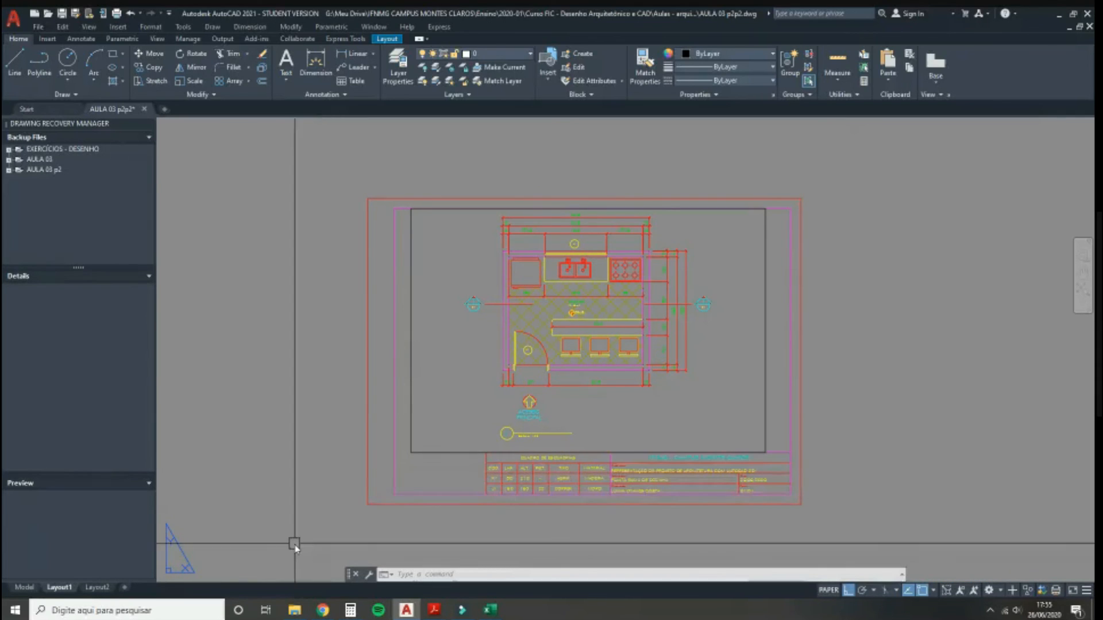
pyautogui.click(323, 610)
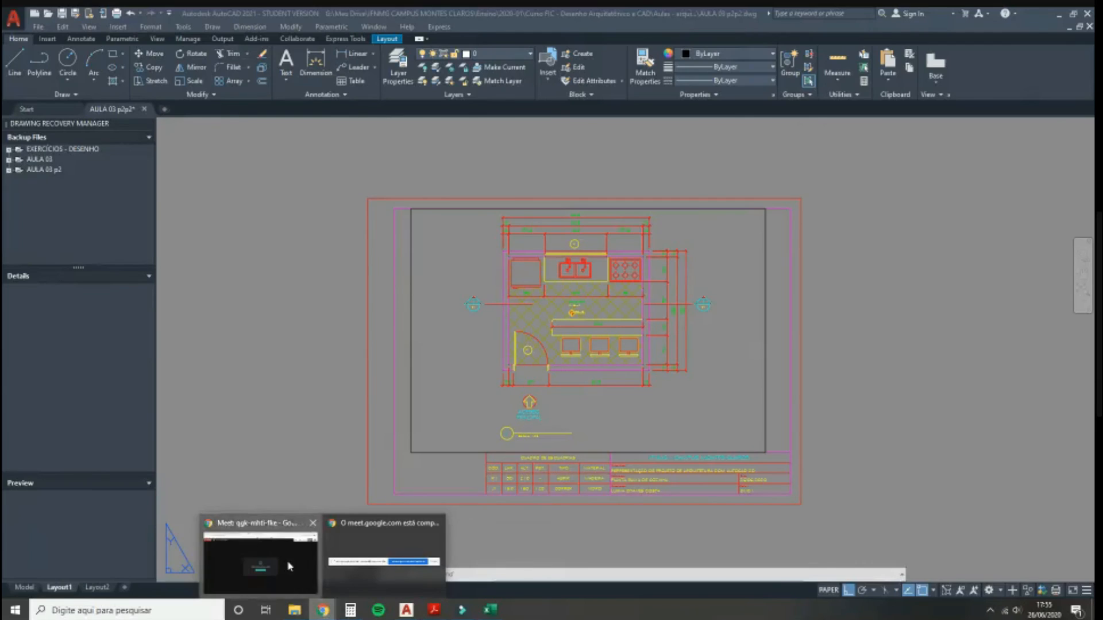
pyautogui.click(289, 566)
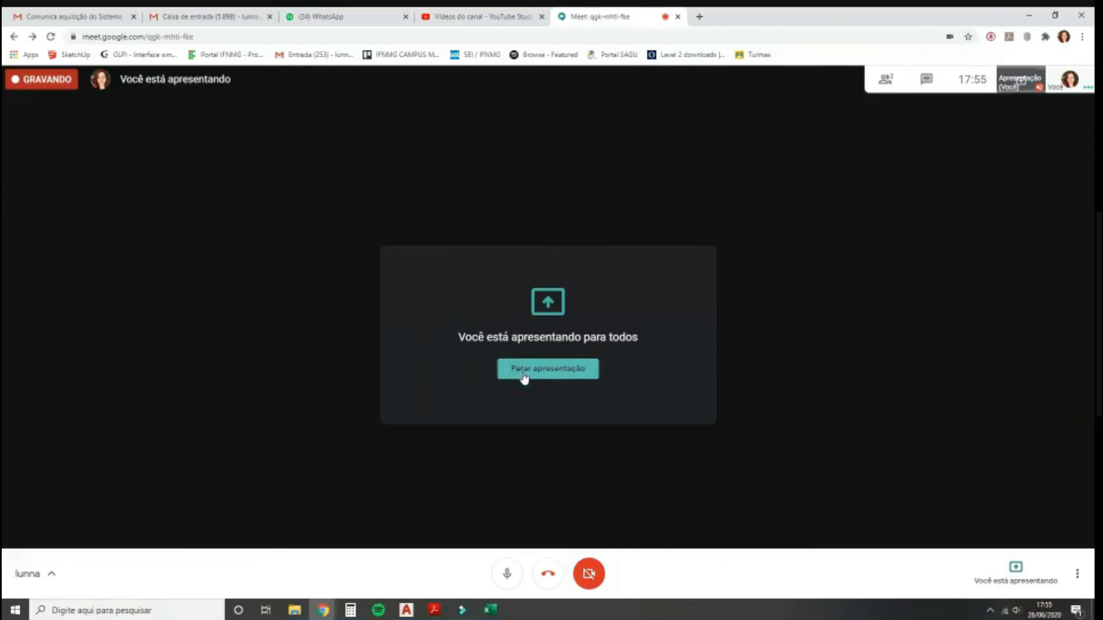